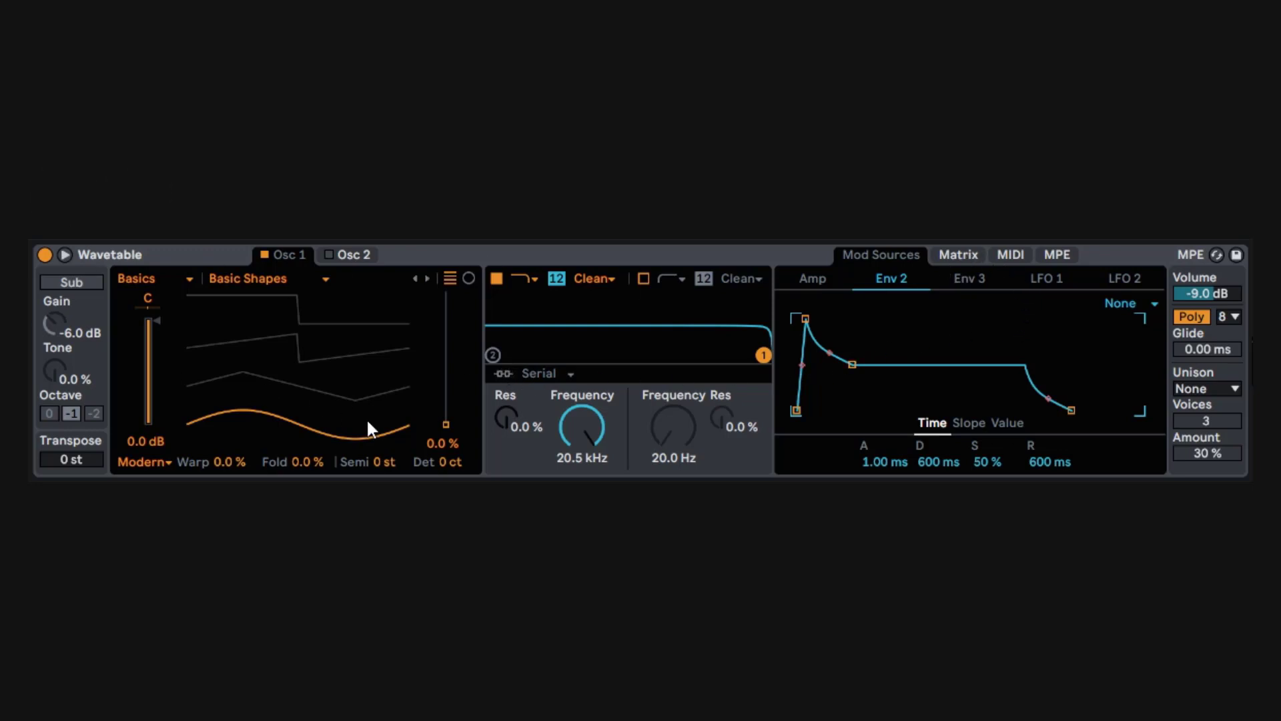
Step: Toggle oscillator 1 off and on, toggle oscillator 2 on and off, and return to oscillator 1's settings
{"action": "left_click", "coordinate": [344, 255]}
{"action": "left_click", "coordinate": [297, 256]}
{"action": "left_click", "coordinate": [263, 255]}
{"action": "left_click", "coordinate": [263, 255]}
{"action": "left_click", "coordinate": [326, 257]}
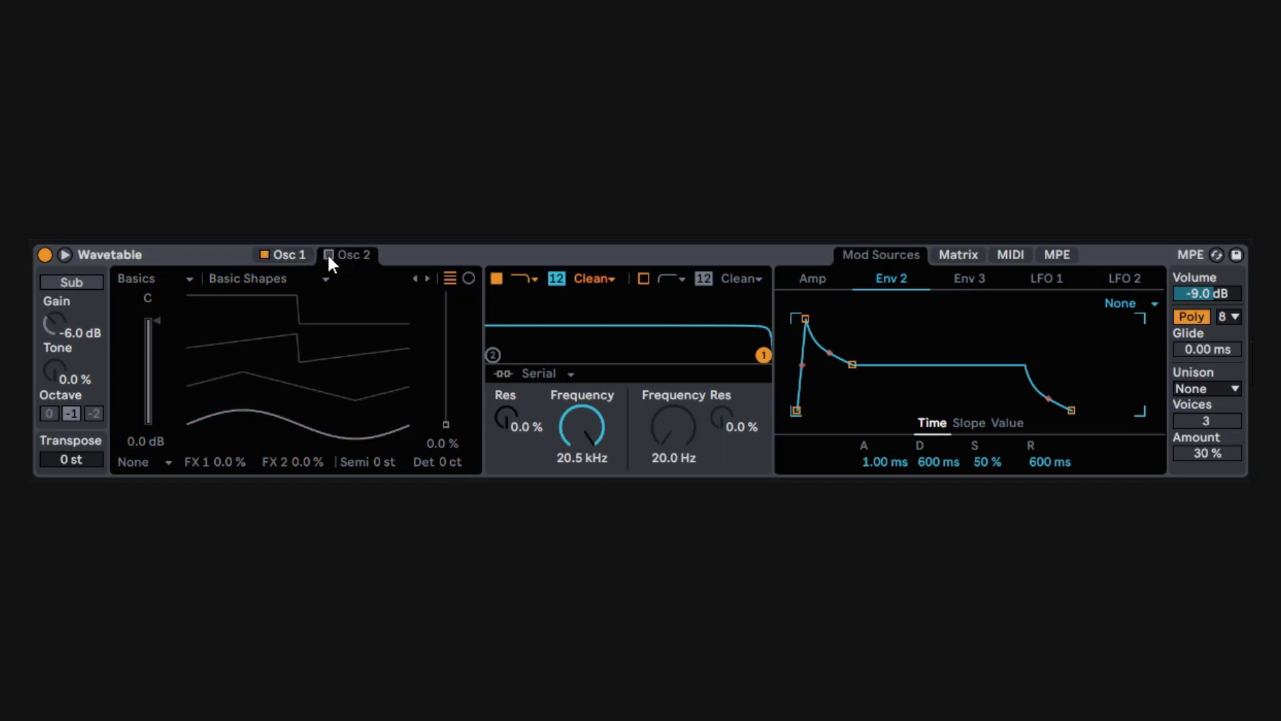
{"action": "left_click", "coordinate": [327, 254]}
{"action": "left_click", "coordinate": [327, 253]}
{"action": "left_click", "coordinate": [303, 253]}
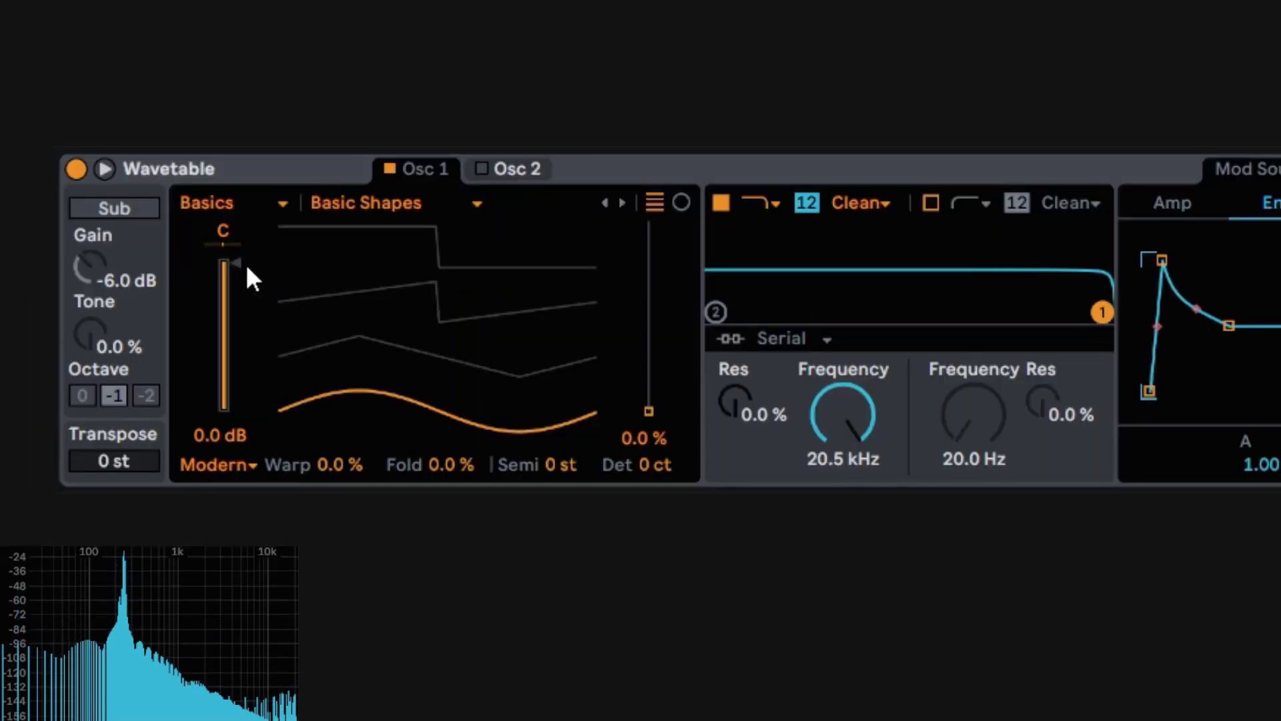
Step: Lower oscillator 1's gain to -10 dB and raise its wavetable position to 63%
{"action": "left_click_drag", "start_coordinate": [243, 263], "coordinate": [243, 342]}
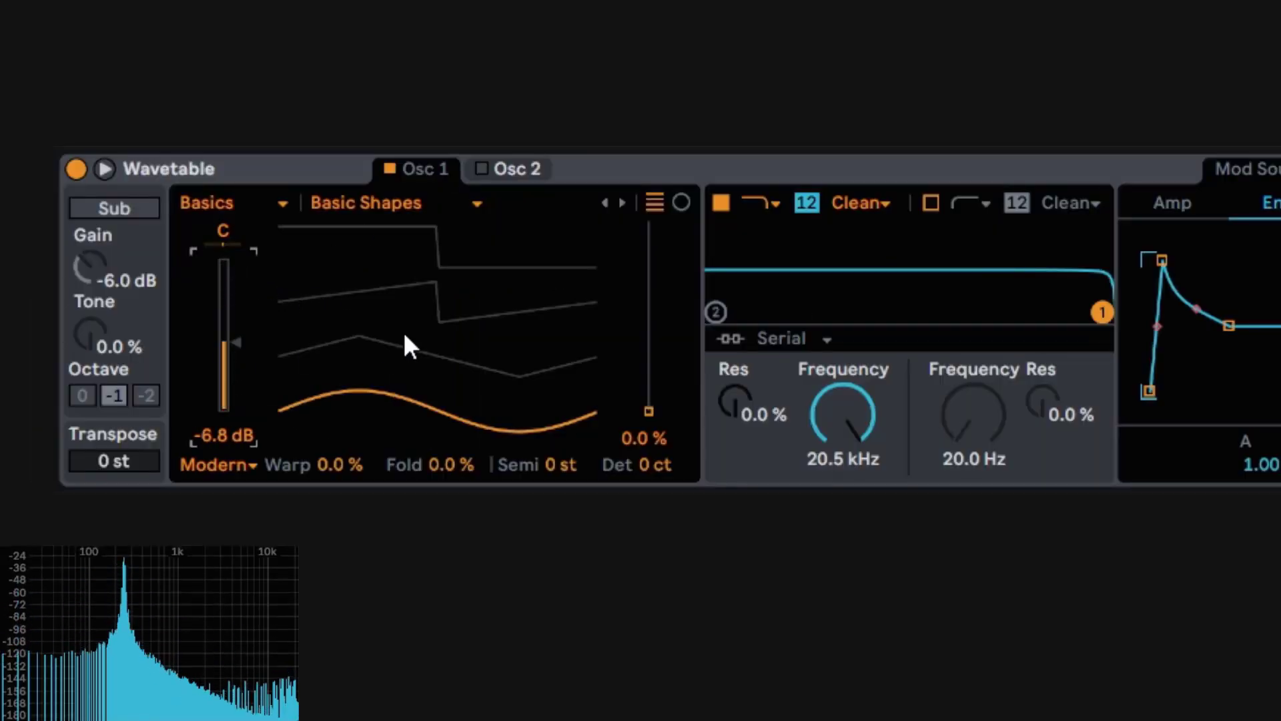
{"action": "left_click_drag", "start_coordinate": [405, 343], "coordinate": [404, 292]}
{"action": "mouse_move", "coordinate": [238, 343]}
{"action": "left_mouse_down"}
{"action": "mouse_move", "coordinate": [238, 261]}
{"action": "mouse_move", "coordinate": [238, 364]}
{"action": "left_mouse_up"}
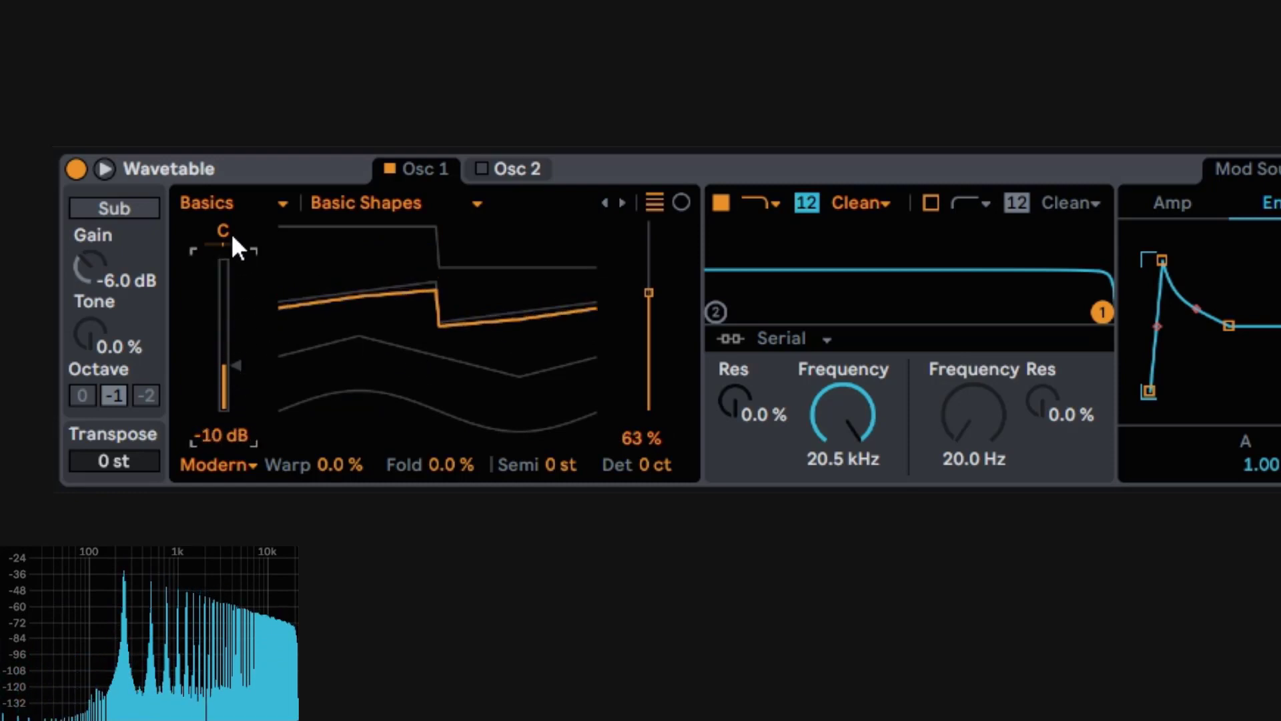
Step: Pan oscillator 1 to 41R and re-centre it, and lower its gain to -12 dB before resetting it to 0.0 dB
{"action": "left_click_drag", "start_coordinate": [231, 234], "coordinate": [231, 203]}
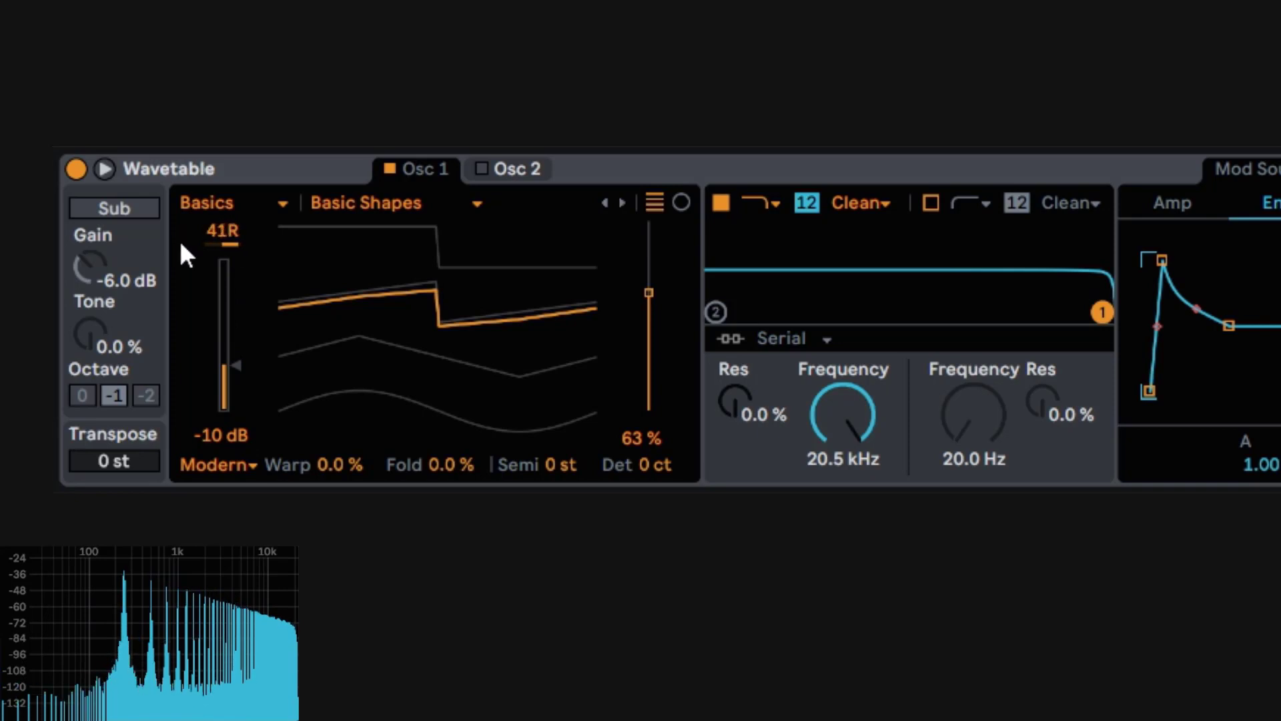
{"action": "double_click", "coordinate": [216, 231]}
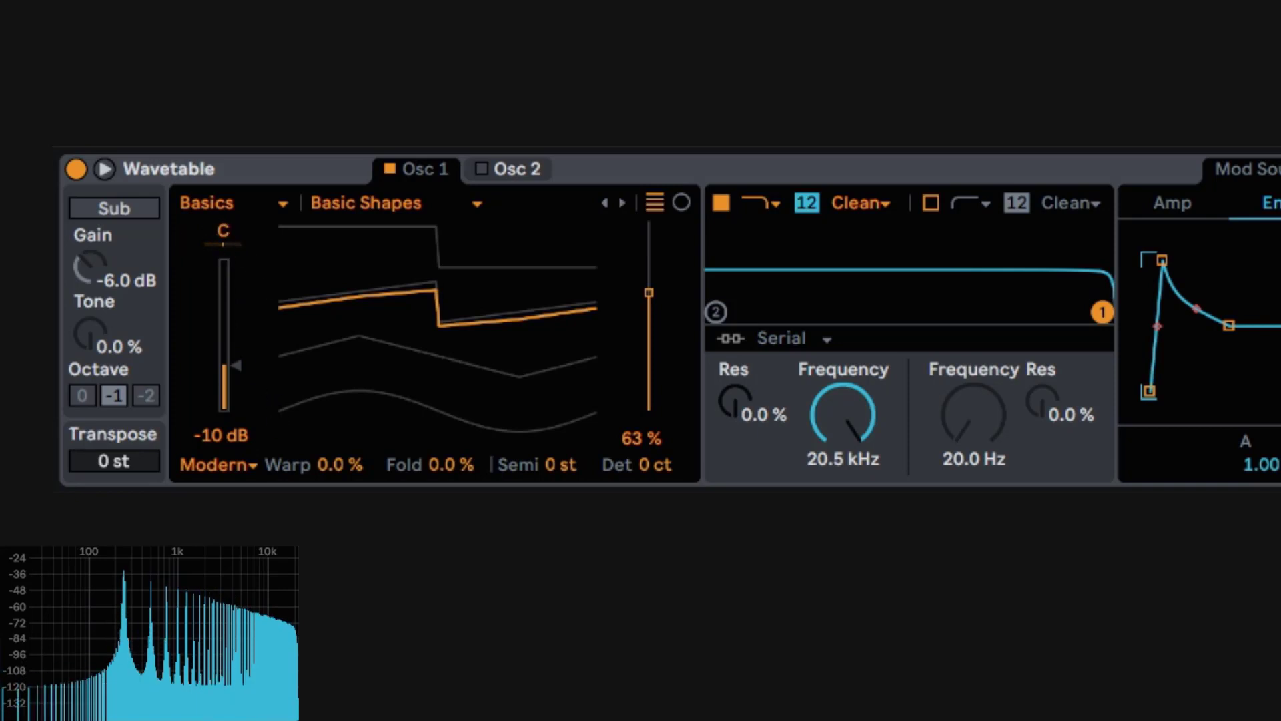
{"action": "left_click_drag", "start_coordinate": [235, 371], "coordinate": [238, 378]}
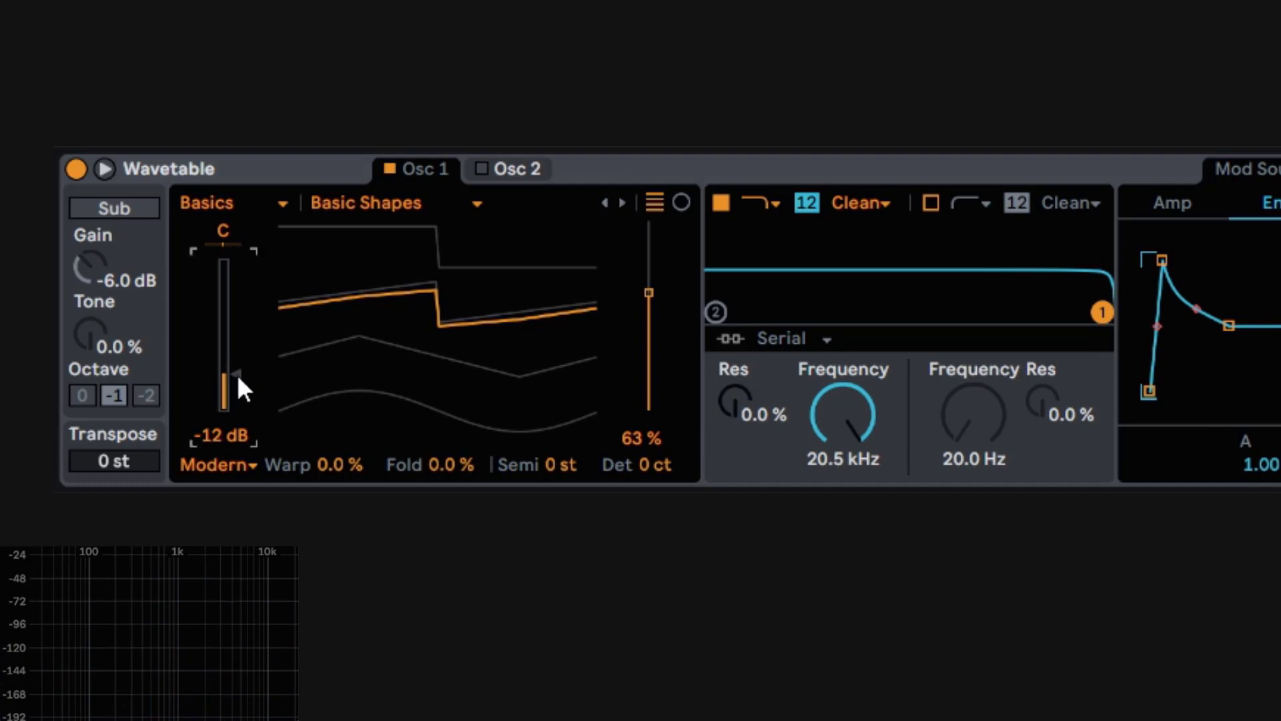
{"action": "double_click", "coordinate": [238, 375]}
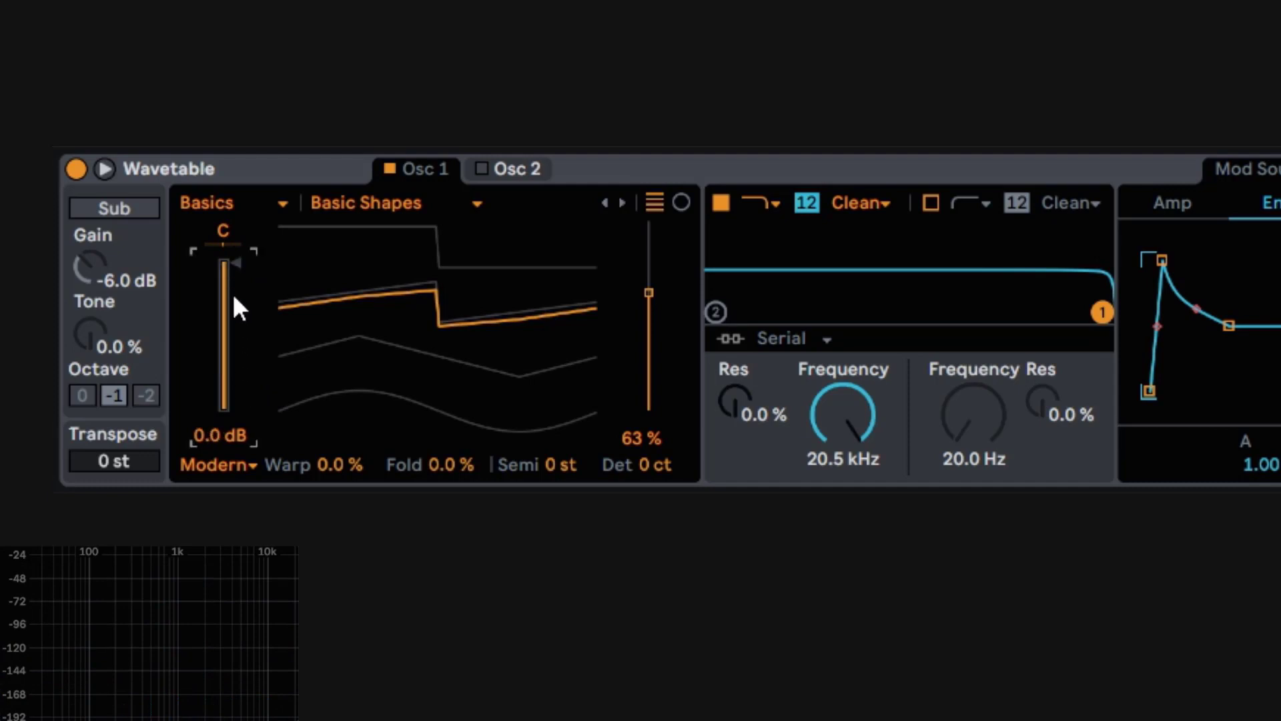
Step: Try a 45 ct detune on oscillator 1 and reset it to 0 ct, moving the wavetable position from 30% down to 0.9%
{"action": "left_click_drag", "start_coordinate": [649, 292], "coordinate": [648, 353]}
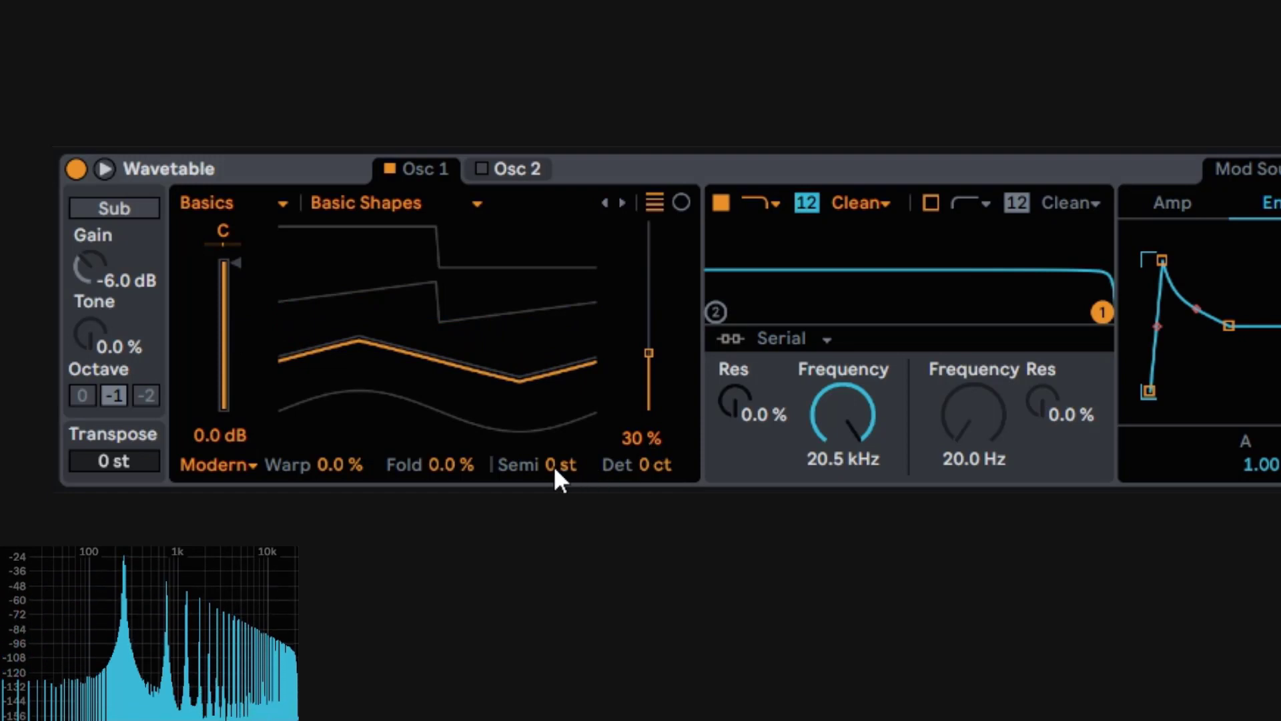
{"action": "mouse_move", "coordinate": [554, 465]}
{"action": "left_mouse_down"}
{"action": "mouse_move", "coordinate": [554, 440]}
{"action": "mouse_move", "coordinate": [555, 465]}
{"action": "left_mouse_up"}
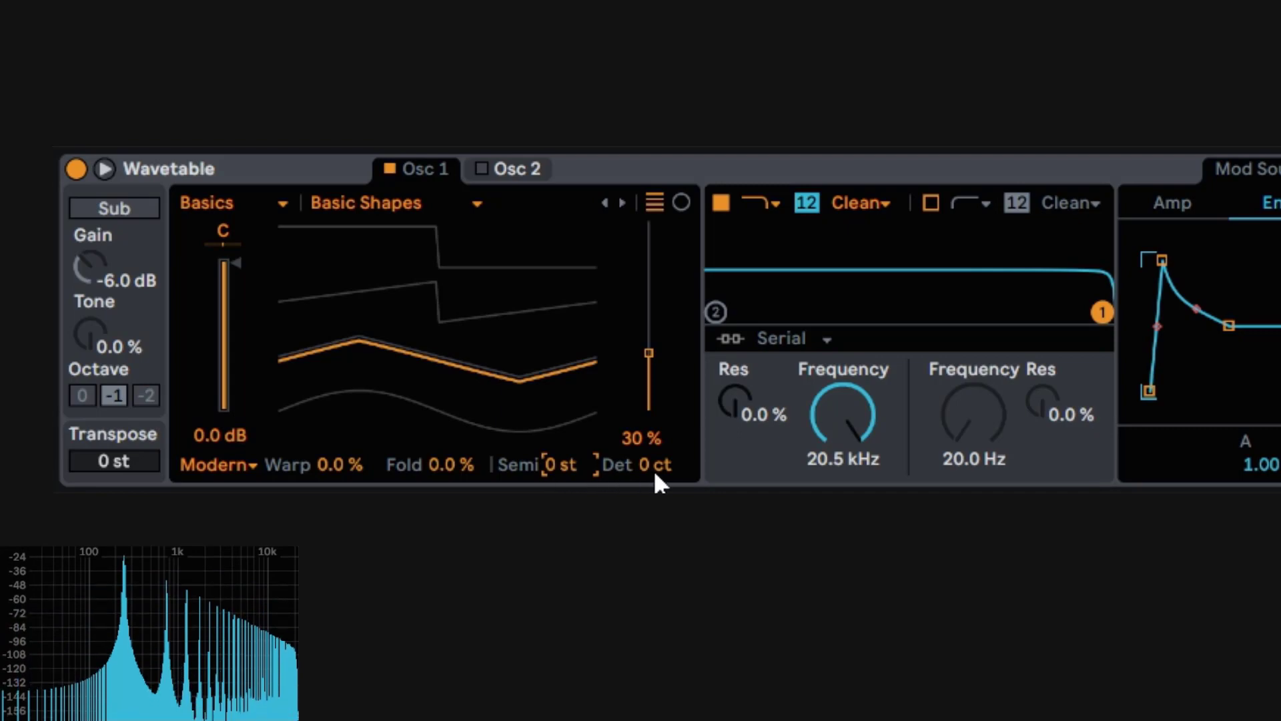
{"action": "left_click_drag", "start_coordinate": [652, 467], "coordinate": [652, 443]}
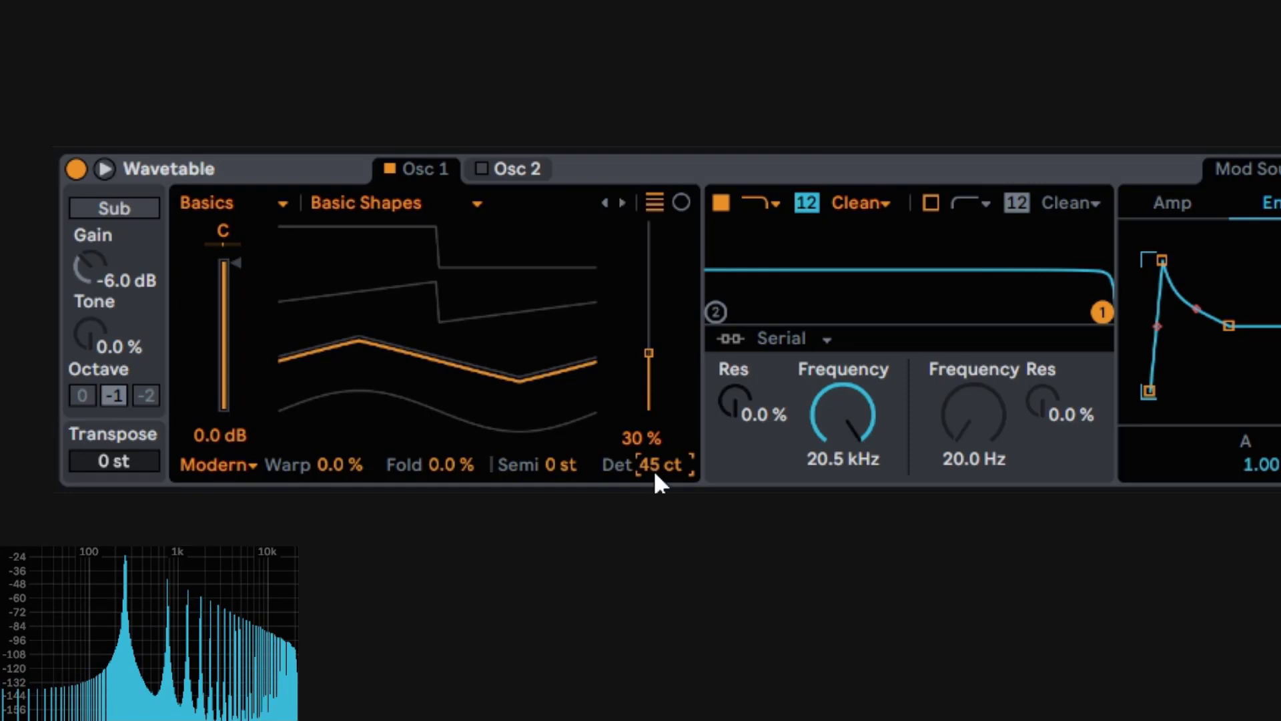
{"action": "key", "text": "Delete"}
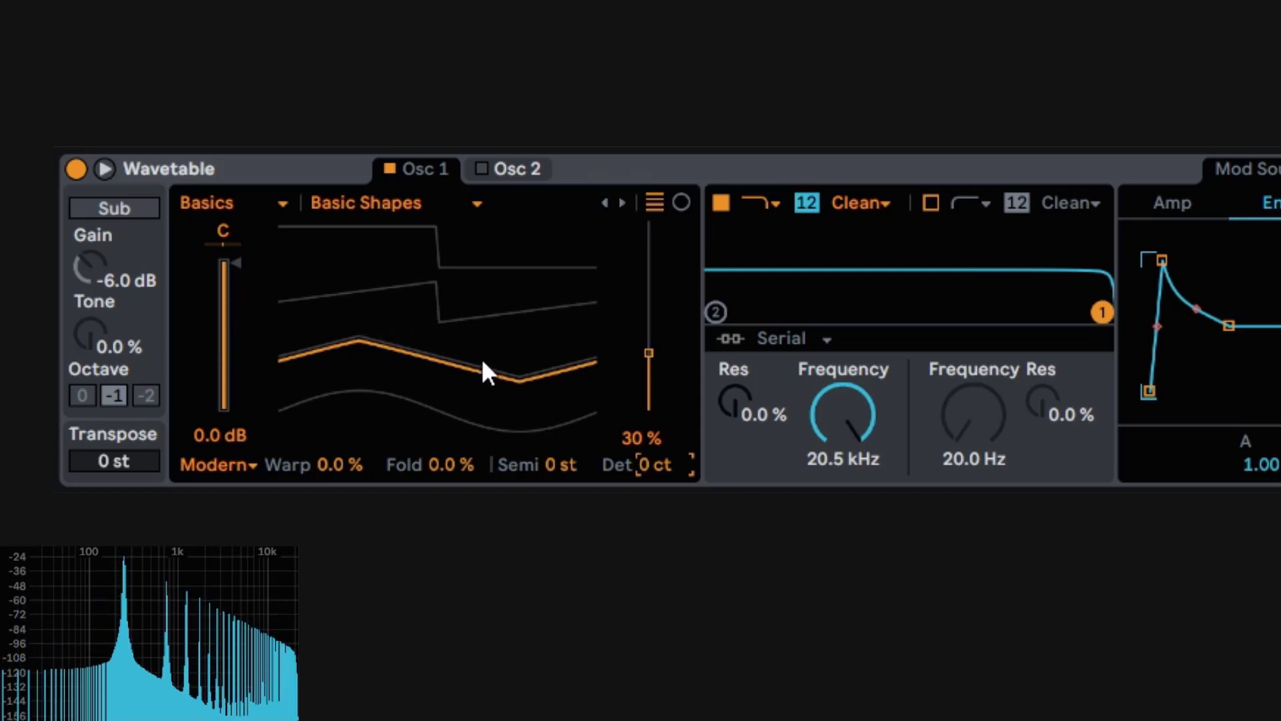
{"action": "mouse_move", "coordinate": [467, 329]}
{"action": "left_mouse_down"}
{"action": "mouse_move", "coordinate": [467, 291]}
{"action": "mouse_move", "coordinate": [467, 356]}
{"action": "mouse_move", "coordinate": [467, 221]}
{"action": "mouse_move", "coordinate": [467, 385]}
{"action": "mouse_move", "coordinate": [467, 217]}
{"action": "mouse_move", "coordinate": [467, 338]}
{"action": "left_mouse_up"}
{"action": "left_click_drag", "start_coordinate": [657, 374], "coordinate": [656, 419]}
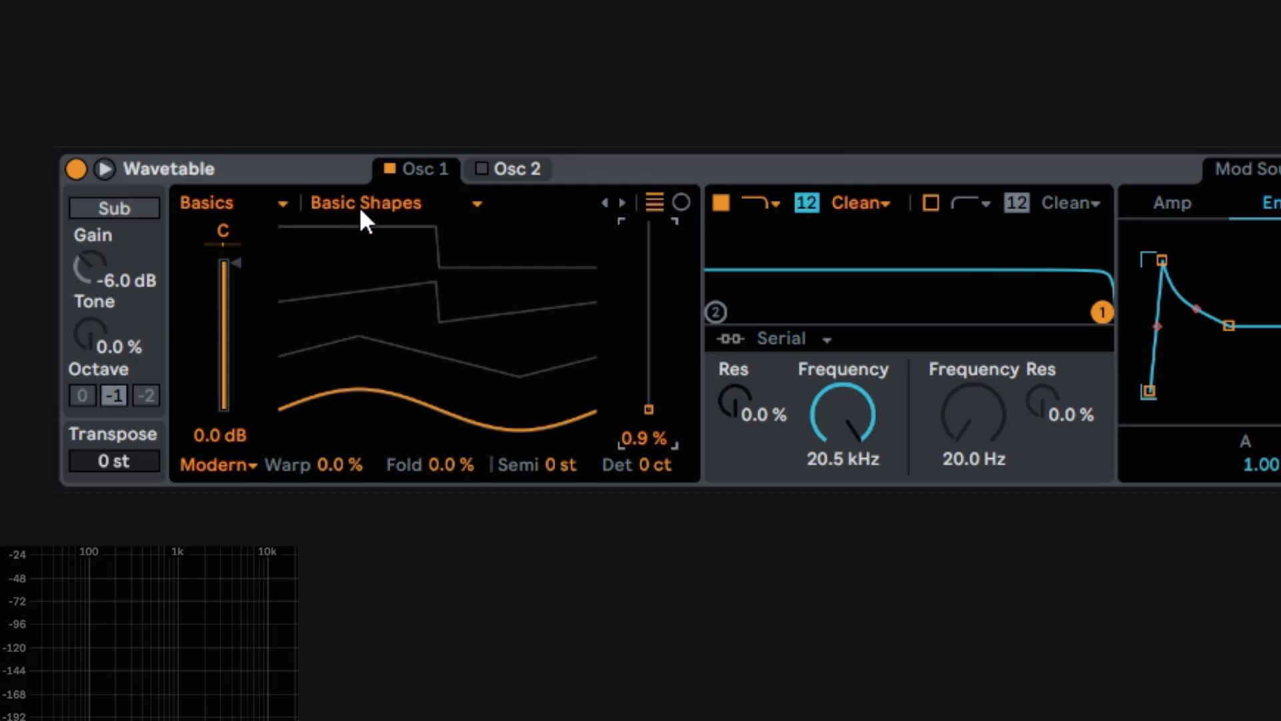
Step: Browse oscillator 1's wavetable categories, including Complex, Harmonics and Retro, and return to Basics
{"action": "left_click", "coordinate": [274, 208]}
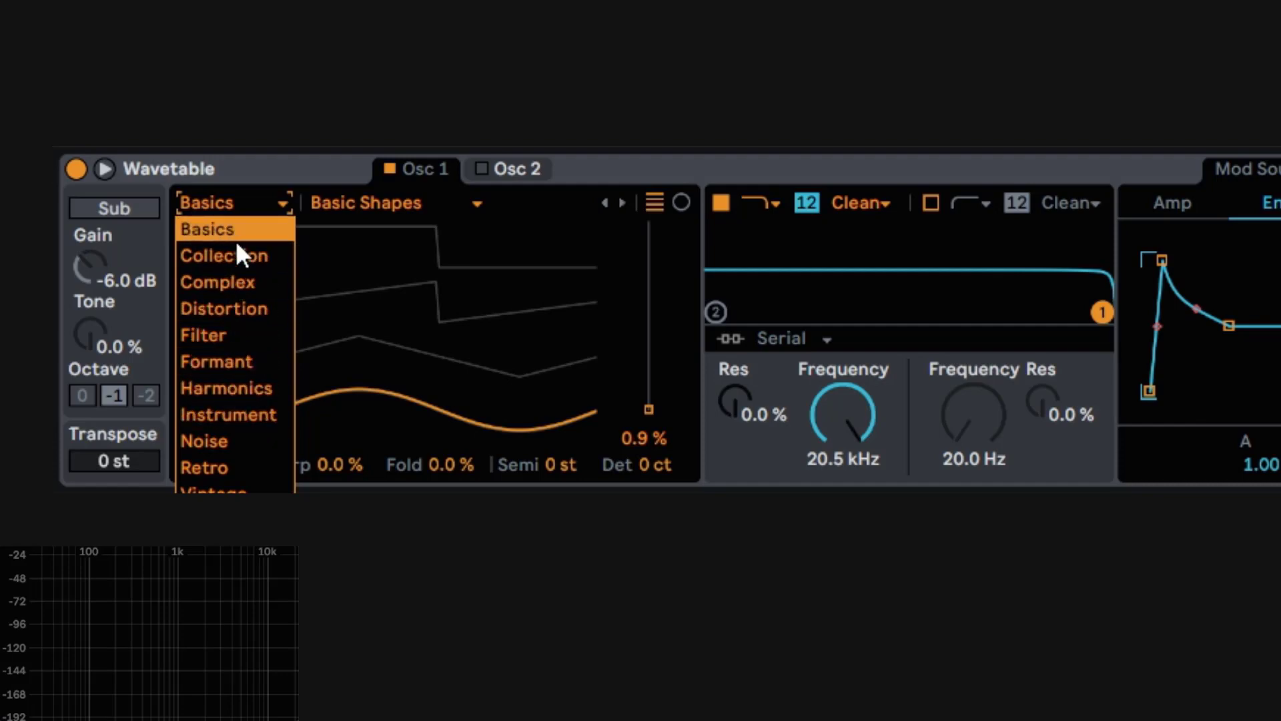
{"action": "left_click", "coordinate": [239, 197]}
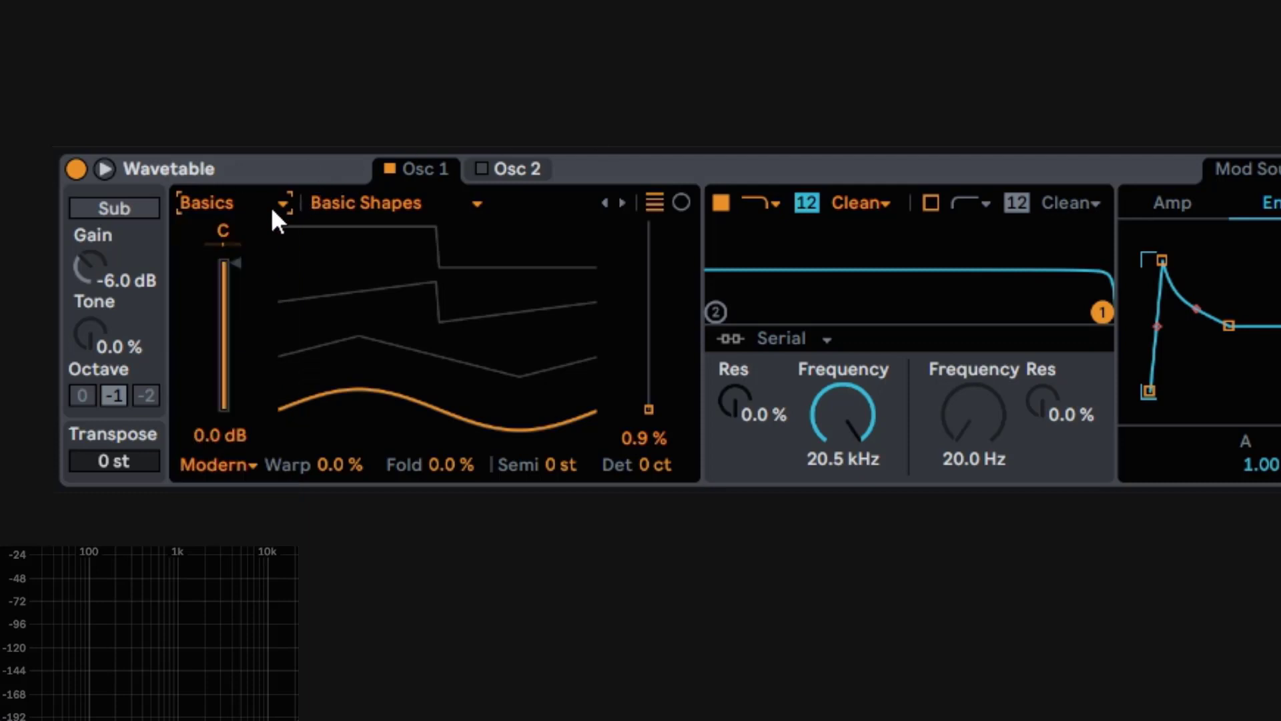
{"action": "left_click", "coordinate": [231, 199]}
{"action": "left_click", "coordinate": [236, 198]}
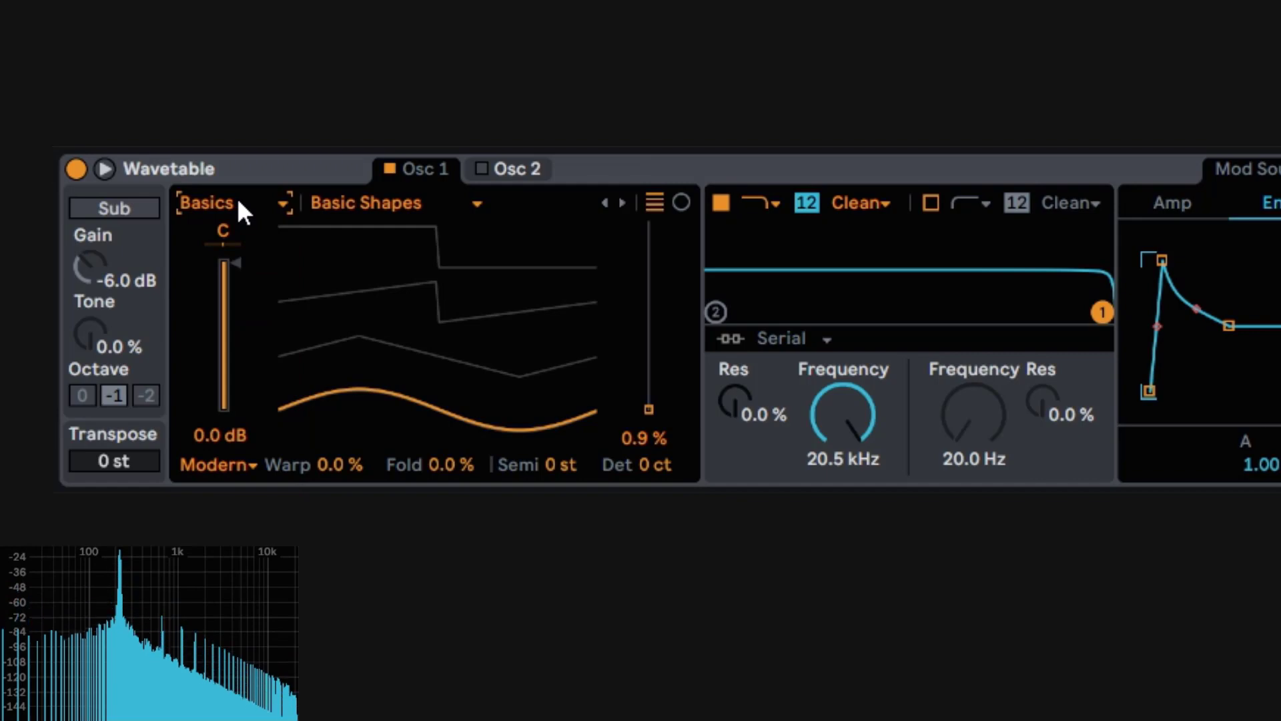
{"action": "scroll", "coordinate": [238, 198], "scroll_direction": "down", "scroll_amount": 2}
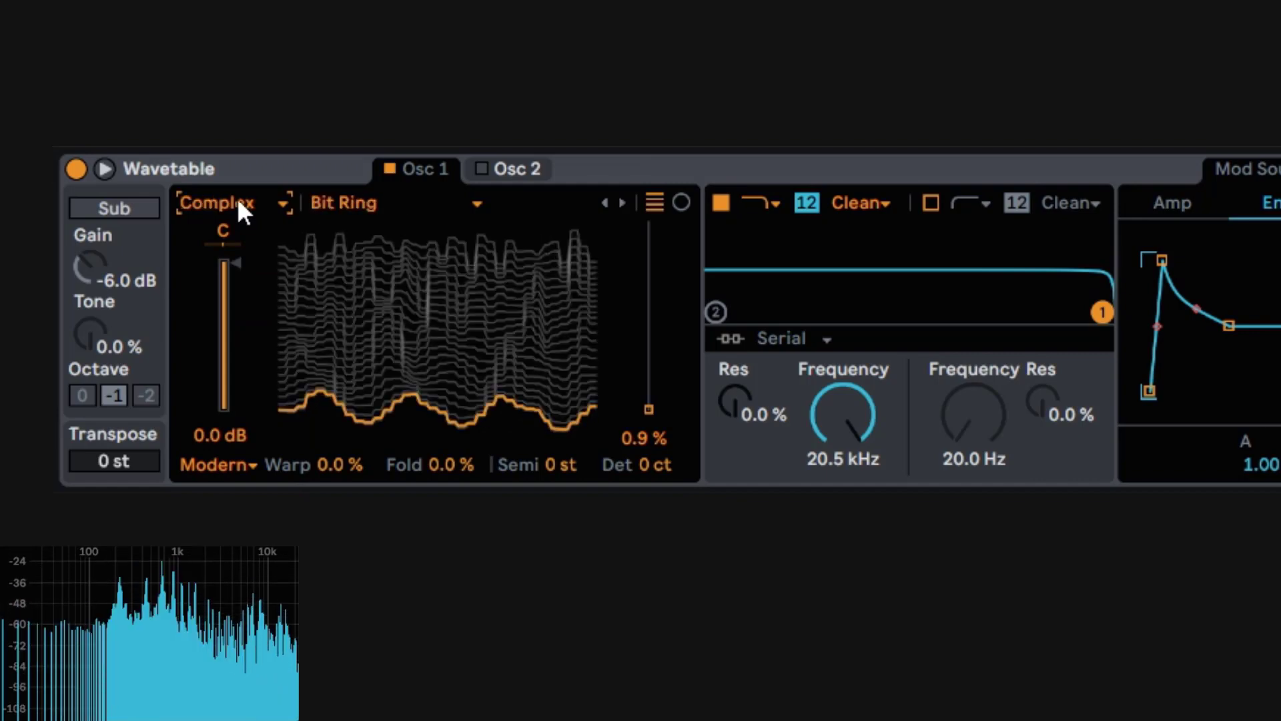
{"action": "scroll", "coordinate": [237, 198], "scroll_direction": "down", "scroll_amount": 2}
{"action": "scroll", "coordinate": [238, 198], "scroll_direction": "down", "scroll_amount": 3}
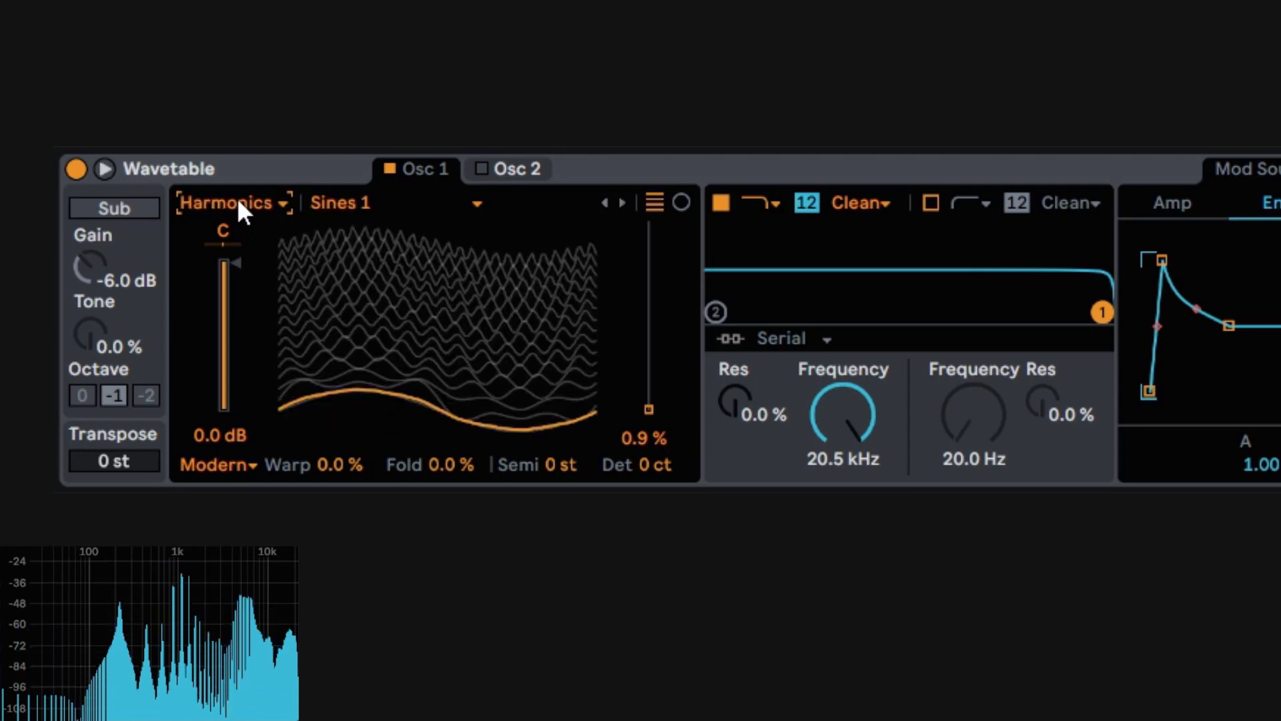
{"action": "scroll", "coordinate": [238, 197], "scroll_direction": "down", "scroll_amount": 2}
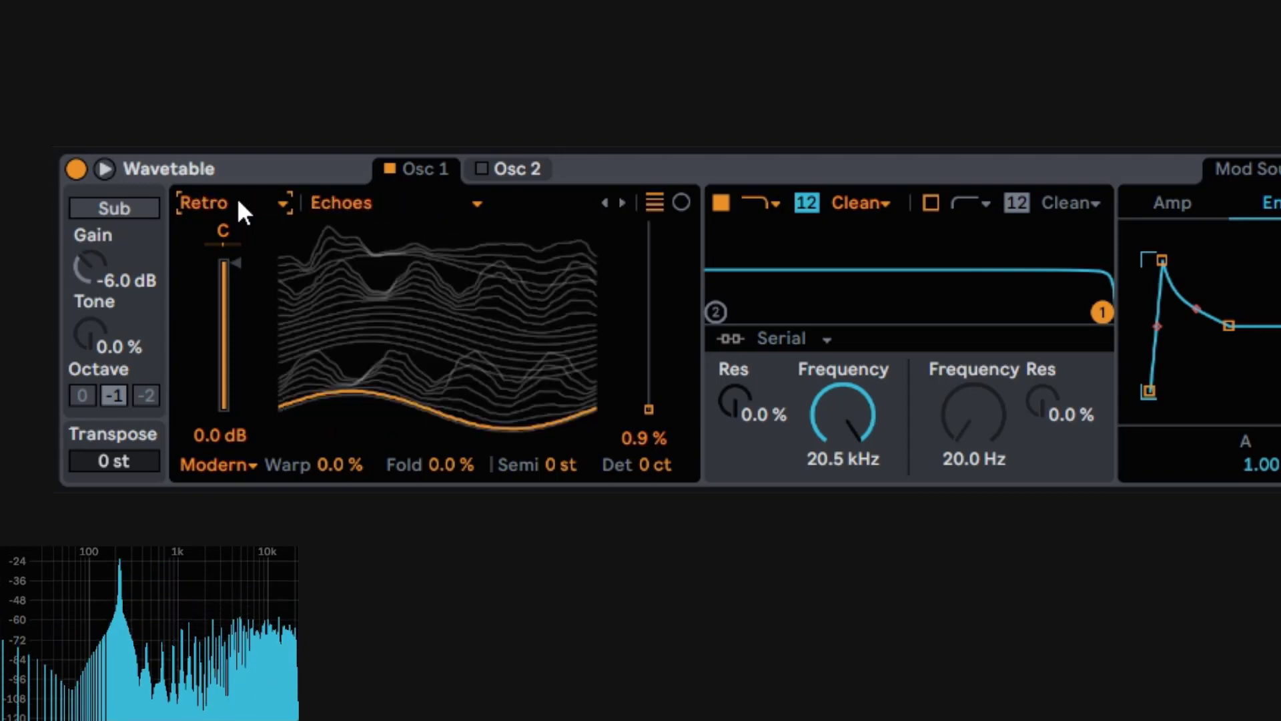
{"action": "scroll", "coordinate": [237, 197], "scroll_direction": "up", "scroll_amount": 6}
{"action": "scroll", "coordinate": [237, 198], "scroll_direction": "up", "scroll_amount": 3}
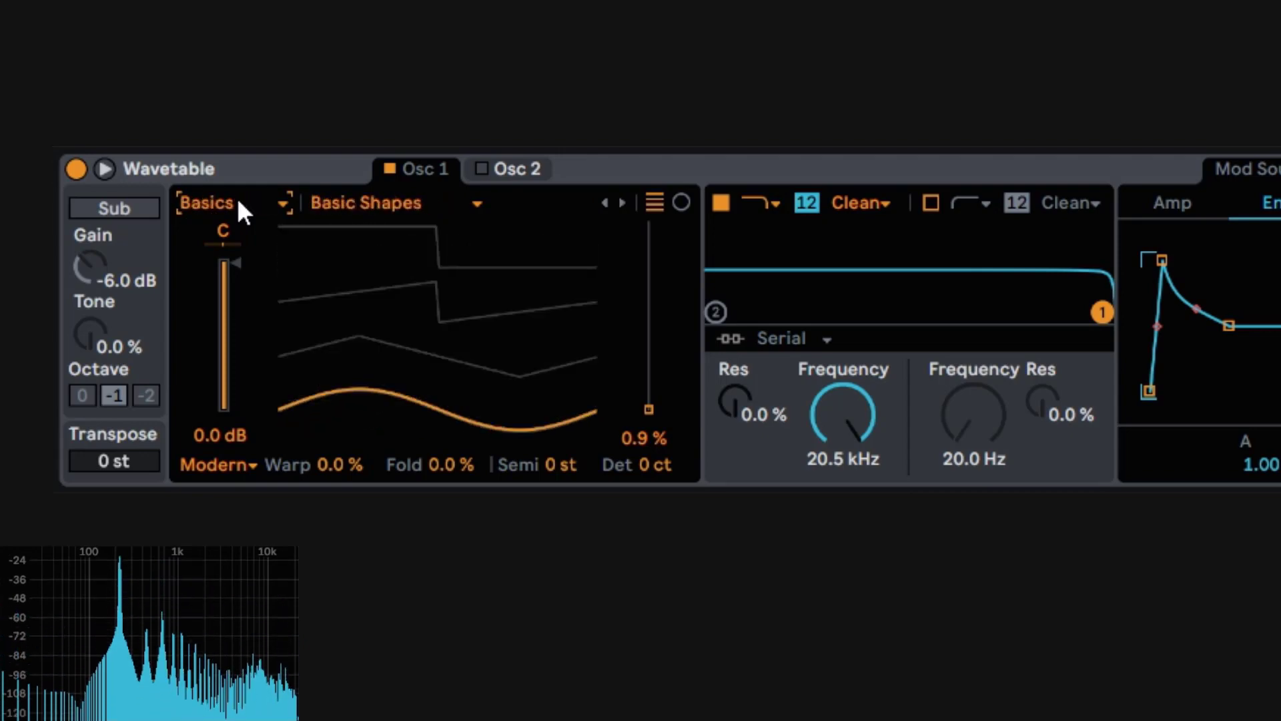
{"action": "left_click", "coordinate": [235, 203]}
Step: Load the Saw Dual 1 wavetable from the Basics category into oscillator 1
{"action": "left_click", "coordinate": [412, 202]}
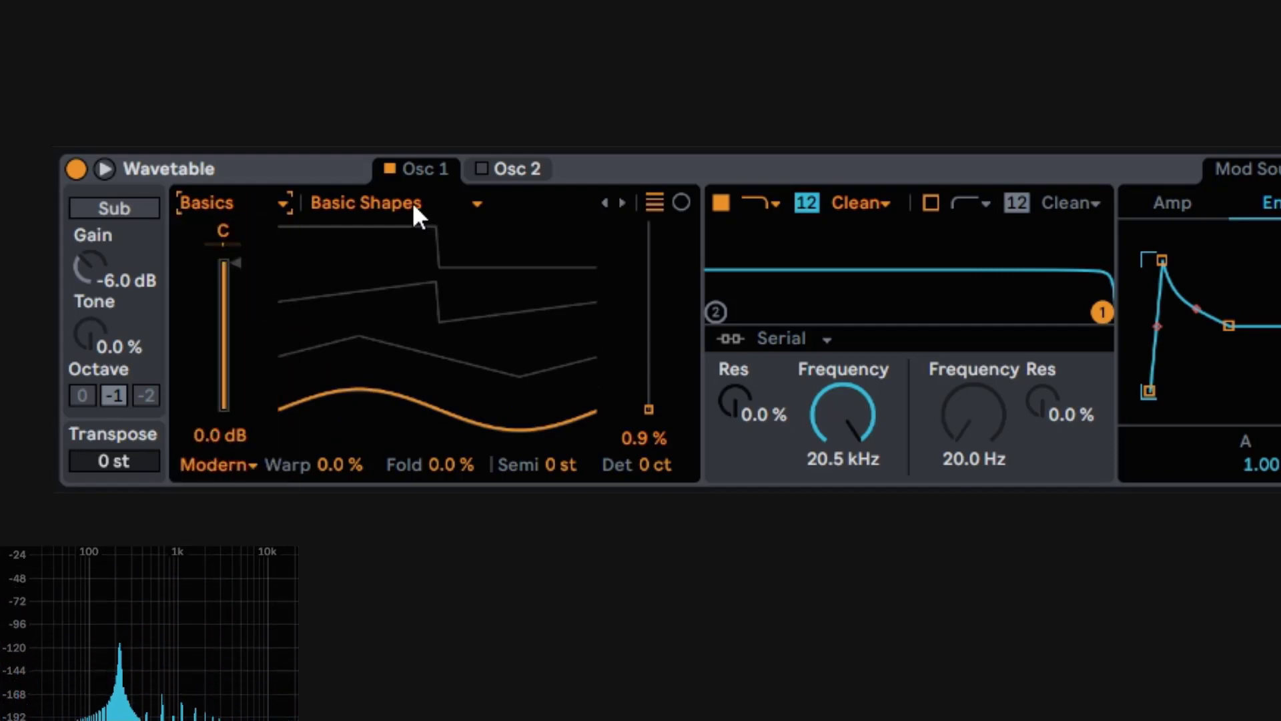
{"action": "left_click", "coordinate": [412, 202]}
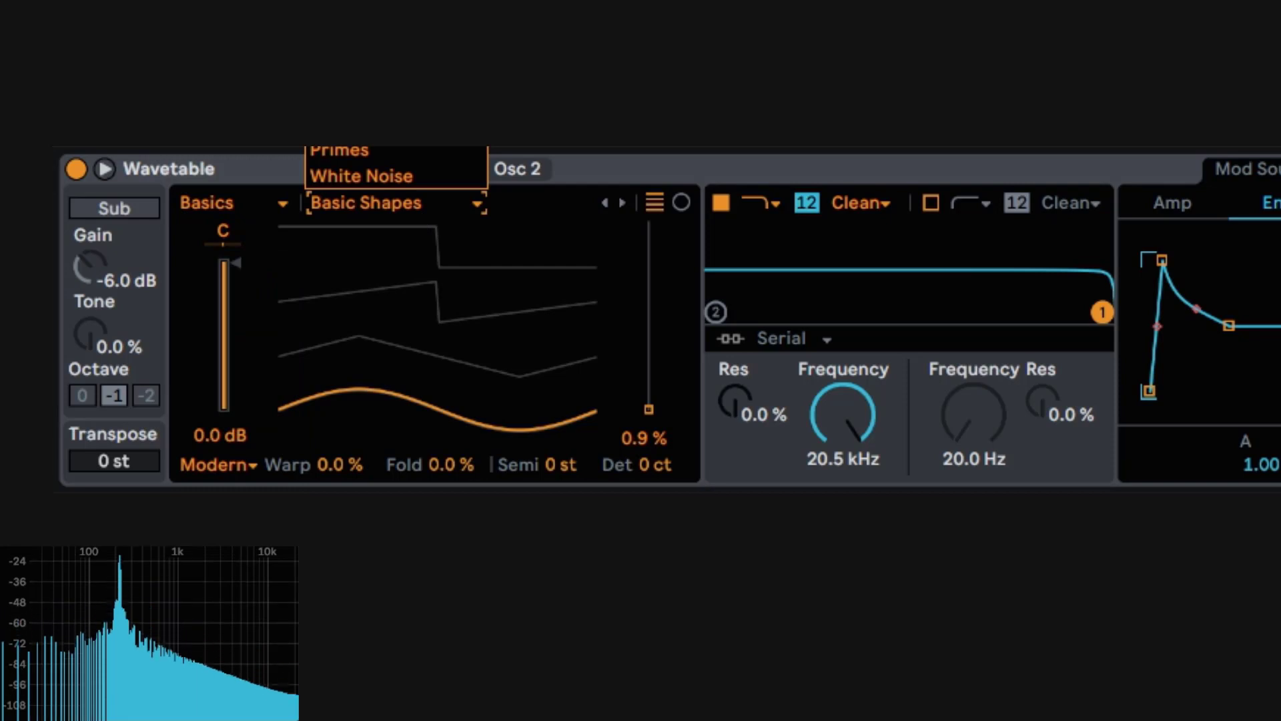
{"action": "left_click", "coordinate": [374, 71]}
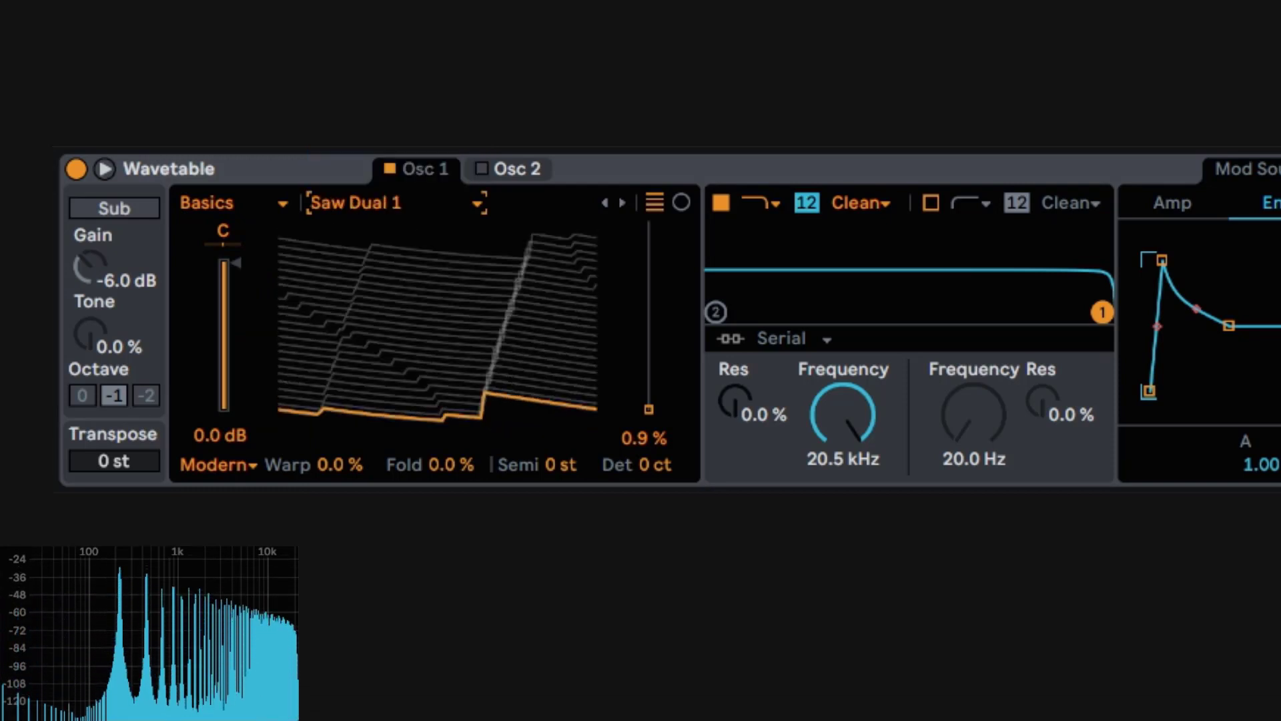
Step: Step through the Basics wavetables, including Saw Dual 2 and Saw PW Detune, and stop on Sub 2
{"action": "key", "text": "Down"}
{"action": "key", "text": "Down"}
{"action": "key", "text": "Down"}
{"action": "key", "text": "Down"}
{"action": "key", "text": "Down"}
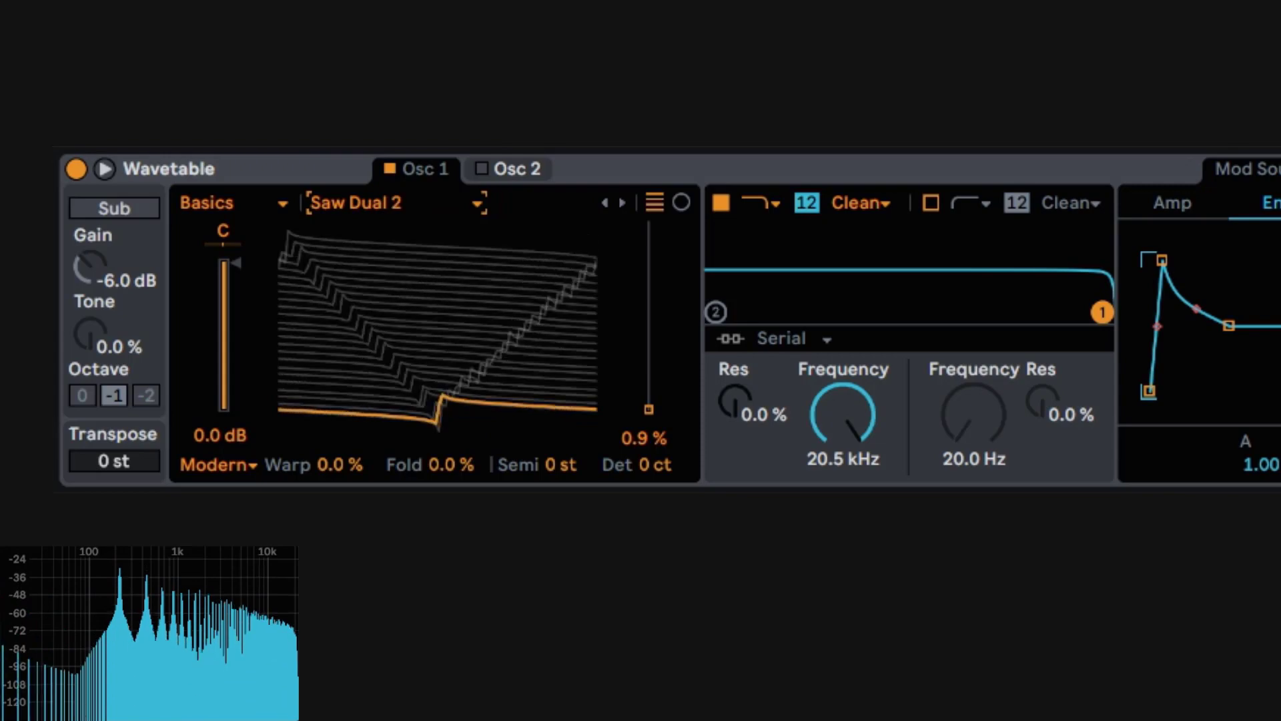
{"action": "key", "text": "Up"}
{"action": "key", "text": "Up"}
{"action": "key", "text": "Up"}
{"action": "key", "text": "Up"}
{"action": "key", "text": "Up"}
{"action": "key", "text": "Up"}
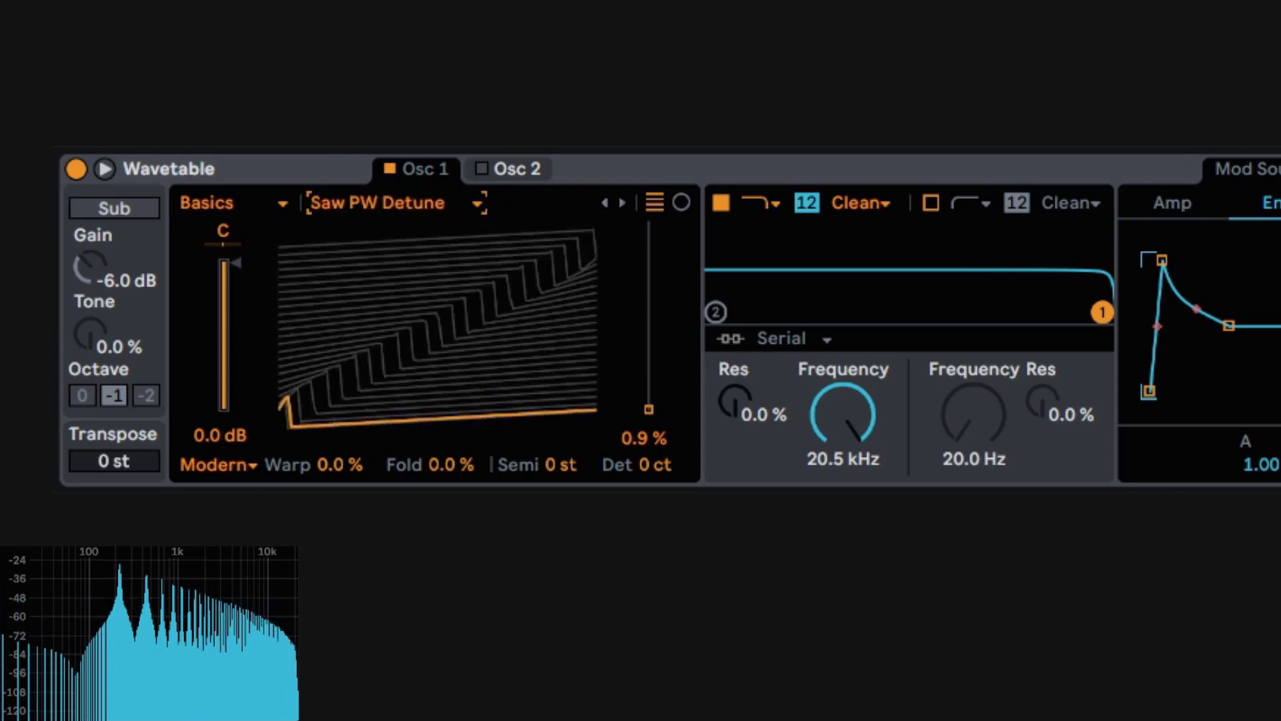
{"action": "key", "text": "Up"}
{"action": "key", "text": "Up"}
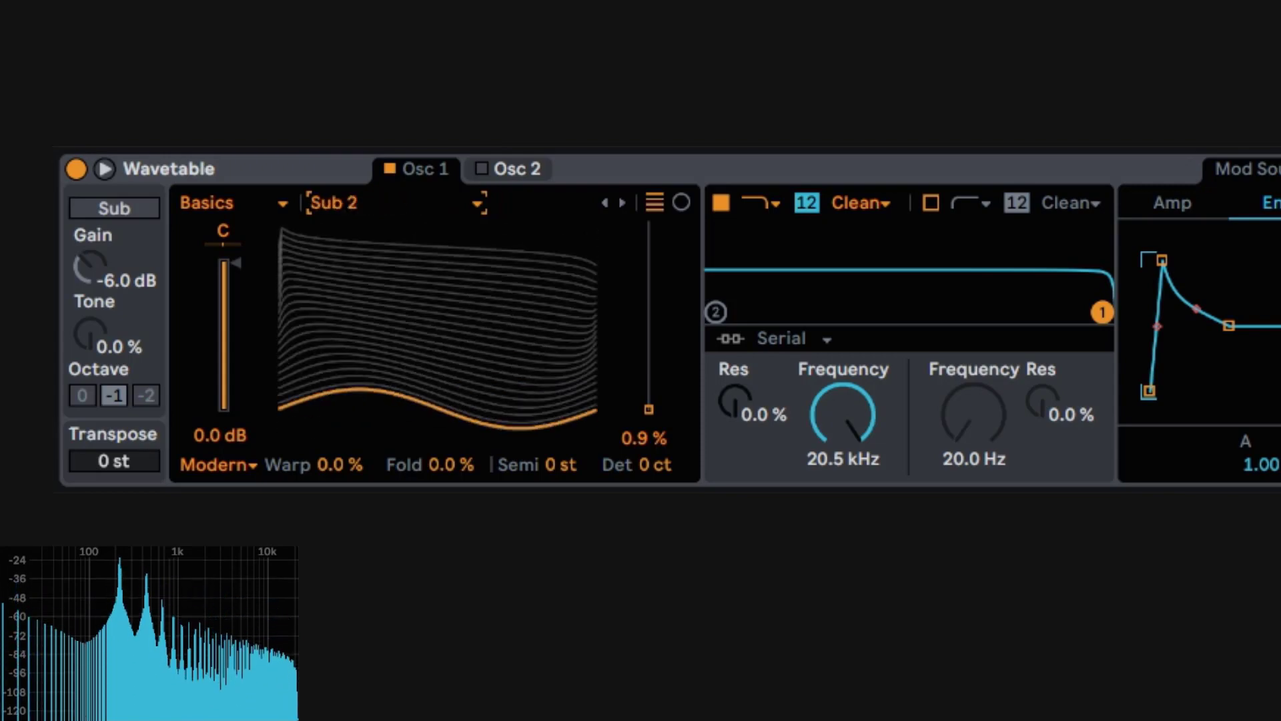
Step: Advance oscillator 1 to the next wavetable, Saw Dual 1, and step back to Sub 1
{"action": "left_click", "coordinate": [622, 201]}
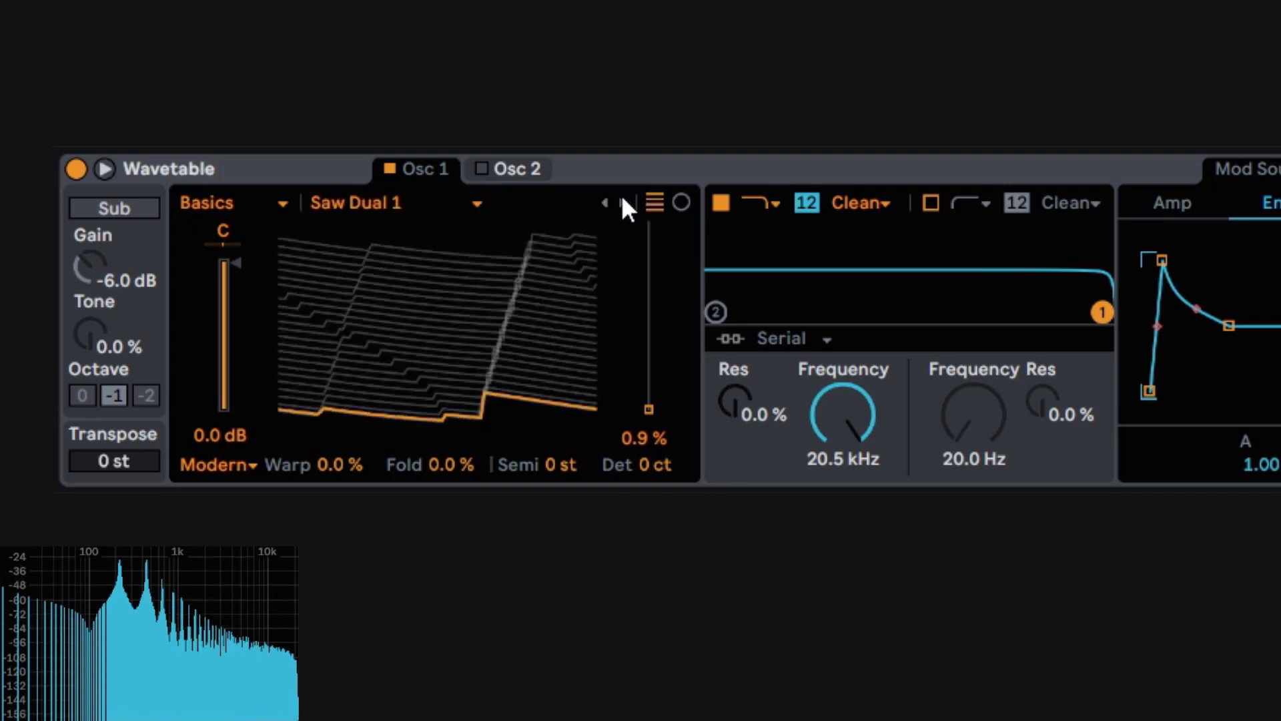
{"action": "left_click", "coordinate": [603, 204]}
{"action": "left_click", "coordinate": [601, 207]}
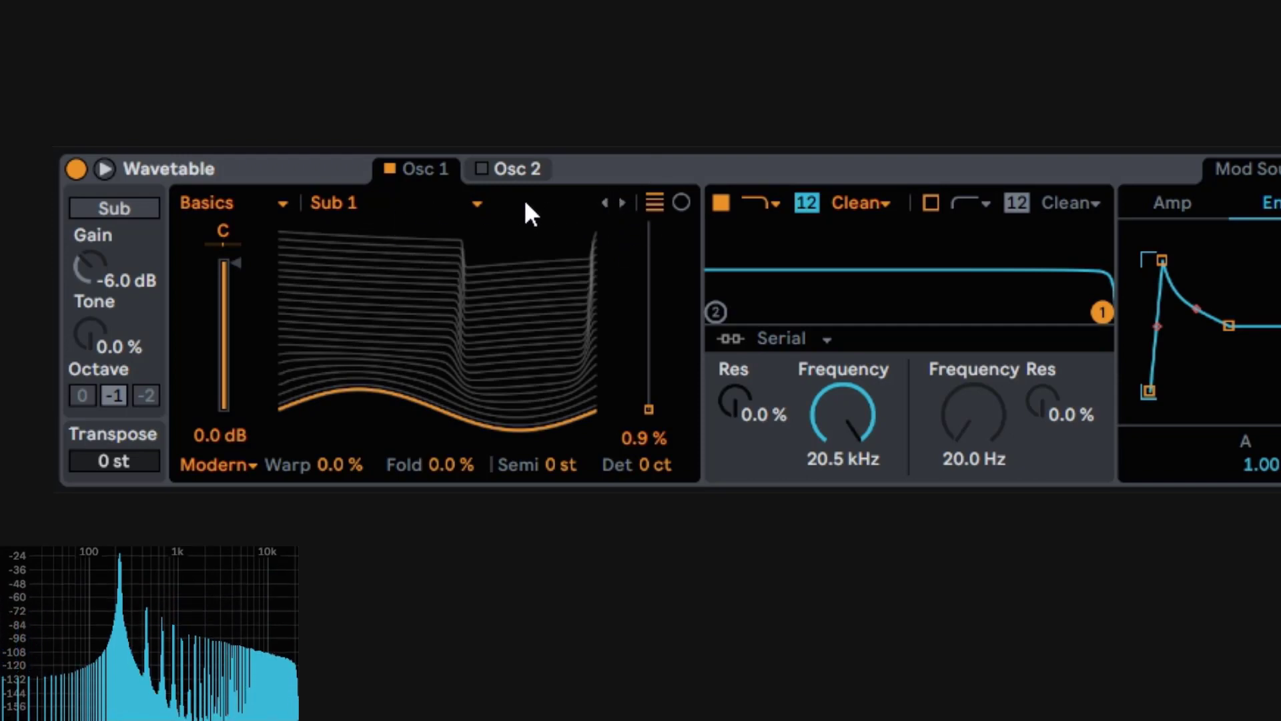
Step: Step back through Harmonic Series to Basic Shapes, and forward to the Saw Harmonics wavetable
{"action": "left_click", "coordinate": [392, 198]}
{"action": "left_click", "coordinate": [393, 199]}
{"action": "key", "text": "Up"}
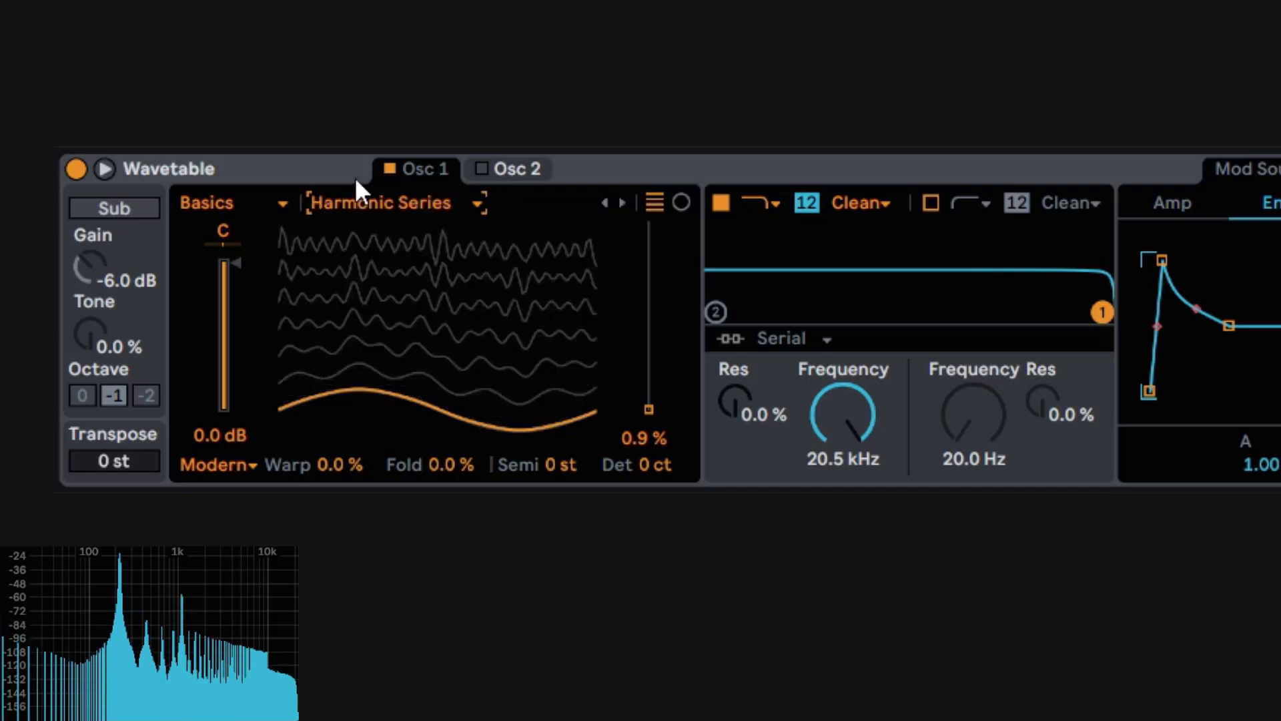
{"action": "key", "text": "Up"}
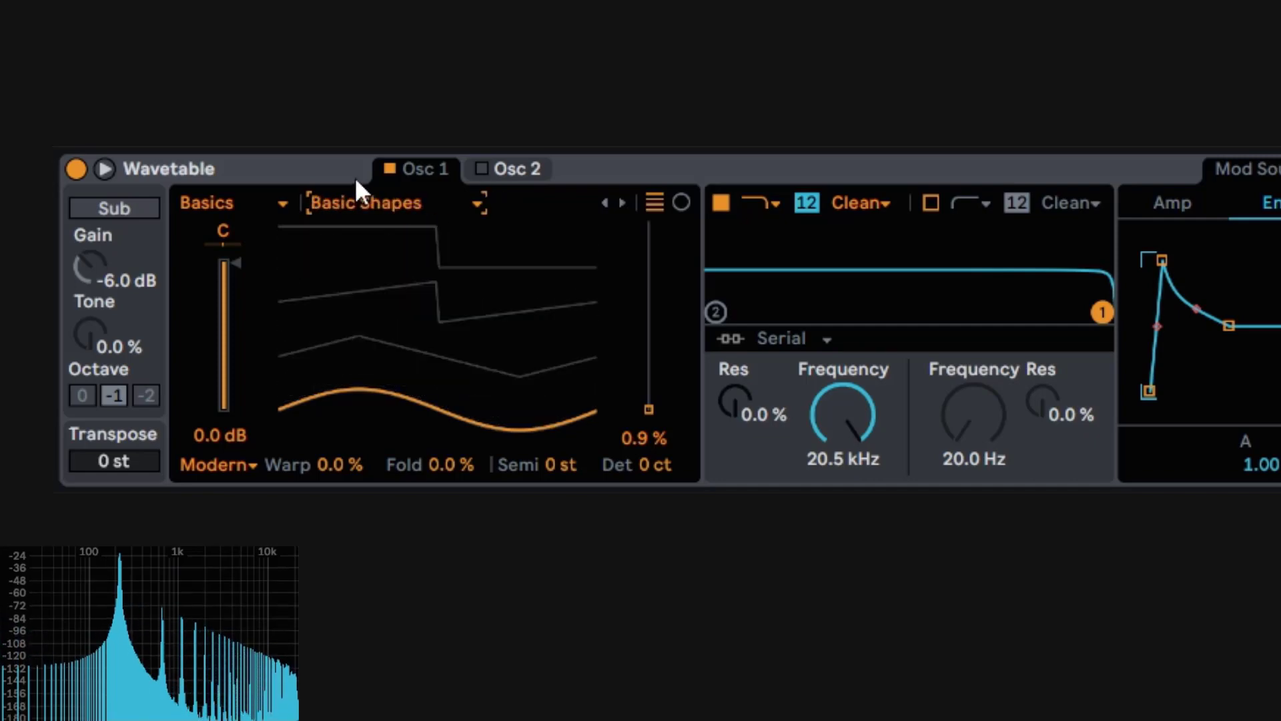
{"action": "key", "text": "Down"}
{"action": "key", "text": "Down"}
{"action": "key", "text": "Down"}
{"action": "key", "text": "Down"}
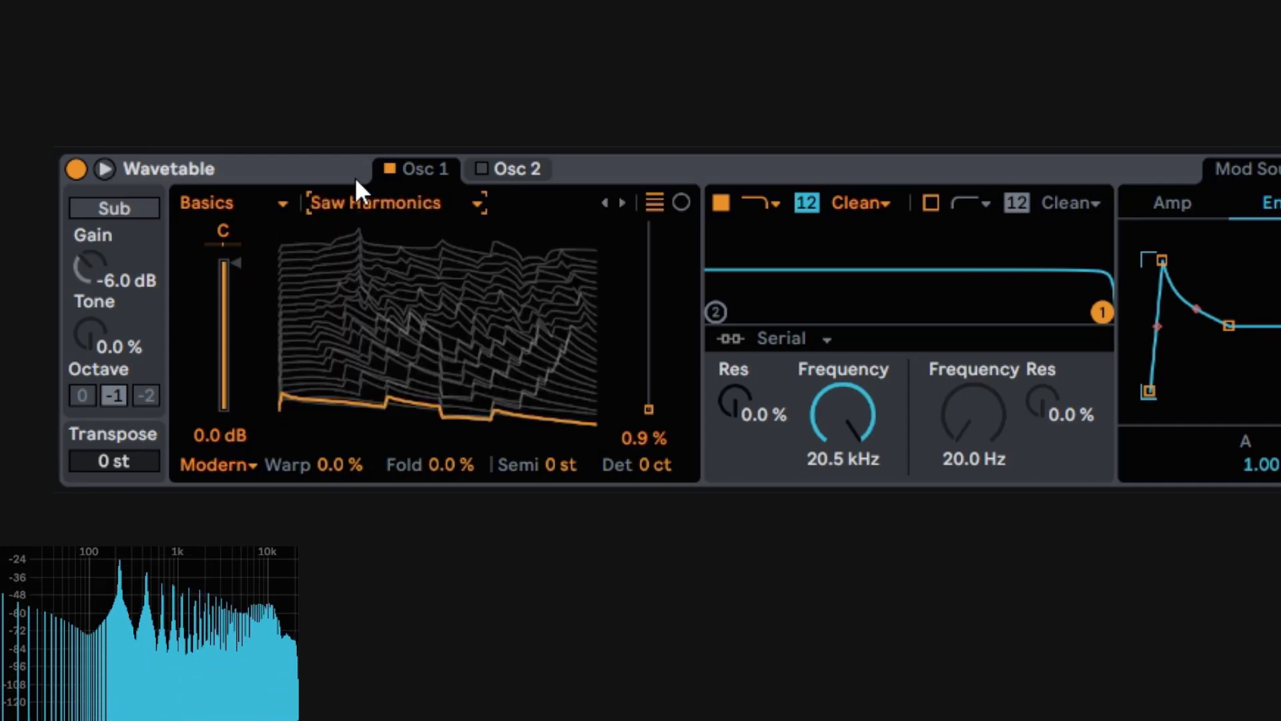
Step: Load the Basic Shapes wavetable into oscillator 1 and sweep its wavetable position, returning it to 0.0%
{"action": "left_click", "coordinate": [379, 200]}
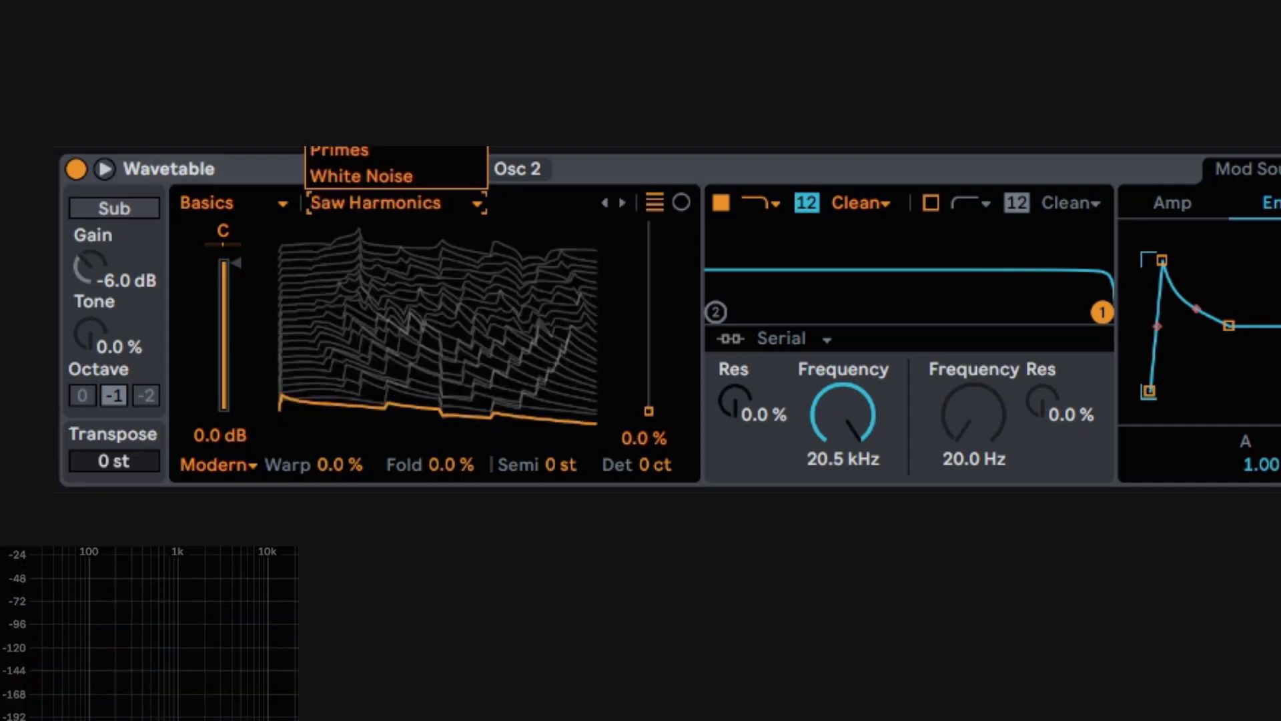
{"action": "left_click", "coordinate": [366, 13]}
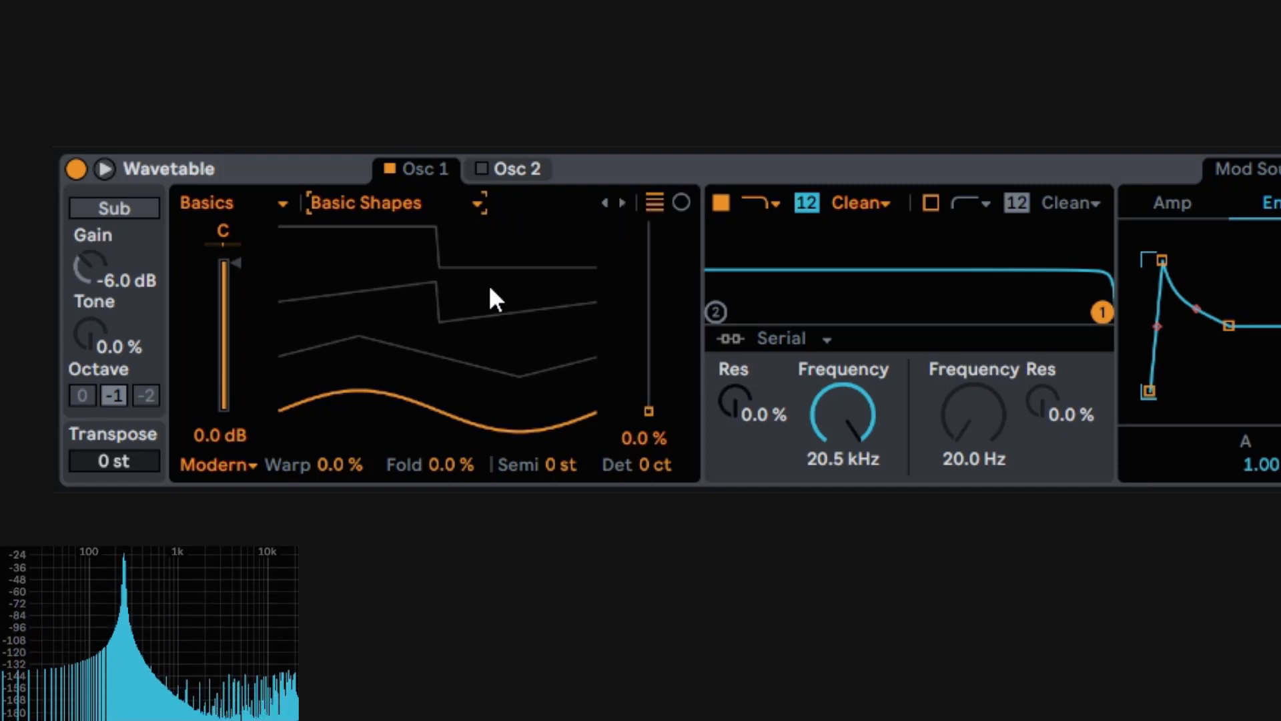
{"action": "mouse_move", "coordinate": [492, 294]}
{"action": "left_mouse_down"}
{"action": "mouse_move", "coordinate": [491, 176]}
{"action": "mouse_move", "coordinate": [492, 294]}
{"action": "left_mouse_up"}
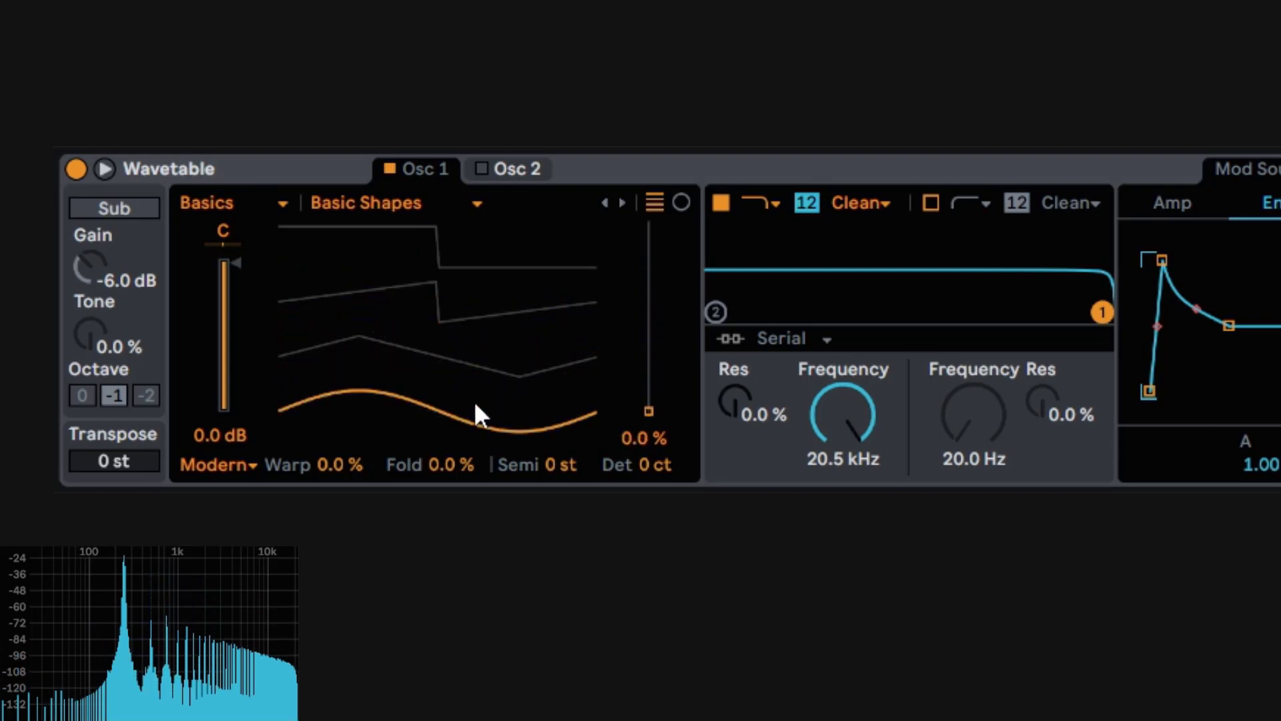
Step: Switch oscillator 1's wavetable display to the circular view and raise the wavetable position to 51%
{"action": "left_click", "coordinate": [683, 201]}
{"action": "left_click_drag", "start_coordinate": [491, 295], "coordinate": [491, 227]}
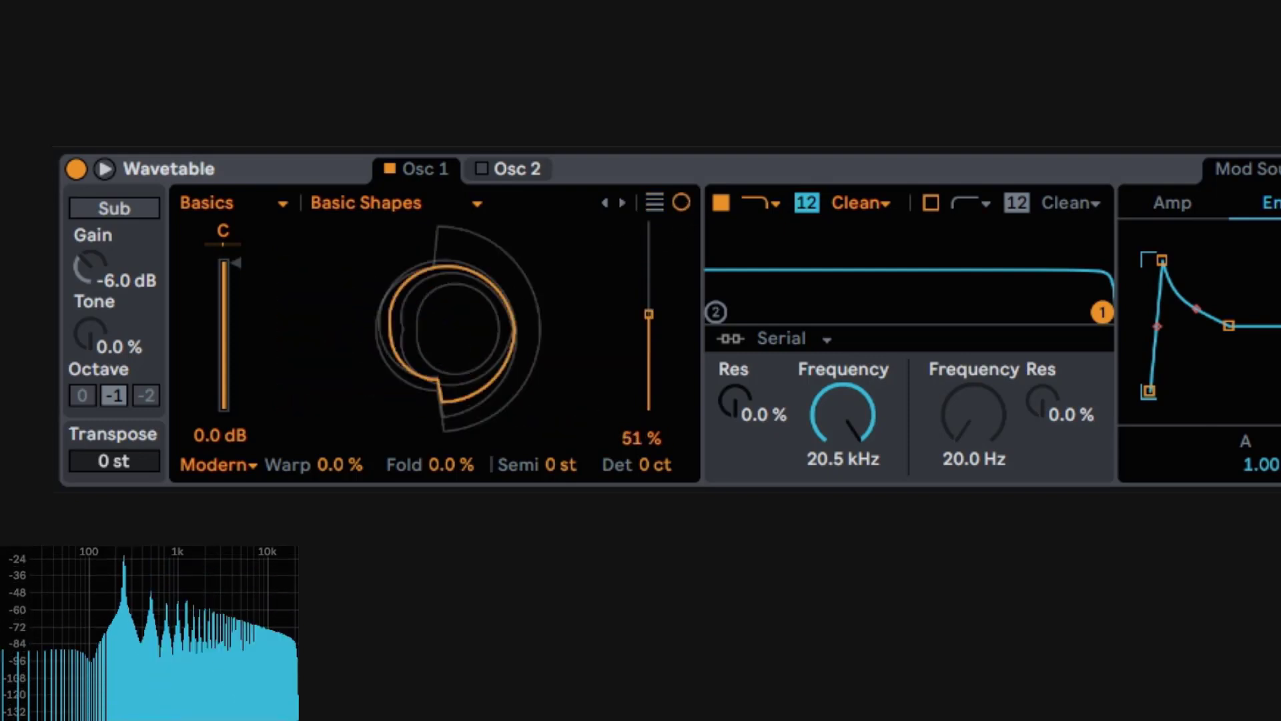
Step: Lower oscillator 1's wavetable position to 0.0% and switch its wavetable category to User
{"action": "left_click_drag", "start_coordinate": [648, 313], "coordinate": [649, 411]}
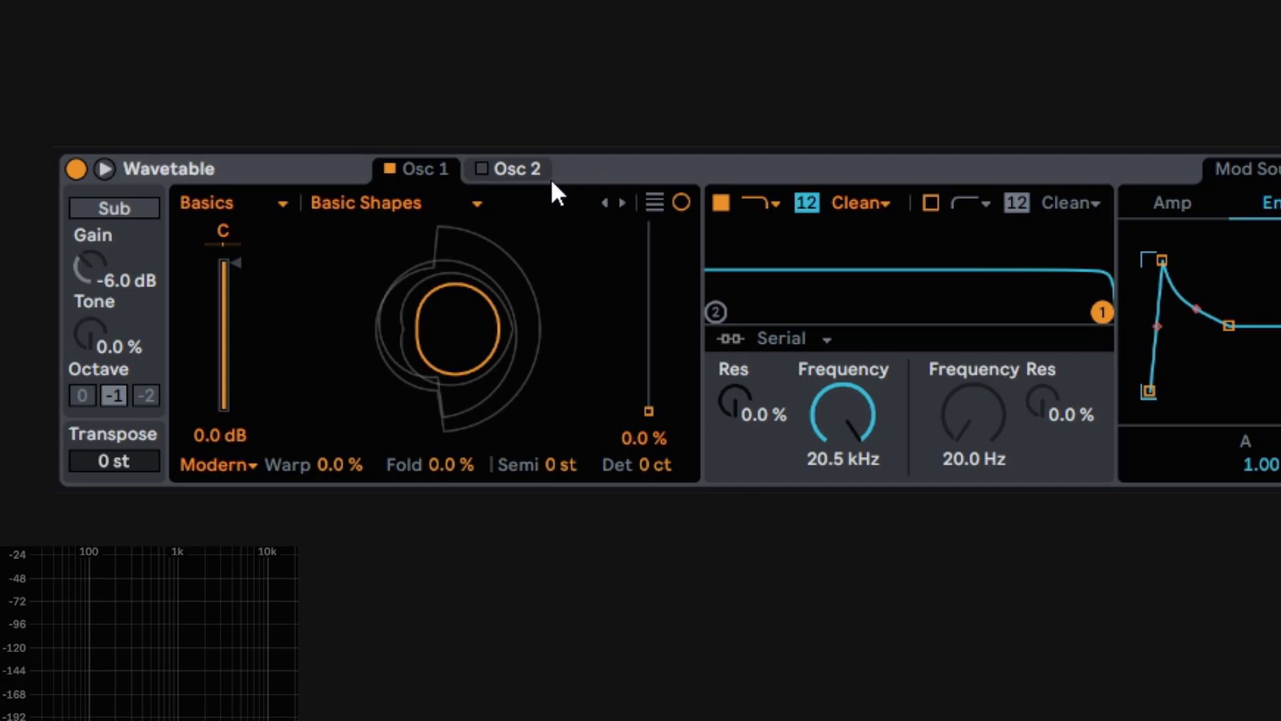
{"action": "left_click", "coordinate": [264, 148]}
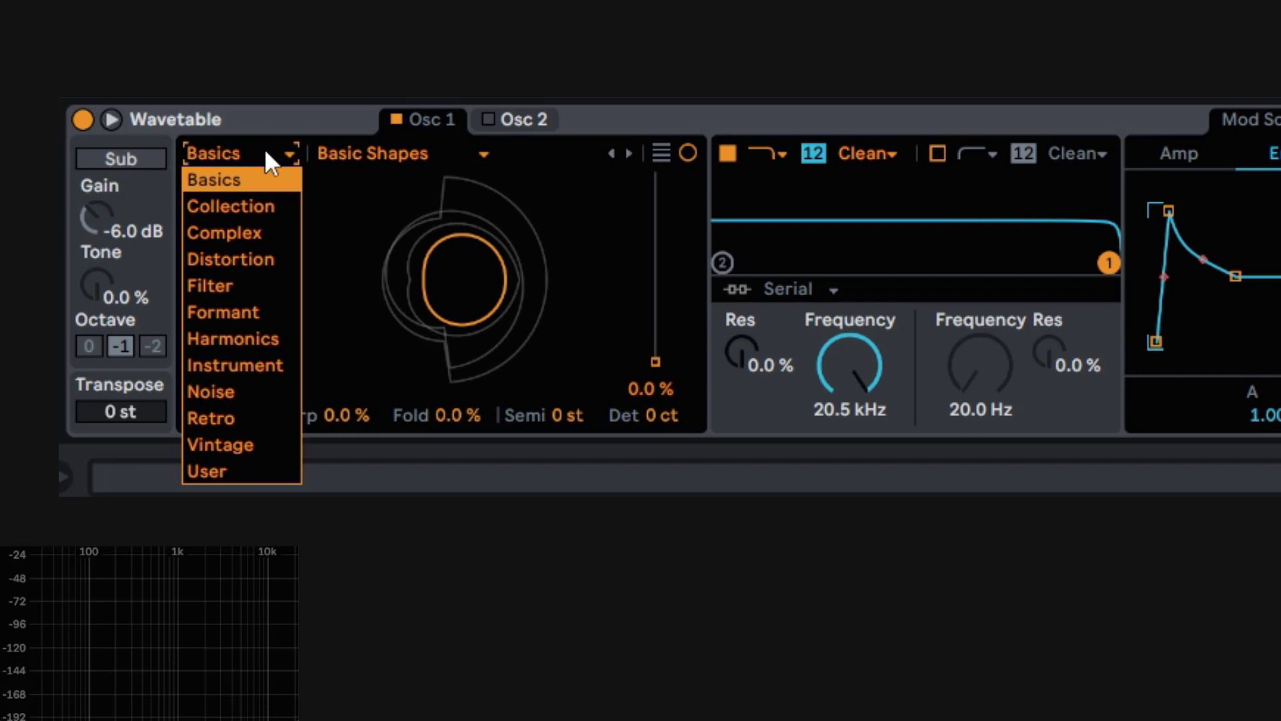
{"action": "left_click", "coordinate": [238, 473]}
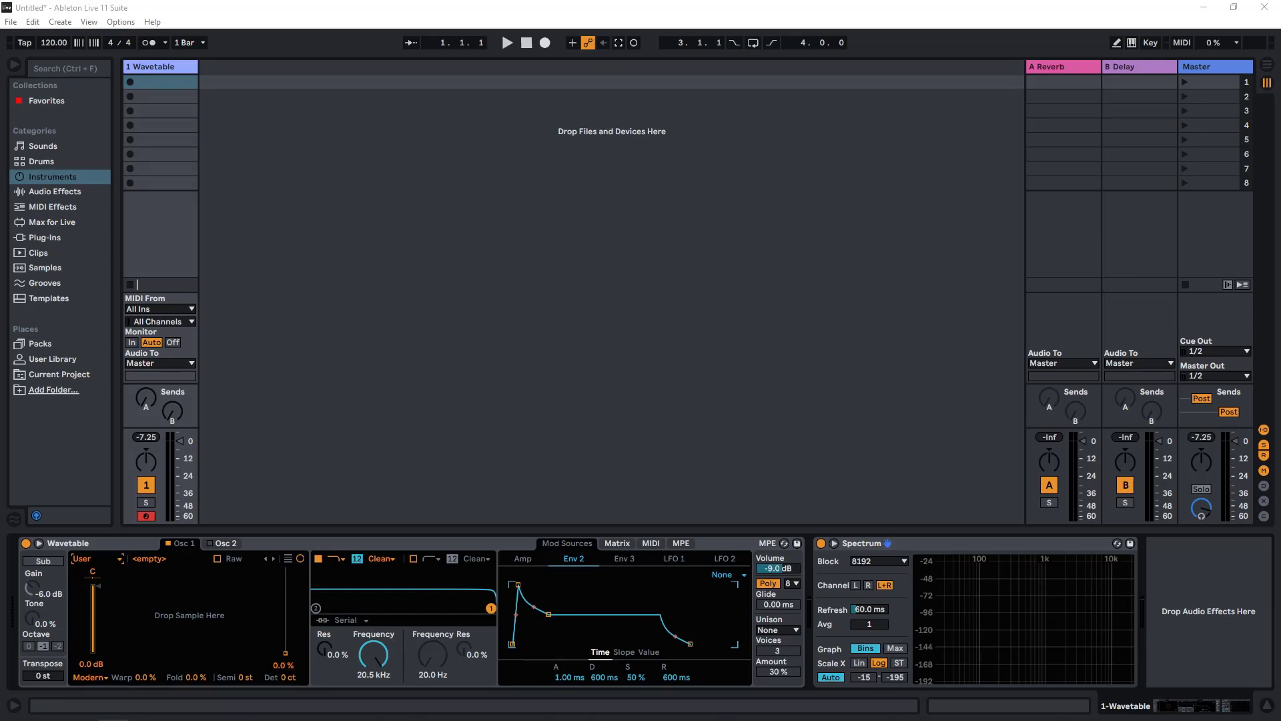
Step: Load Add Bell.wav from the Additive Synth[2048-44.1khz-32bit] folder in File Explorer into oscillator 1's empty sample area
{"action": "left_click_drag", "start_coordinate": [0, 184], "coordinate": [818, 95]}
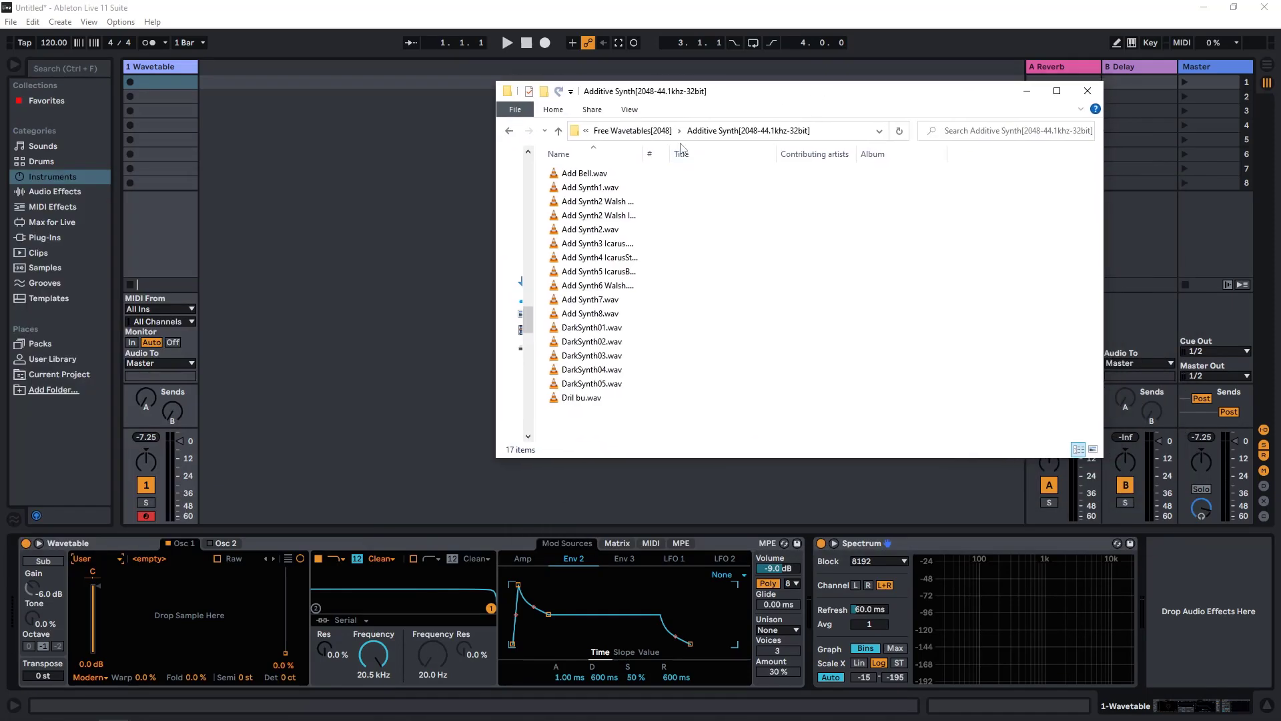
{"action": "left_click", "coordinate": [650, 131]}
{"action": "double_click", "coordinate": [656, 189]}
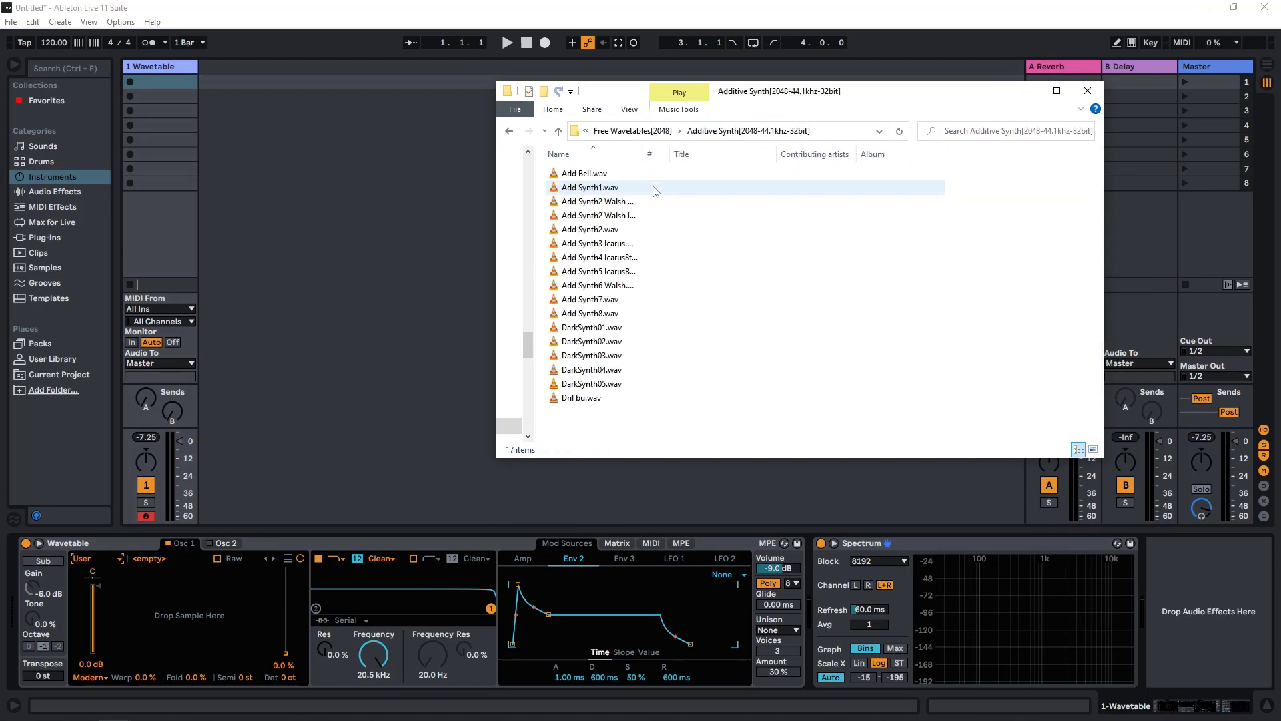
{"action": "left_click", "coordinate": [595, 175]}
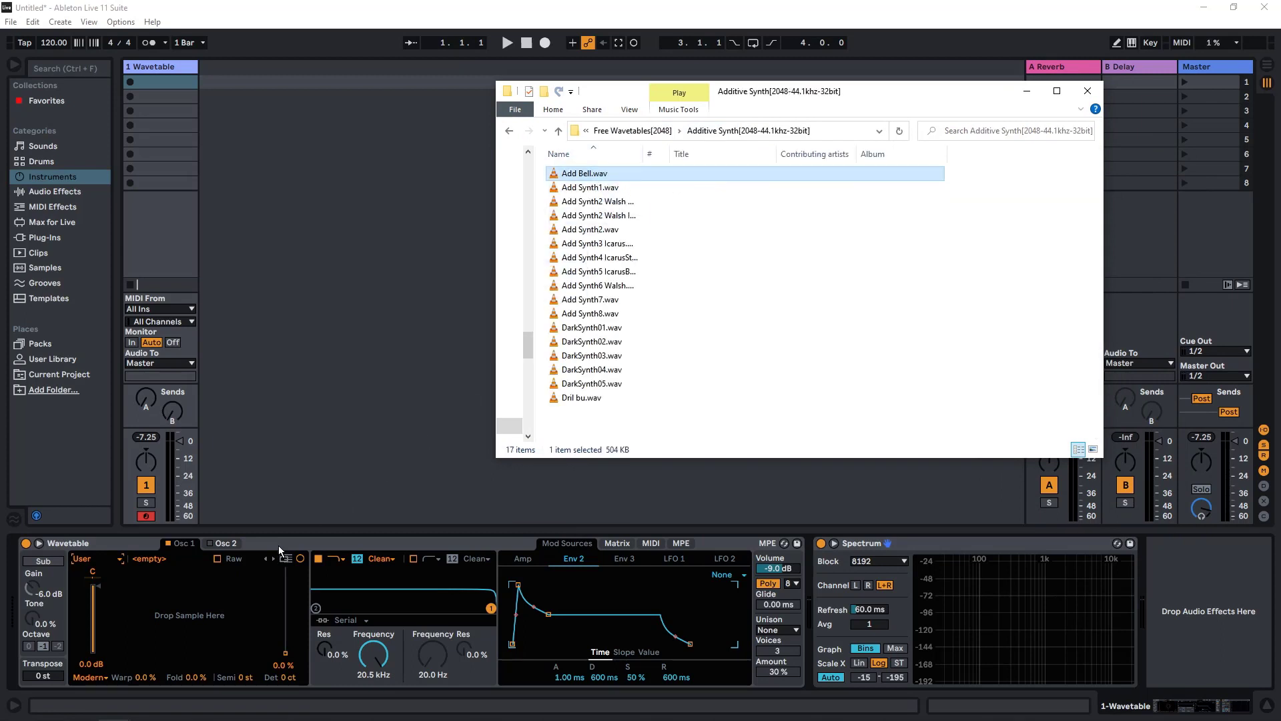
{"action": "left_click_drag", "start_coordinate": [196, 607], "coordinate": [196, 608]}
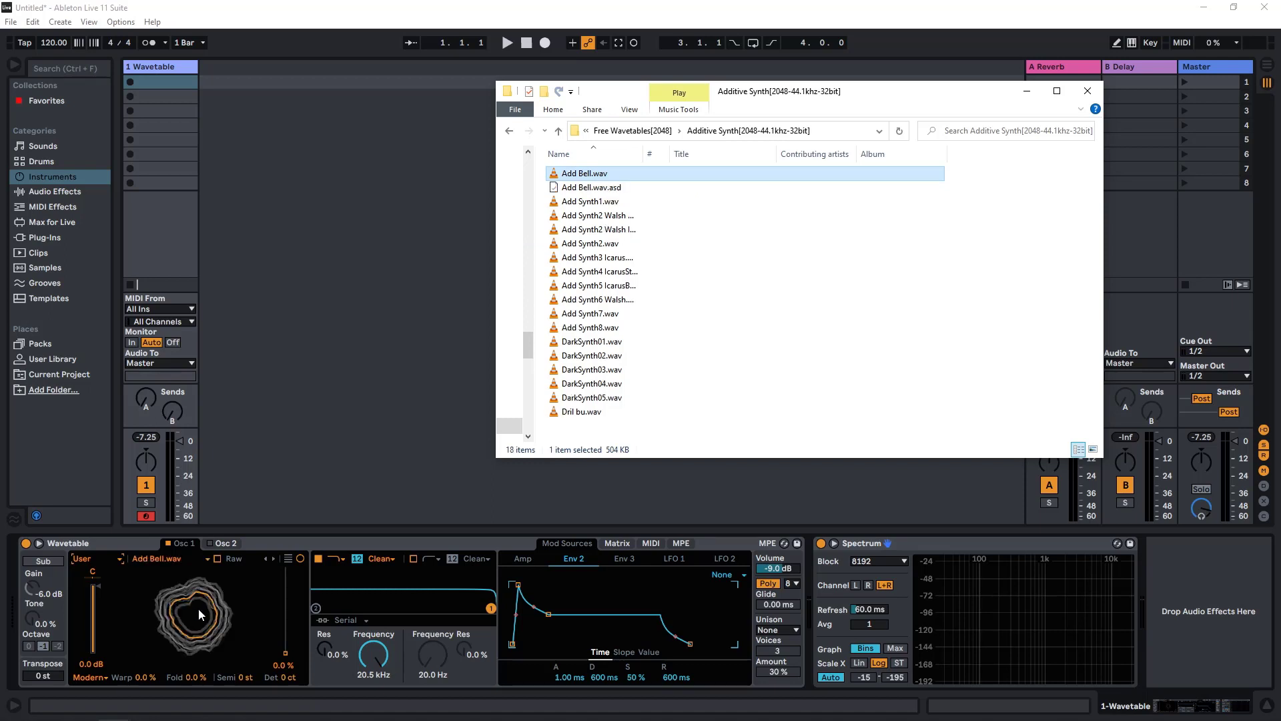
Step: Switch oscillator 1's display to the stacked waveform view and set the Add Bell.wav wavetable position to 54%
{"action": "left_click", "coordinate": [288, 557]}
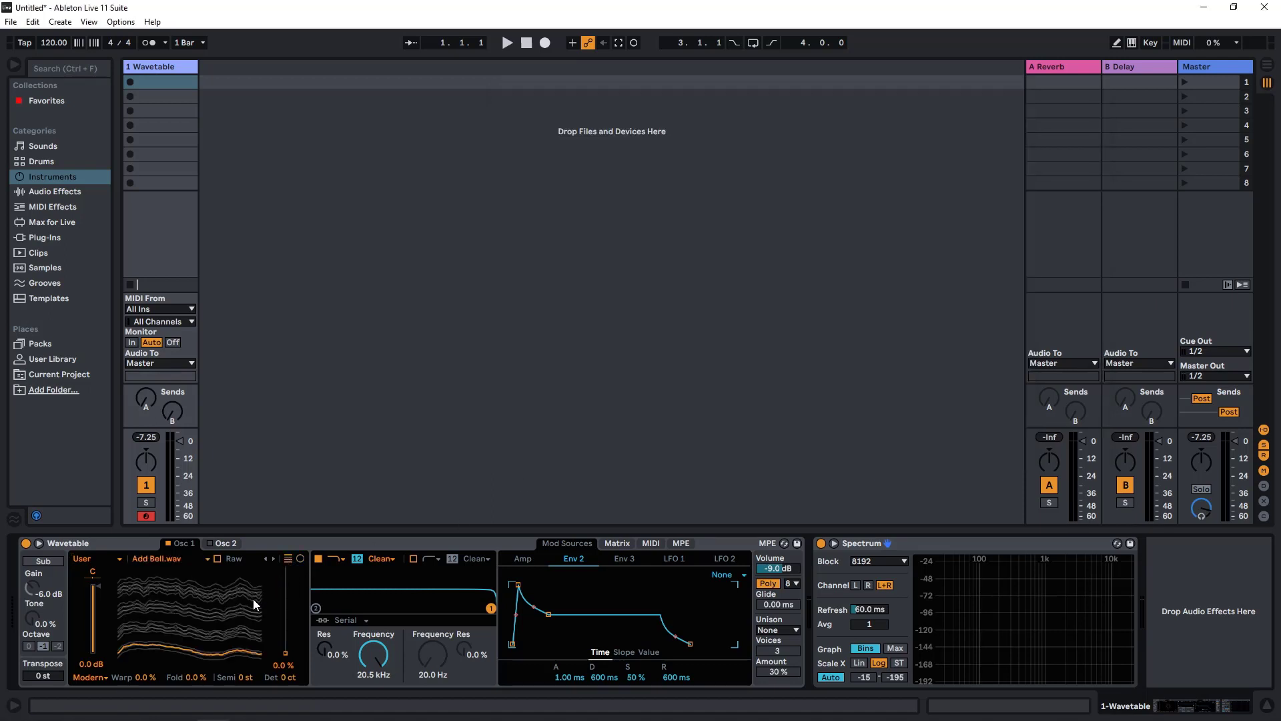
{"action": "mouse_move", "coordinate": [285, 602]}
{"action": "left_mouse_down"}
{"action": "mouse_move", "coordinate": [285, 636]}
{"action": "mouse_move", "coordinate": [286, 607]}
{"action": "left_mouse_up"}
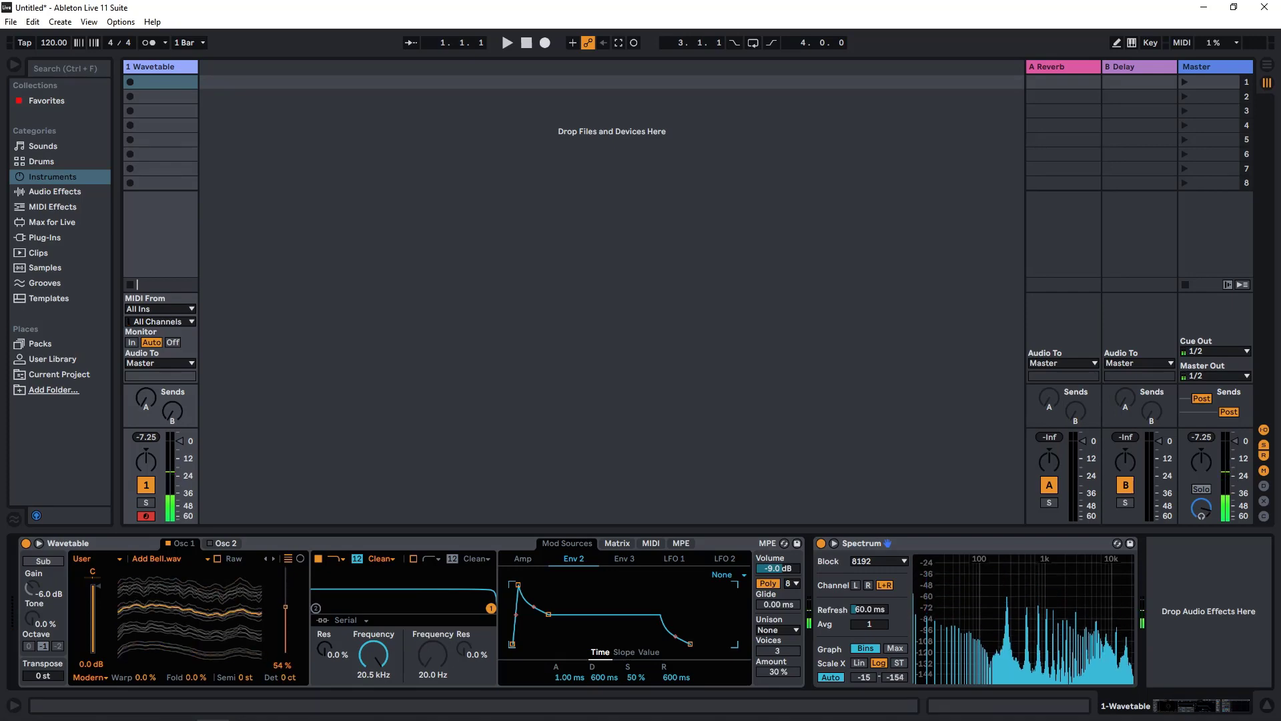
Step: Review the Additive Synth folder's files, then select DarkSynth02.wav as oscillator 1's user wavetable with its position at 92%
{"action": "mouse_move", "coordinate": [114, 717]}
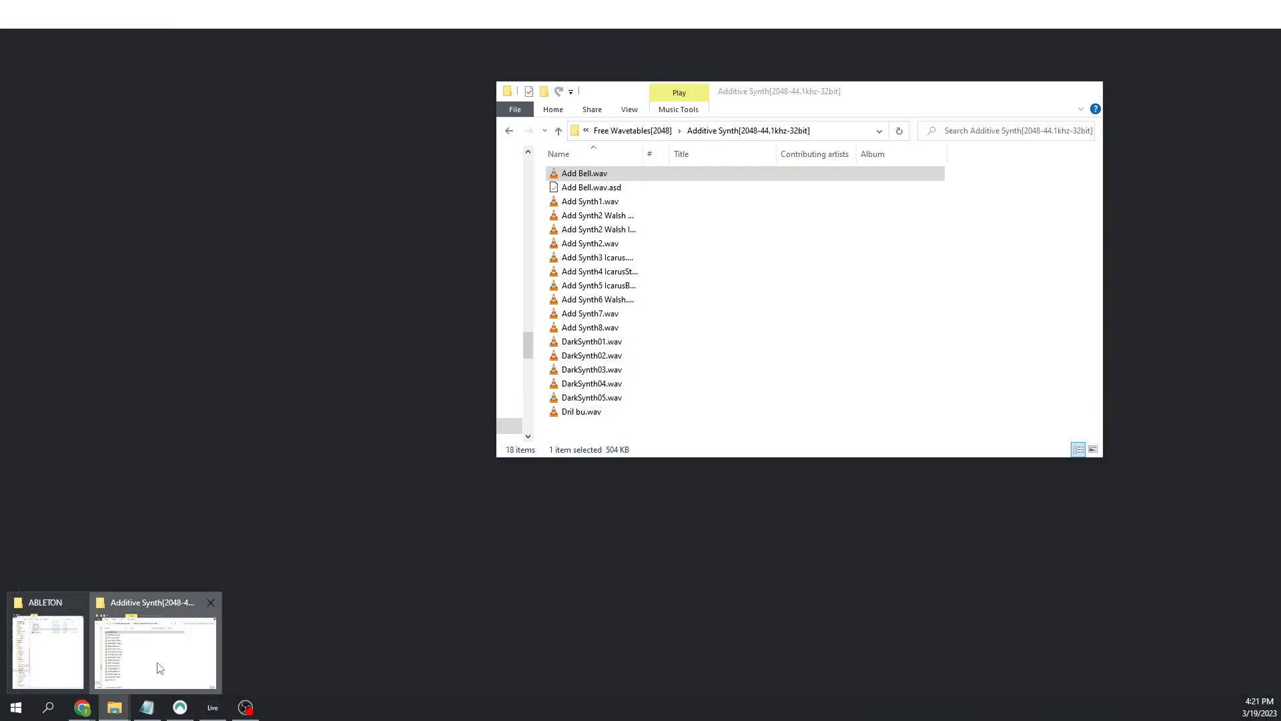
{"action": "left_click", "coordinate": [158, 650]}
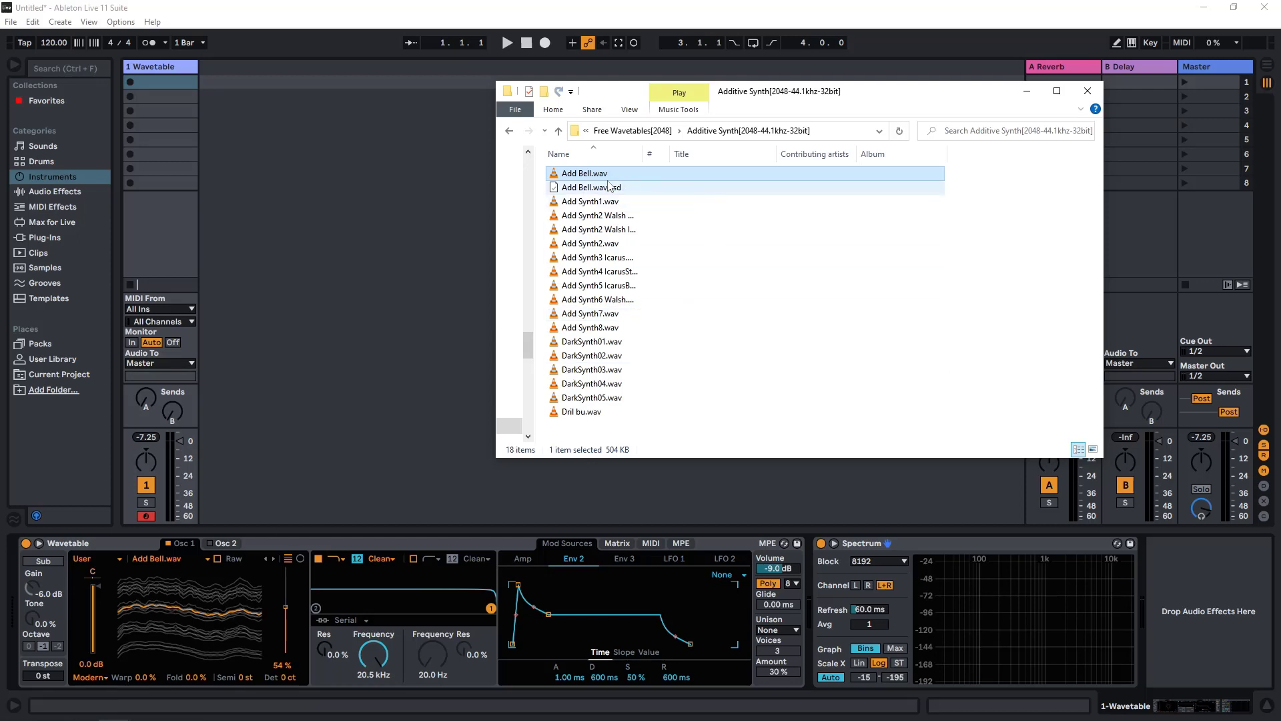
{"action": "left_click", "coordinate": [194, 555]}
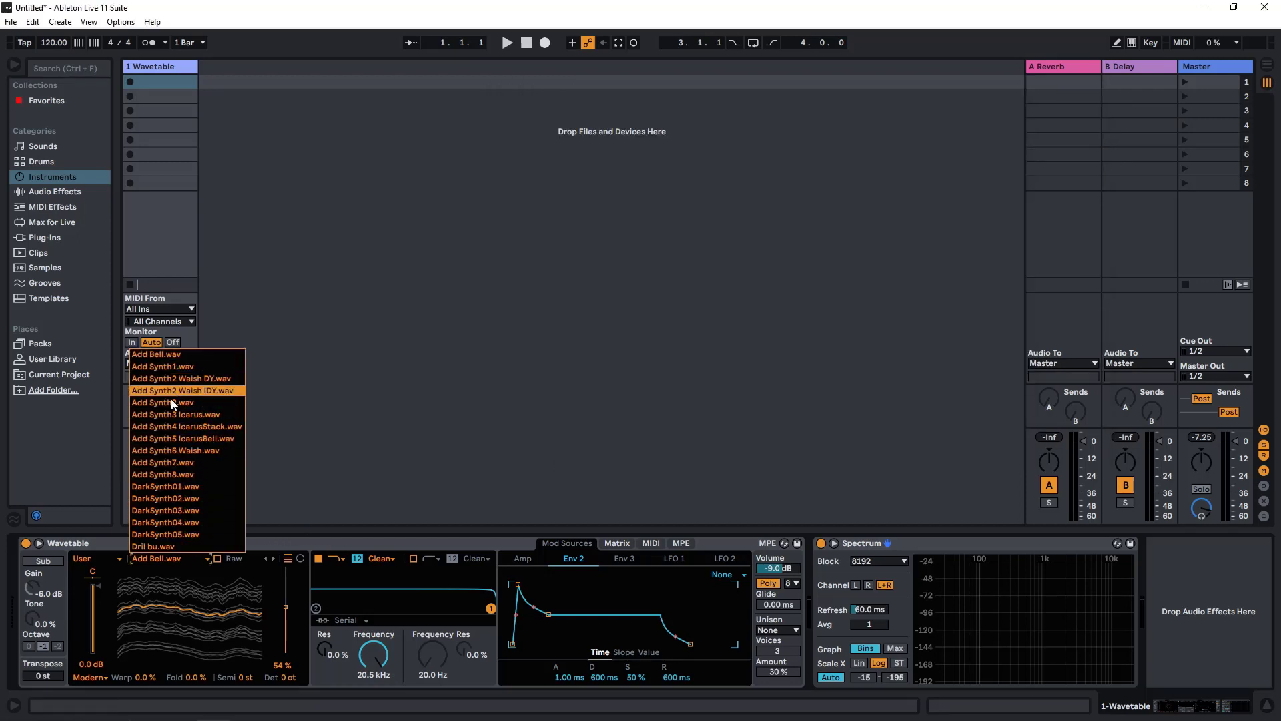
{"action": "left_click", "coordinate": [172, 499]}
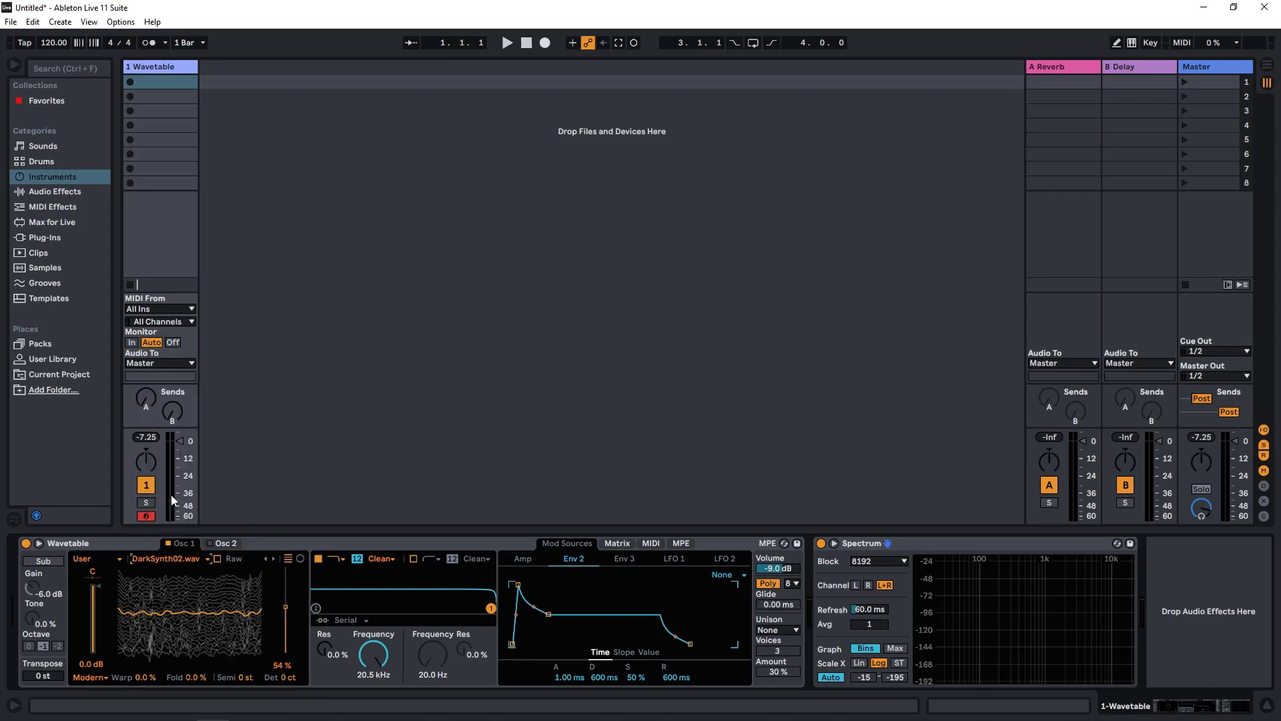
{"action": "left_click_drag", "start_coordinate": [286, 633], "coordinate": [285, 573]}
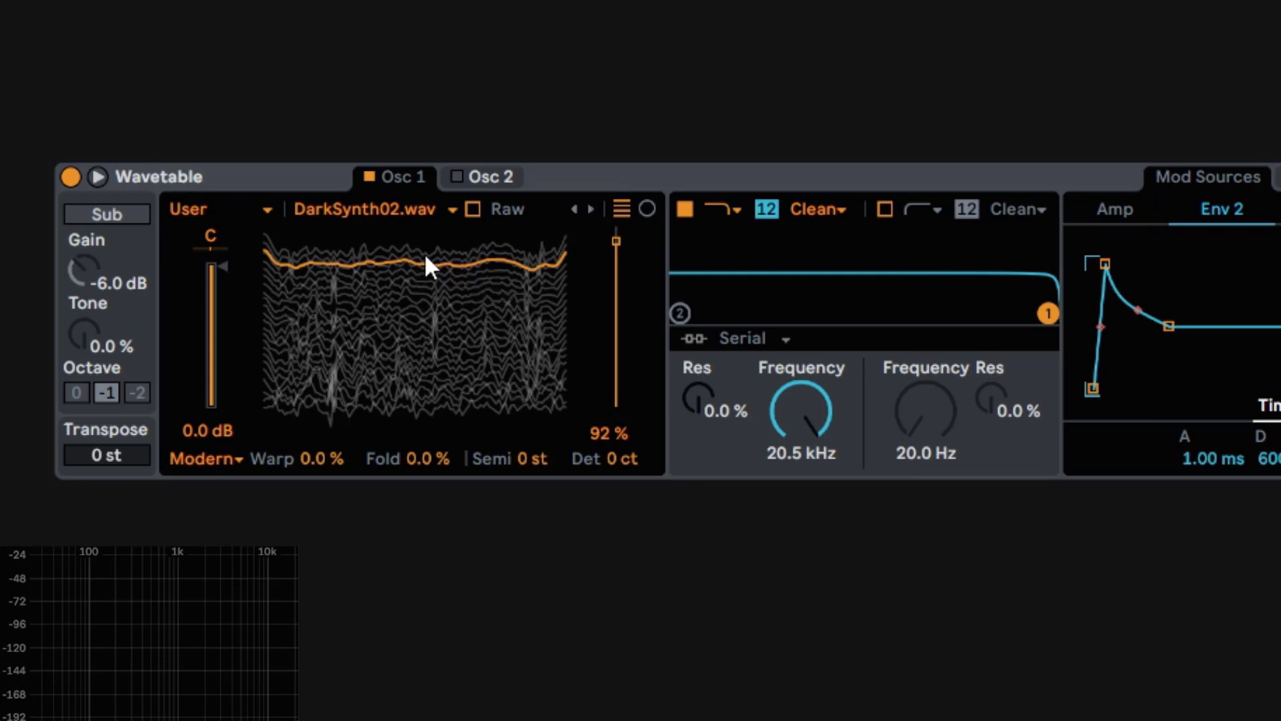
Step: Try Raw mode on DarkSynth02.wav, turn it back off, and sweep the wavetable position down to 7.6%
{"action": "left_click", "coordinate": [473, 210]}
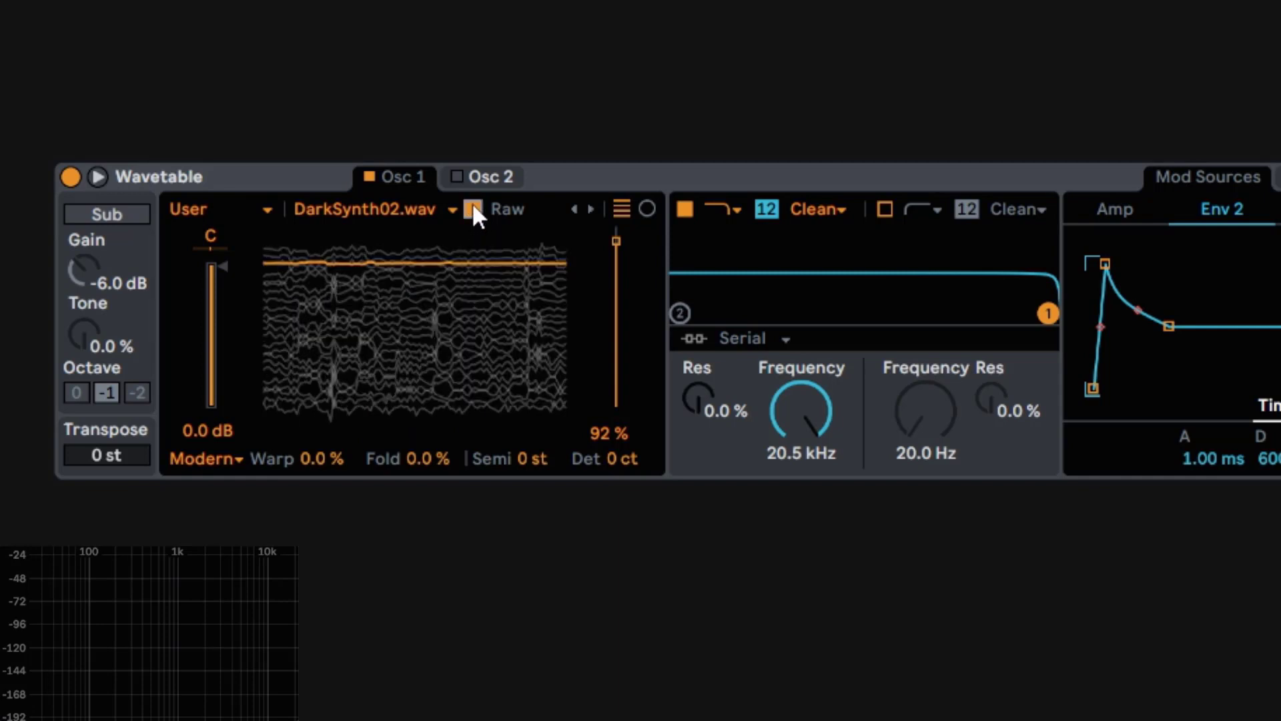
{"action": "left_click_drag", "start_coordinate": [470, 291], "coordinate": [492, 313]}
{"action": "left_click", "coordinate": [473, 209]}
{"action": "left_click_drag", "start_coordinate": [339, 314], "coordinate": [339, 270]}
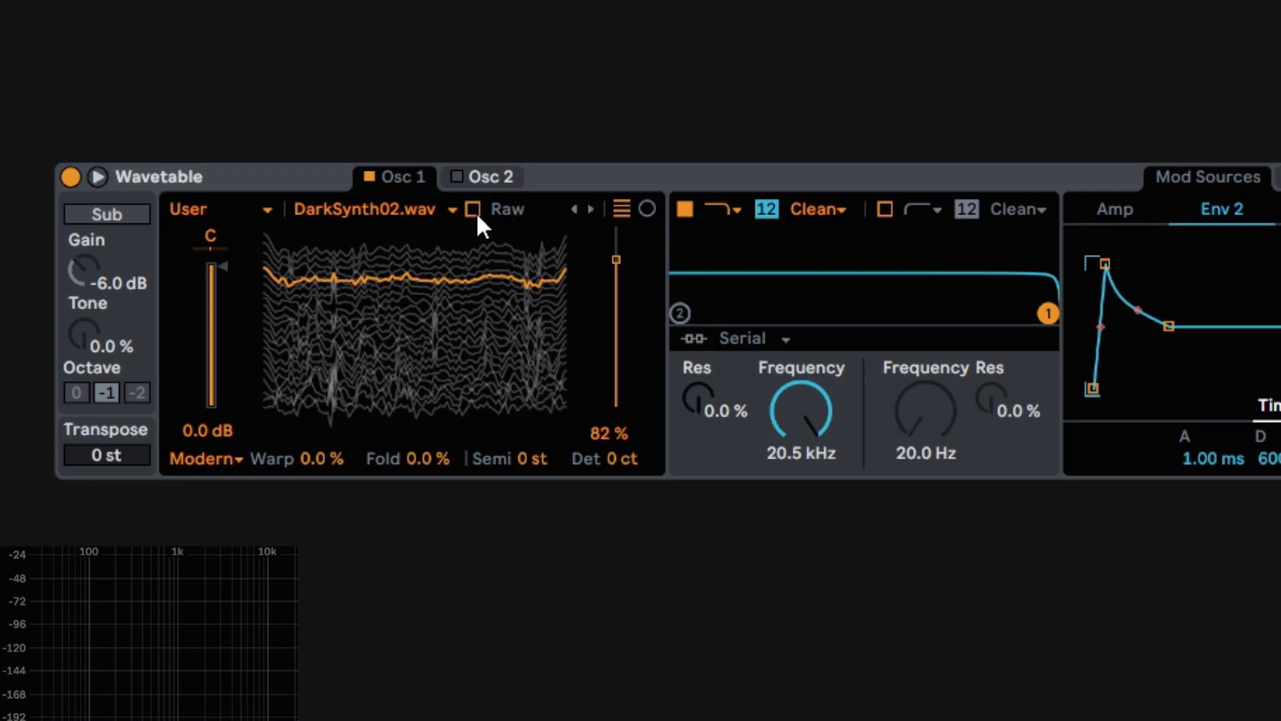
{"action": "left_click_drag", "start_coordinate": [455, 286], "coordinate": [455, 411]}
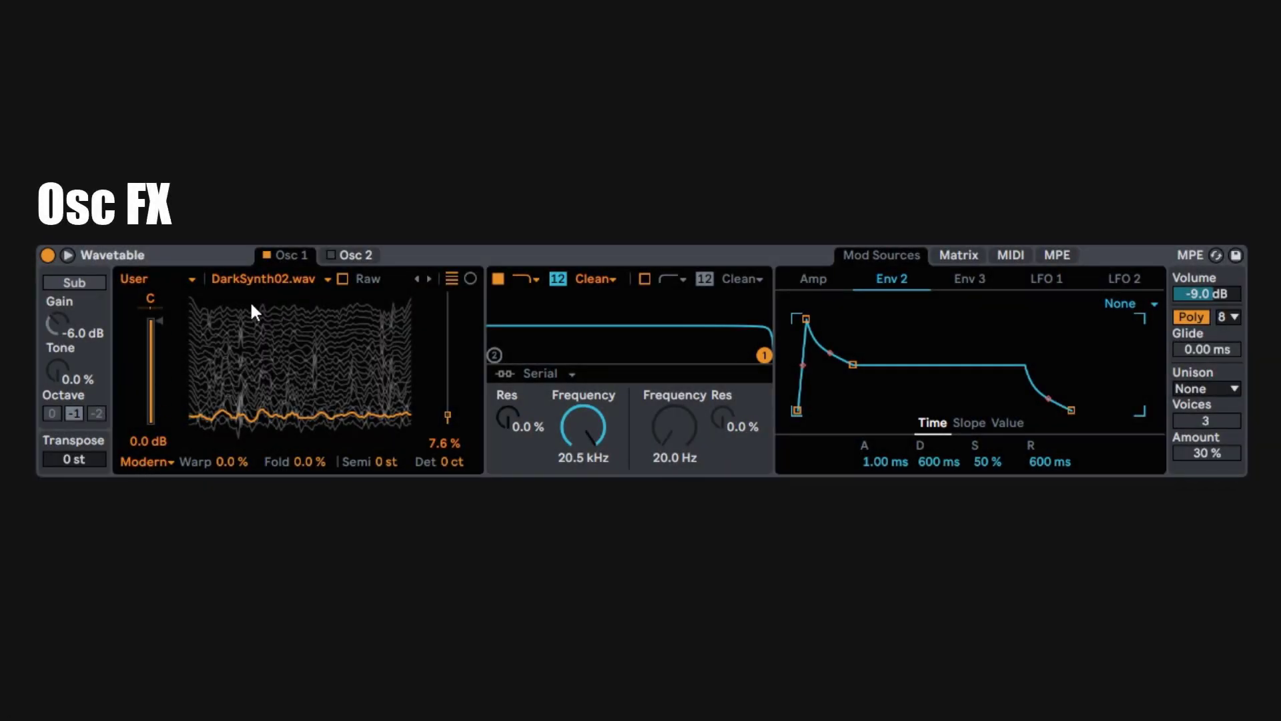
Step: Change oscillator 1 back to the Basic Shapes wavetable in the Basics category and set its position to 0.0%
{"action": "left_click", "coordinate": [260, 280]}
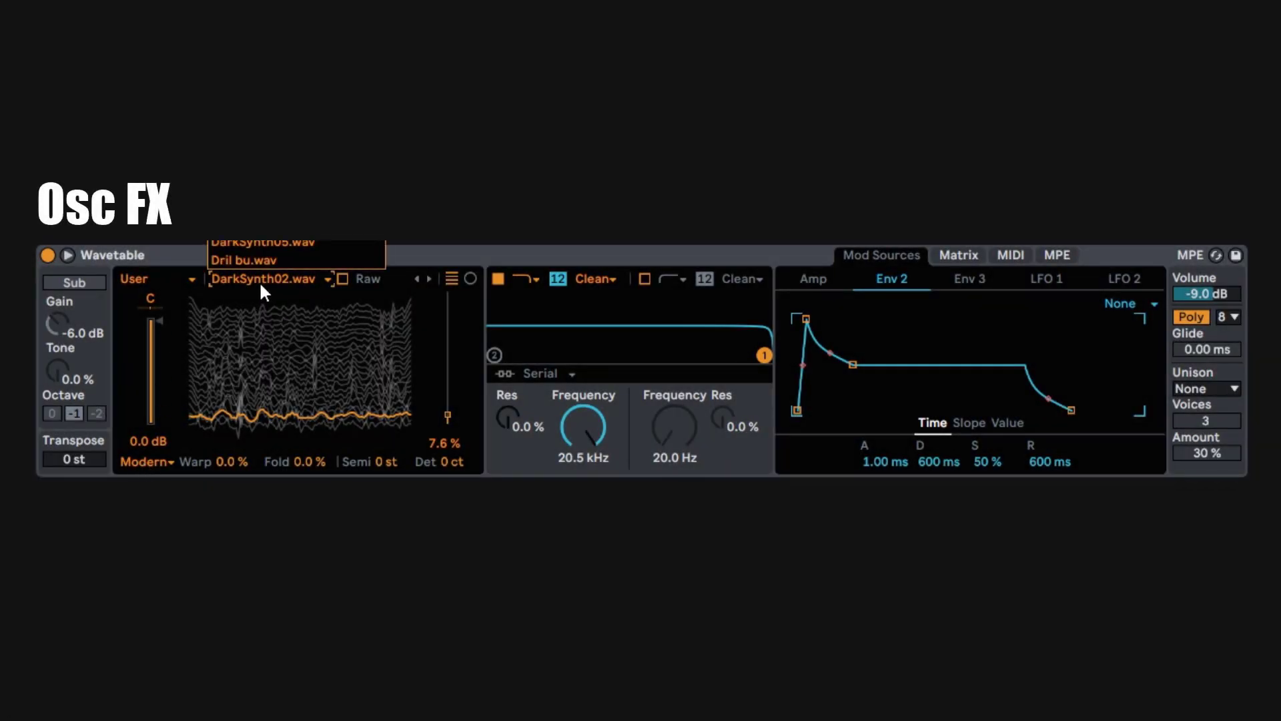
{"action": "left_click", "coordinate": [171, 278]}
{"action": "left_click", "coordinate": [171, 278]}
{"action": "left_click", "coordinate": [167, 299]}
{"action": "left_click", "coordinate": [239, 278]}
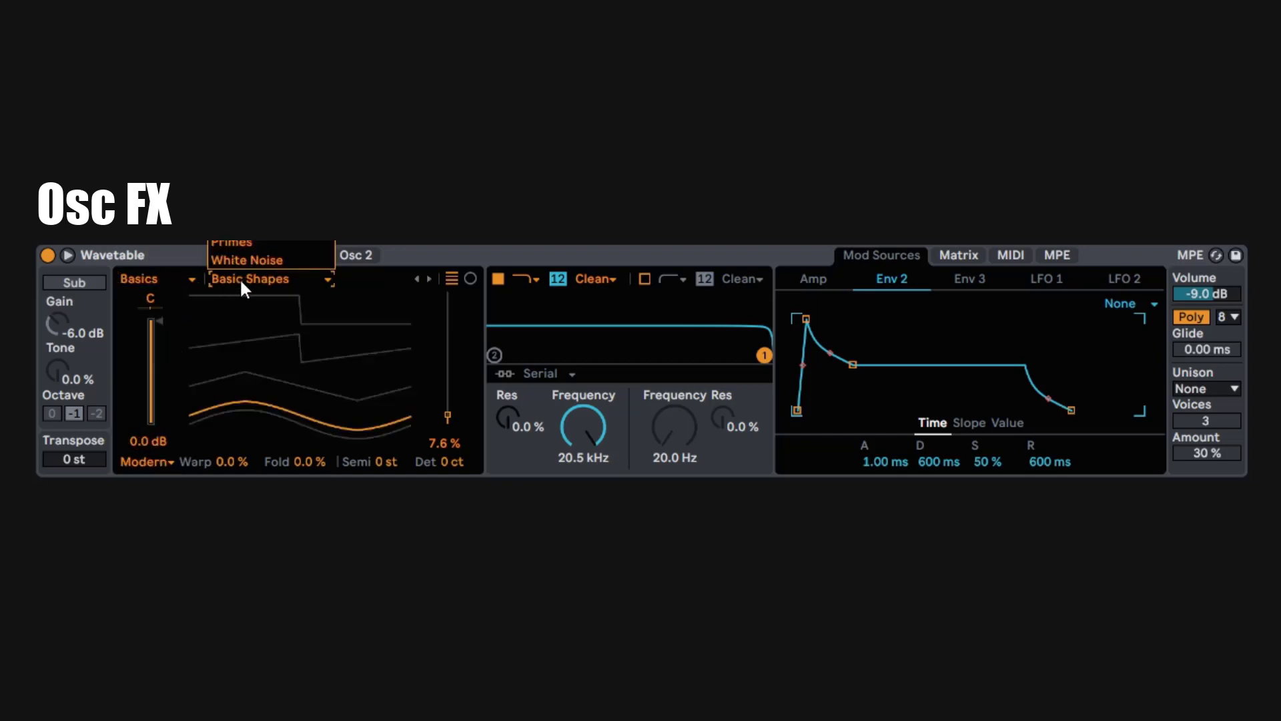
{"action": "key", "text": "Escape"}
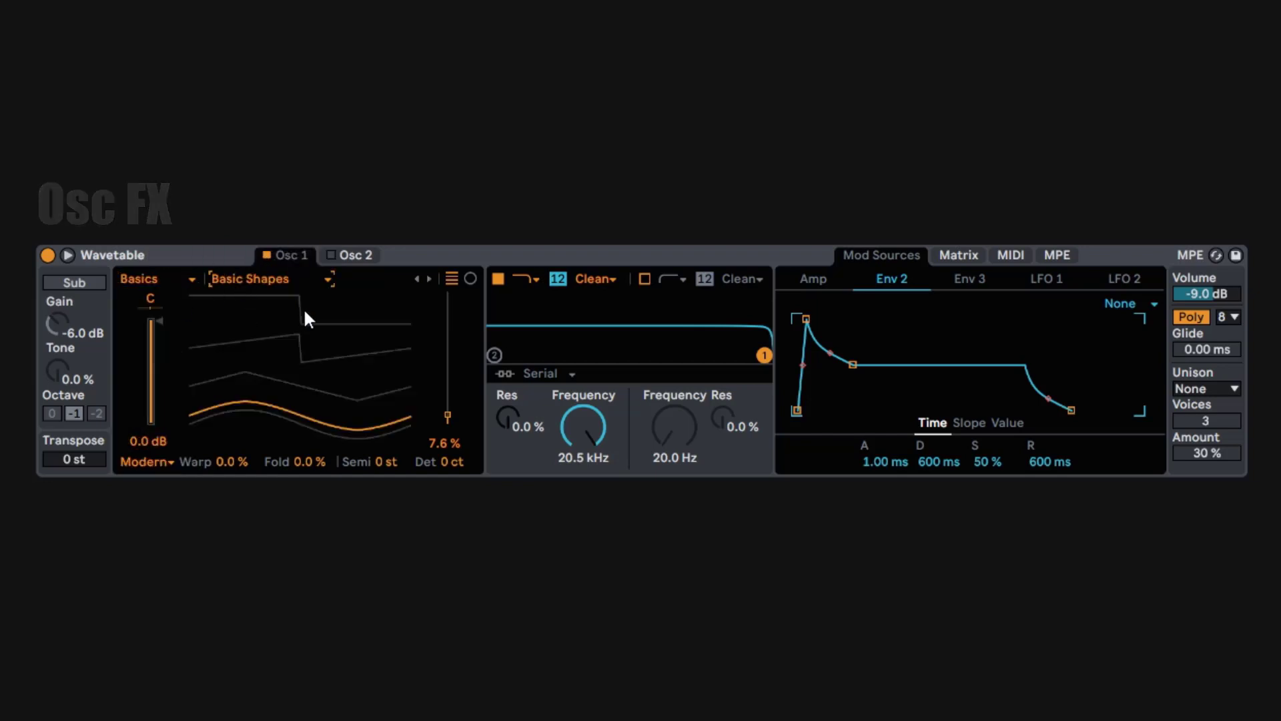
{"action": "left_click_drag", "start_coordinate": [303, 310], "coordinate": [273, 337]}
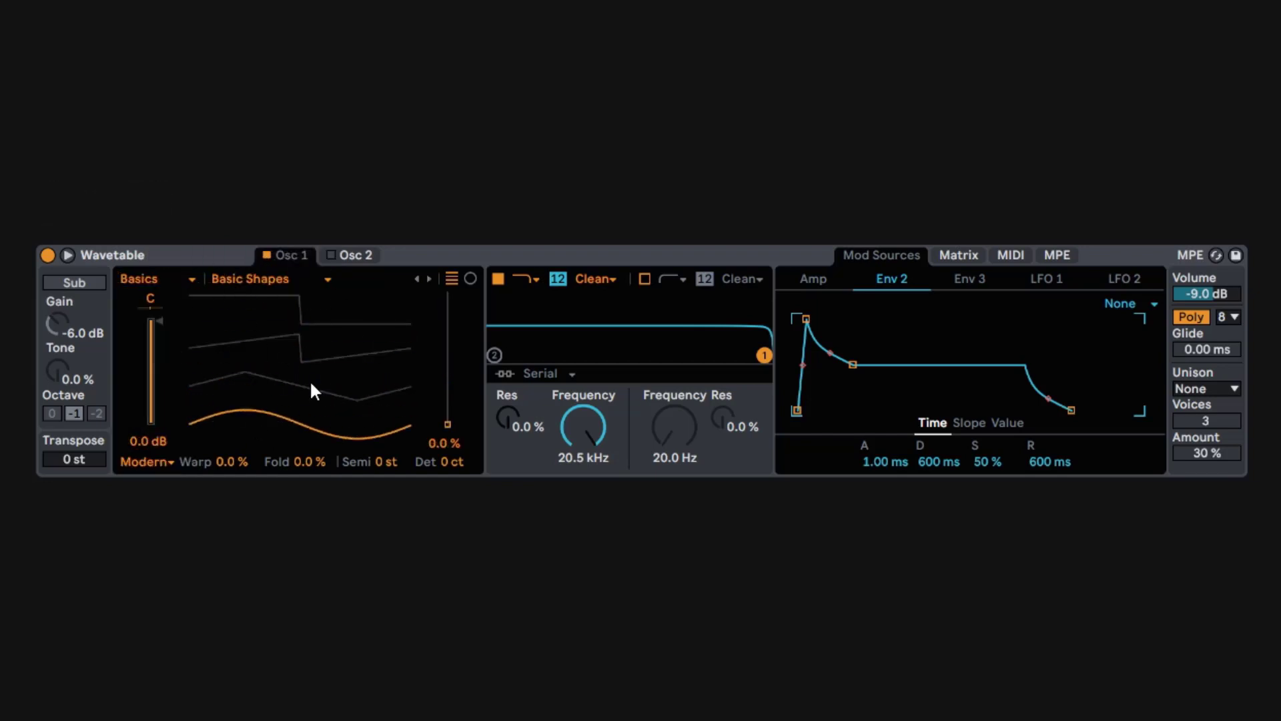
Step: Review the oscillator effect modes, set oscillator 1's effect to None, and change it to Fm
{"action": "left_click", "coordinate": [169, 461]}
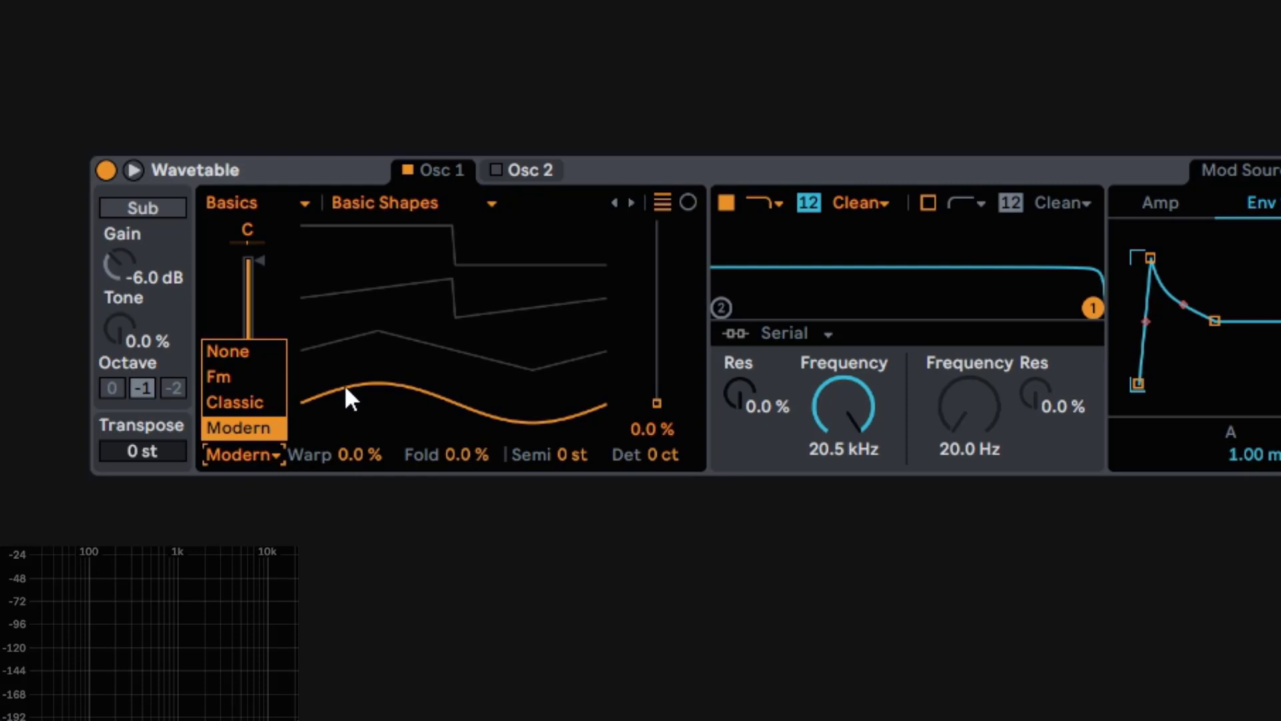
{"action": "left_click", "coordinate": [388, 368]}
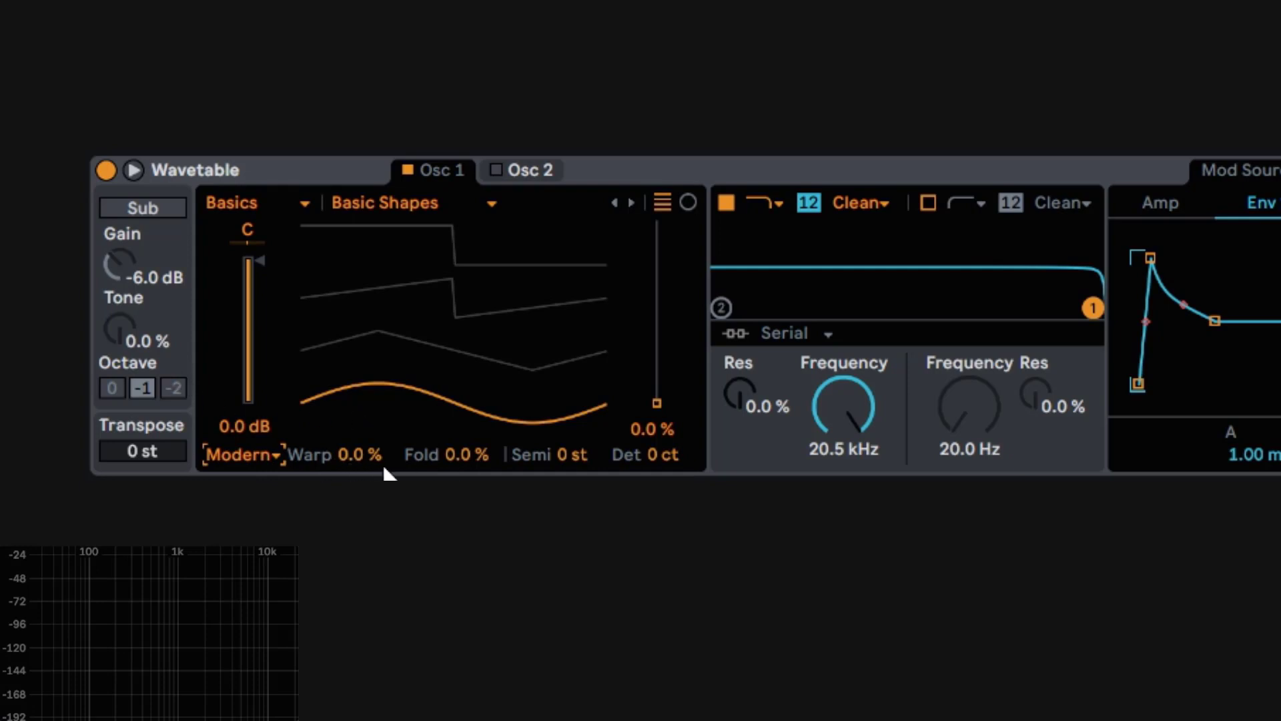
{"action": "left_click", "coordinate": [261, 455]}
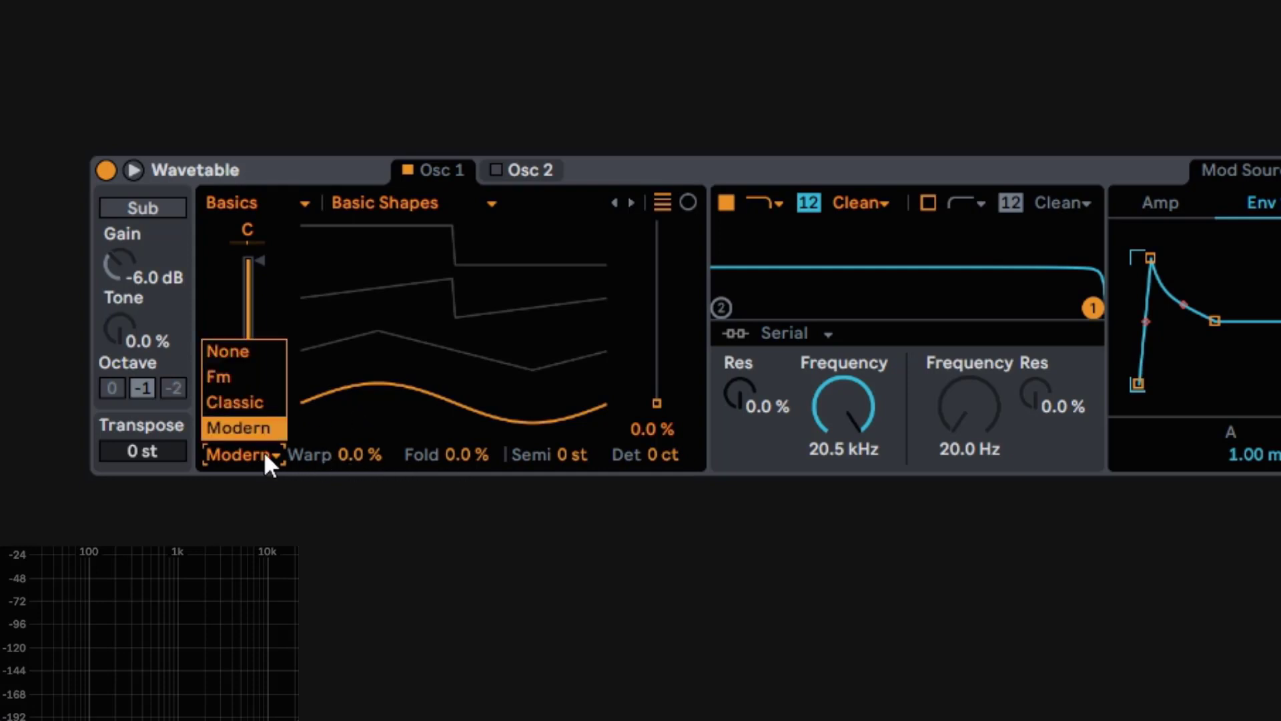
{"action": "left_click", "coordinate": [228, 351]}
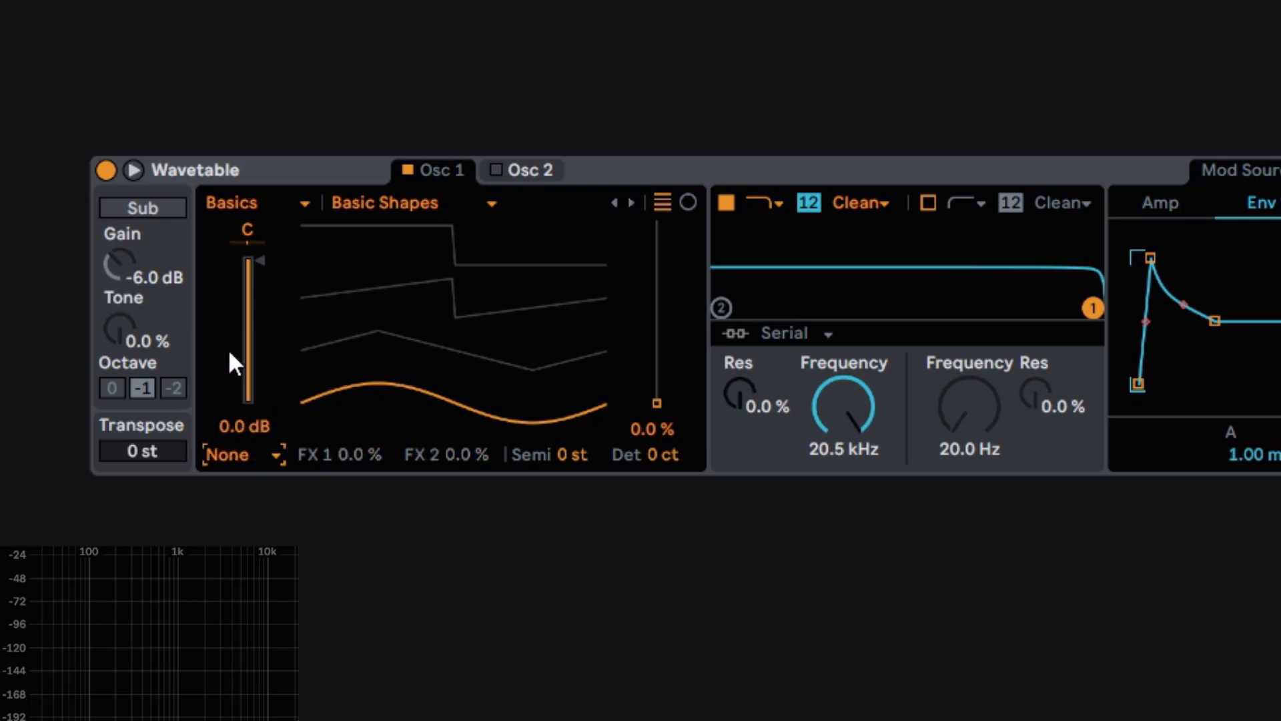
{"action": "left_click", "coordinate": [255, 455]}
{"action": "left_click", "coordinate": [250, 385]}
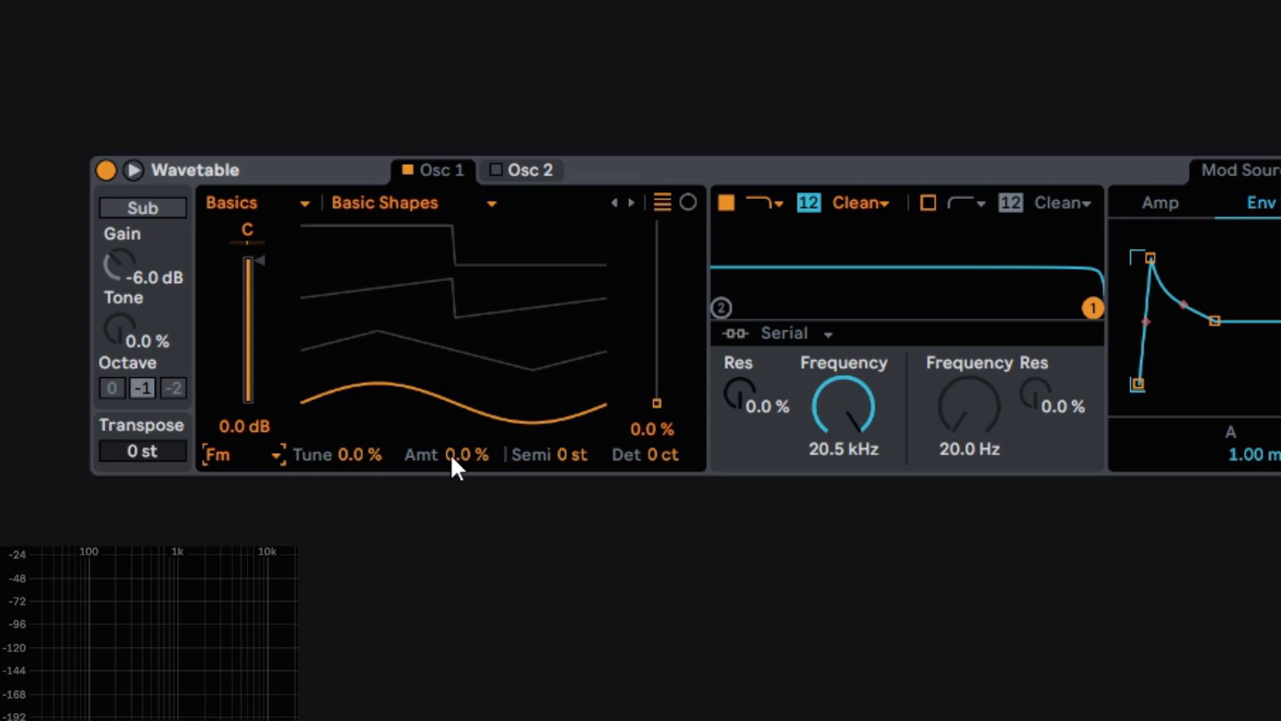
Step: Sweep the Fm effect's Amt and Tune on oscillator 1, ending with both at 100%
{"action": "mouse_move", "coordinate": [451, 453]}
{"action": "left_mouse_down"}
{"action": "mouse_move", "coordinate": [450, 333]}
{"action": "mouse_move", "coordinate": [450, 453]}
{"action": "left_mouse_up"}
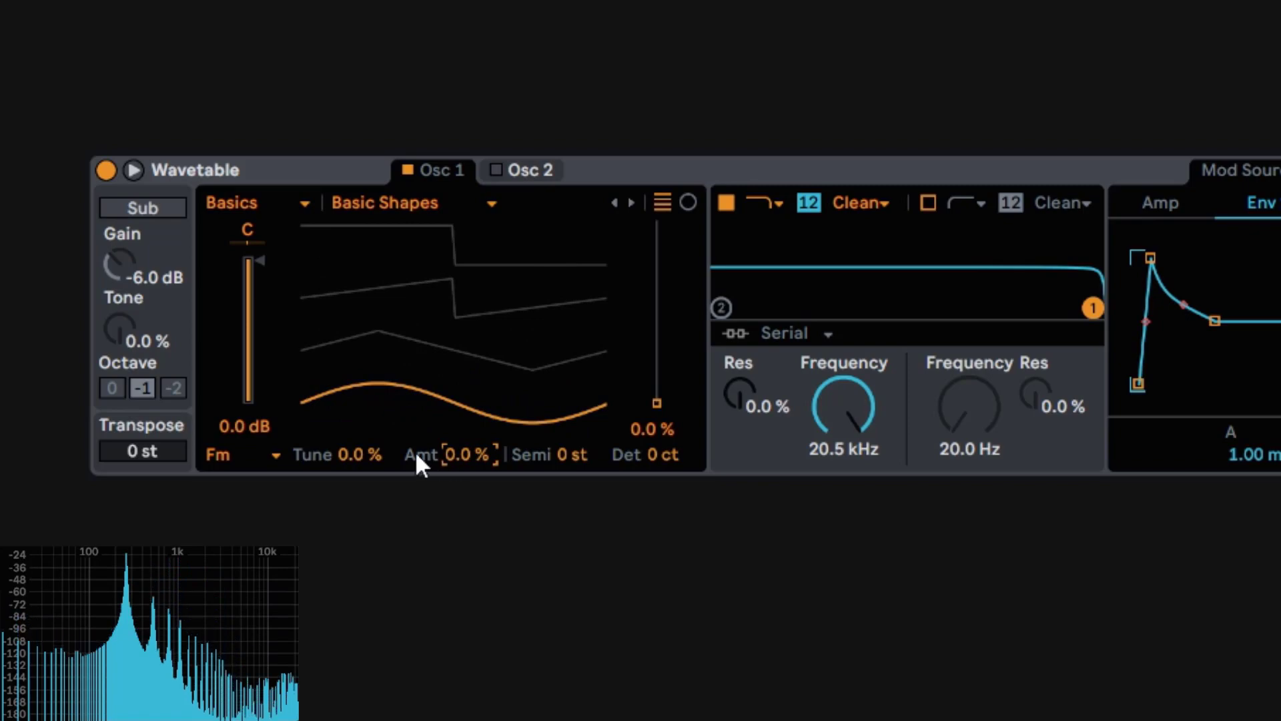
{"action": "left_click_drag", "start_coordinate": [358, 448], "coordinate": [357, 419]}
{"action": "left_click_drag", "start_coordinate": [447, 454], "coordinate": [447, 416]}
{"action": "left_click_drag", "start_coordinate": [349, 457], "coordinate": [350, 353]}
{"action": "left_click_drag", "start_coordinate": [469, 451], "coordinate": [469, 360]}
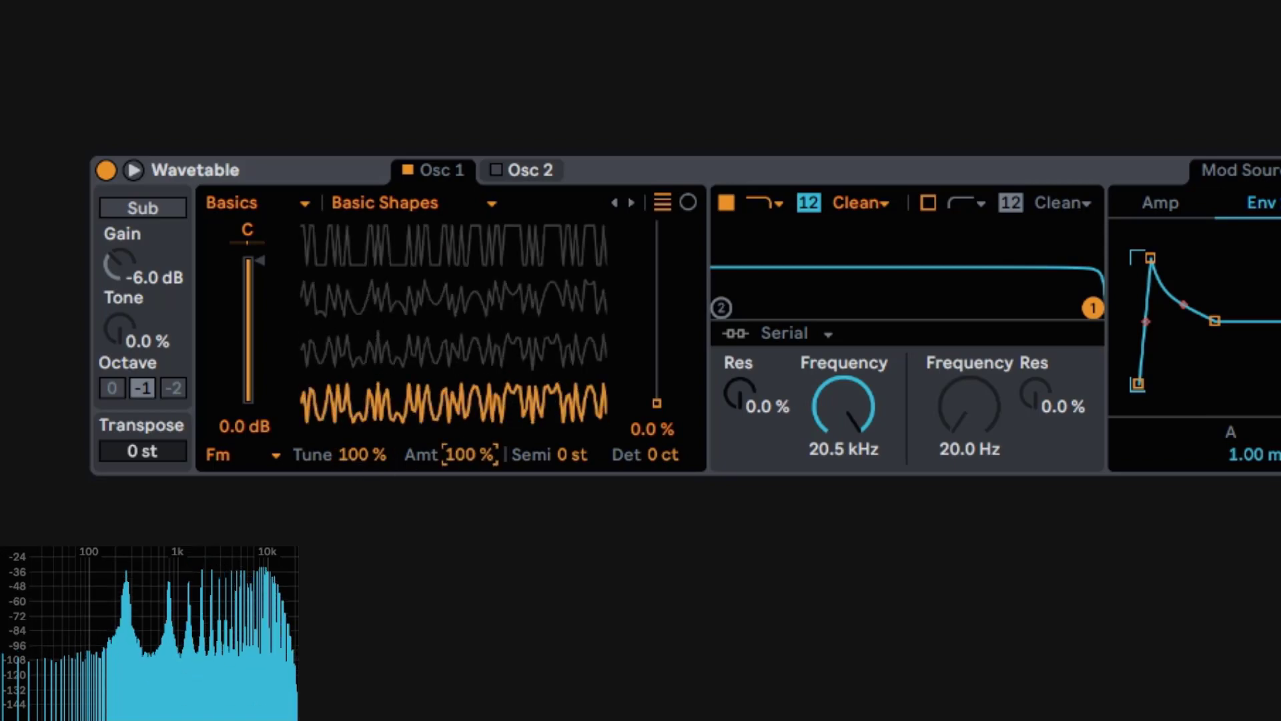
Step: Reduce the Fm effect's Tune to 62% and its Amt to 22%
{"action": "left_click_drag", "start_coordinate": [480, 452], "coordinate": [480, 490]}
{"action": "left_click_drag", "start_coordinate": [465, 455], "coordinate": [465, 512]}
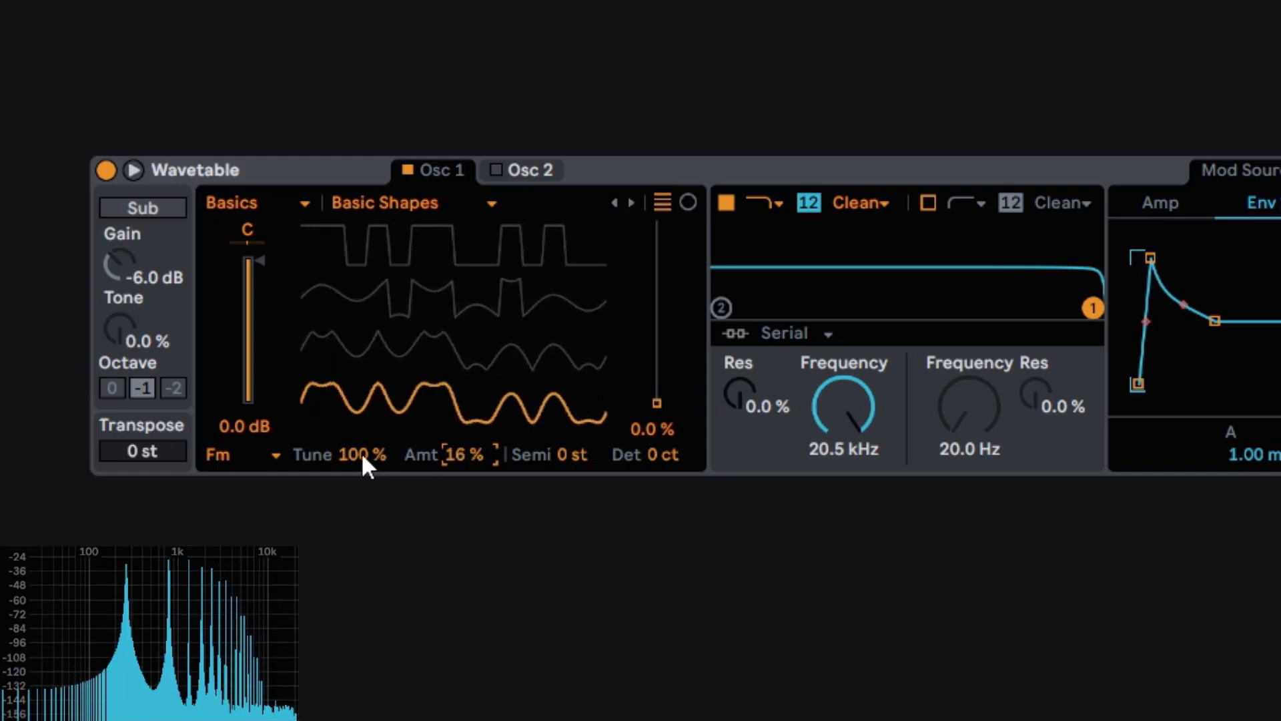
{"action": "left_click_drag", "start_coordinate": [358, 451], "coordinate": [358, 500]}
{"action": "left_click_drag", "start_coordinate": [424, 453], "coordinate": [424, 475]}
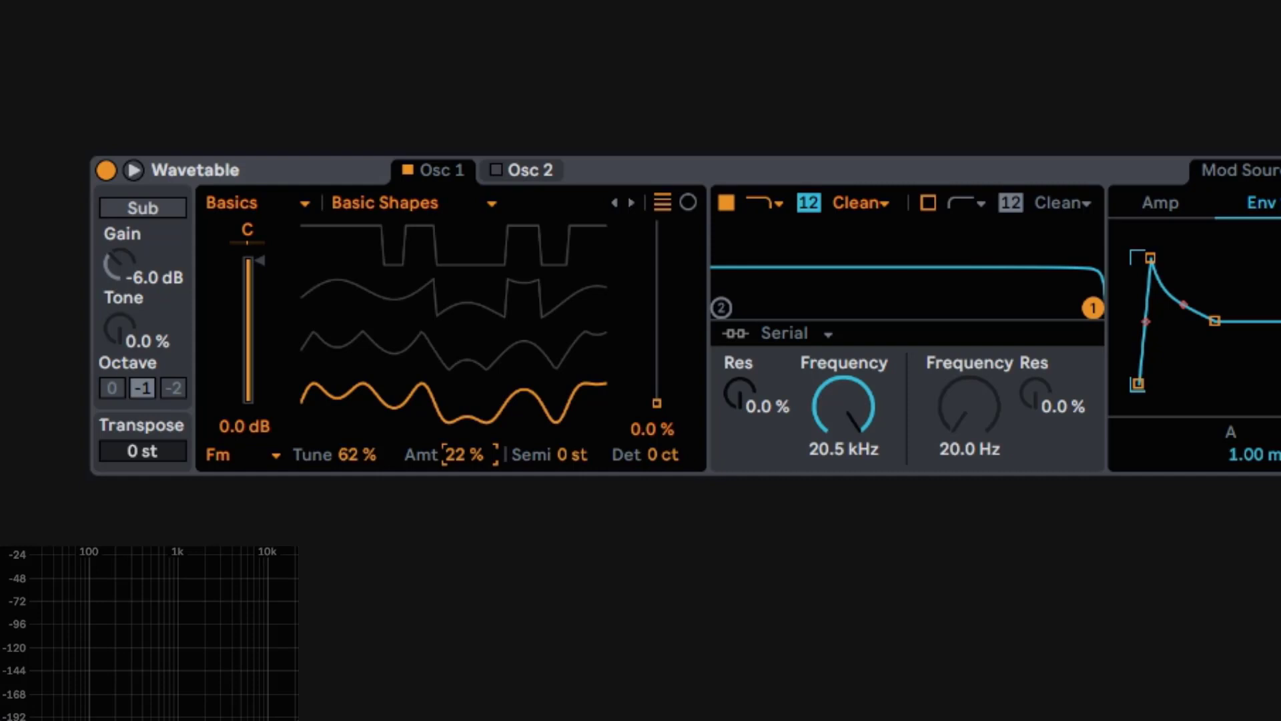
Step: Reset the Fm effect's Tune and Amt to 0.0%
{"action": "left_click", "coordinate": [372, 459]}
{"action": "key", "text": "Delete"}
{"action": "left_click", "coordinate": [450, 462]}
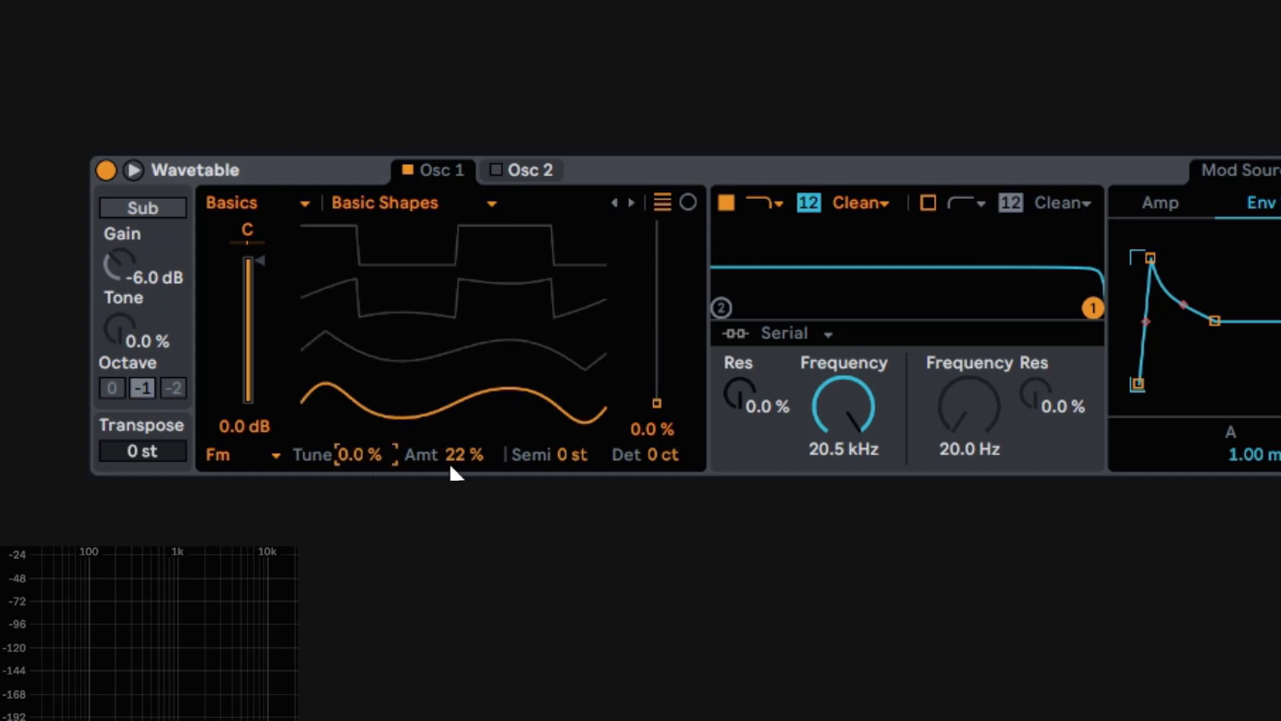
{"action": "key", "text": "Delete"}
Step: Switch oscillator 1's effect to Classic and sweep PW on the square wave at 100% wavetable position, returning PW to 0.0%
{"action": "left_click", "coordinate": [237, 456]}
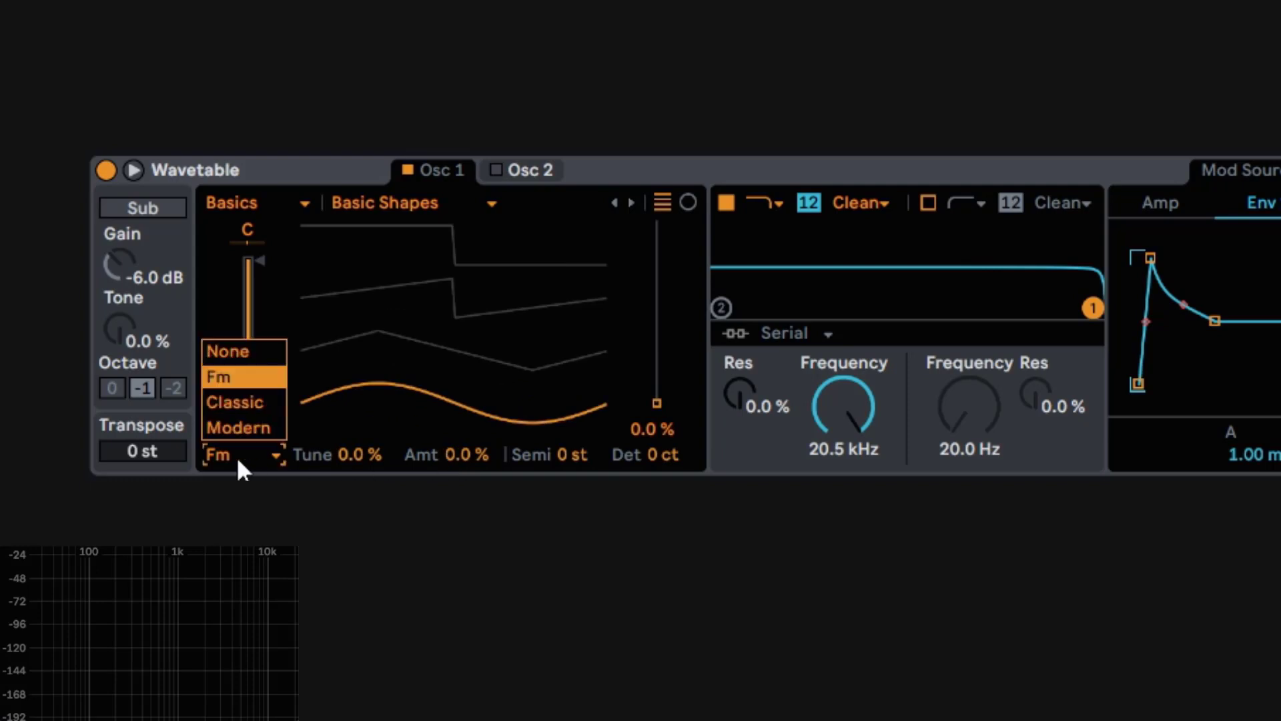
{"action": "left_click", "coordinate": [246, 400]}
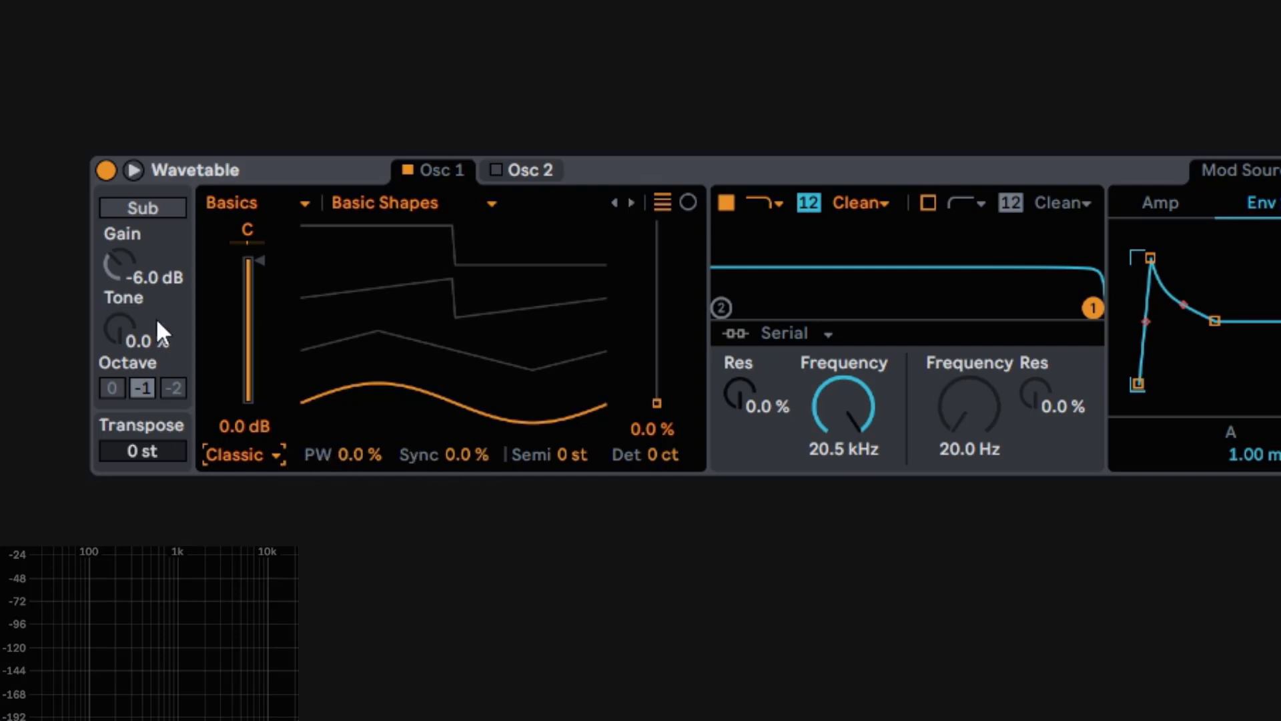
{"action": "left_click_drag", "start_coordinate": [395, 427], "coordinate": [420, 238]}
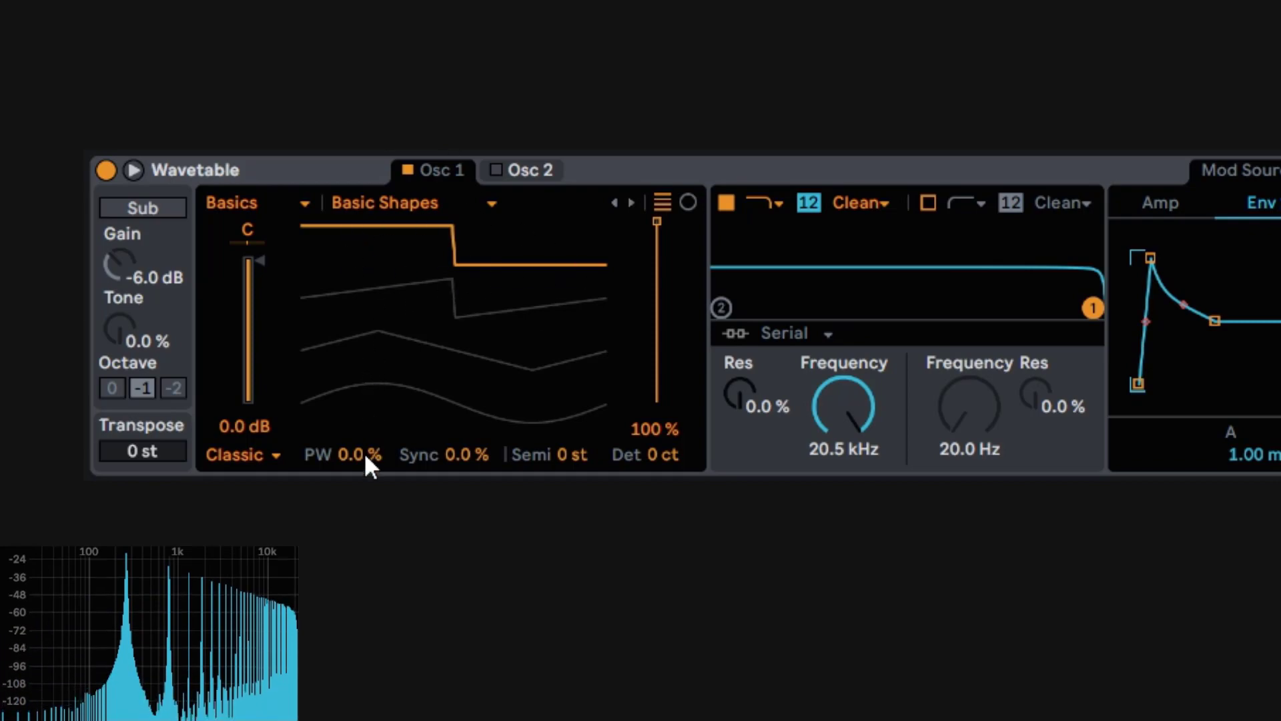
{"action": "mouse_move", "coordinate": [366, 458]}
{"action": "left_mouse_down"}
{"action": "mouse_move", "coordinate": [366, 325]}
{"action": "mouse_move", "coordinate": [366, 591]}
{"action": "mouse_move", "coordinate": [366, 458]}
{"action": "left_mouse_up"}
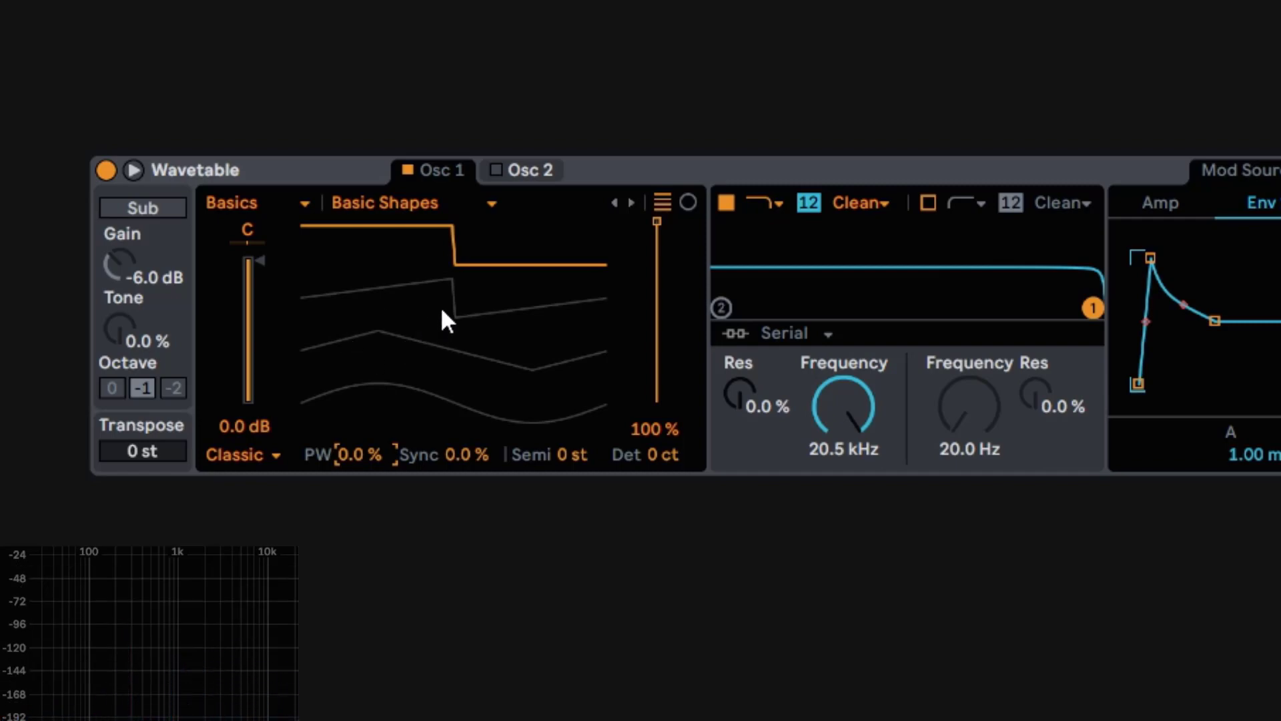
Step: Move oscillator 1's wavetable position to 0.0% and sweep the Classic effect's PW on the sine wave, returning PW to 0.0%
{"action": "left_click_drag", "start_coordinate": [440, 303], "coordinate": [441, 400]}
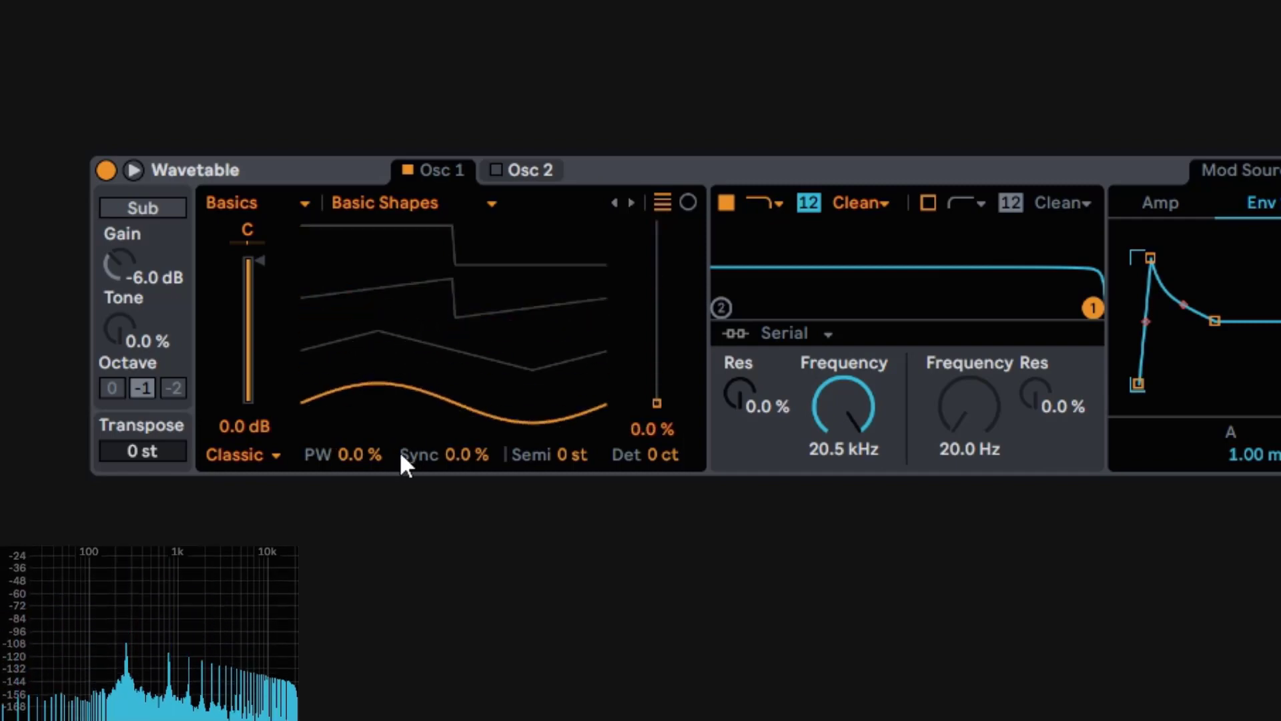
{"action": "left_click_drag", "start_coordinate": [346, 454], "coordinate": [345, 408]}
{"action": "key", "text": "Delete"}
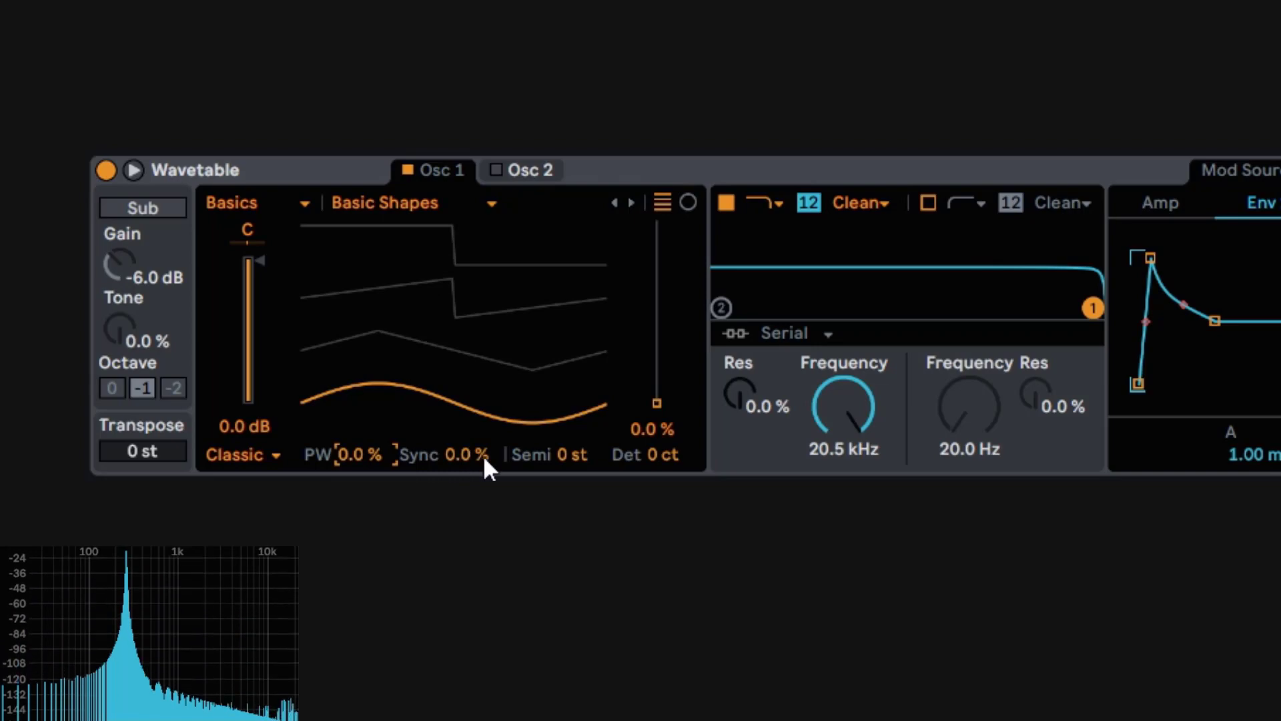
Step: Sweep the Classic effect's Sync up to 72% at 68% wavetable position, ending with Sync at 27% and PW at -33%
{"action": "left_click_drag", "start_coordinate": [479, 457], "coordinate": [480, 370]}
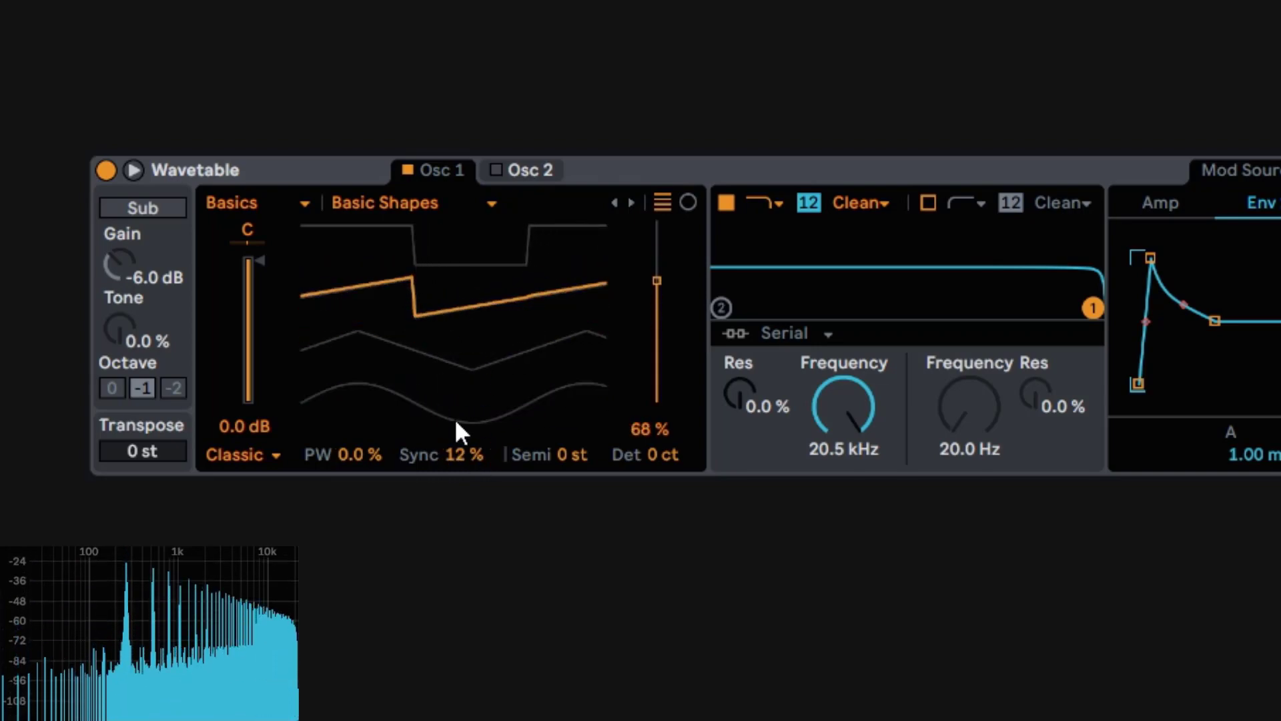
{"action": "left_click_drag", "start_coordinate": [454, 455], "coordinate": [454, 207]}
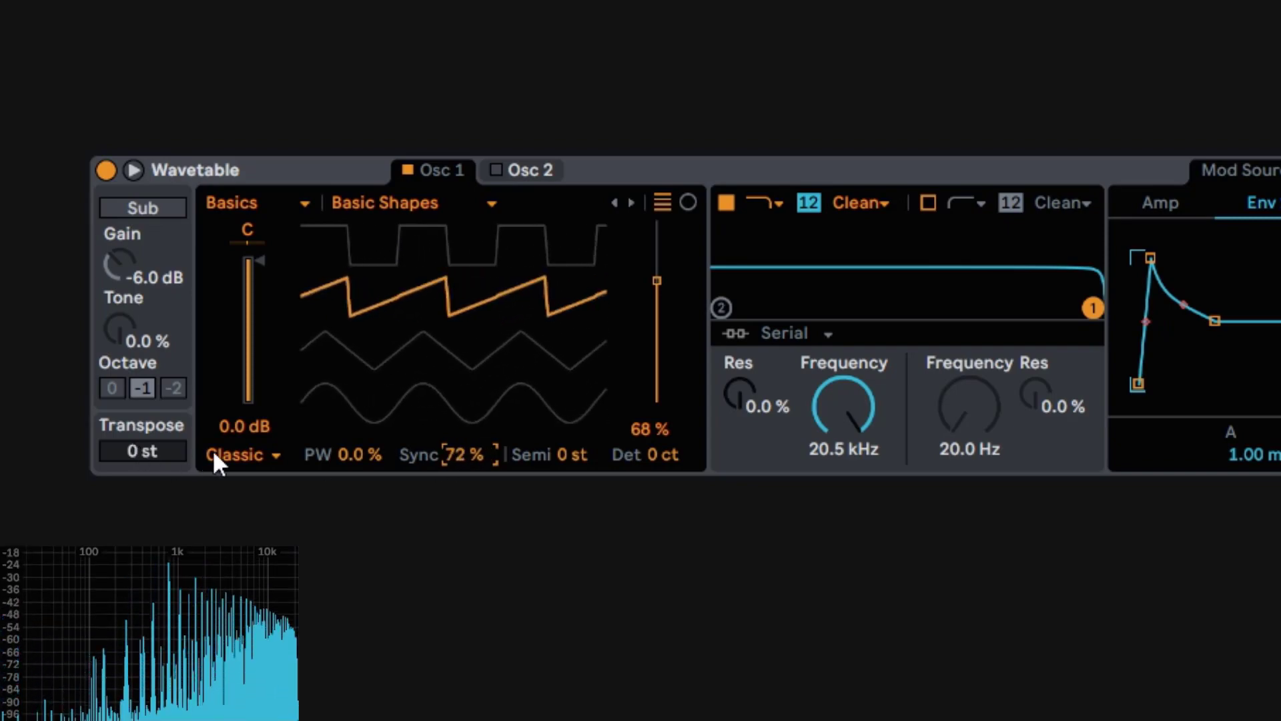
{"action": "left_click_drag", "start_coordinate": [442, 462], "coordinate": [419, 522]}
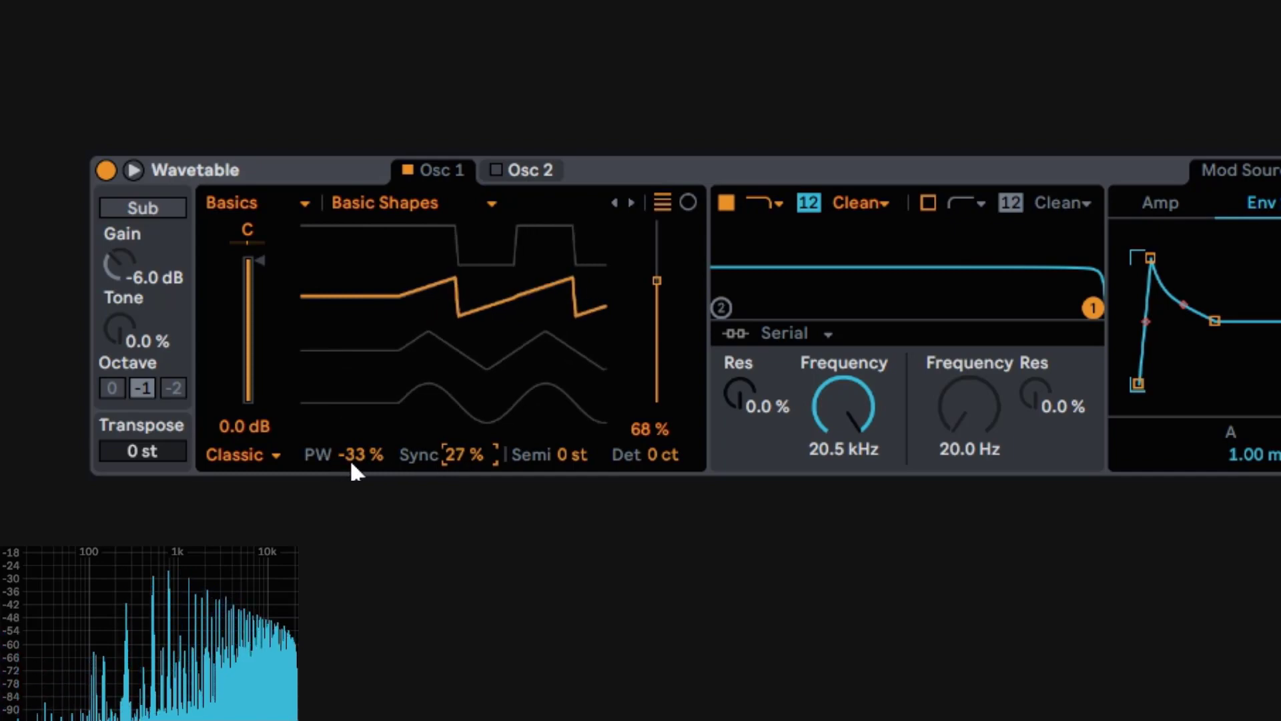
Step: Return the wavetable position to 0.0%, try PW at 75% with Sync at 12%, and reset both to 0.0%
{"action": "double_click", "coordinate": [352, 464]}
{"action": "left_click_drag", "start_coordinate": [492, 355], "coordinate": [492, 467]}
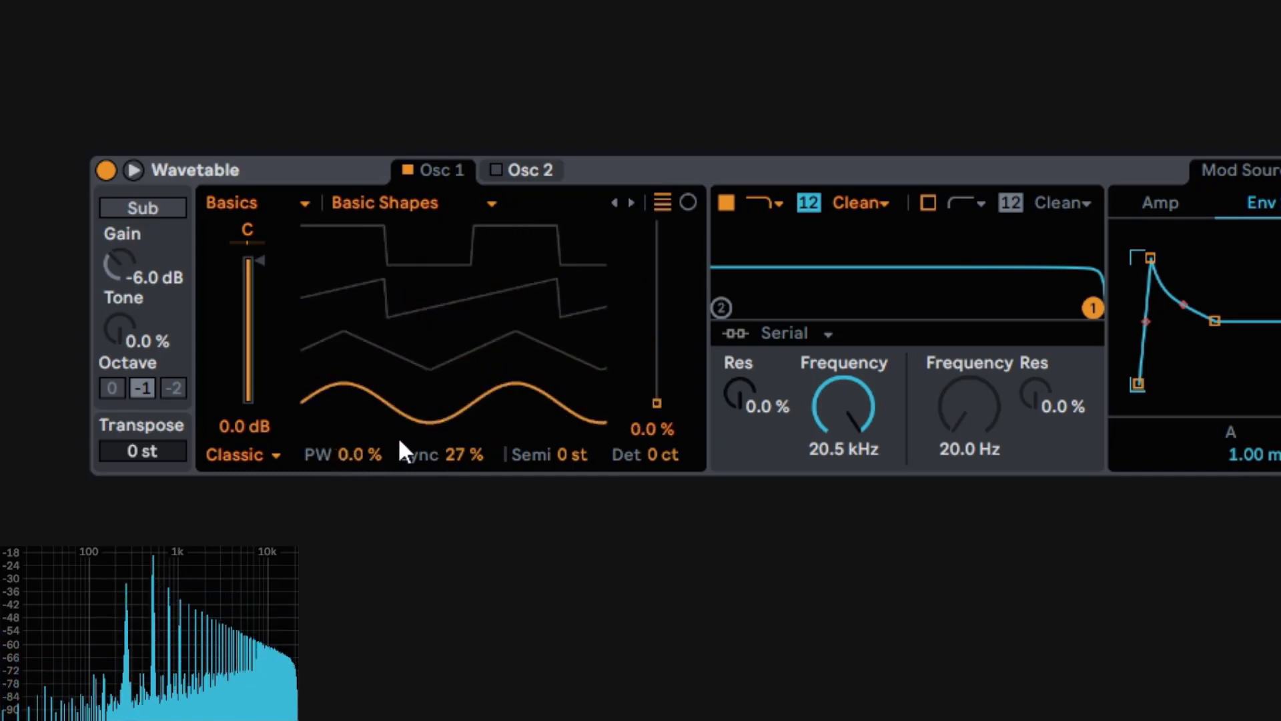
{"action": "left_click_drag", "start_coordinate": [364, 456], "coordinate": [364, 406]}
{"action": "left_click_drag", "start_coordinate": [431, 458], "coordinate": [383, 457]}
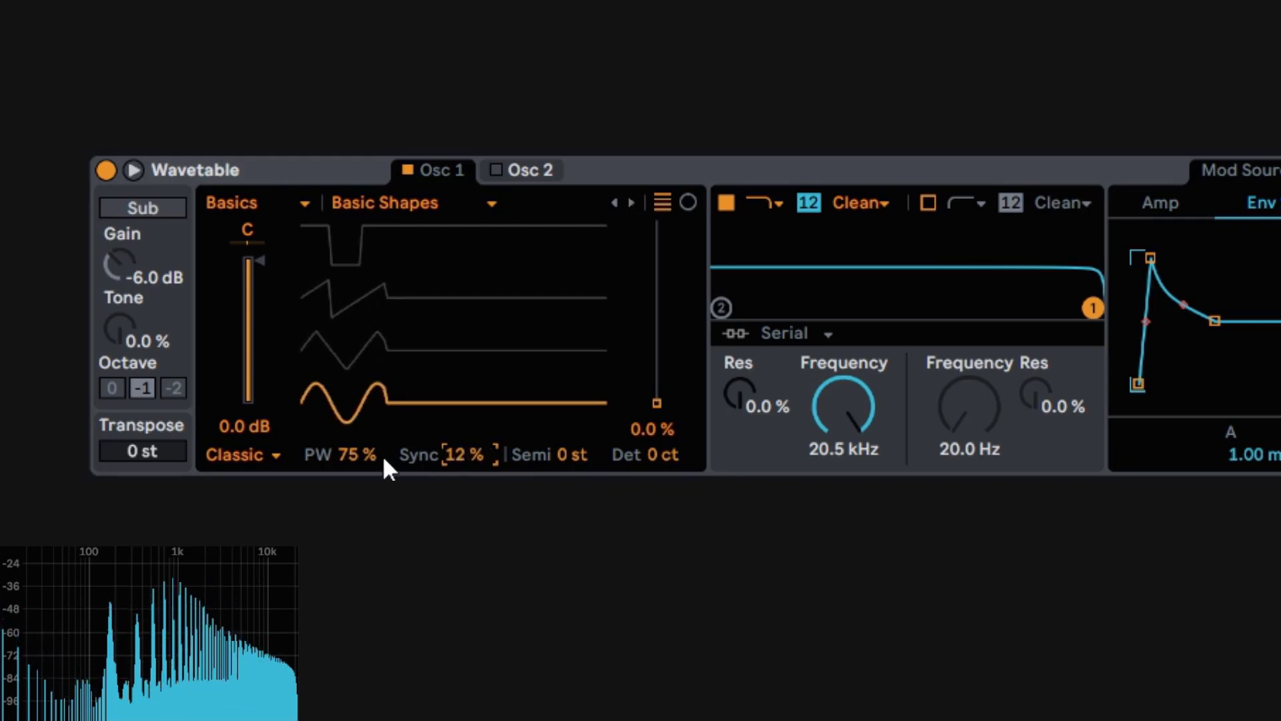
{"action": "double_click", "coordinate": [366, 457]}
{"action": "double_click", "coordinate": [459, 449]}
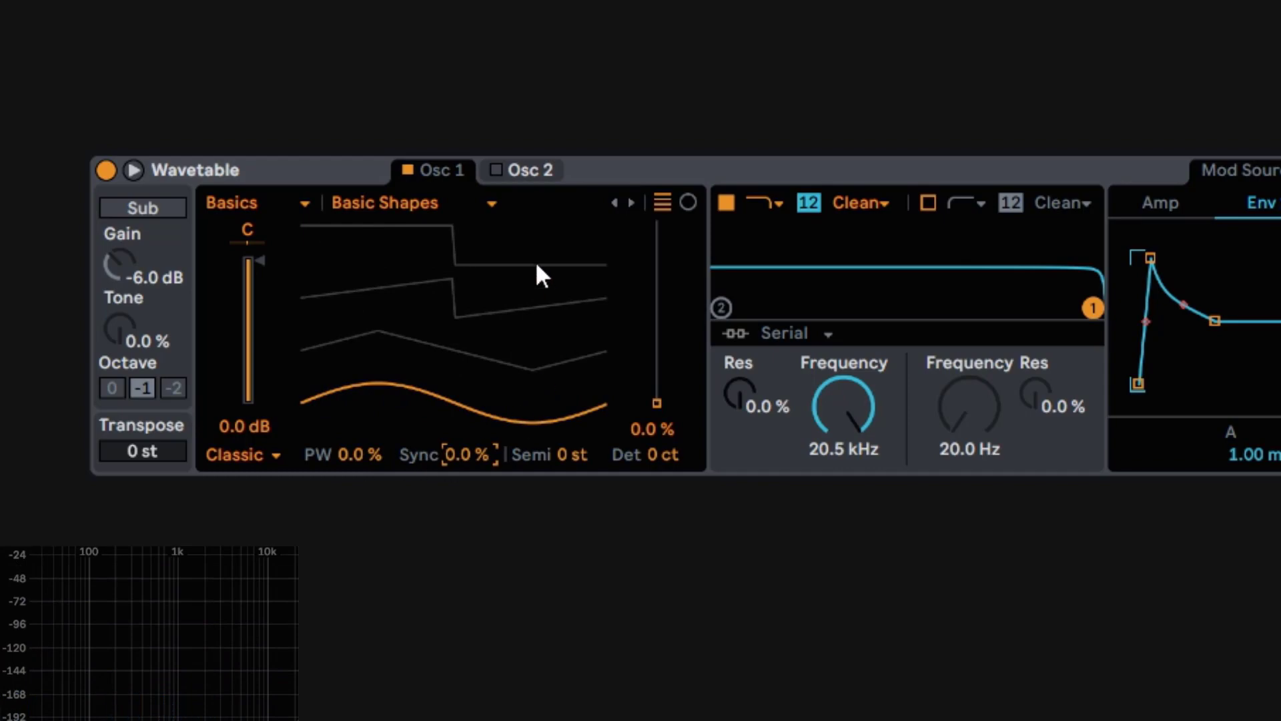
Step: Switch oscillator 1's effect to Modern and sweep Warp between 34% and -100%, then Fold, returning both to 0.0%
{"action": "left_click", "coordinate": [264, 440]}
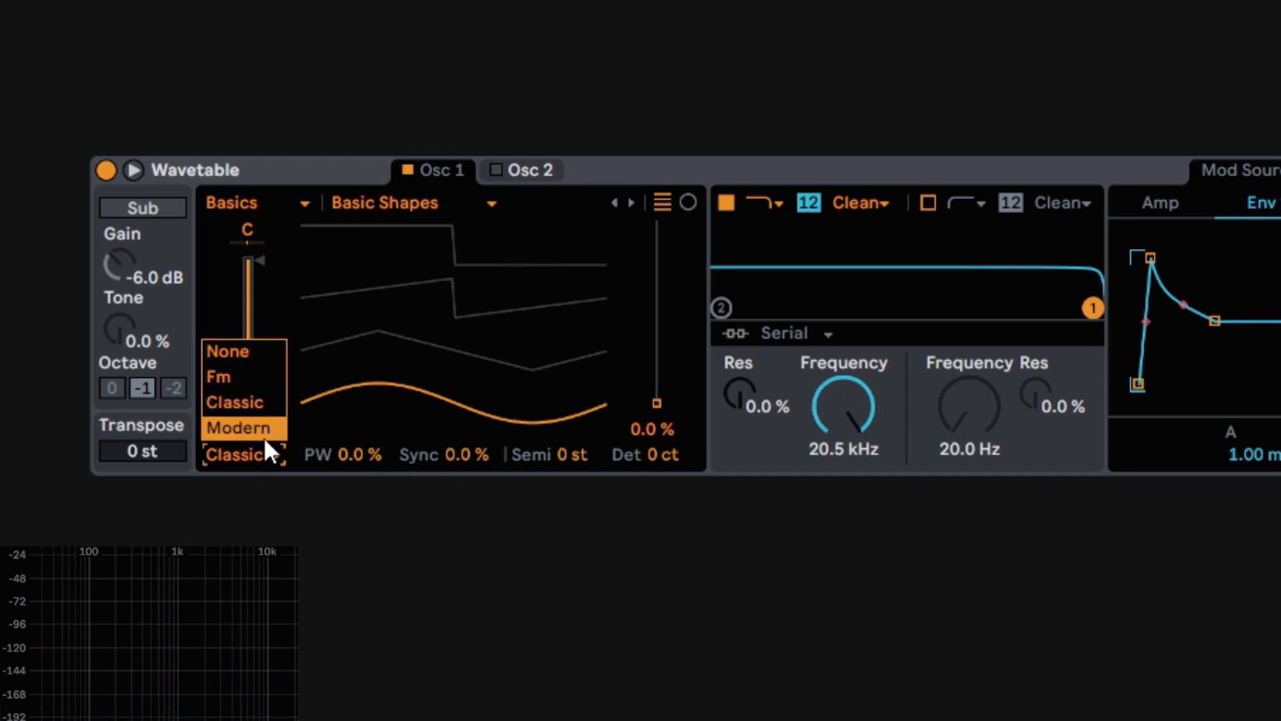
{"action": "left_click", "coordinate": [254, 426]}
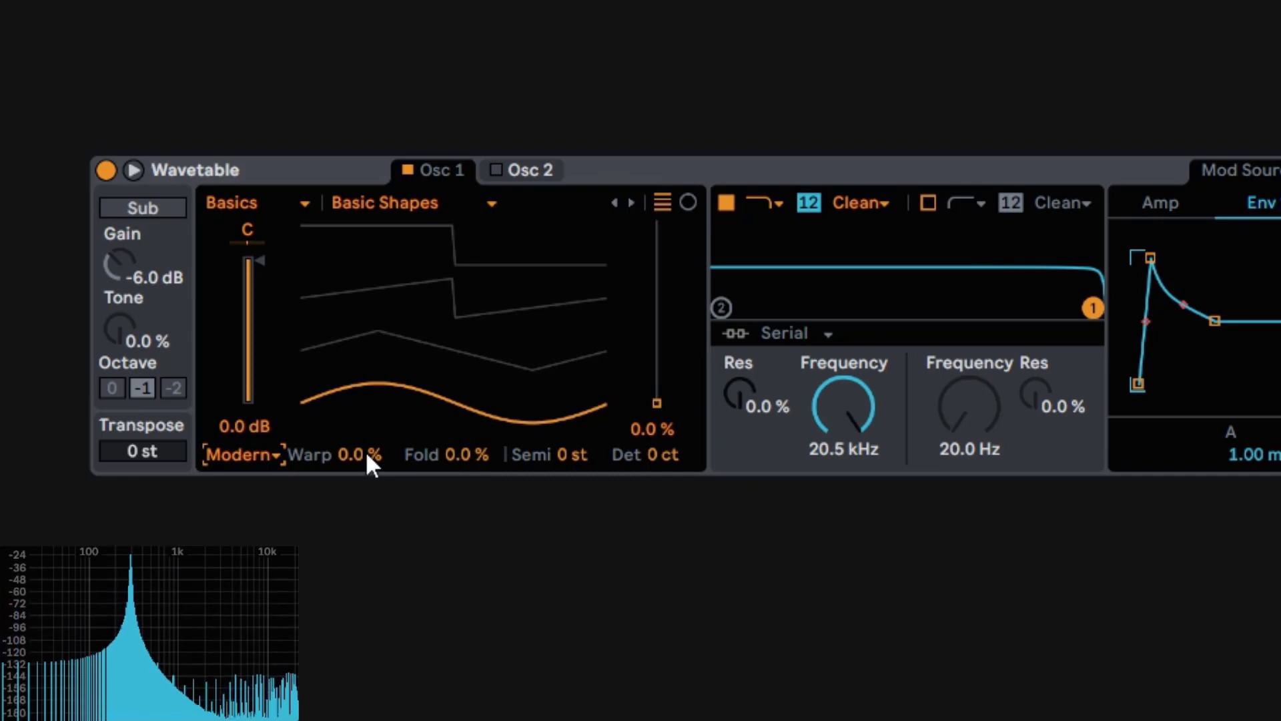
{"action": "left_click_drag", "start_coordinate": [366, 451], "coordinate": [366, 427]}
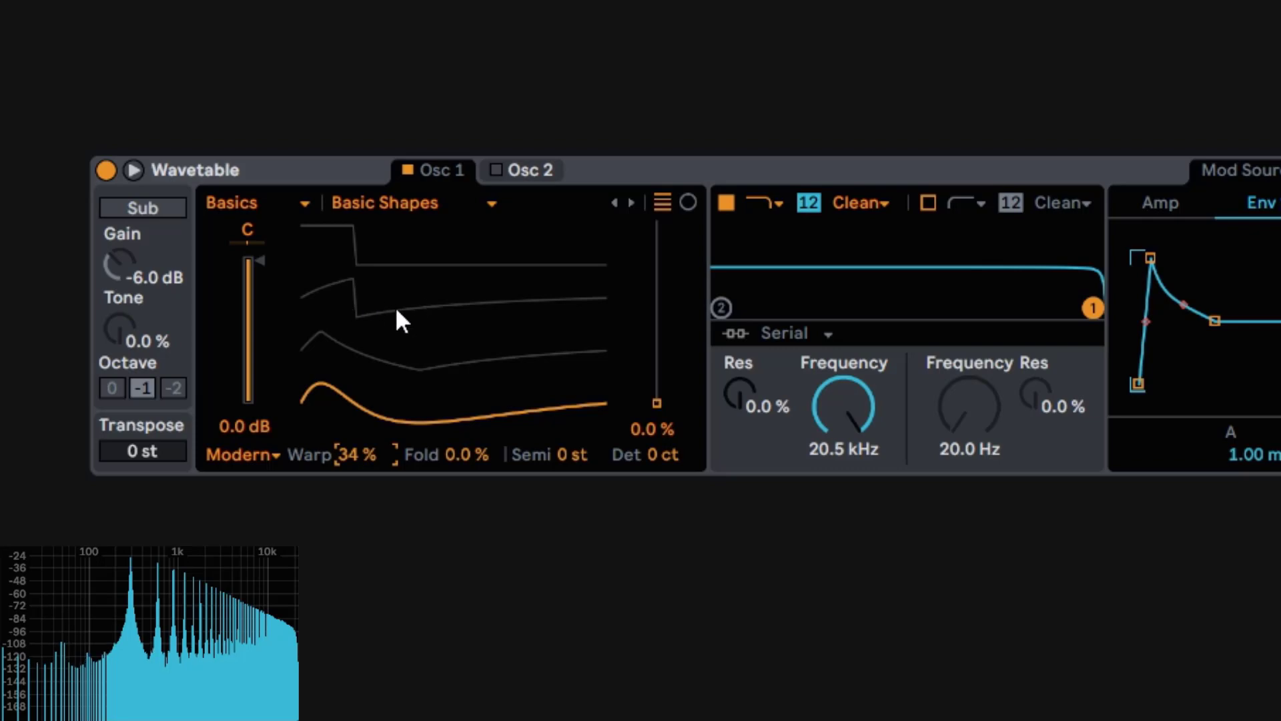
{"action": "left_click_drag", "start_coordinate": [337, 473], "coordinate": [355, 527]}
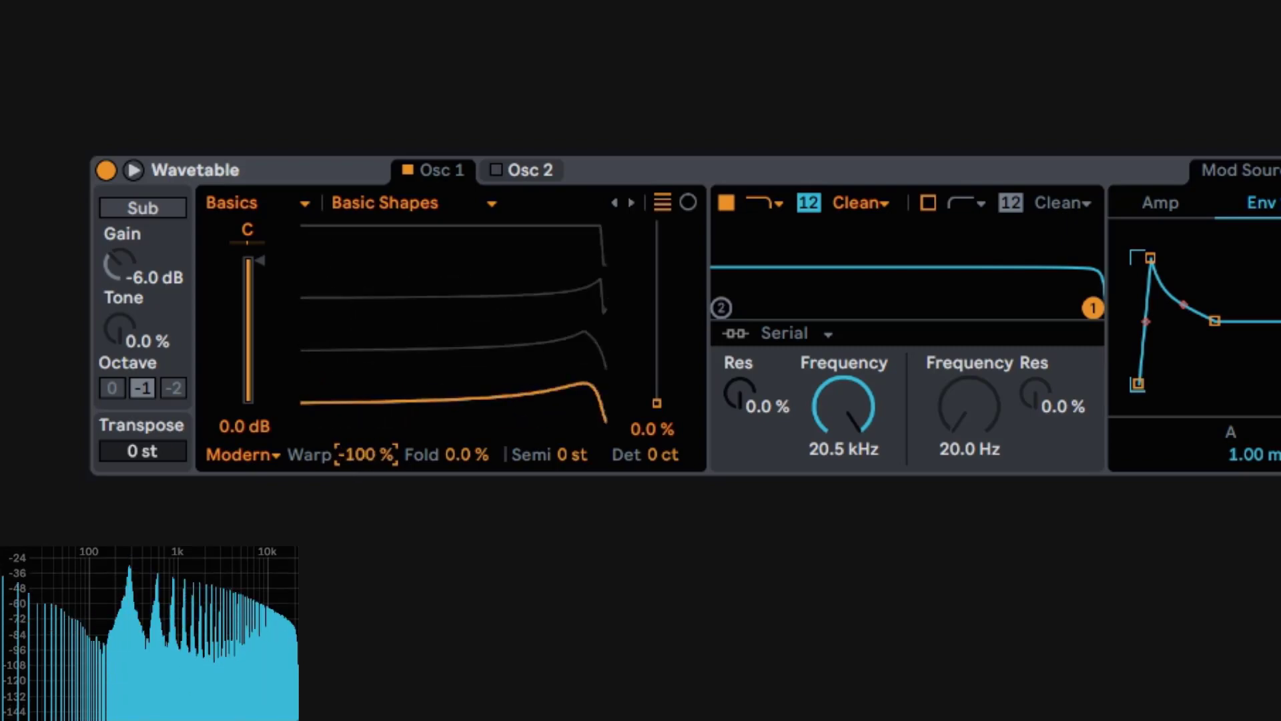
{"action": "double_click", "coordinate": [355, 455]}
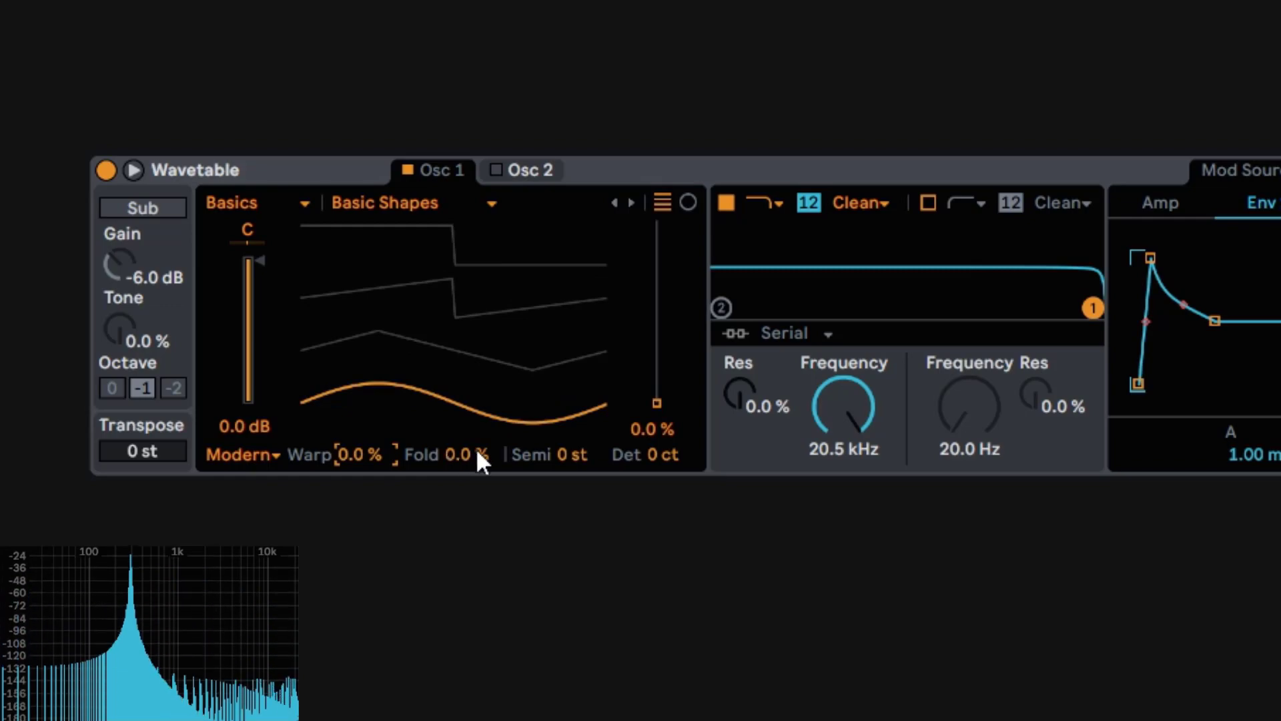
{"action": "mouse_move", "coordinate": [476, 454]}
{"action": "left_mouse_down"}
{"action": "mouse_move", "coordinate": [477, 384]}
{"action": "mouse_move", "coordinate": [476, 451]}
{"action": "left_mouse_up"}
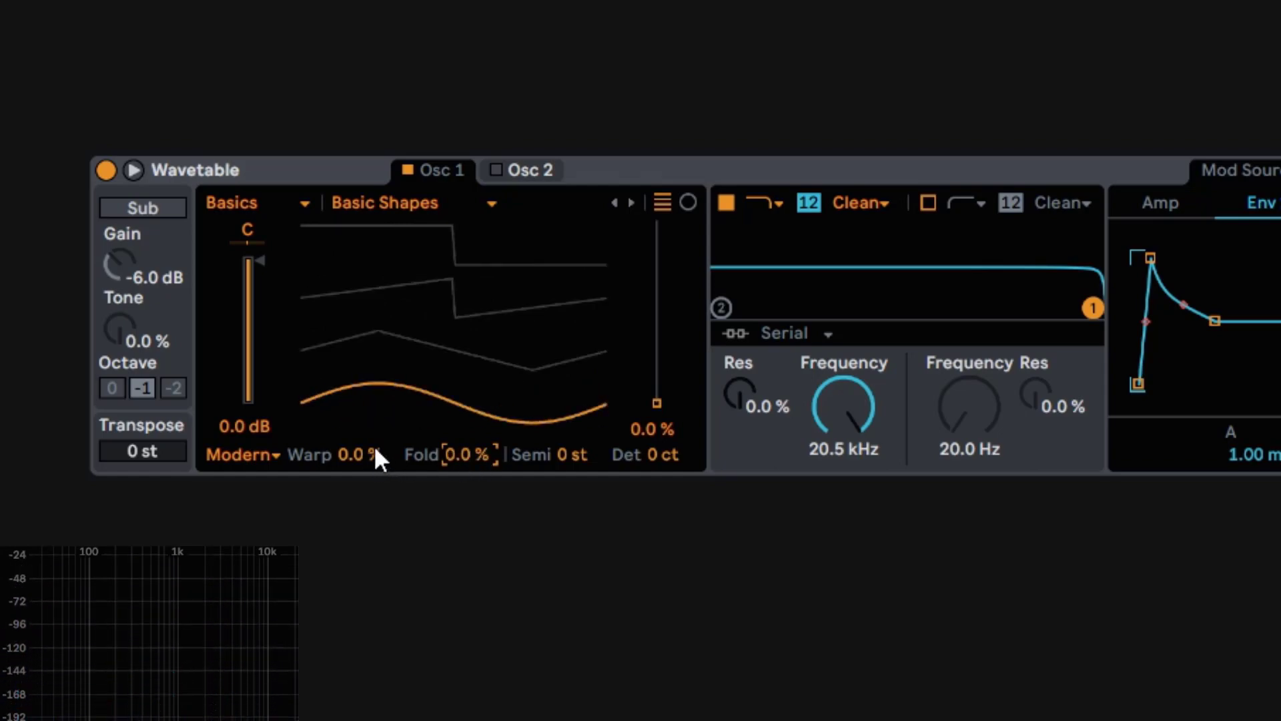
Step: Set oscillator 1's effect to None, with FX 1 at 22% and FX 2 at 45%
{"action": "left_click", "coordinate": [260, 455]}
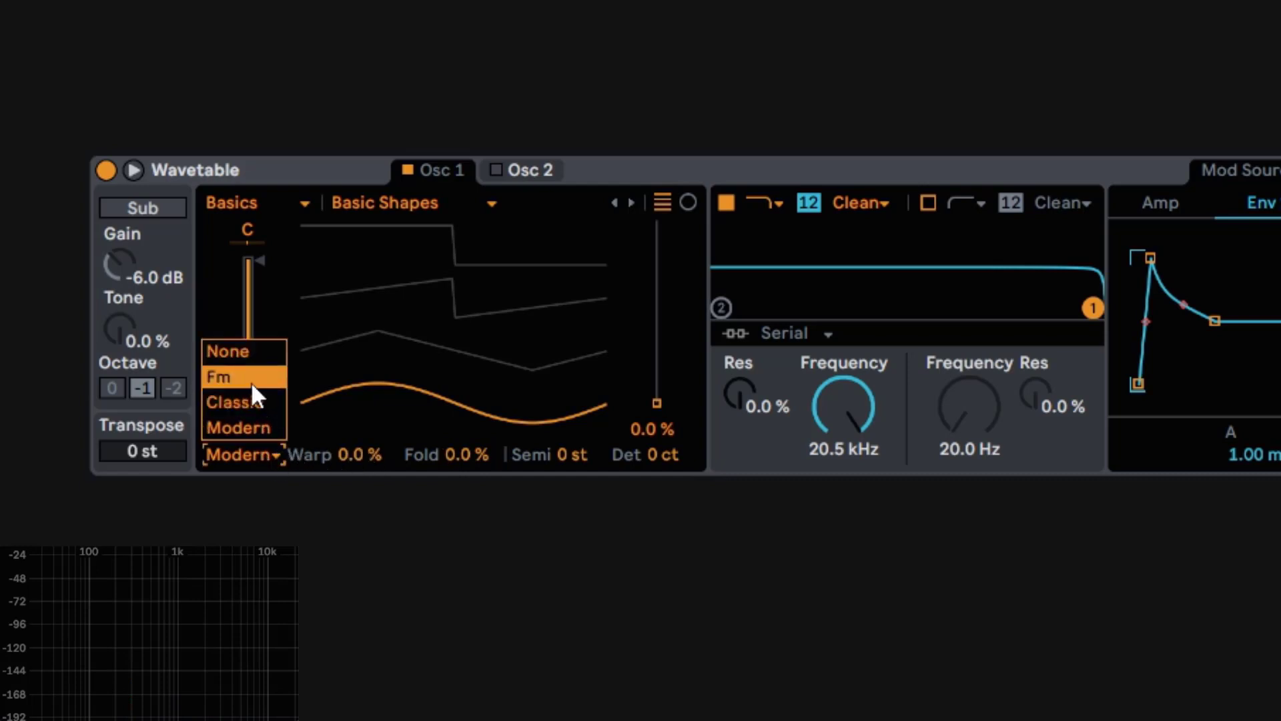
{"action": "left_click", "coordinate": [252, 349]}
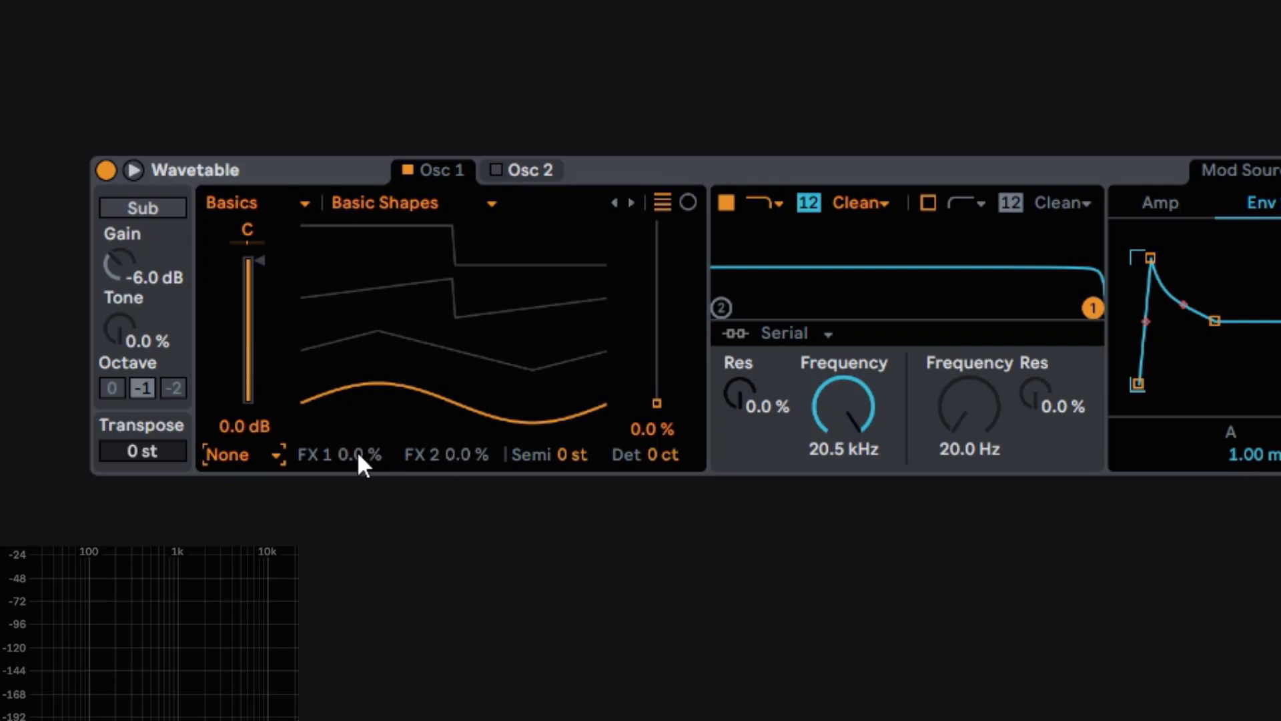
{"action": "left_click_drag", "start_coordinate": [359, 455], "coordinate": [359, 434]}
{"action": "left_click_drag", "start_coordinate": [460, 455], "coordinate": [461, 433]}
Step: Compare the Fm, Classic and Modern effects on oscillator 1 at the same FX amounts, ending on None
{"action": "left_click", "coordinate": [247, 465]}
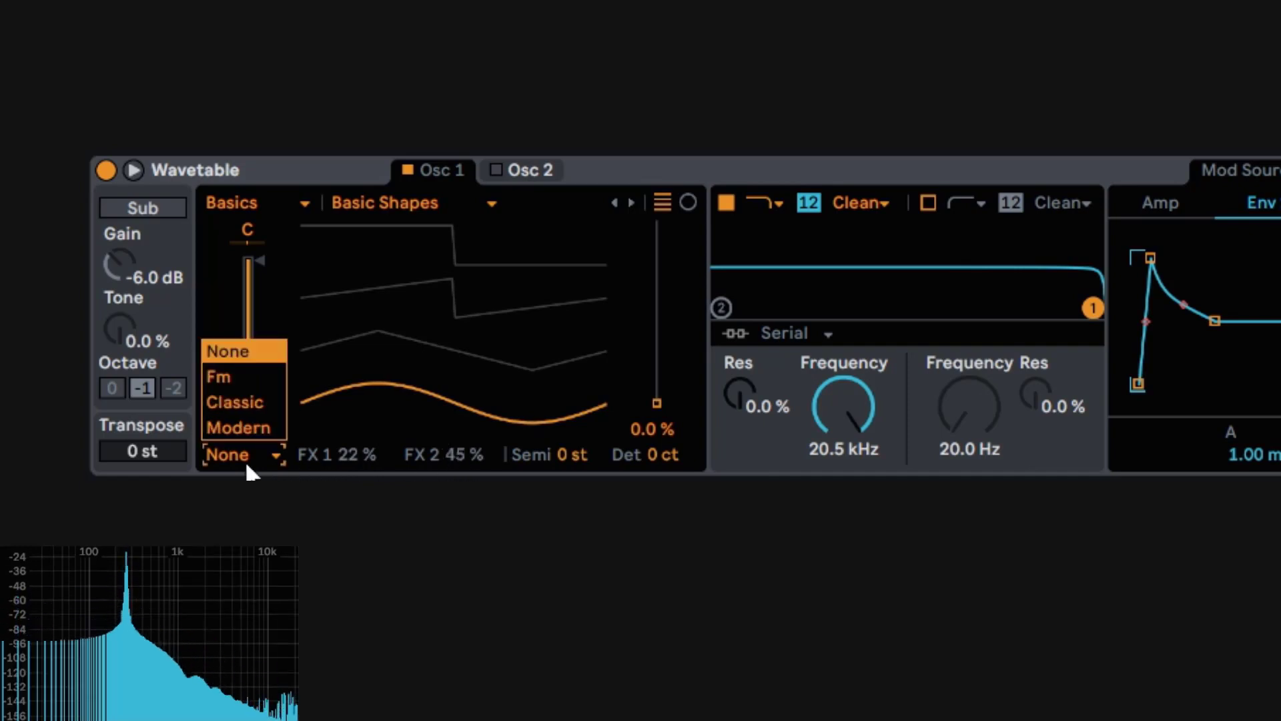
{"action": "left_click", "coordinate": [261, 380]}
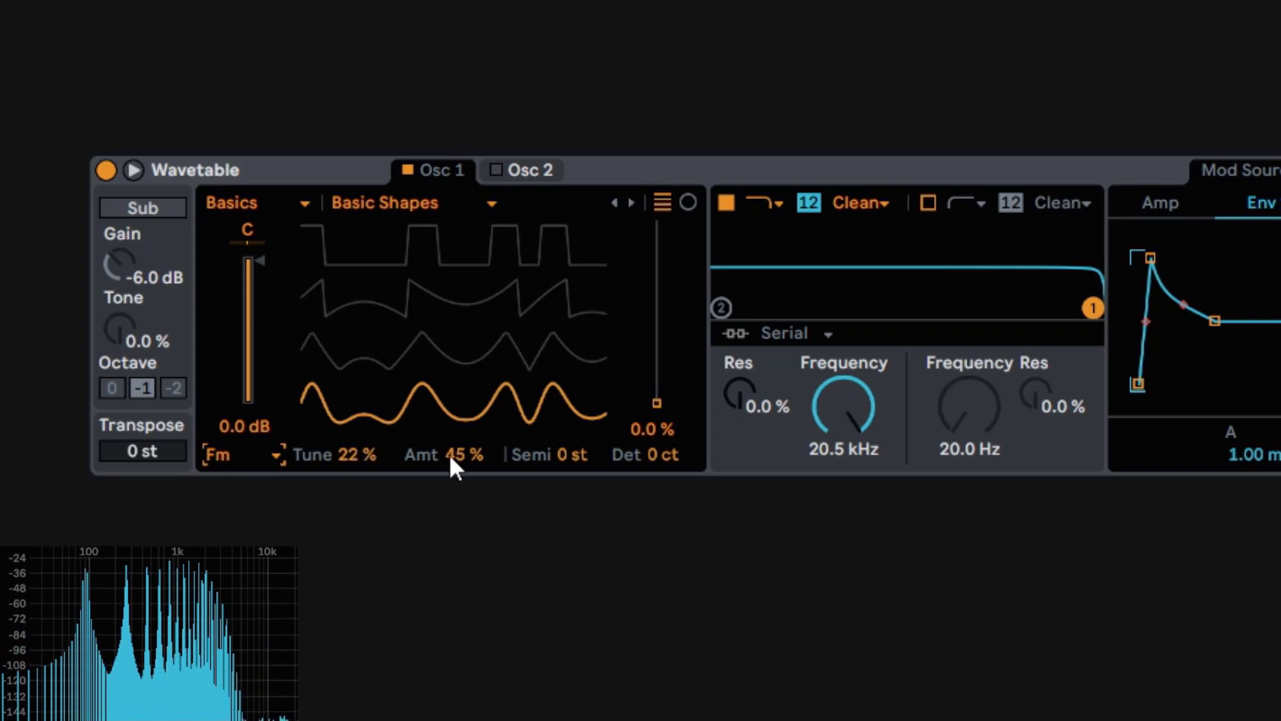
{"action": "left_click", "coordinate": [265, 457]}
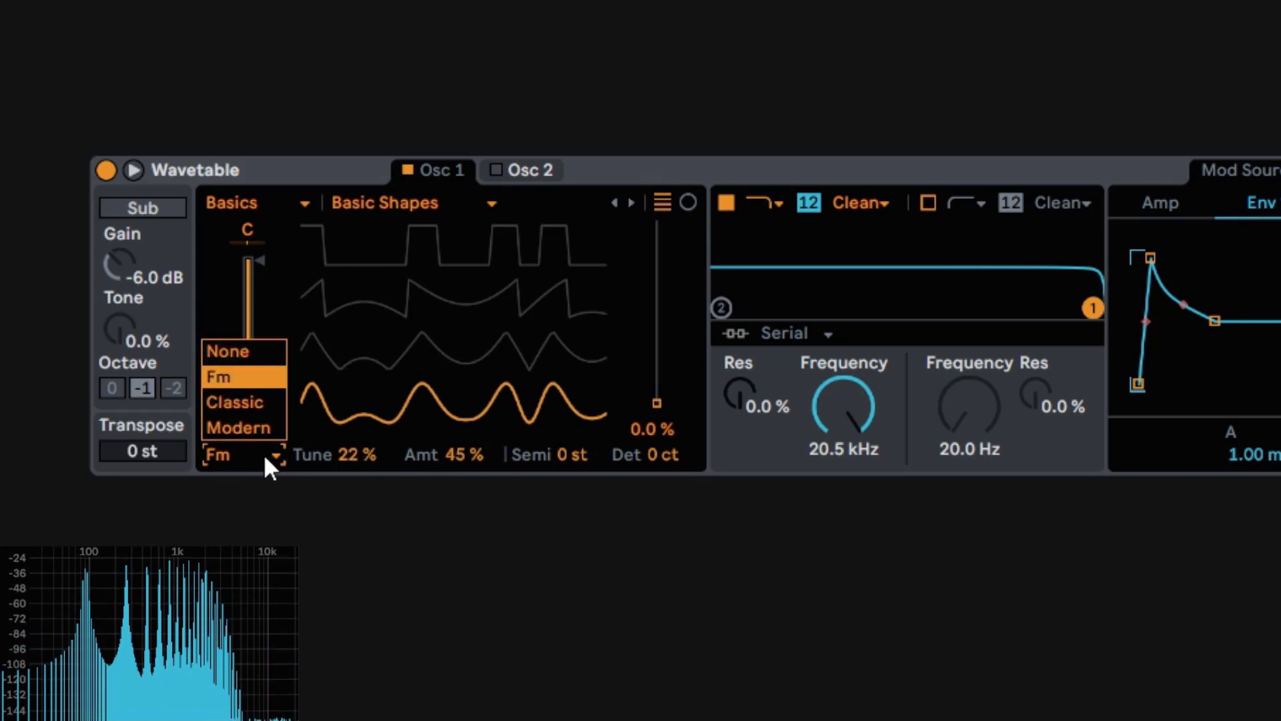
{"action": "left_click", "coordinate": [265, 457]}
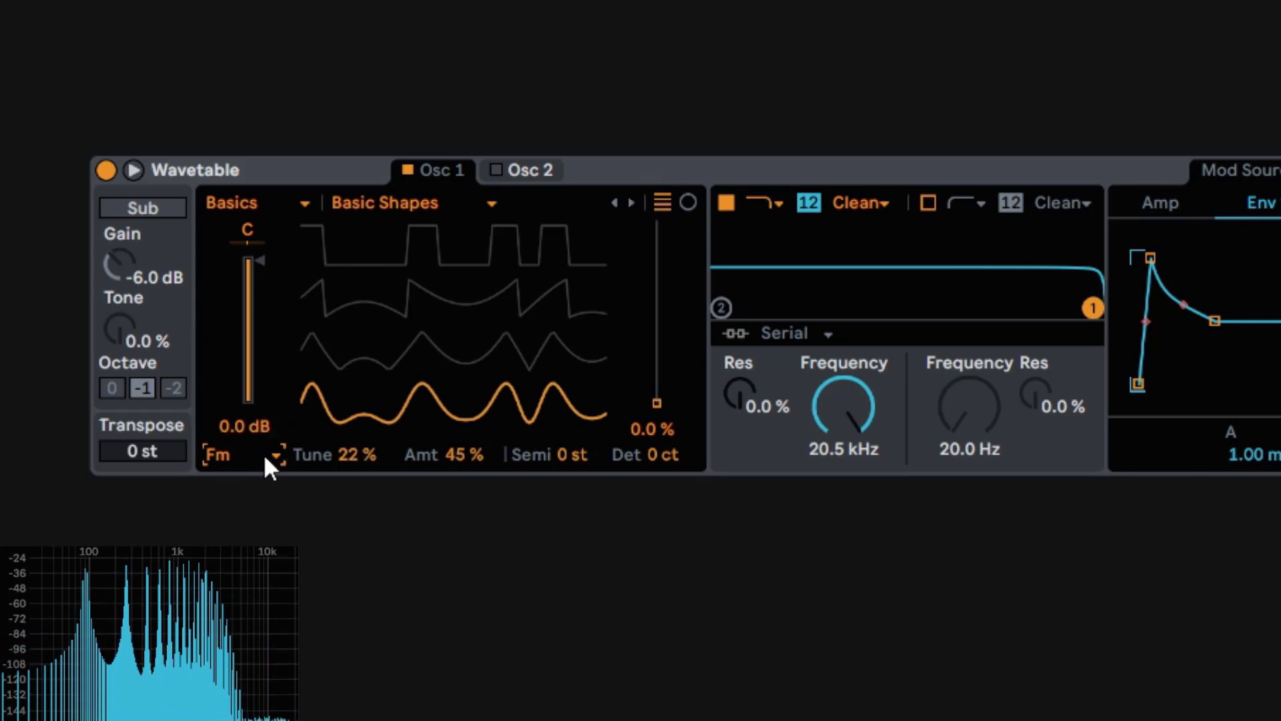
{"action": "scroll", "coordinate": [266, 458], "scroll_direction": "down", "scroll_amount": 2}
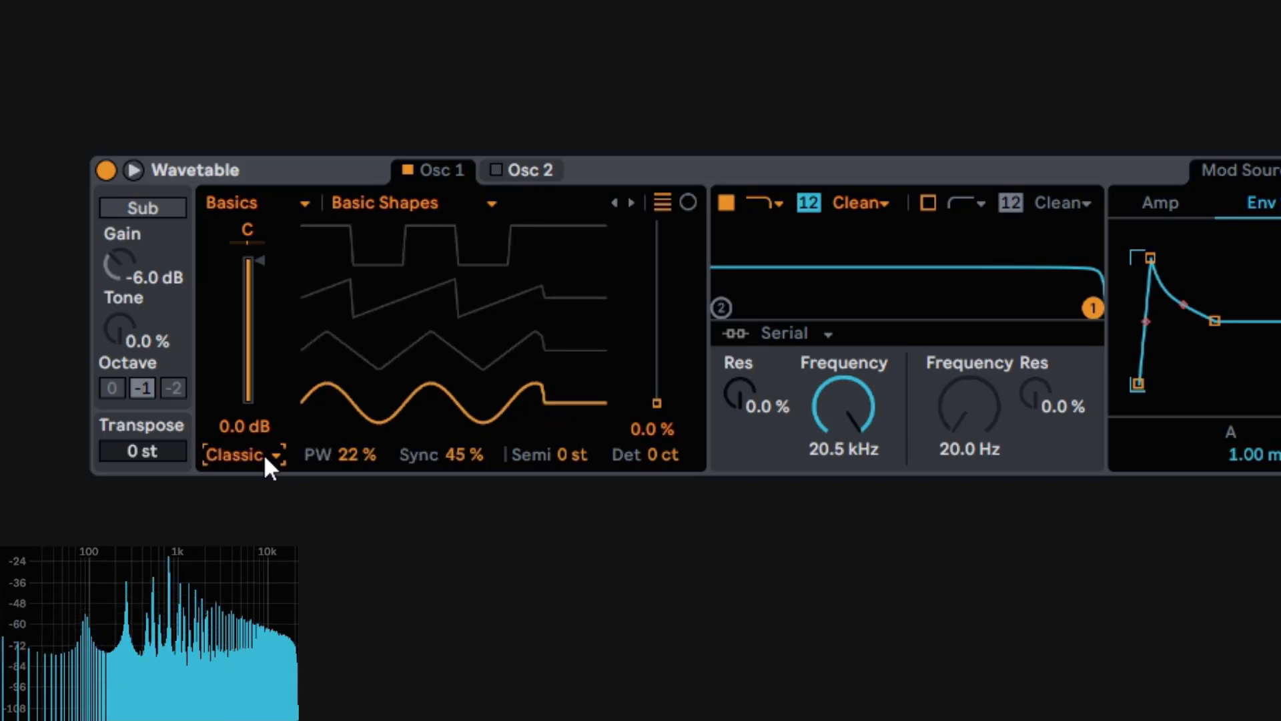
{"action": "scroll", "coordinate": [266, 458], "scroll_direction": "up", "scroll_amount": 2}
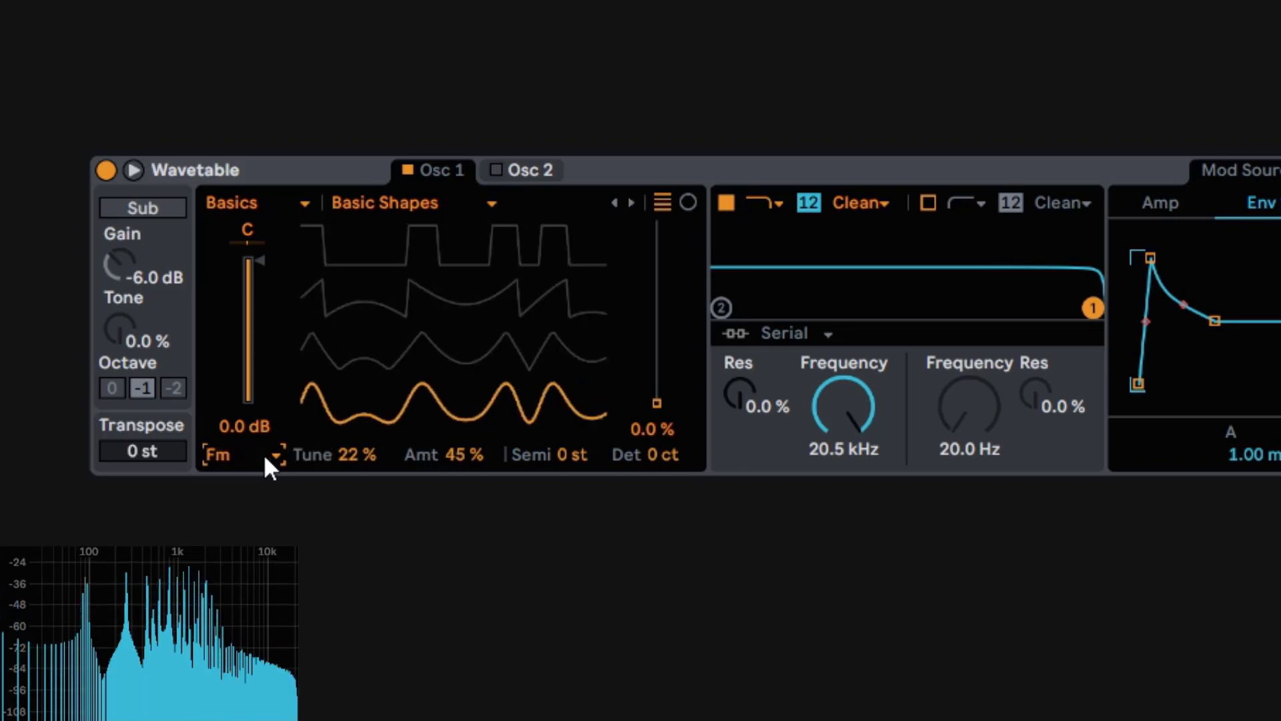
{"action": "scroll", "coordinate": [266, 457], "scroll_direction": "down", "scroll_amount": 1}
{"action": "scroll", "coordinate": [265, 456], "scroll_direction": "down", "scroll_amount": 1}
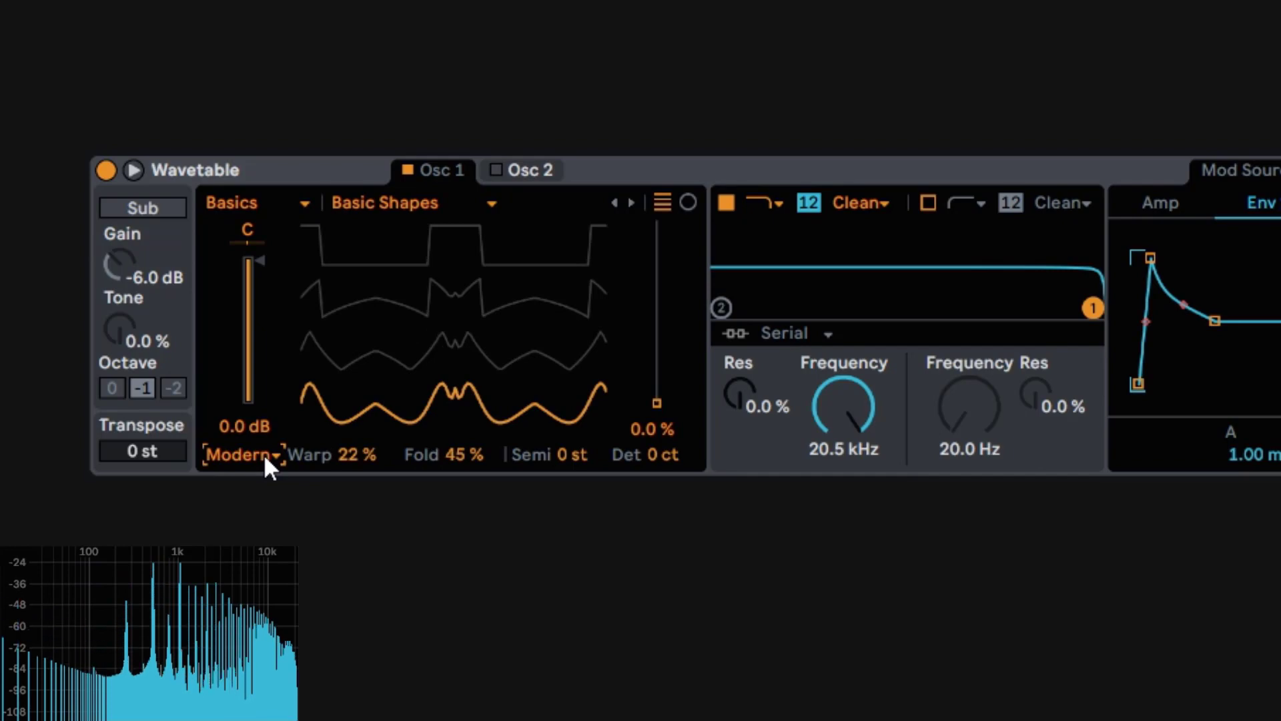
{"action": "scroll", "coordinate": [265, 457], "scroll_direction": "up", "scroll_amount": 2}
{"action": "scroll", "coordinate": [265, 457], "scroll_direction": "up", "scroll_amount": 1}
{"action": "scroll", "coordinate": [266, 457], "scroll_direction": "down", "scroll_amount": 1}
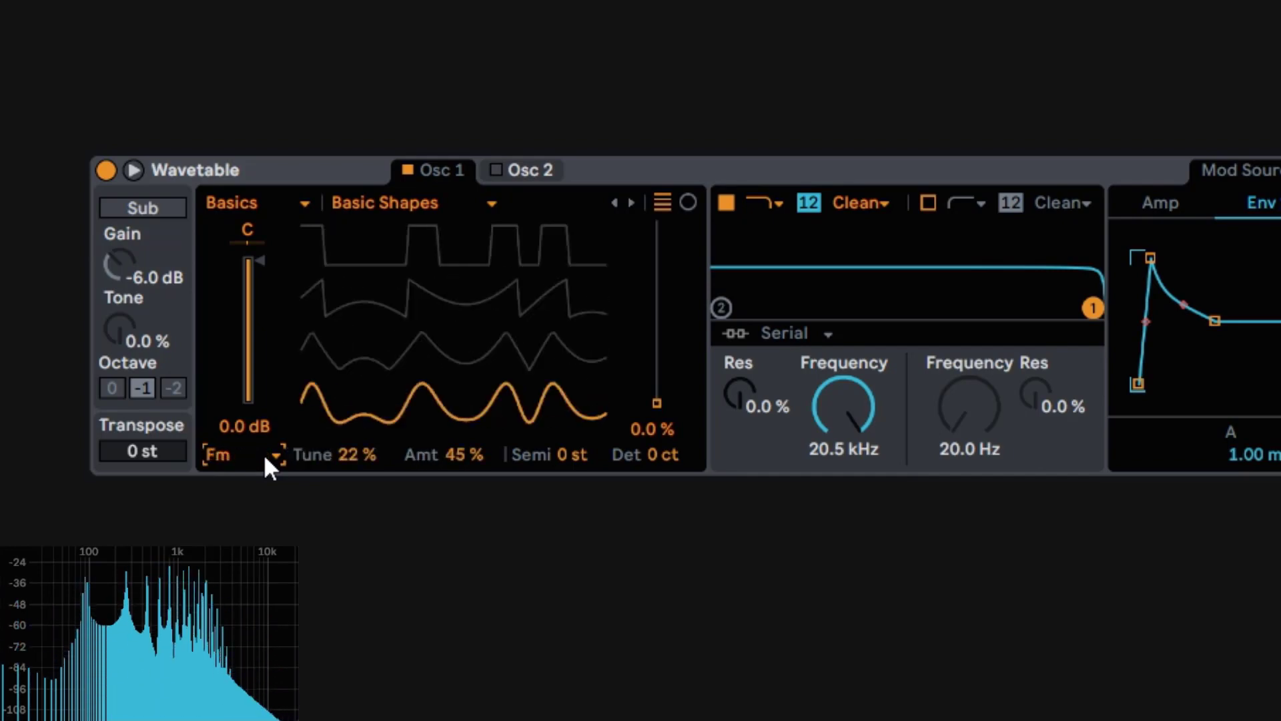
{"action": "scroll", "coordinate": [265, 457], "scroll_direction": "down", "scroll_amount": 1}
{"action": "scroll", "coordinate": [266, 458], "scroll_direction": "down", "scroll_amount": 1}
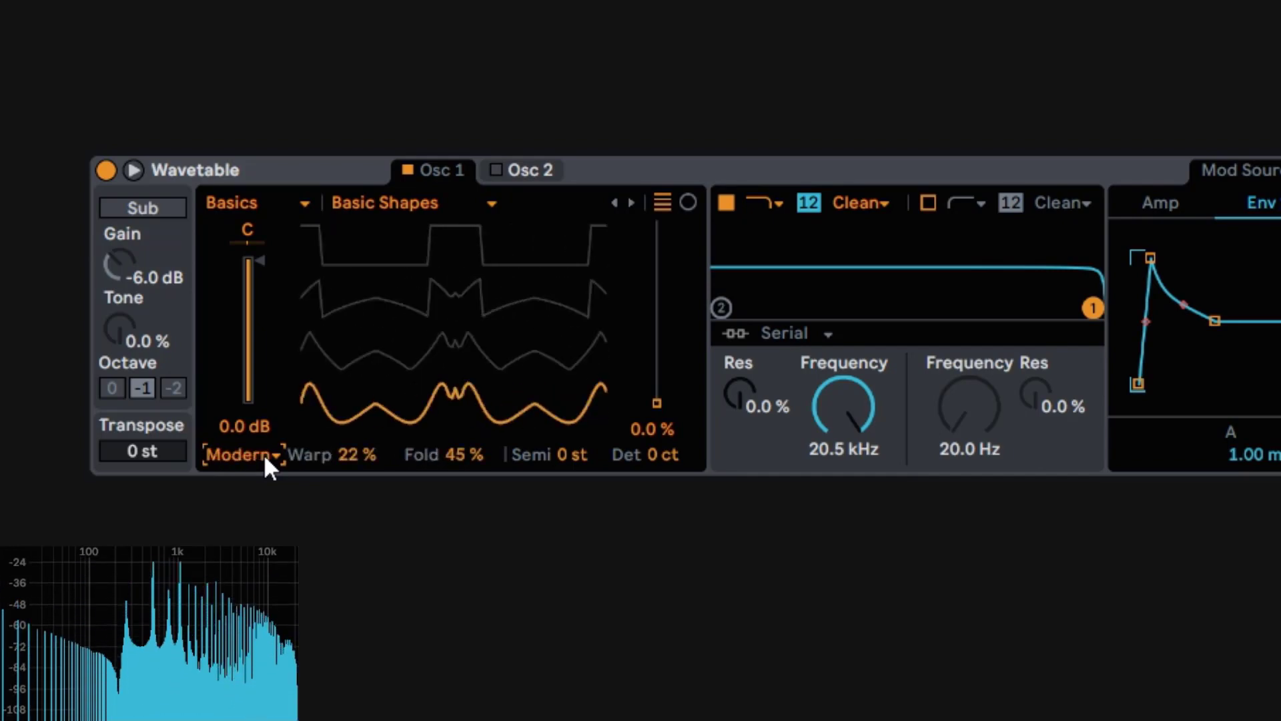
{"action": "scroll", "coordinate": [265, 458], "scroll_direction": "up", "scroll_amount": 2}
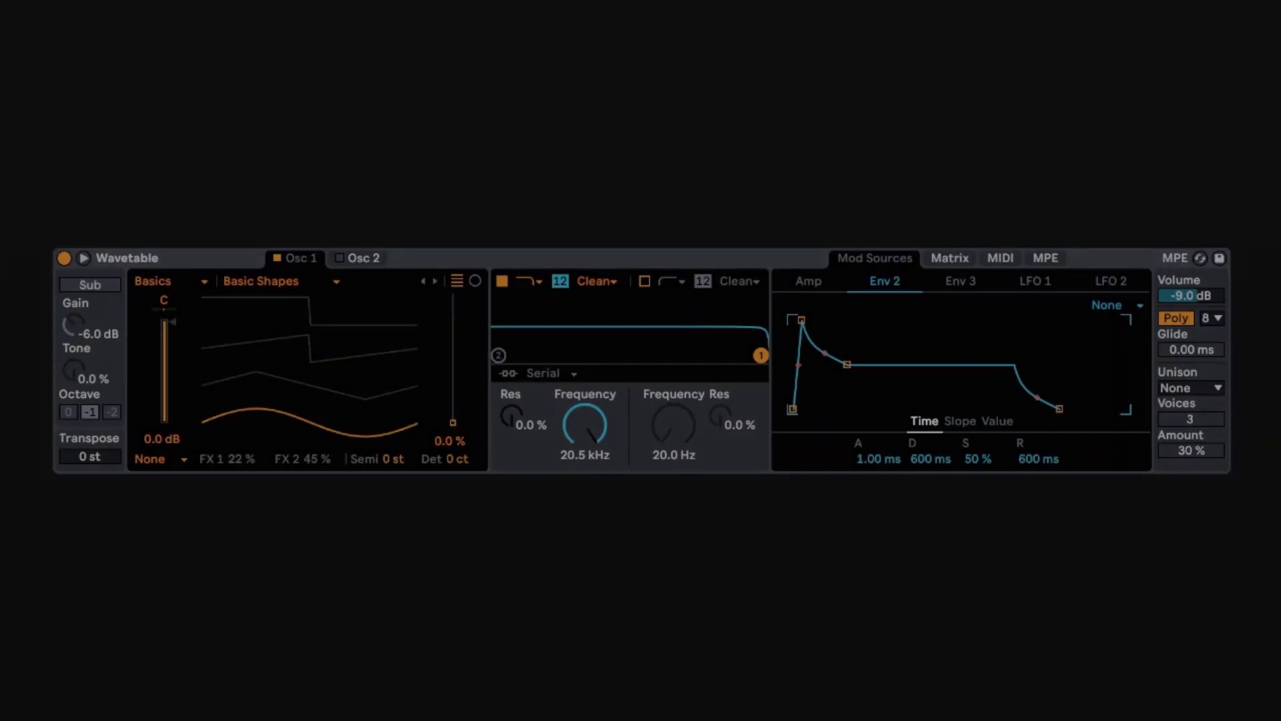
Step: Turn off oscillator 1, enable the Sub oscillator and set its Gain to -2.8 dB
{"action": "left_click", "coordinate": [277, 258]}
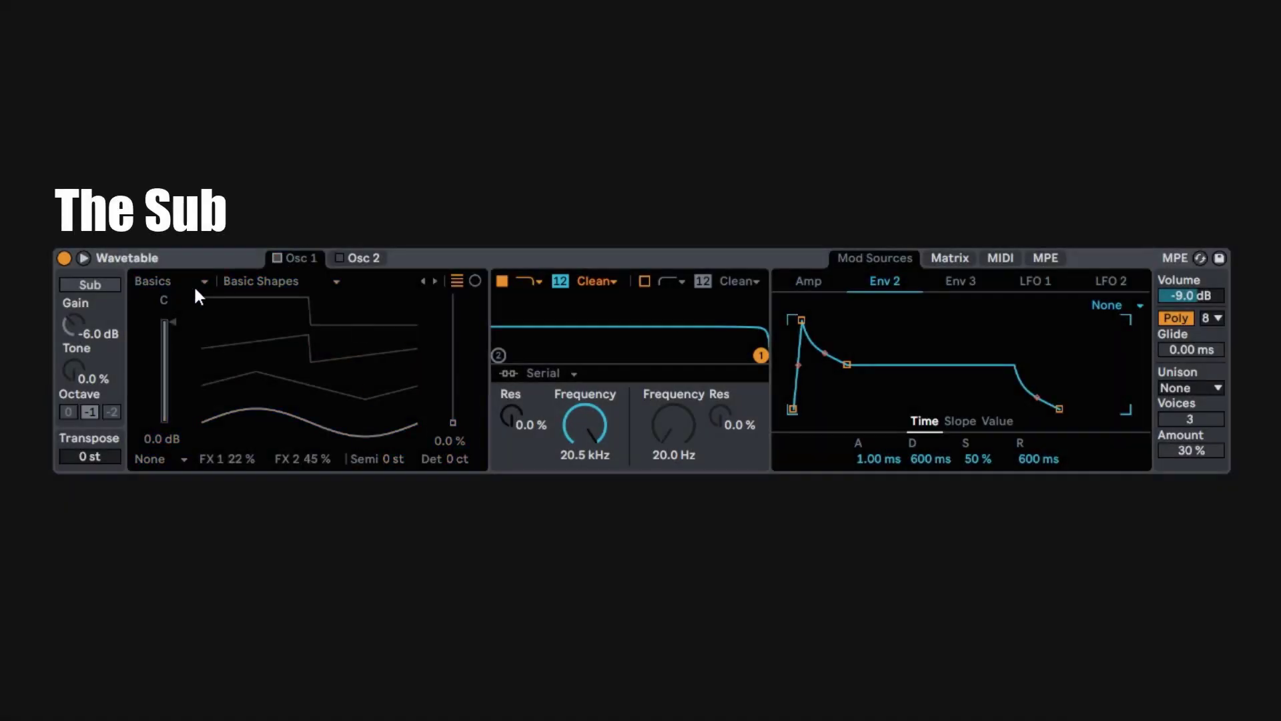
{"action": "left_click", "coordinate": [97, 277]}
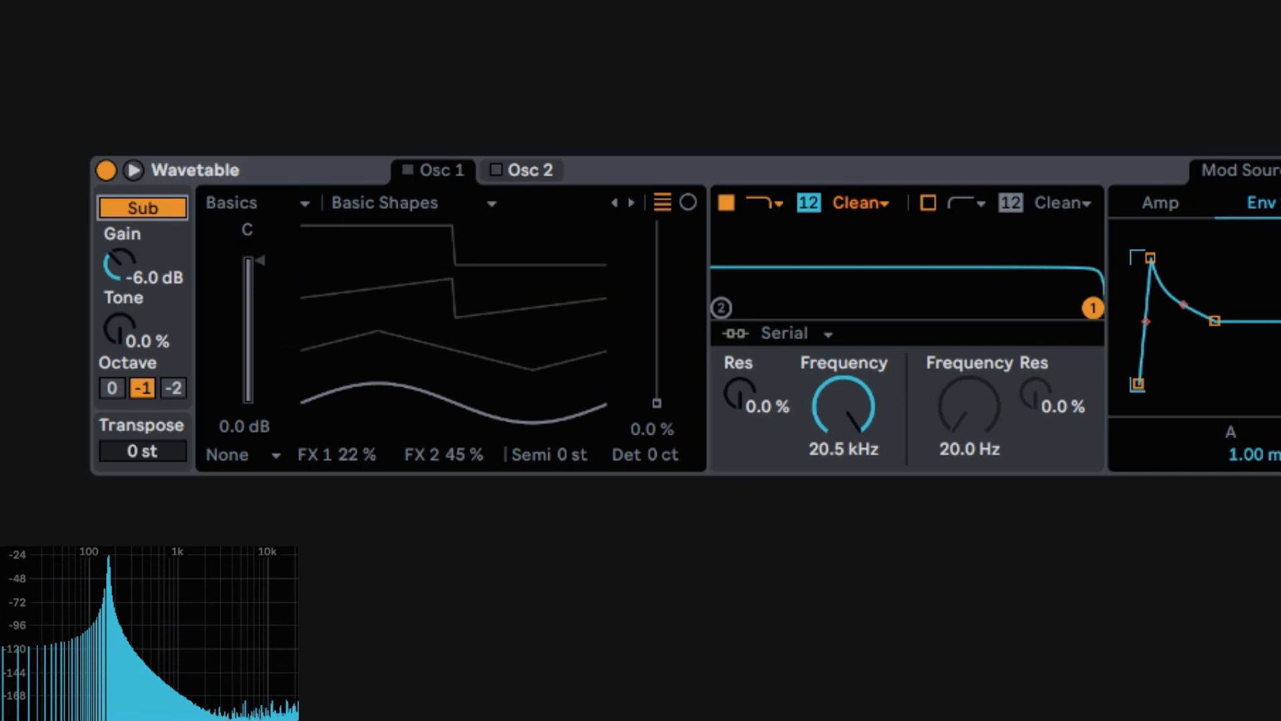
{"action": "mouse_move", "coordinate": [125, 268]}
{"action": "left_mouse_down"}
{"action": "mouse_move", "coordinate": [124, 300]}
{"action": "mouse_move", "coordinate": [125, 267]}
{"action": "mouse_move", "coordinate": [129, 276]}
{"action": "left_mouse_up"}
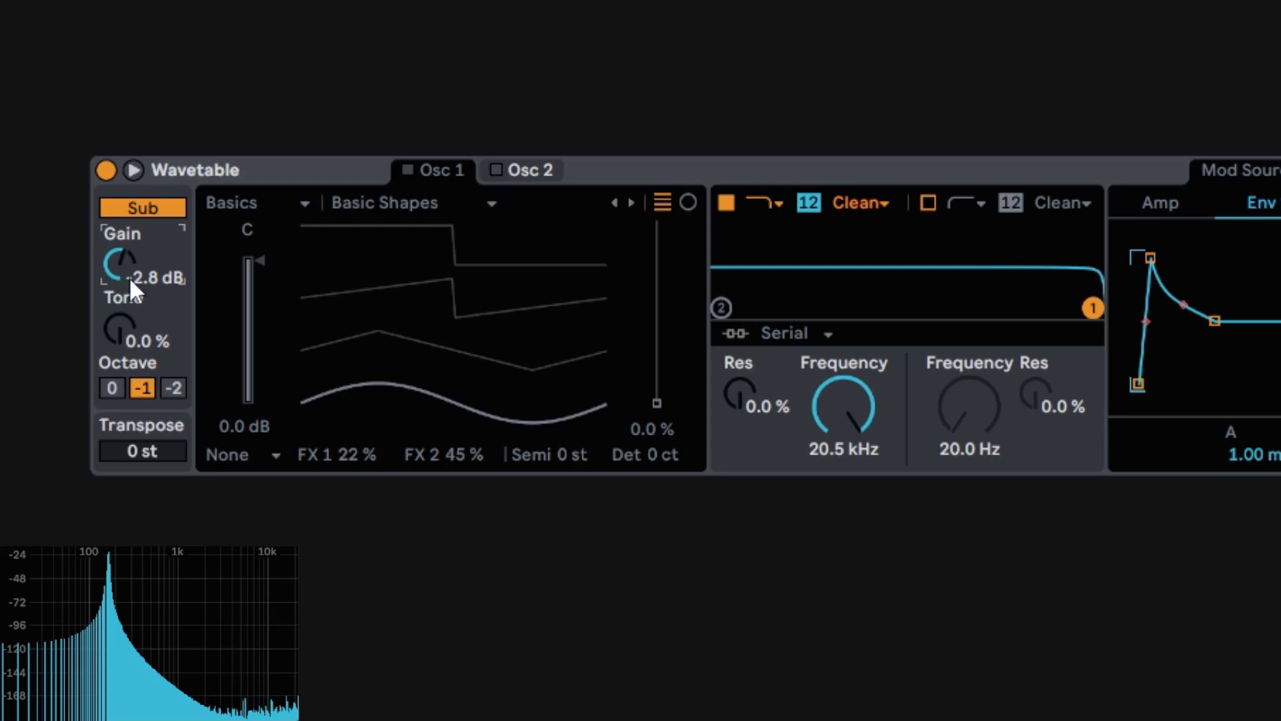
Step: Sweep the Sub oscillator's Tone up and down, ending at 58%
{"action": "left_click", "coordinate": [142, 334]}
{"action": "left_click_drag", "start_coordinate": [142, 334], "coordinate": [142, 227]}
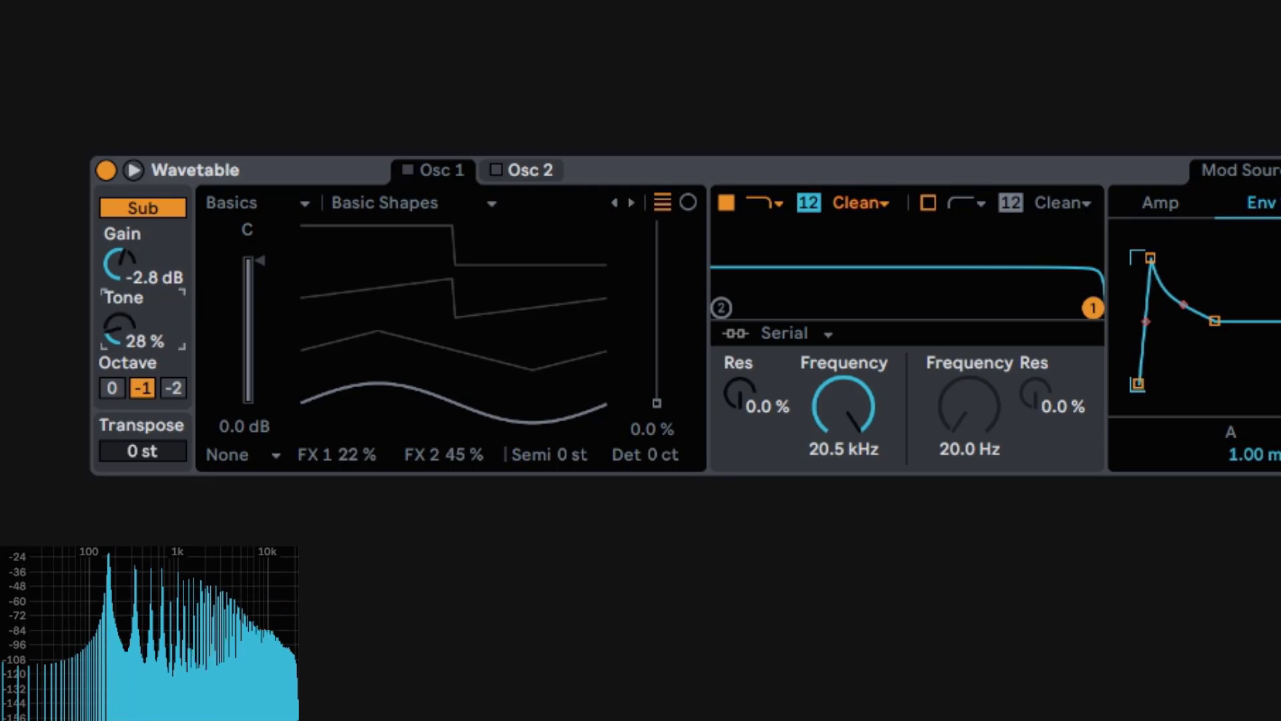
{"action": "mouse_move", "coordinate": [142, 310]}
{"action": "left_mouse_down"}
{"action": "mouse_move", "coordinate": [143, 344]}
{"action": "mouse_move", "coordinate": [142, 288]}
{"action": "left_mouse_up"}
{"action": "left_click_drag", "start_coordinate": [142, 240], "coordinate": [142, 315]}
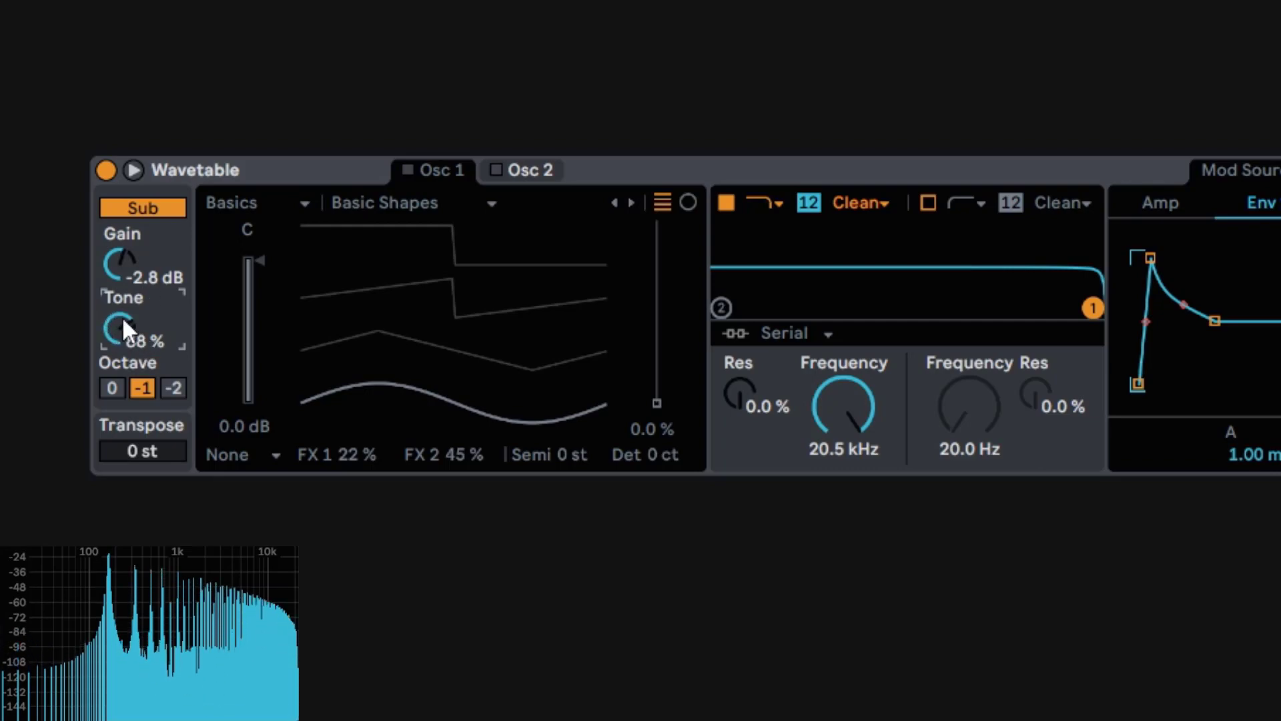
{"action": "mouse_move", "coordinate": [125, 320]}
{"action": "left_mouse_down"}
{"action": "mouse_move", "coordinate": [126, 370]}
{"action": "mouse_move", "coordinate": [126, 310]}
{"action": "left_mouse_up"}
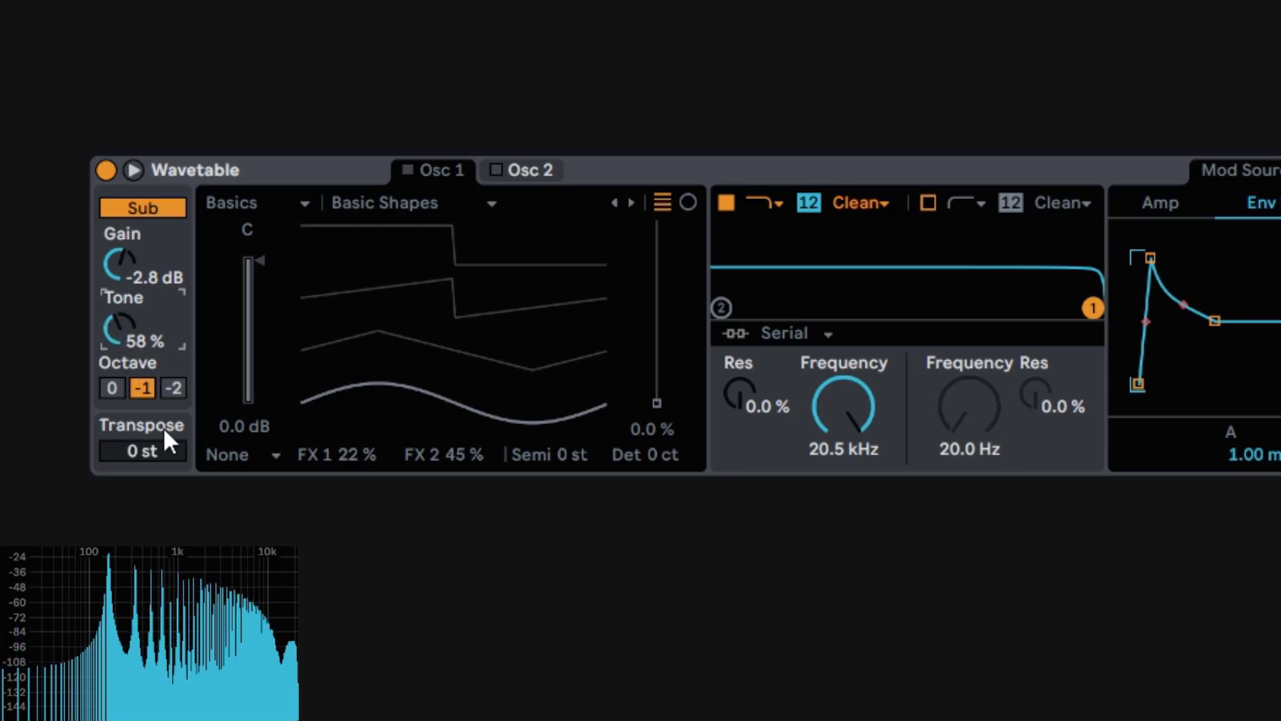
Step: Step the Sub oscillator's Octave through 0 and -1 to -2 and lower its Tone to 36%
{"action": "left_click", "coordinate": [121, 387]}
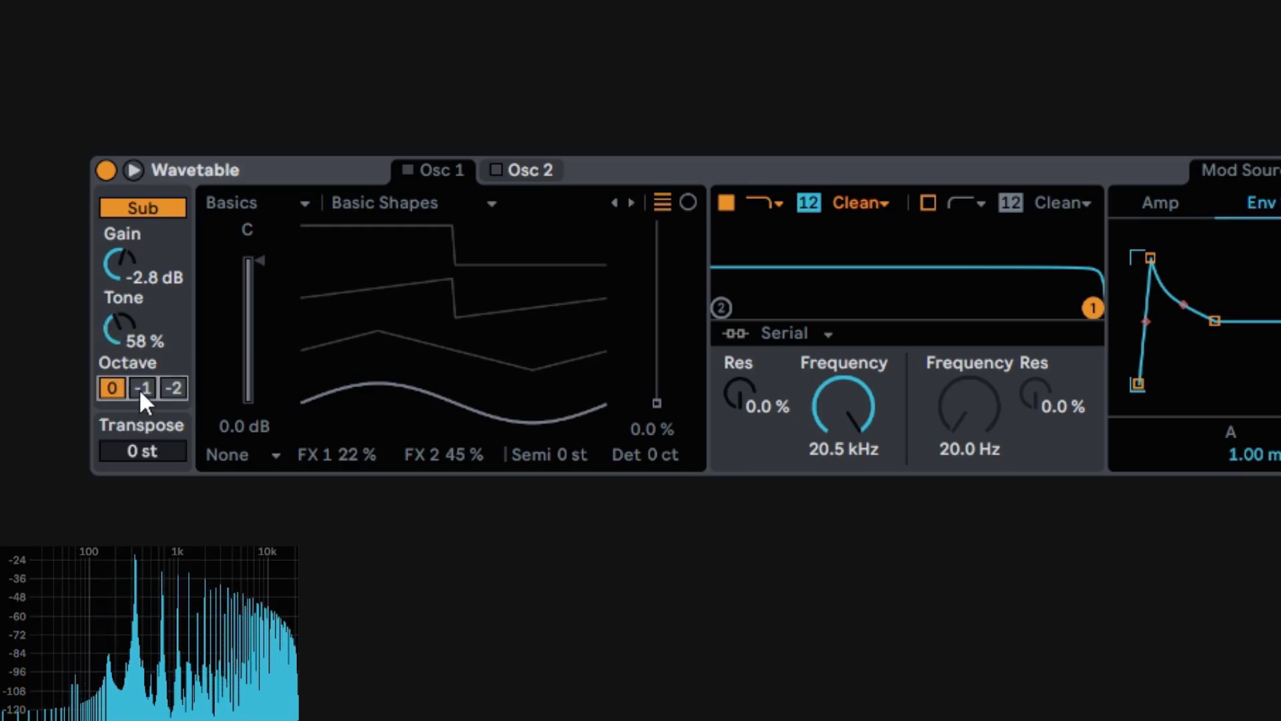
{"action": "left_click", "coordinate": [142, 388]}
{"action": "left_click", "coordinate": [173, 388]}
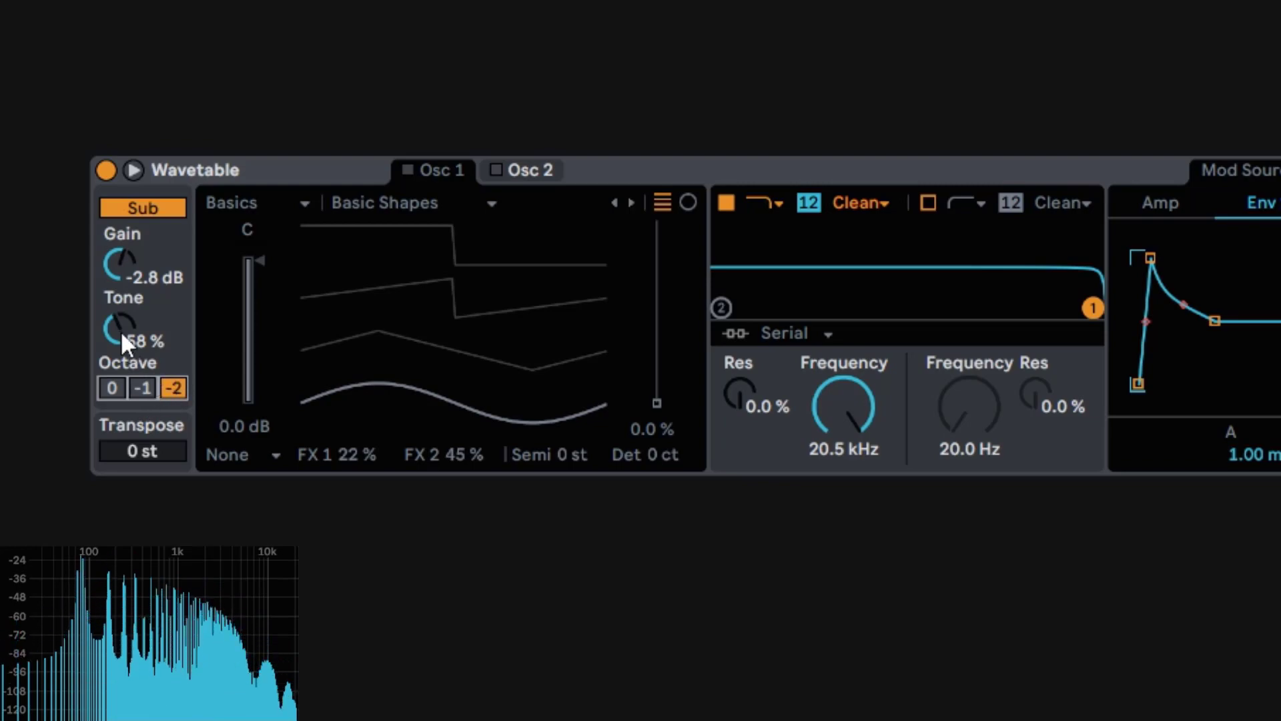
{"action": "left_click_drag", "start_coordinate": [122, 330], "coordinate": [122, 357]}
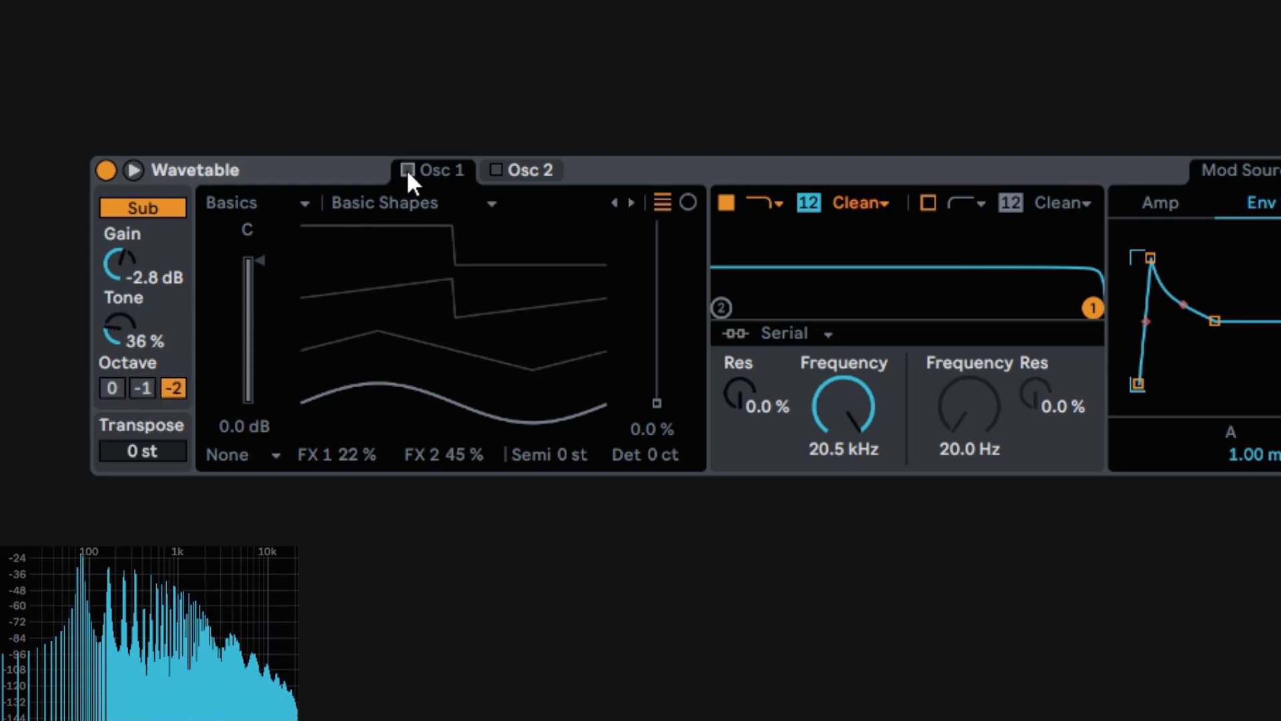
Step: Turn oscillator 1 back on with its wavetable position at 33% and enable oscillator 2
{"action": "left_click", "coordinate": [407, 169]}
{"action": "left_click_drag", "start_coordinate": [452, 337], "coordinate": [451, 308]}
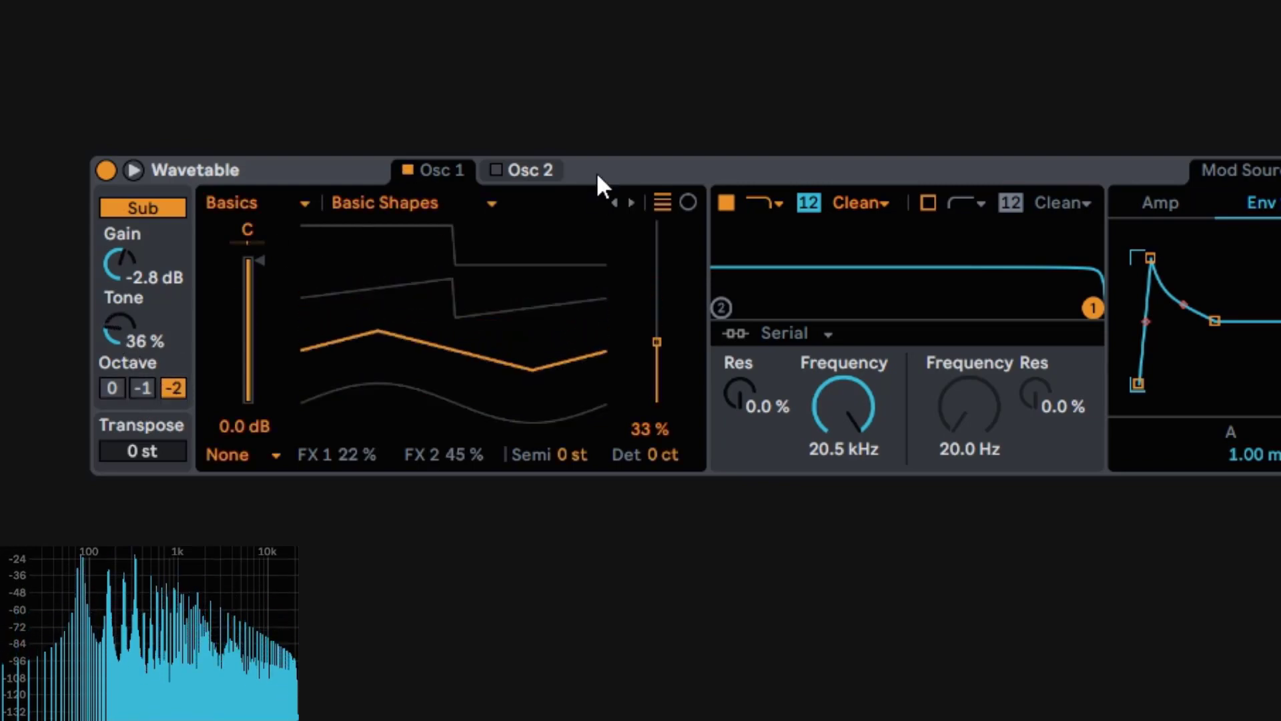
{"action": "left_click", "coordinate": [537, 171]}
{"action": "left_click", "coordinate": [496, 169]}
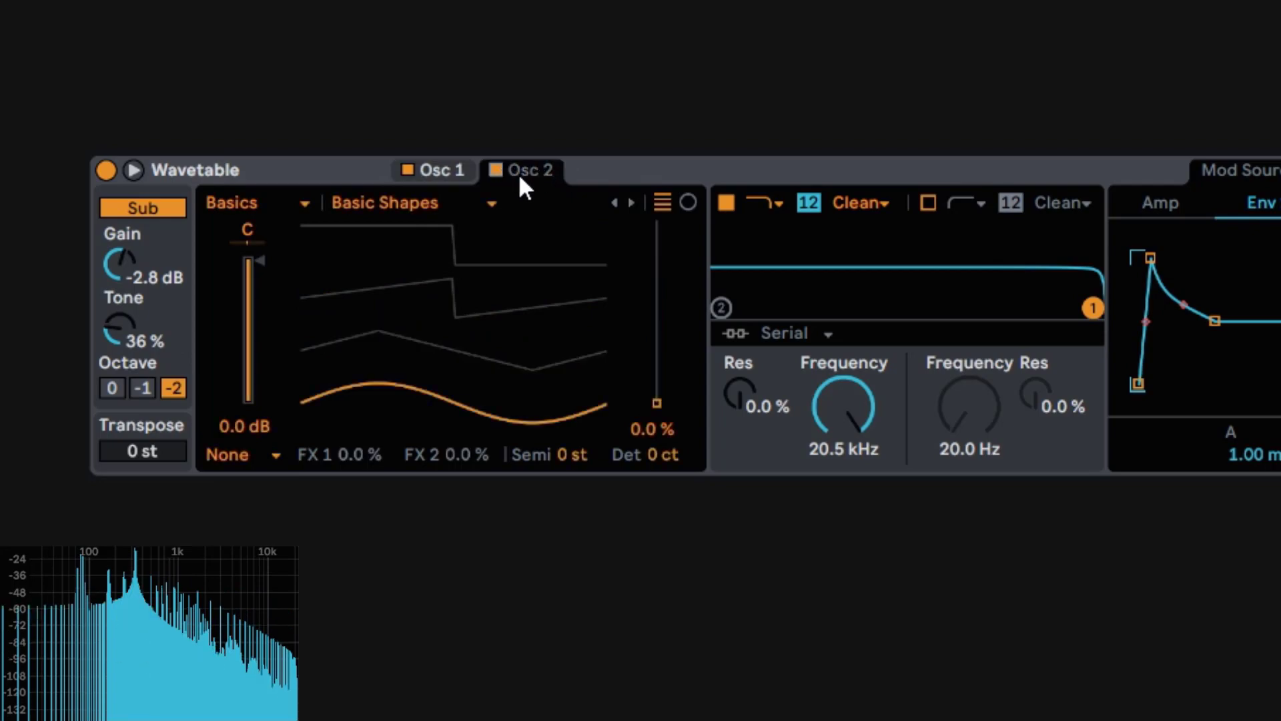
Step: Load the Distortion category's Clipped Sweep wavetable in oscillator 2, with its position at 51% and gain at -8.6 dB
{"action": "left_click", "coordinate": [251, 203]}
{"action": "left_click", "coordinate": [243, 307]}
{"action": "left_click_drag", "start_coordinate": [354, 219], "coordinate": [354, 176]}
{"action": "left_click_drag", "start_coordinate": [243, 274], "coordinate": [247, 349]}
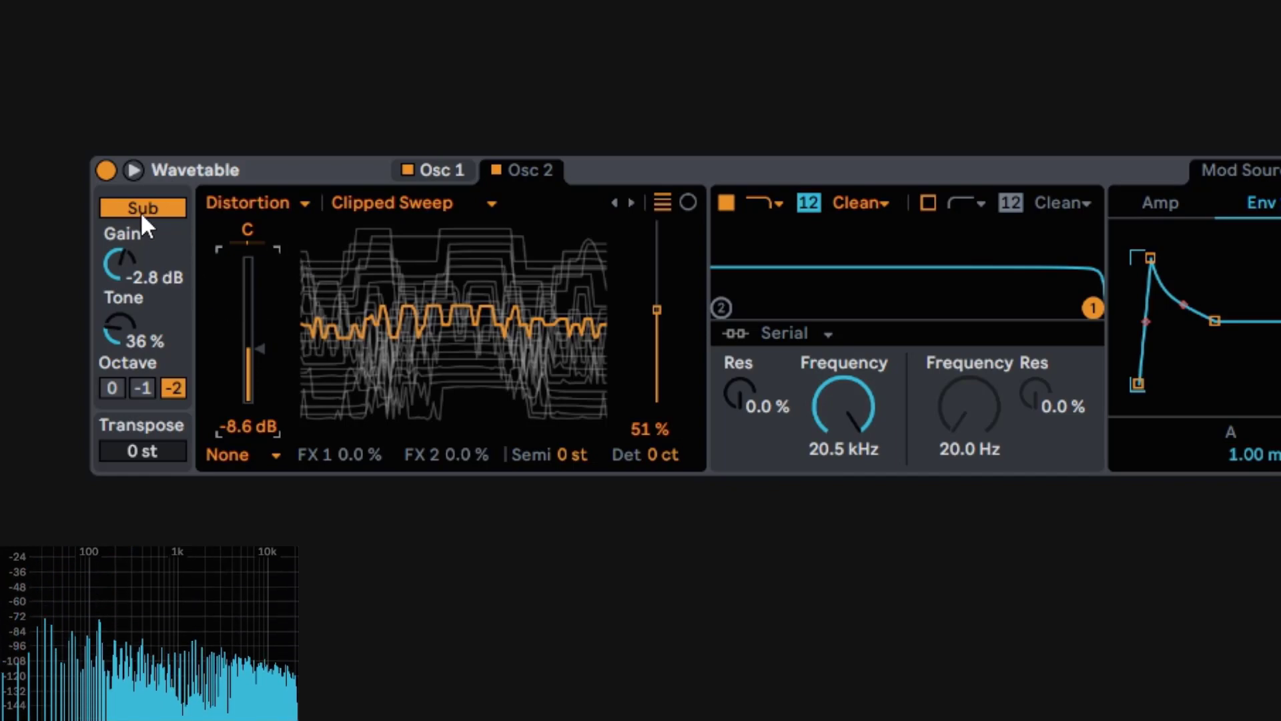
Step: Turn off oscillators 1 and 2 and set the Sub oscillator's Octave to 0
{"action": "left_click", "coordinate": [405, 175]}
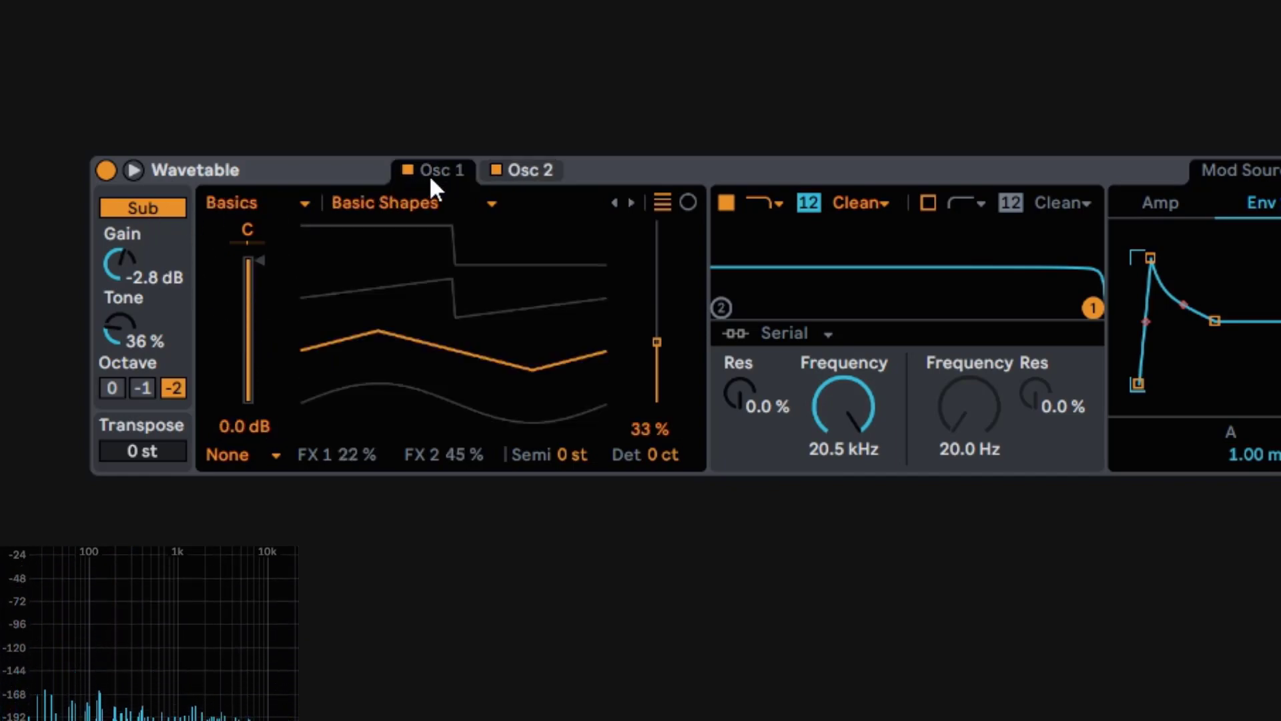
{"action": "left_click", "coordinate": [505, 168]}
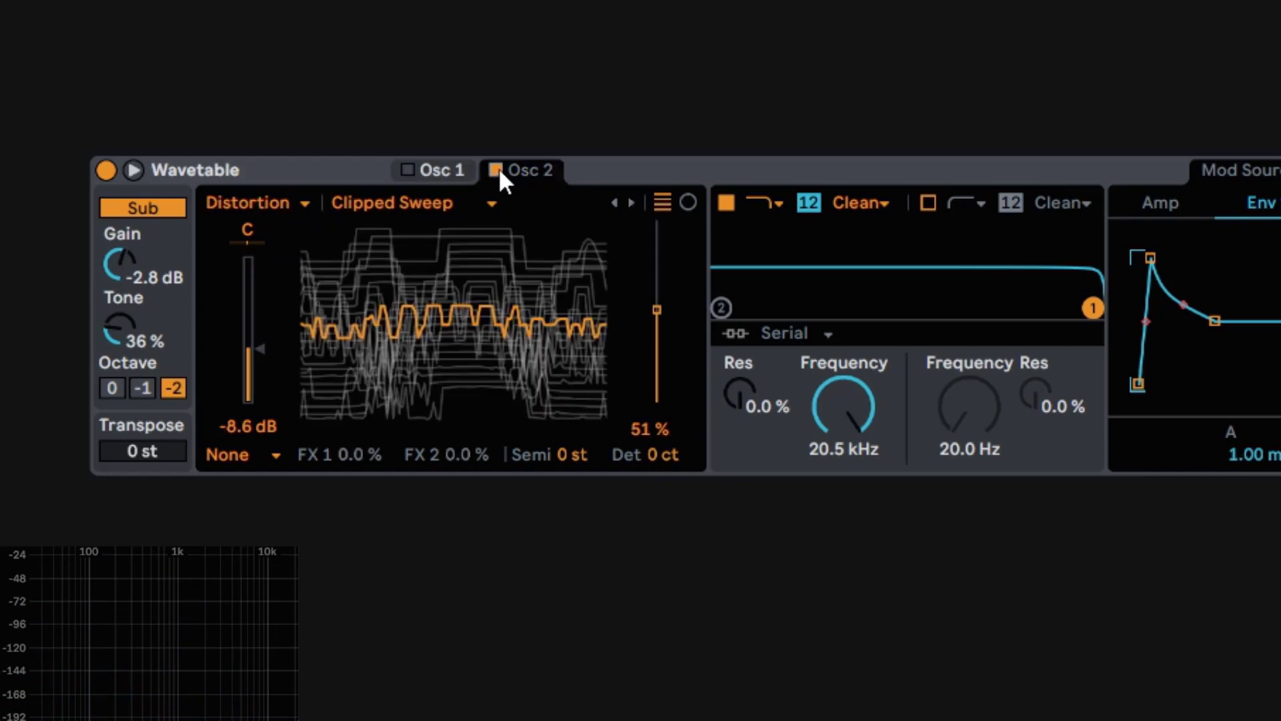
{"action": "left_click", "coordinate": [496, 170]}
{"action": "left_click", "coordinate": [112, 388]}
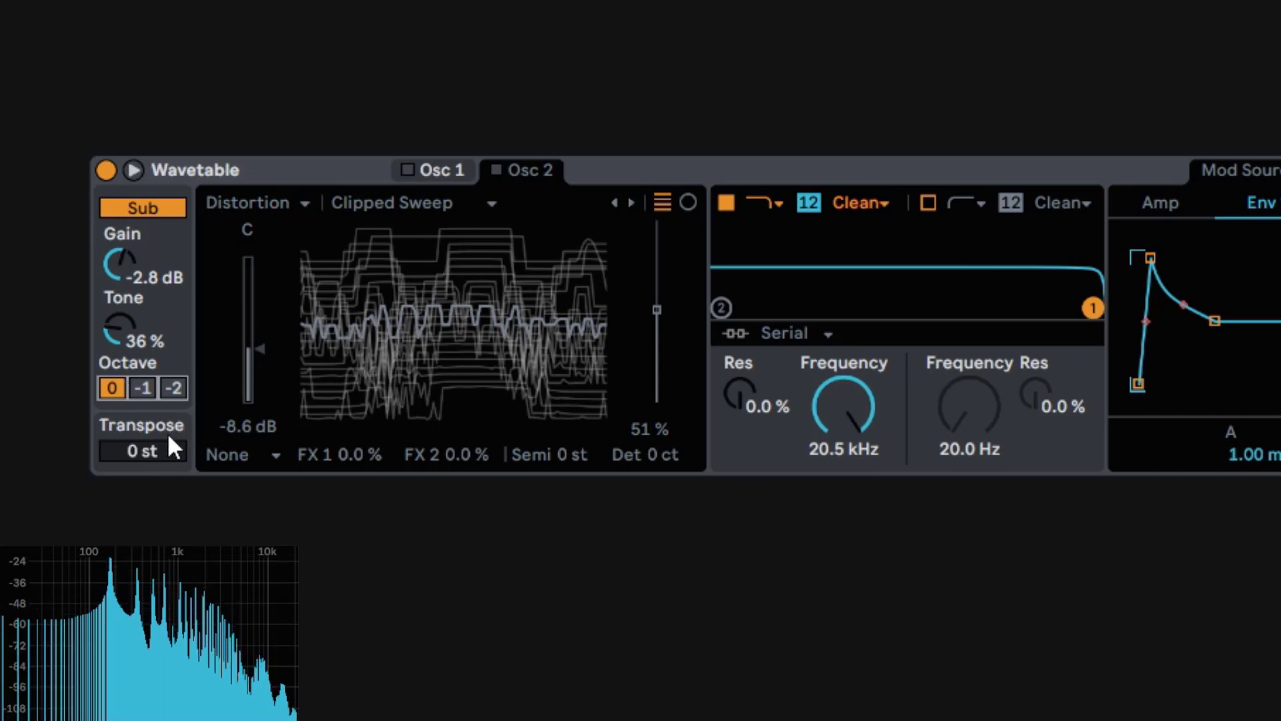
Step: Try Transpose down to -48 st, reset it to 0 st, and switch the Sub oscillator off and on
{"action": "left_click", "coordinate": [163, 450]}
{"action": "left_click_drag", "start_coordinate": [163, 450], "coordinate": [163, 482]}
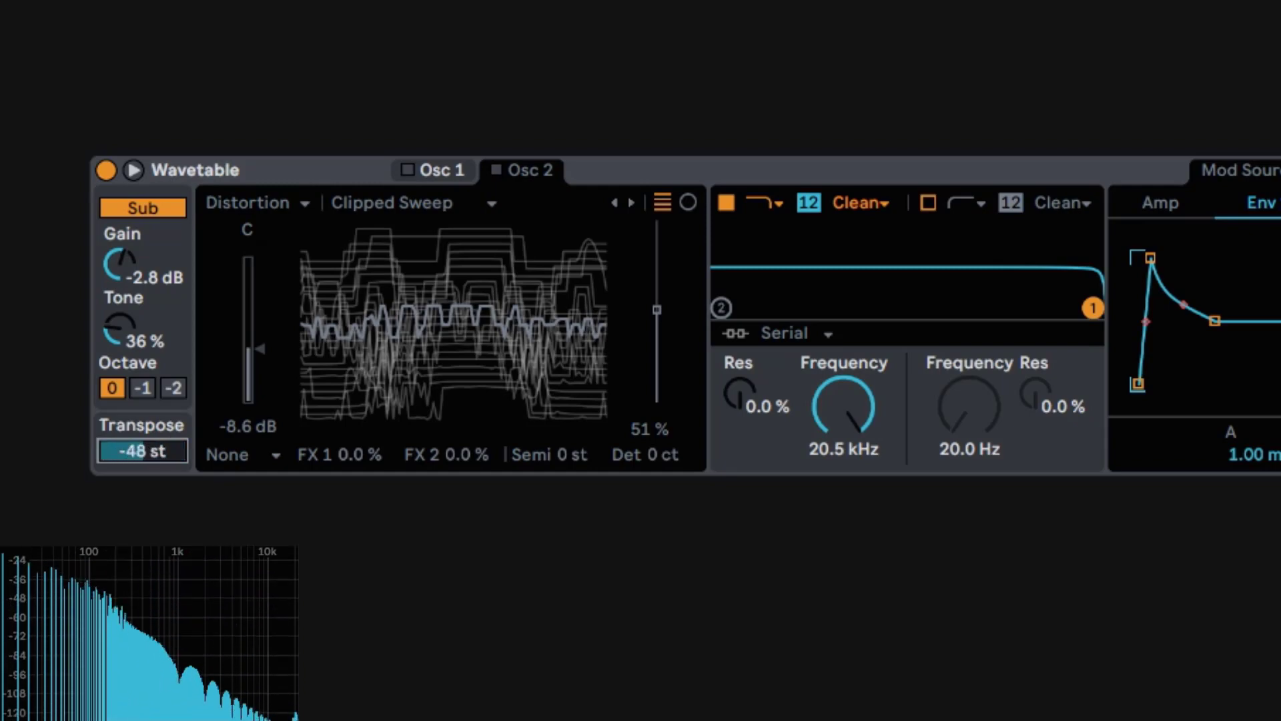
{"action": "double_click", "coordinate": [167, 442]}
{"action": "left_click", "coordinate": [162, 209]}
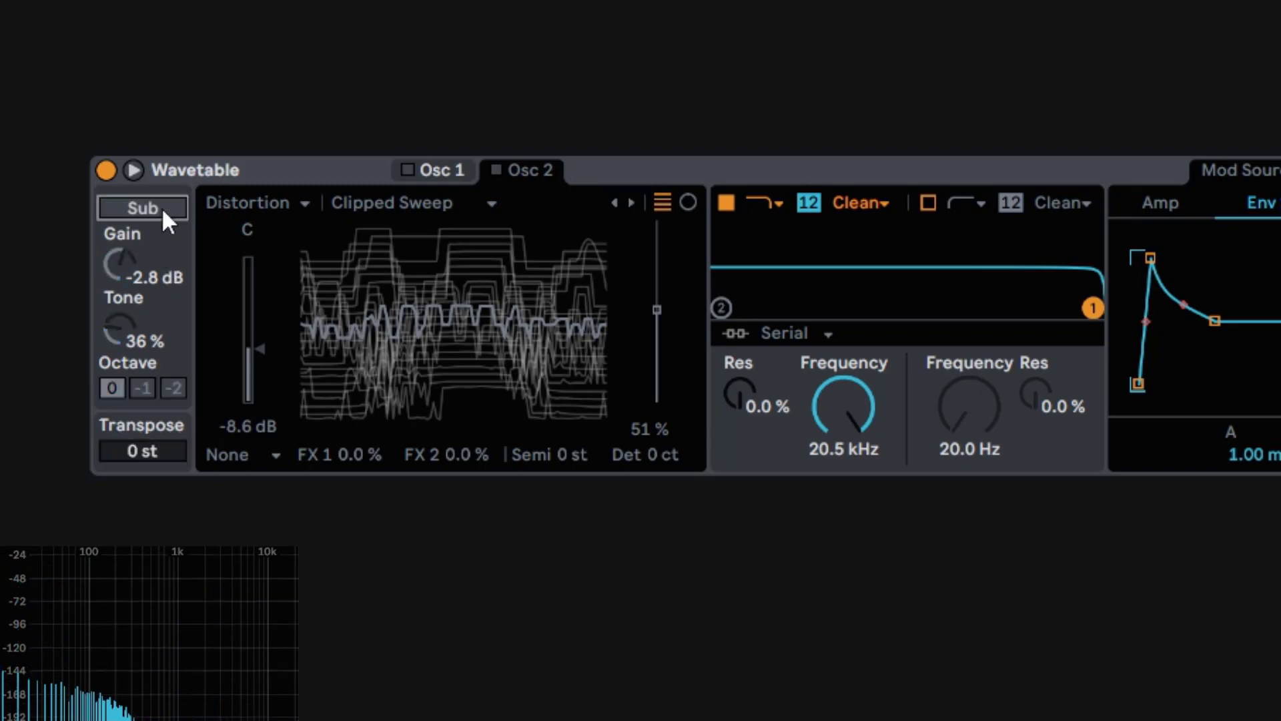
{"action": "left_click", "coordinate": [162, 209]}
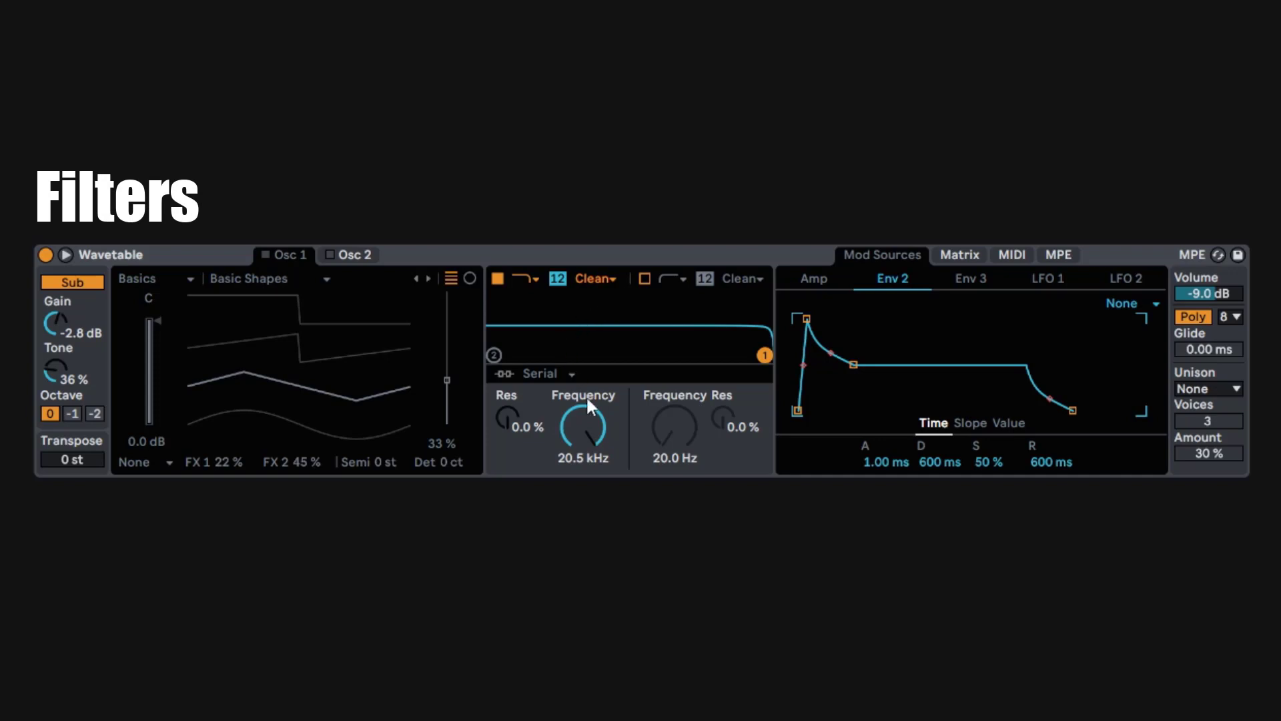
Step: Set filter 1's Frequency to 412 Hz and filter 2's to 1.46 kHz, and switch filter 1 off and on
{"action": "left_click_drag", "start_coordinate": [590, 409], "coordinate": [590, 467]}
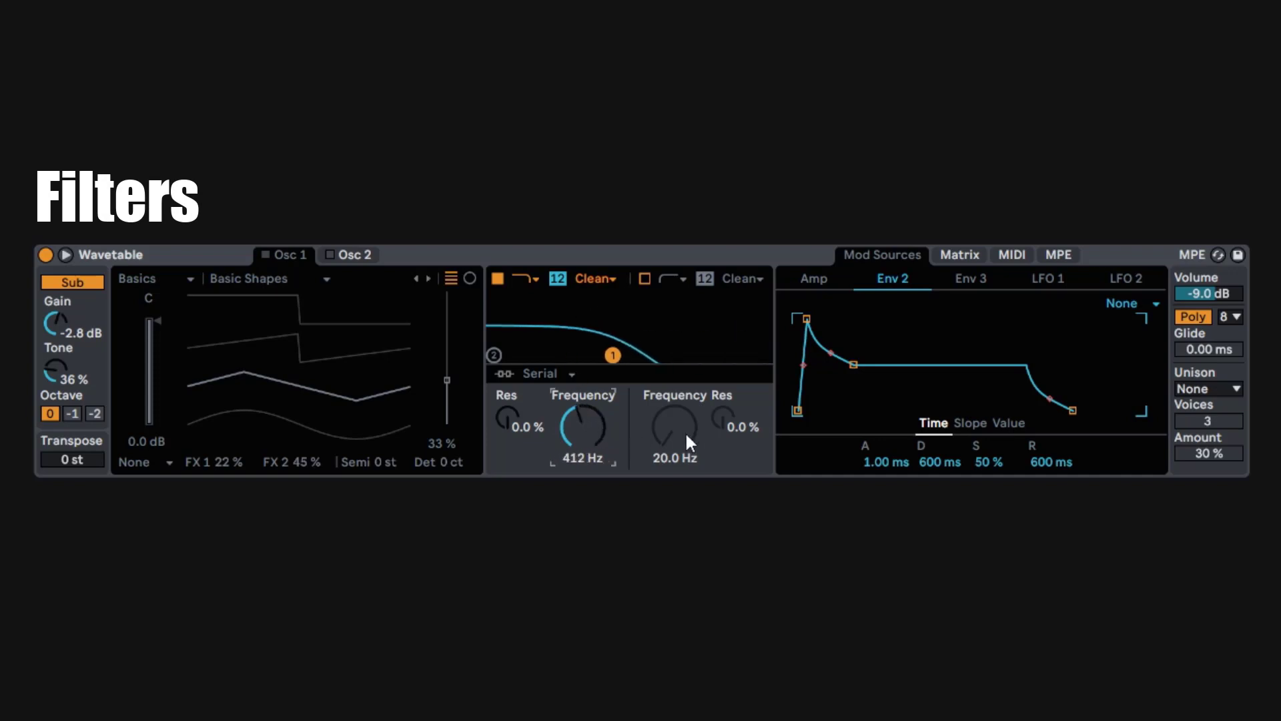
{"action": "mouse_move", "coordinate": [691, 444]}
{"action": "left_mouse_down"}
{"action": "mouse_move", "coordinate": [685, 413]}
{"action": "mouse_move", "coordinate": [680, 431]}
{"action": "left_mouse_up"}
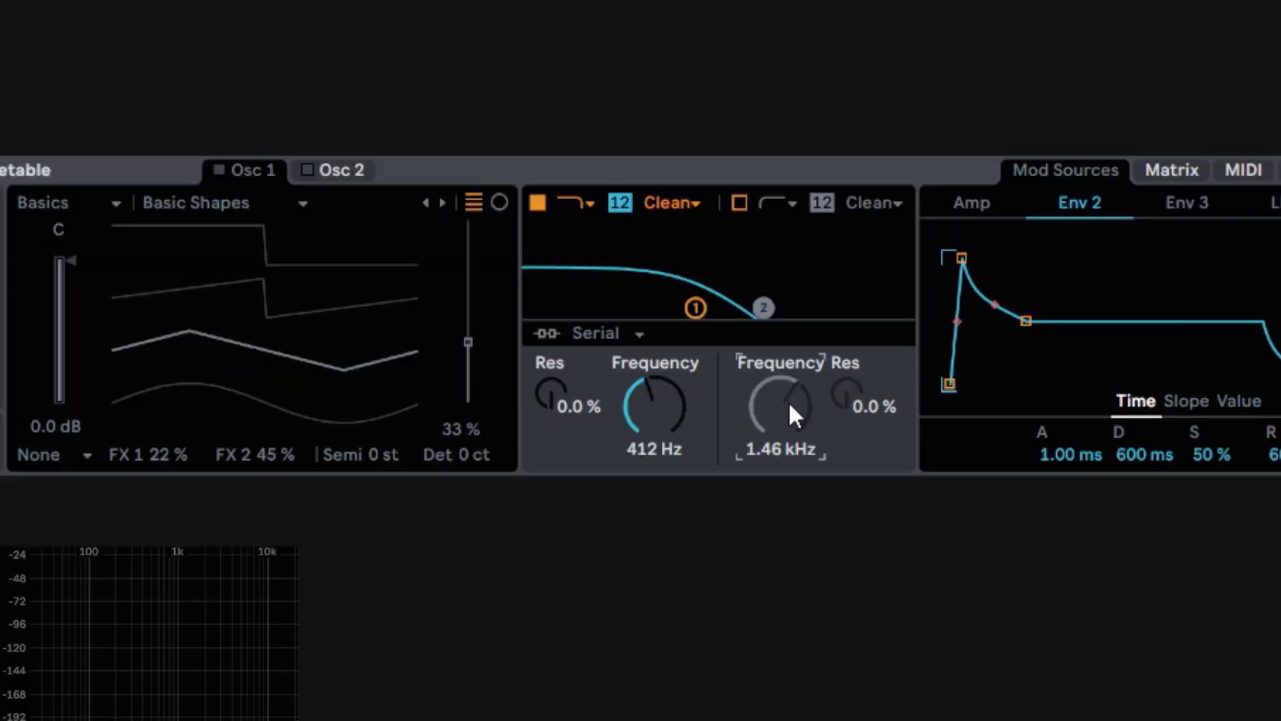
{"action": "left_click", "coordinate": [538, 202]}
{"action": "left_click", "coordinate": [538, 203]}
Step: Enable filter 2 at 66.6 Hz with 47% resonance and set filter 1 to 3.59 kHz with 55% resonance
{"action": "left_click", "coordinate": [737, 200]}
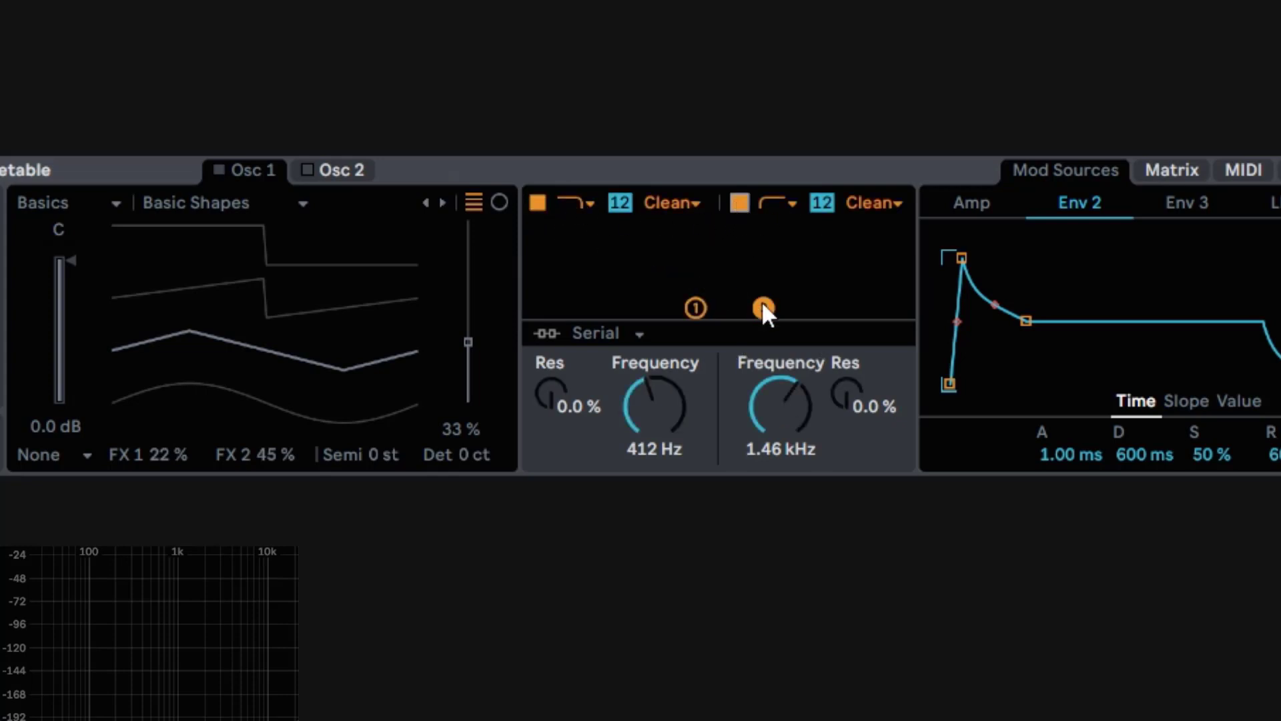
{"action": "mouse_move", "coordinate": [763, 308]}
{"action": "left_mouse_down"}
{"action": "mouse_move", "coordinate": [690, 274]}
{"action": "mouse_move", "coordinate": [597, 272]}
{"action": "left_mouse_up"}
{"action": "mouse_move", "coordinate": [695, 309]}
{"action": "left_mouse_down"}
{"action": "mouse_move", "coordinate": [798, 292]}
{"action": "mouse_move", "coordinate": [813, 272]}
{"action": "left_mouse_up"}
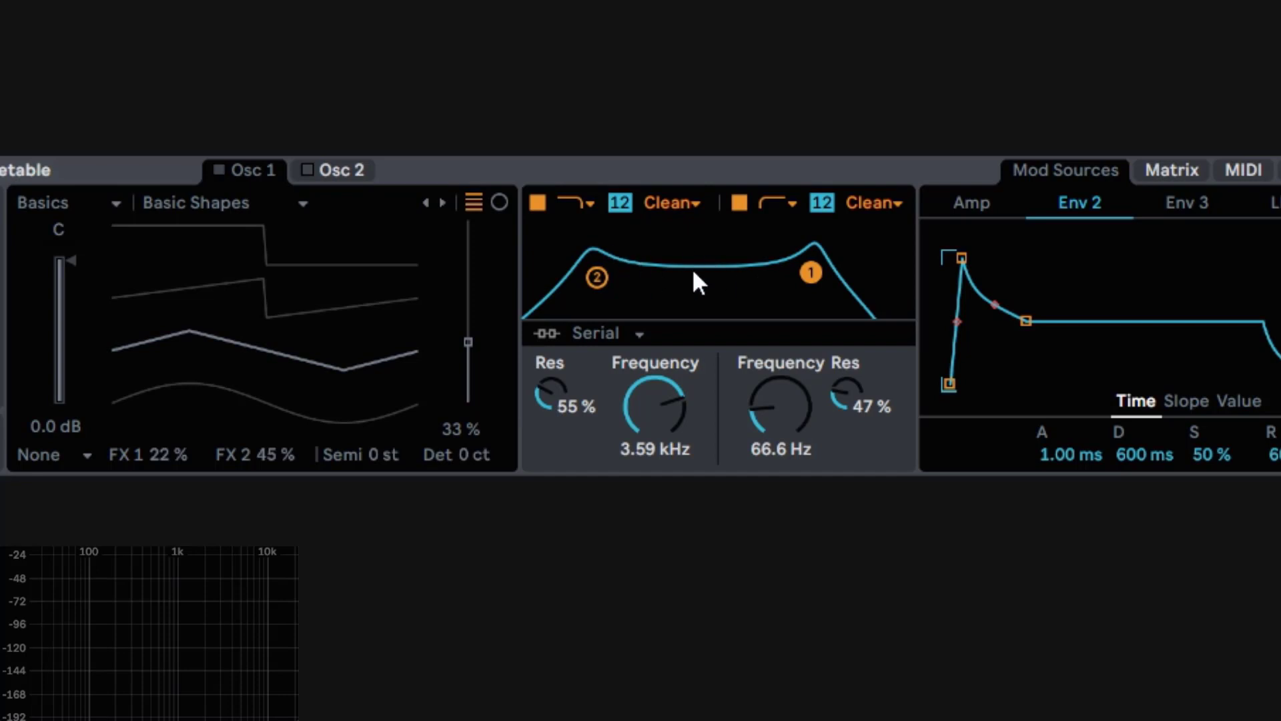
Step: Turn off filter 2 and lower filter 1 to 489 Hz with 0.0% resonance
{"action": "left_click", "coordinate": [738, 204]}
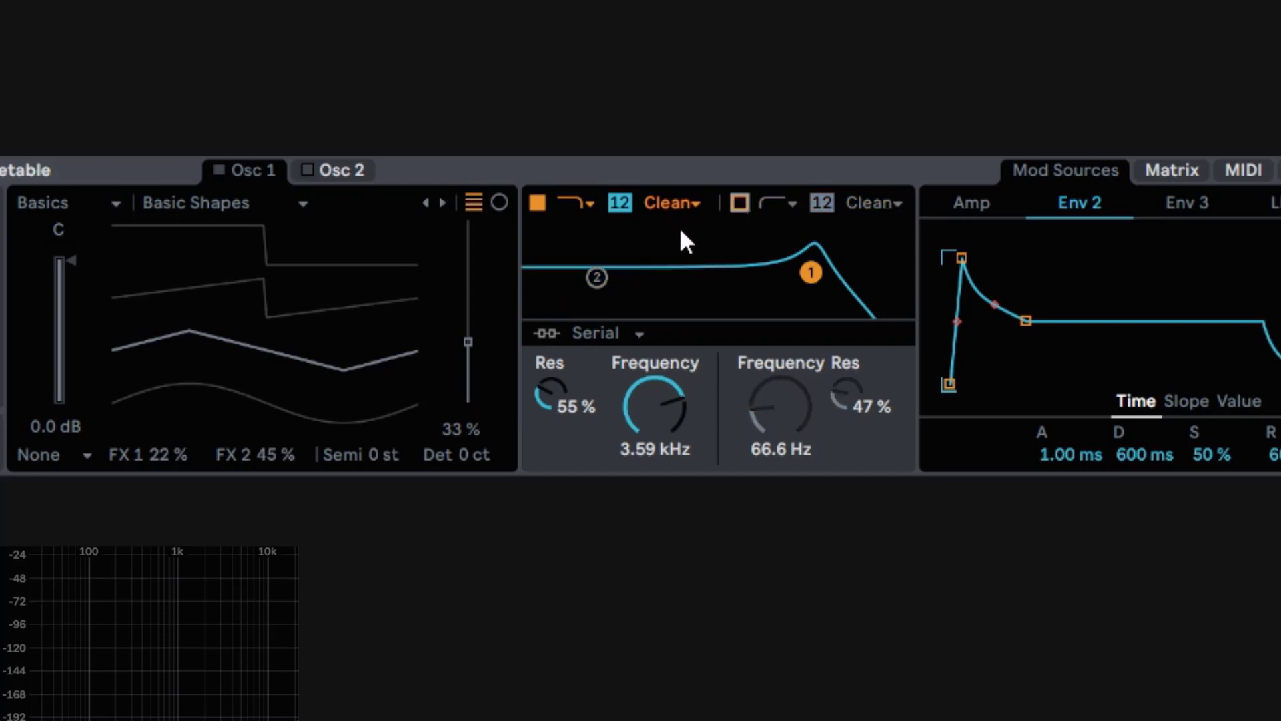
{"action": "mouse_move", "coordinate": [802, 275]}
{"action": "left_mouse_down"}
{"action": "mouse_move", "coordinate": [766, 306]}
{"action": "mouse_move", "coordinate": [678, 300]}
{"action": "mouse_move", "coordinate": [695, 310]}
{"action": "left_mouse_up"}
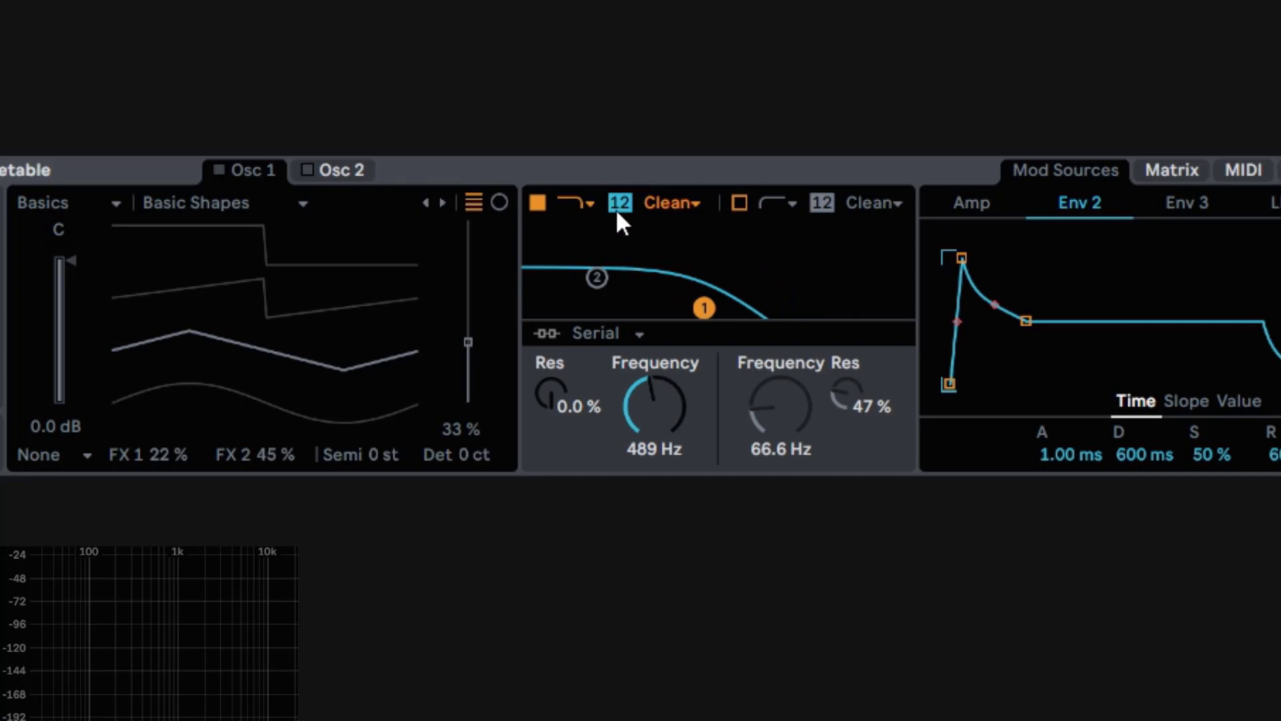
Step: Compare the high-pass, band-pass and notch types on filter 1
{"action": "left_click", "coordinate": [579, 203]}
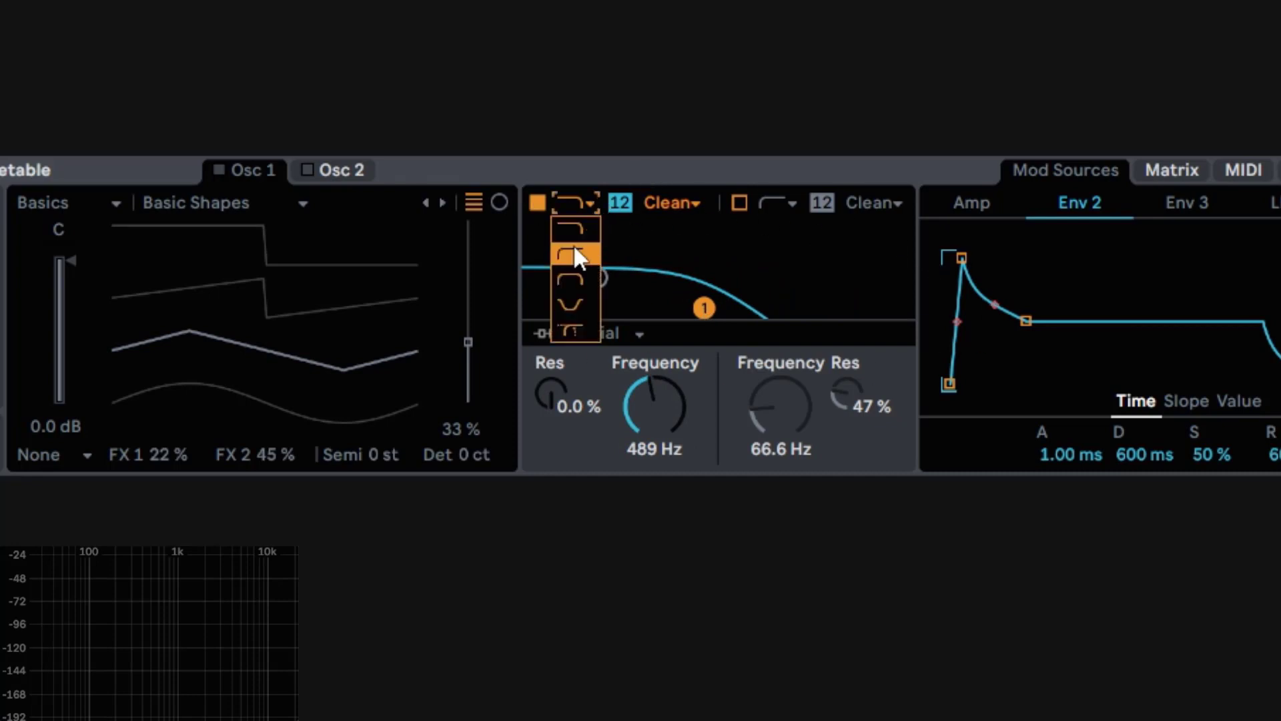
{"action": "left_click", "coordinate": [574, 252]}
{"action": "left_click", "coordinate": [583, 209]}
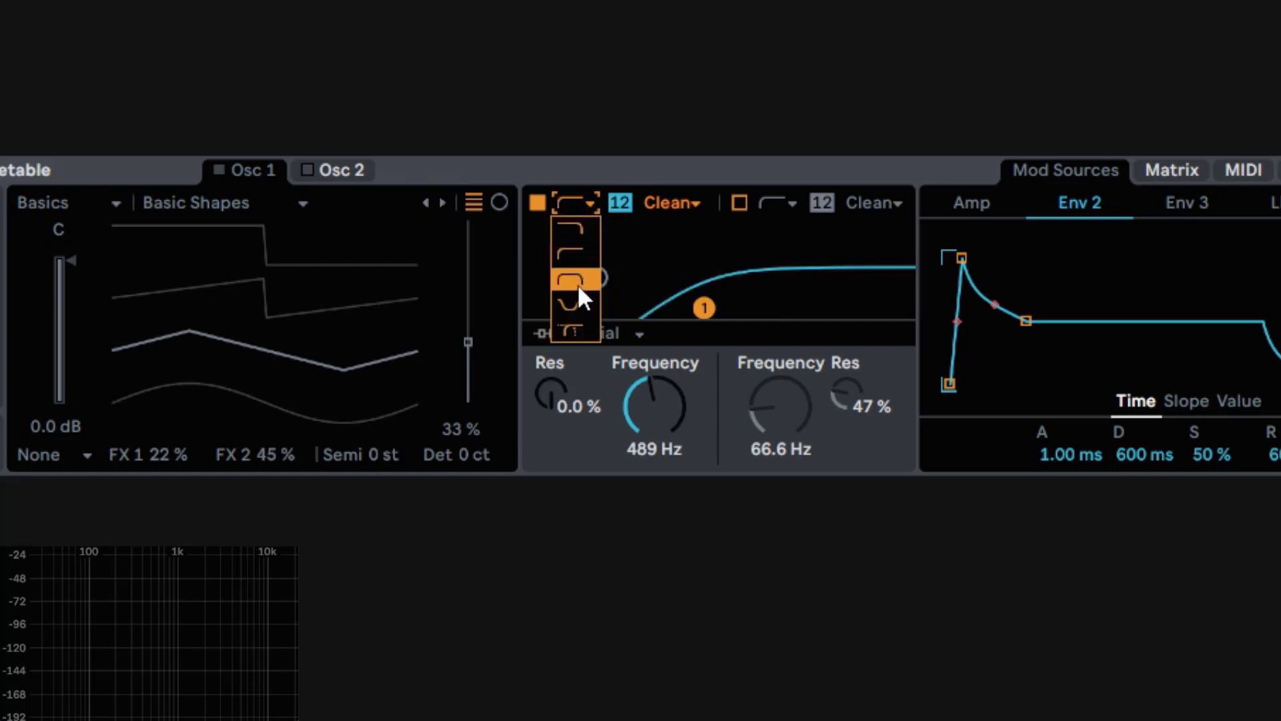
{"action": "left_click", "coordinate": [578, 284]}
{"action": "left_click", "coordinate": [579, 205]}
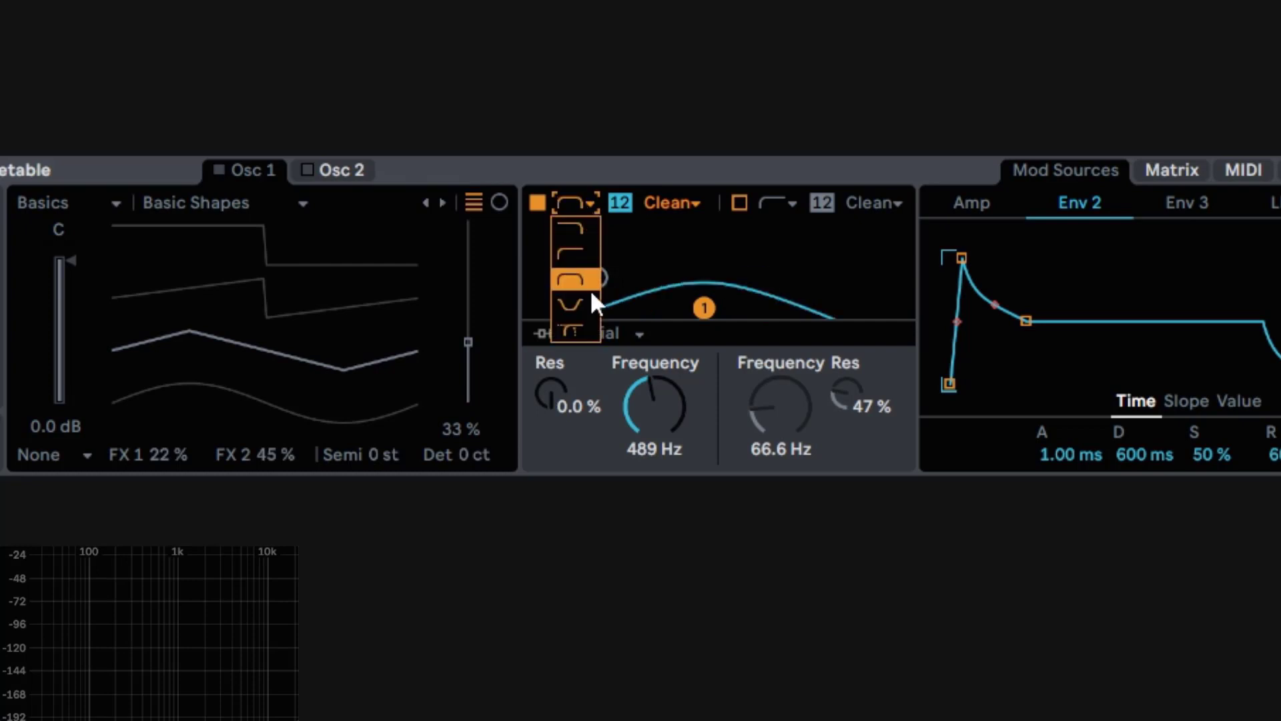
{"action": "left_click", "coordinate": [574, 305]}
Step: Try the Morph type on filter 1 at 591 Hz and 10% resonance, with Morph at 3 lp/bp
{"action": "left_click", "coordinate": [575, 204]}
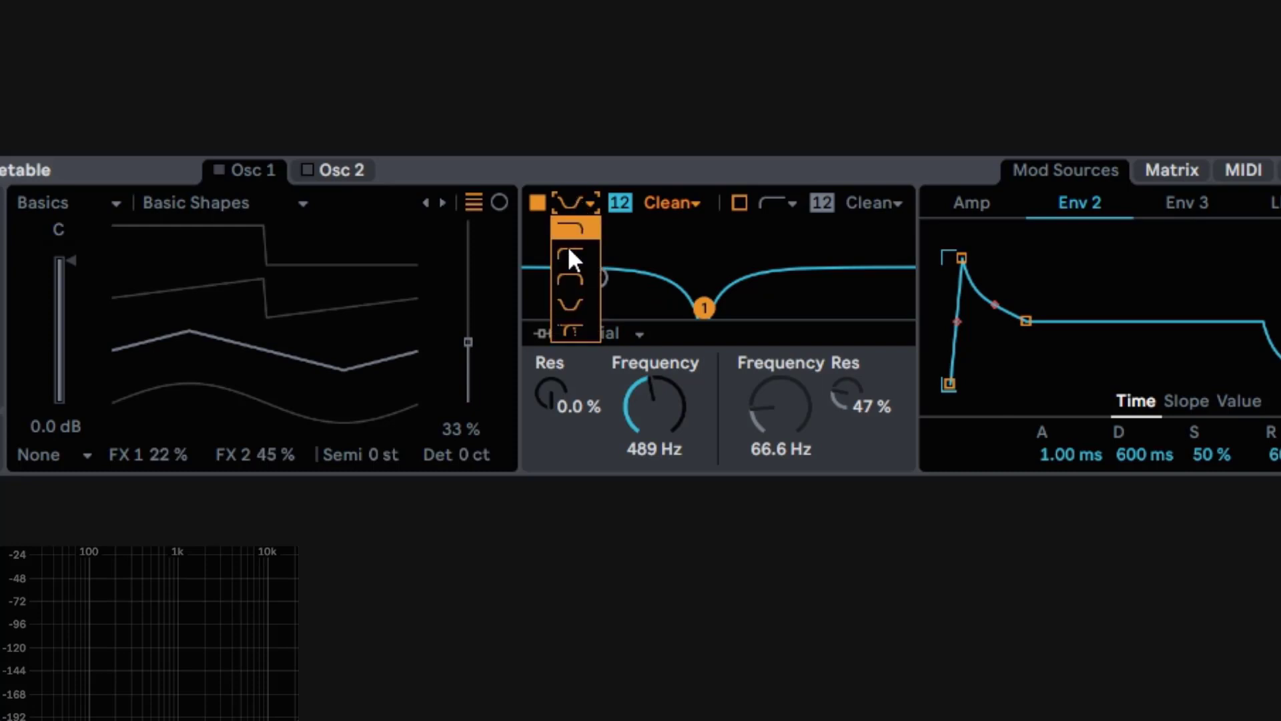
{"action": "left_click", "coordinate": [572, 330]}
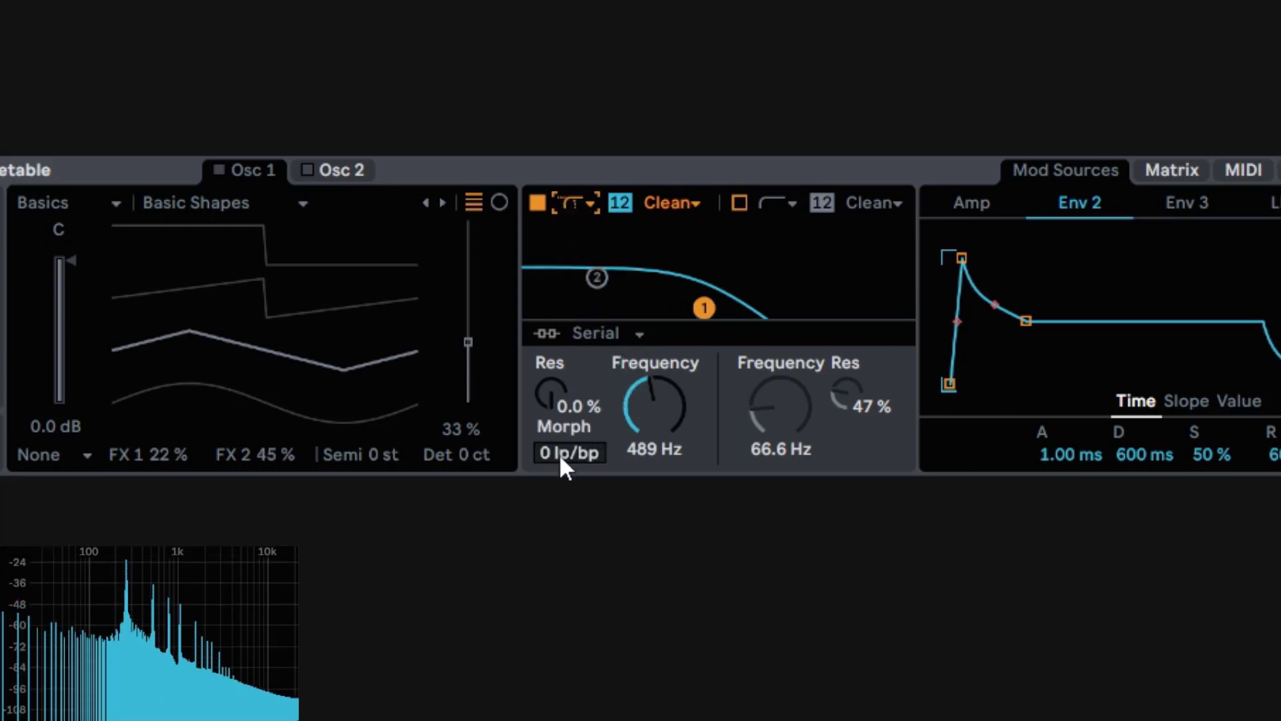
{"action": "left_click_drag", "start_coordinate": [704, 307], "coordinate": [714, 301]}
{"action": "mouse_move", "coordinate": [575, 459]}
{"action": "left_mouse_down"}
{"action": "mouse_move", "coordinate": [575, 167]}
{"action": "mouse_move", "coordinate": [580, 467]}
{"action": "left_mouse_up"}
Step: Return filter 1 to the low-pass type and change its slope to 24 dB
{"action": "left_click", "coordinate": [599, 208]}
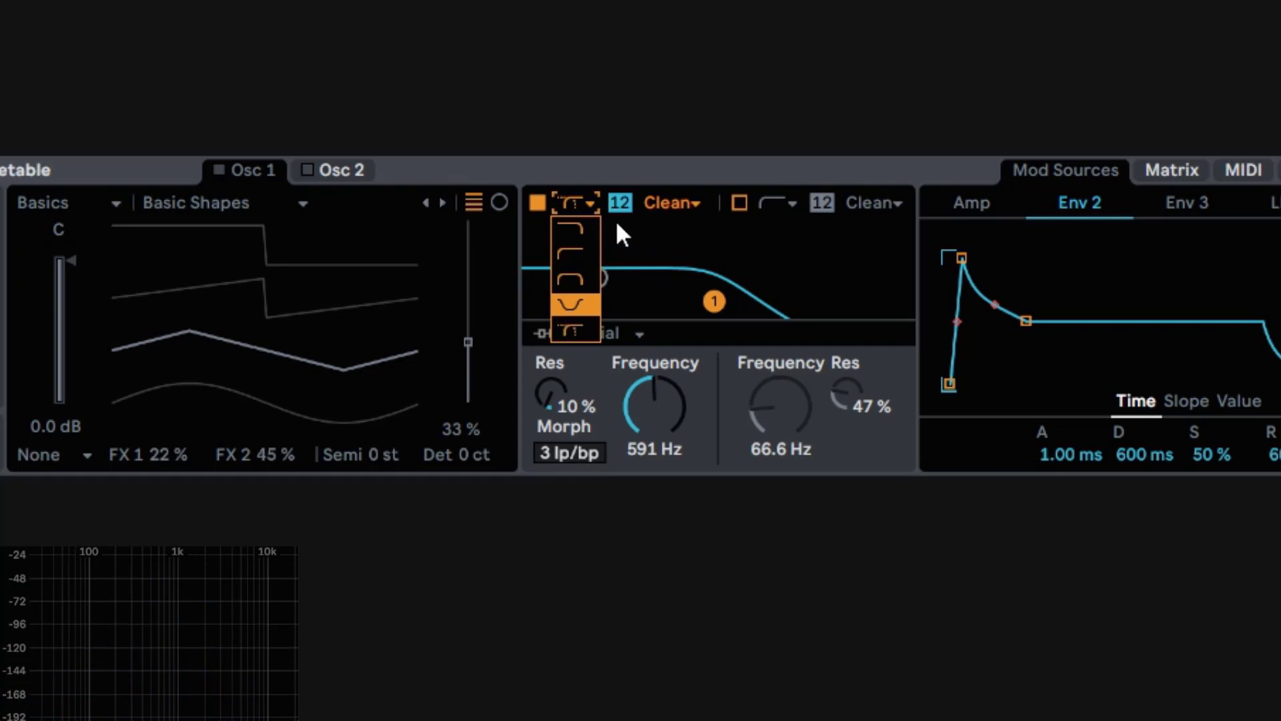
{"action": "left_click", "coordinate": [578, 228]}
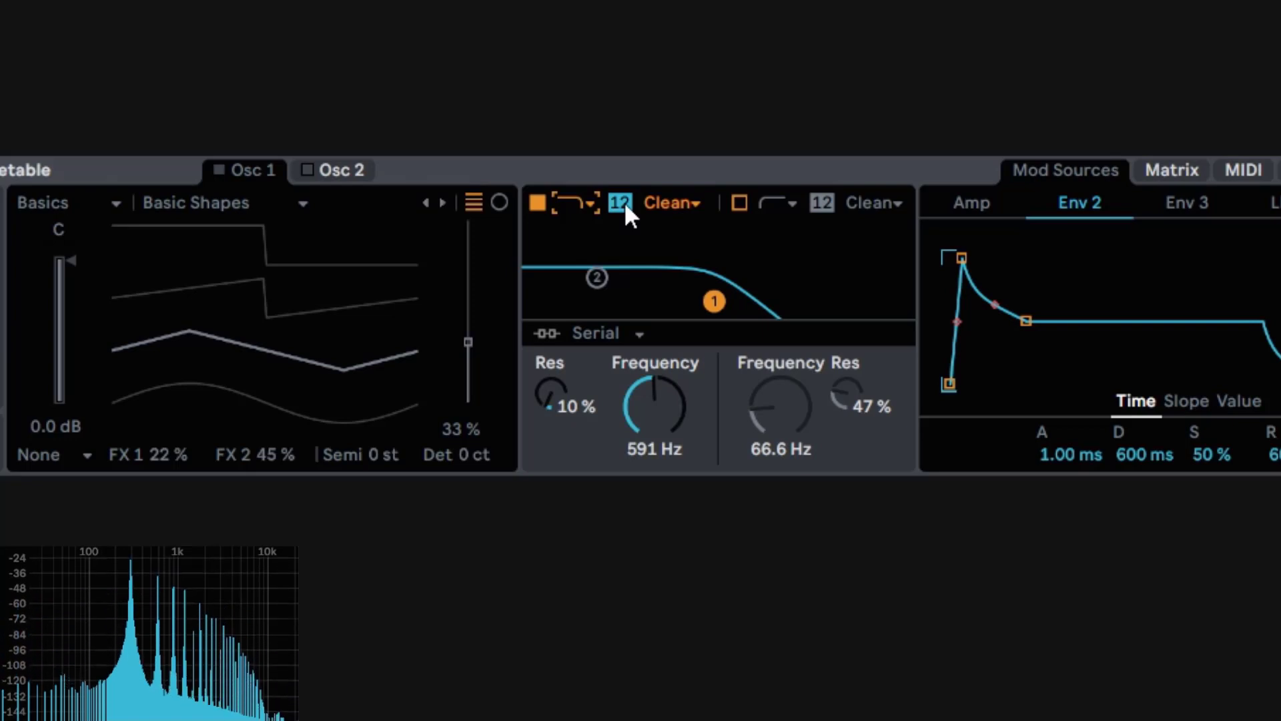
{"action": "left_click", "coordinate": [619, 202]}
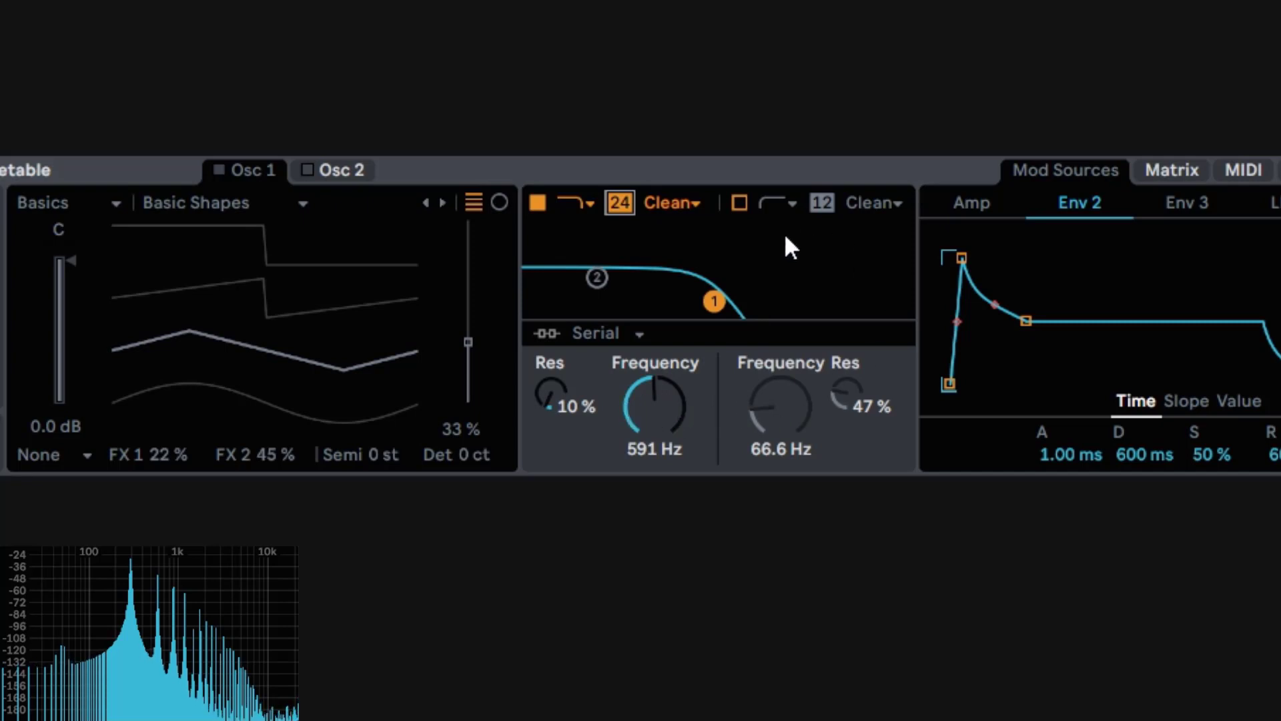
Step: Raise filter 1's Frequency to 1.11 kHz and reduce its resonance to 0.0%
{"action": "left_click_drag", "start_coordinate": [673, 383], "coordinate": [673, 346]}
{"action": "mouse_move", "coordinate": [654, 406]}
{"action": "left_mouse_down"}
{"action": "mouse_move", "coordinate": [655, 366]}
{"action": "mouse_move", "coordinate": [654, 382]}
{"action": "left_mouse_up"}
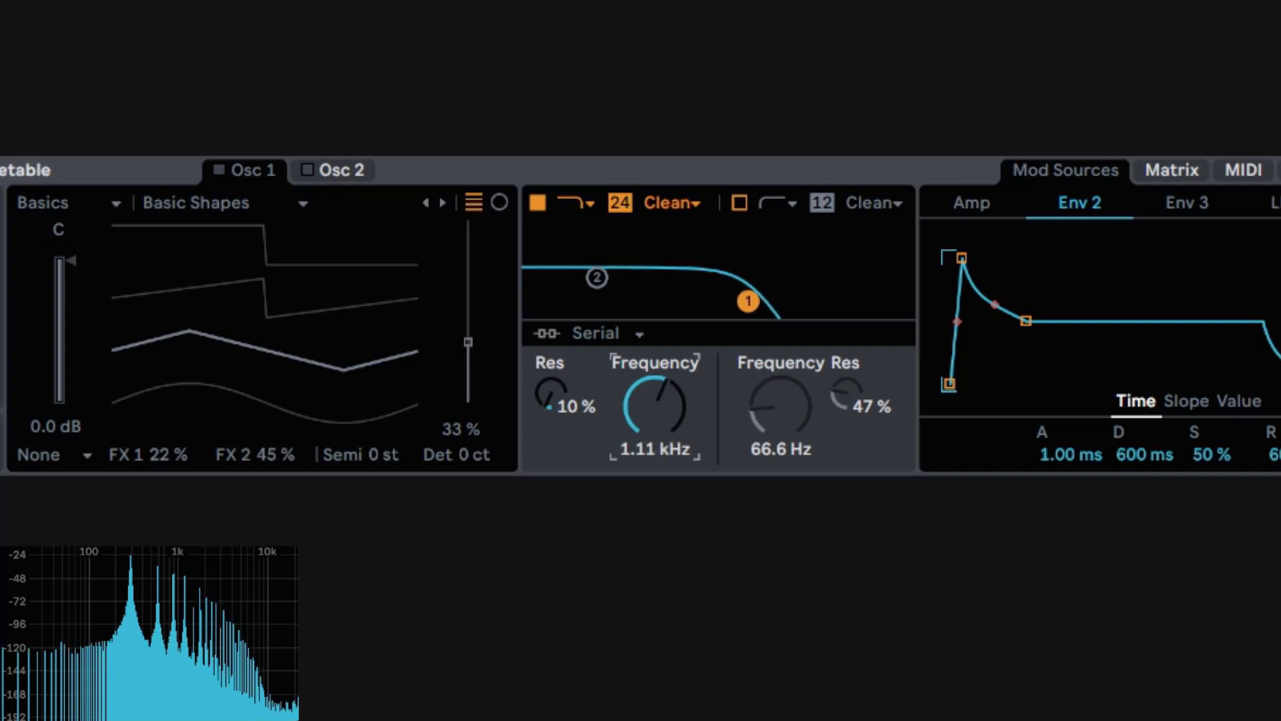
{"action": "left_click_drag", "start_coordinate": [557, 392], "coordinate": [543, 433]}
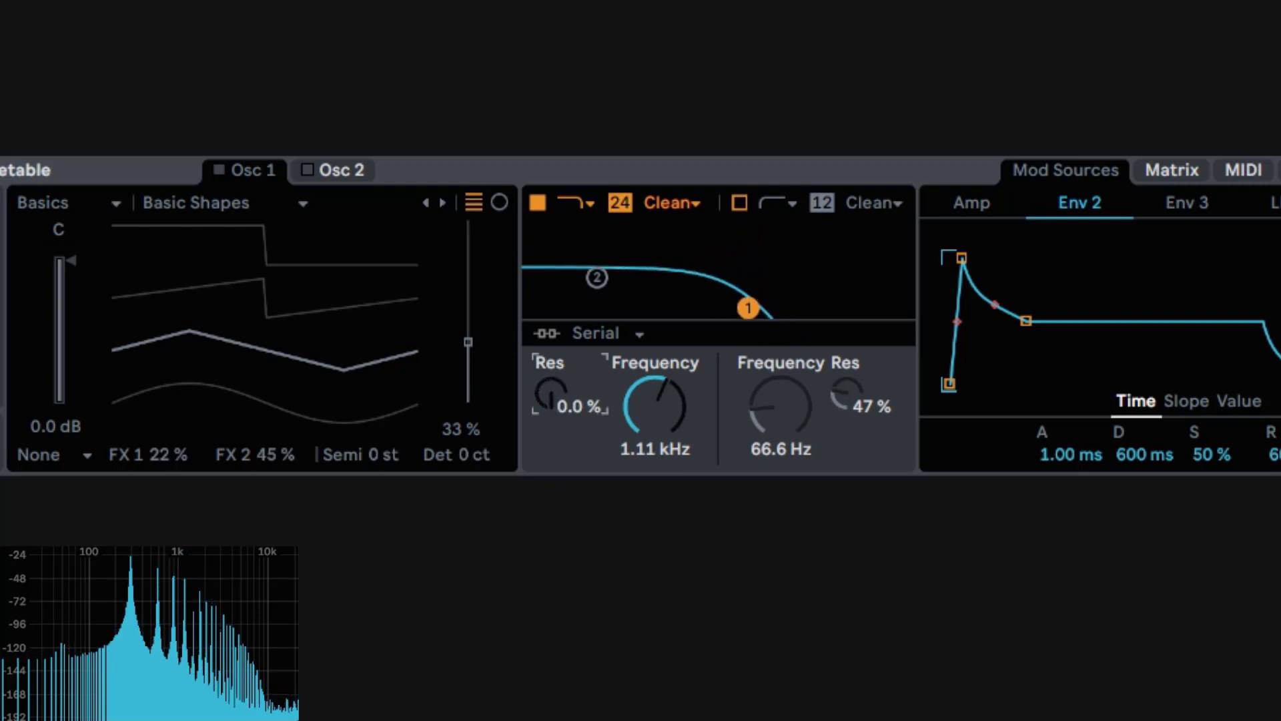
Step: Review the circuit types available for filter 1, keeping Clean selected
{"action": "left_click", "coordinate": [694, 201]}
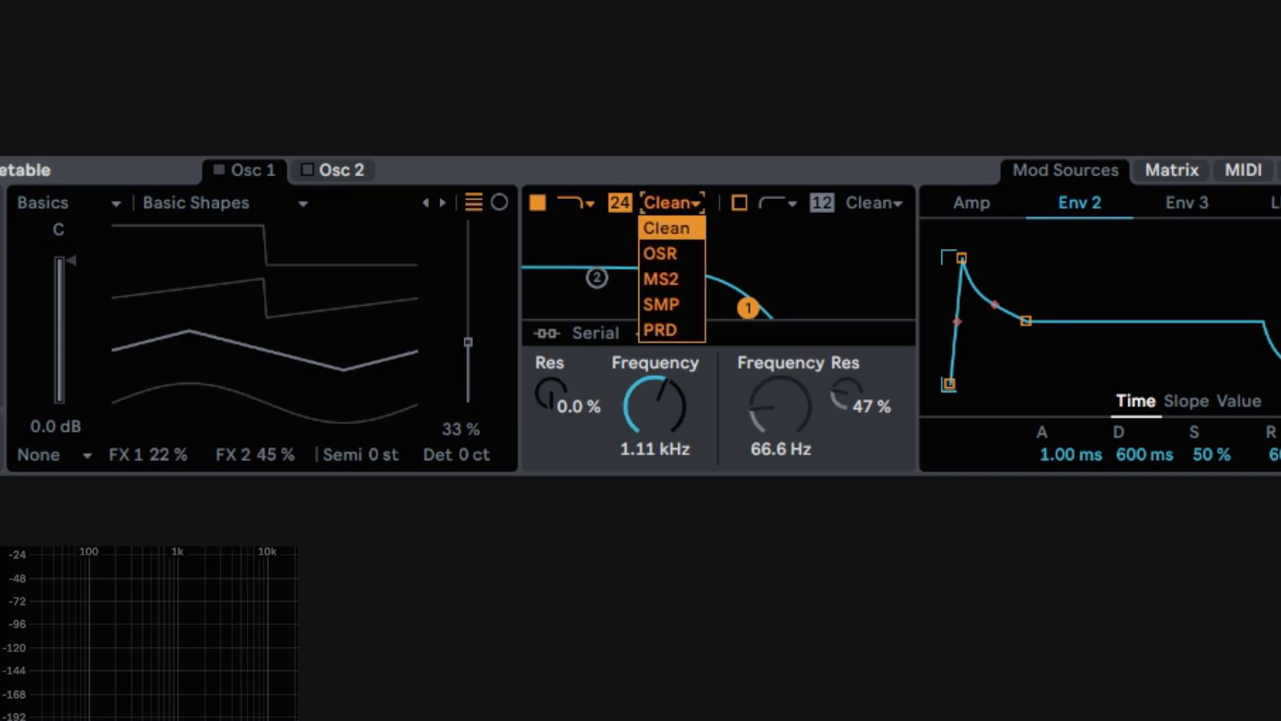
{"action": "left_click", "coordinate": [666, 225]}
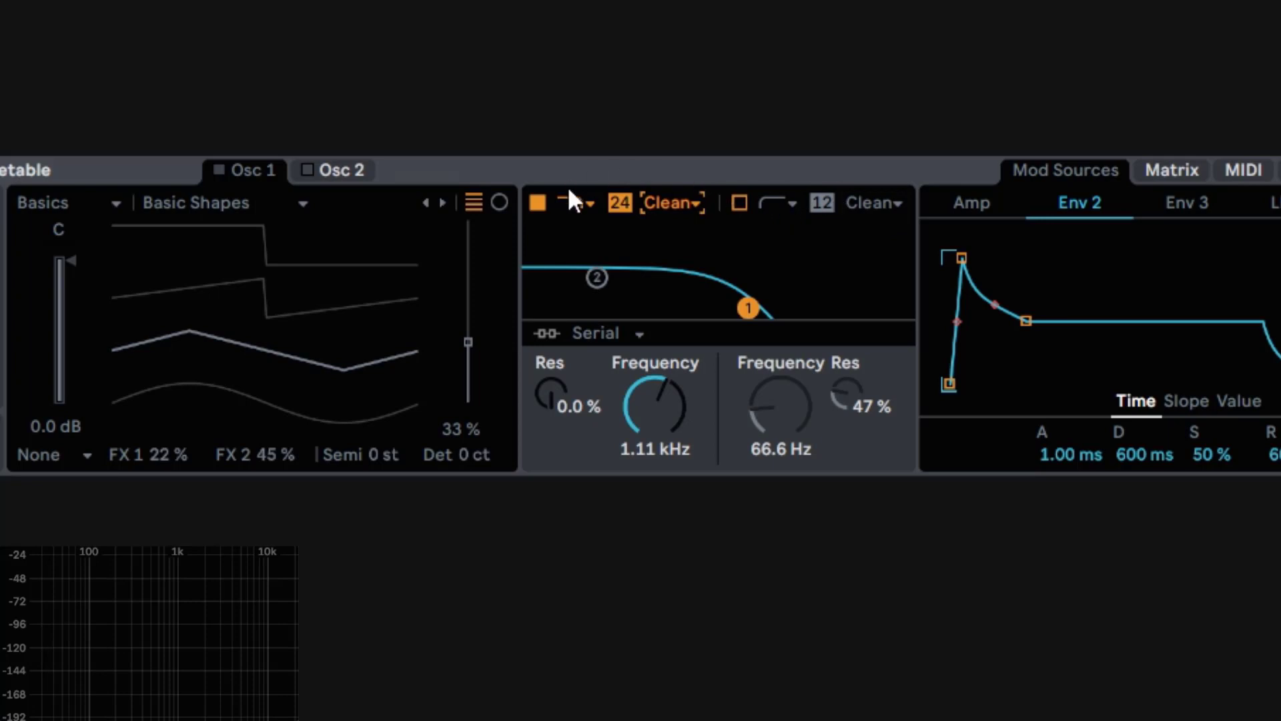
{"action": "left_click", "coordinate": [682, 203]}
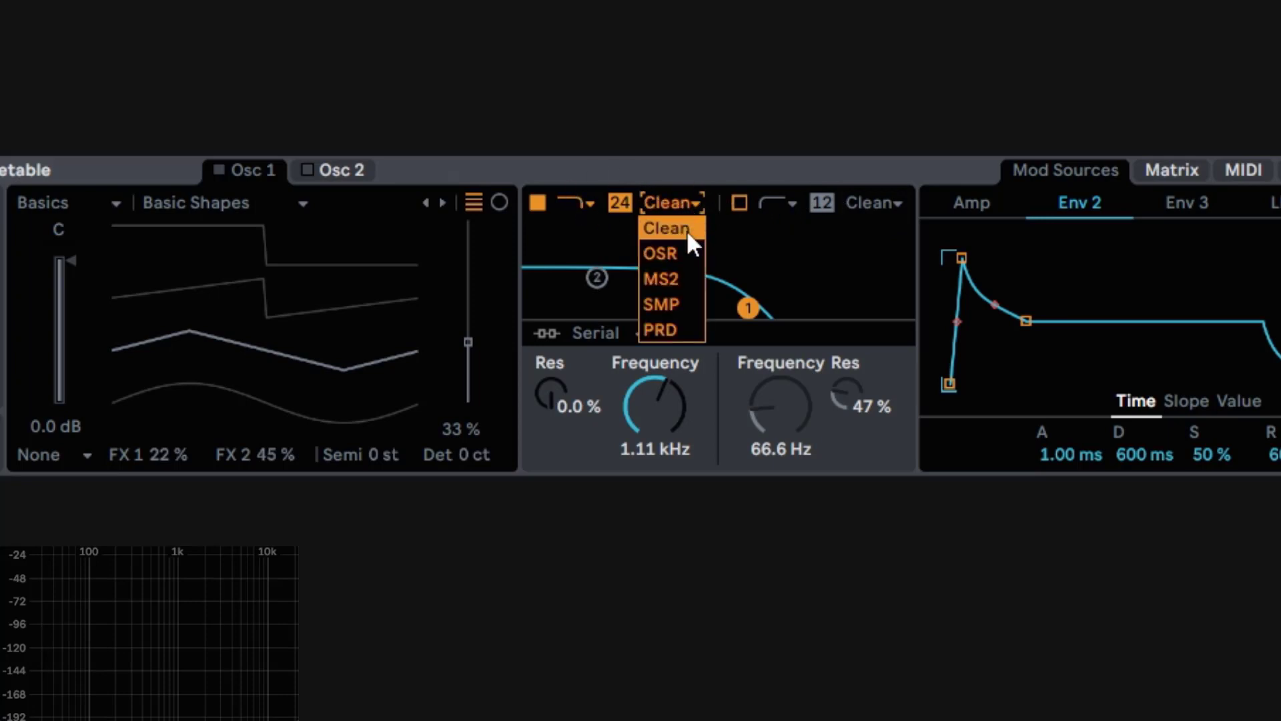
{"action": "left_click", "coordinate": [688, 234]}
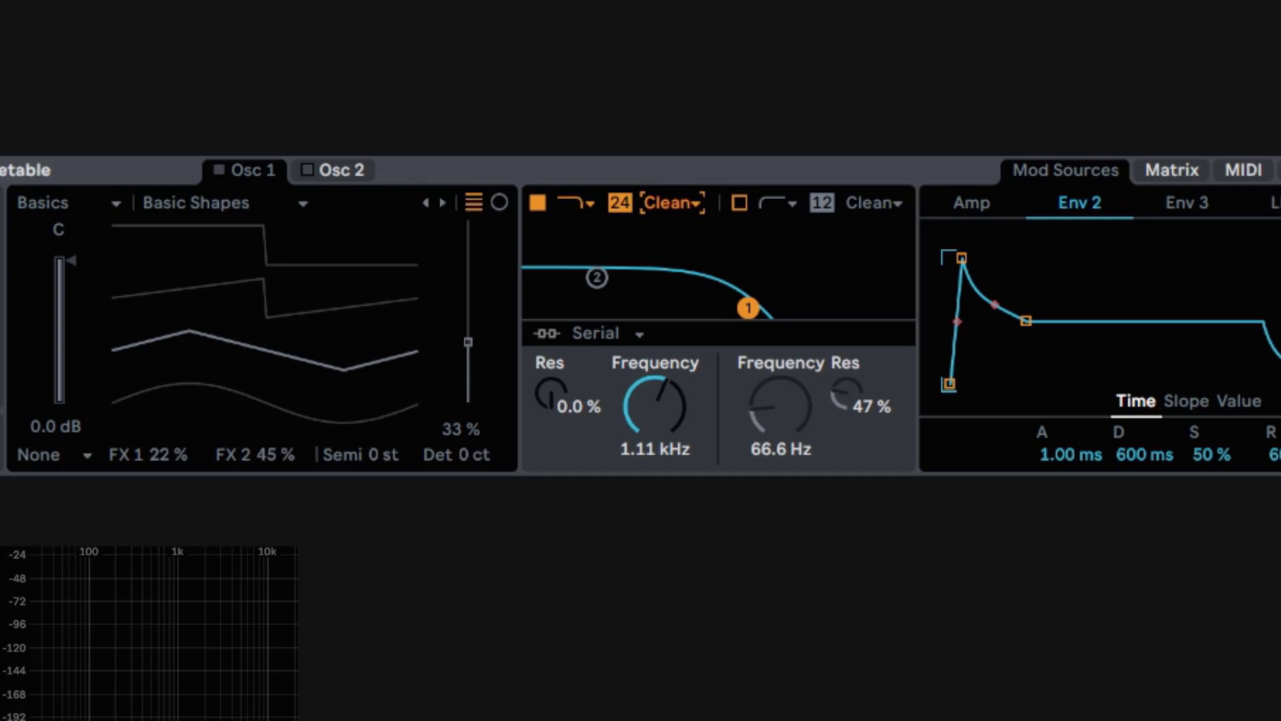
Step: Switch filter 1 to the OSR circuit, raise its resonance to 125% and sweep its Frequency, ending at 1.92 kHz
{"action": "left_click", "coordinate": [688, 201]}
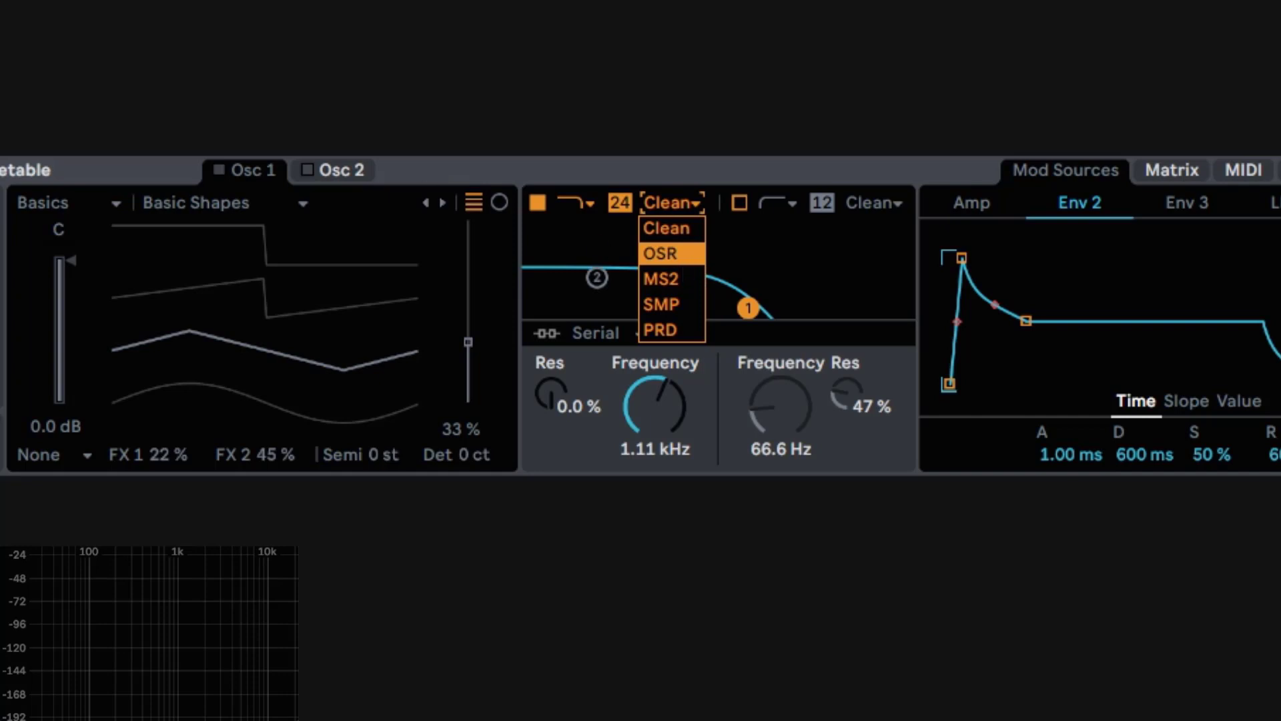
{"action": "left_click", "coordinate": [671, 253]}
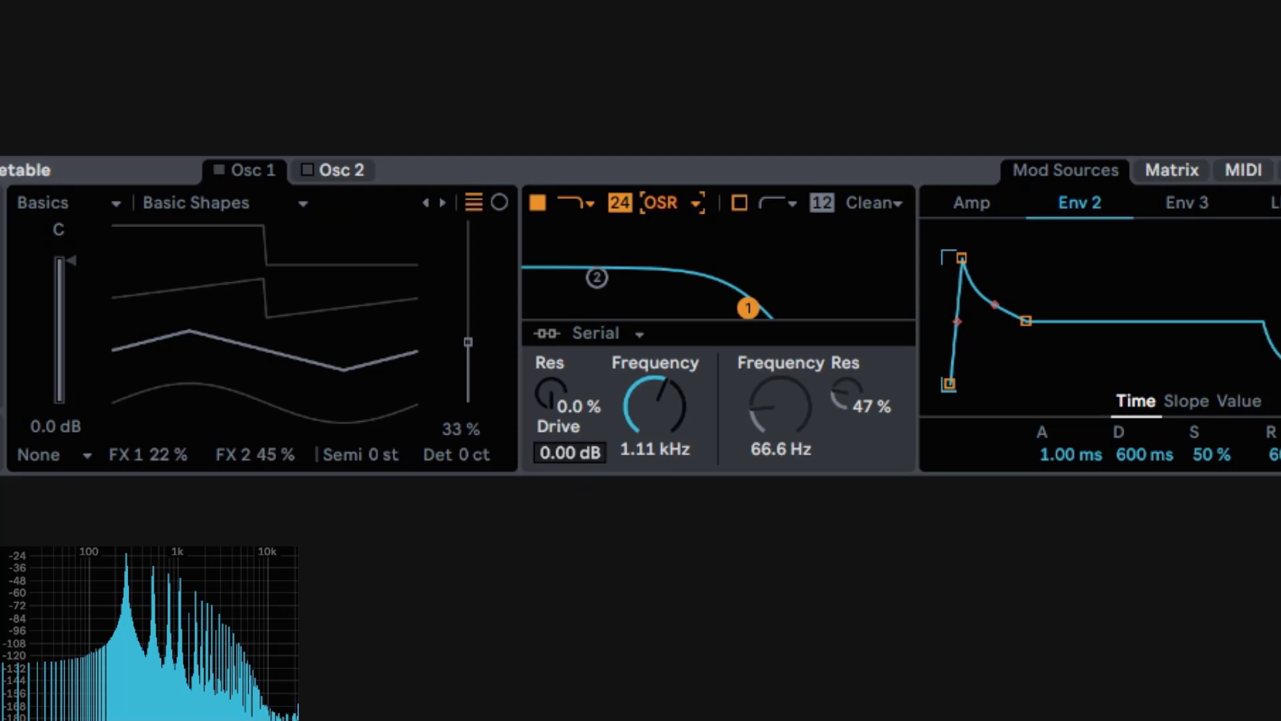
{"action": "left_click_drag", "start_coordinate": [556, 391], "coordinate": [555, 257]}
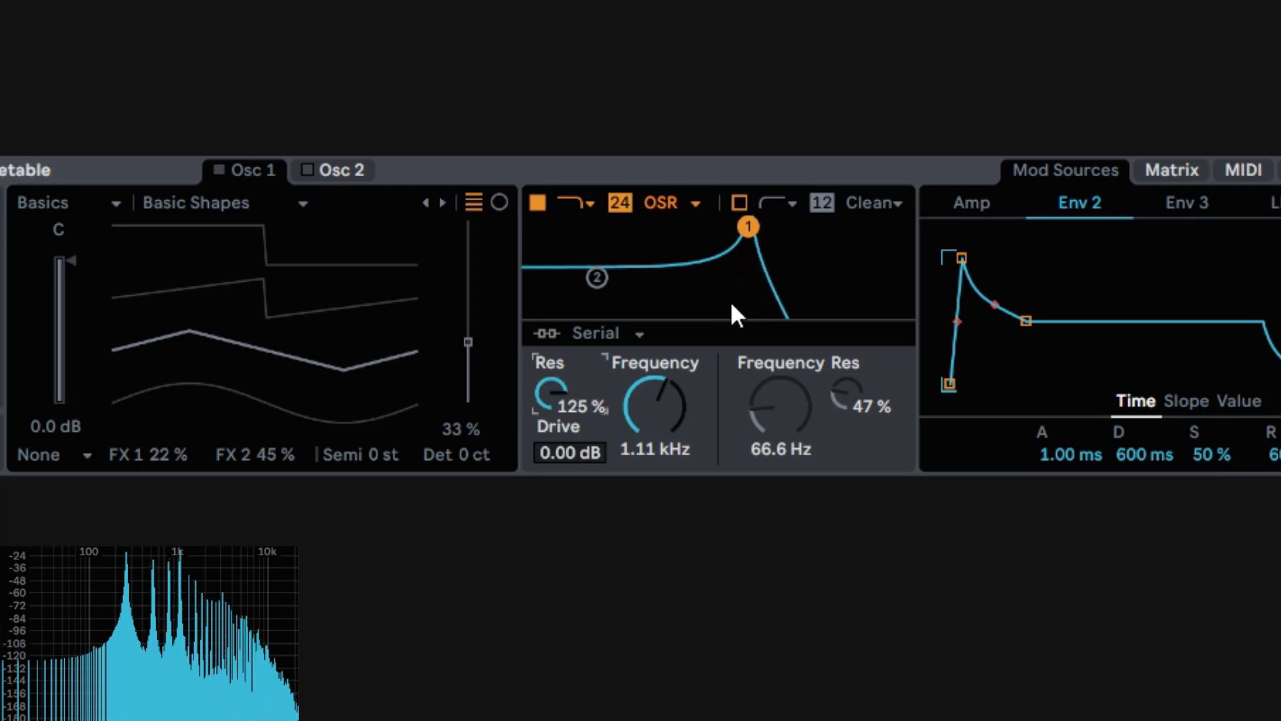
{"action": "mouse_move", "coordinate": [730, 300]}
{"action": "left_mouse_down"}
{"action": "mouse_move", "coordinate": [656, 300]}
{"action": "mouse_move", "coordinate": [723, 300]}
{"action": "left_mouse_up"}
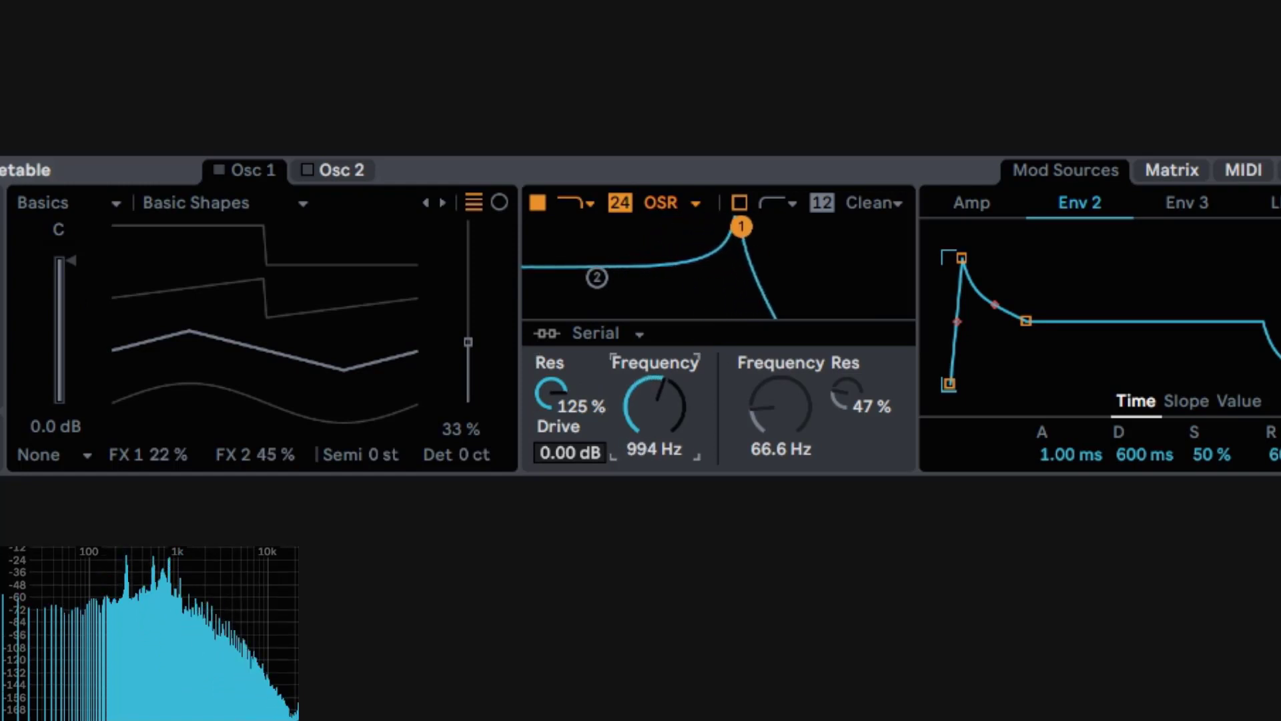
{"action": "left_click_drag", "start_coordinate": [741, 226], "coordinate": [776, 227]}
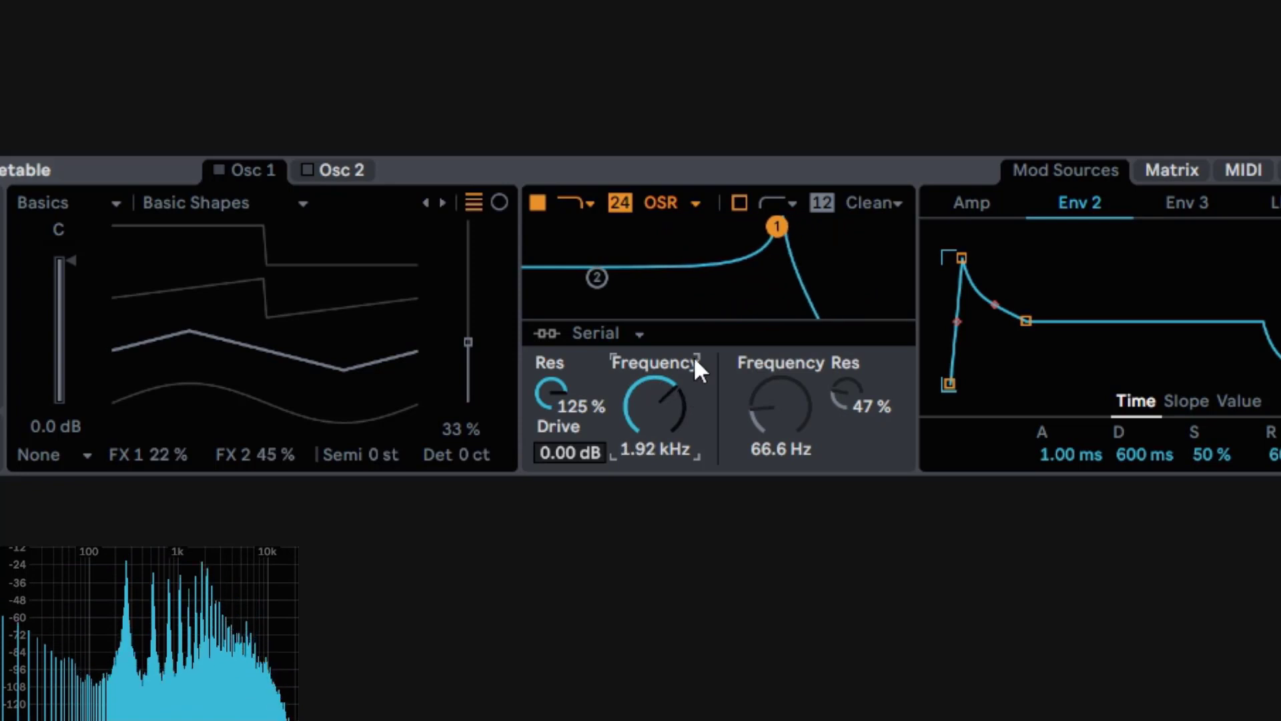
Step: Switch filter 1's circuit back to Clean to compare it with OSR at the same settings
{"action": "left_click", "coordinate": [692, 199]}
{"action": "left_click", "coordinate": [690, 222]}
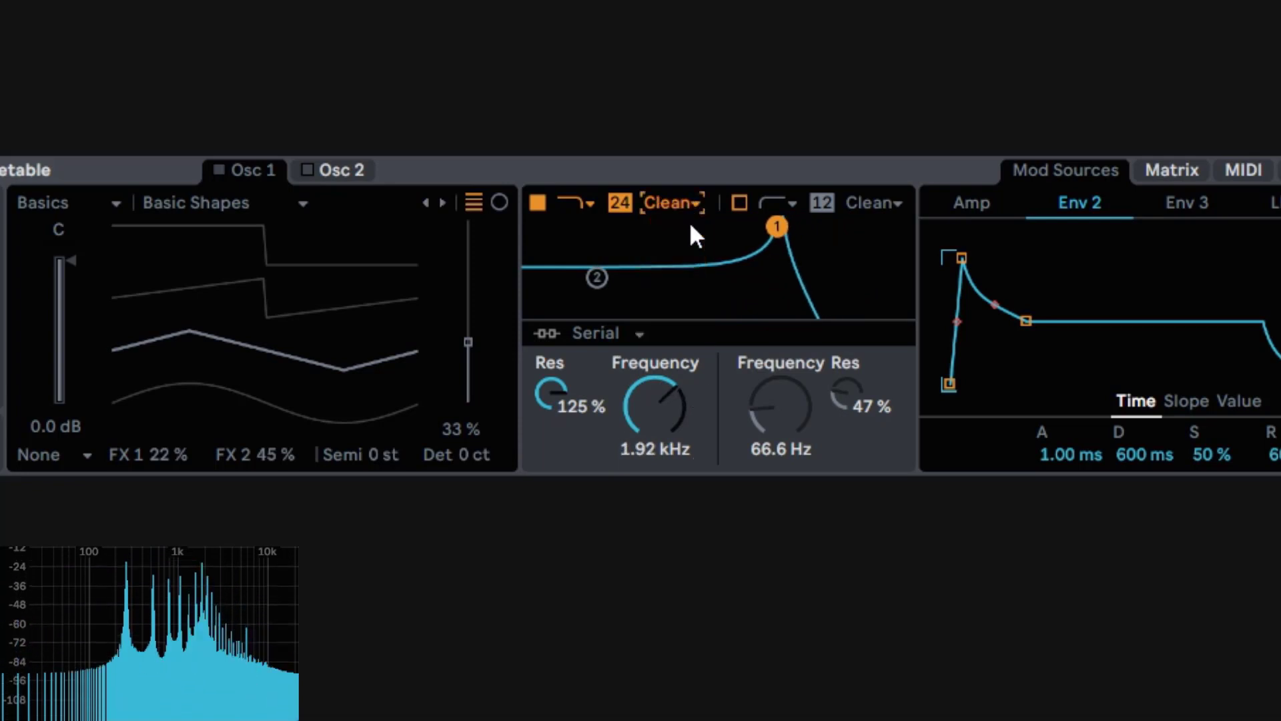
Step: Switch filter 1 back to the OSR circuit and reset its resonance to 0.0%
{"action": "mouse_move", "coordinate": [651, 391]}
{"action": "left_mouse_down"}
{"action": "mouse_move", "coordinate": [651, 418]}
{"action": "mouse_move", "coordinate": [651, 374]}
{"action": "mouse_move", "coordinate": [651, 415]}
{"action": "mouse_move", "coordinate": [663, 411]}
{"action": "mouse_move", "coordinate": [663, 353]}
{"action": "mouse_move", "coordinate": [663, 396]}
{"action": "mouse_move", "coordinate": [663, 376]}
{"action": "left_mouse_up"}
{"action": "left_click", "coordinate": [659, 202]}
{"action": "left_click", "coordinate": [678, 252]}
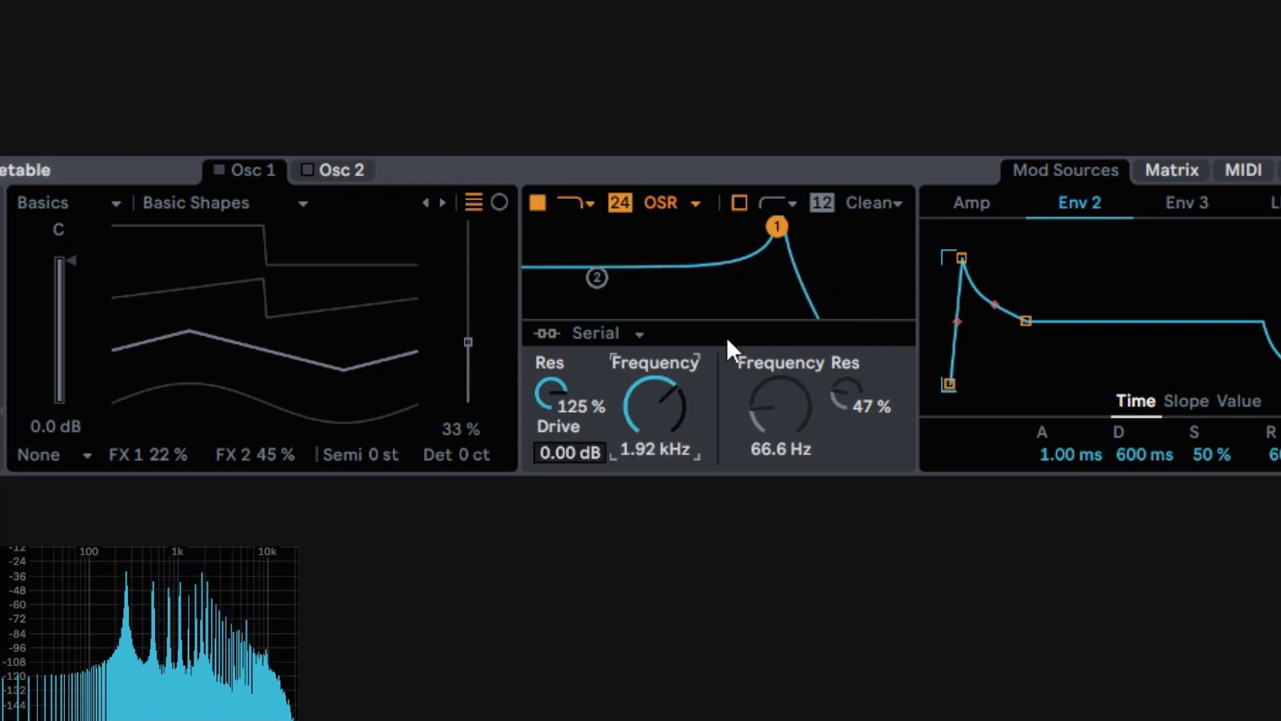
{"action": "double_click", "coordinate": [555, 391]}
Step: Switch filter 1 to the MS2 circuit and sweep its resonance and Frequency, ending at 97% and 1.54 kHz
{"action": "left_click", "coordinate": [679, 194]}
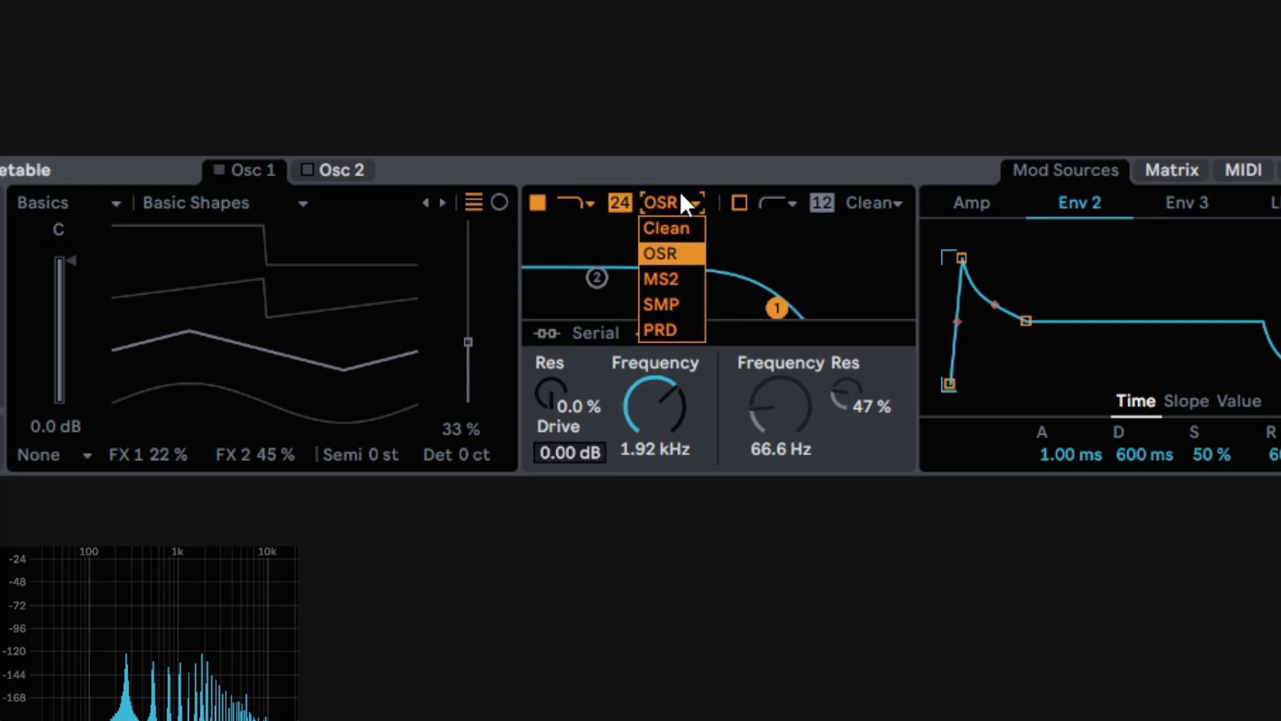
{"action": "left_click", "coordinate": [662, 278]}
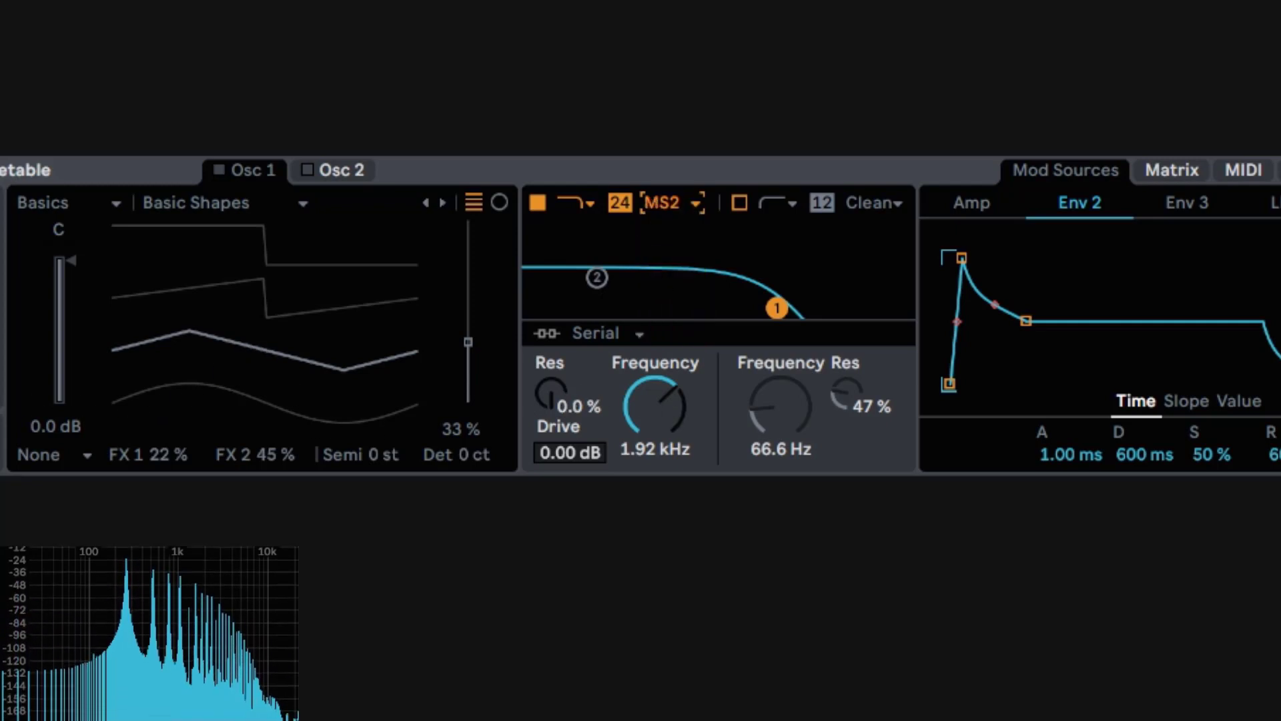
{"action": "left_click_drag", "start_coordinate": [551, 395], "coordinate": [551, 353]}
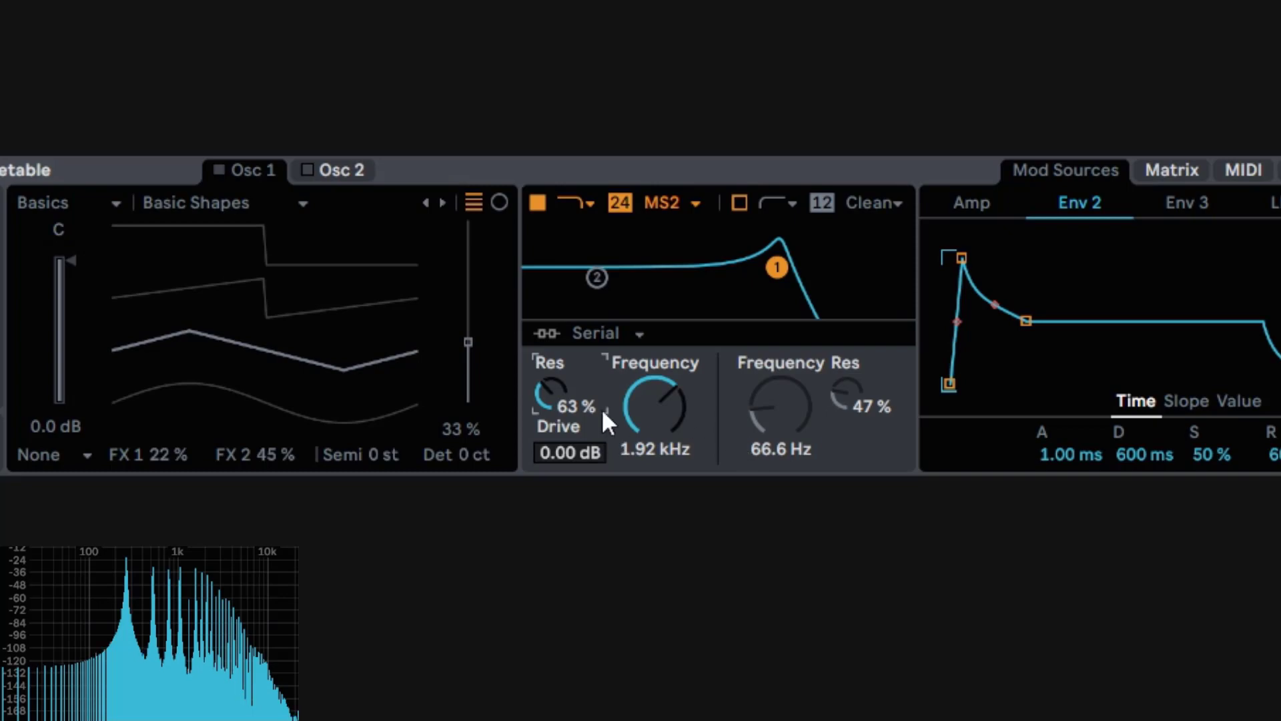
{"action": "left_click_drag", "start_coordinate": [603, 411], "coordinate": [647, 377]}
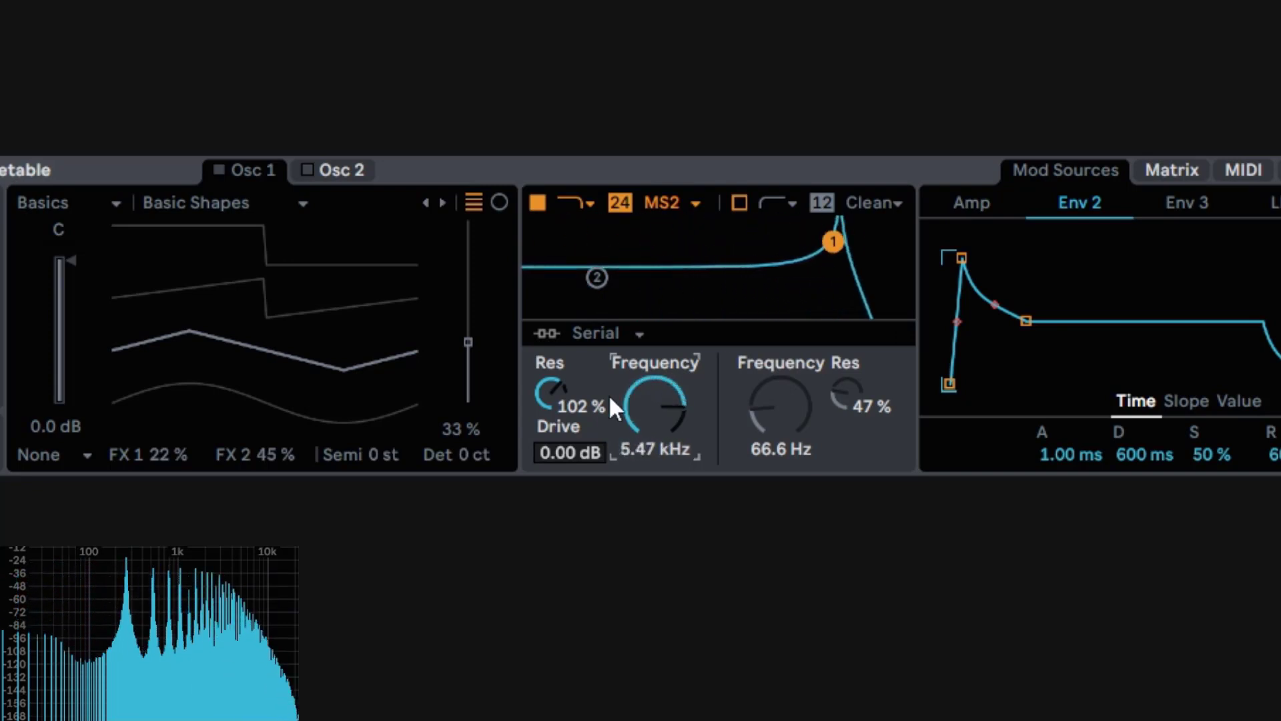
{"action": "left_click_drag", "start_coordinate": [555, 392], "coordinate": [555, 348]}
{"action": "left_click_drag", "start_coordinate": [648, 395], "coordinate": [564, 471]}
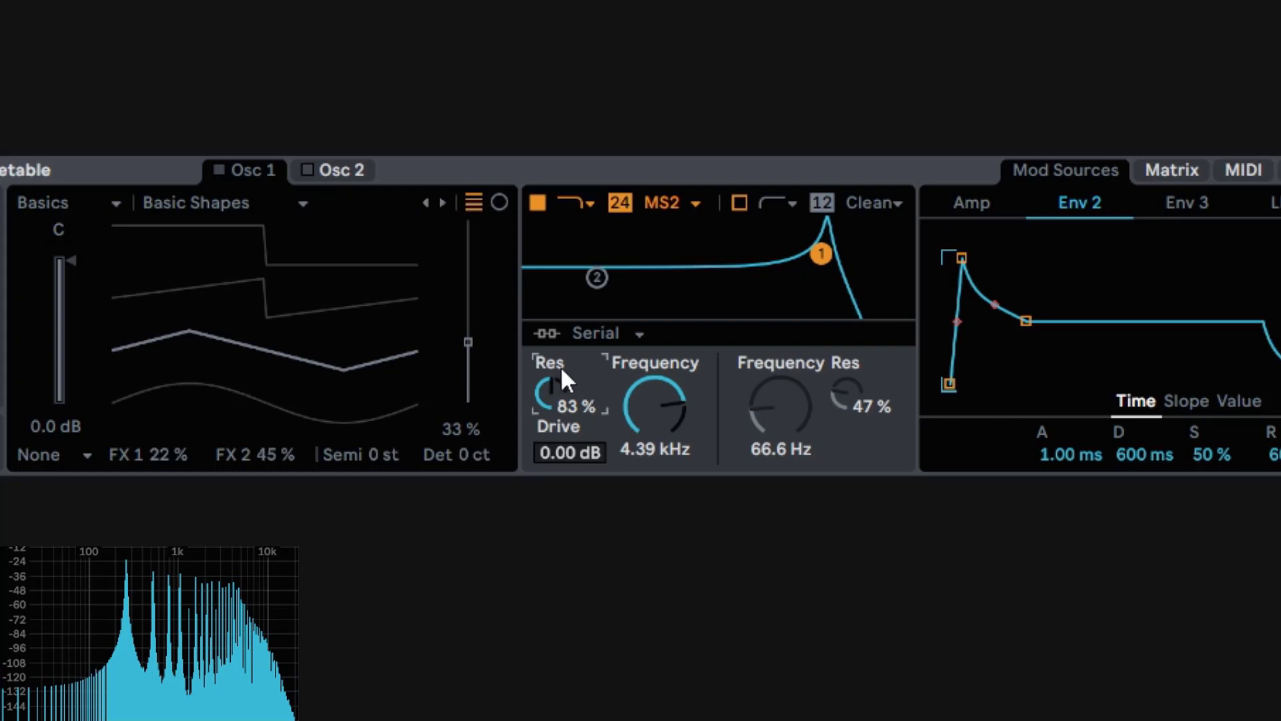
{"action": "left_click_drag", "start_coordinate": [646, 400], "coordinate": [583, 345]}
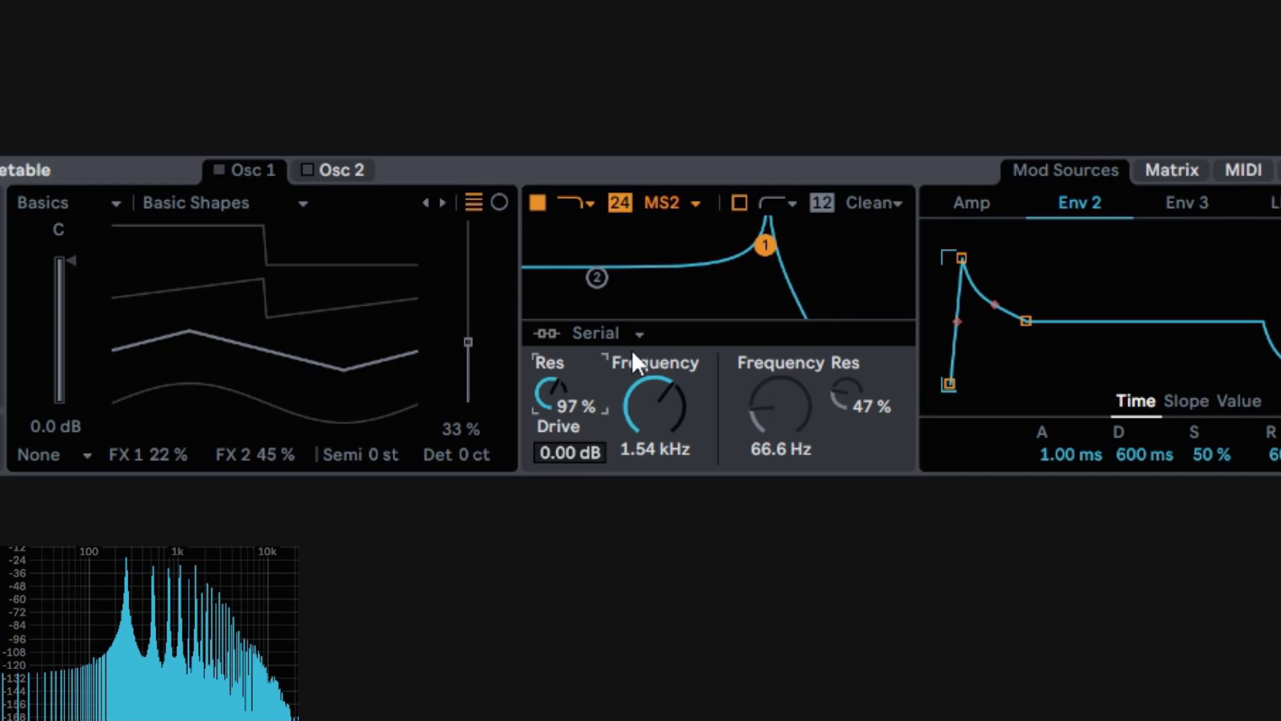
Step: Compare the OSR and Clean circuits with MS2 on filter 1 at the same settings, ending on MS2
{"action": "left_click", "coordinate": [681, 213]}
{"action": "left_click", "coordinate": [678, 252]}
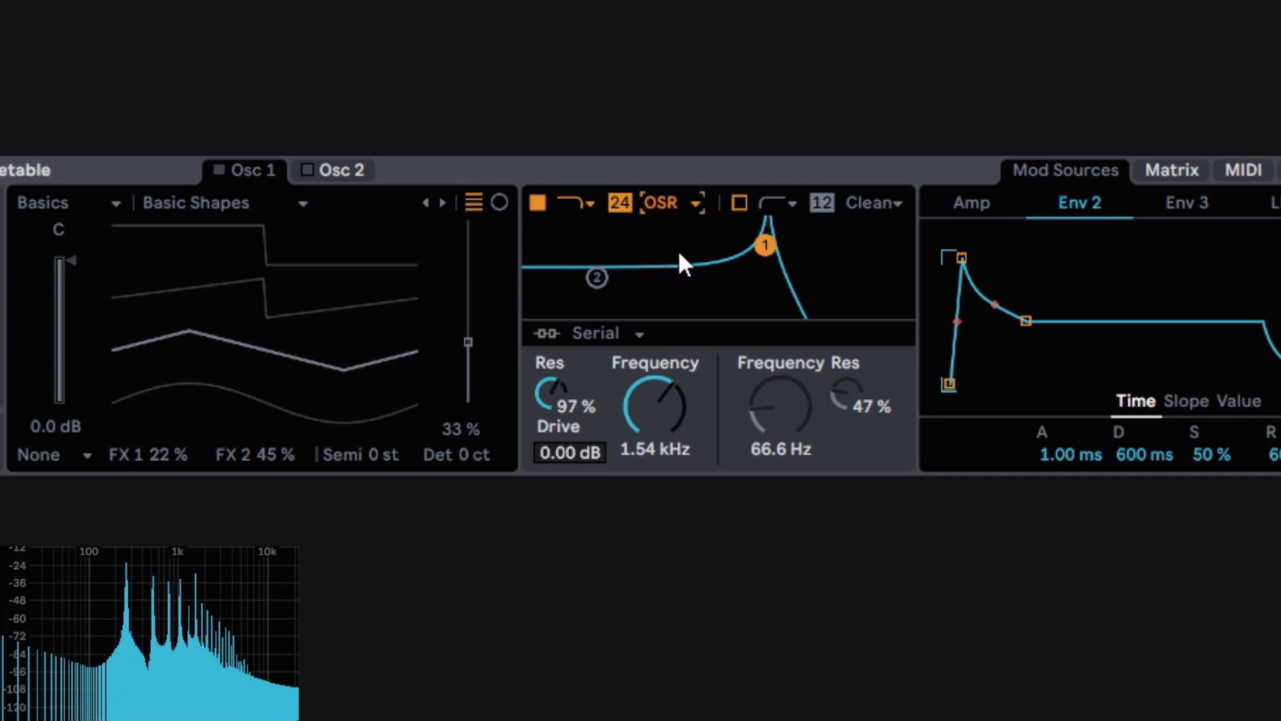
{"action": "left_click", "coordinate": [682, 202]}
{"action": "left_click", "coordinate": [690, 220]}
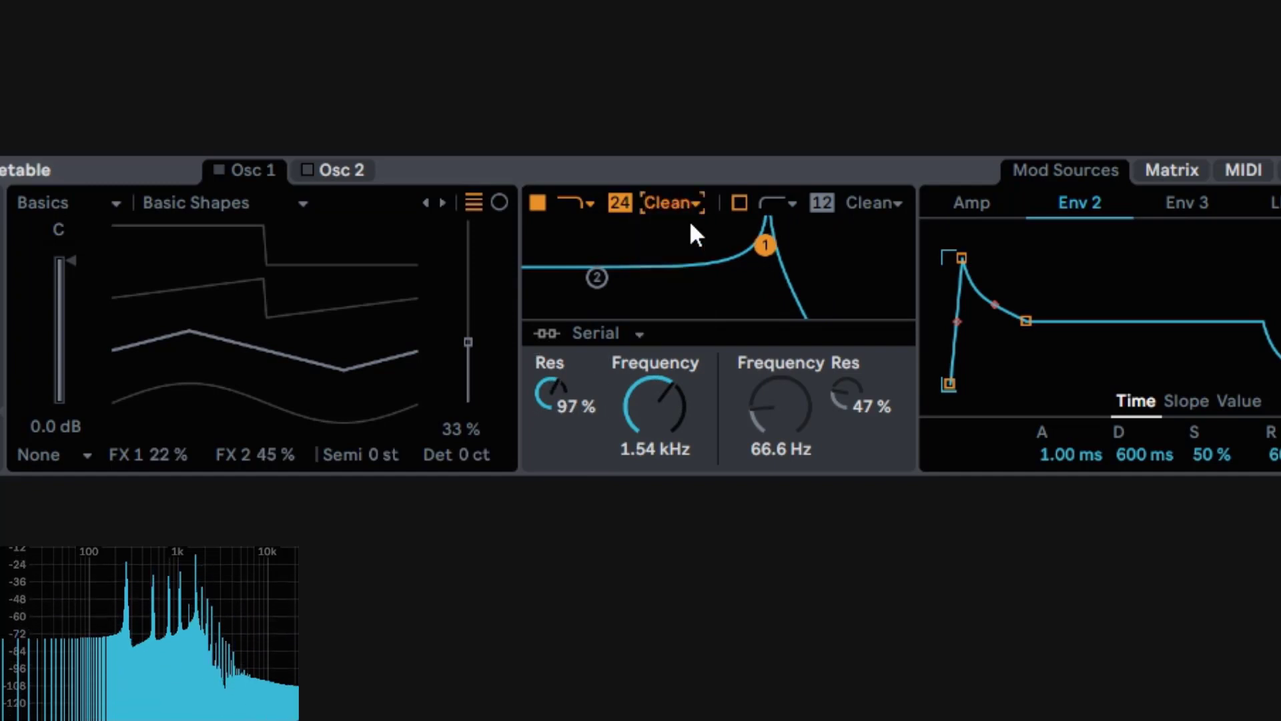
{"action": "left_click", "coordinate": [687, 200]}
{"action": "left_click", "coordinate": [682, 252]}
{"action": "left_click", "coordinate": [671, 200]}
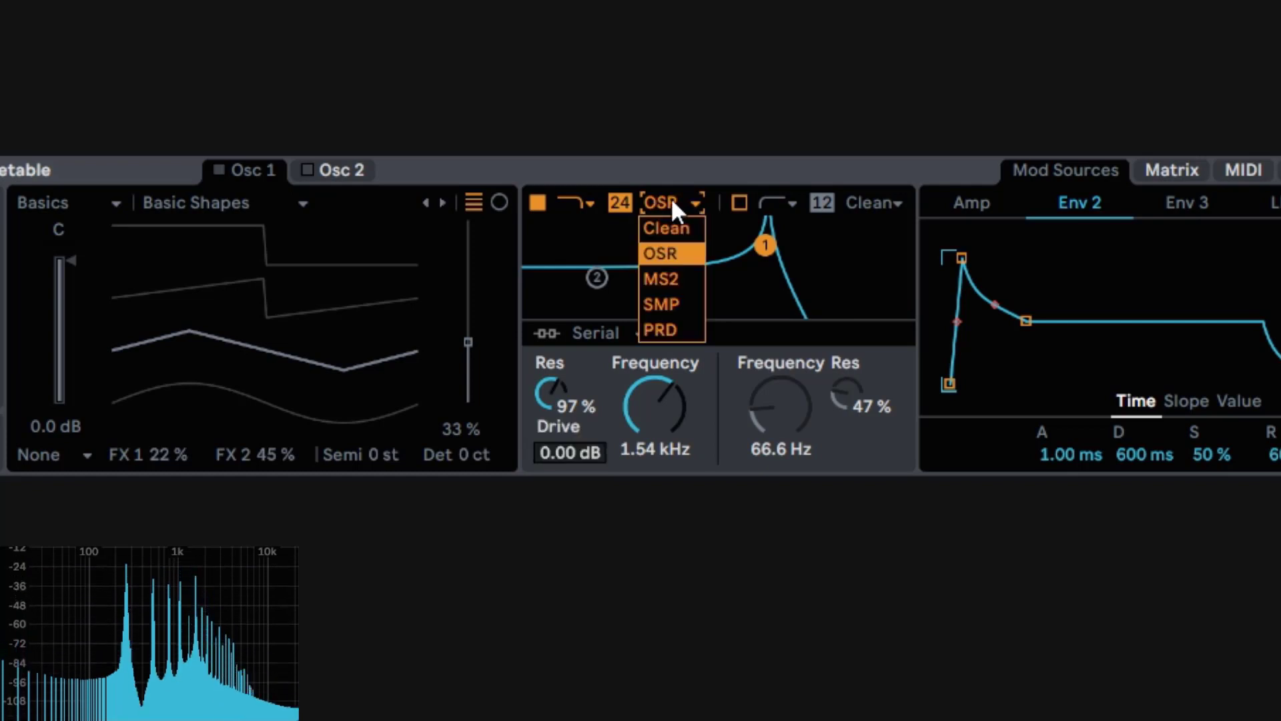
{"action": "left_click", "coordinate": [660, 276]}
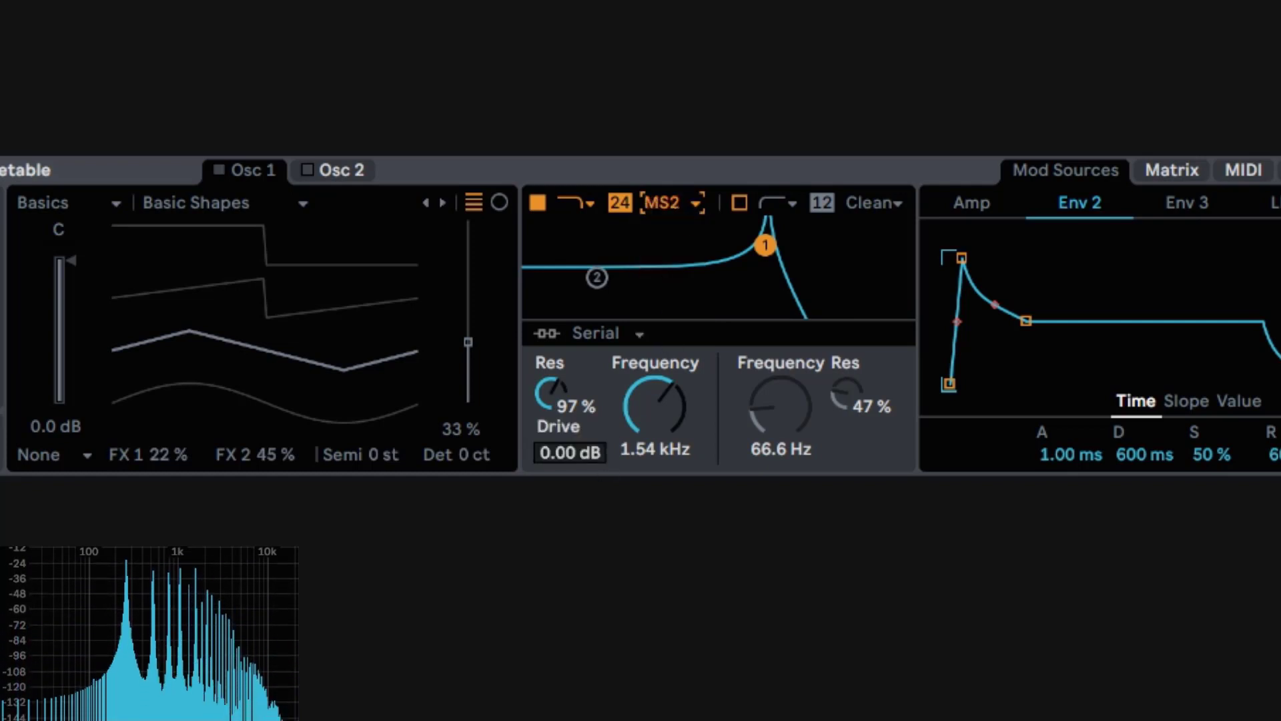
Step: Switch filter 1 to the PRD circuit and vary its resonance and Frequency, ending at 87% and 1.11 kHz
{"action": "left_click", "coordinate": [653, 199]}
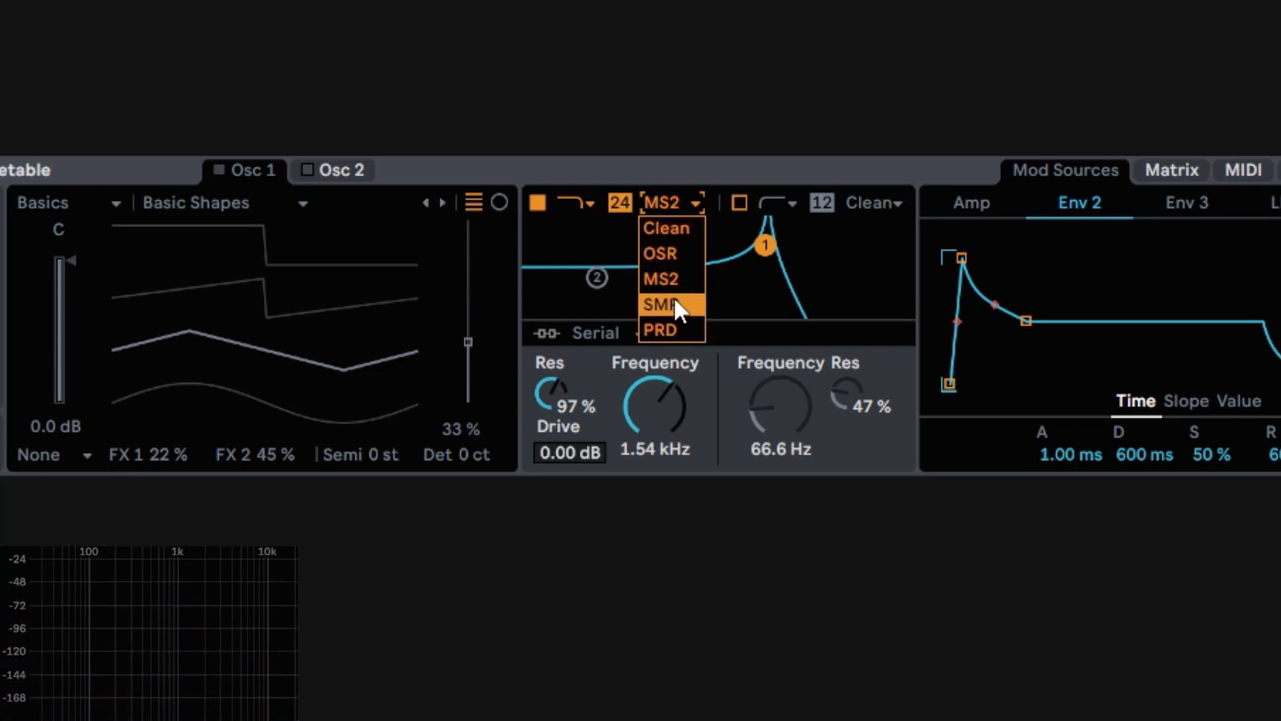
{"action": "left_click", "coordinate": [670, 331]}
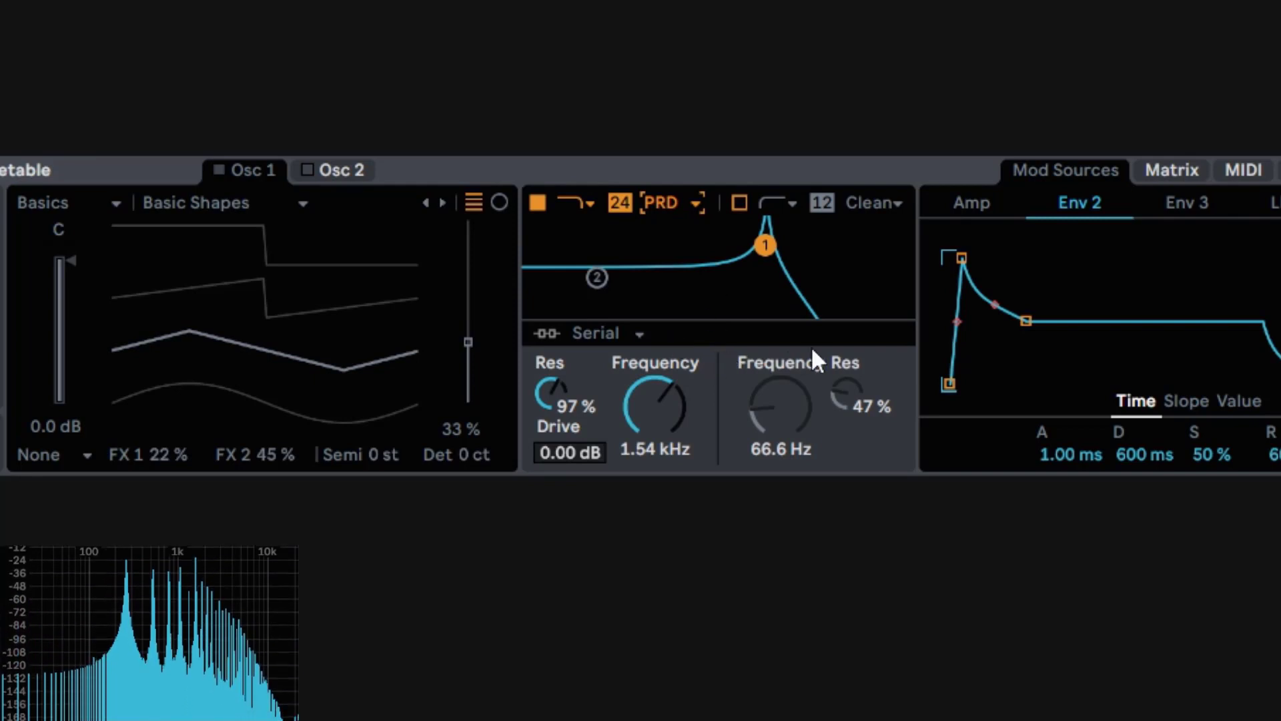
{"action": "left_click_drag", "start_coordinate": [570, 379], "coordinate": [570, 417]}
{"action": "mouse_move", "coordinate": [635, 390]}
{"action": "left_mouse_down"}
{"action": "mouse_move", "coordinate": [635, 467]}
{"action": "mouse_move", "coordinate": [638, 405]}
{"action": "left_mouse_up"}
{"action": "left_click_drag", "start_coordinate": [553, 395], "coordinate": [553, 361]}
{"action": "mouse_move", "coordinate": [632, 408]}
{"action": "left_mouse_down"}
{"action": "mouse_move", "coordinate": [633, 381]}
{"action": "mouse_move", "coordinate": [633, 434]}
{"action": "mouse_move", "coordinate": [613, 427]}
{"action": "mouse_move", "coordinate": [639, 407]}
{"action": "mouse_move", "coordinate": [639, 347]}
{"action": "mouse_move", "coordinate": [639, 480]}
{"action": "mouse_move", "coordinate": [639, 394]}
{"action": "left_mouse_up"}
Step: Switch filter 1 to the SMP circuit and vary its resonance and Frequency, ending at 95% and 890 Hz
{"action": "left_click", "coordinate": [687, 204]}
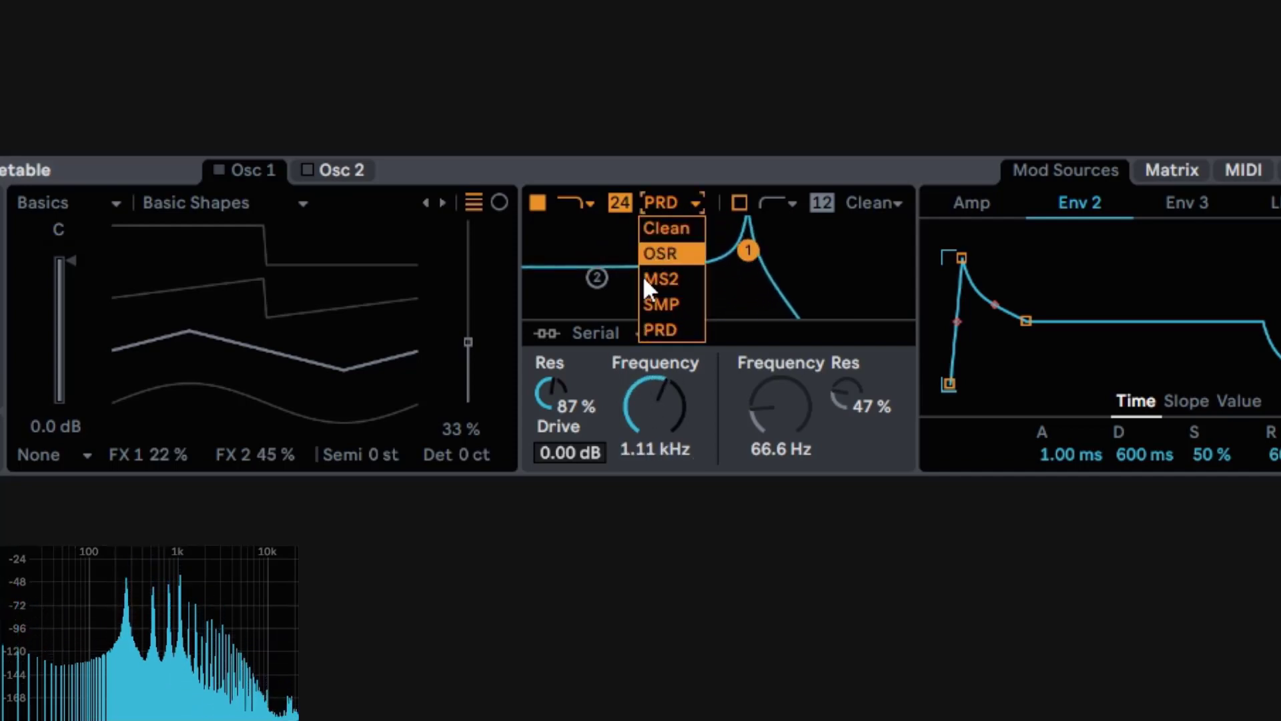
{"action": "left_click", "coordinate": [661, 303]}
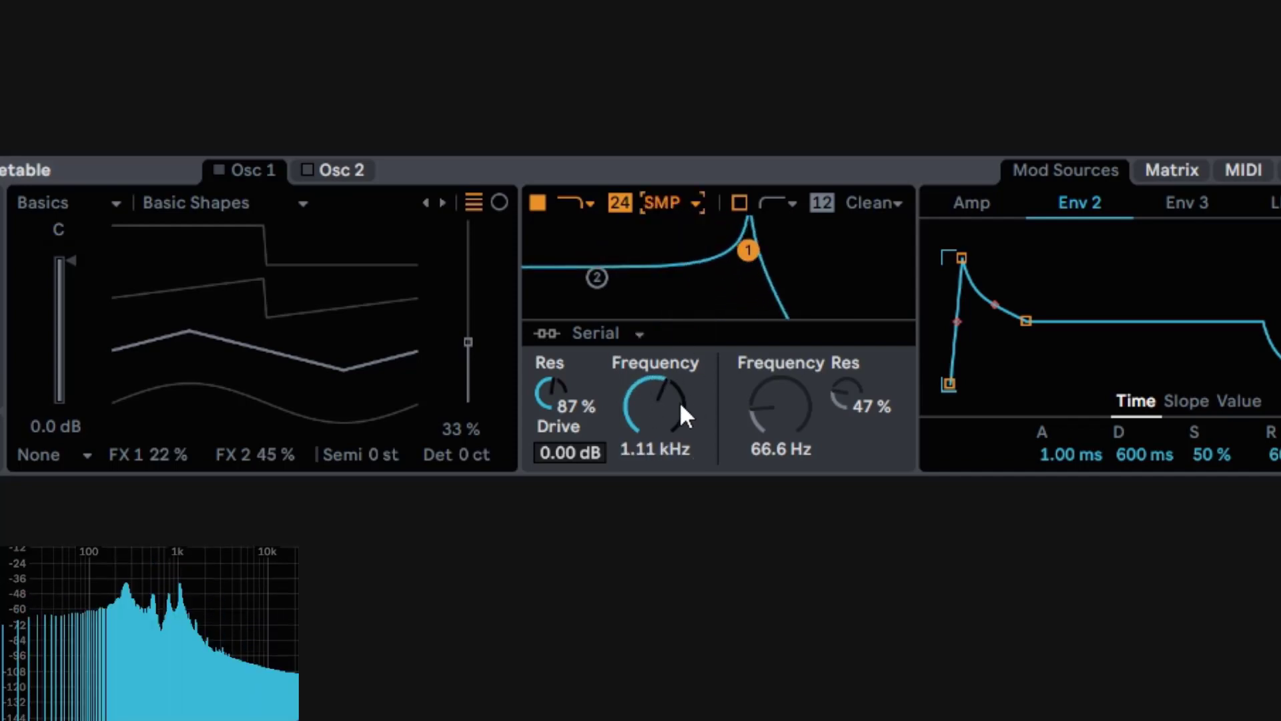
{"action": "left_click", "coordinate": [686, 200]}
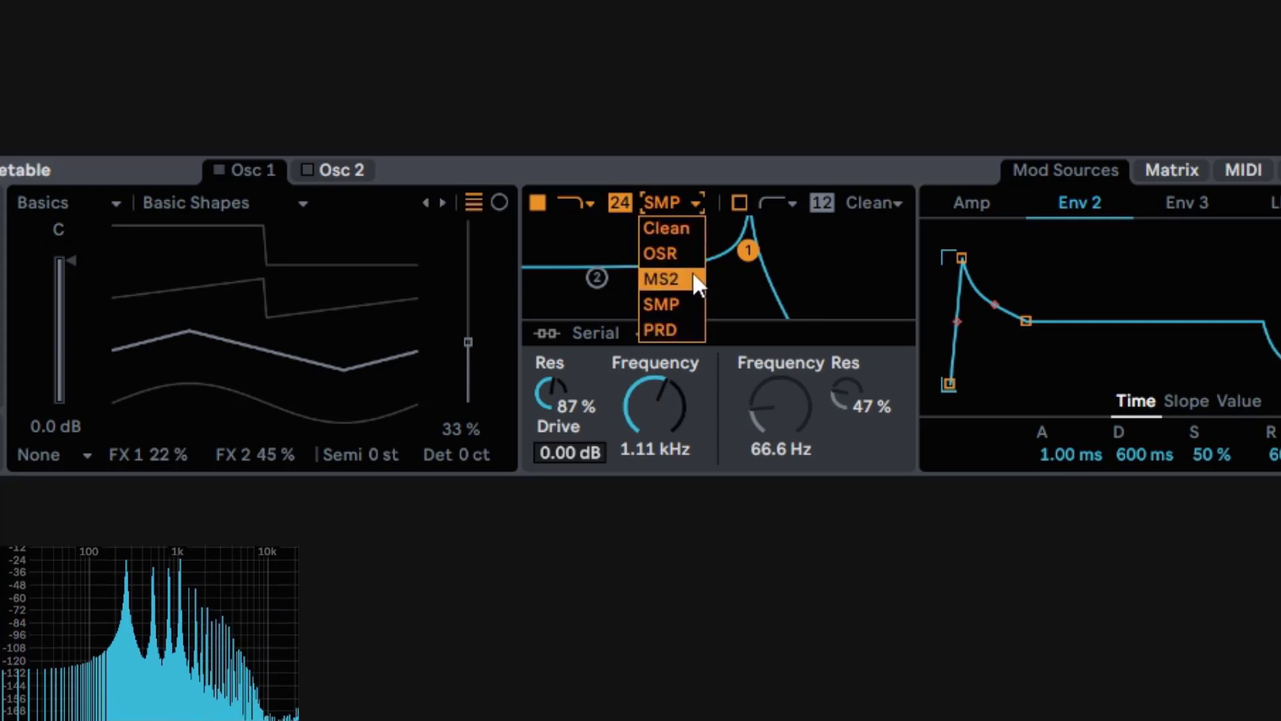
{"action": "left_click", "coordinate": [689, 407]}
{"action": "mouse_move", "coordinate": [670, 394]}
{"action": "left_mouse_down"}
{"action": "mouse_move", "coordinate": [670, 444]}
{"action": "mouse_move", "coordinate": [670, 382]}
{"action": "left_mouse_up"}
{"action": "left_click_drag", "start_coordinate": [577, 391], "coordinate": [576, 373]}
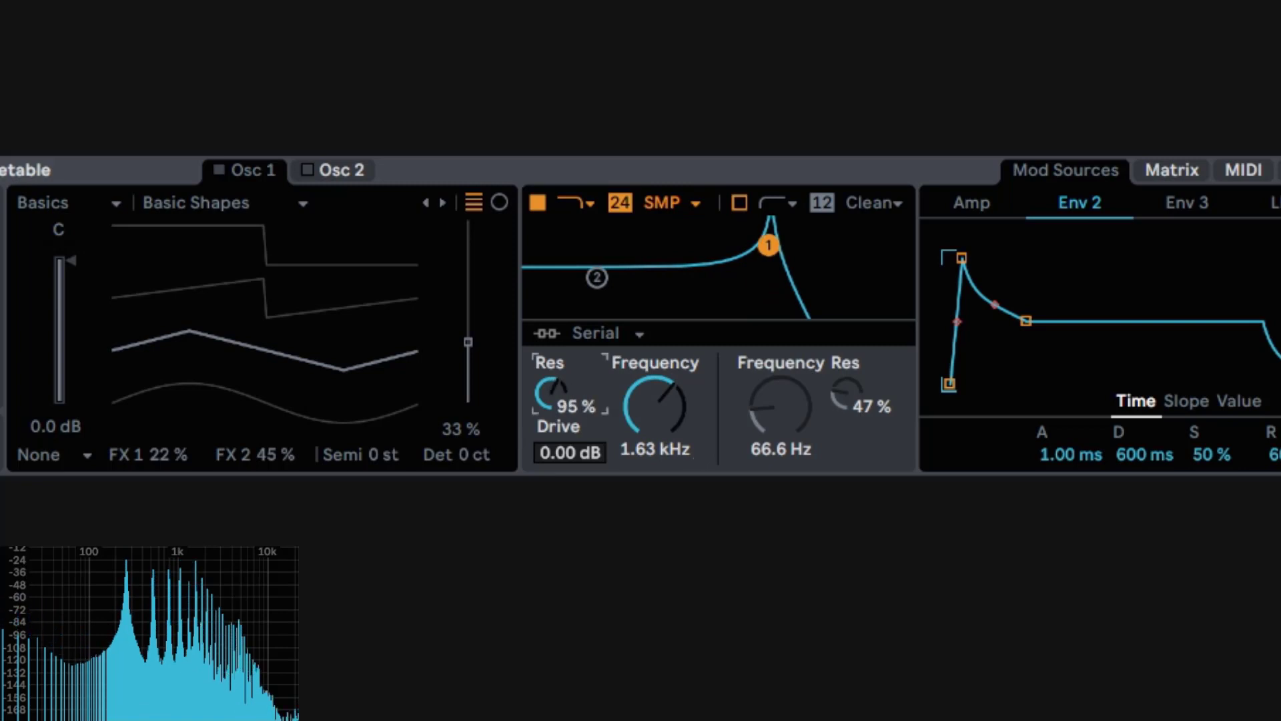
{"action": "mouse_move", "coordinate": [654, 403]}
{"action": "left_mouse_down"}
{"action": "mouse_move", "coordinate": [655, 457]}
{"action": "mouse_move", "coordinate": [655, 424]}
{"action": "left_mouse_up"}
Step: Select PRD for filter 1 and cycle repeatedly through all the circuit models to compare them, ending on Clean
{"action": "left_click", "coordinate": [673, 202]}
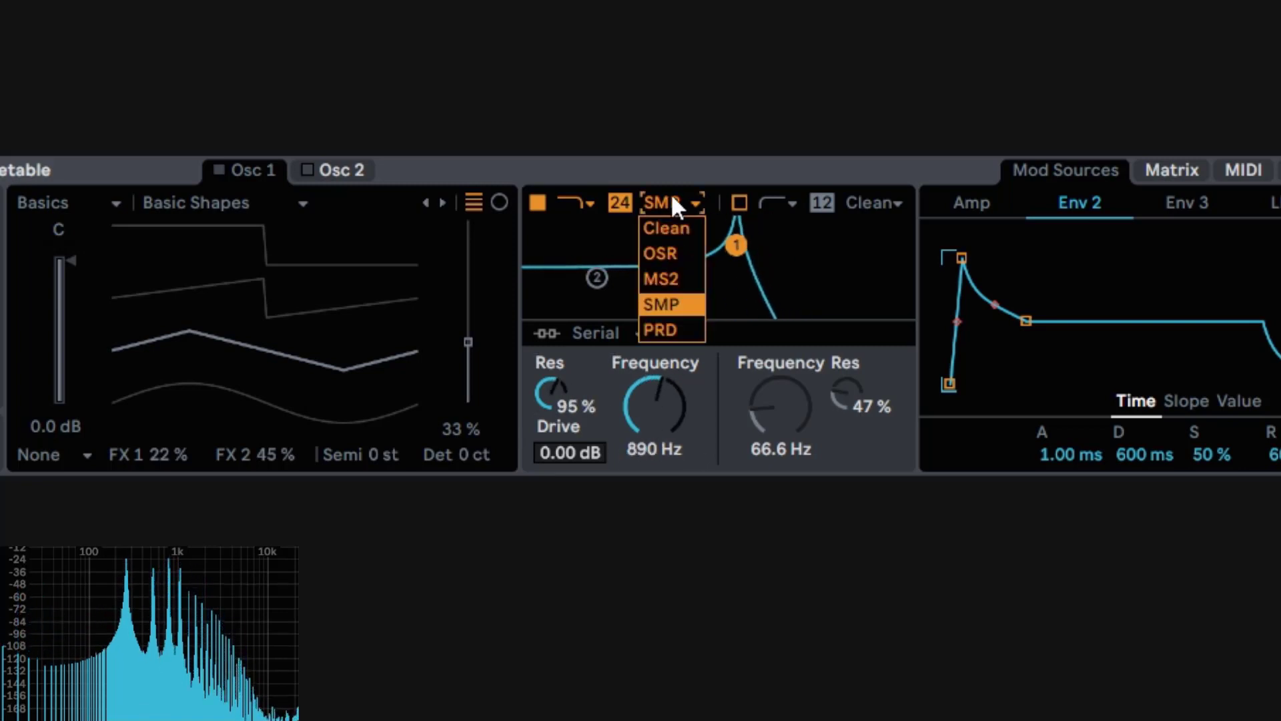
{"action": "left_click", "coordinate": [680, 325]}
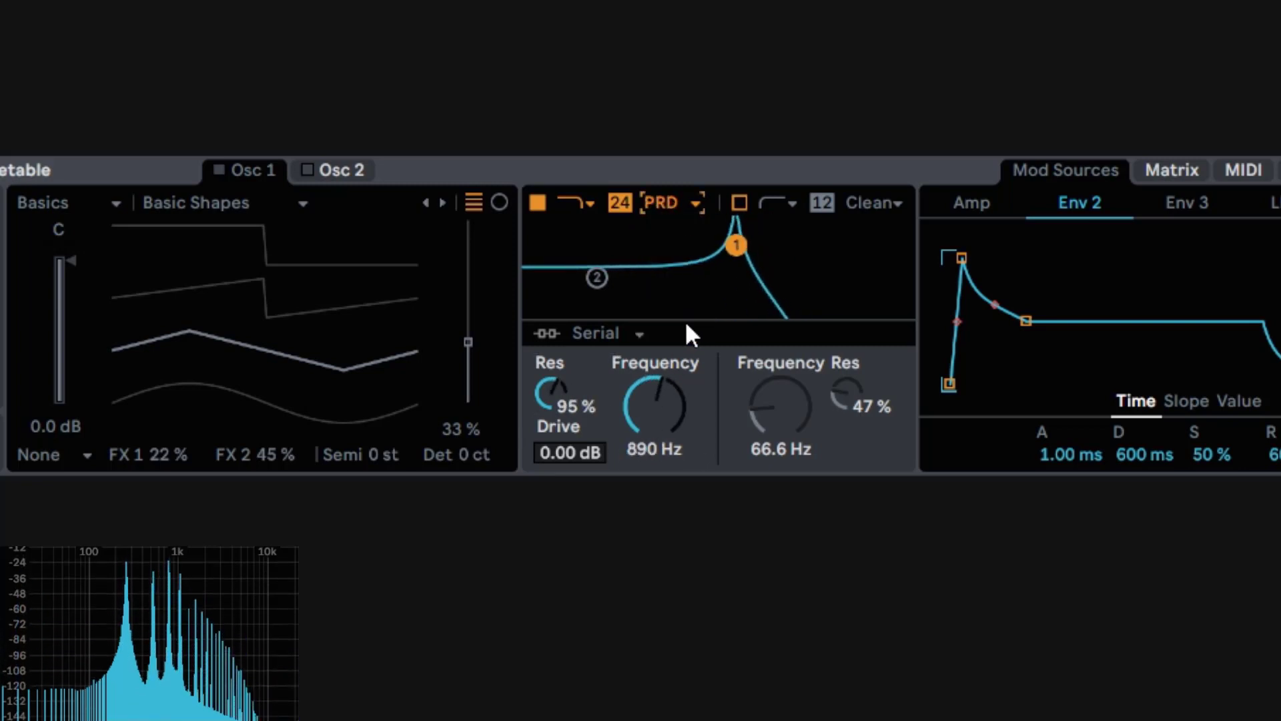
{"action": "key", "text": "Up"}
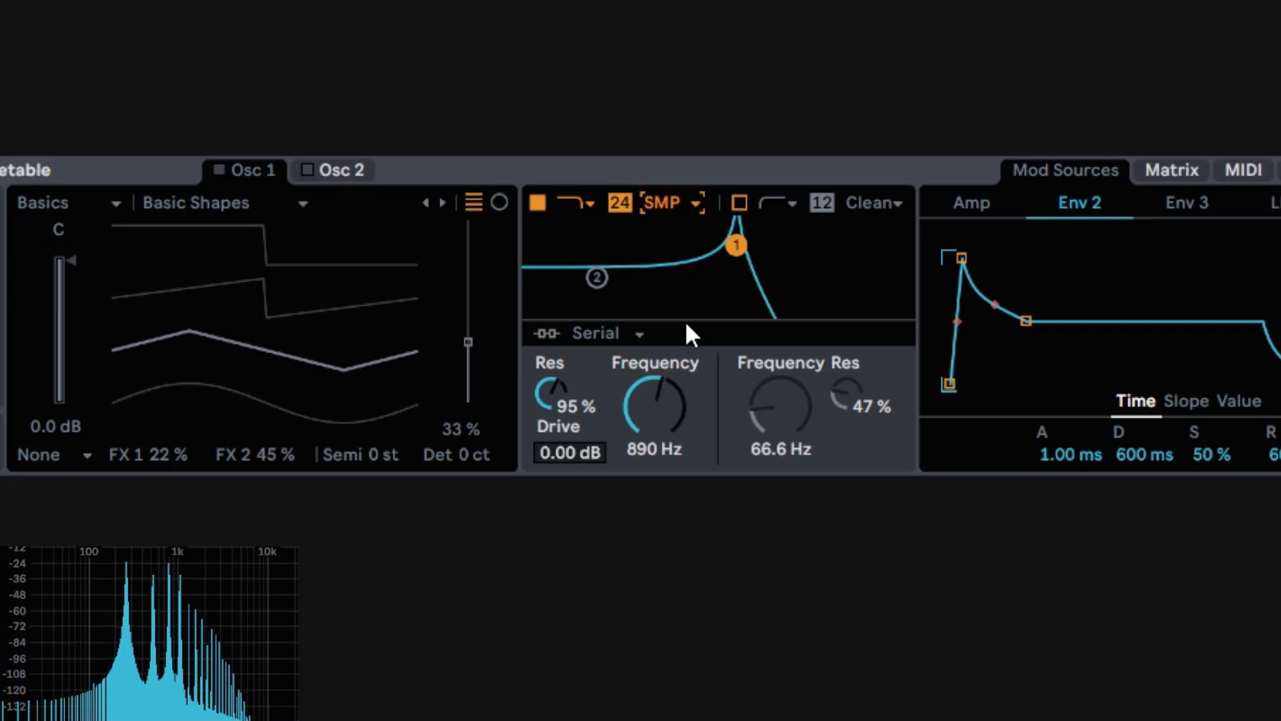
{"action": "key", "text": "Up"}
{"action": "key", "text": "Up"}
{"action": "key", "text": "Up"}
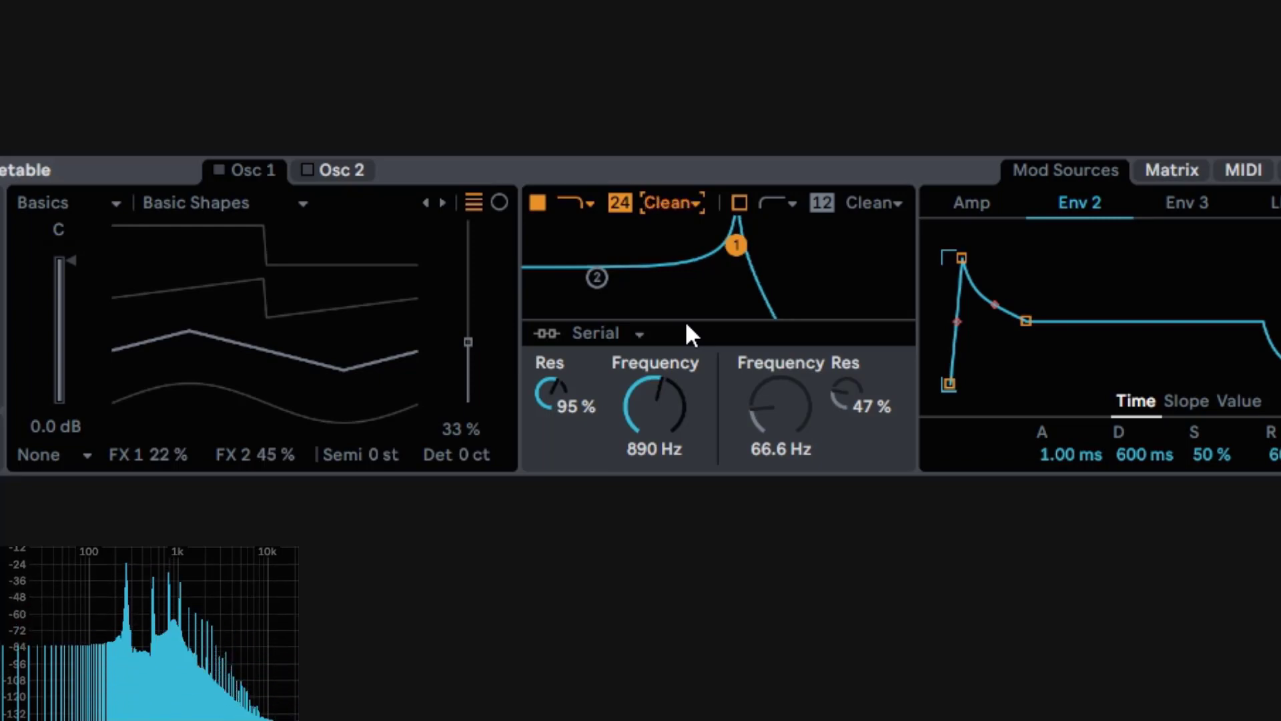
{"action": "key", "text": "Down"}
{"action": "key", "text": "Down"}
{"action": "key", "text": "Down"}
{"action": "key", "text": "Down"}
{"action": "key", "text": "Up"}
{"action": "key", "text": "Up"}
{"action": "key", "text": "Up"}
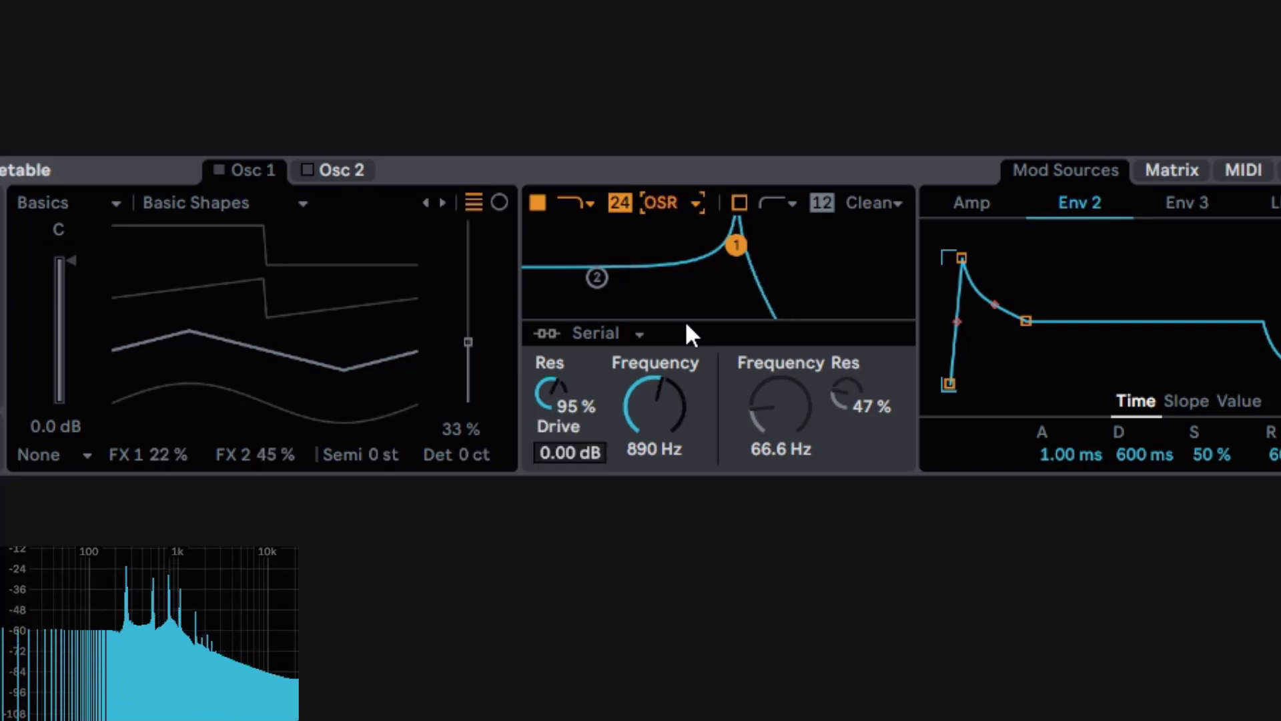
{"action": "key", "text": "Down"}
{"action": "key", "text": "Down"}
{"action": "key", "text": "Down"}
{"action": "key", "text": "Up"}
{"action": "key", "text": "Up"}
{"action": "key", "text": "Up"}
{"action": "key", "text": "Up"}
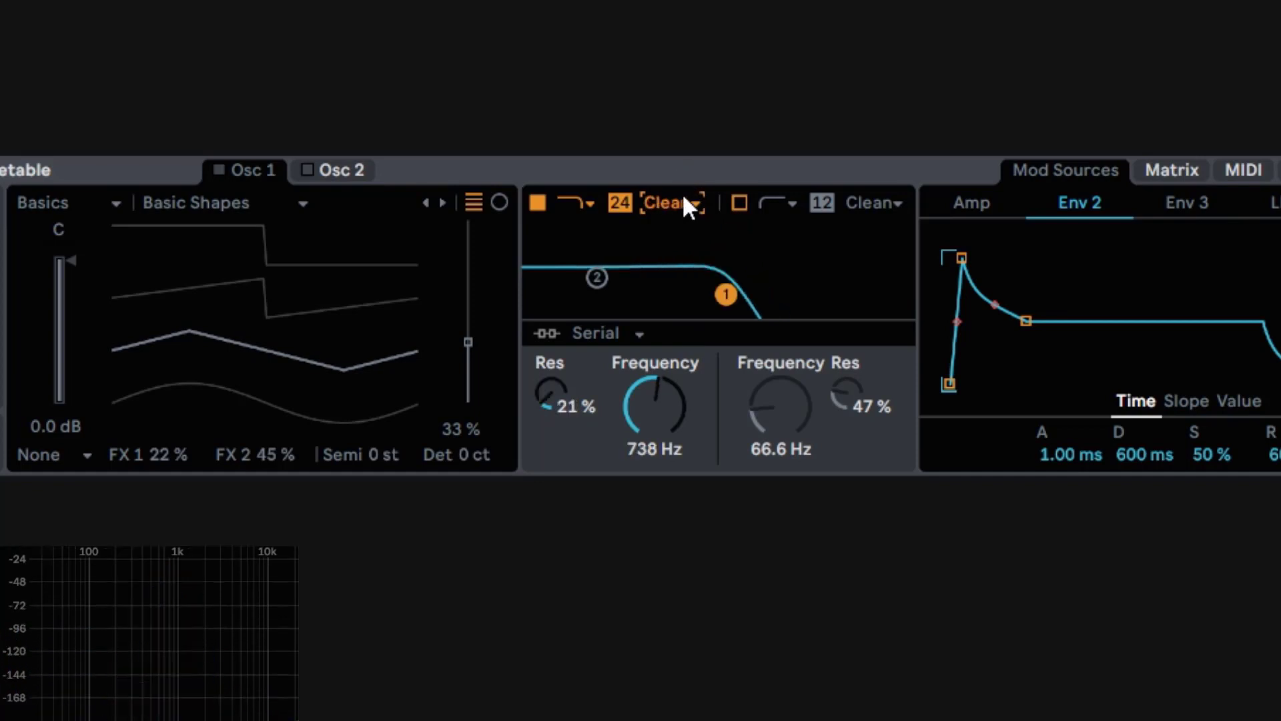
Step: Compare the circuit types offered for filter 1 as a band-pass with those offered as a low-pass
{"action": "left_click", "coordinate": [579, 204]}
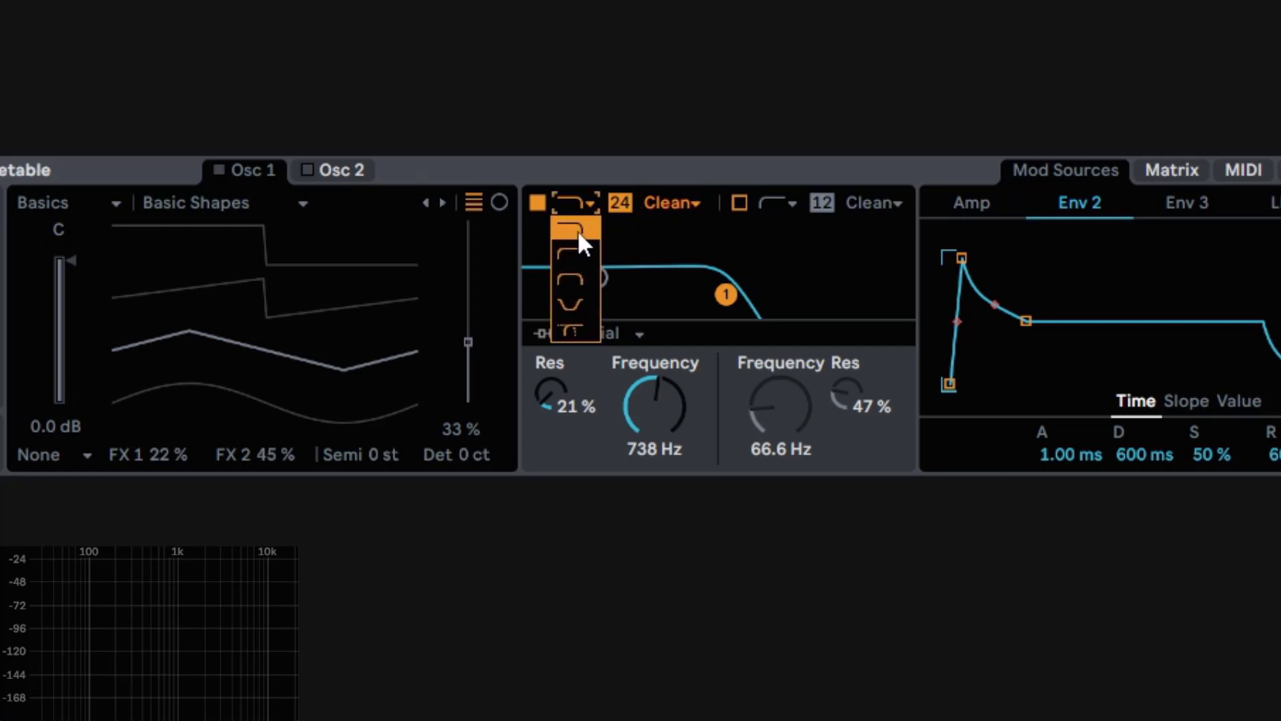
{"action": "left_click", "coordinate": [571, 280]}
{"action": "left_click", "coordinate": [673, 203]}
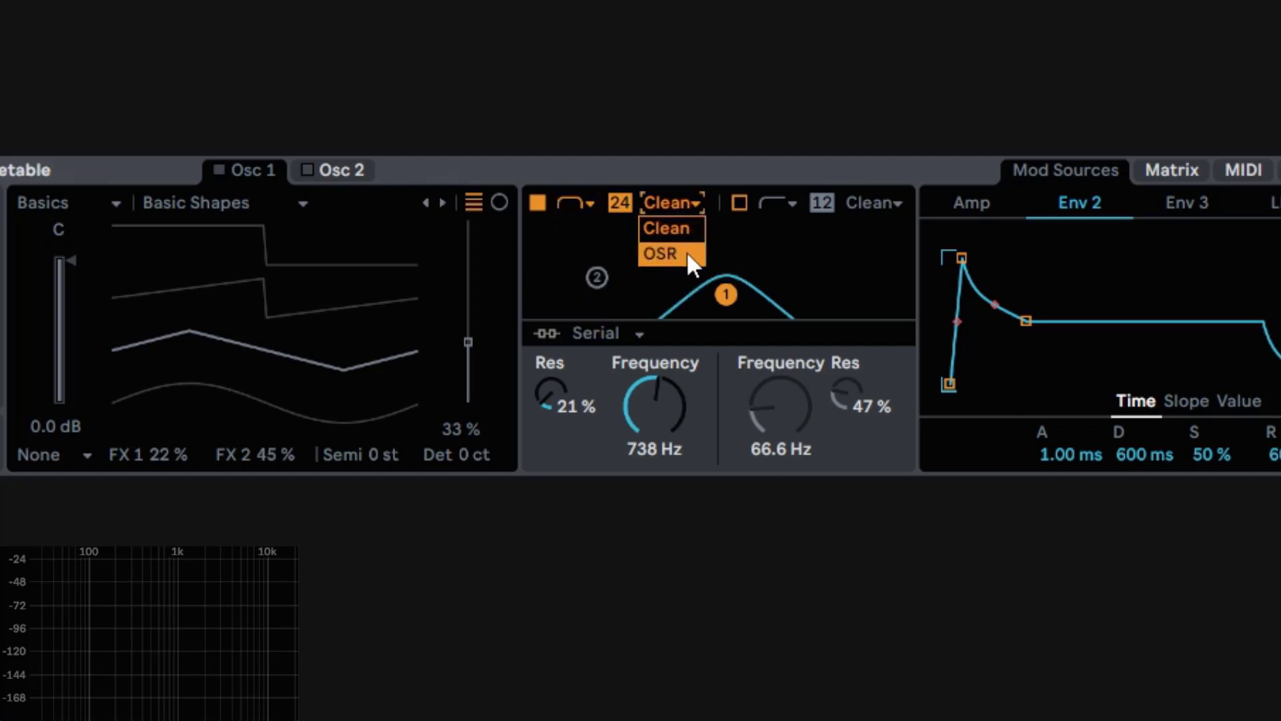
{"action": "left_click", "coordinate": [569, 206]}
{"action": "left_click", "coordinate": [598, 224]}
{"action": "left_click", "coordinate": [676, 213]}
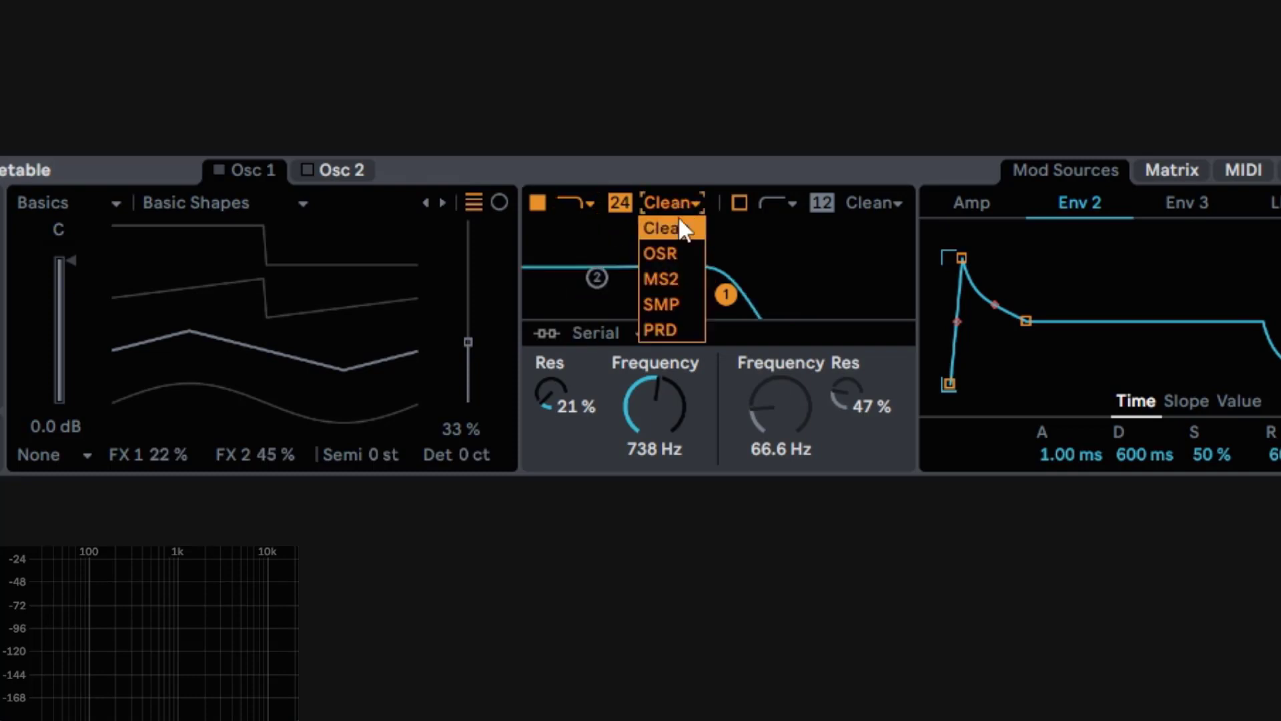
Step: Set filter 1 to high-pass and then band-pass, checking the available circuit types for each
{"action": "left_click", "coordinate": [577, 201]}
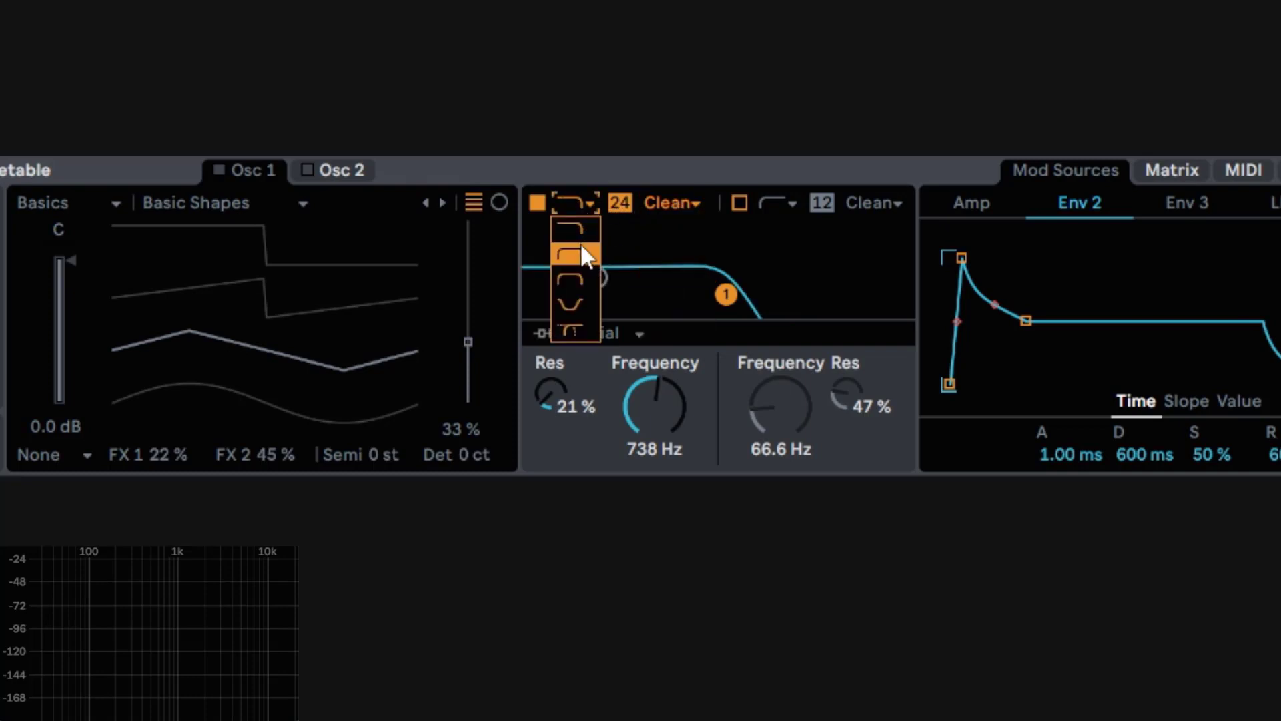
{"action": "left_click", "coordinate": [579, 256]}
{"action": "left_click", "coordinate": [689, 203]}
{"action": "left_click", "coordinate": [570, 199]}
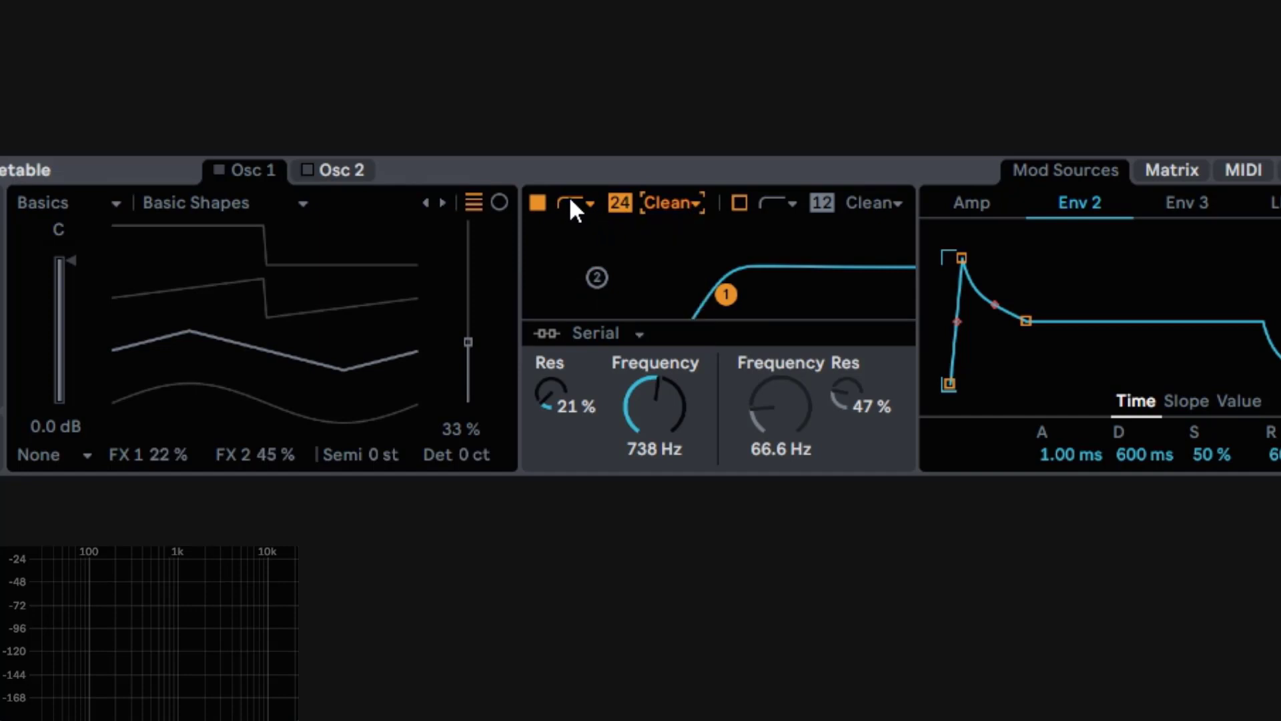
{"action": "left_click", "coordinate": [570, 199]}
{"action": "left_click", "coordinate": [583, 269]}
{"action": "left_click", "coordinate": [663, 200]}
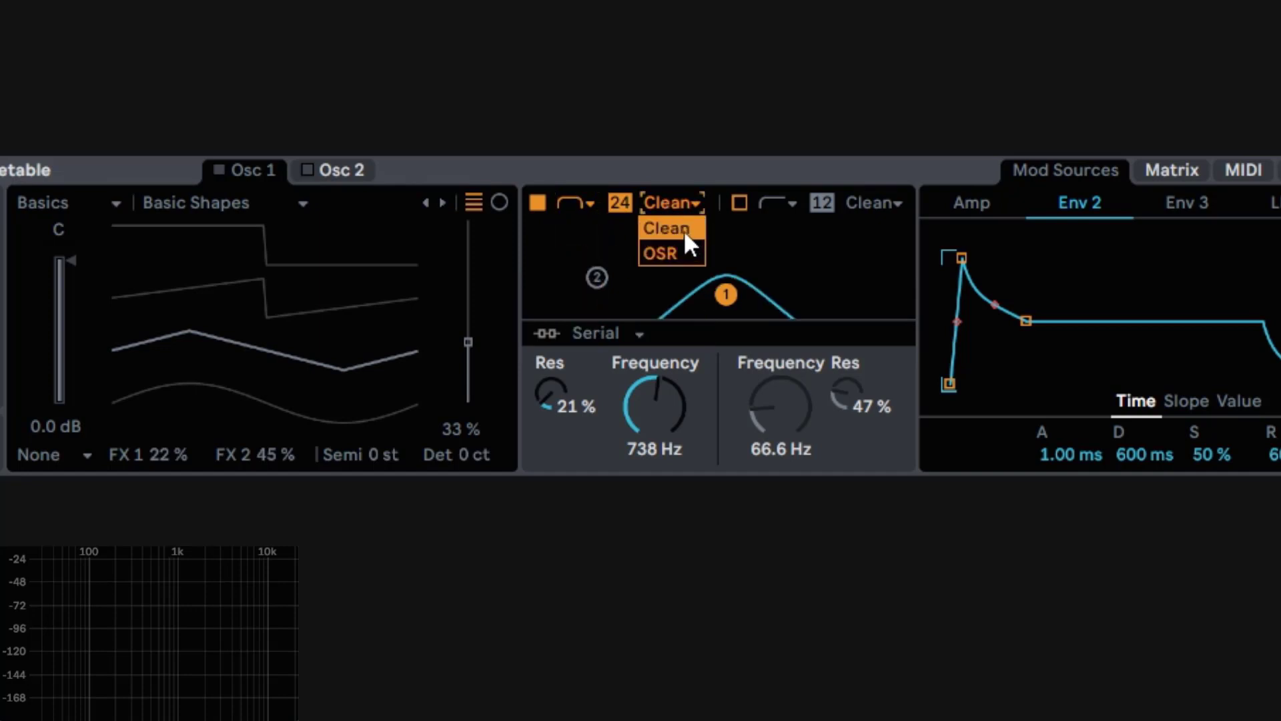
{"action": "left_click", "coordinate": [634, 225]}
Step: Set filter 1 to notch and then Morph, checking the available circuit types for each
{"action": "left_click", "coordinate": [574, 200]}
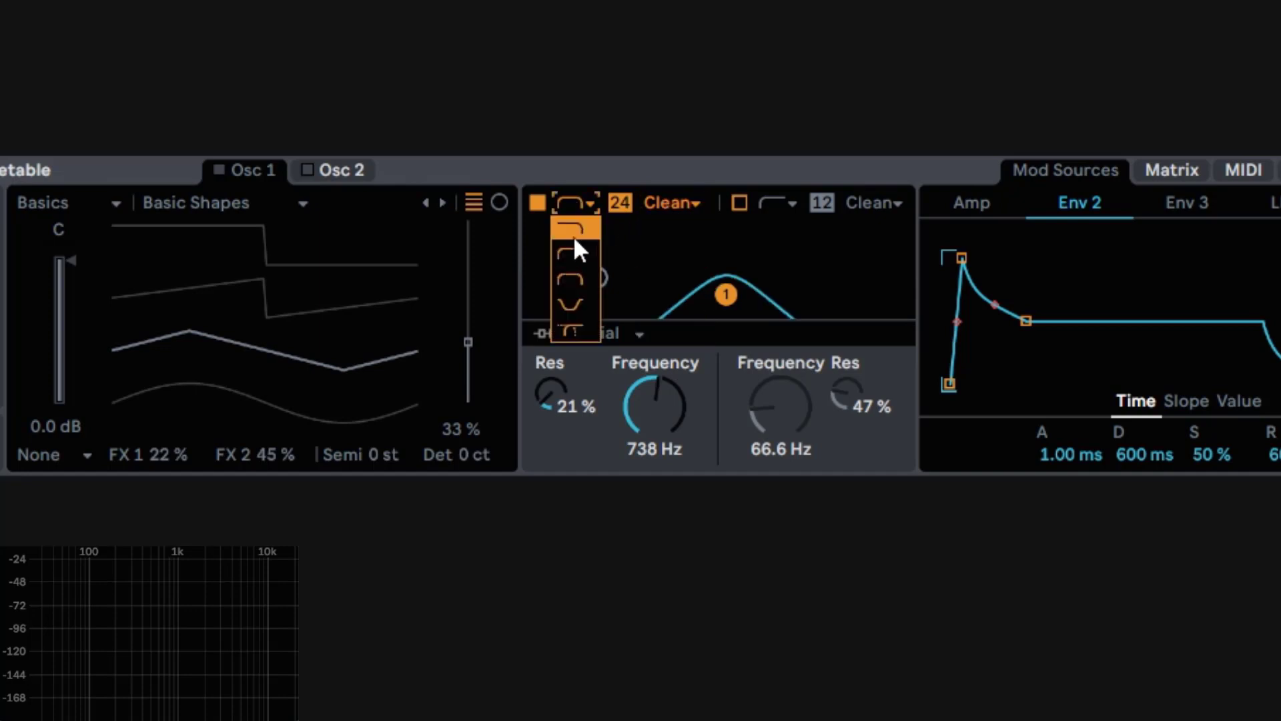
{"action": "left_click", "coordinate": [584, 299]}
{"action": "left_click", "coordinate": [670, 204]}
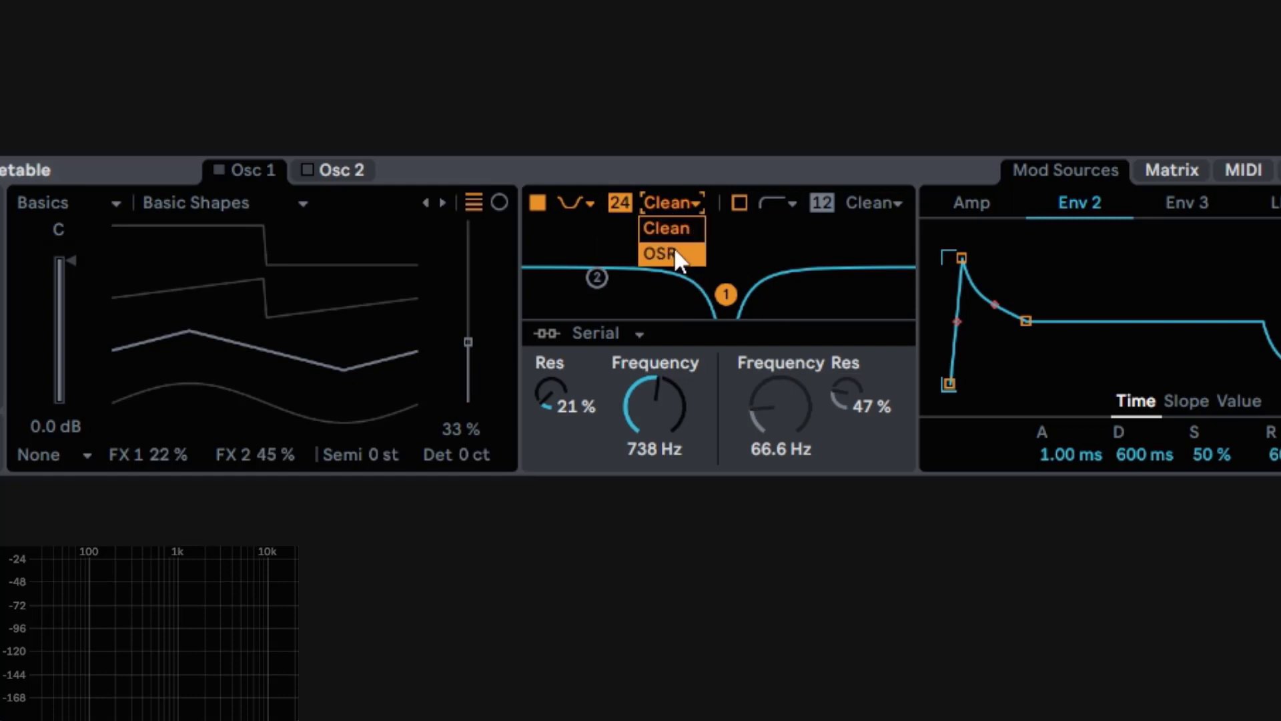
{"action": "left_click", "coordinate": [587, 204]}
{"action": "left_click", "coordinate": [577, 200]}
{"action": "left_click", "coordinate": [575, 330]}
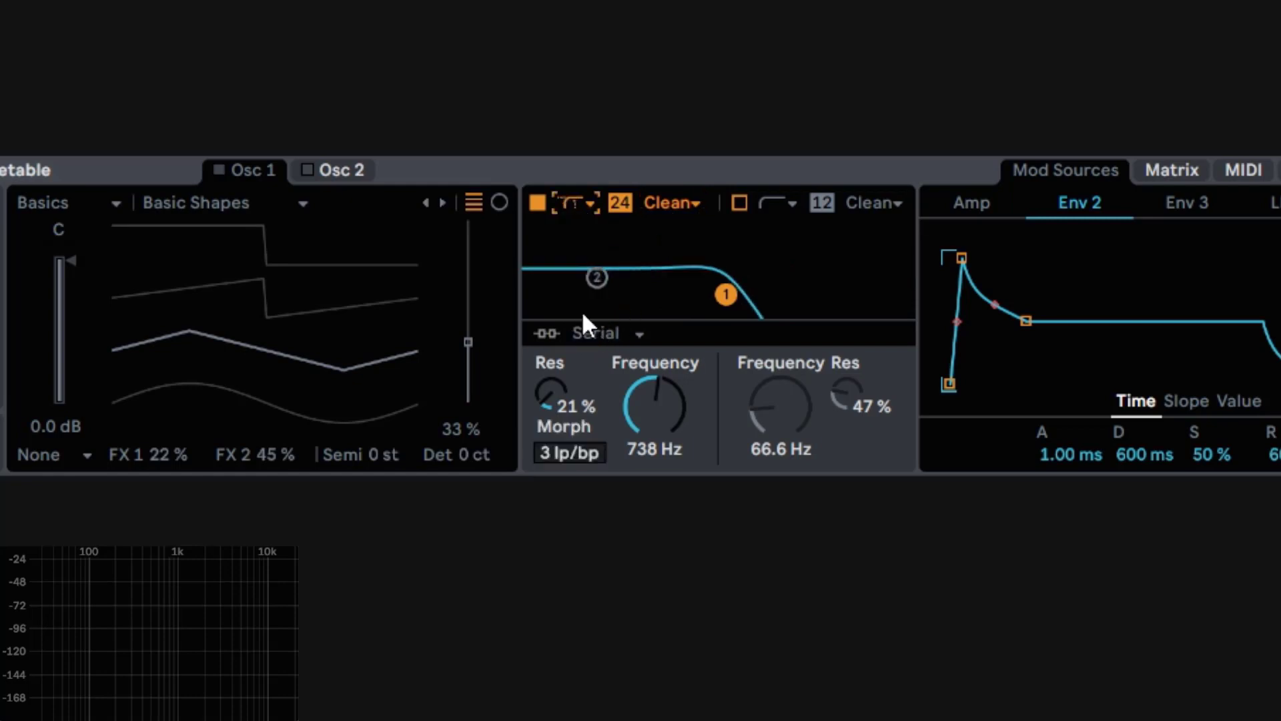
{"action": "left_click", "coordinate": [675, 203]}
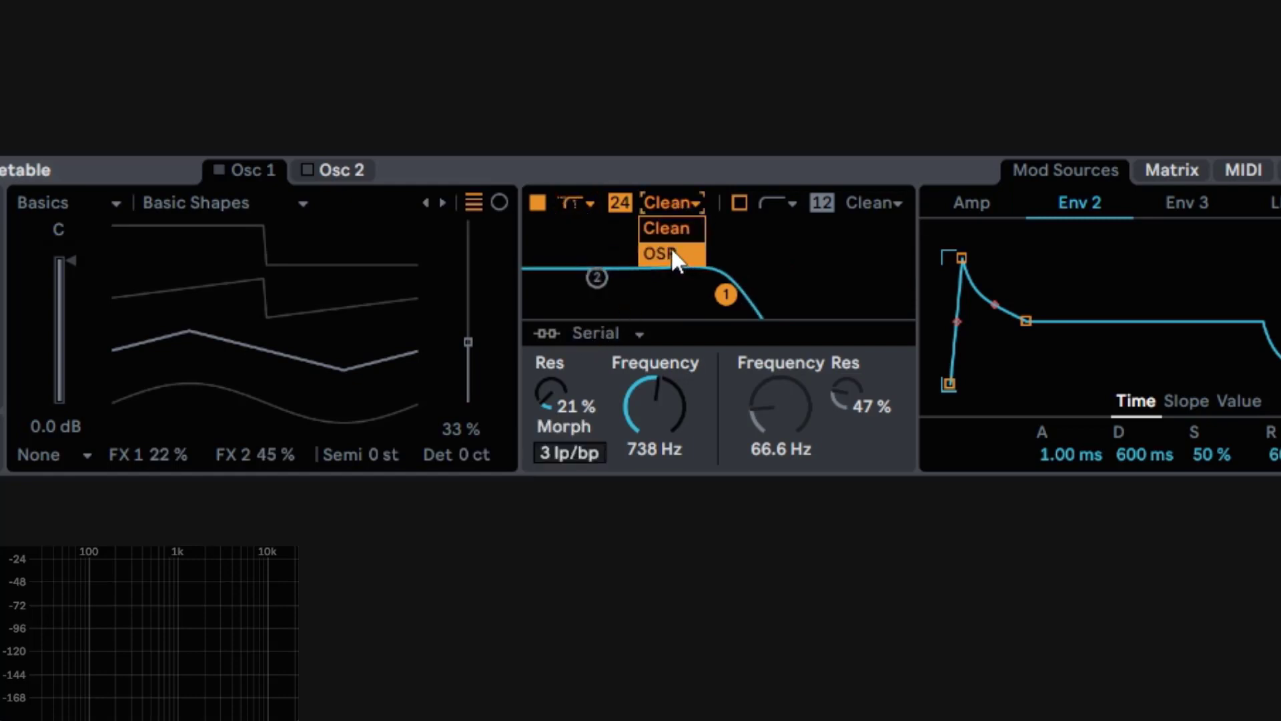
{"action": "left_click", "coordinate": [576, 202]}
Step: Return filter 1 to low-pass and then switch it to band-pass, keeping the Clean circuit
{"action": "left_click", "coordinate": [573, 202]}
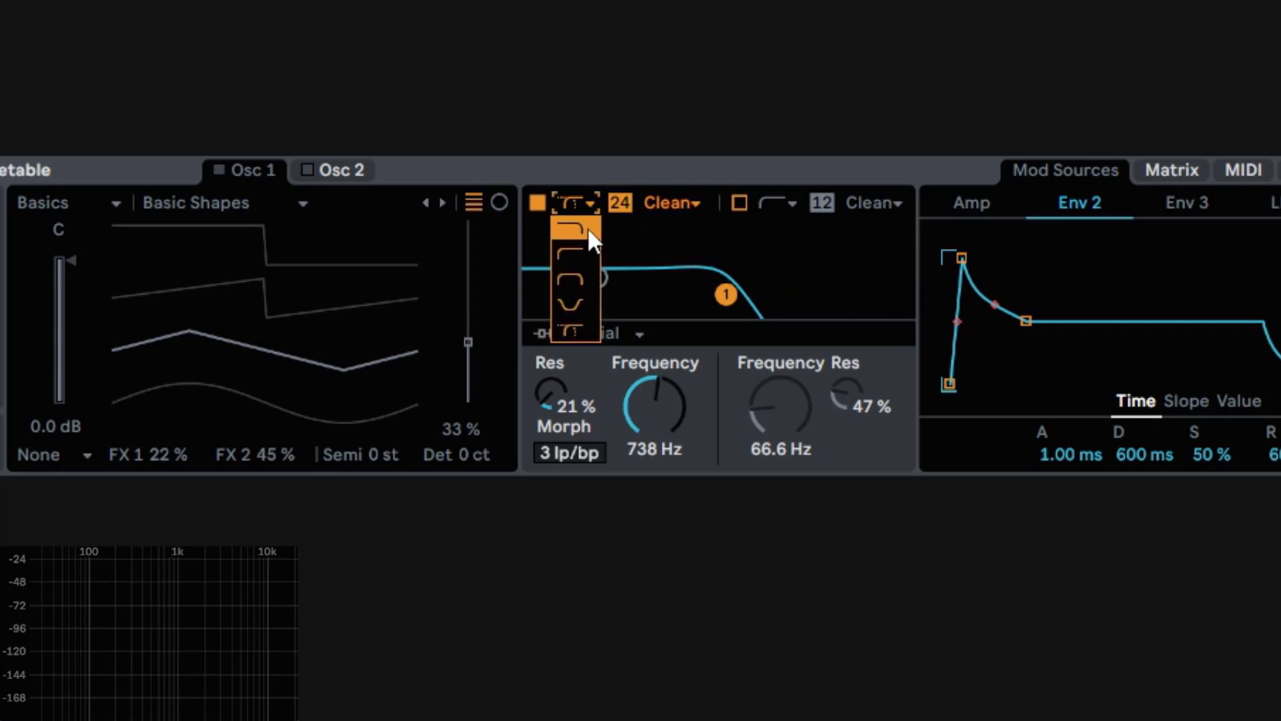
{"action": "left_click", "coordinate": [588, 227]}
{"action": "left_click", "coordinate": [578, 210]}
{"action": "left_click", "coordinate": [578, 282]}
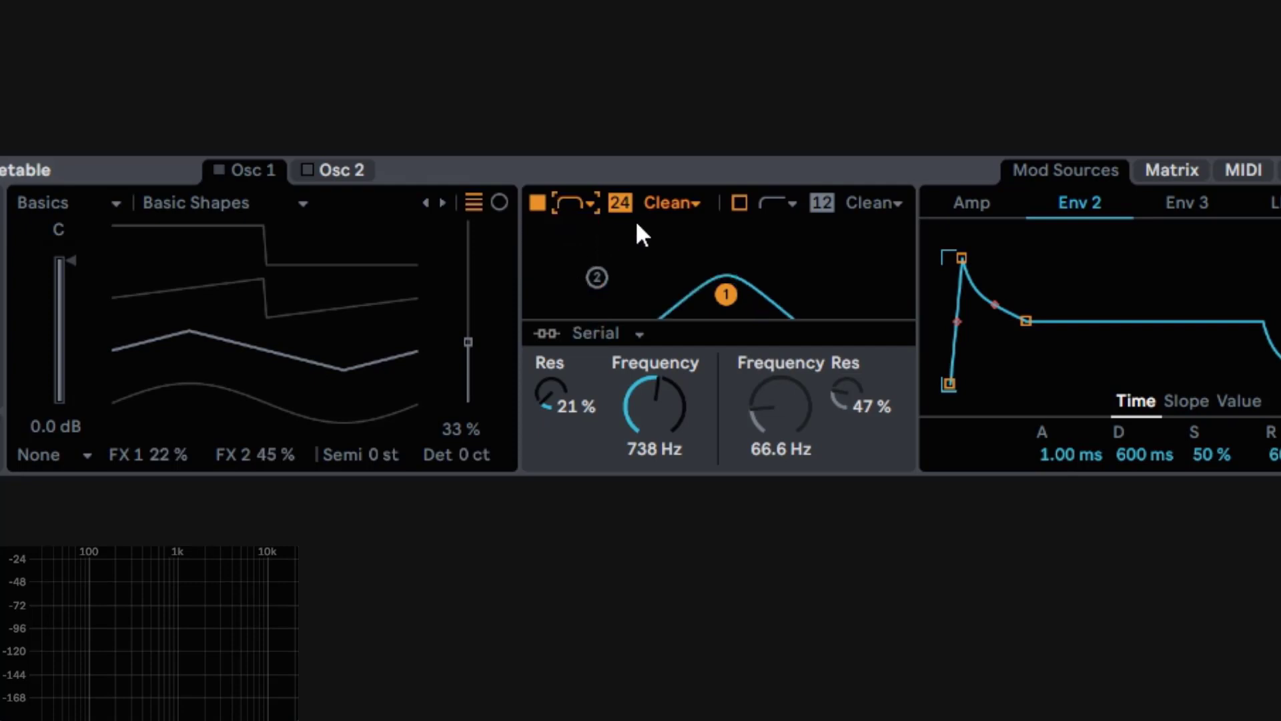
Step: Lower low-pass filter 1 to 1.08 kHz with 23 % resonance and review the filter routing options, keeping Serial
{"action": "left_click", "coordinate": [652, 200]}
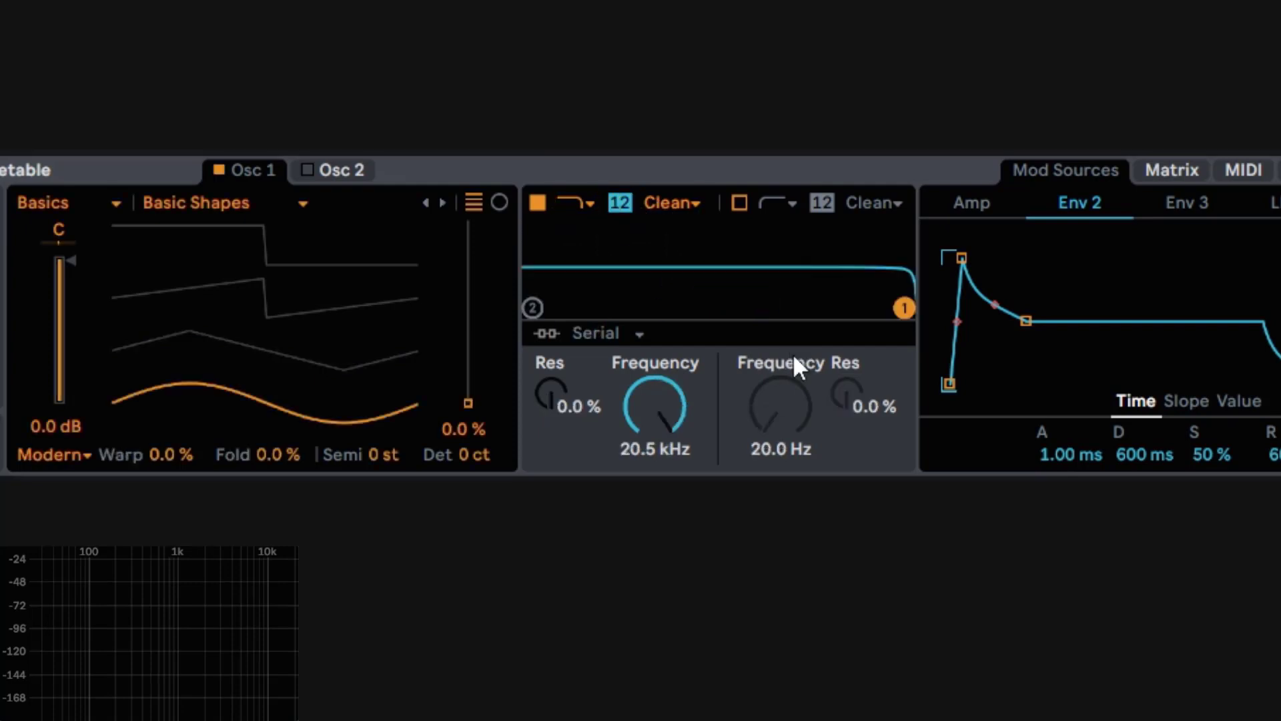
{"action": "left_click_drag", "start_coordinate": [905, 308], "coordinate": [747, 292]}
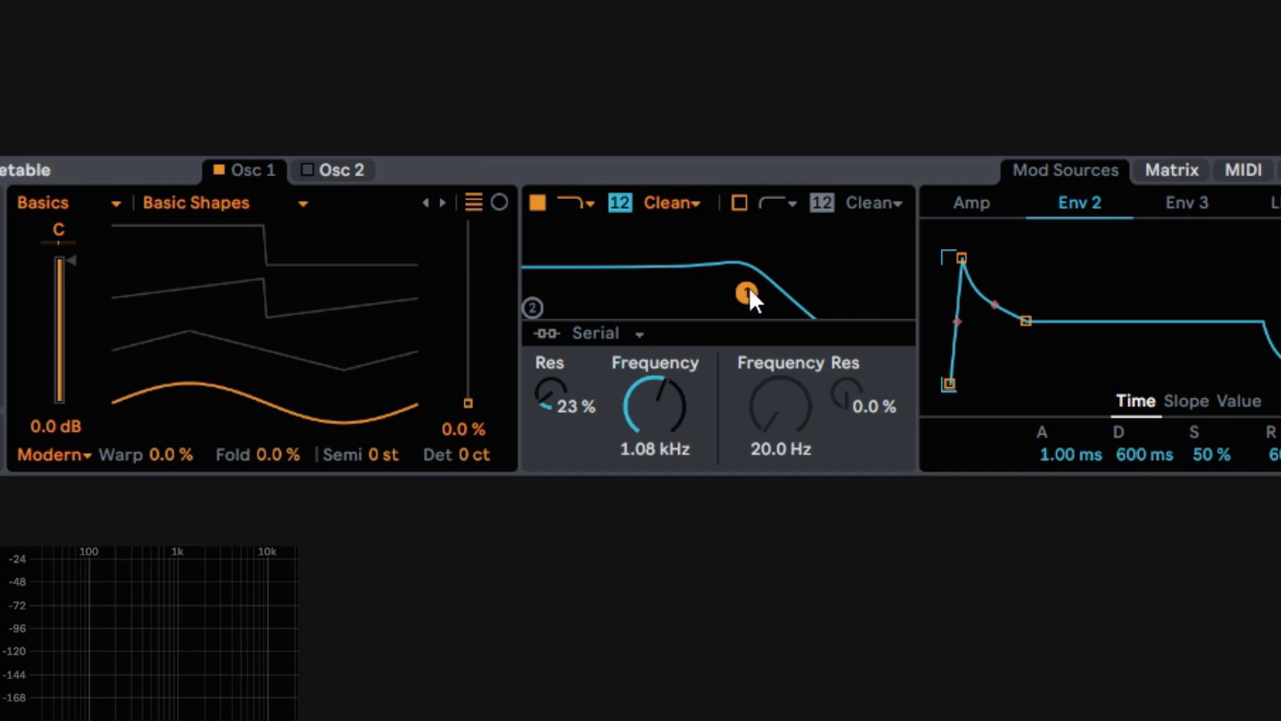
{"action": "left_click", "coordinate": [601, 336]}
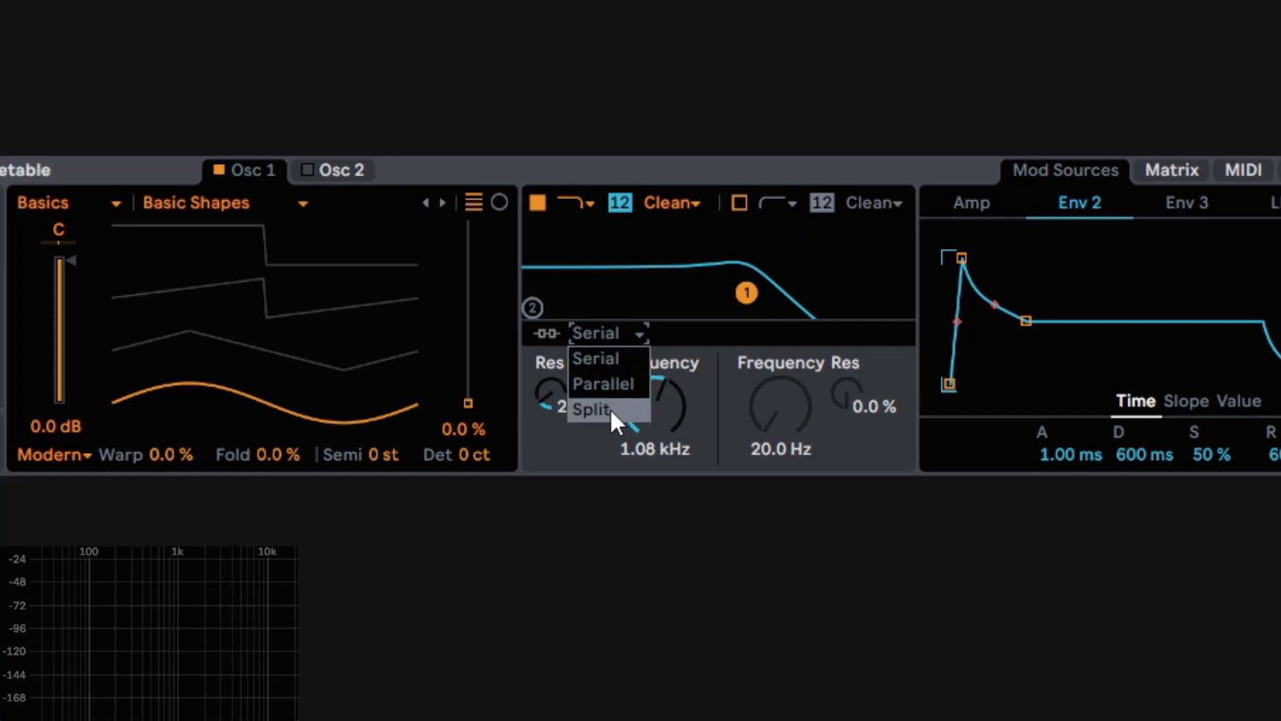
{"action": "left_click", "coordinate": [748, 332]}
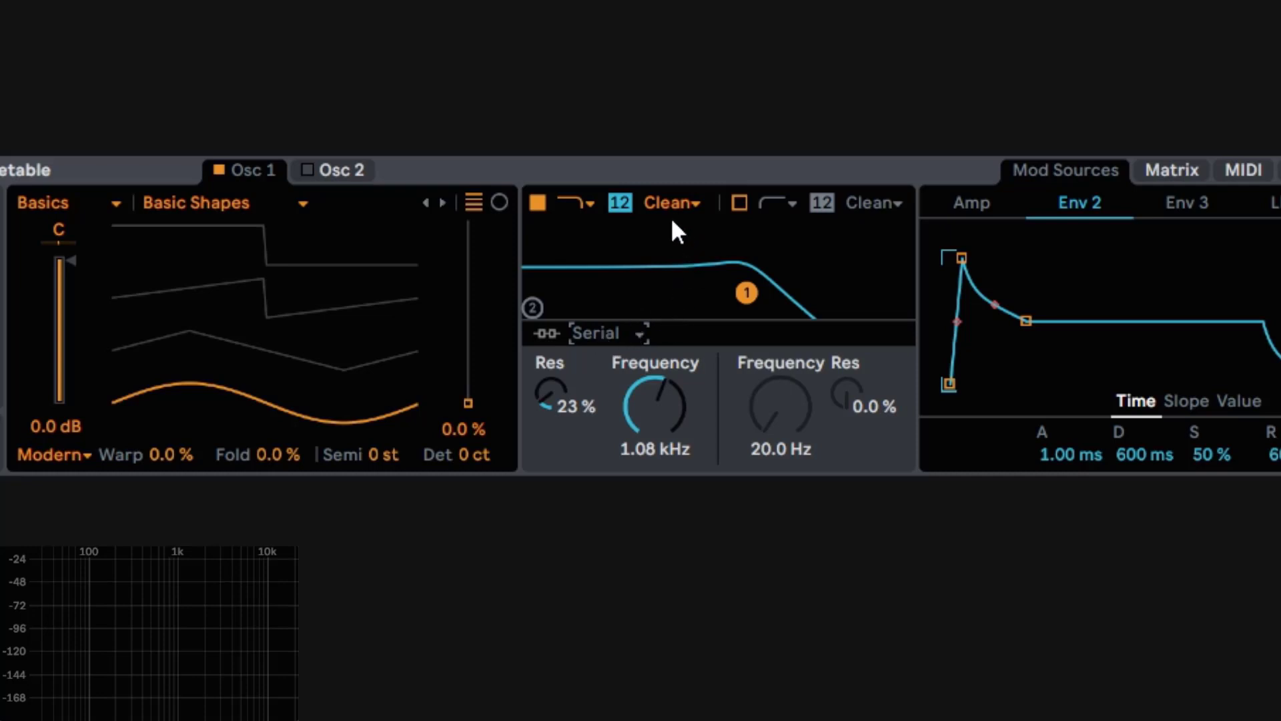
Step: Turn on high-pass filter 2 at 68.7 Hz with 55 % resonance and move filter 1 to 2.16 kHz with 31 %
{"action": "left_click", "coordinate": [738, 201]}
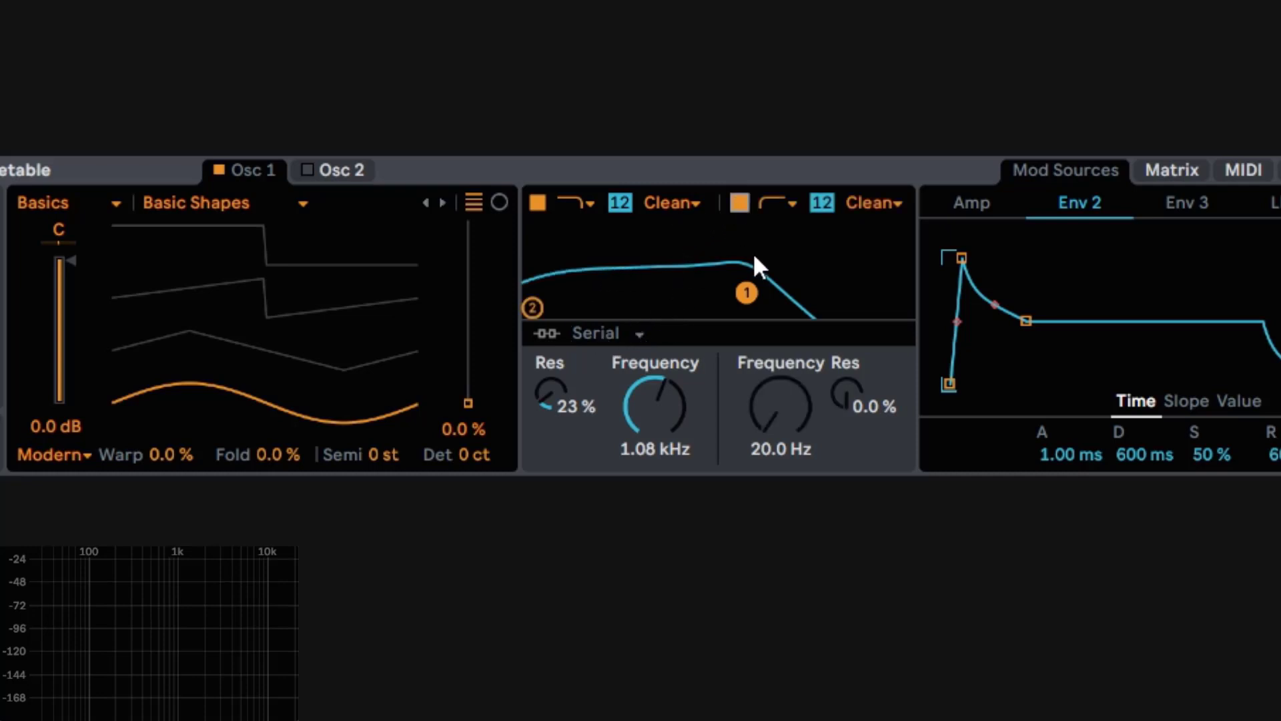
{"action": "left_click_drag", "start_coordinate": [531, 308], "coordinate": [598, 290]}
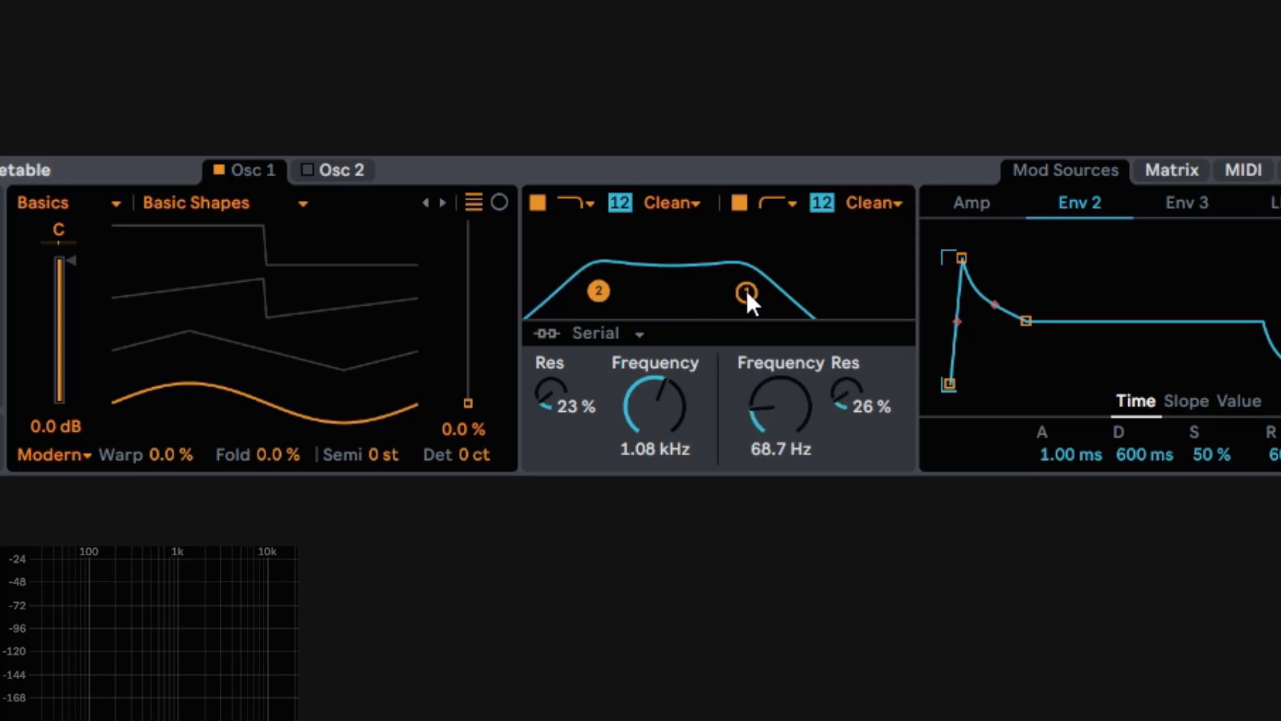
{"action": "mouse_move", "coordinate": [746, 289]}
{"action": "left_mouse_down"}
{"action": "mouse_move", "coordinate": [829, 280]}
{"action": "mouse_move", "coordinate": [784, 287]}
{"action": "left_mouse_up"}
{"action": "left_click_drag", "start_coordinate": [844, 393], "coordinate": [845, 340]}
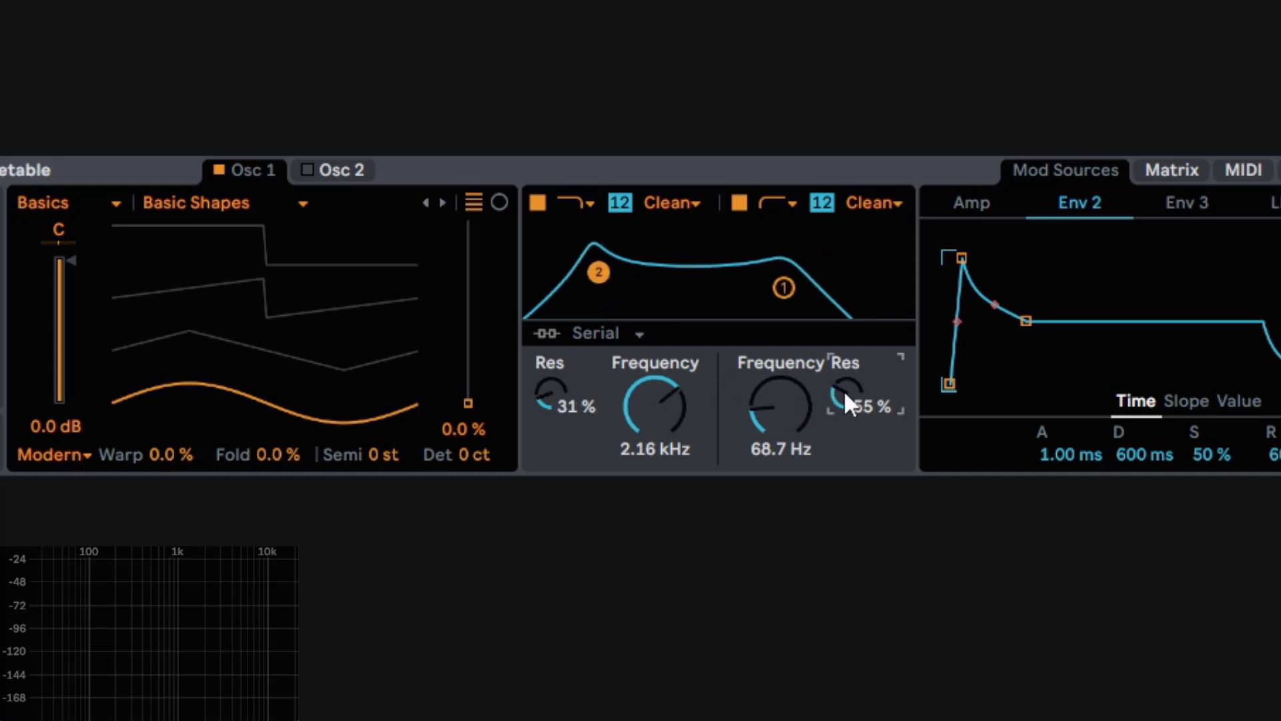
Step: Set filter 1 to 1.92 kHz with 54 % resonance and filter 2 to 123 Hz with 44 % resonance
{"action": "left_click_drag", "start_coordinate": [611, 274], "coordinate": [618, 281]}
{"action": "left_click_drag", "start_coordinate": [553, 381], "coordinate": [554, 359]}
{"action": "mouse_move", "coordinate": [650, 403]}
{"action": "left_mouse_down"}
{"action": "mouse_move", "coordinate": [650, 434]}
{"action": "mouse_move", "coordinate": [650, 404]}
{"action": "left_mouse_up"}
{"action": "mouse_move", "coordinate": [744, 400]}
{"action": "left_mouse_down"}
{"action": "mouse_move", "coordinate": [744, 374]}
{"action": "mouse_move", "coordinate": [771, 435]}
{"action": "mouse_move", "coordinate": [771, 408]}
{"action": "left_mouse_up"}
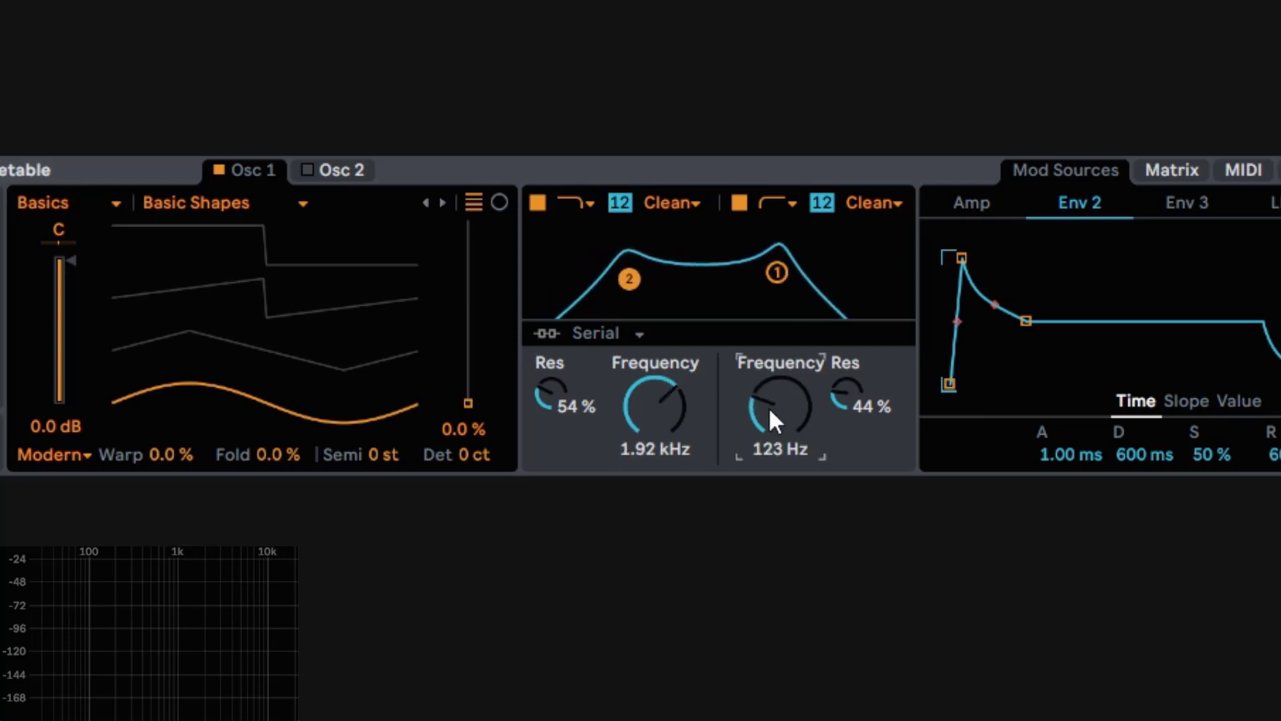
Step: Keeping filter 2 as a high-pass, set it to 162 Hz with 42 % resonance and filter 1 to 2.62 kHz with 47 %
{"action": "left_click", "coordinate": [774, 211]}
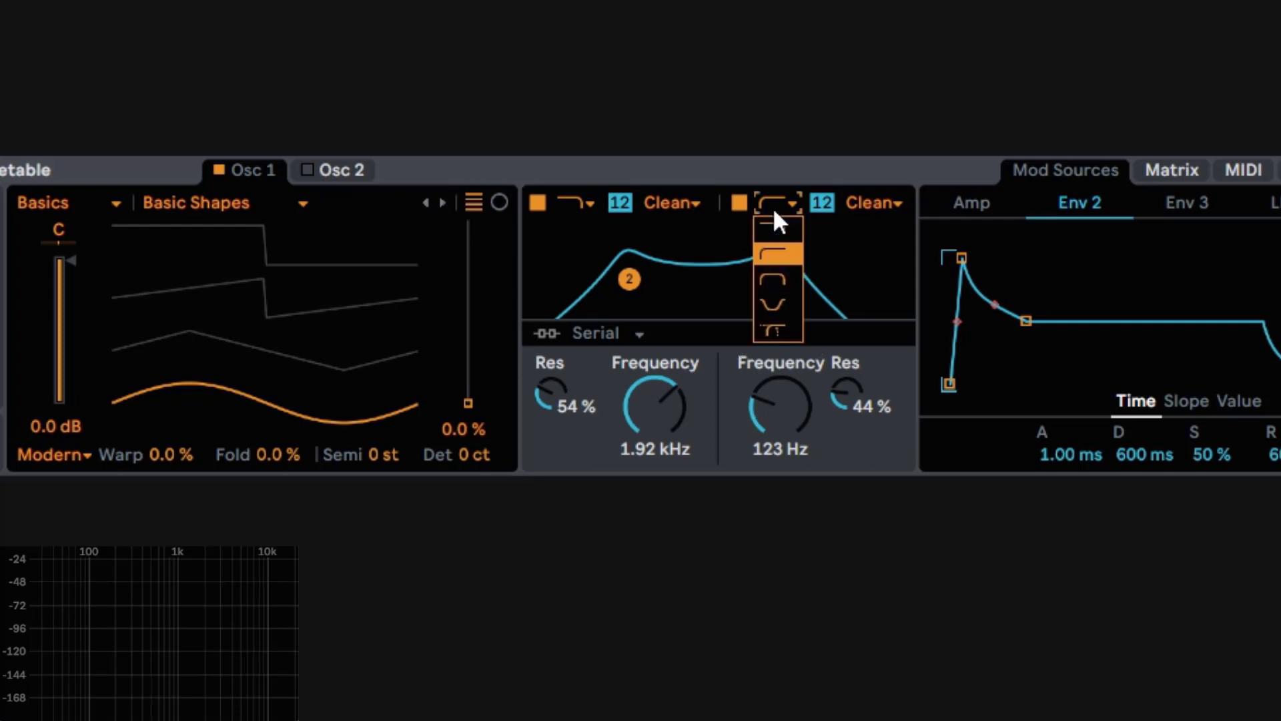
{"action": "left_click", "coordinate": [782, 279]}
{"action": "mouse_move", "coordinate": [774, 271]}
{"action": "left_mouse_down"}
{"action": "mouse_move", "coordinate": [734, 237]}
{"action": "mouse_move", "coordinate": [714, 262]}
{"action": "mouse_move", "coordinate": [767, 234]}
{"action": "mouse_move", "coordinate": [695, 314]}
{"action": "mouse_move", "coordinate": [824, 284]}
{"action": "mouse_move", "coordinate": [723, 263]}
{"action": "mouse_move", "coordinate": [752, 226]}
{"action": "mouse_move", "coordinate": [847, 226]}
{"action": "mouse_move", "coordinate": [731, 226]}
{"action": "mouse_move", "coordinate": [756, 241]}
{"action": "left_mouse_up"}
{"action": "mouse_move", "coordinate": [642, 276]}
{"action": "left_mouse_down"}
{"action": "mouse_move", "coordinate": [670, 255]}
{"action": "mouse_move", "coordinate": [663, 266]}
{"action": "mouse_move", "coordinate": [578, 254]}
{"action": "mouse_move", "coordinate": [695, 289]}
{"action": "mouse_move", "coordinate": [641, 307]}
{"action": "mouse_move", "coordinate": [623, 272]}
{"action": "mouse_move", "coordinate": [703, 306]}
{"action": "mouse_move", "coordinate": [623, 294]}
{"action": "mouse_move", "coordinate": [655, 263]}
{"action": "mouse_move", "coordinate": [695, 277]}
{"action": "mouse_move", "coordinate": [609, 283]}
{"action": "mouse_move", "coordinate": [694, 286]}
{"action": "mouse_move", "coordinate": [643, 277]}
{"action": "left_mouse_up"}
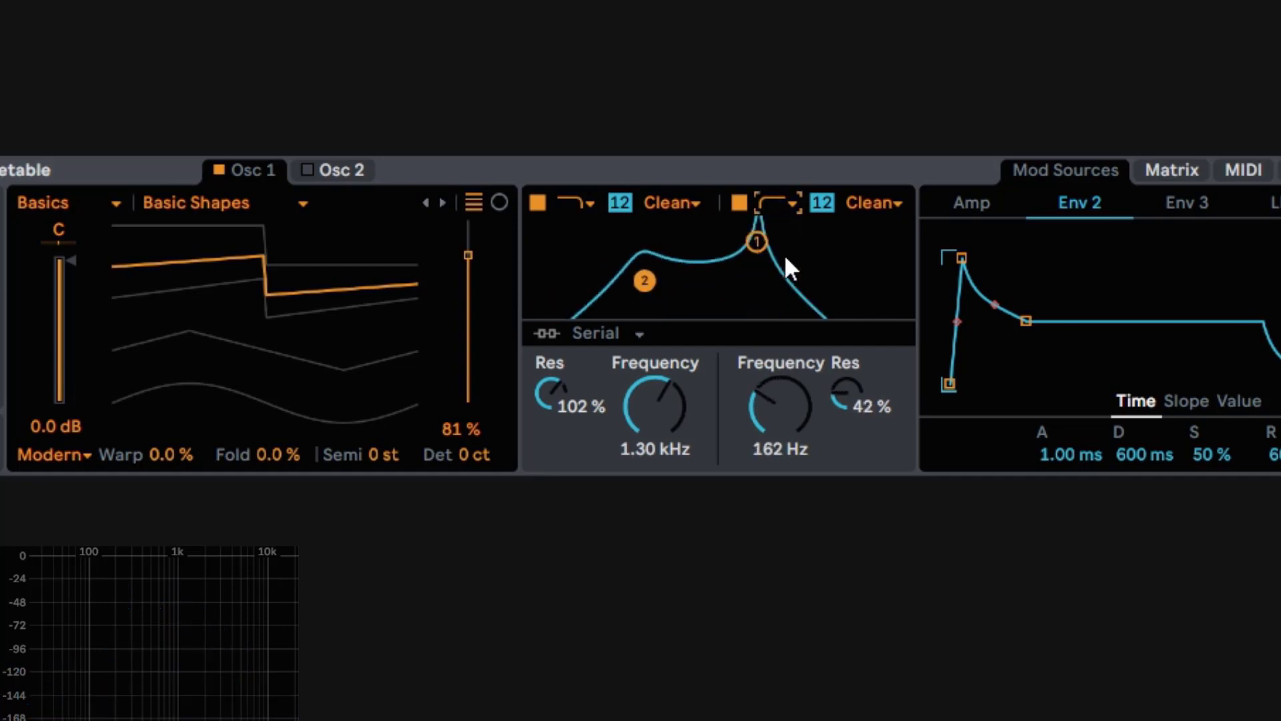
{"action": "mouse_move", "coordinate": [754, 249]}
{"action": "left_mouse_down"}
{"action": "mouse_move", "coordinate": [767, 274]}
{"action": "mouse_move", "coordinate": [793, 277]}
{"action": "left_mouse_up"}
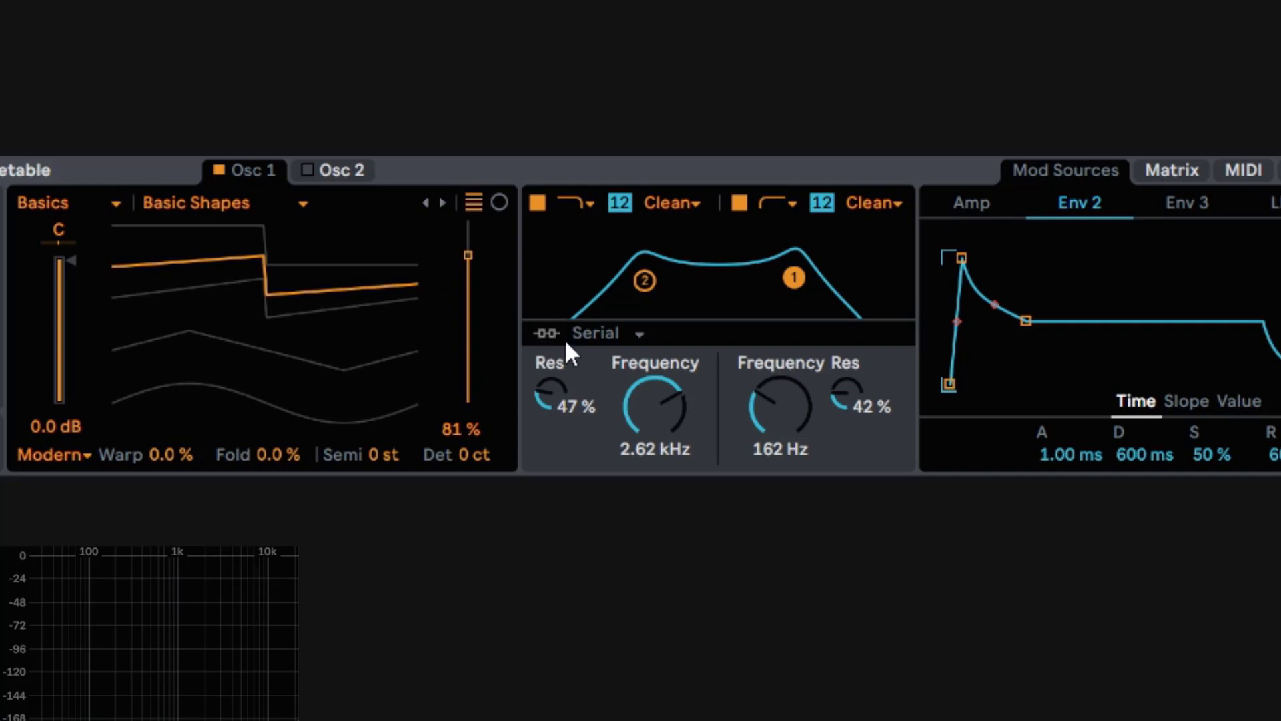
Step: Switch the filter routing to Parallel and turn off filter 2
{"action": "left_click", "coordinate": [617, 335]}
{"action": "left_click", "coordinate": [621, 385]}
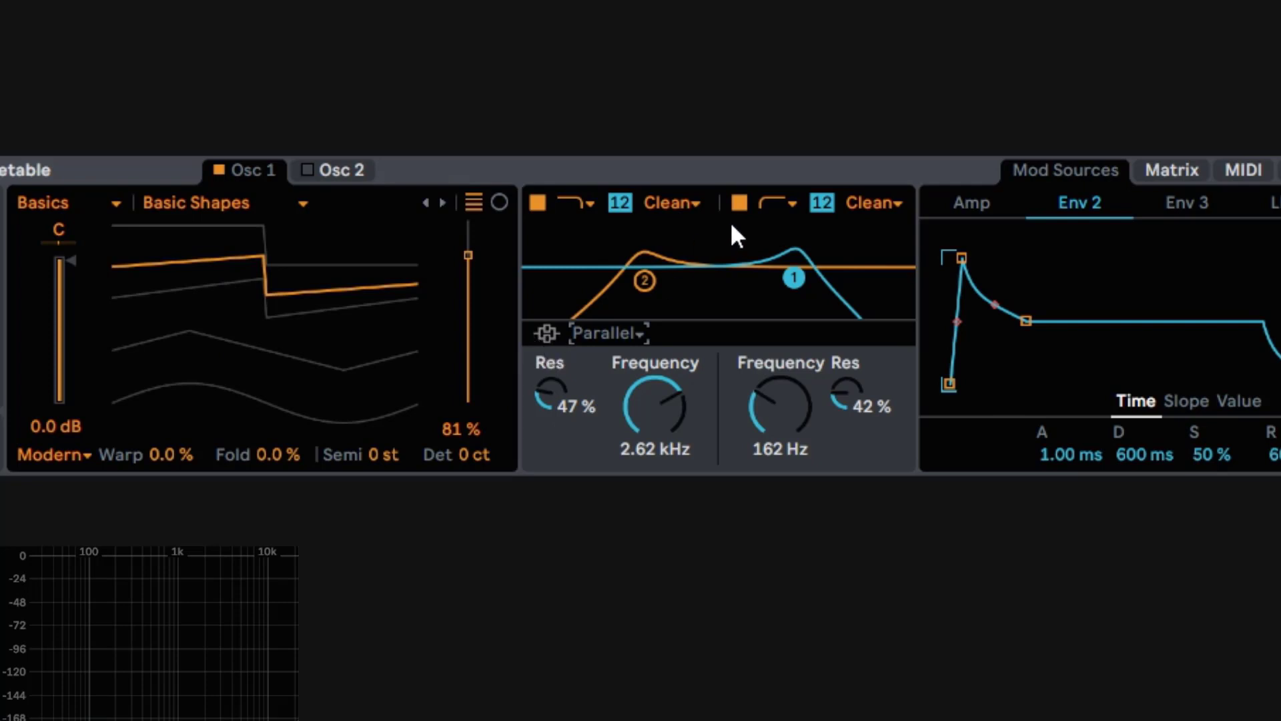
{"action": "left_click", "coordinate": [739, 203]}
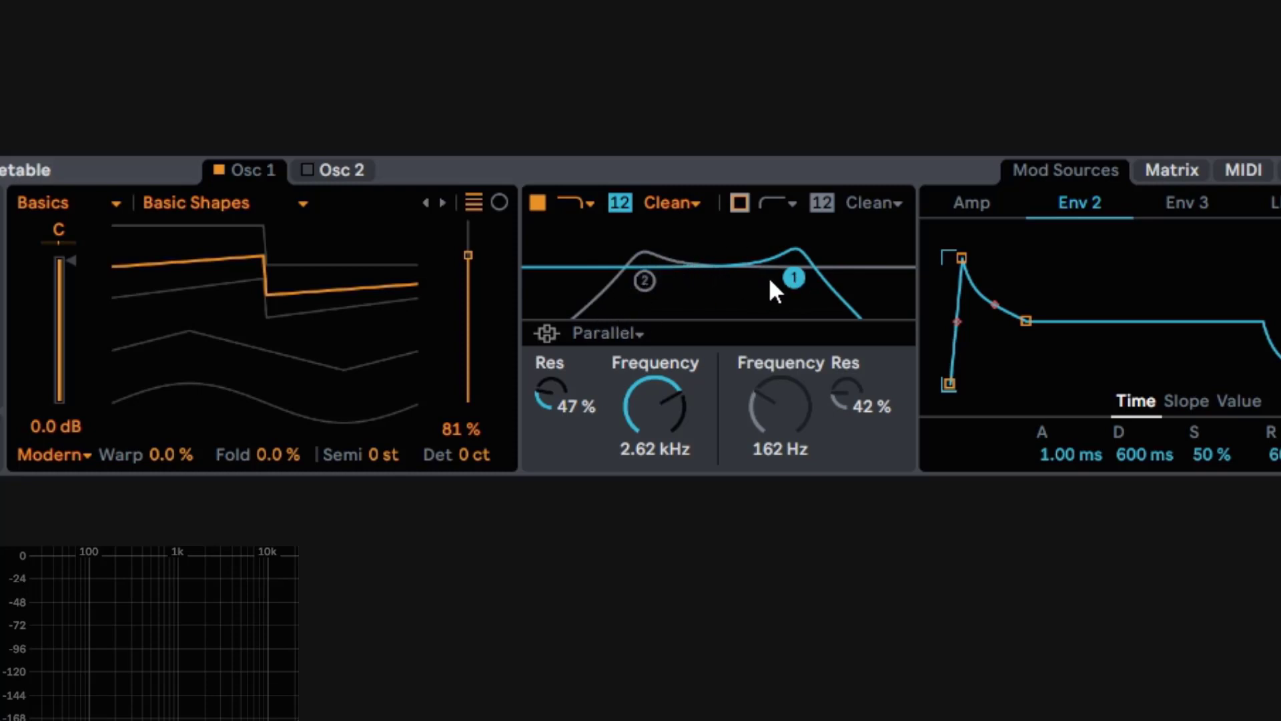
Step: Sweep filter 1 down and toggle it to compare, raise oscillator 1's wavetable position to 100 %, and set filter 1 to 66.6 Hz with 36 % resonance
{"action": "left_click_drag", "start_coordinate": [794, 277], "coordinate": [535, 282]}
{"action": "left_click", "coordinate": [537, 203]}
{"action": "left_click", "coordinate": [537, 203]}
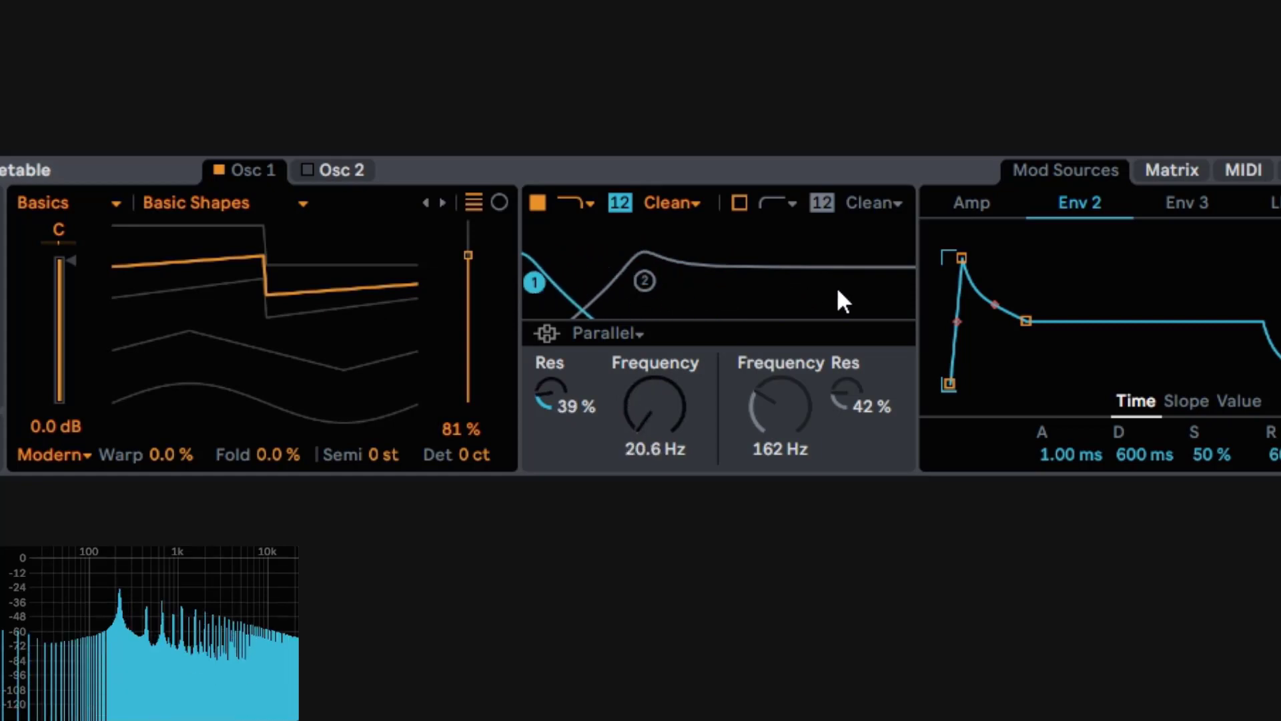
{"action": "left_click_drag", "start_coordinate": [338, 314], "coordinate": [337, 260]}
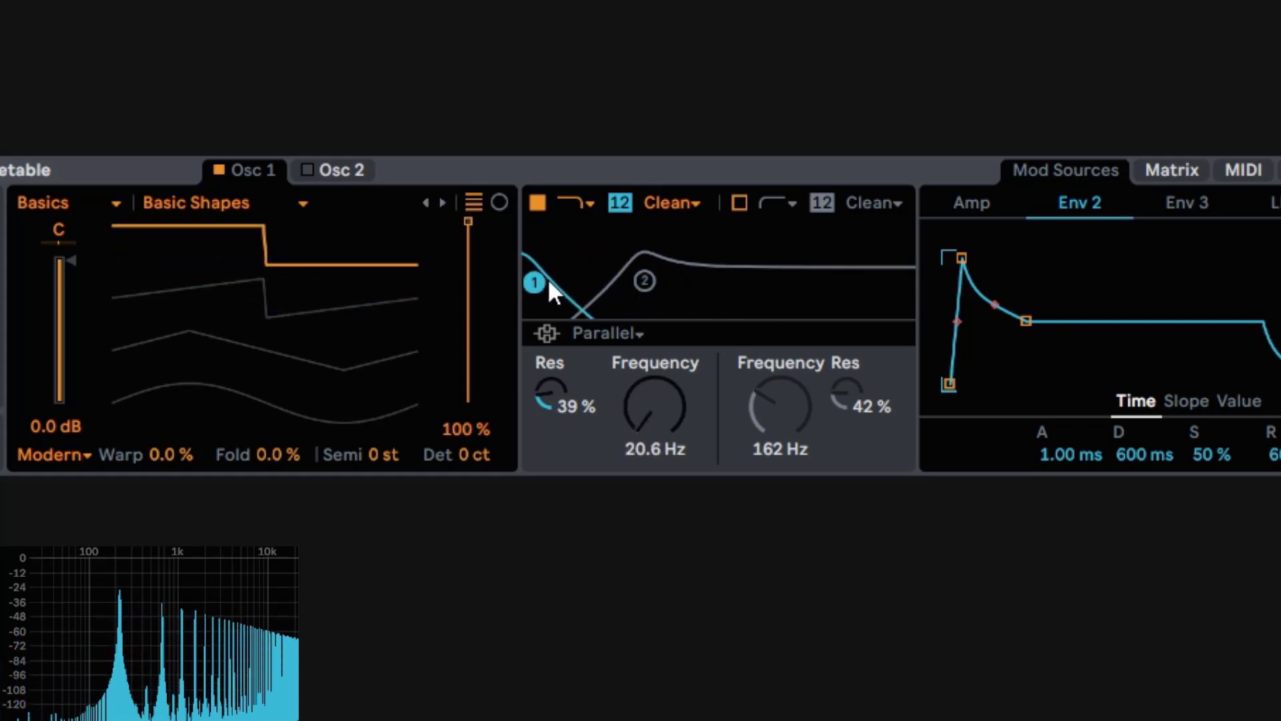
{"action": "left_click_drag", "start_coordinate": [537, 284], "coordinate": [597, 284]}
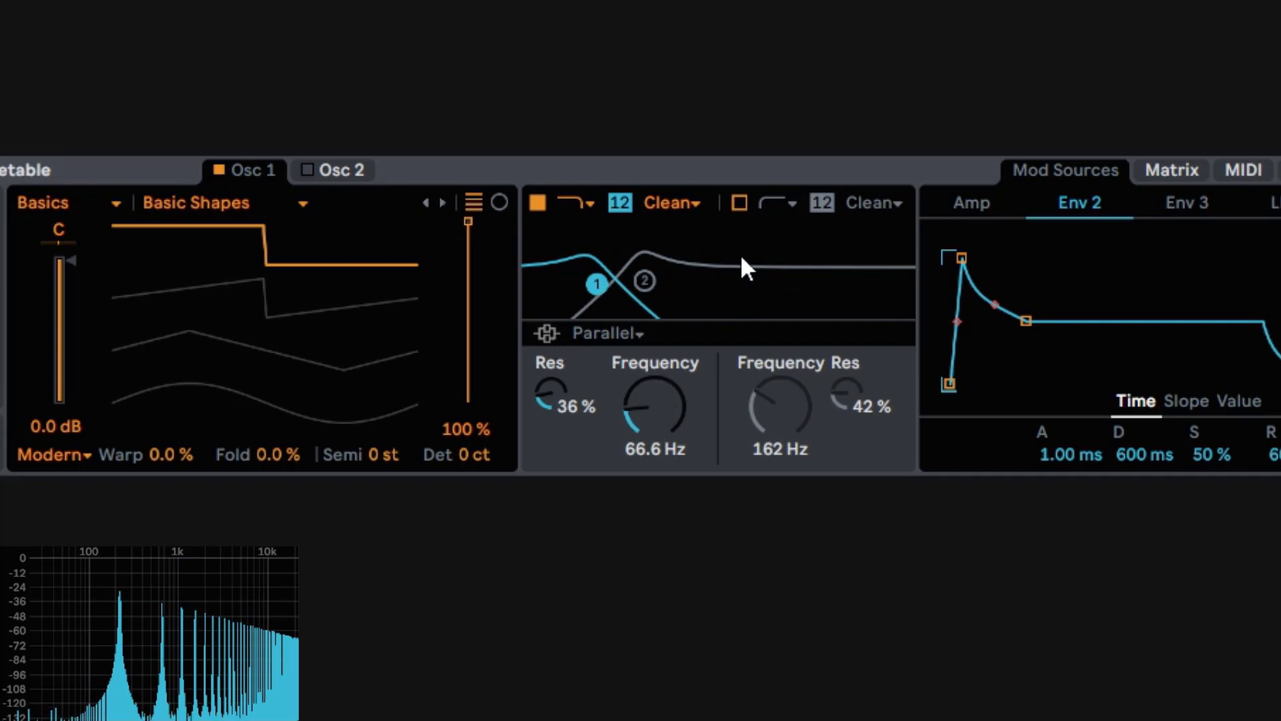
Step: Change filter 2 to low-pass and turn it on
{"action": "left_click", "coordinate": [760, 203]}
{"action": "left_click", "coordinate": [794, 231]}
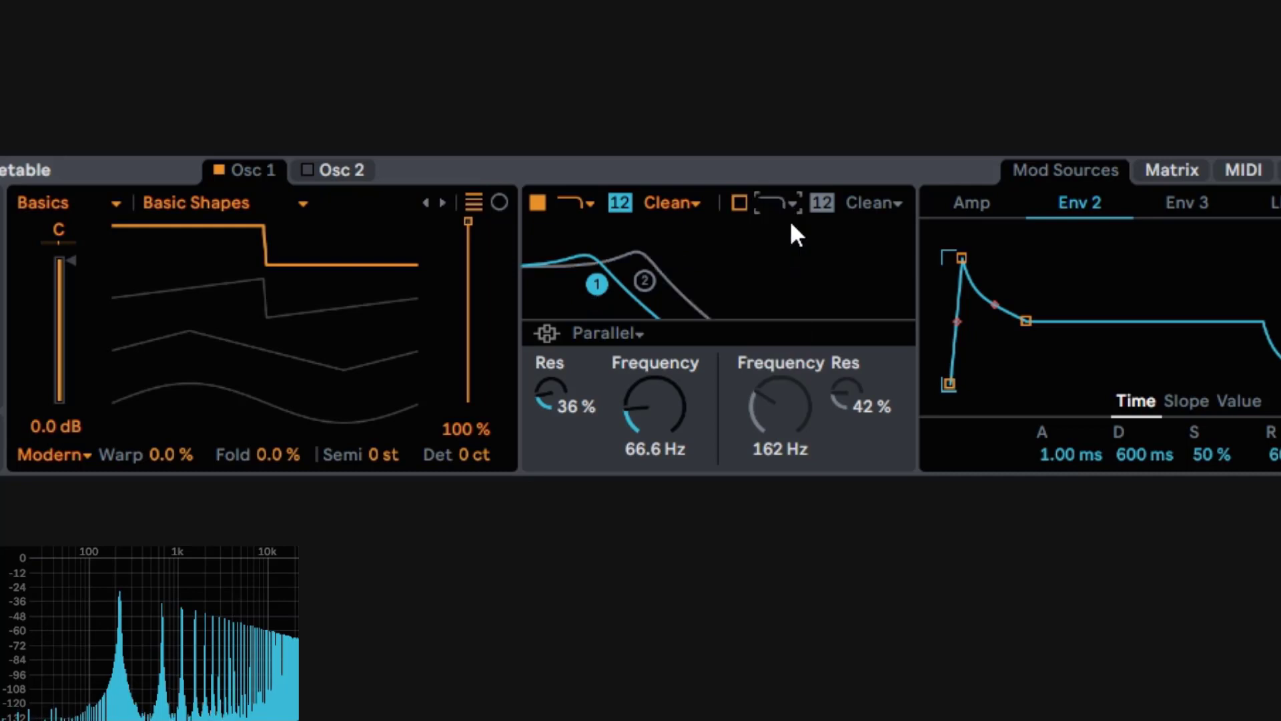
{"action": "left_click", "coordinate": [739, 202]}
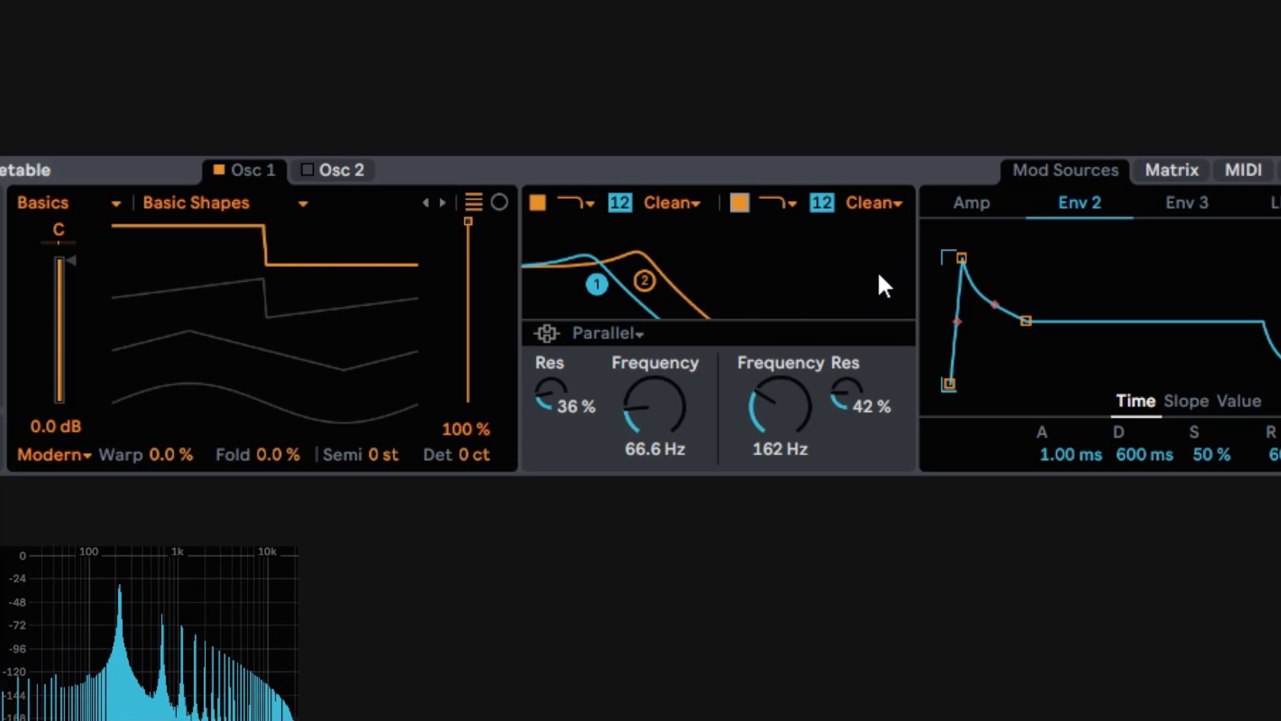
Step: Set filter 2 to 2.03 kHz with 55 % resonance and filter 1 to 208 Hz with 68 % resonance
{"action": "left_click_drag", "start_coordinate": [654, 282], "coordinate": [718, 284]}
{"action": "left_click_drag", "start_coordinate": [598, 282], "coordinate": [781, 272]}
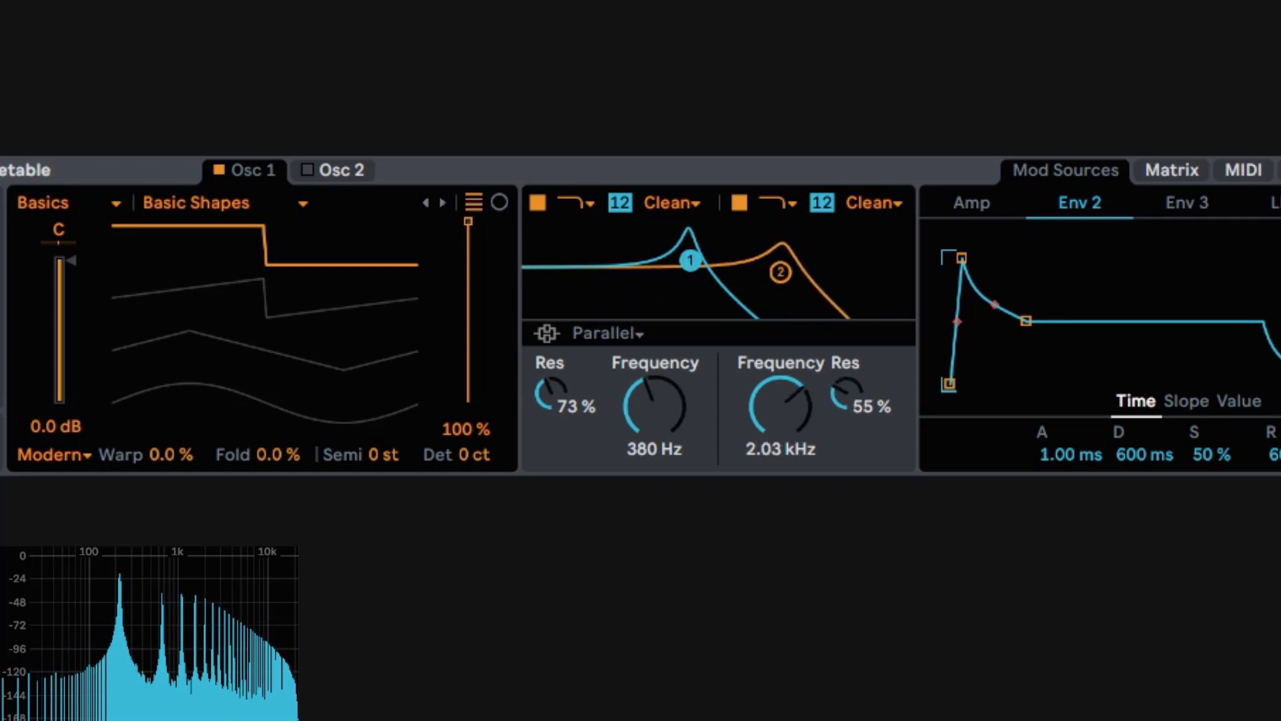
{"action": "left_click_drag", "start_coordinate": [689, 260], "coordinate": [657, 264]}
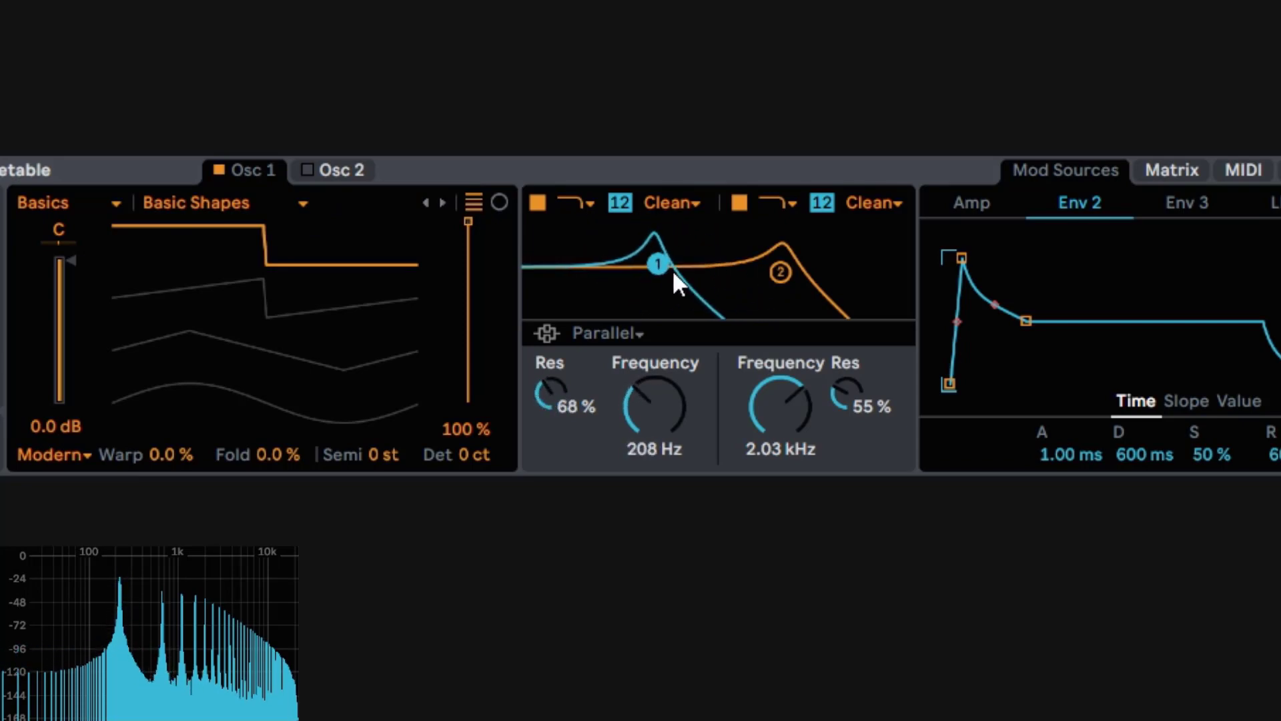
Step: Toggle filter 2 off and on under Parallel routing, and set filter 1 to 2.97 kHz with 62 % resonance and filter 2 to 73.2 Hz with 91 %
{"action": "left_click", "coordinate": [637, 333]}
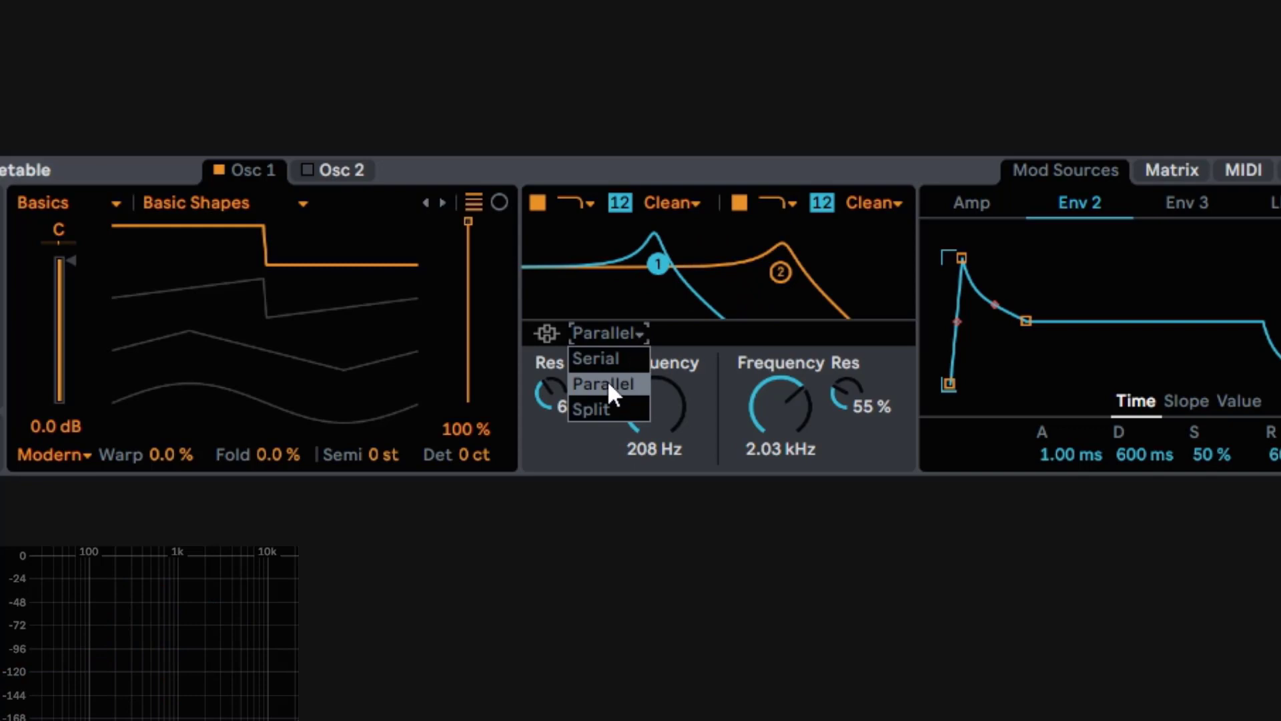
{"action": "left_click", "coordinate": [740, 358]}
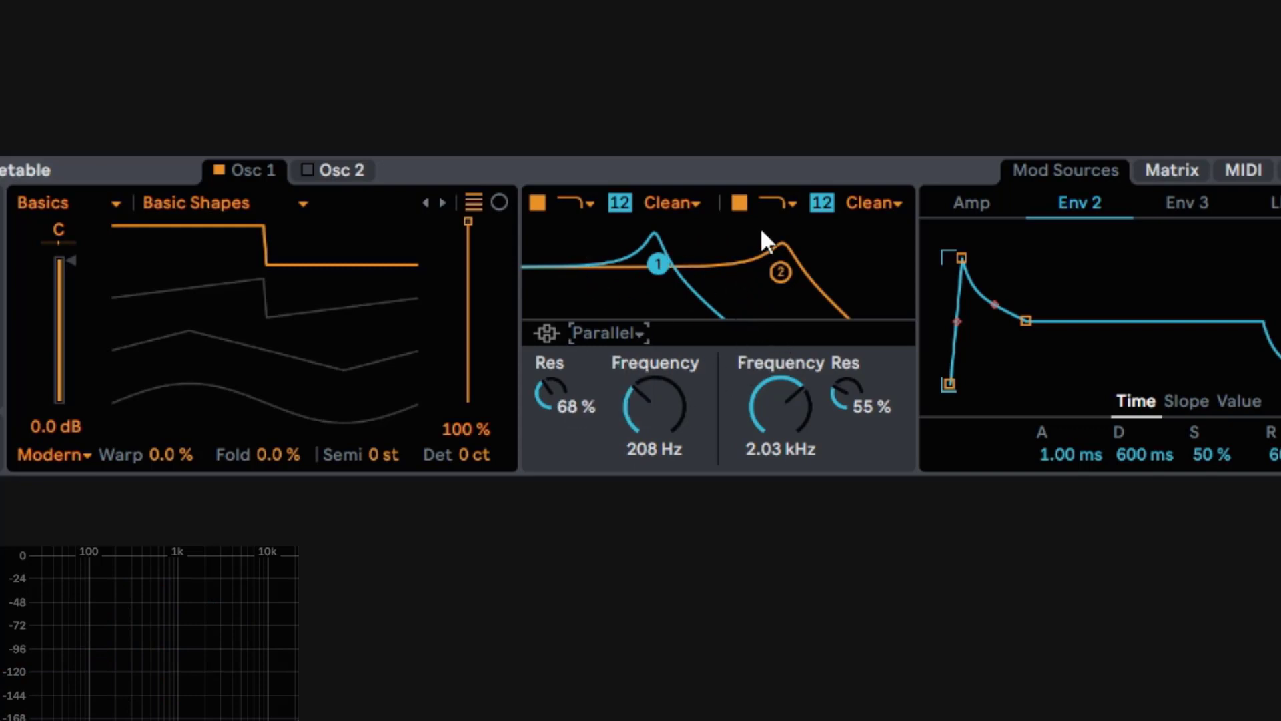
{"action": "left_click", "coordinate": [741, 203]}
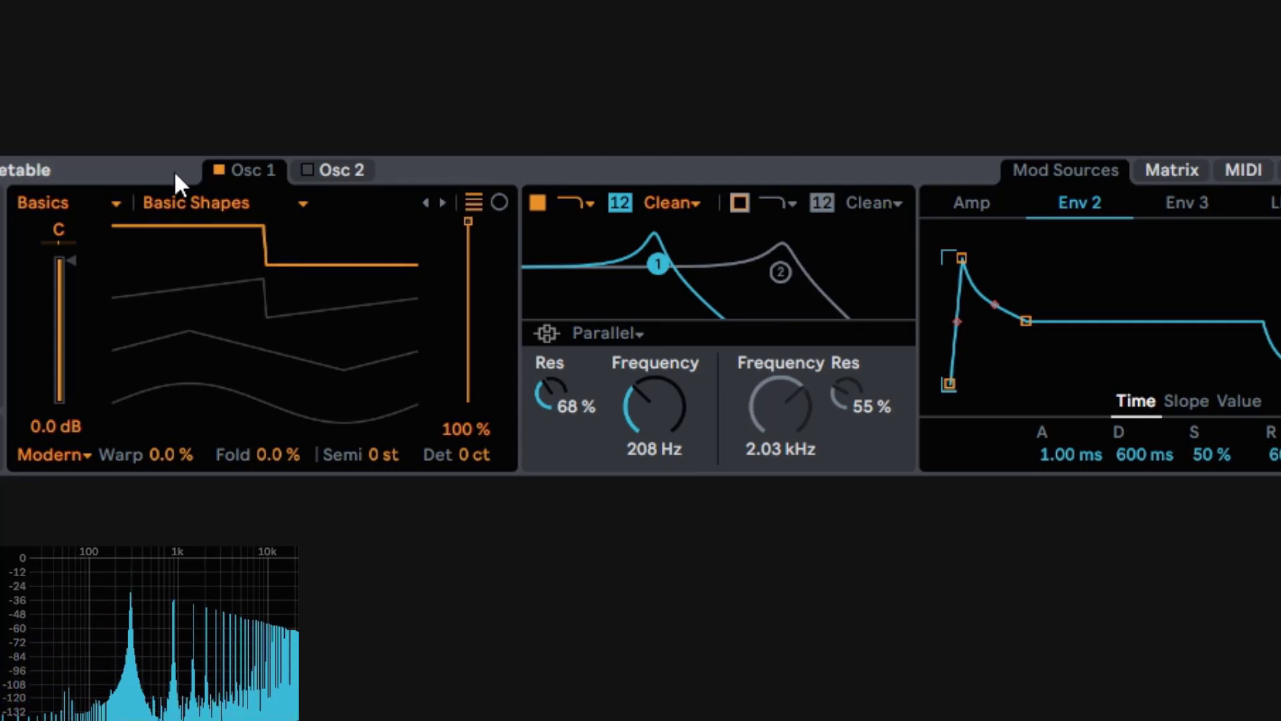
{"action": "left_click", "coordinate": [739, 203]}
{"action": "mouse_move", "coordinate": [777, 271]}
{"action": "left_mouse_down"}
{"action": "mouse_move", "coordinate": [583, 270]}
{"action": "mouse_move", "coordinate": [595, 246]}
{"action": "mouse_move", "coordinate": [821, 272]}
{"action": "mouse_move", "coordinate": [663, 274]}
{"action": "mouse_move", "coordinate": [841, 272]}
{"action": "mouse_move", "coordinate": [801, 267]}
{"action": "left_mouse_up"}
Step: Switch the filter routing to Split and turn on oscillator 2
{"action": "left_click", "coordinate": [634, 333]}
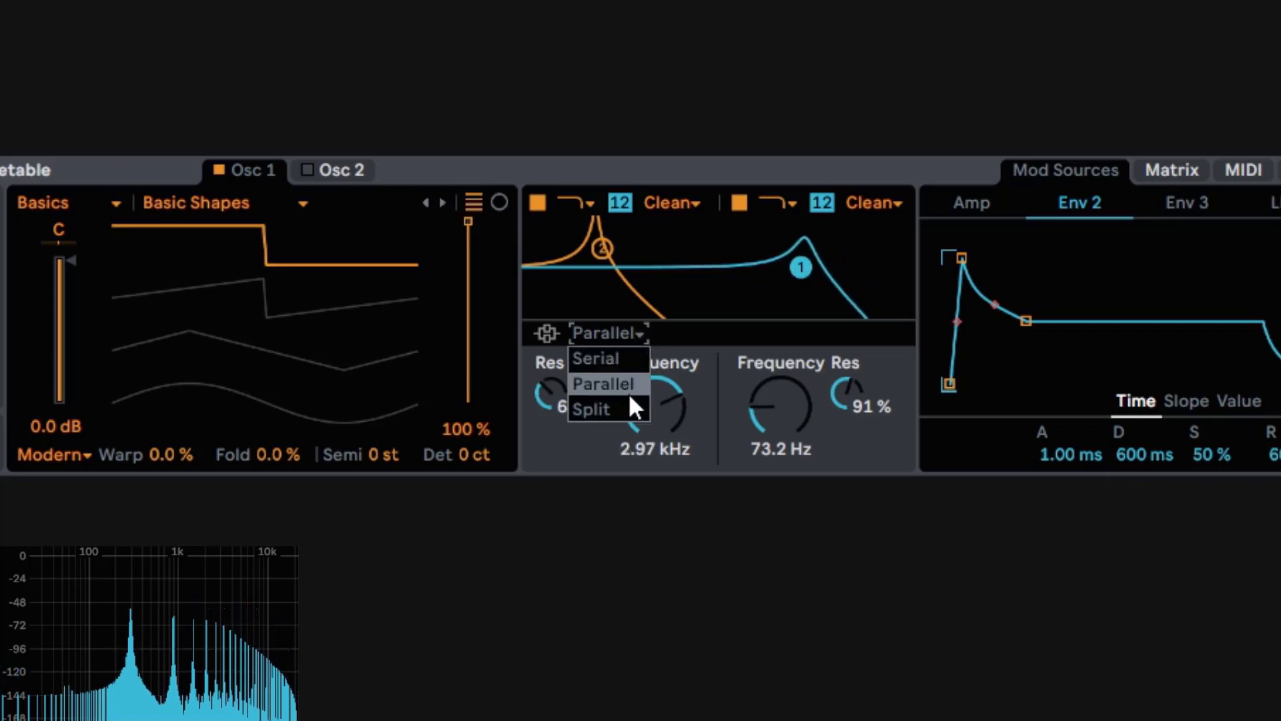
{"action": "left_click", "coordinate": [614, 407]}
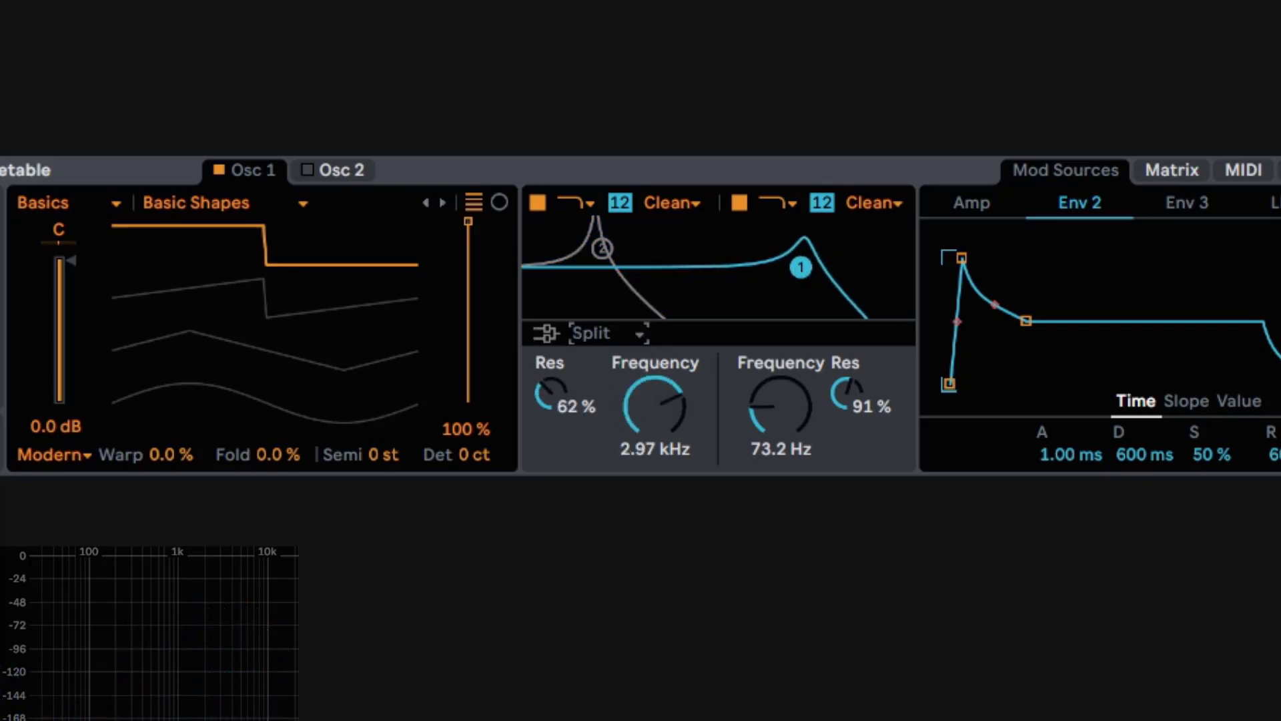
{"action": "left_click", "coordinate": [307, 170]}
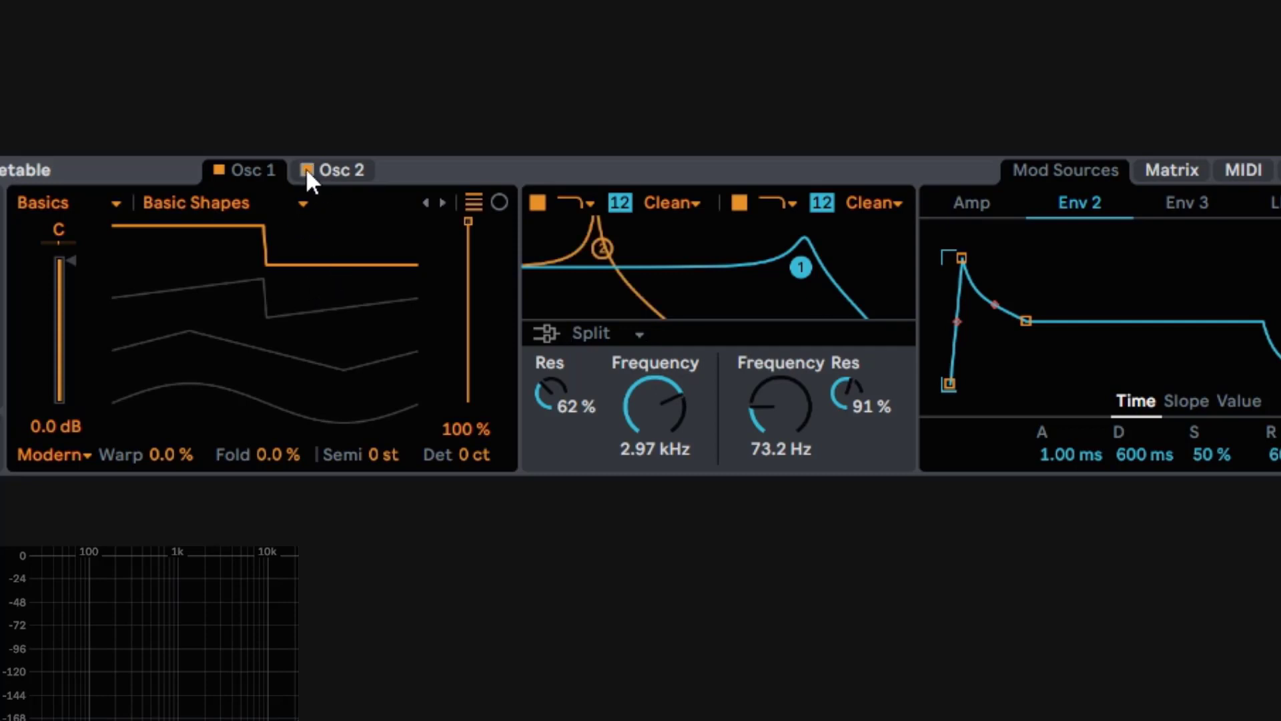
Step: Set filter 2 to 474 Hz with 34 % resonance and filter 1 to 2.23 kHz with 29 % resonance
{"action": "left_click_drag", "start_coordinate": [603, 248], "coordinate": [706, 292]}
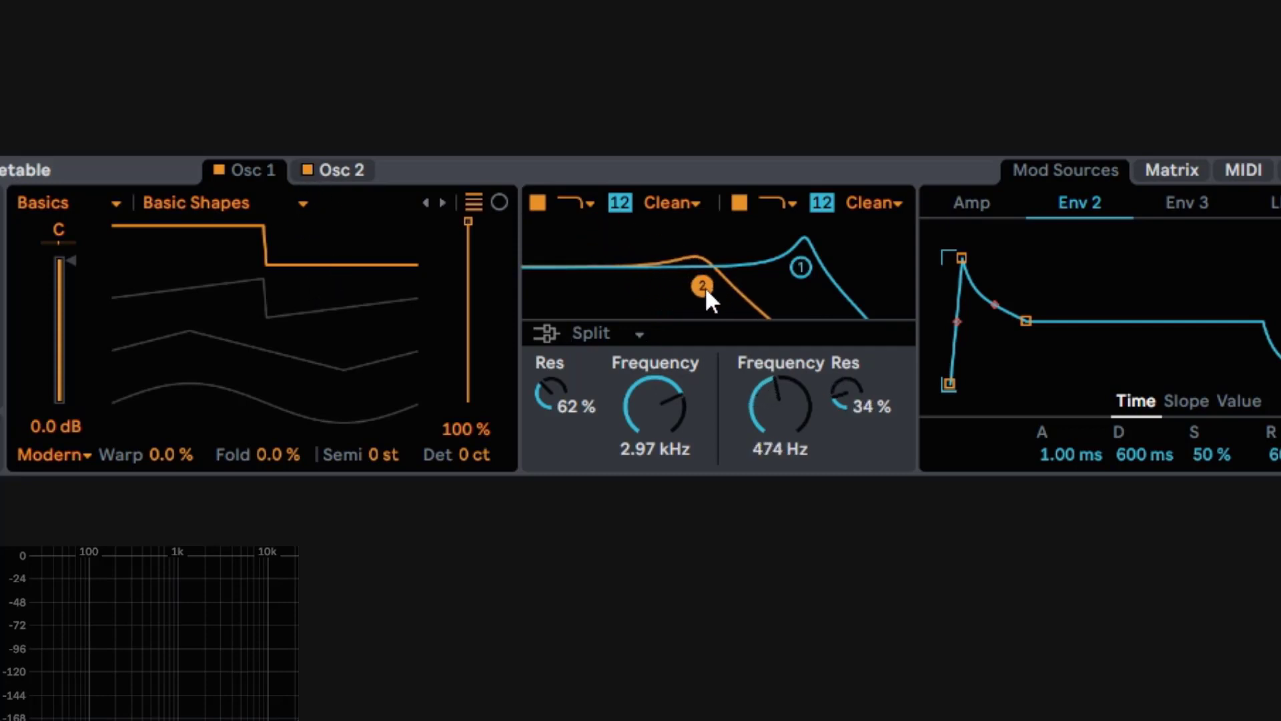
{"action": "left_click_drag", "start_coordinate": [795, 281], "coordinate": [780, 303]}
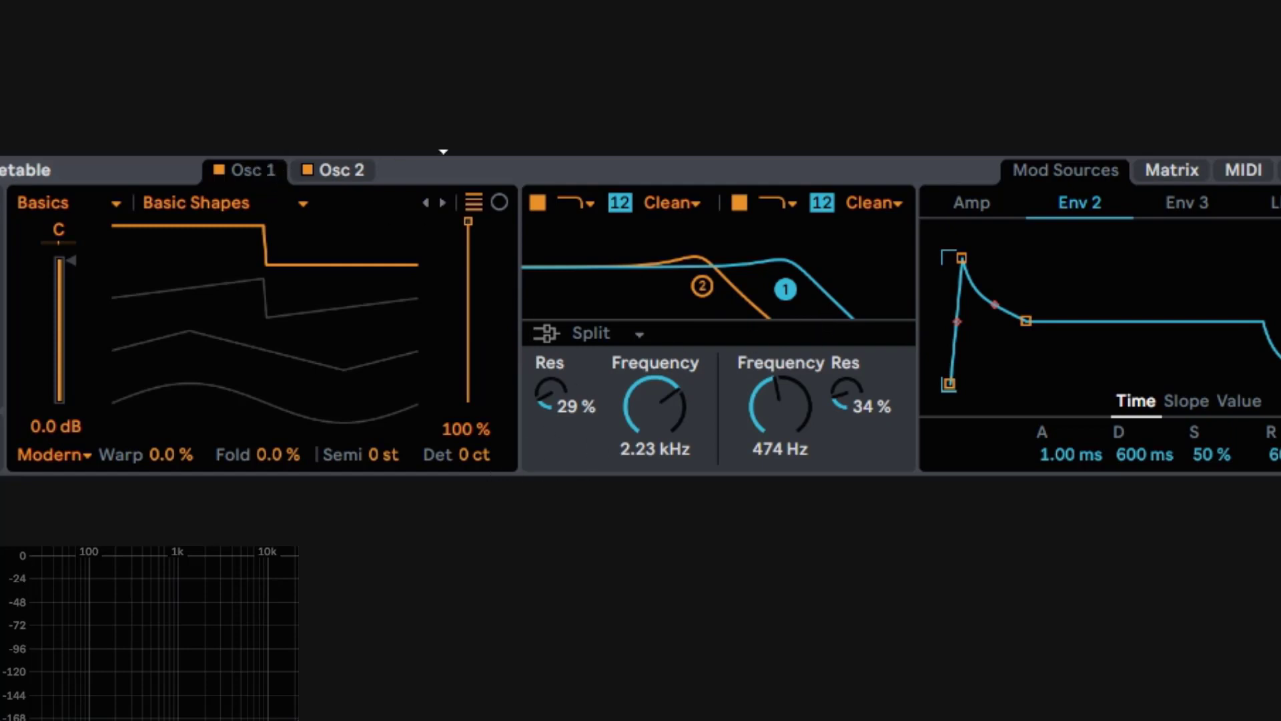
Step: Set oscillator 2's wavetable position to 32 %, filter 1 to 31.2 Hz with 65 % resonance, and filter 2 to 8.71 kHz with 39 %
{"action": "left_click", "coordinate": [342, 171]}
{"action": "left_click_drag", "start_coordinate": [468, 402], "coordinate": [469, 344]}
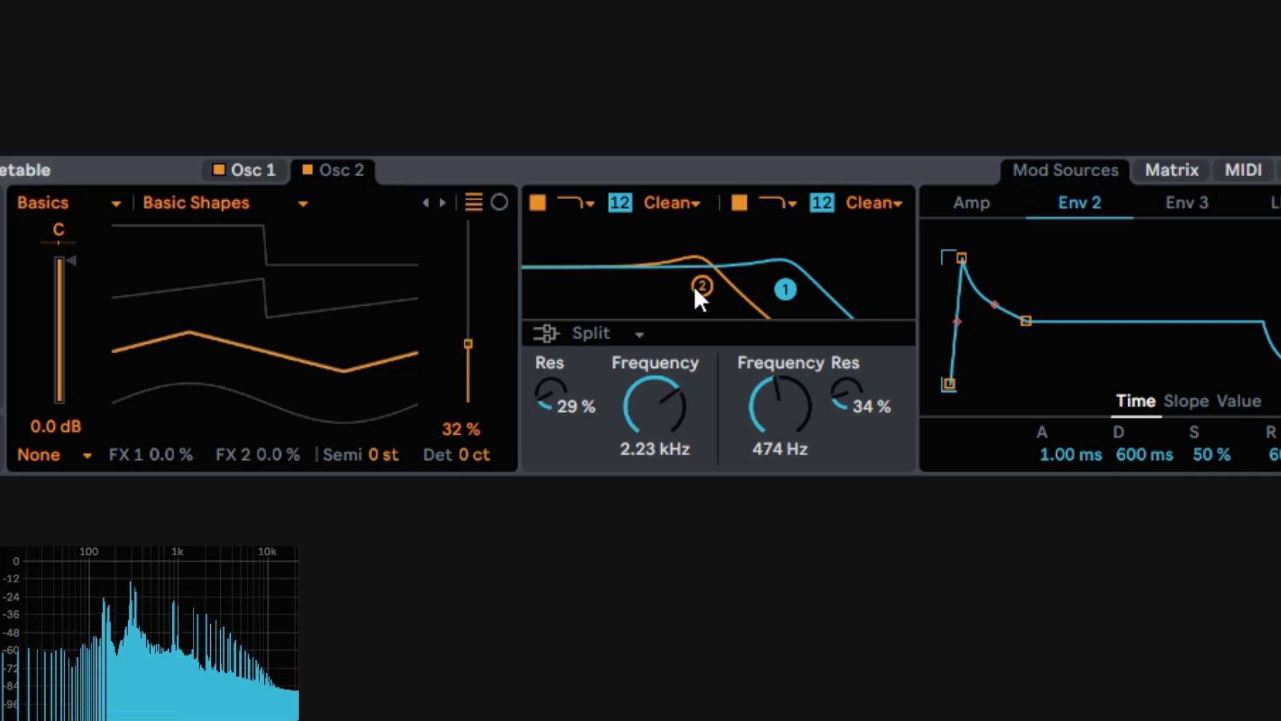
{"action": "left_click_drag", "start_coordinate": [698, 286], "coordinate": [556, 266]}
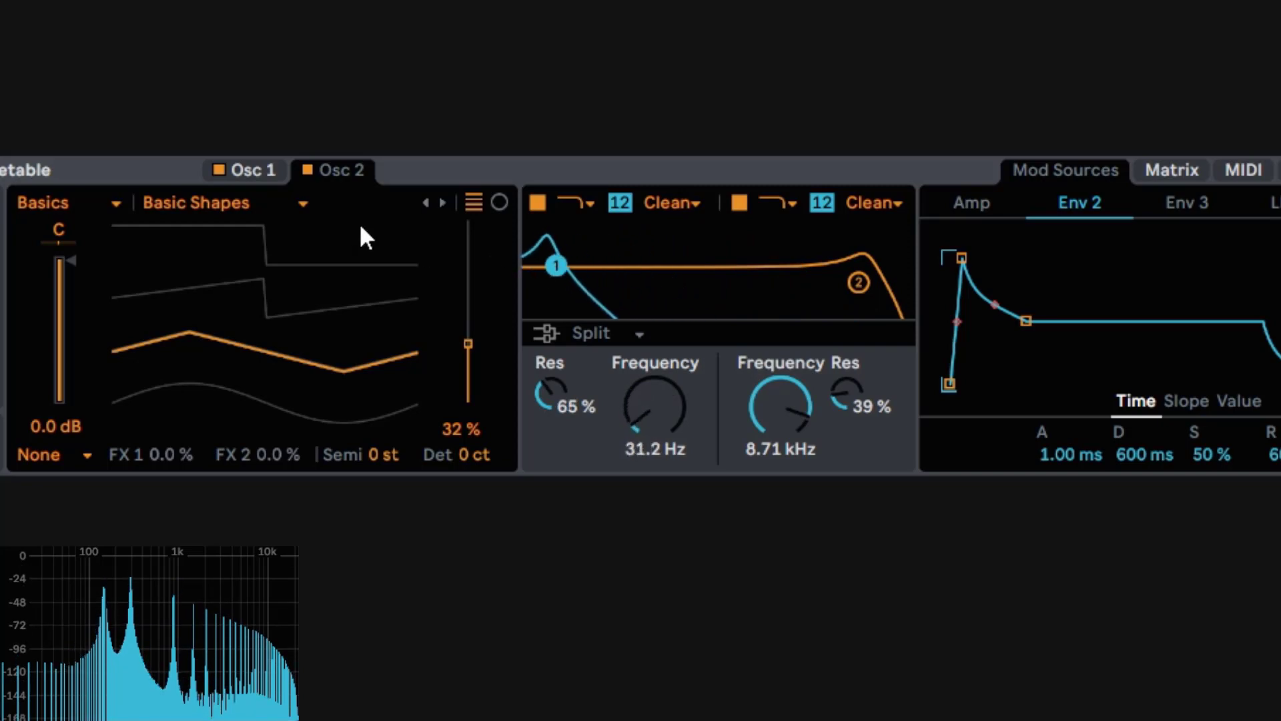
Step: Set filter 1 to 58.7 Hz with 52 % resonance, filter 2 to 2.23 kHz with 26 %, and oscillator 2's wavetable position to 68 %
{"action": "left_click", "coordinate": [254, 179]}
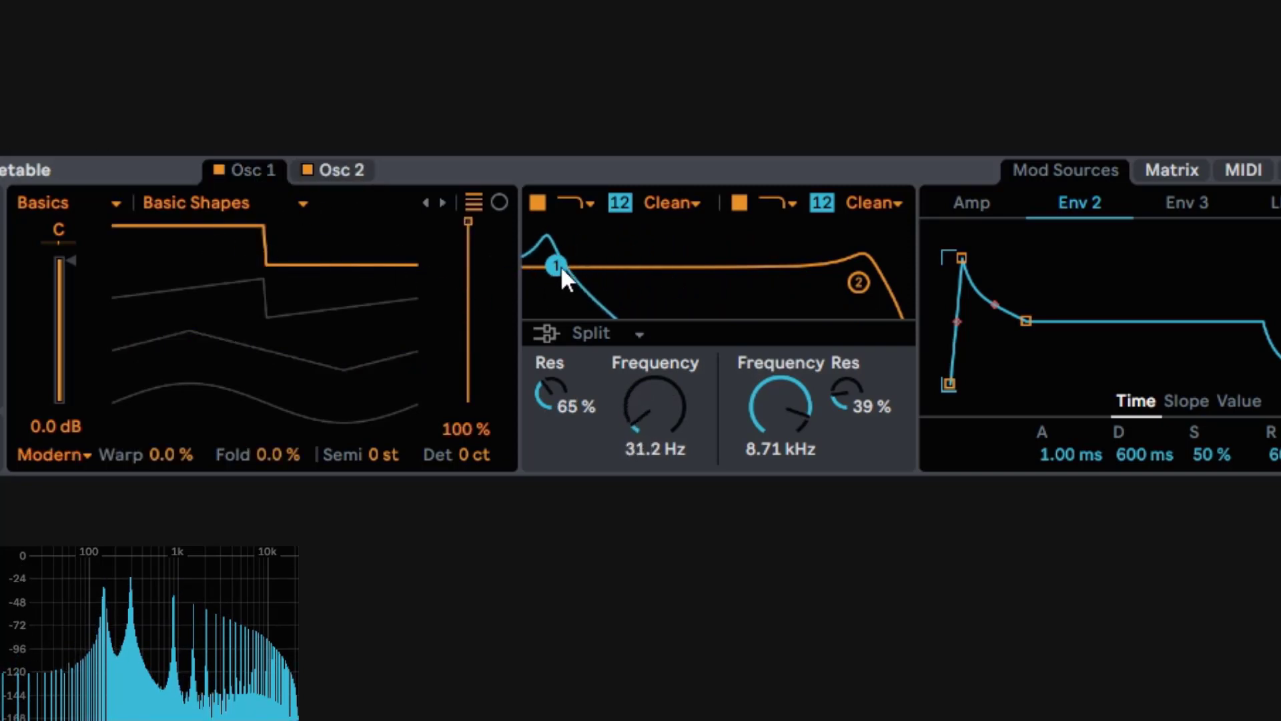
{"action": "left_click_drag", "start_coordinate": [557, 267], "coordinate": [590, 272]}
{"action": "left_click_drag", "start_coordinate": [876, 291], "coordinate": [786, 292]}
{"action": "left_click", "coordinate": [341, 171]}
{"action": "left_click_drag", "start_coordinate": [306, 326], "coordinate": [306, 283]}
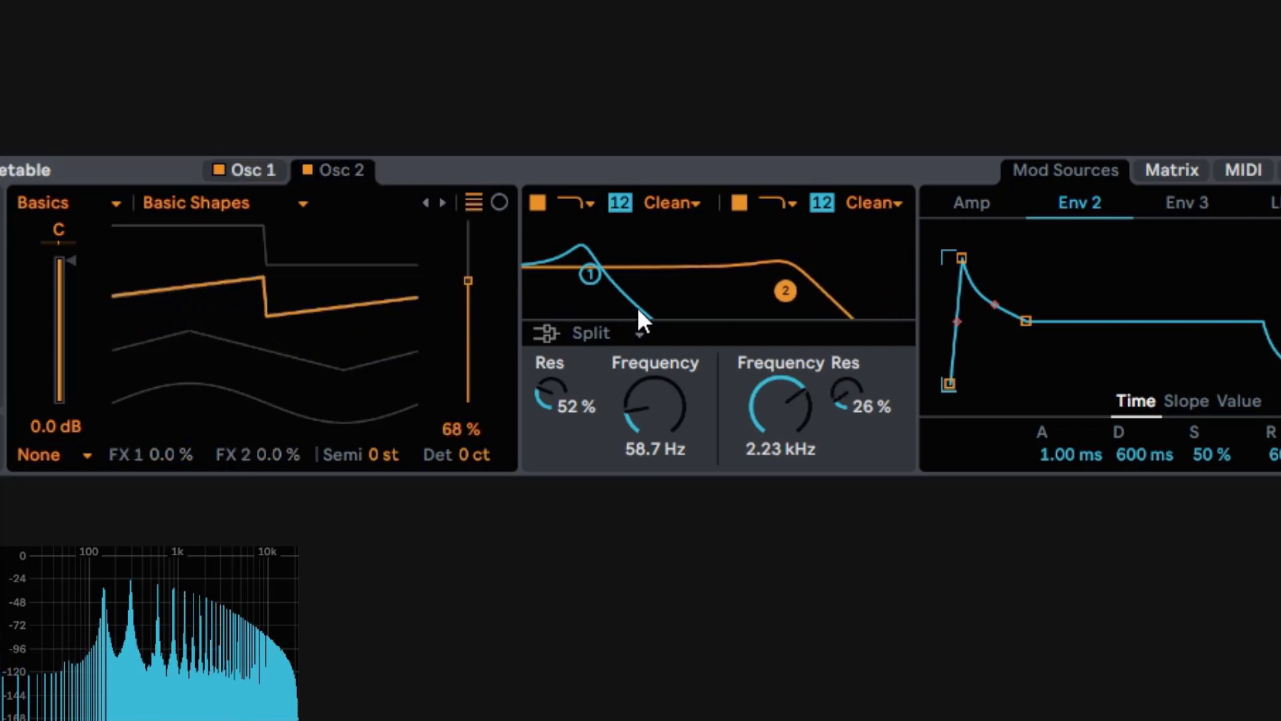
Step: Sweep both split filters, taking filter 1 to 94.3 Hz with 89 % resonance and filter 2 to 693 Hz with 42 %, and raise both cutoffs slightly
{"action": "left_click_drag", "start_coordinate": [786, 292], "coordinate": [695, 257]}
{"action": "left_click_drag", "start_coordinate": [621, 283], "coordinate": [695, 263]}
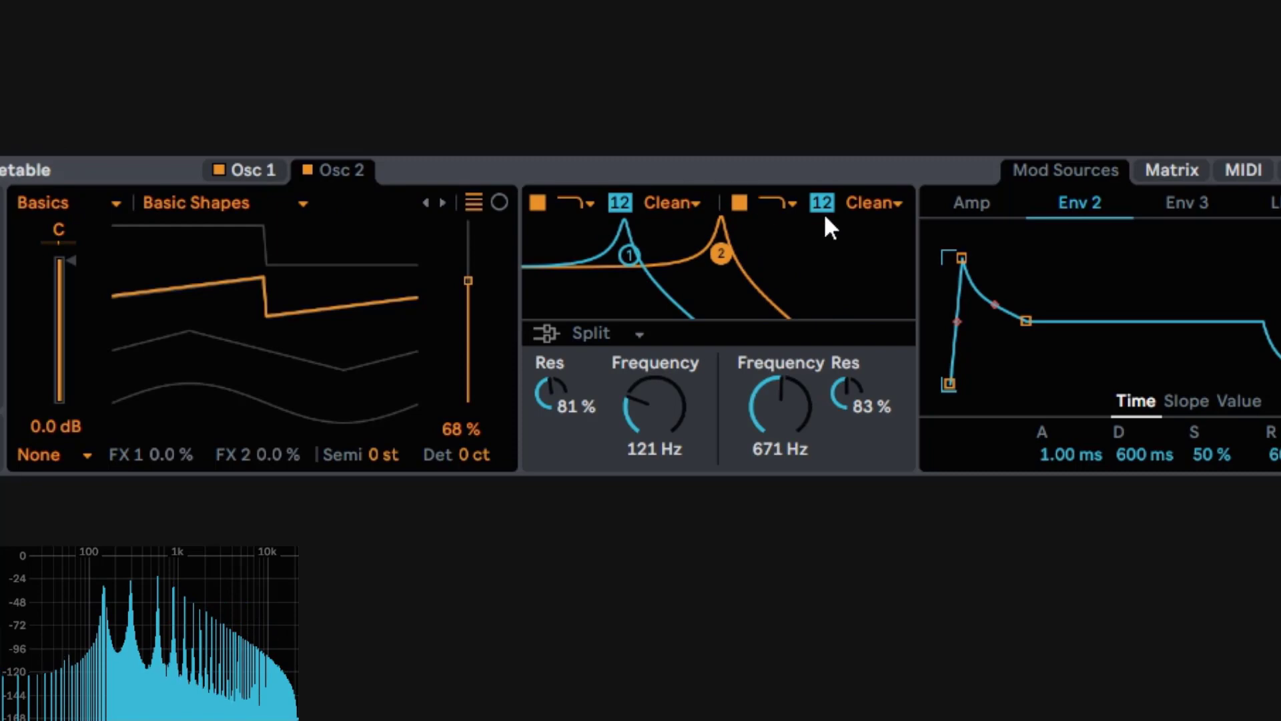
{"action": "mouse_move", "coordinate": [628, 253]}
{"action": "left_mouse_down"}
{"action": "mouse_move", "coordinate": [644, 271]}
{"action": "mouse_move", "coordinate": [752, 271]}
{"action": "mouse_move", "coordinate": [598, 243]}
{"action": "mouse_move", "coordinate": [616, 251]}
{"action": "left_mouse_up"}
{"action": "left_click_drag", "start_coordinate": [736, 260], "coordinate": [737, 282]}
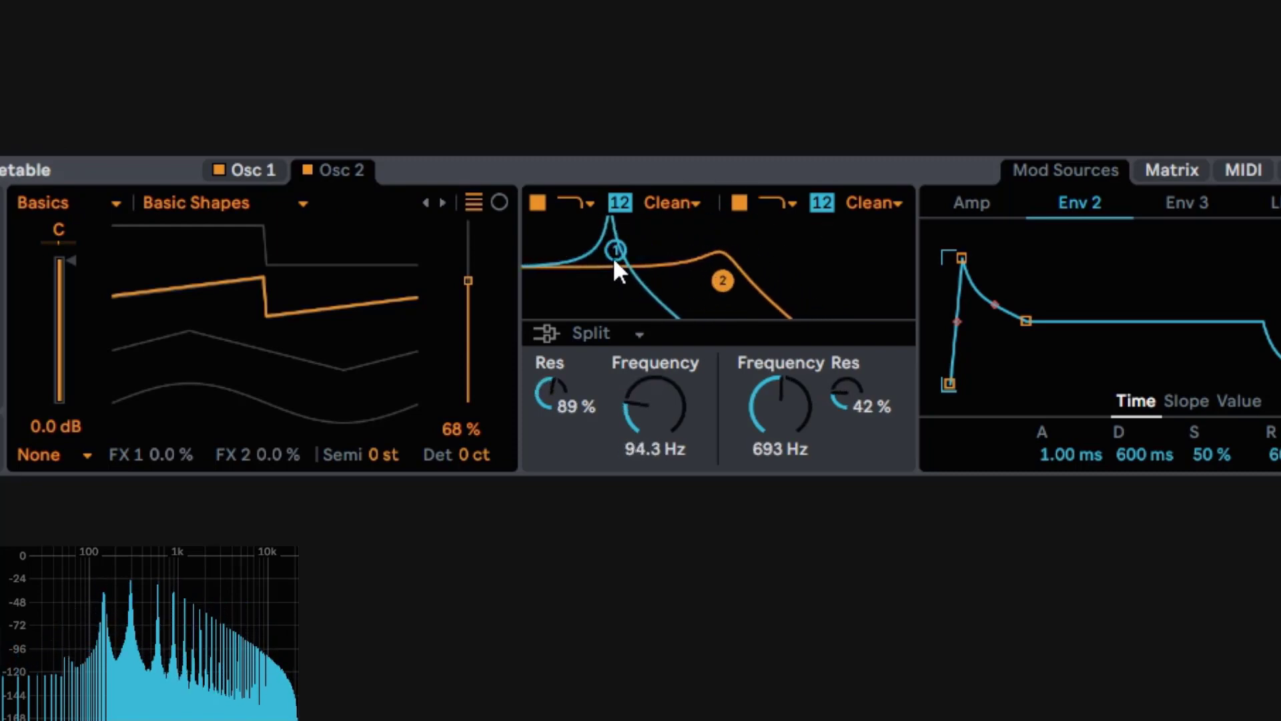
{"action": "left_click_drag", "start_coordinate": [613, 256], "coordinate": [646, 276]}
{"action": "left_click_drag", "start_coordinate": [723, 281], "coordinate": [740, 270]}
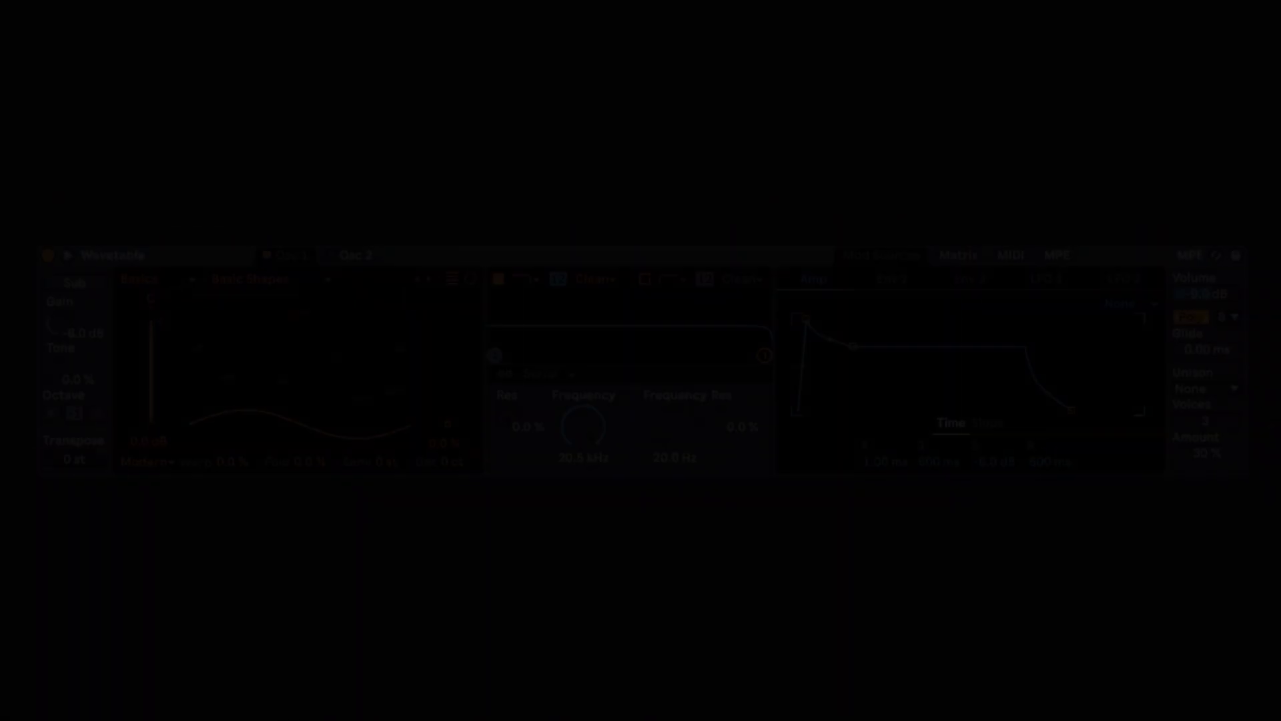
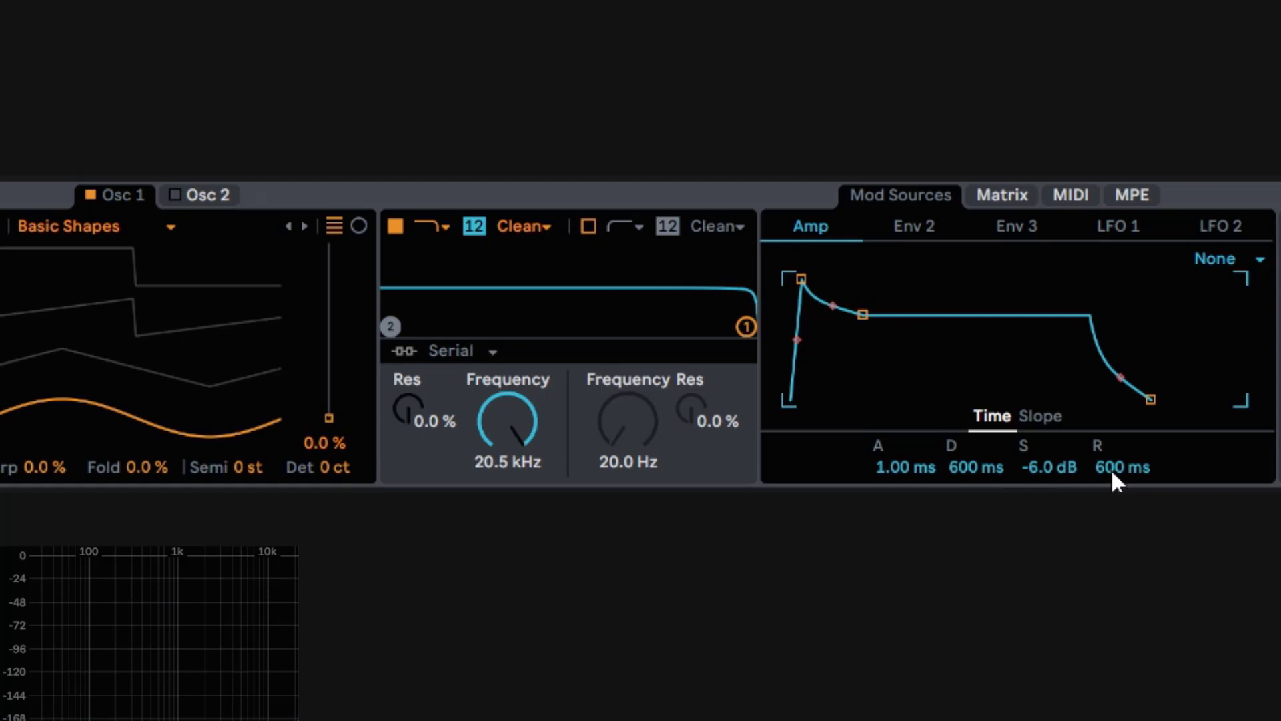
Step: Shorten the Amp envelope to 0.00 ms attack, 1.50 ms decay, -46 dB sustain and 1.50 ms release
{"action": "left_click_drag", "start_coordinate": [1113, 476], "coordinate": [1113, 600]}
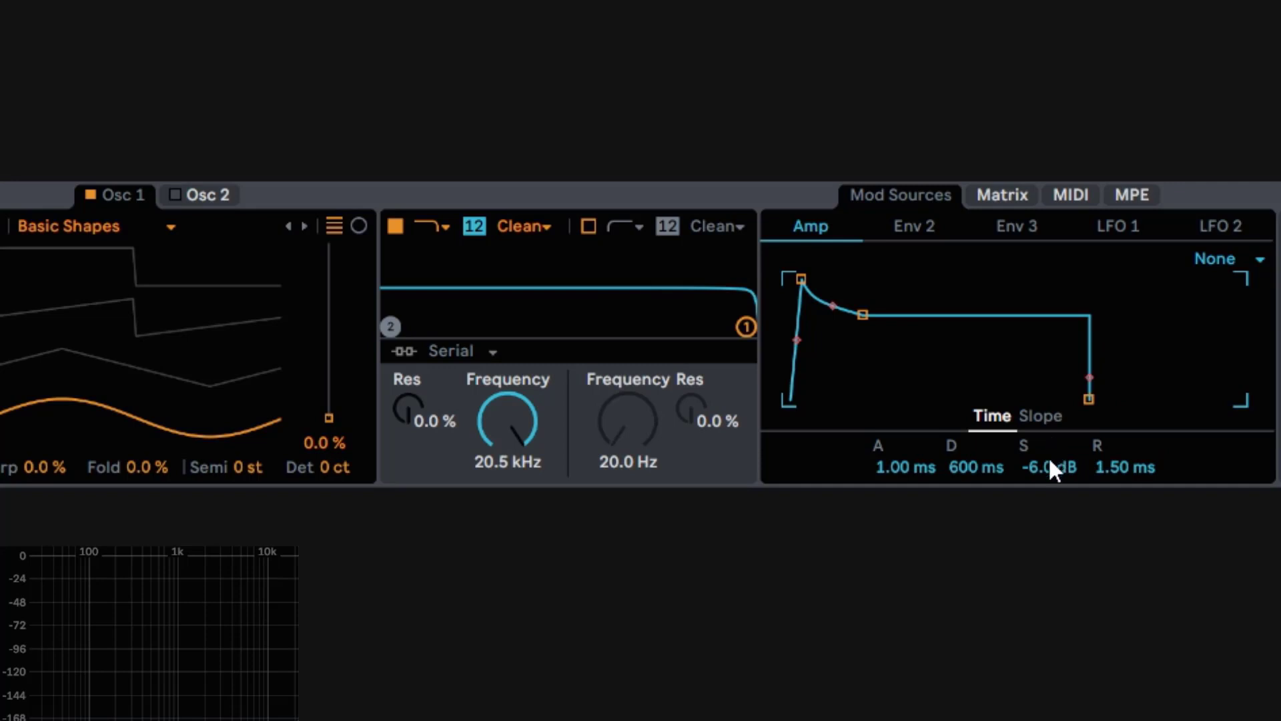
{"action": "left_click_drag", "start_coordinate": [1049, 469], "coordinate": [1049, 554]}
{"action": "left_click_drag", "start_coordinate": [963, 469], "coordinate": [963, 564]}
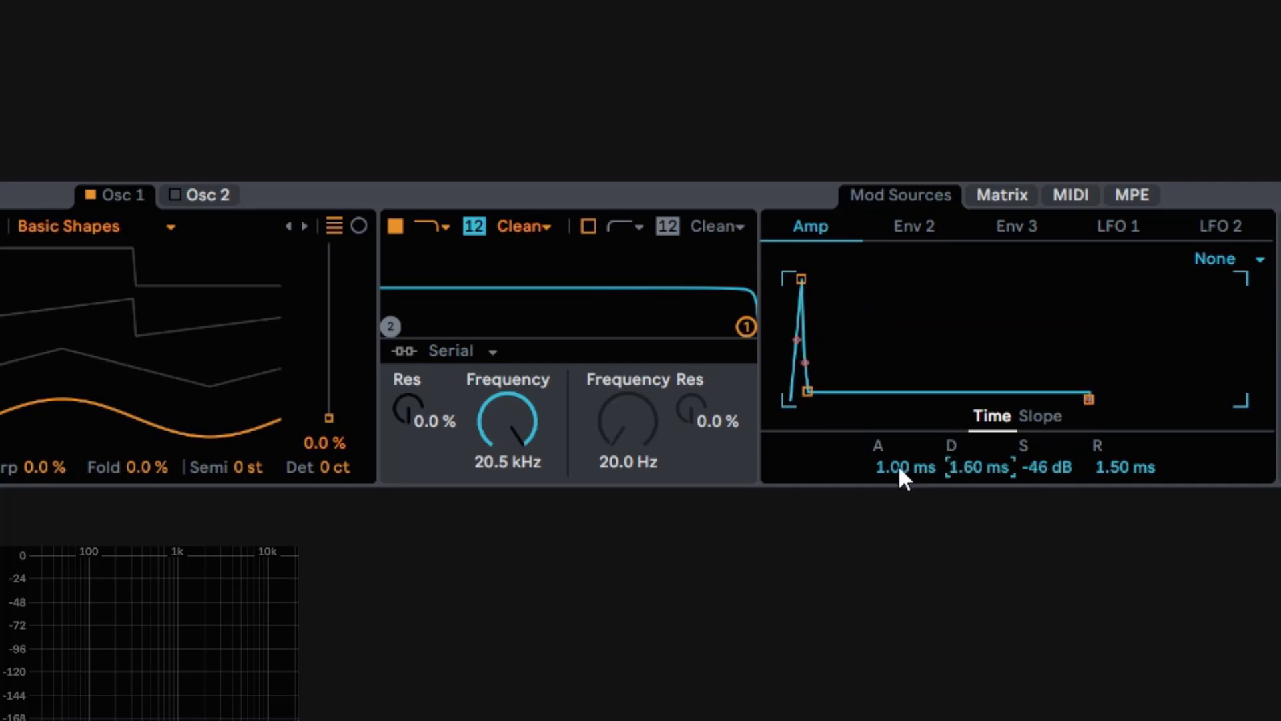
{"action": "left_click_drag", "start_coordinate": [900, 471], "coordinate": [901, 568]}
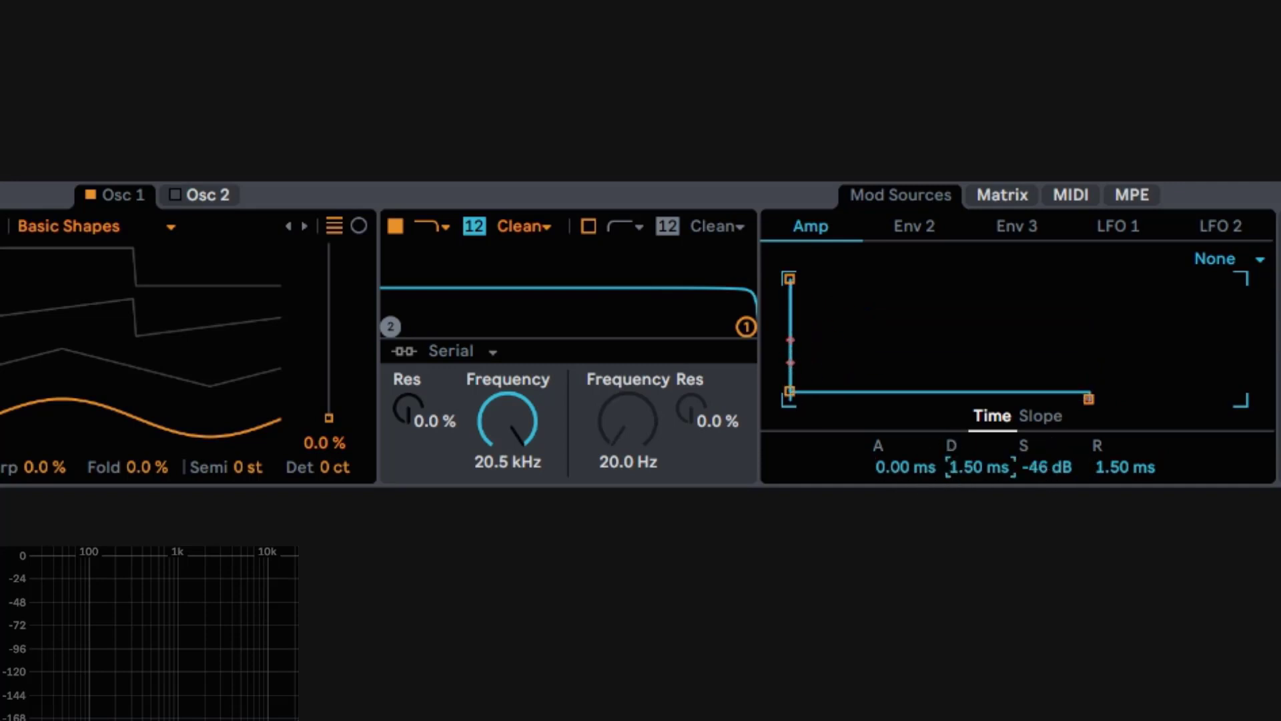
{"action": "left_click_drag", "start_coordinate": [1000, 478], "coordinate": [1001, 493]}
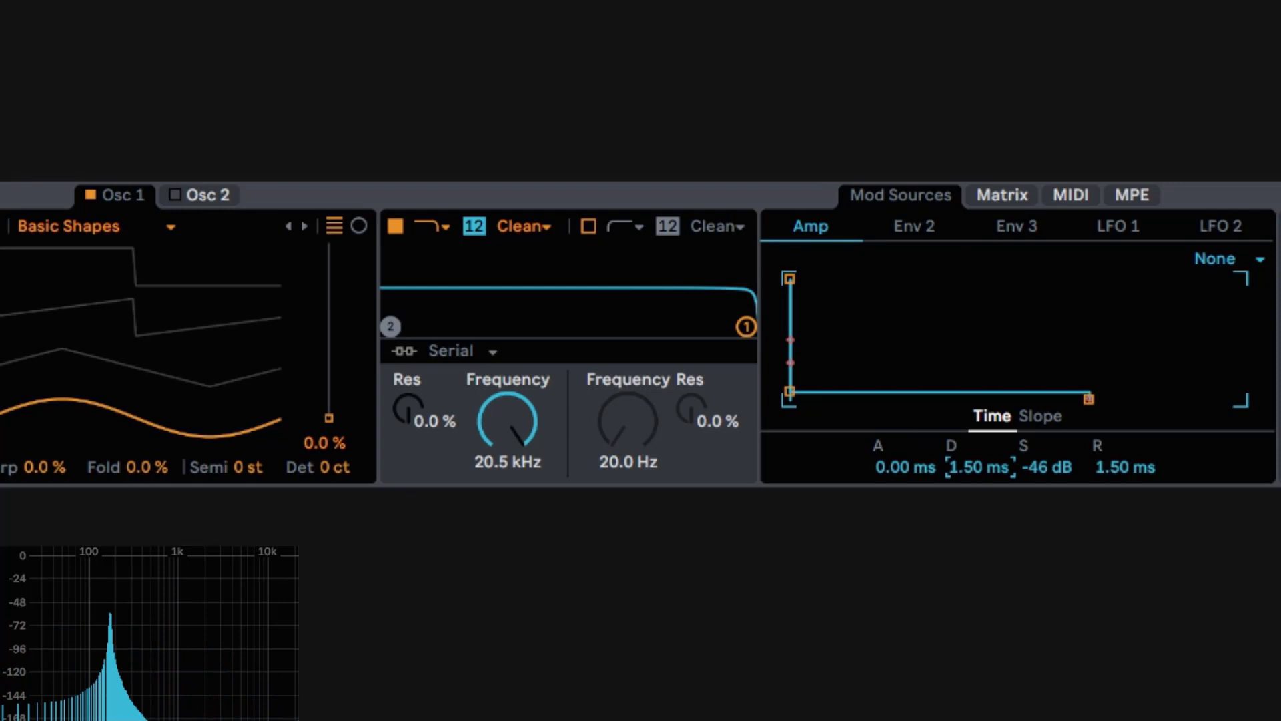
Step: Set the Amp envelope's attack to 682 ms and move oscillator 1's wavetable position to 100 %, settling at 67 %
{"action": "left_click_drag", "start_coordinate": [895, 465], "coordinate": [895, 415]}
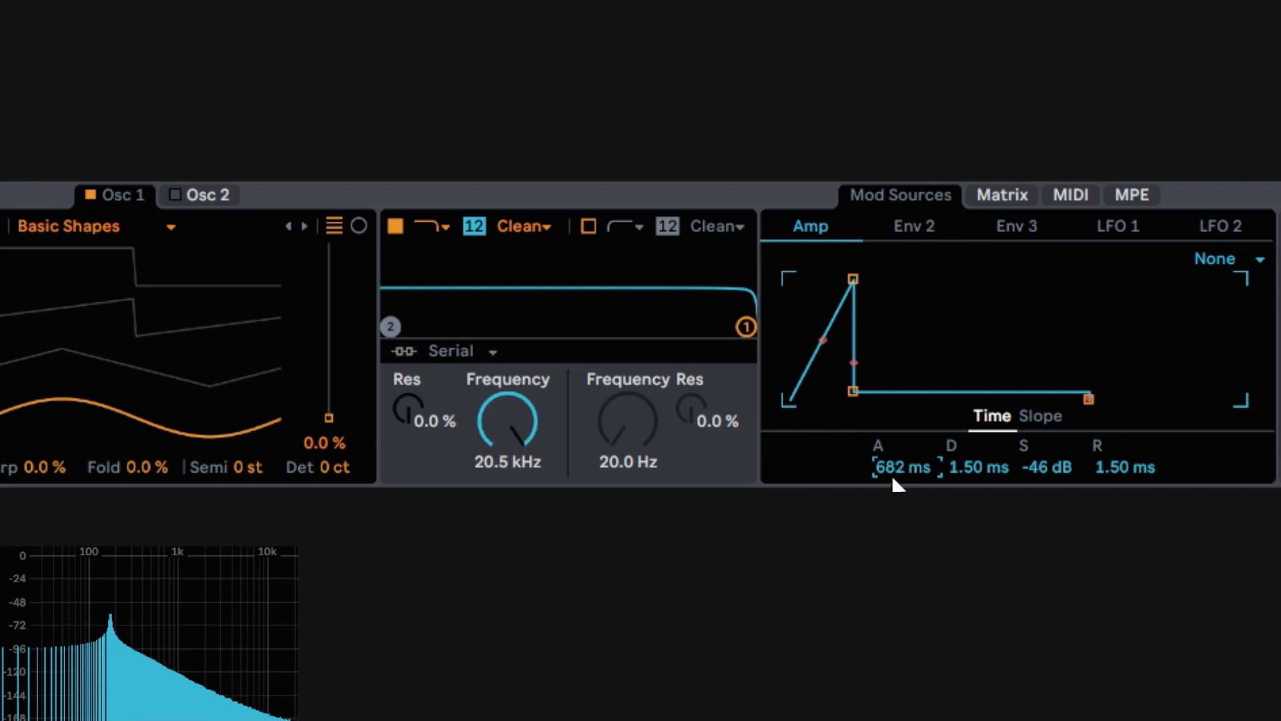
{"action": "left_click_drag", "start_coordinate": [46, 365], "coordinate": [46, 254]}
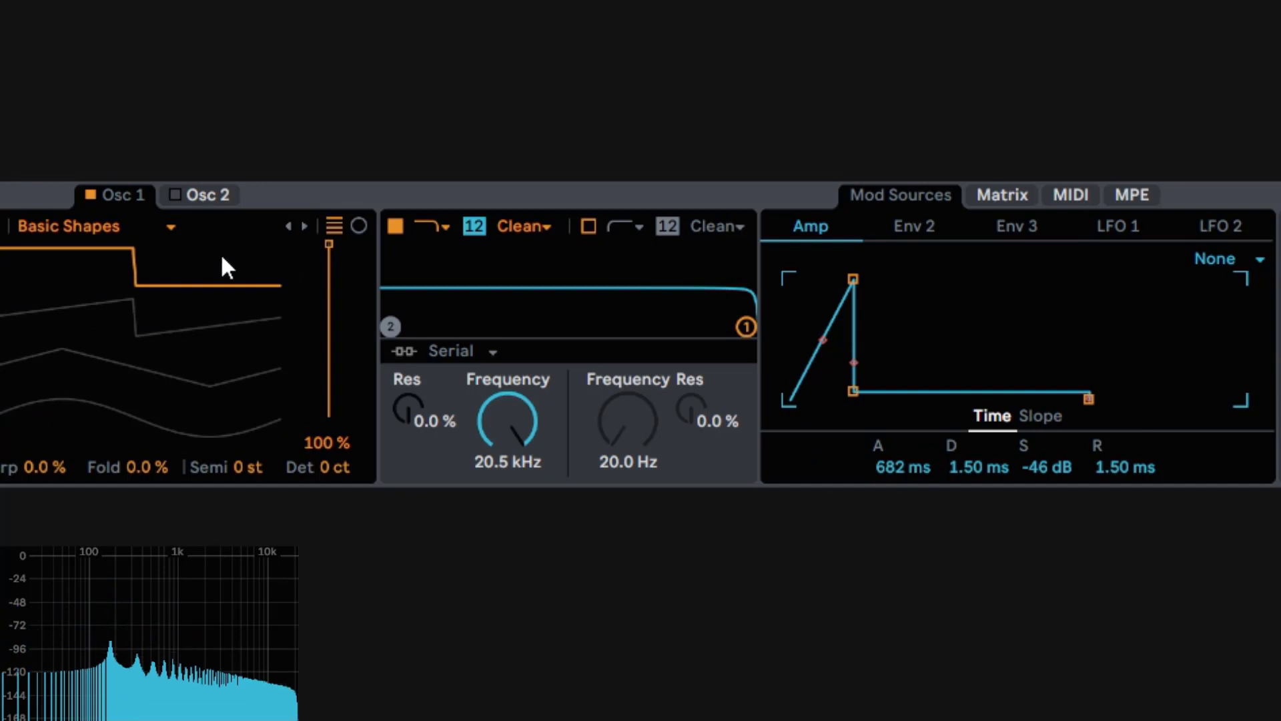
{"action": "left_click_drag", "start_coordinate": [150, 271], "coordinate": [150, 307]}
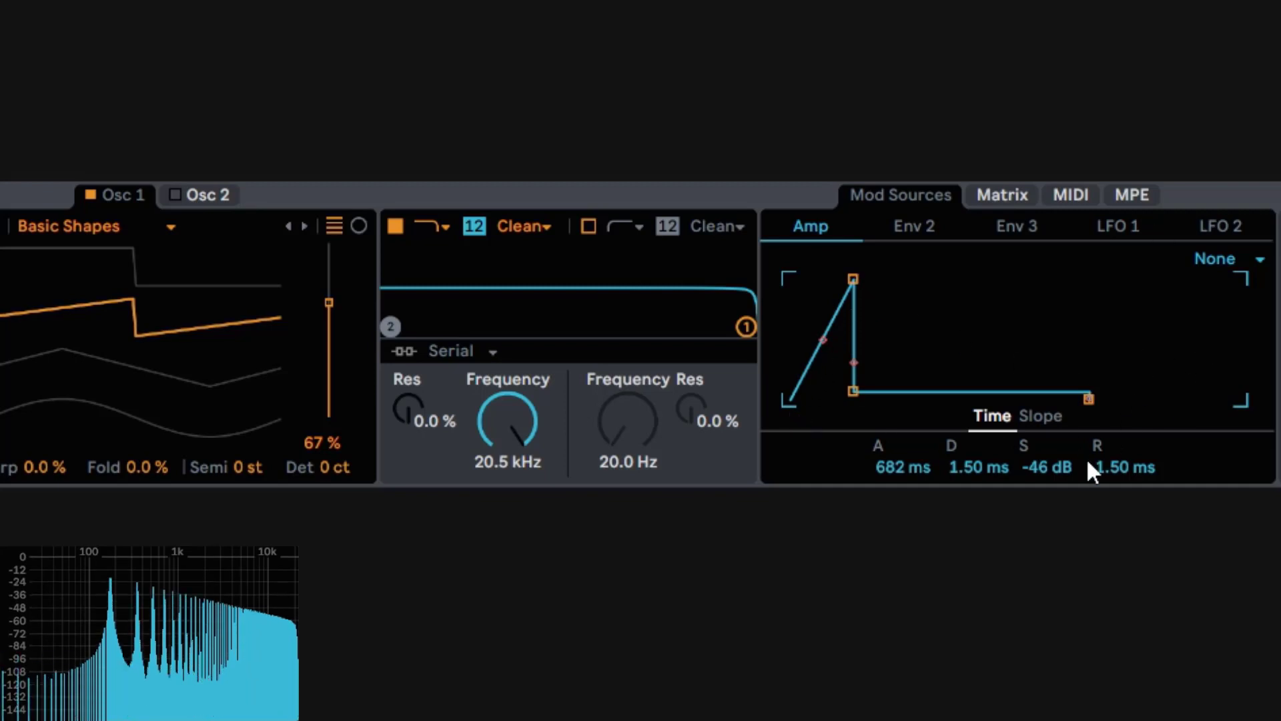
Step: Set the Amp envelope's sustain to -inf dB, attack to 373 ms and decay to 1.25 s, and straighten the decay curve
{"action": "left_click_drag", "start_coordinate": [1055, 468], "coordinate": [1056, 521]}
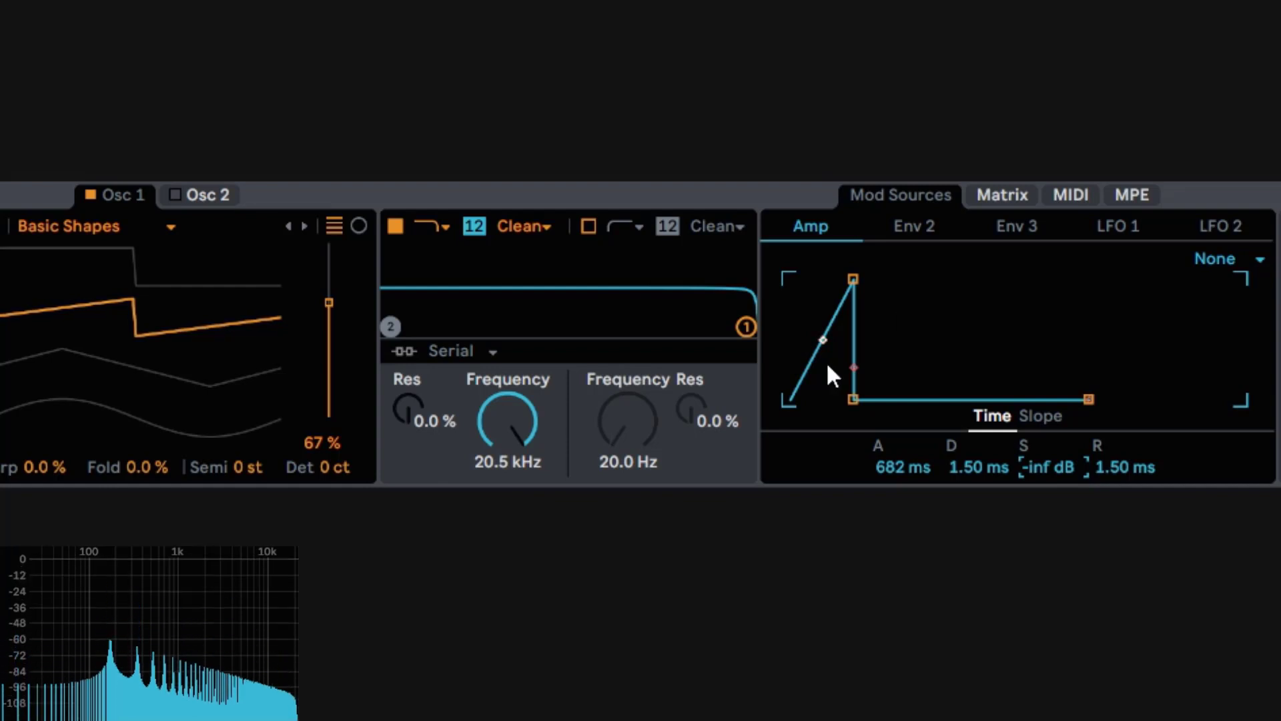
{"action": "left_click_drag", "start_coordinate": [896, 475], "coordinate": [896, 411]}
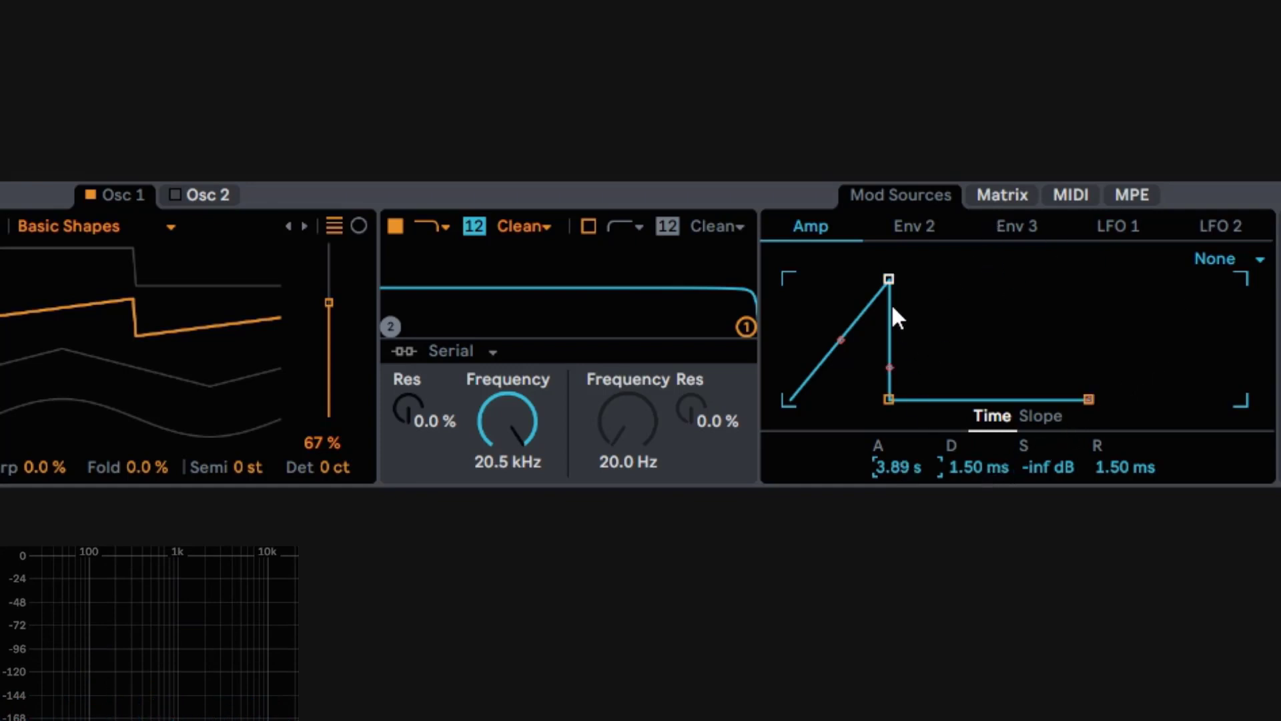
{"action": "left_click_drag", "start_coordinate": [894, 279], "coordinate": [858, 280]}
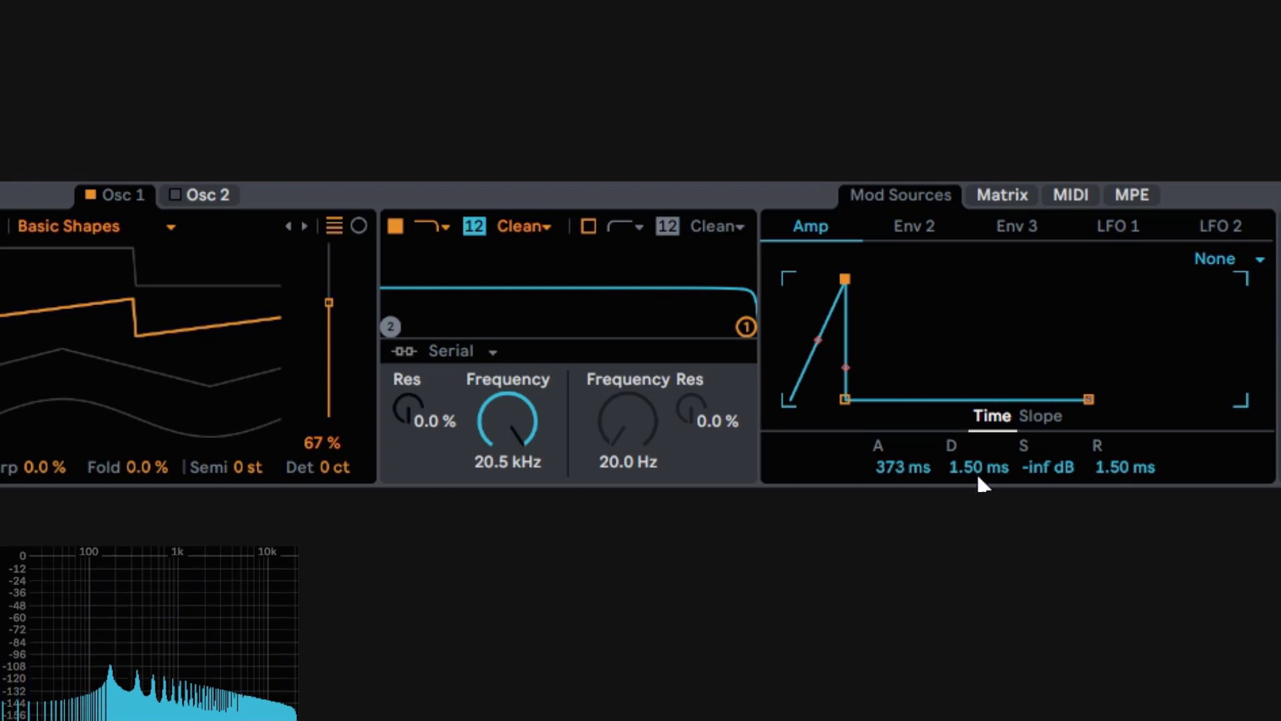
{"action": "left_click_drag", "start_coordinate": [976, 471], "coordinate": [975, 427]}
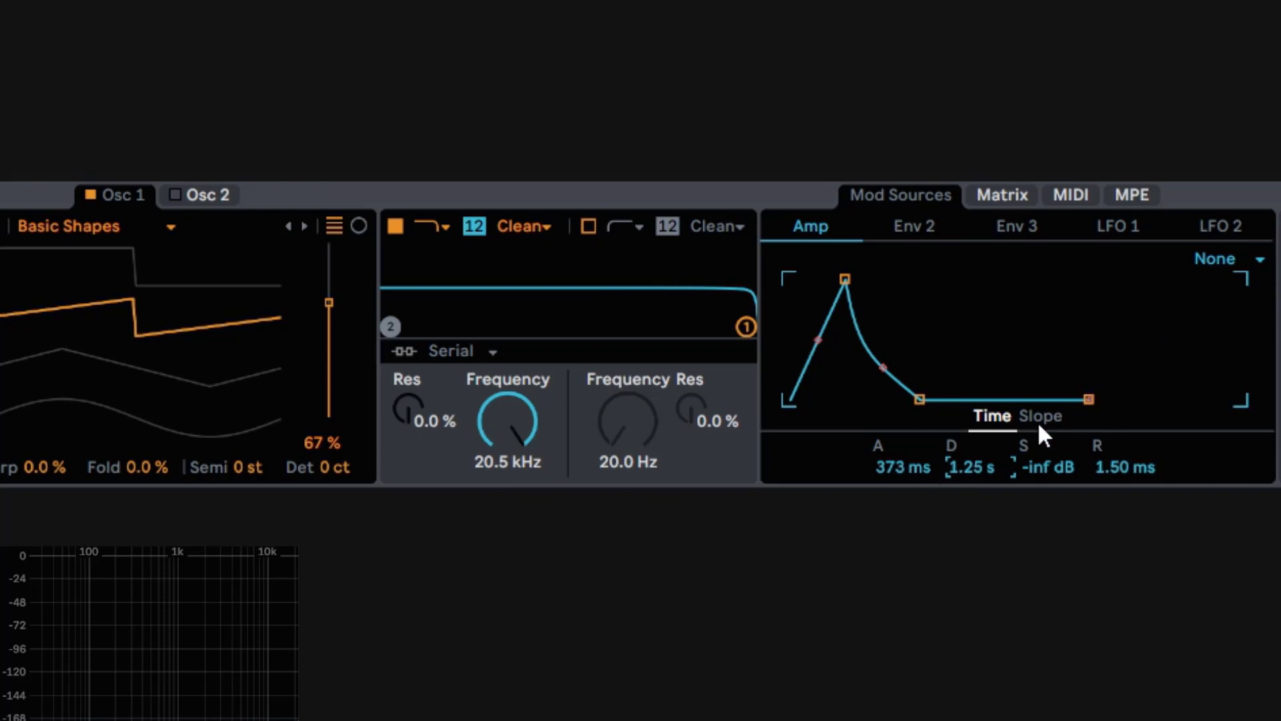
{"action": "left_click_drag", "start_coordinate": [883, 369], "coordinate": [882, 341]}
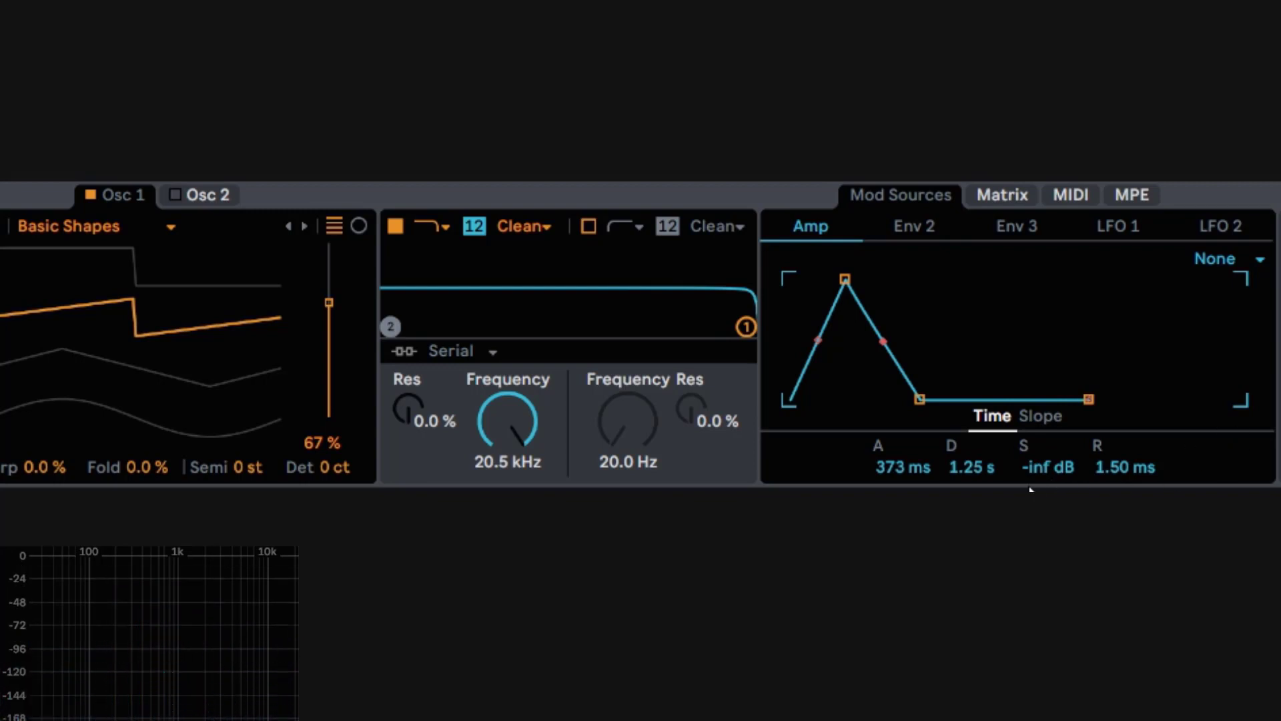
Step: Try Amp sustain levels of -18 dB and 0.0 dB, settle on -10 dB, and lengthen the release to 2.90 s
{"action": "left_click_drag", "start_coordinate": [1045, 467], "coordinate": [1046, 421]}
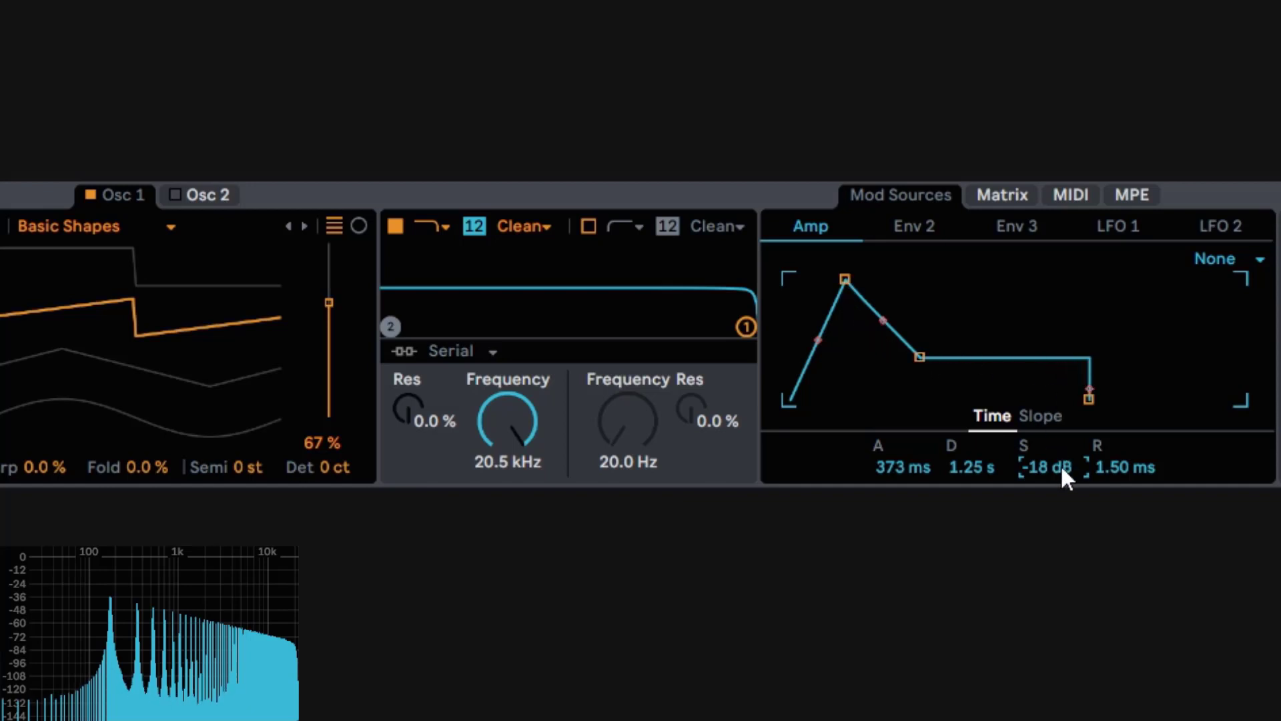
{"action": "left_click_drag", "start_coordinate": [1062, 469], "coordinate": [1061, 401]}
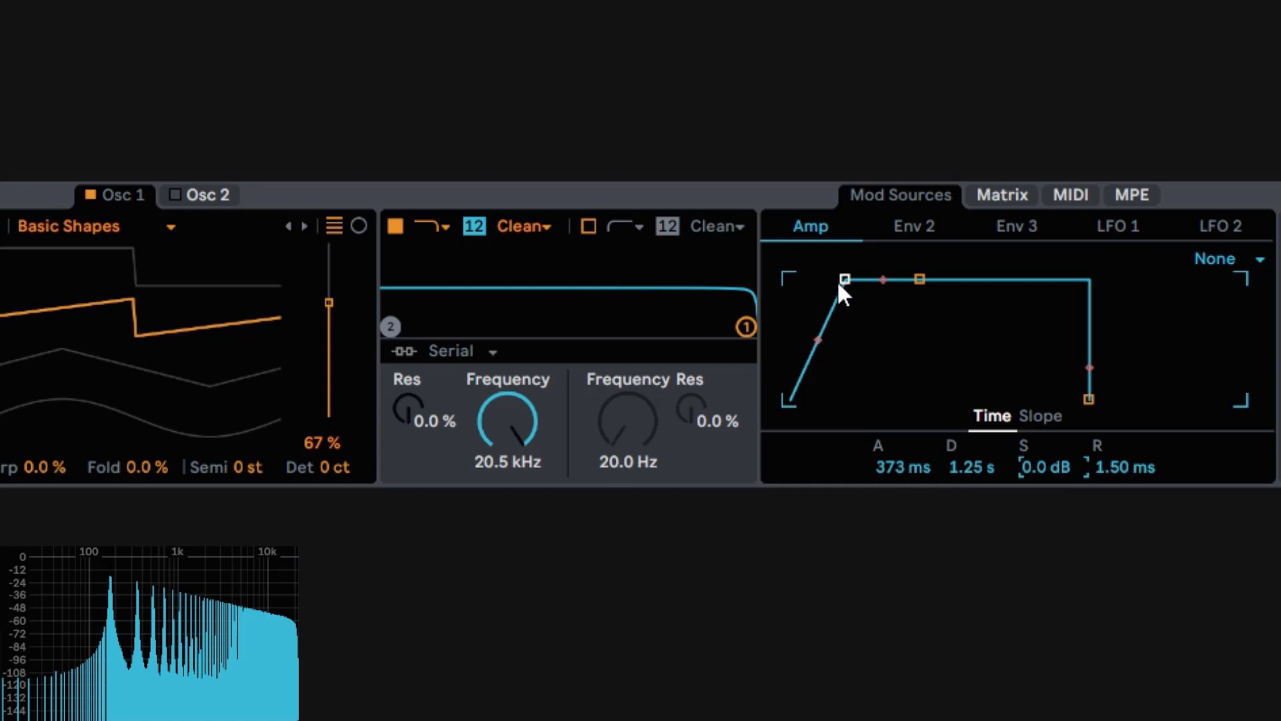
{"action": "left_click_drag", "start_coordinate": [1046, 470], "coordinate": [1046, 521]}
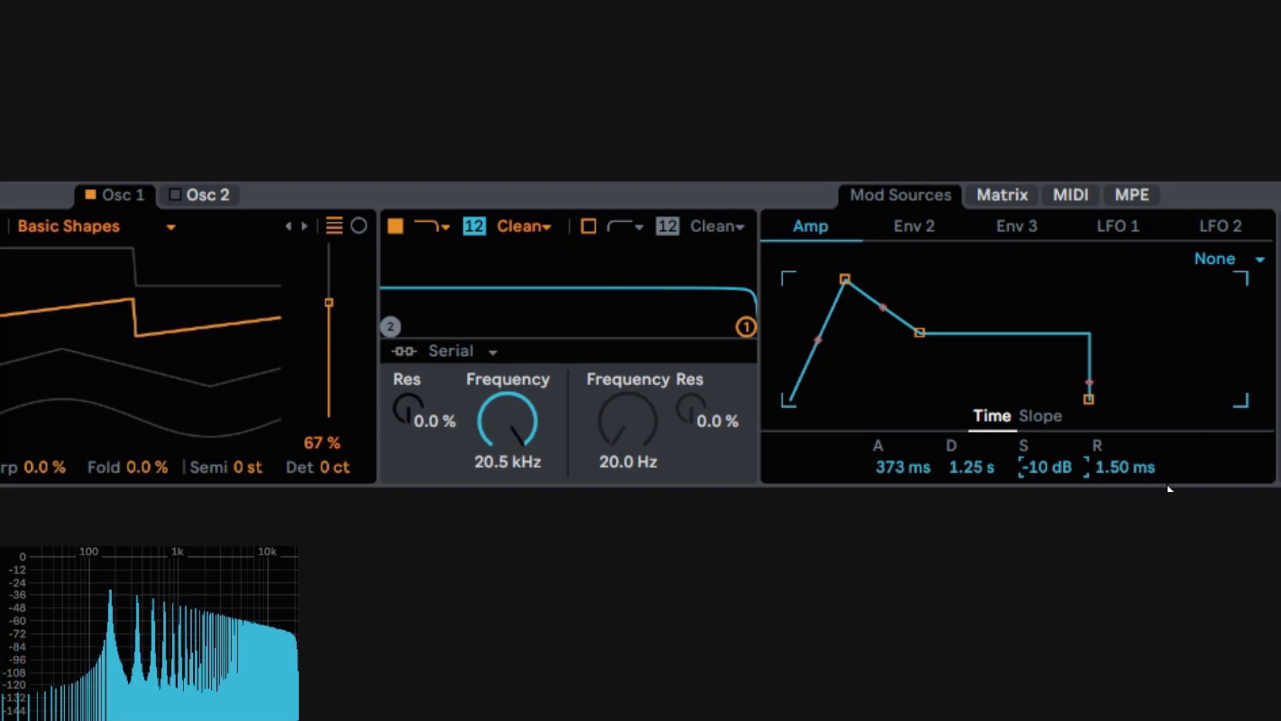
{"action": "left_click_drag", "start_coordinate": [1118, 467], "coordinate": [1118, 373]}
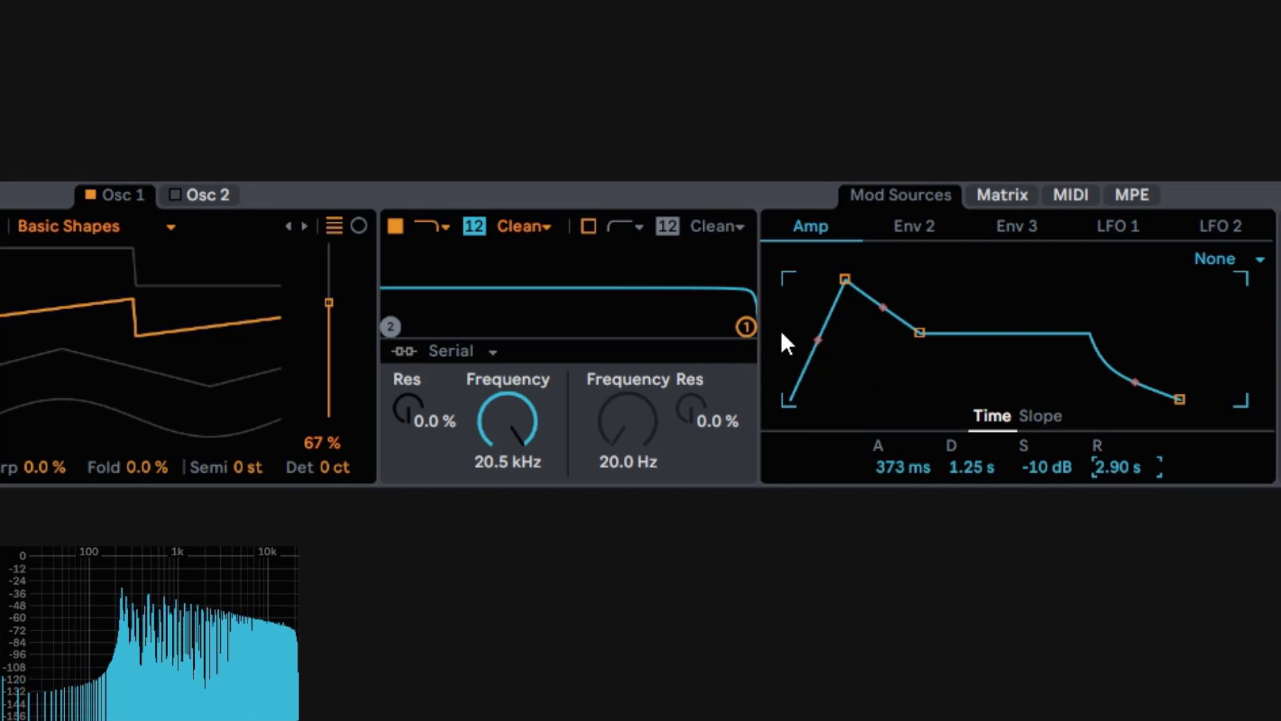
Step: Tighten the Amp envelope to 0.00 ms attack, 89.9 ms decay, -28 dB sustain and 7.72 ms release
{"action": "double_click", "coordinate": [904, 466]}
{"action": "left_click_drag", "start_coordinate": [972, 466], "coordinate": [971, 530]}
{"action": "left_click_drag", "start_coordinate": [1039, 468], "coordinate": [1040, 517]}
{"action": "left_click_drag", "start_coordinate": [1114, 467], "coordinate": [1115, 527]}
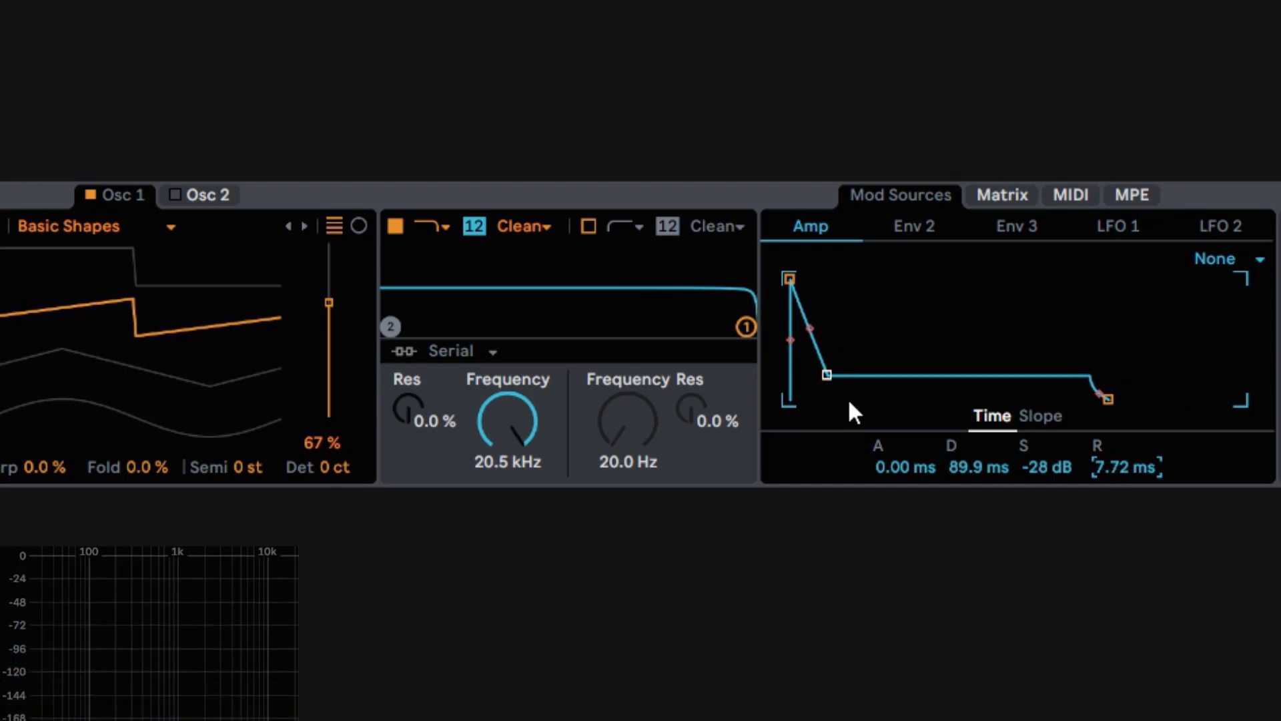
Step: Lengthen the Amp envelope's decay to 589 ms, attack to 155 ms and release to 1.18 s
{"action": "left_click_drag", "start_coordinate": [949, 467], "coordinate": [976, 454]}
{"action": "left_click_drag", "start_coordinate": [905, 468], "coordinate": [891, 457]}
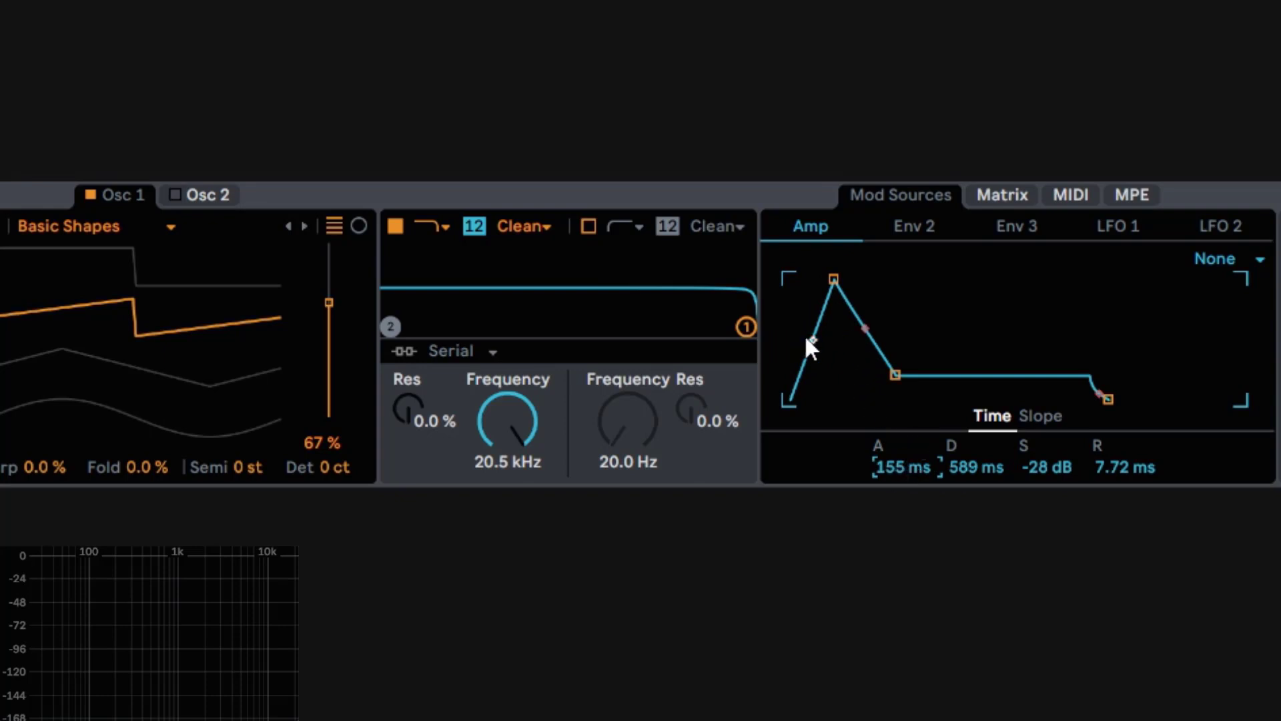
{"action": "left_click_drag", "start_coordinate": [1124, 467], "coordinate": [1124, 395]}
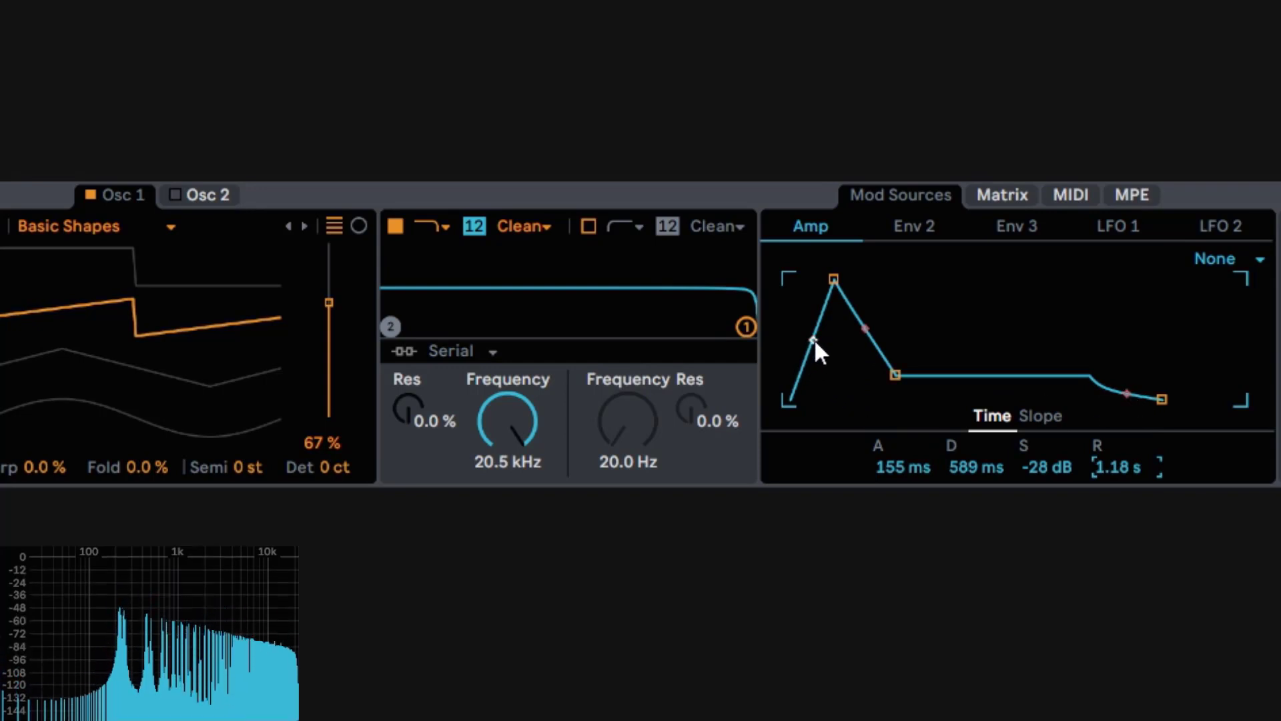
Step: Set the Amp attack to 1.36 s and release to 1.50 ms, and bend the attack curve fully upward, then fully downward
{"action": "left_click_drag", "start_coordinate": [833, 280], "coordinate": [867, 281]}
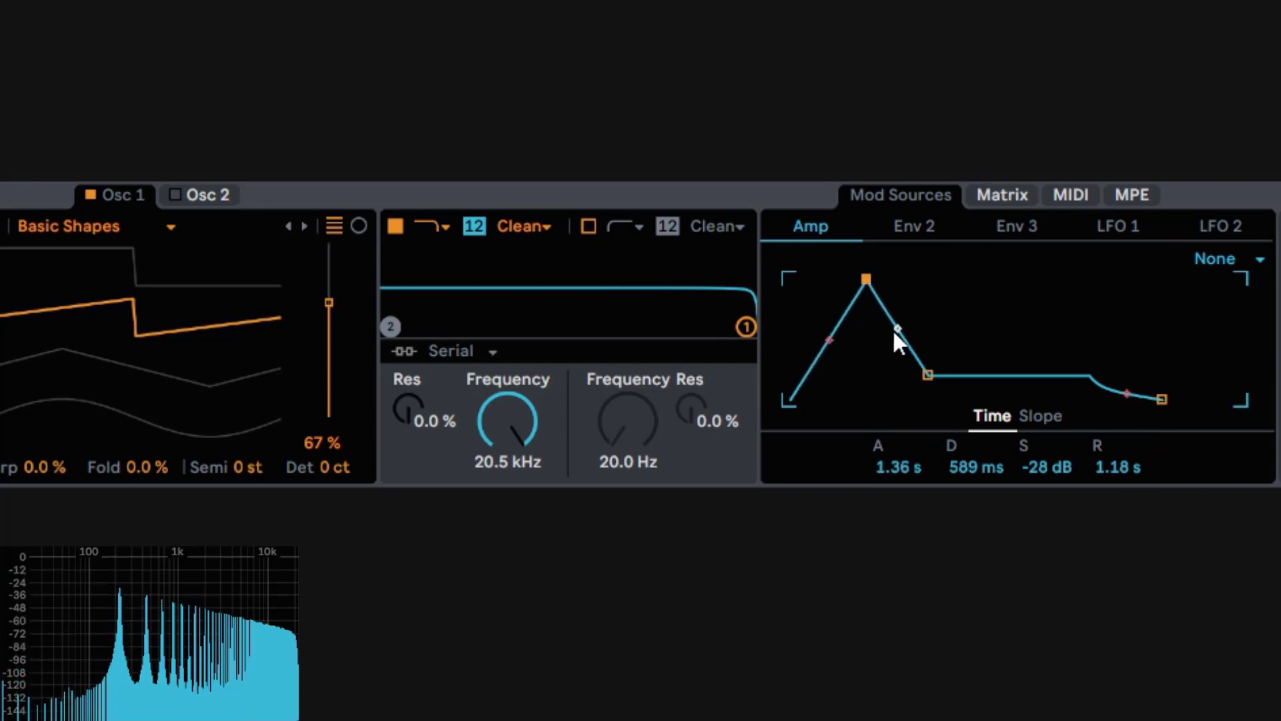
{"action": "left_click_drag", "start_coordinate": [1119, 467], "coordinate": [1118, 567]}
{"action": "left_click_drag", "start_coordinate": [829, 341], "coordinate": [829, 283]}
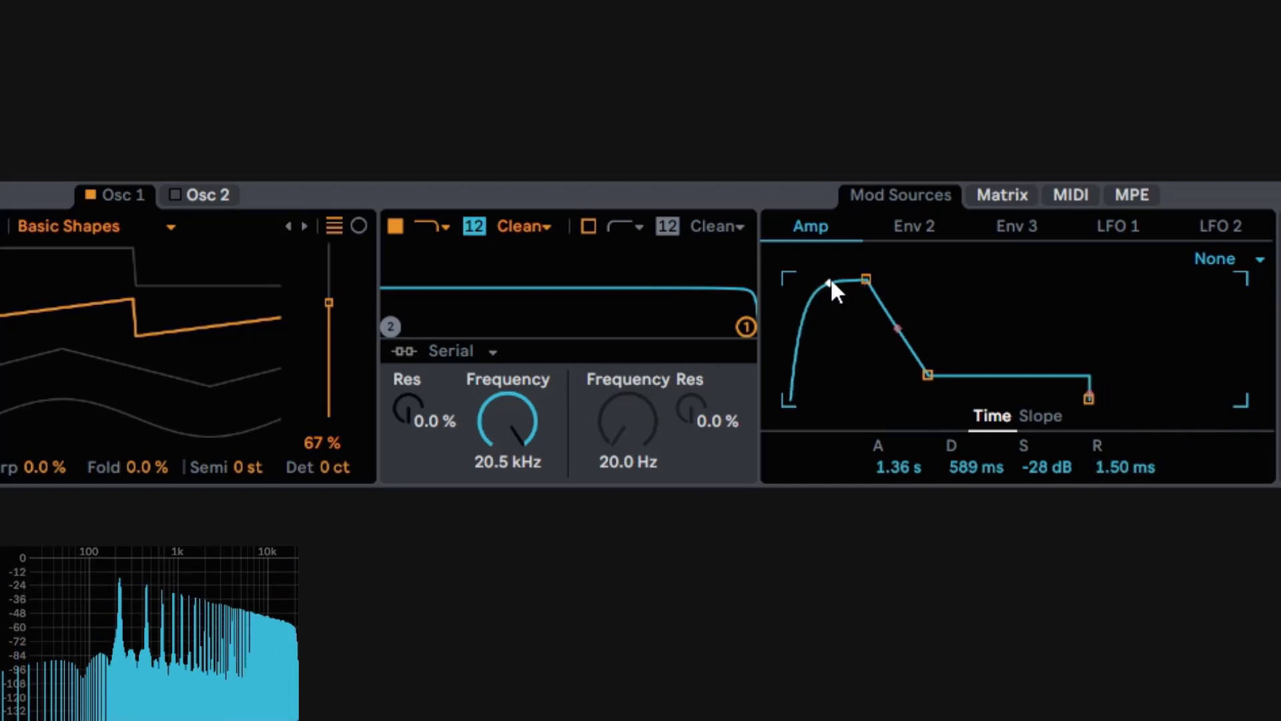
{"action": "left_click_drag", "start_coordinate": [830, 278], "coordinate": [830, 391]}
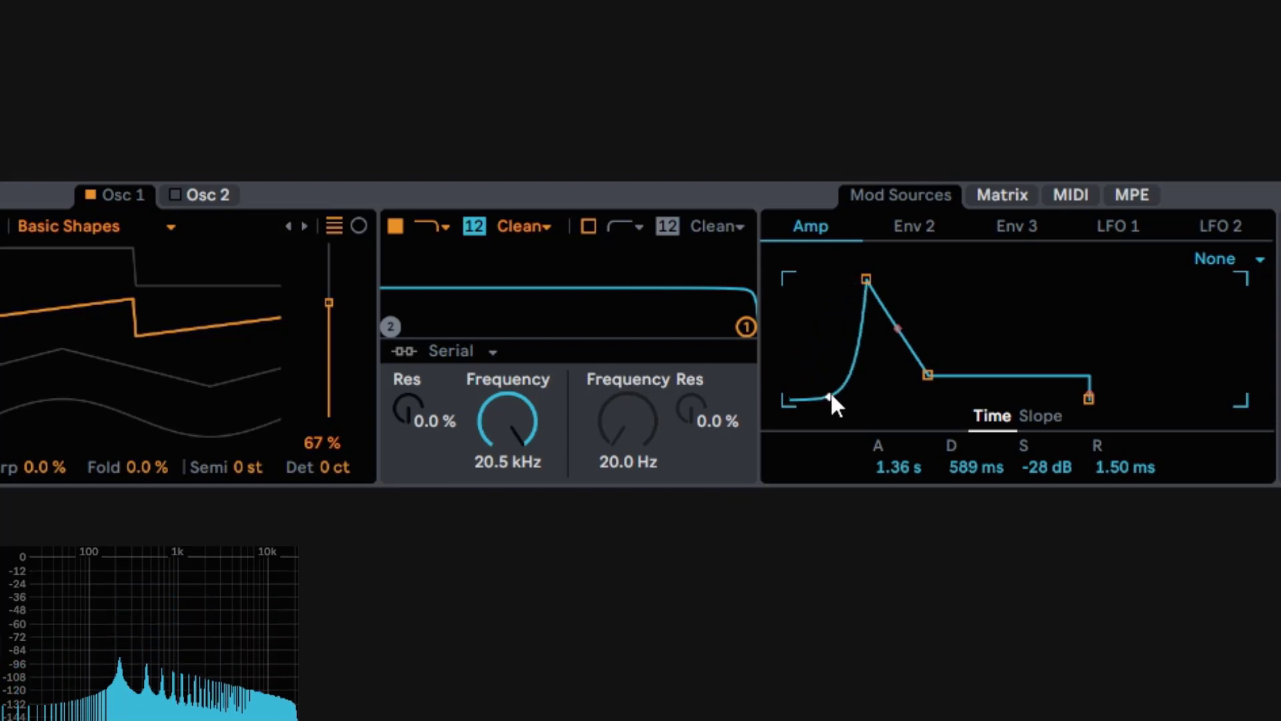
Step: Show the Amp envelope's slope values and try attack slopes of 0.0 %, -76 %, 100 % and -100 %
{"action": "left_click", "coordinate": [1041, 416]}
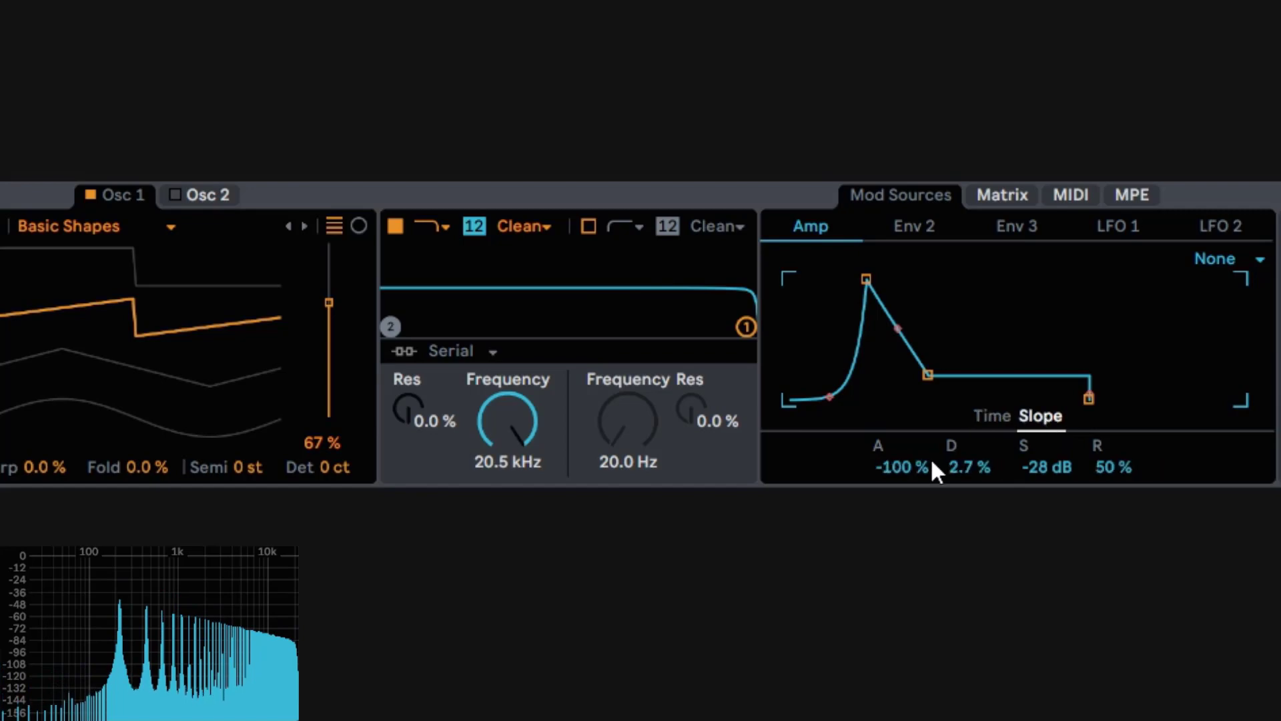
{"action": "mouse_move", "coordinate": [912, 470]}
{"action": "left_mouse_down"}
{"action": "mouse_move", "coordinate": [912, 407]}
{"action": "mouse_move", "coordinate": [913, 469]}
{"action": "left_mouse_up"}
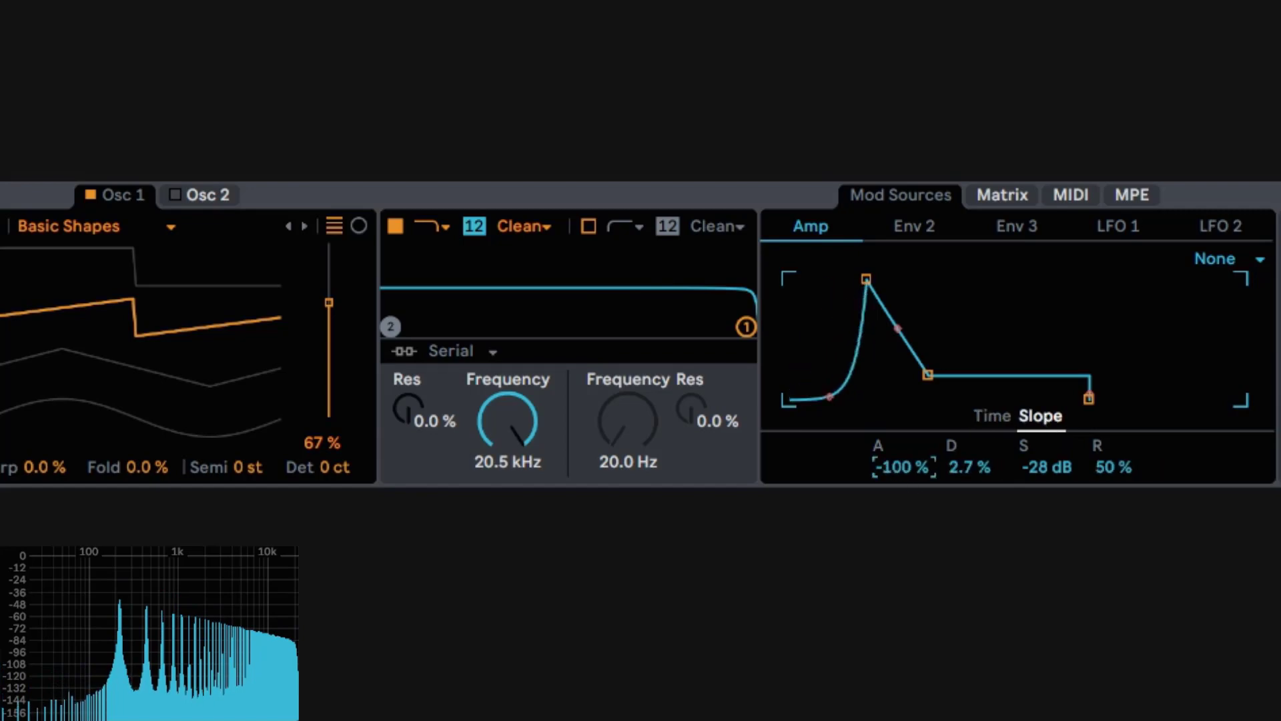
{"action": "double_click", "coordinate": [904, 468]}
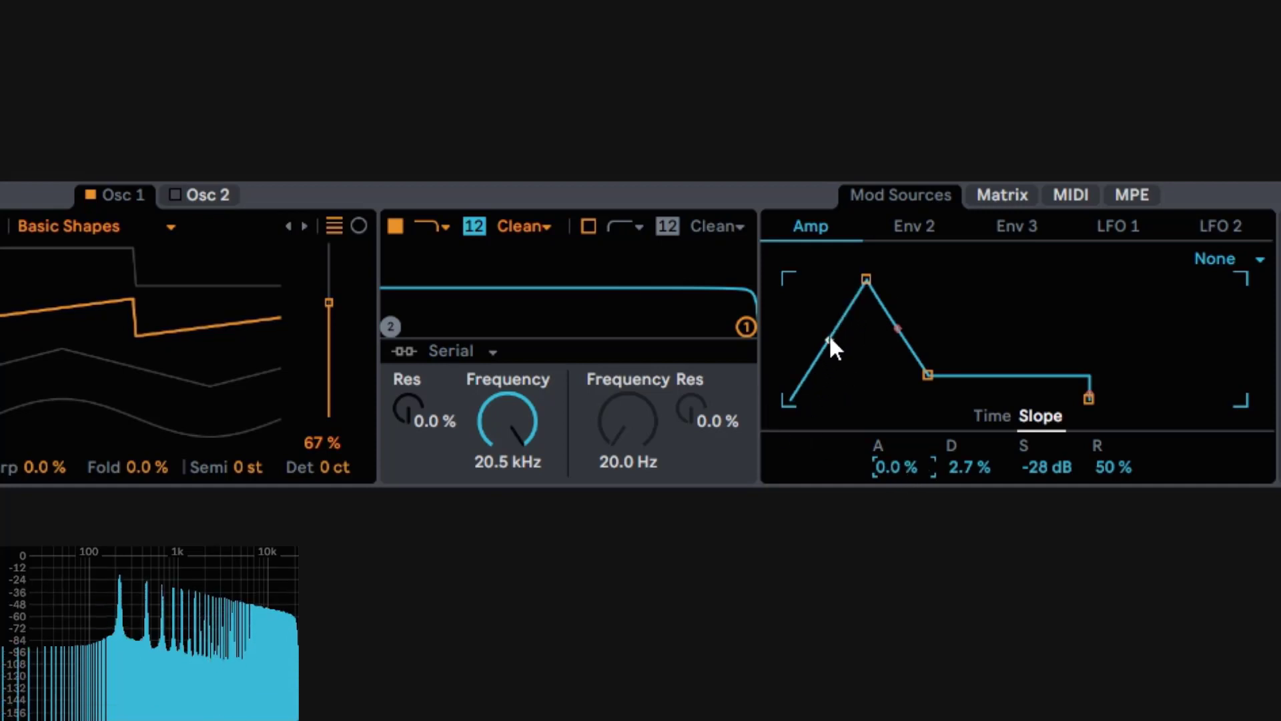
{"action": "left_click_drag", "start_coordinate": [830, 337], "coordinate": [774, 392]}
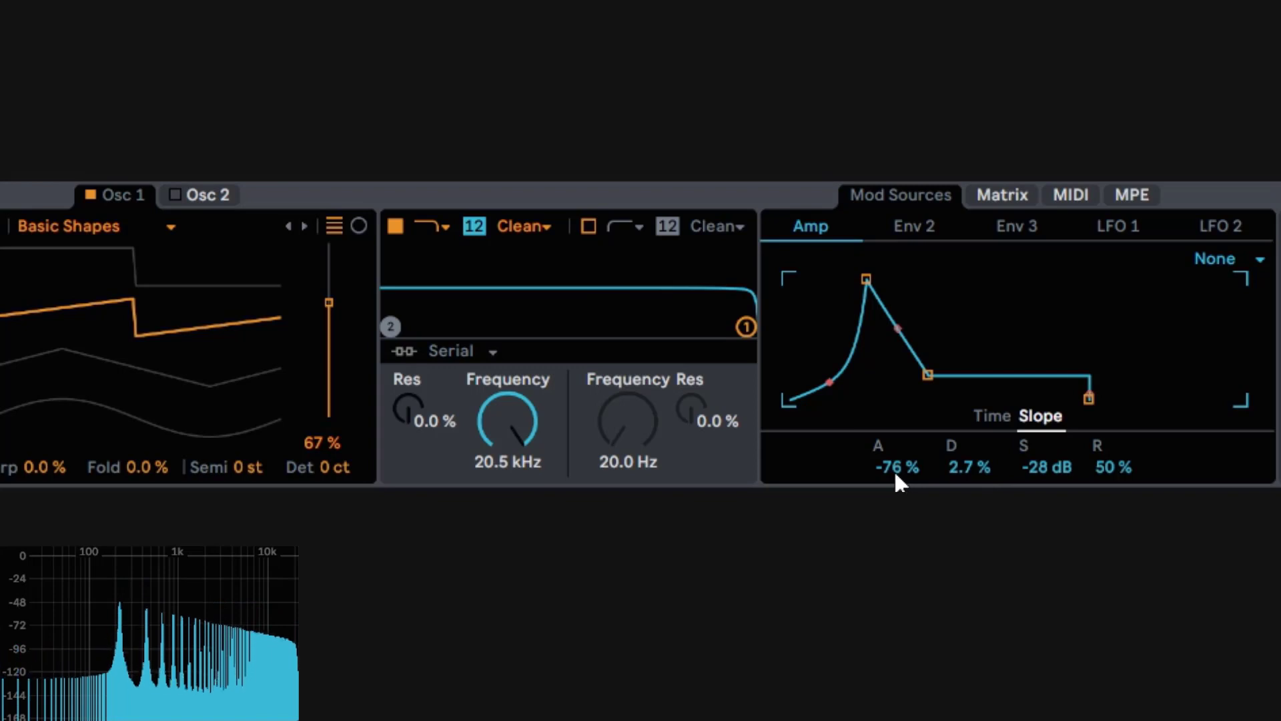
{"action": "left_click_drag", "start_coordinate": [894, 469], "coordinate": [894, 380]}
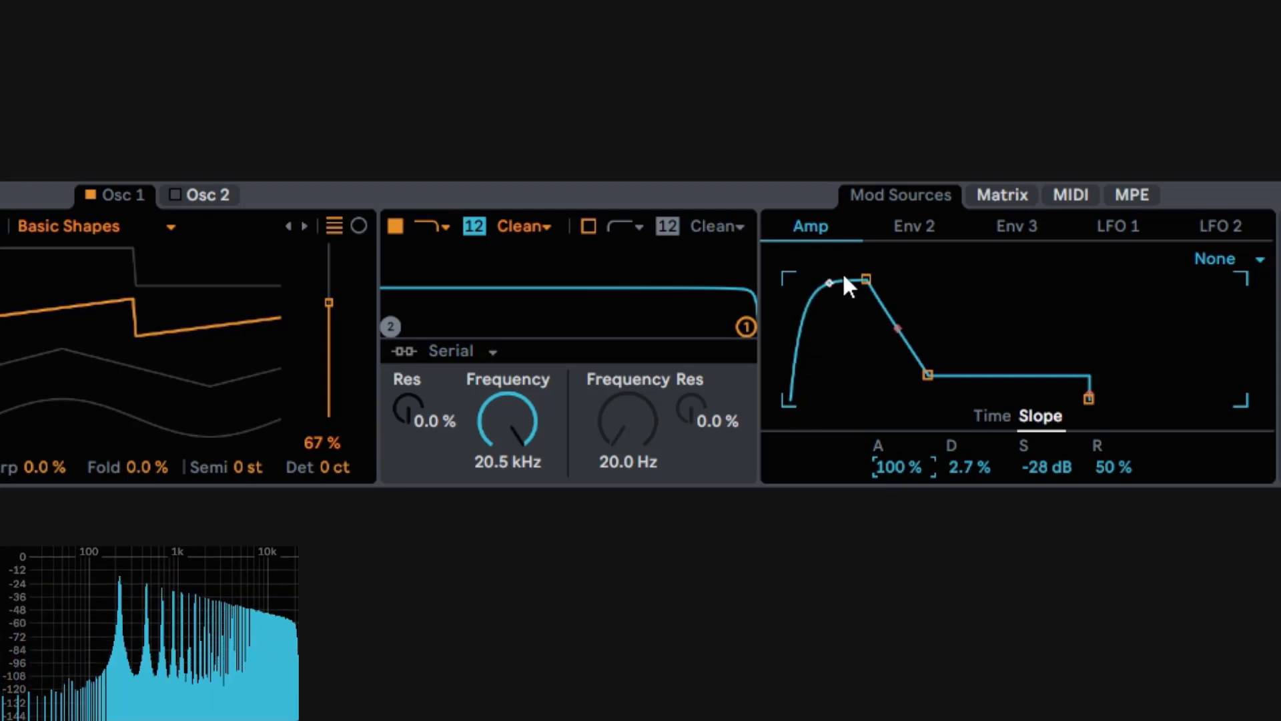
{"action": "left_click_drag", "start_coordinate": [903, 461], "coordinate": [903, 588]}
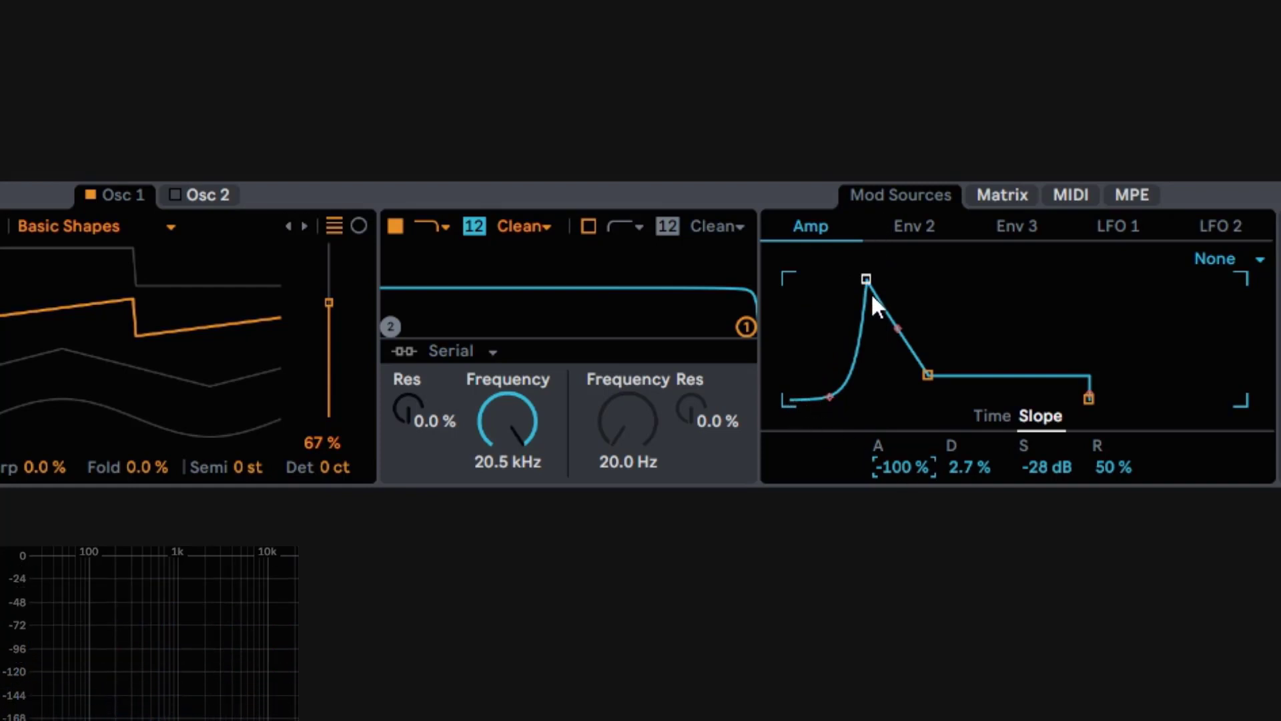
Step: Reset the Amp attack slope to 0.0 % and set the decay slope to -100 %, then to 100 %
{"action": "double_click", "coordinate": [926, 467]}
{"action": "left_click_drag", "start_coordinate": [962, 465], "coordinate": [962, 587]}
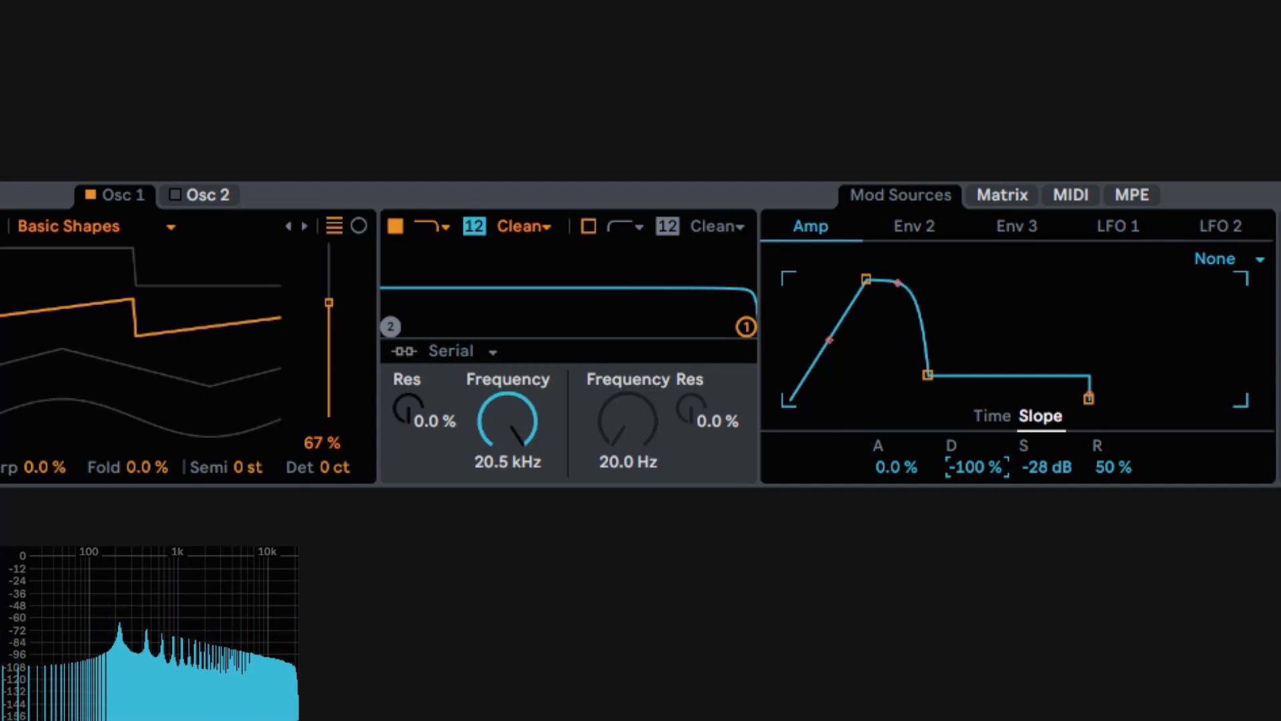
{"action": "left_click_drag", "start_coordinate": [947, 457], "coordinate": [947, 321]}
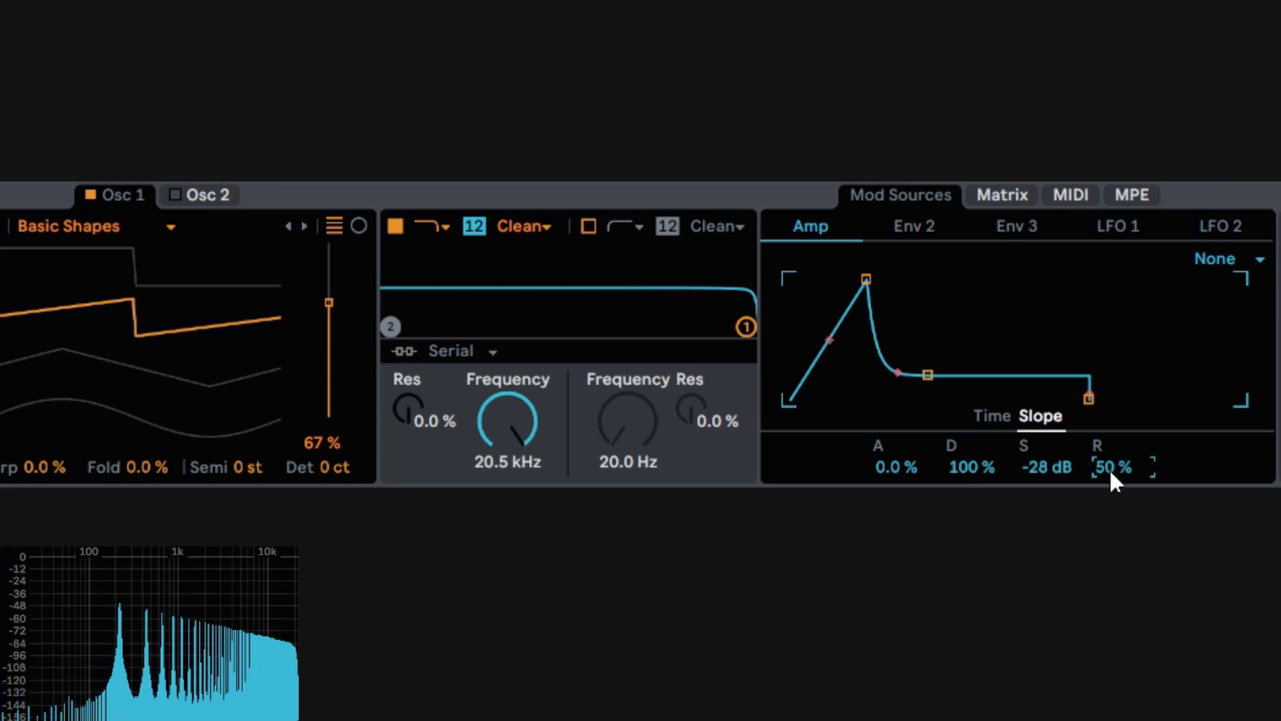
Step: Bend the Amp release curve outward, return to the time values, and set sustain to -9.5 dB and release to 3.54 s
{"action": "left_click_drag", "start_coordinate": [1109, 468], "coordinate": [1134, 443]}
{"action": "left_click", "coordinate": [989, 414]}
{"action": "left_click_drag", "start_coordinate": [1058, 464], "coordinate": [1126, 418]}
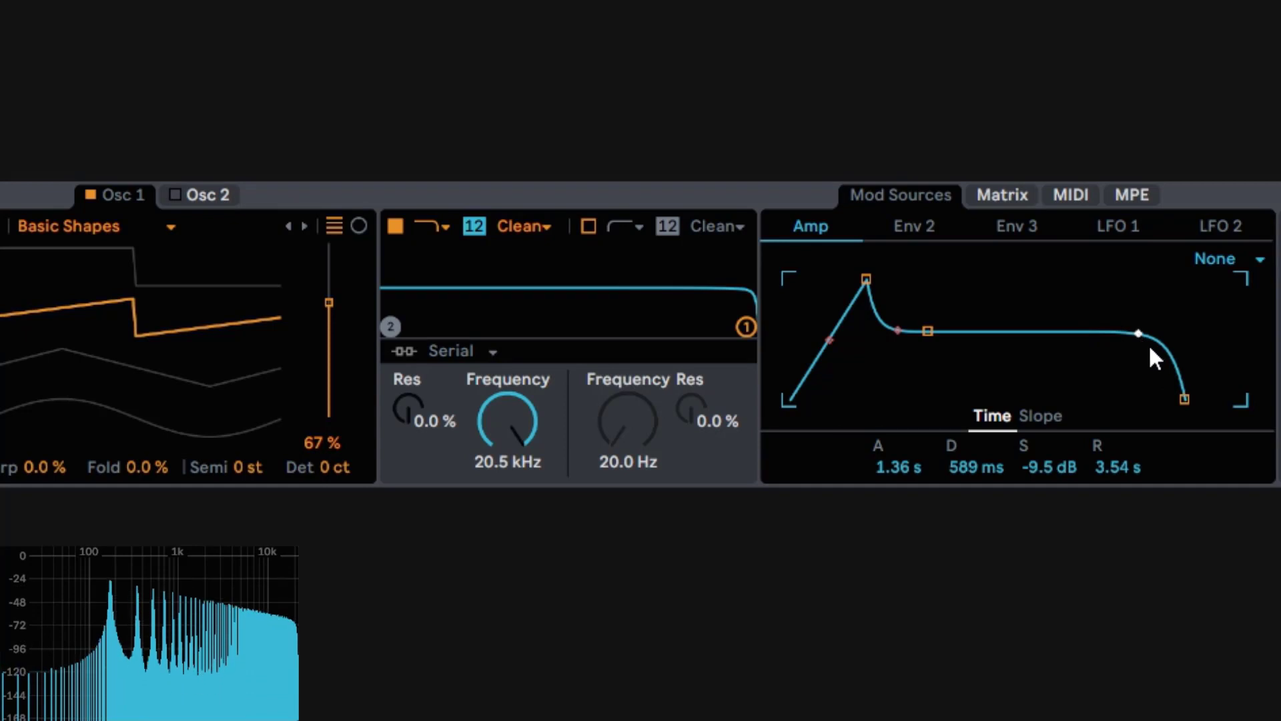
Step: Set the Amp envelope's release slope to 100 % and its attack slope to -46 %
{"action": "left_click_drag", "start_coordinate": [1139, 330], "coordinate": [1139, 393]}
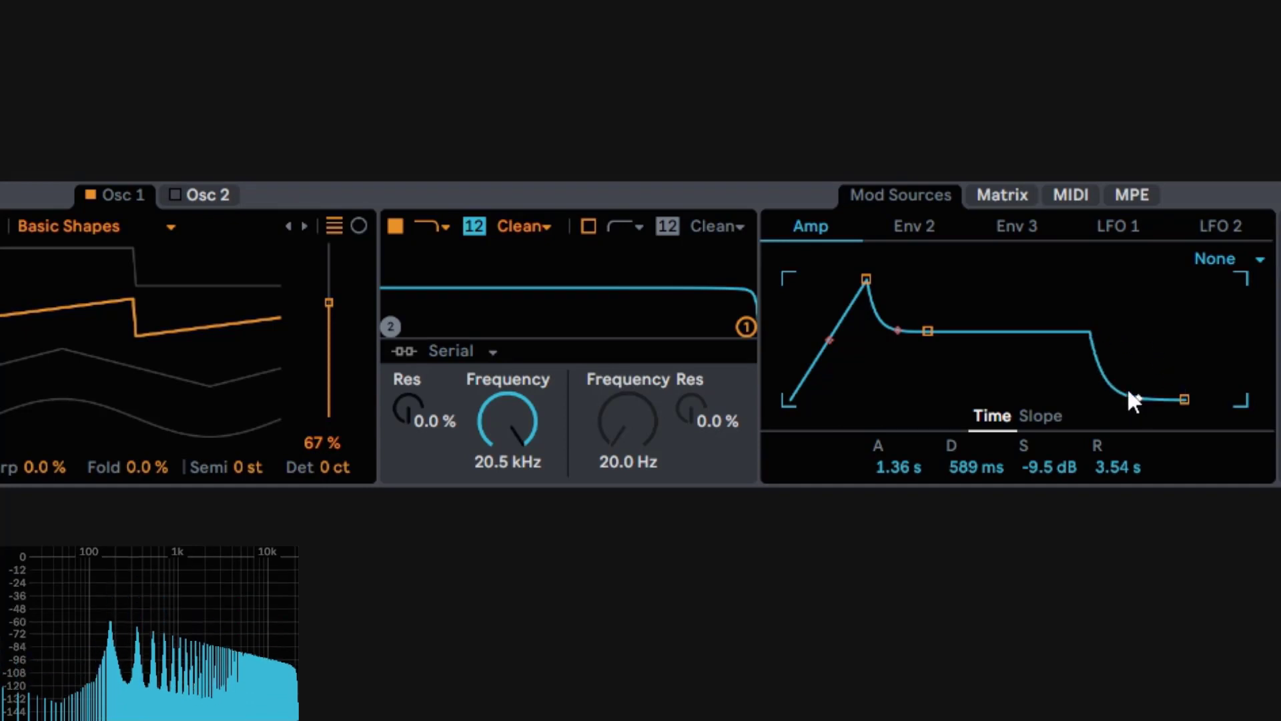
{"action": "left_click", "coordinate": [1064, 418]}
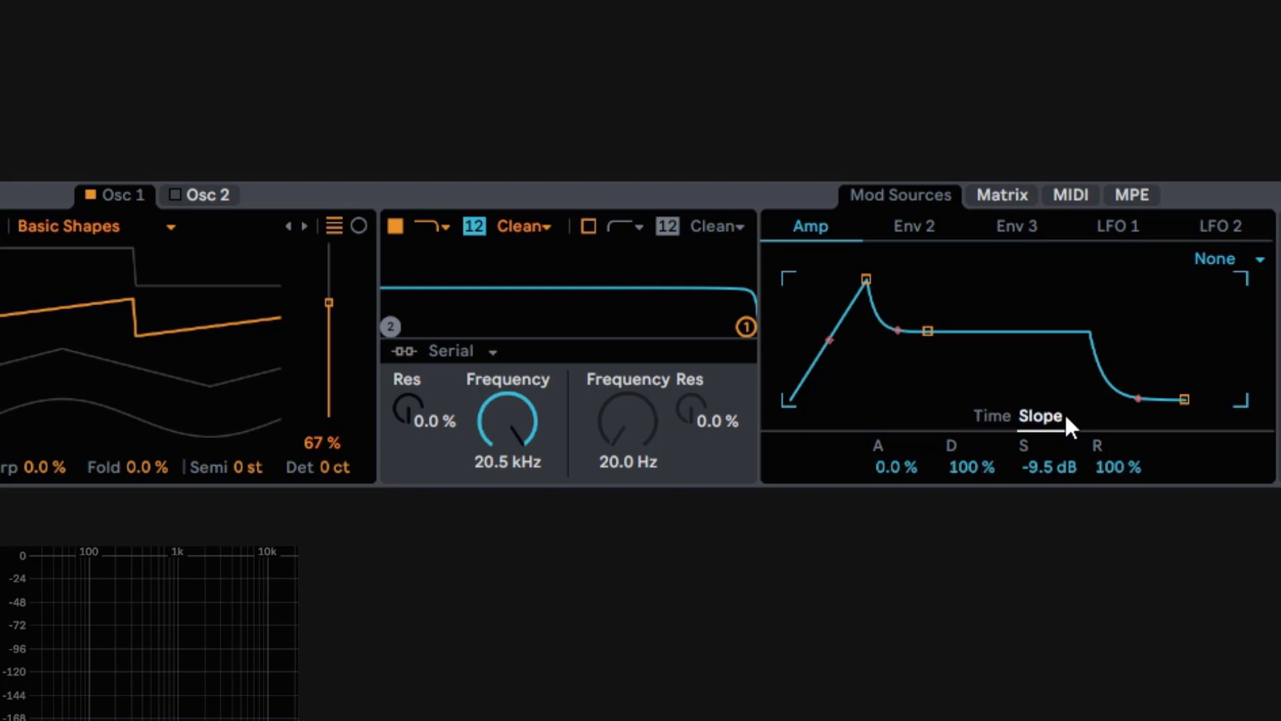
{"action": "left_click_drag", "start_coordinate": [835, 344], "coordinate": [863, 311]}
{"action": "left_click_drag", "start_coordinate": [836, 279], "coordinate": [833, 279]}
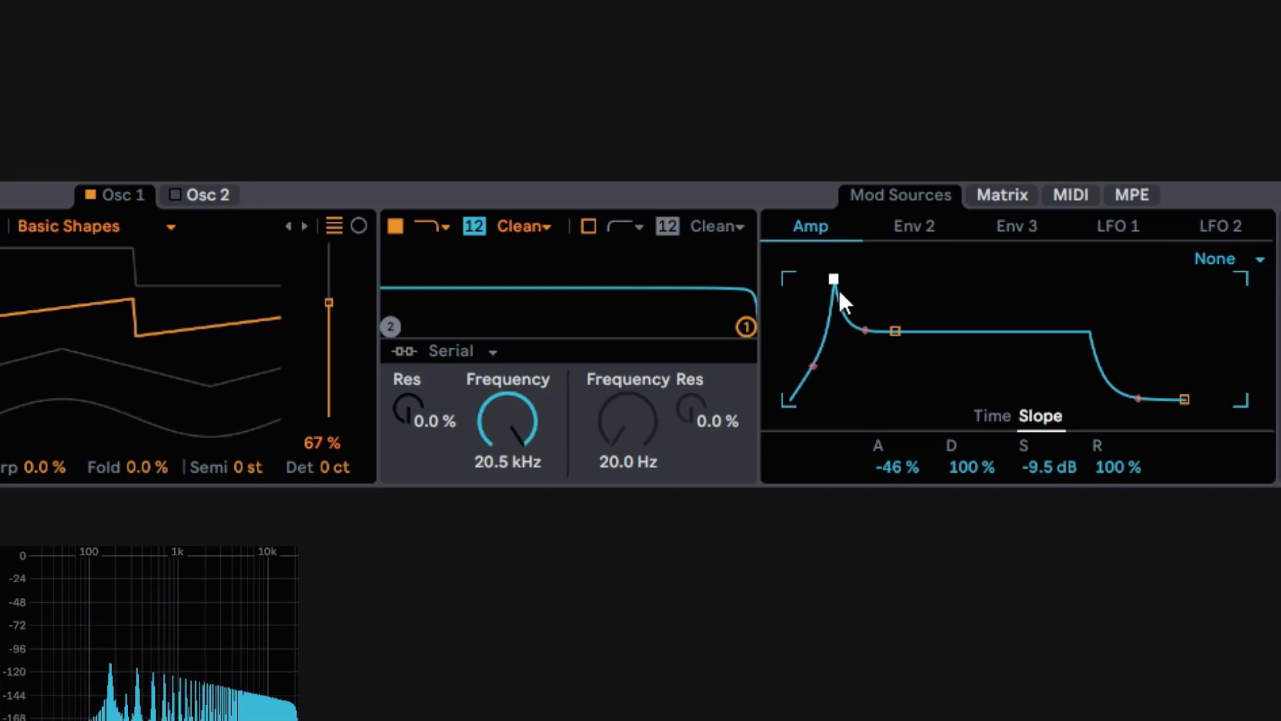
Step: Set the Amp envelope to 0.00 ms attack, 1.48 s decay, -16 dB sustain and 174 ms release
{"action": "left_click_drag", "start_coordinate": [838, 287], "coordinate": [789, 280]}
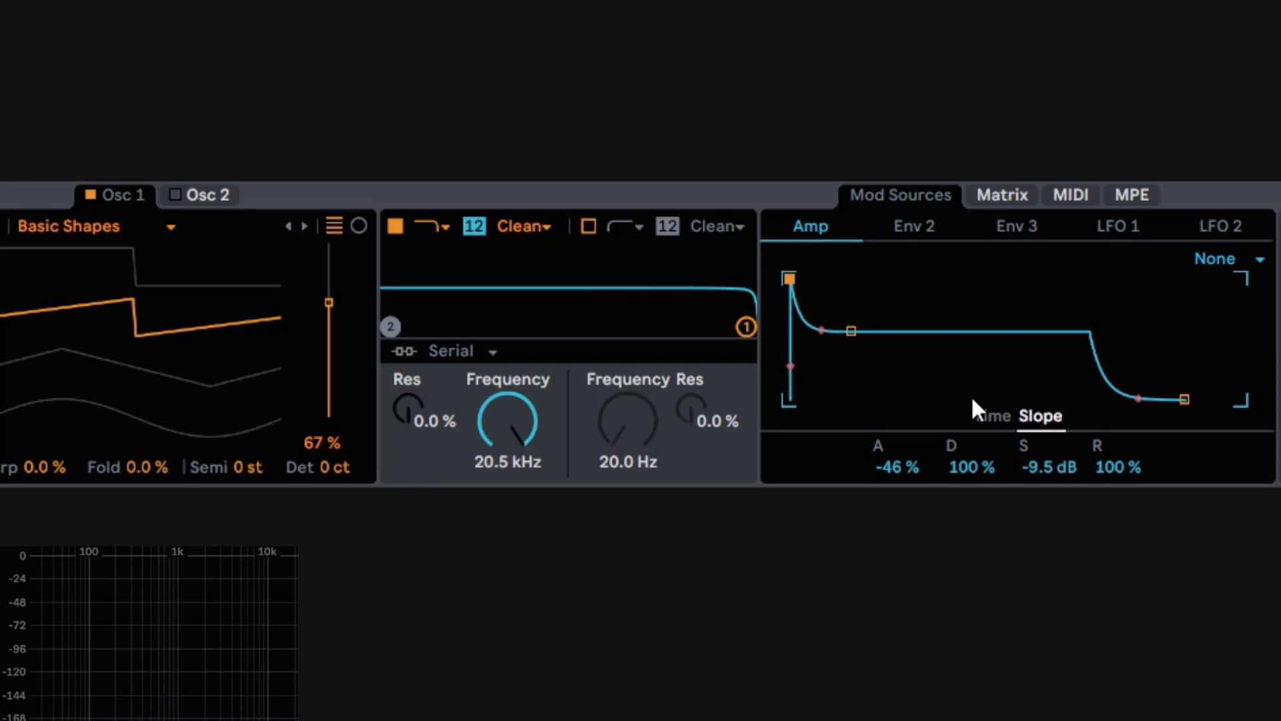
{"action": "left_click_drag", "start_coordinate": [834, 337], "coordinate": [868, 351]}
{"action": "left_click_drag", "start_coordinate": [1122, 463], "coordinate": [1114, 527]}
{"action": "left_click", "coordinate": [993, 415]}
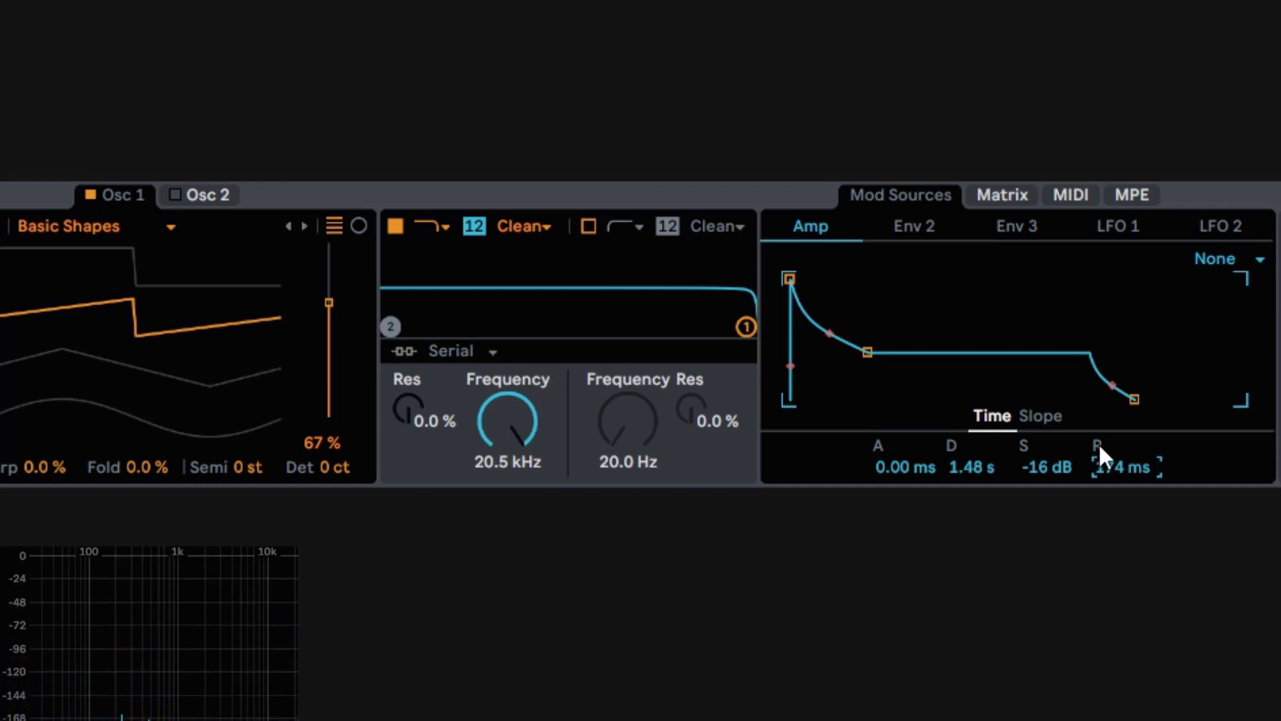
Step: Switch the Amp envelope's loop mode to Trigger and set its sustain to -10 dB
{"action": "left_click", "coordinate": [1238, 260]}
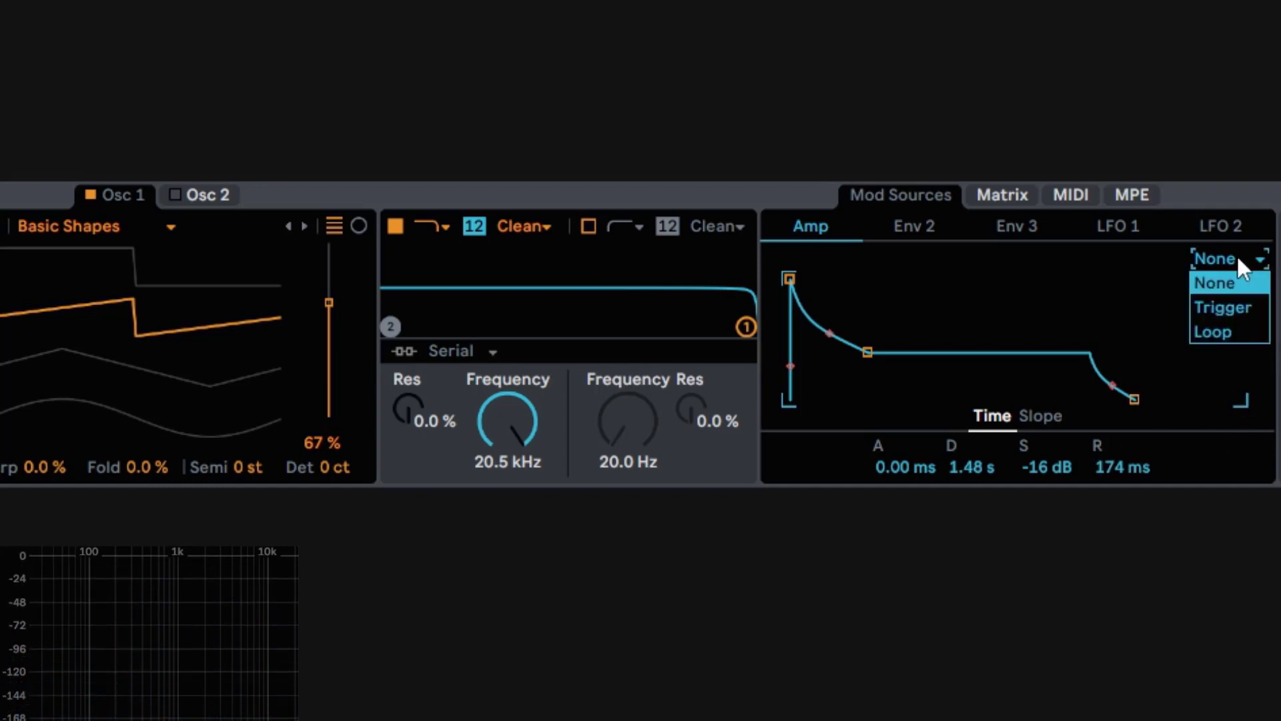
{"action": "left_click", "coordinate": [1223, 281]}
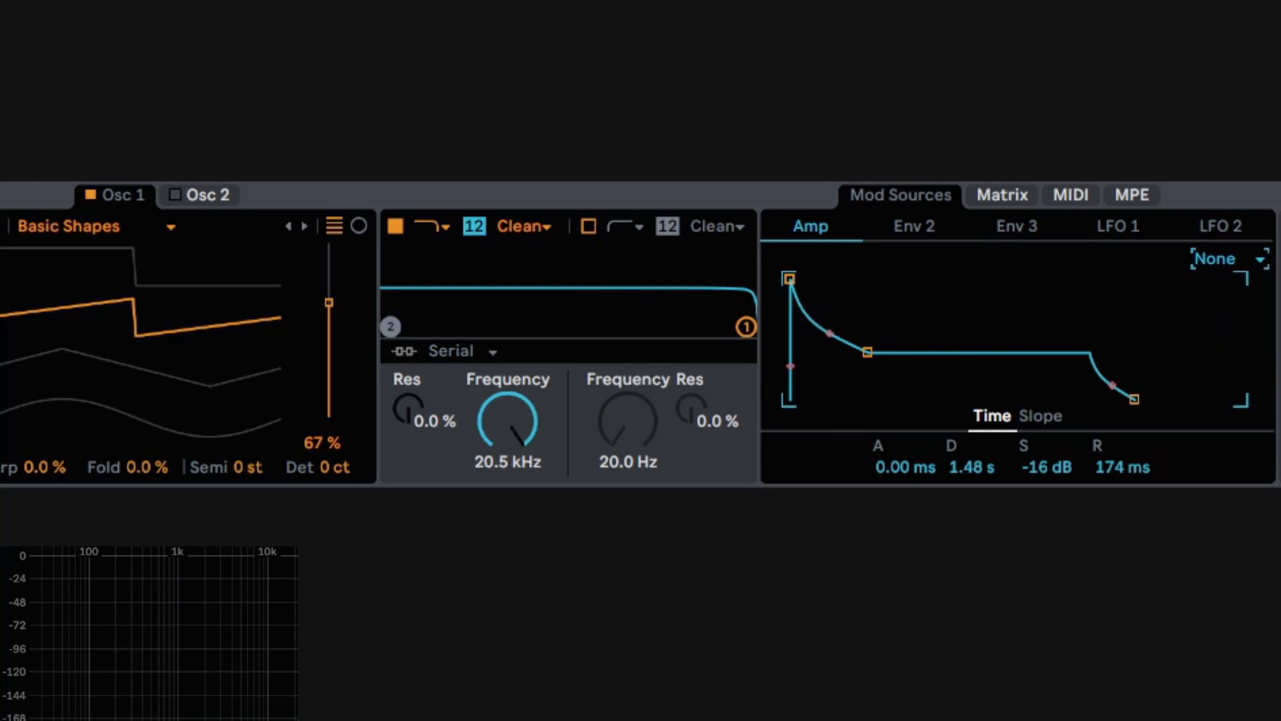
{"action": "left_click", "coordinate": [1231, 262]}
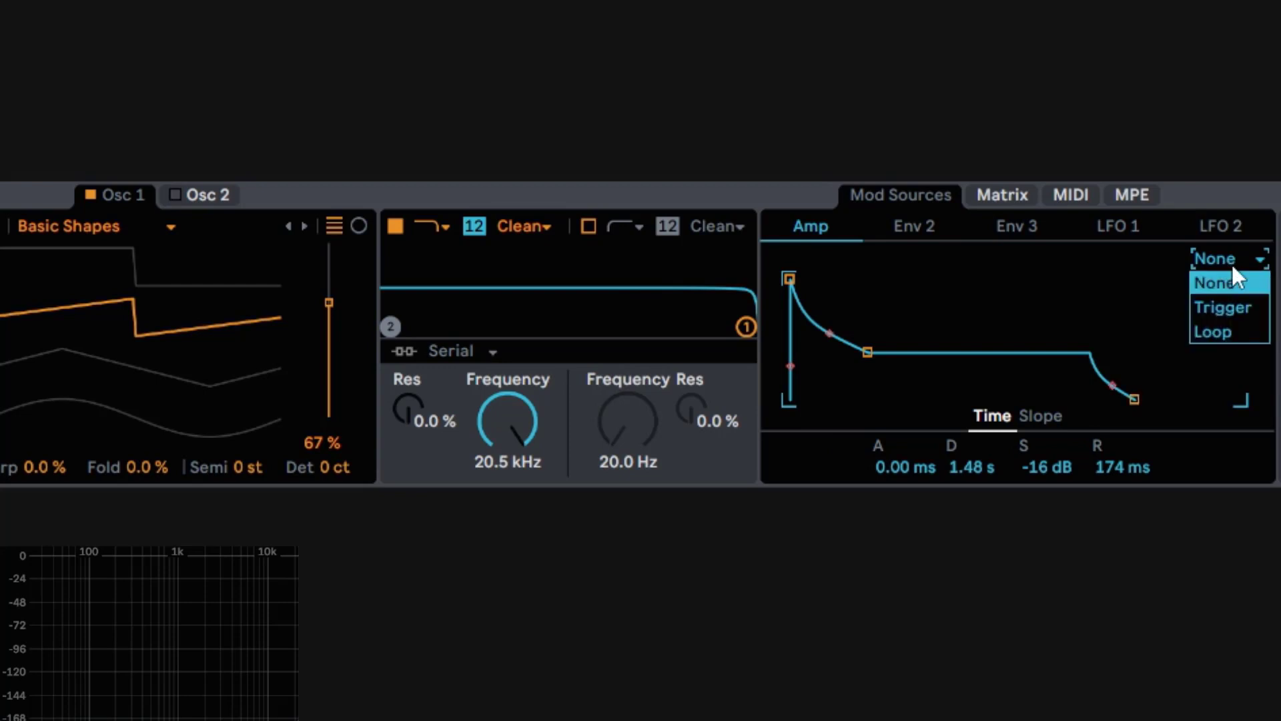
{"action": "left_click", "coordinate": [1243, 305]}
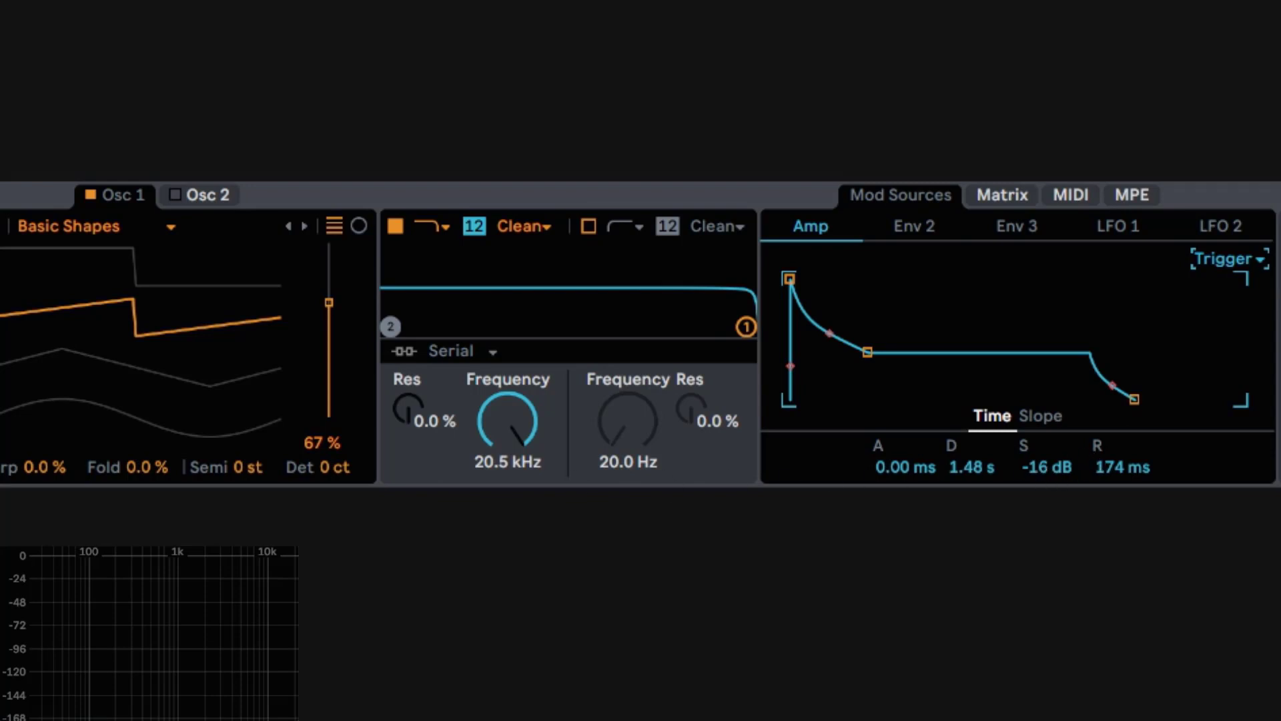
{"action": "left_click_drag", "start_coordinate": [1046, 467], "coordinate": [1046, 427]}
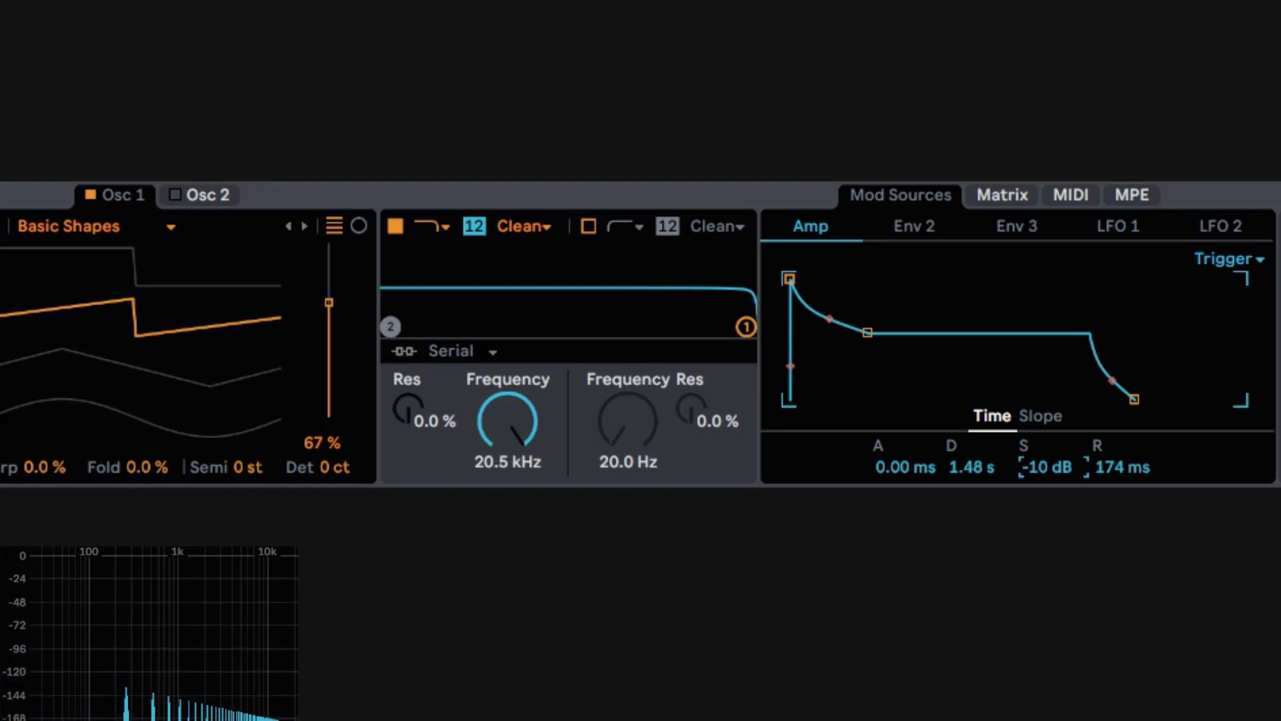
Step: Loop the Amp envelope with 23.3 ms attack, 54.2 ms decay and 41.1 ms release, and lower its sustain level
{"action": "left_click", "coordinate": [1215, 260]}
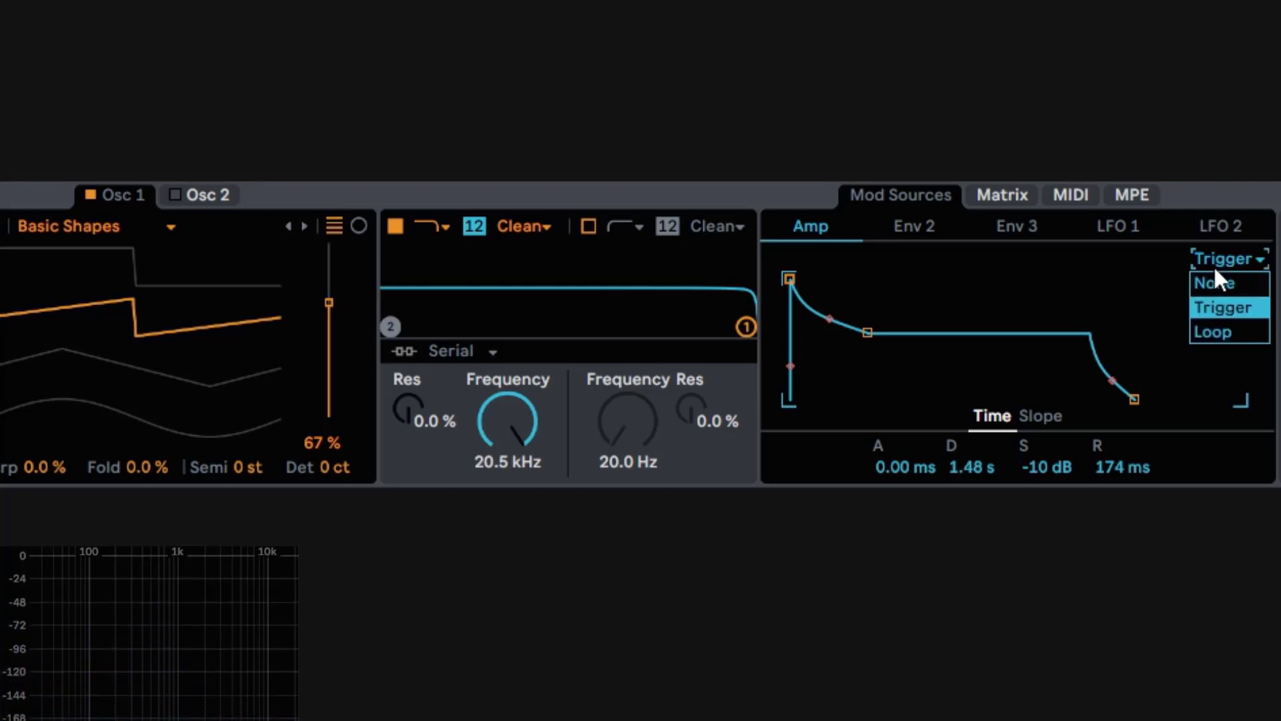
{"action": "left_click", "coordinate": [1231, 333]}
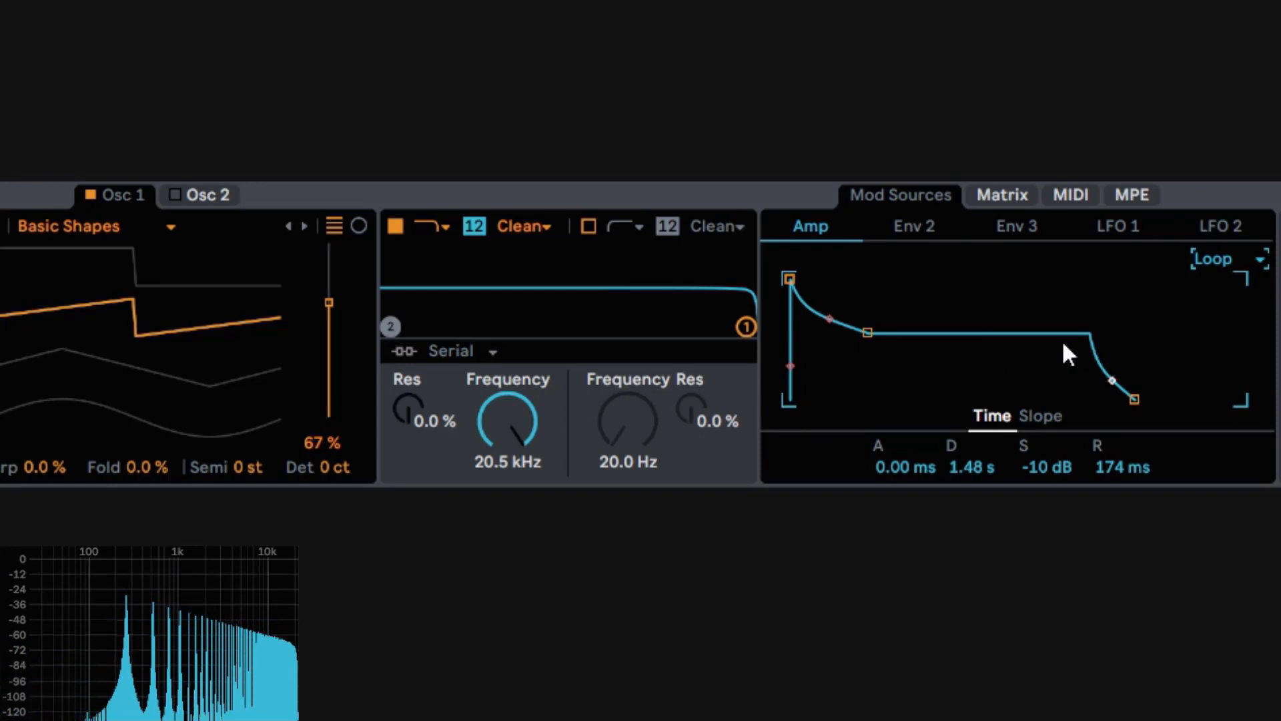
{"action": "left_click_drag", "start_coordinate": [1010, 460], "coordinate": [1010, 554]}
{"action": "left_click_drag", "start_coordinate": [1123, 475], "coordinate": [1123, 514]}
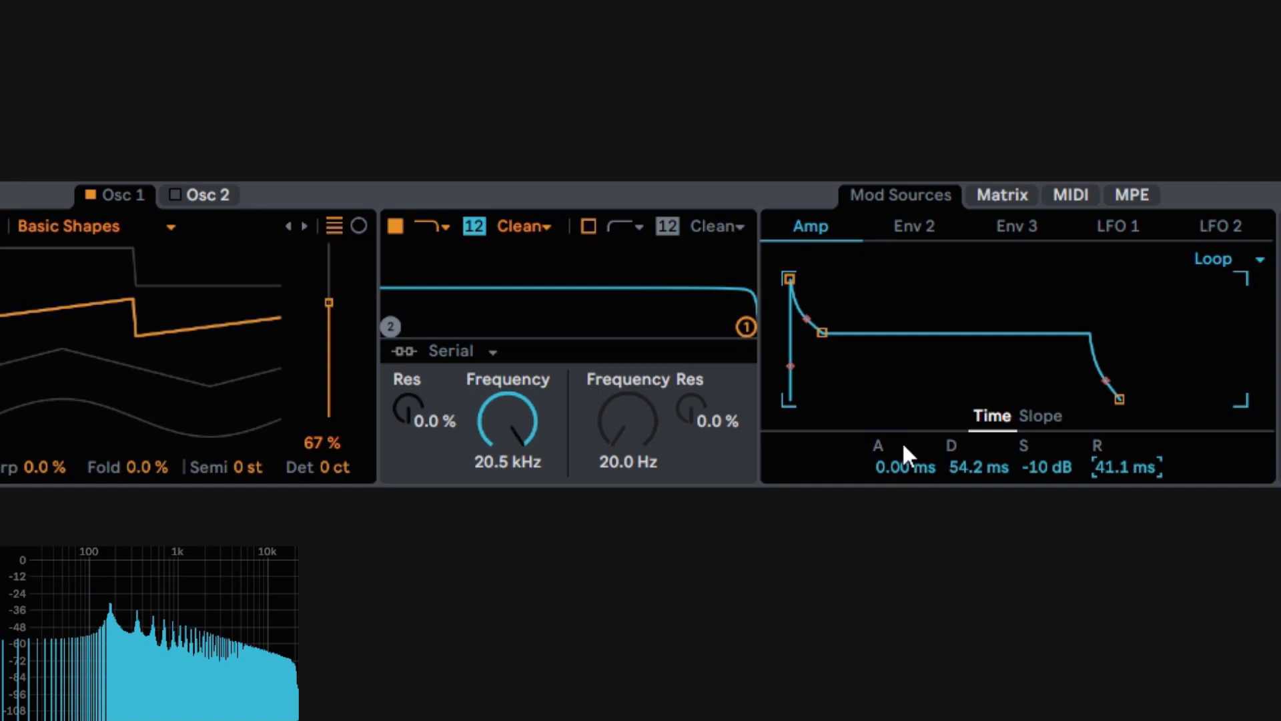
{"action": "left_click_drag", "start_coordinate": [789, 279], "coordinate": [817, 278]}
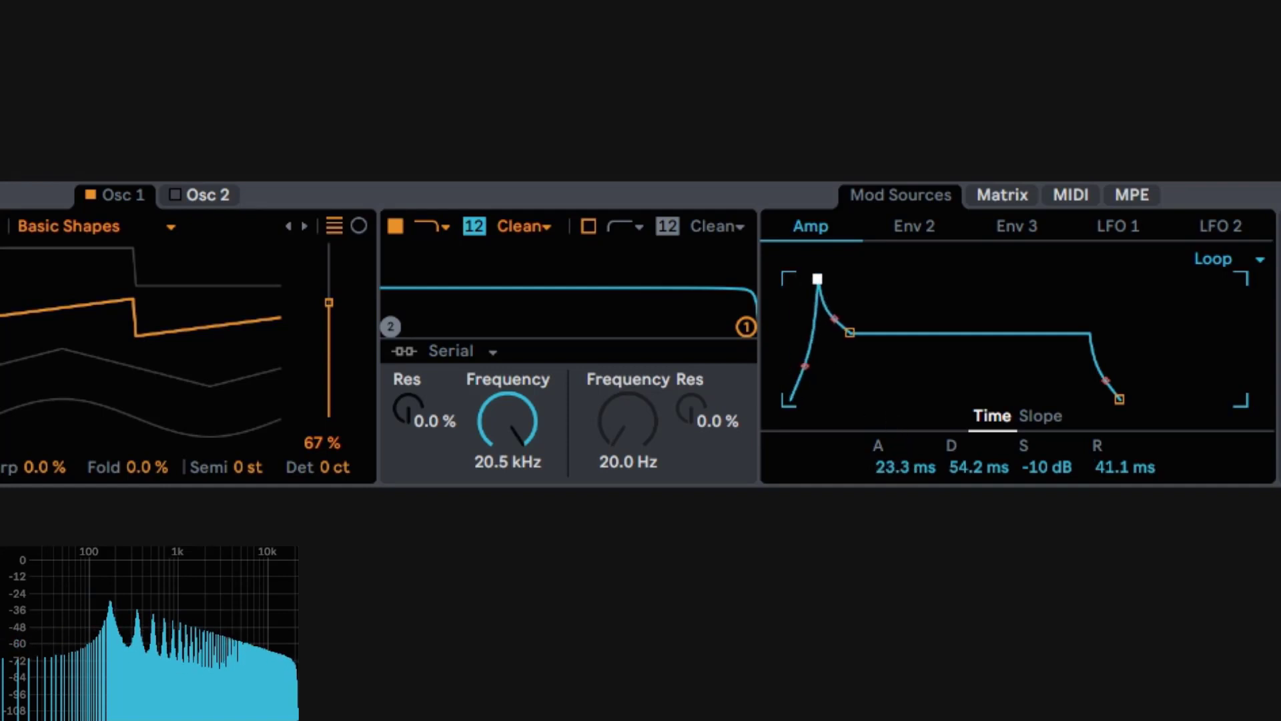
{"action": "left_click_drag", "start_coordinate": [857, 325], "coordinate": [860, 351]}
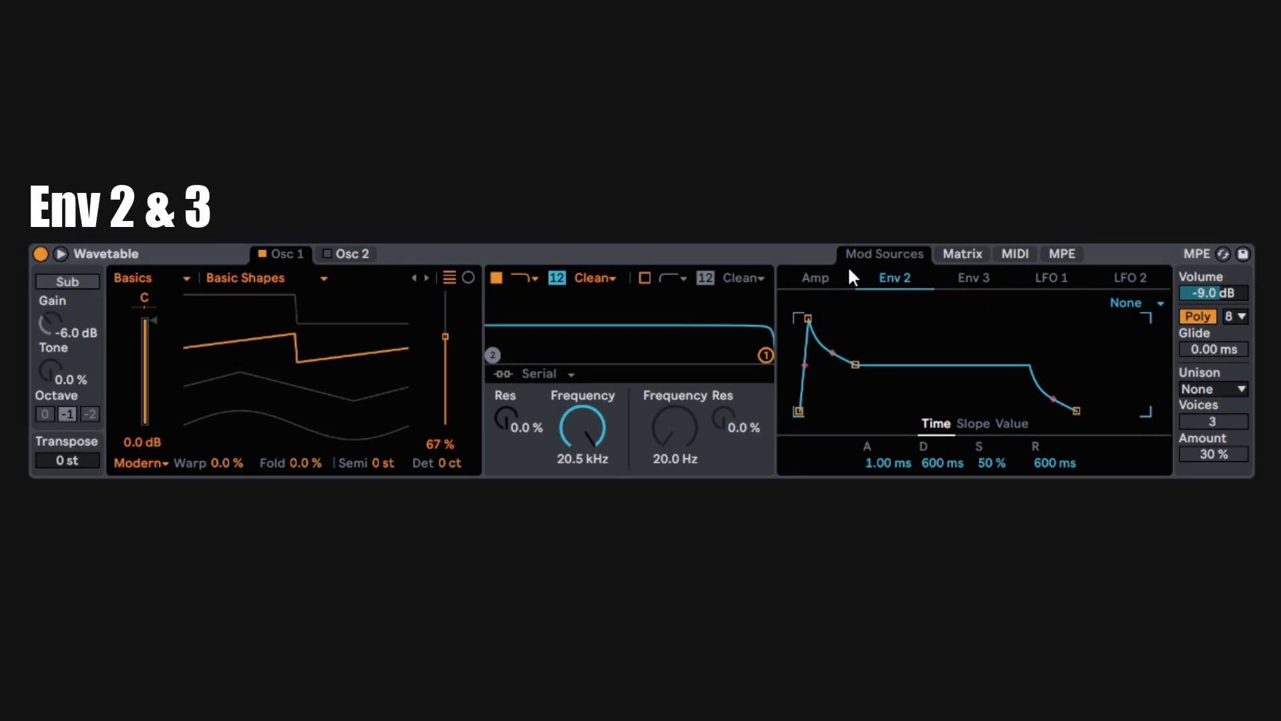
Step: Examine the Env 2 and Env 3 loop modes and time, slope and value settings, comparing them with the Amp envelope
{"action": "left_click", "coordinate": [829, 280]}
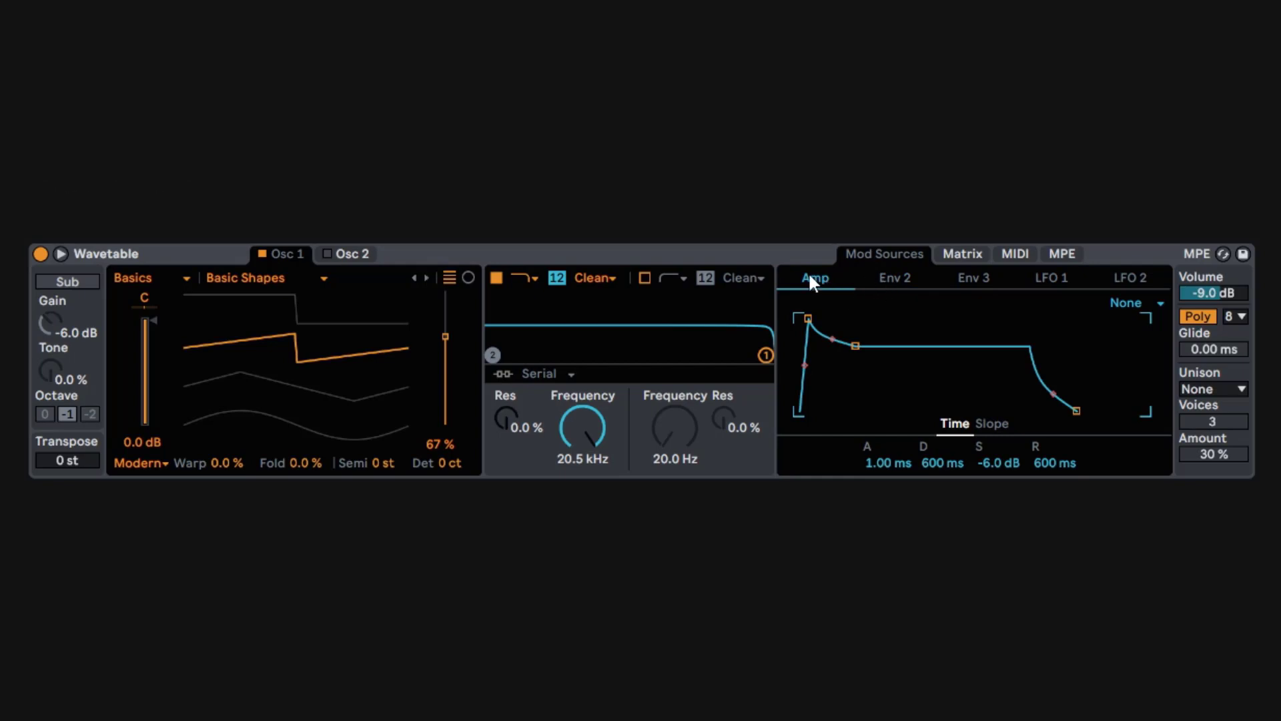
{"action": "left_click", "coordinate": [899, 284]}
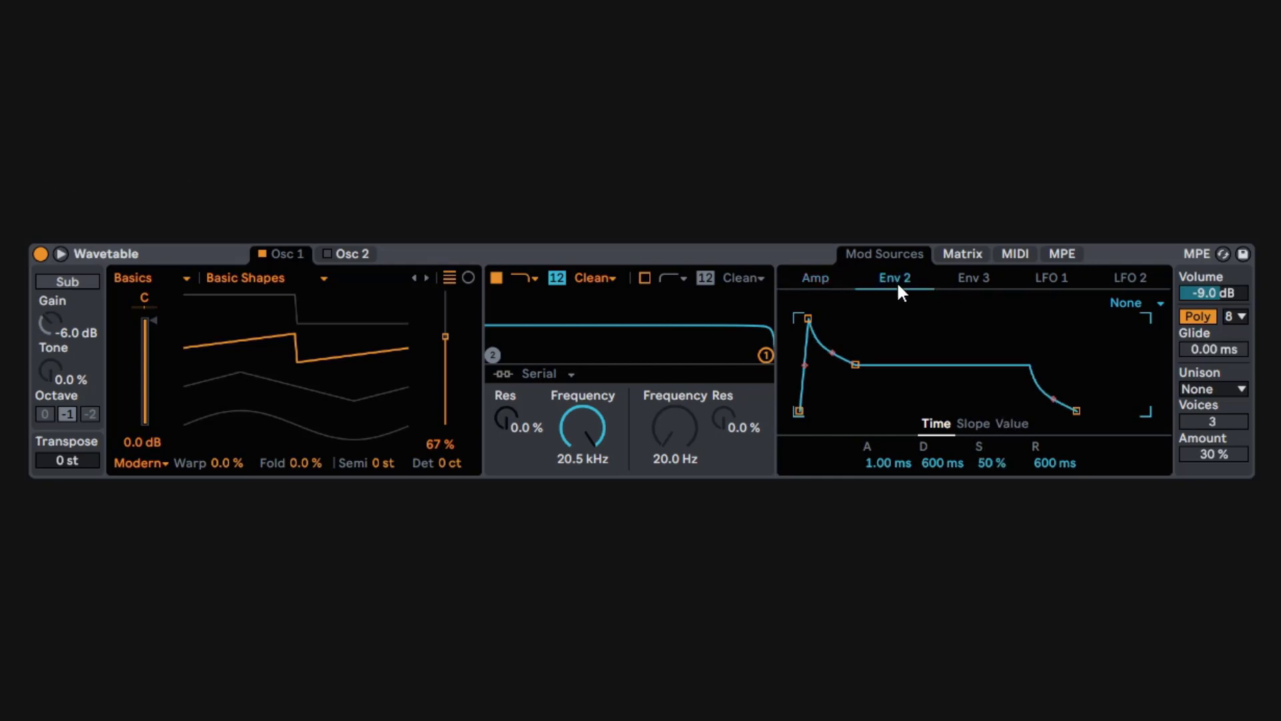
{"action": "left_click", "coordinate": [1134, 303]}
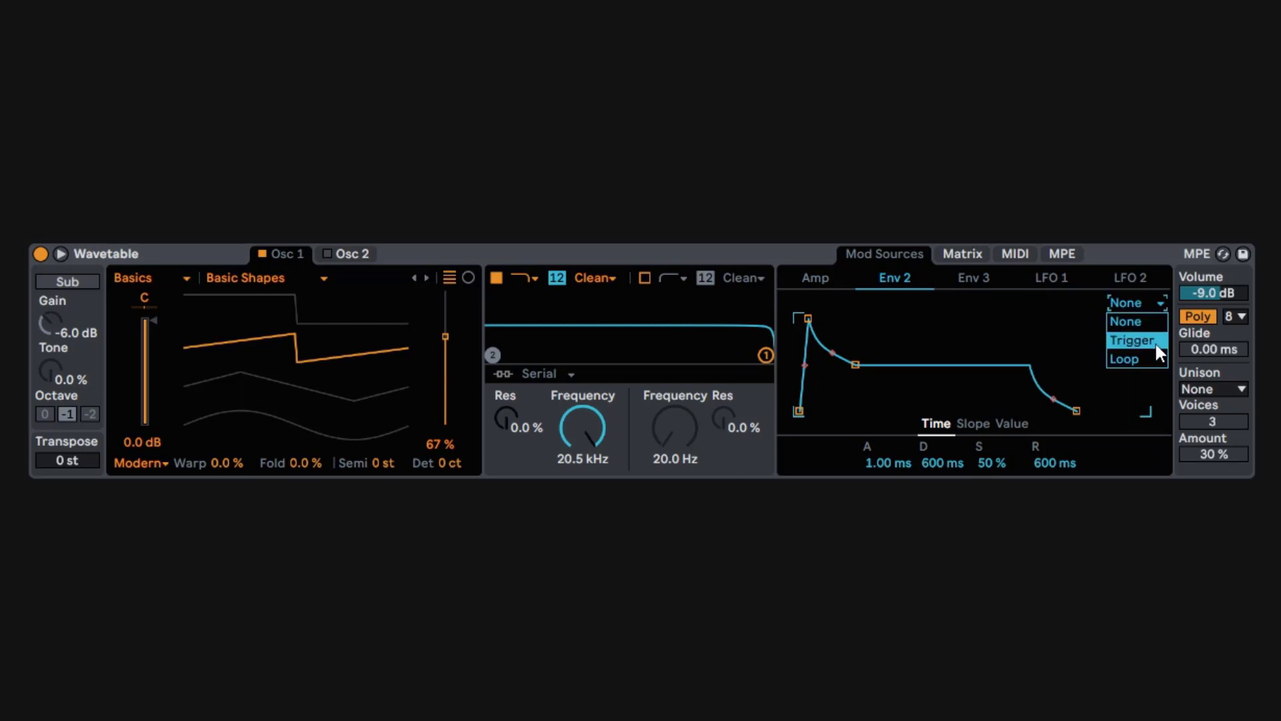
{"action": "left_click", "coordinate": [934, 425]}
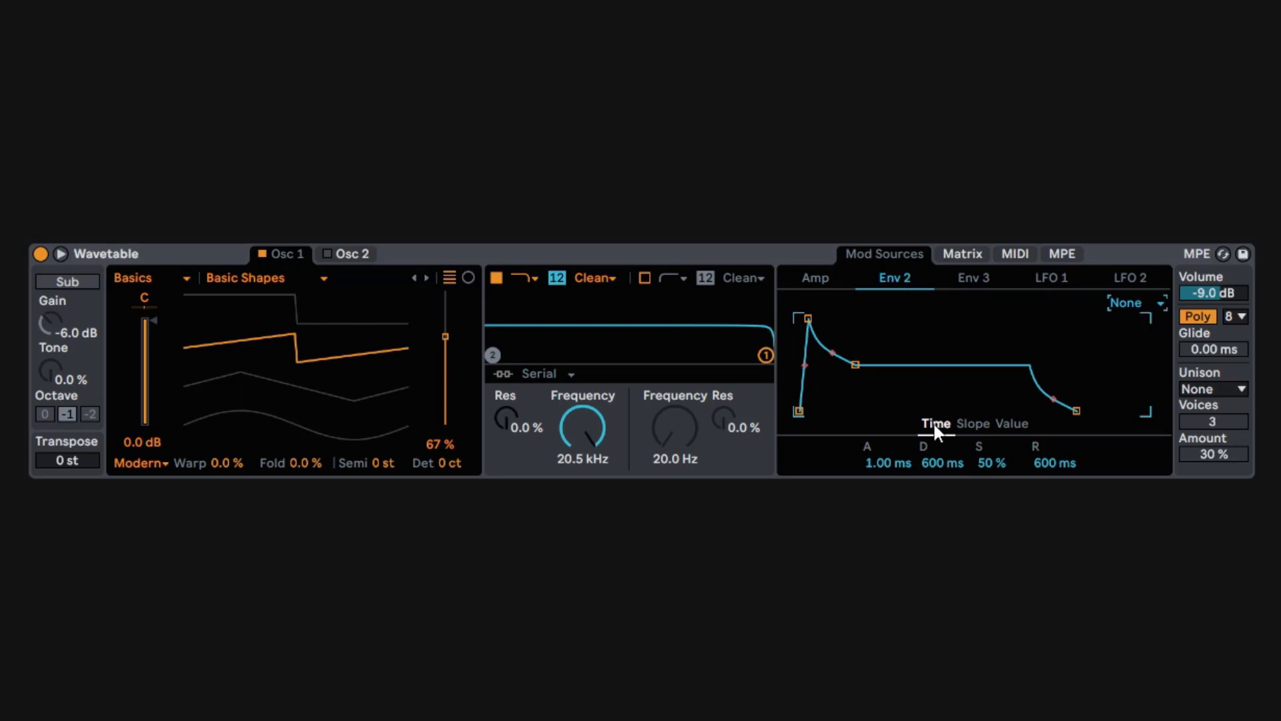
{"action": "left_click", "coordinate": [974, 425]}
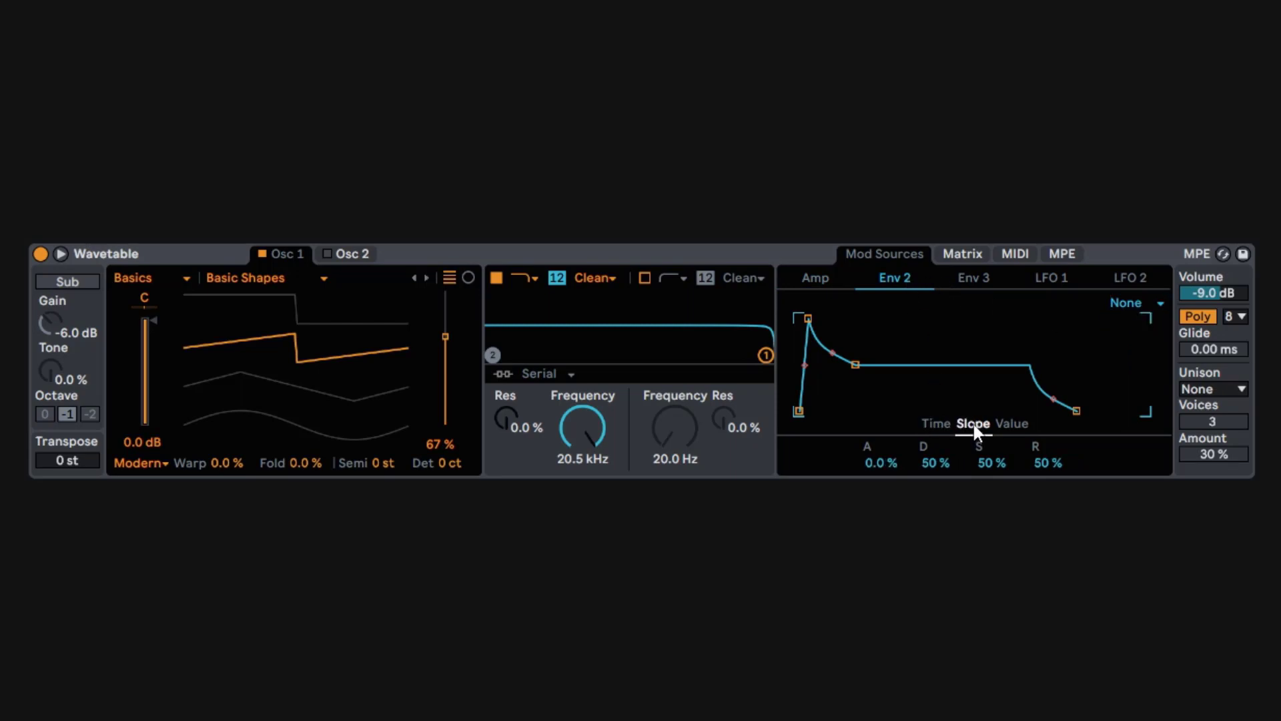
{"action": "left_click", "coordinate": [1014, 425]}
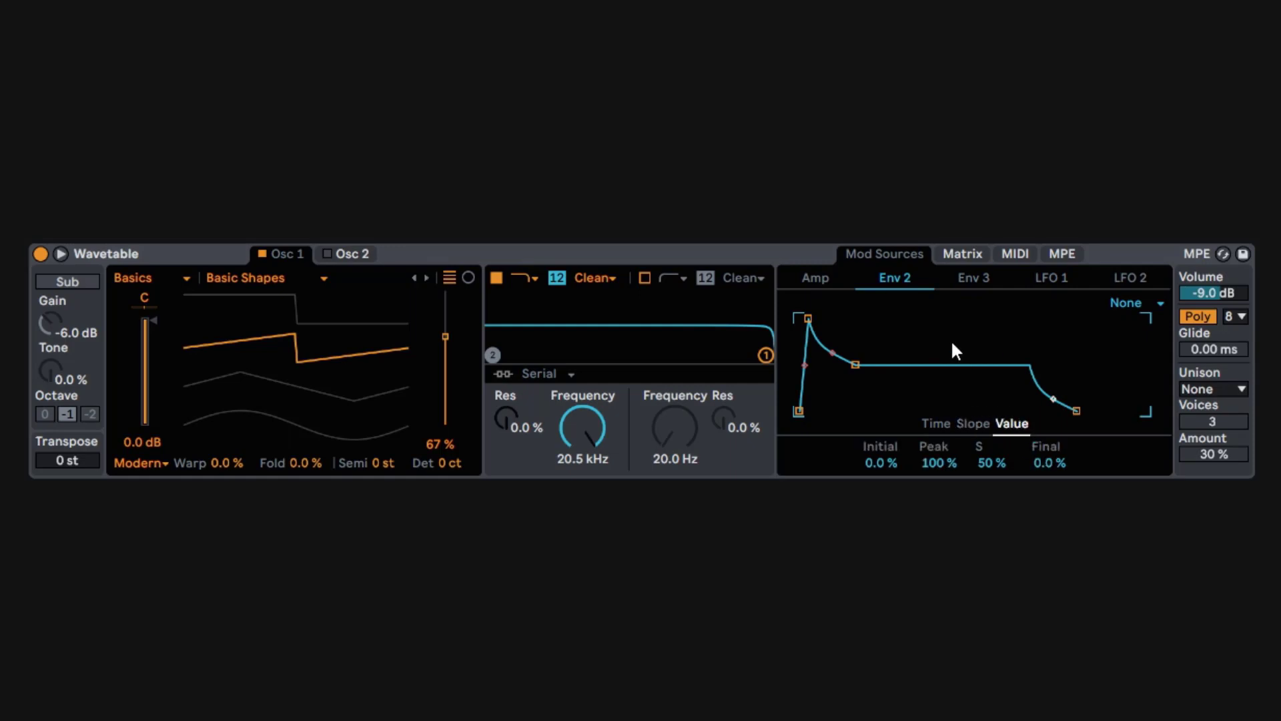
{"action": "left_click", "coordinate": [827, 279]}
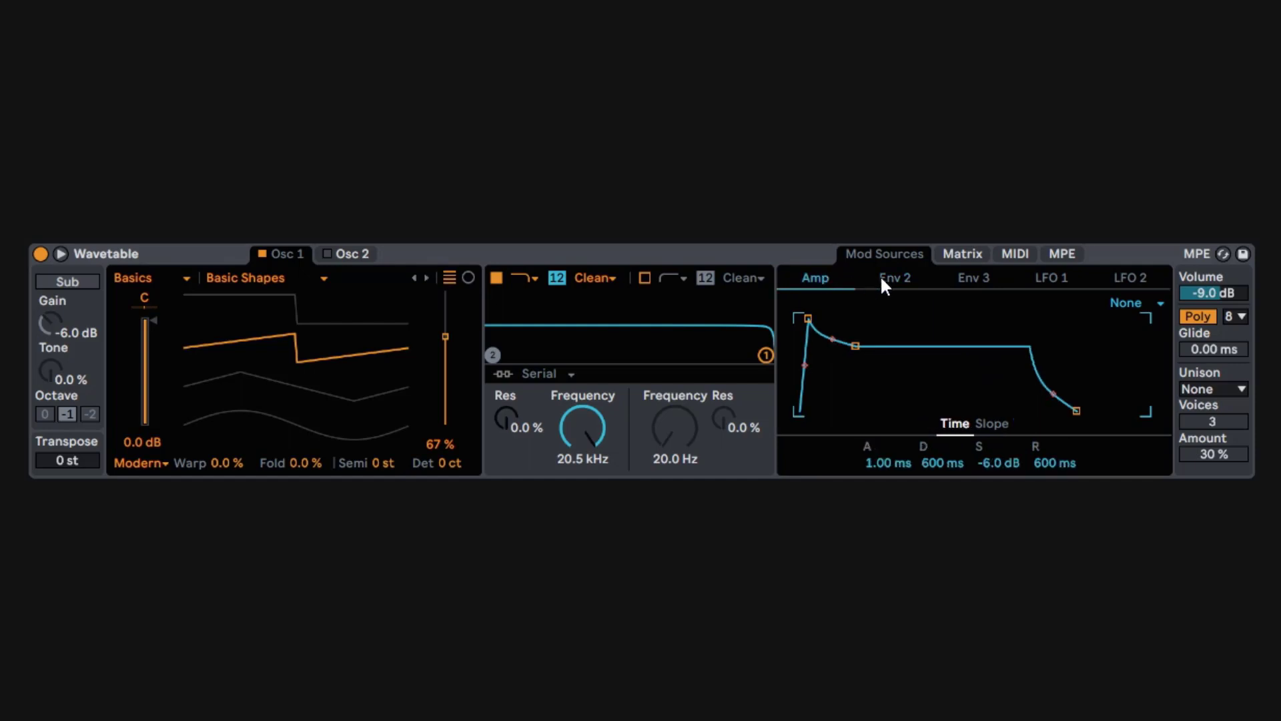
{"action": "left_click", "coordinate": [890, 281]}
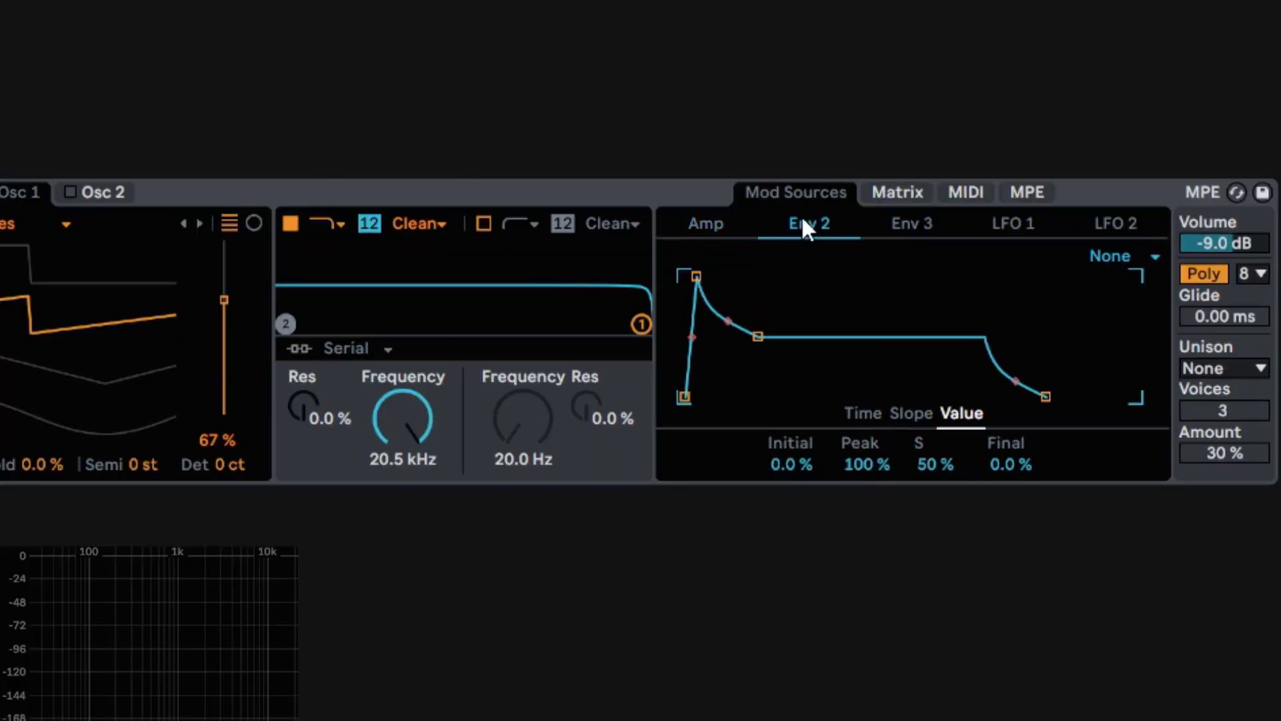
{"action": "left_click", "coordinate": [934, 226]}
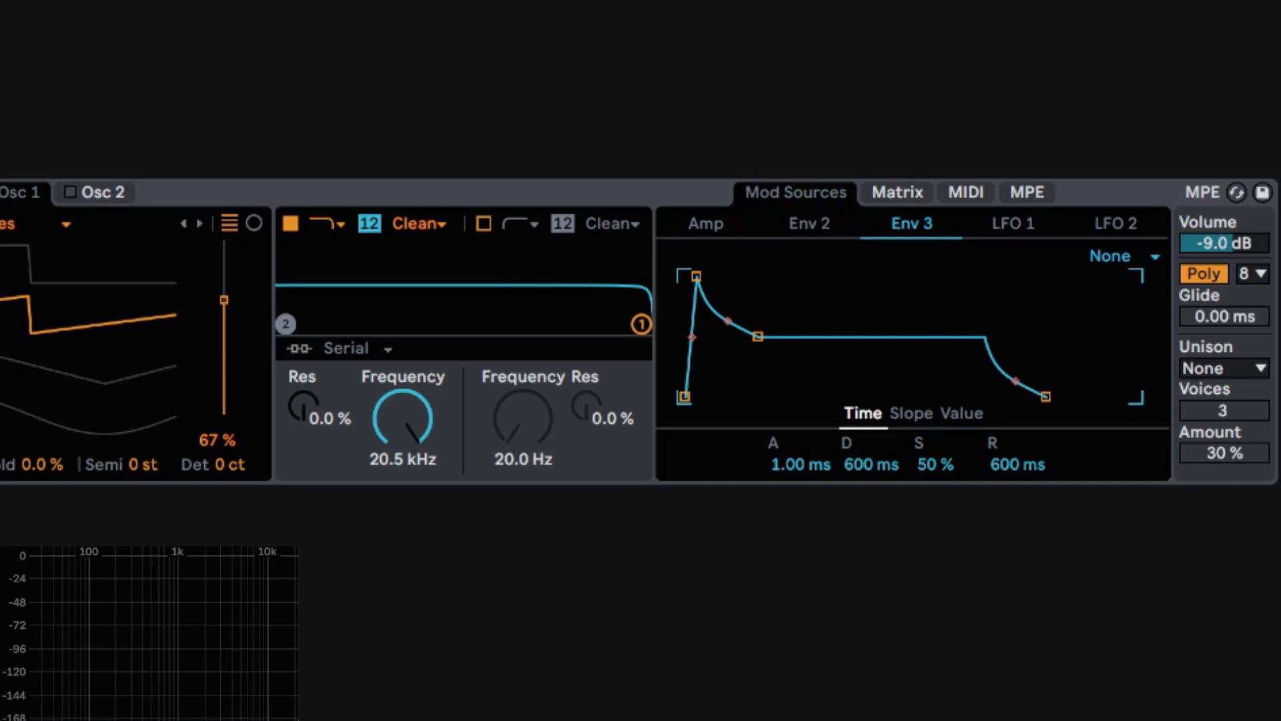
Step: Assign Env 2 to modulate Pitch by 48 in the modulation matrix
{"action": "left_click", "coordinate": [901, 197]}
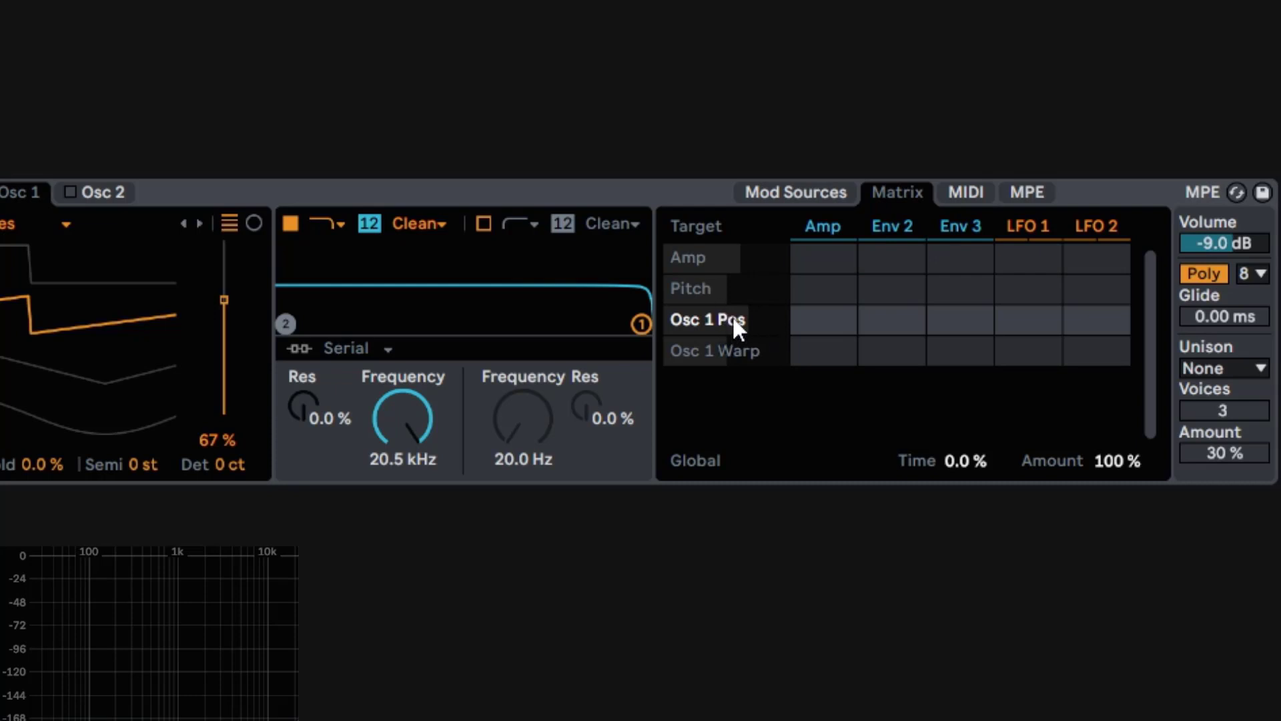
{"action": "left_click", "coordinate": [880, 321]}
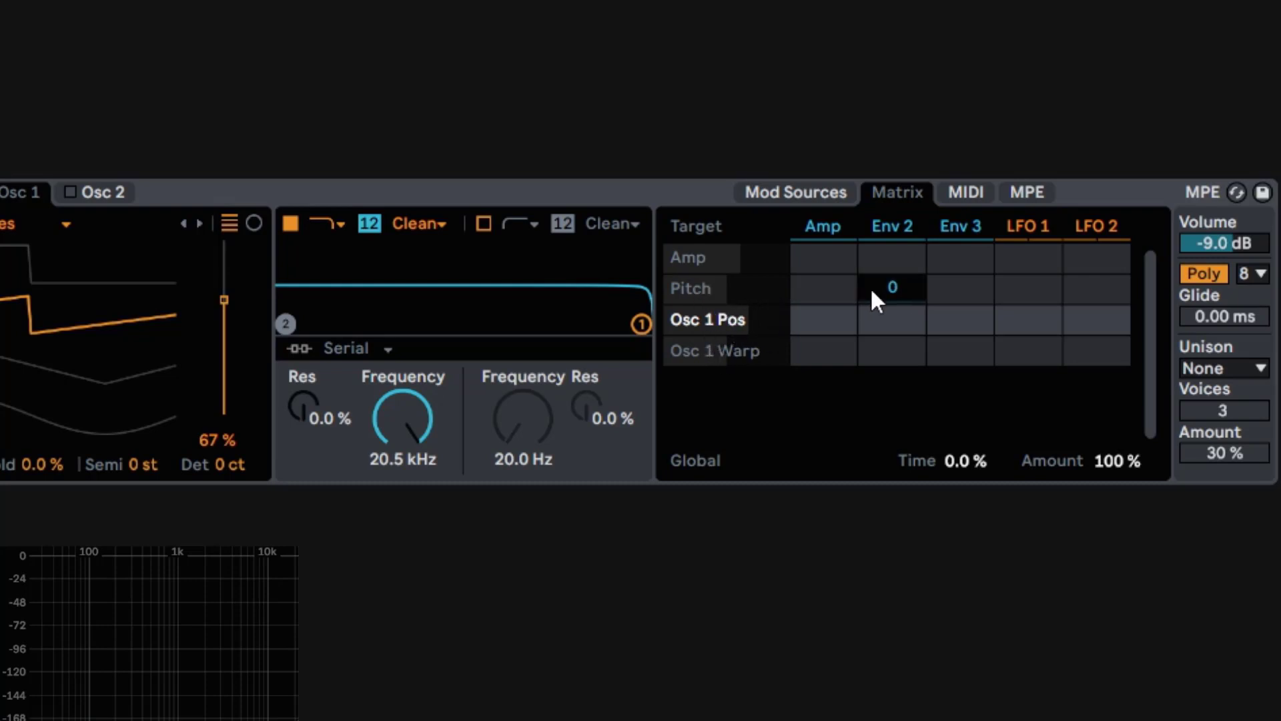
{"action": "left_click_drag", "start_coordinate": [870, 291], "coordinate": [870, 259]}
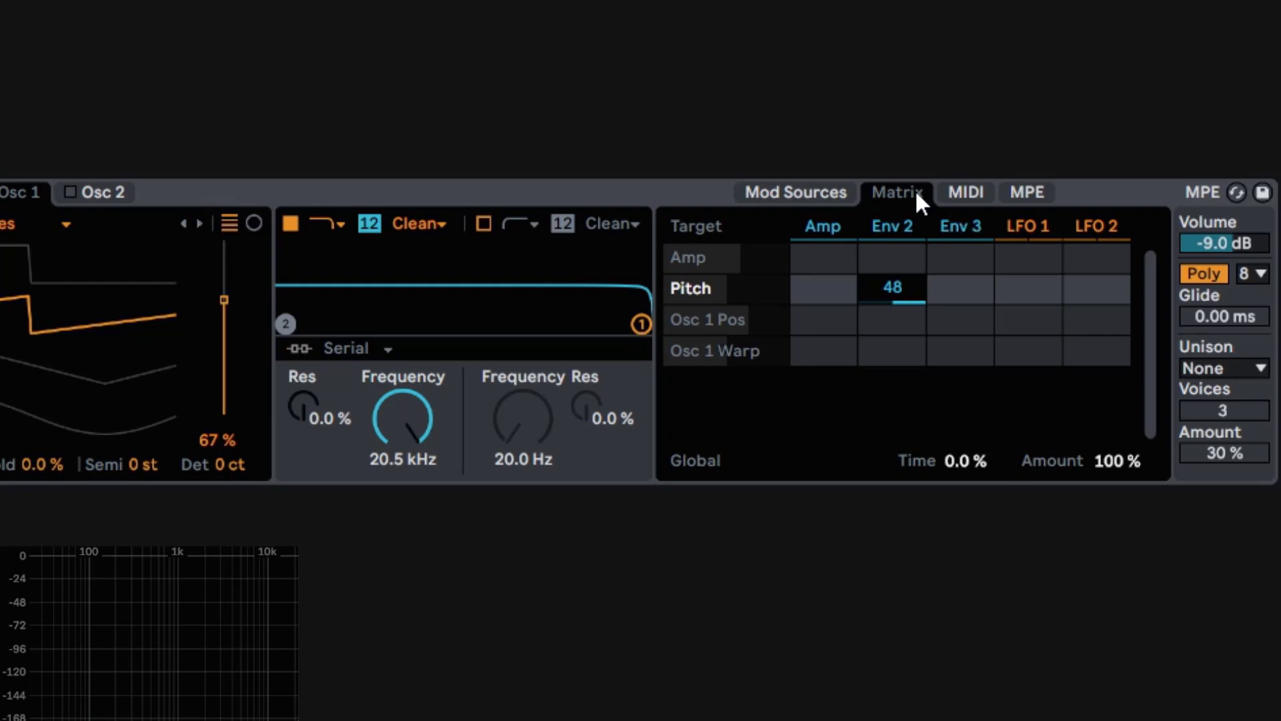
Step: Check Env 2 against its pitch modulation, and set the Amp envelope's release to 2.49 s
{"action": "left_click", "coordinate": [824, 192]}
{"action": "left_click", "coordinate": [811, 222]}
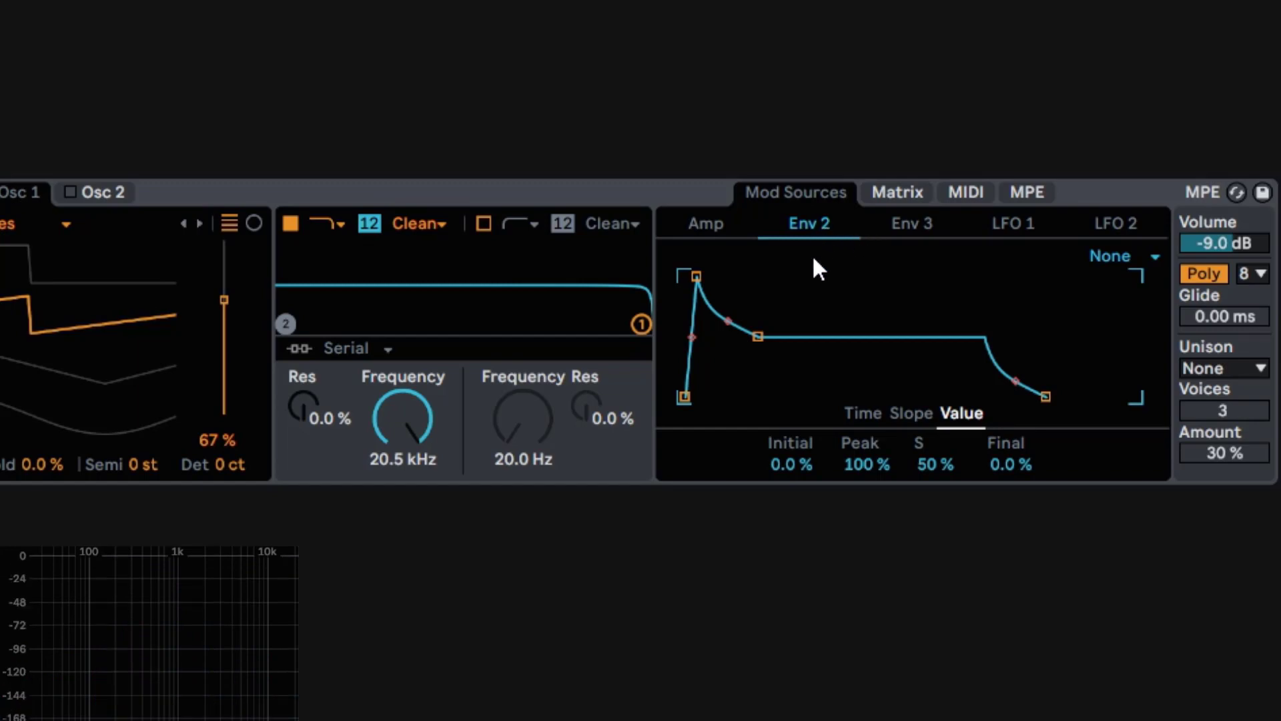
{"action": "left_click", "coordinate": [896, 190]}
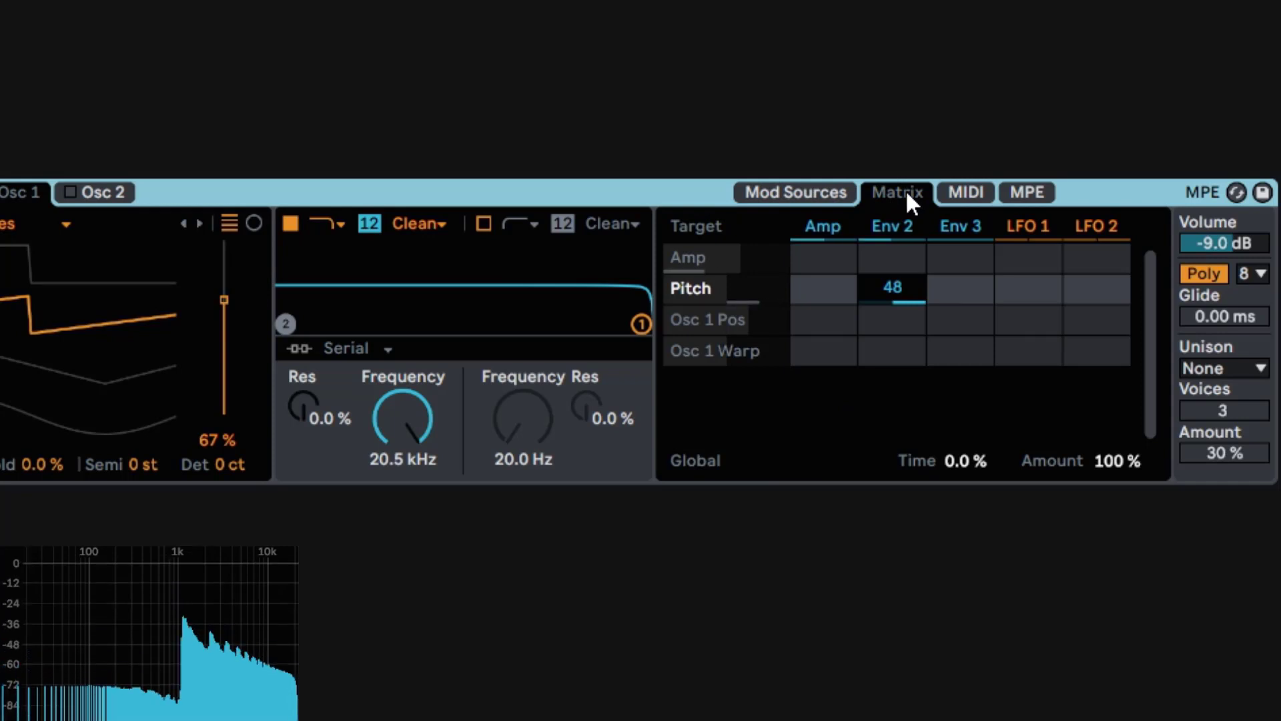
{"action": "left_click", "coordinate": [815, 194]}
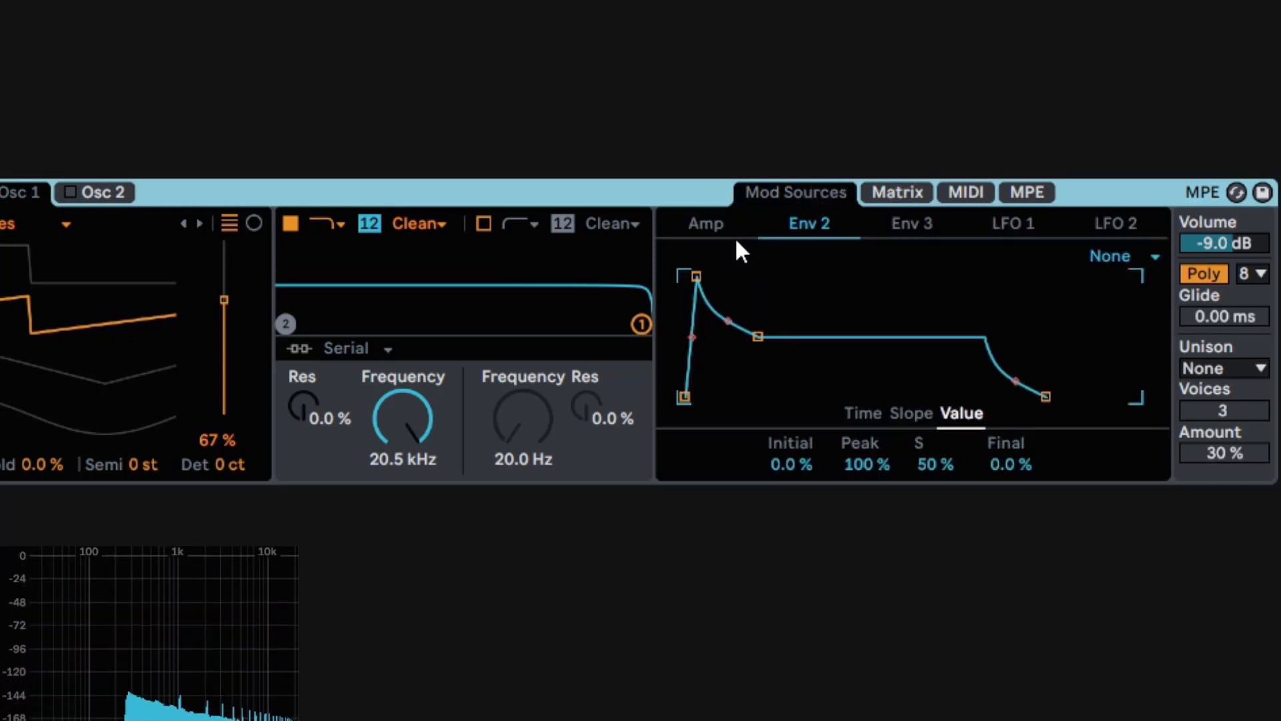
{"action": "left_click", "coordinate": [706, 227]}
{"action": "left_click_drag", "start_coordinate": [1021, 461], "coordinate": [1021, 407]}
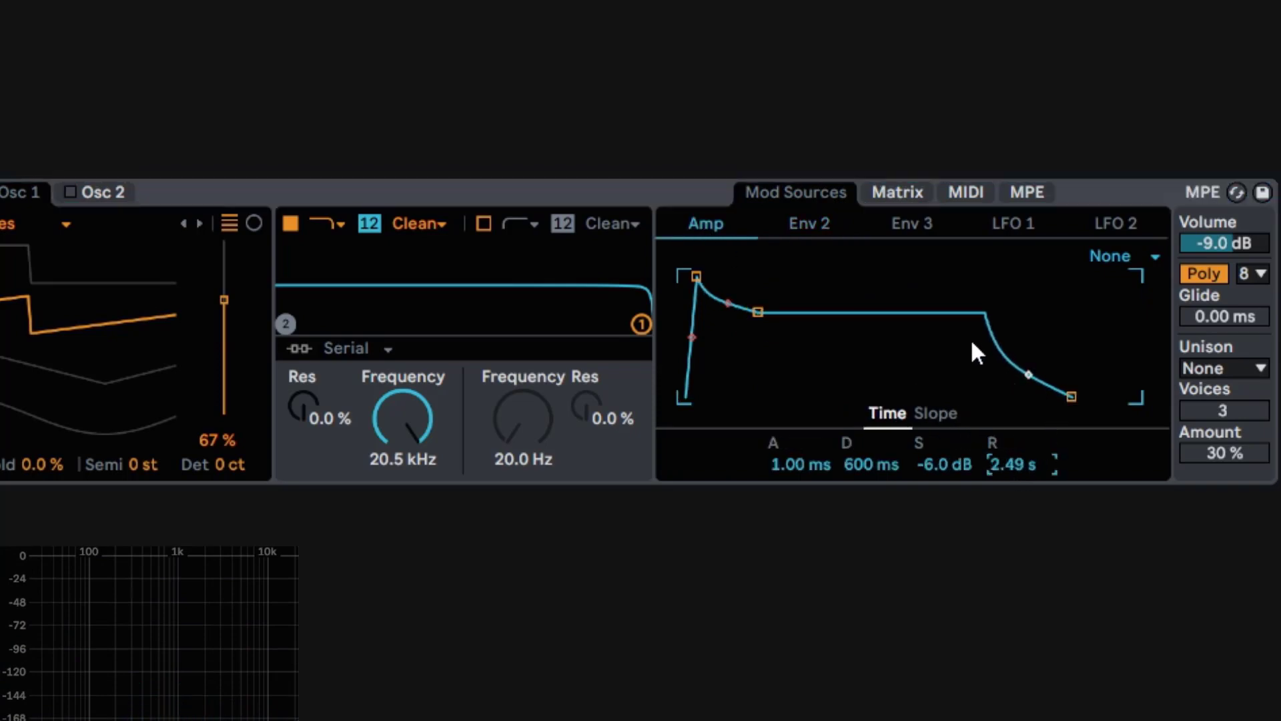
Step: Lengthen Env 2's attack to 2.20 s and show its time settings
{"action": "left_click", "coordinate": [807, 230]}
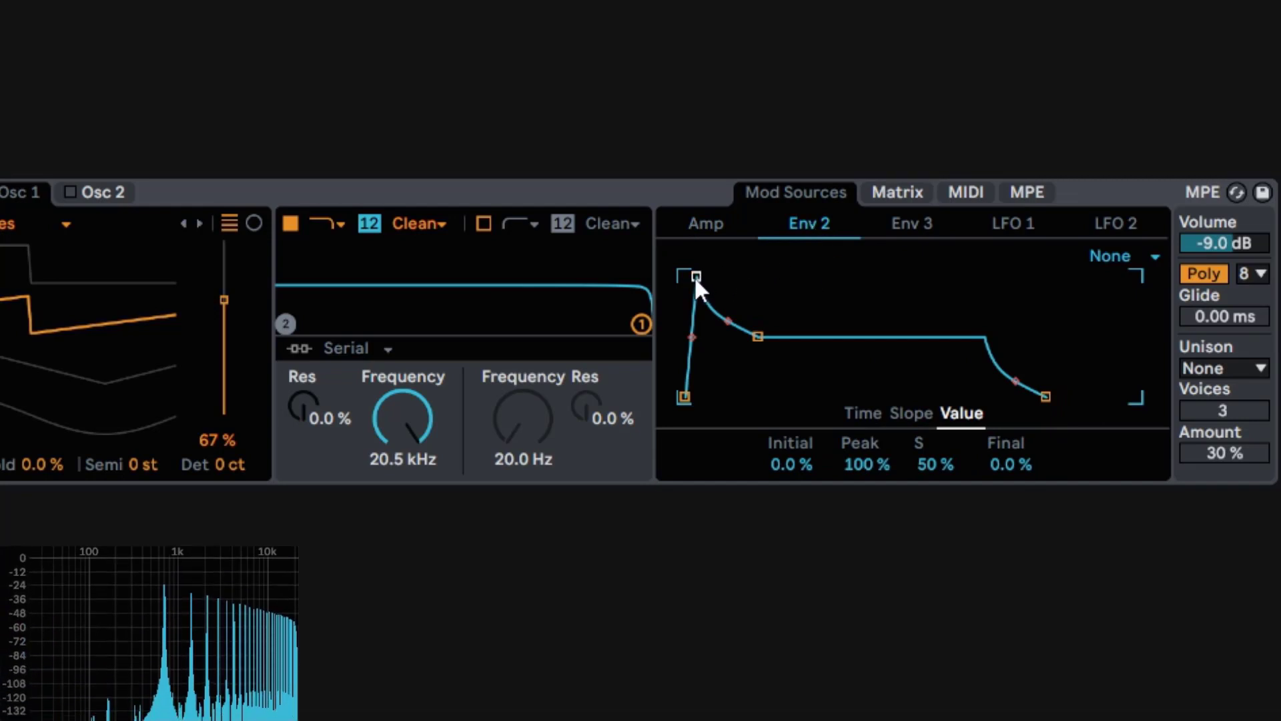
{"action": "left_click_drag", "start_coordinate": [695, 276], "coordinate": [771, 276]}
{"action": "left_click", "coordinate": [850, 412]}
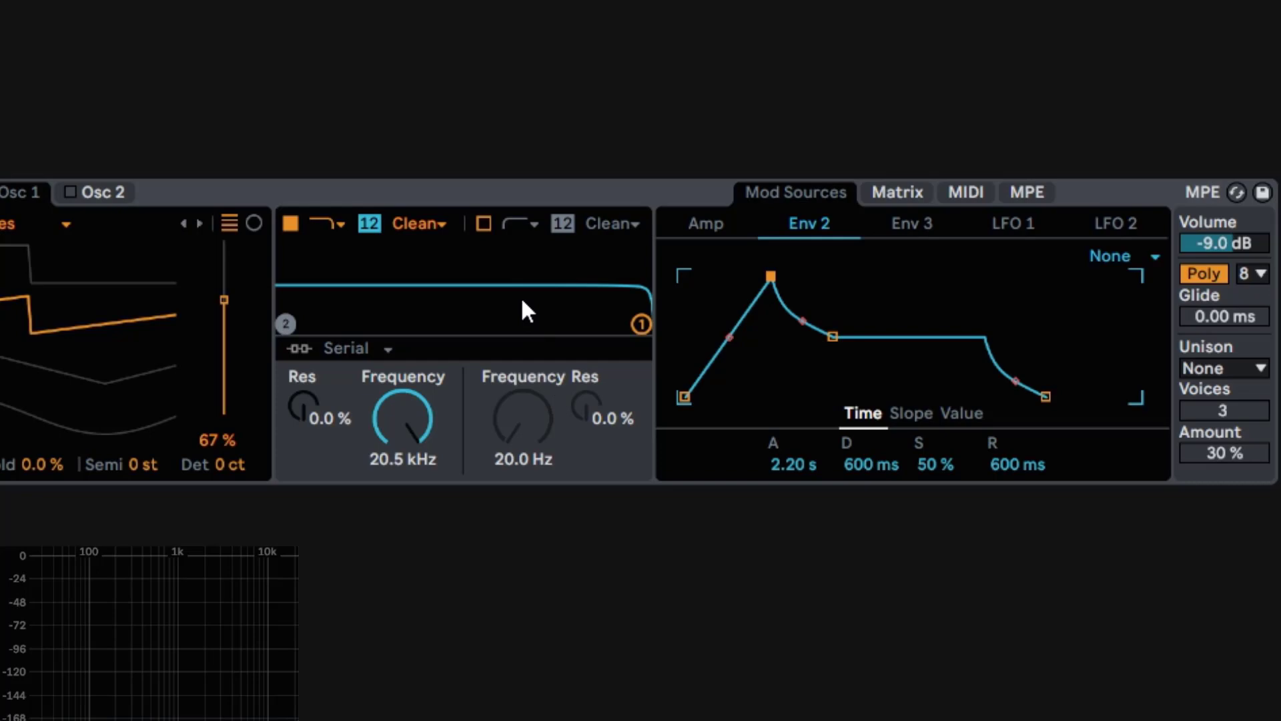
Step: Set Env 2's decay to 420 ms and sustain to 41 %, and return to the modulation matrix
{"action": "left_click", "coordinate": [886, 195]}
{"action": "left_click", "coordinate": [820, 195]}
{"action": "left_click_drag", "start_coordinate": [832, 334], "coordinate": [827, 348]}
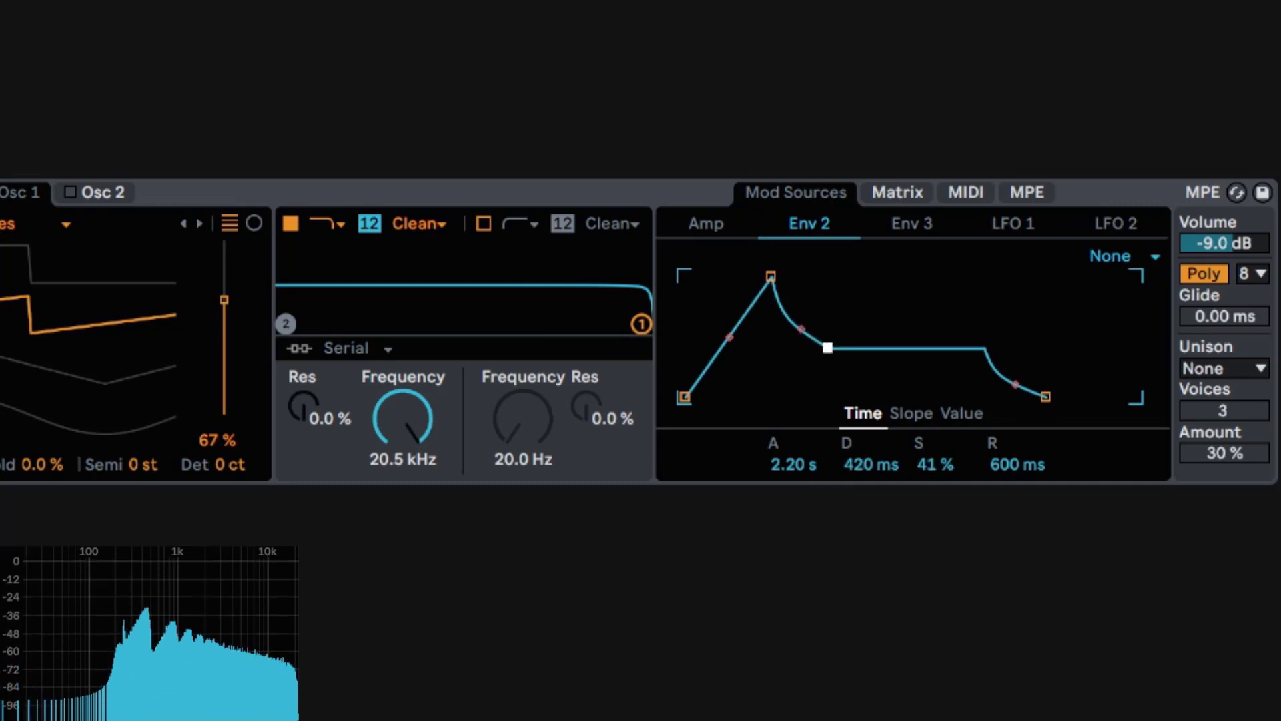
{"action": "left_click", "coordinate": [890, 191]}
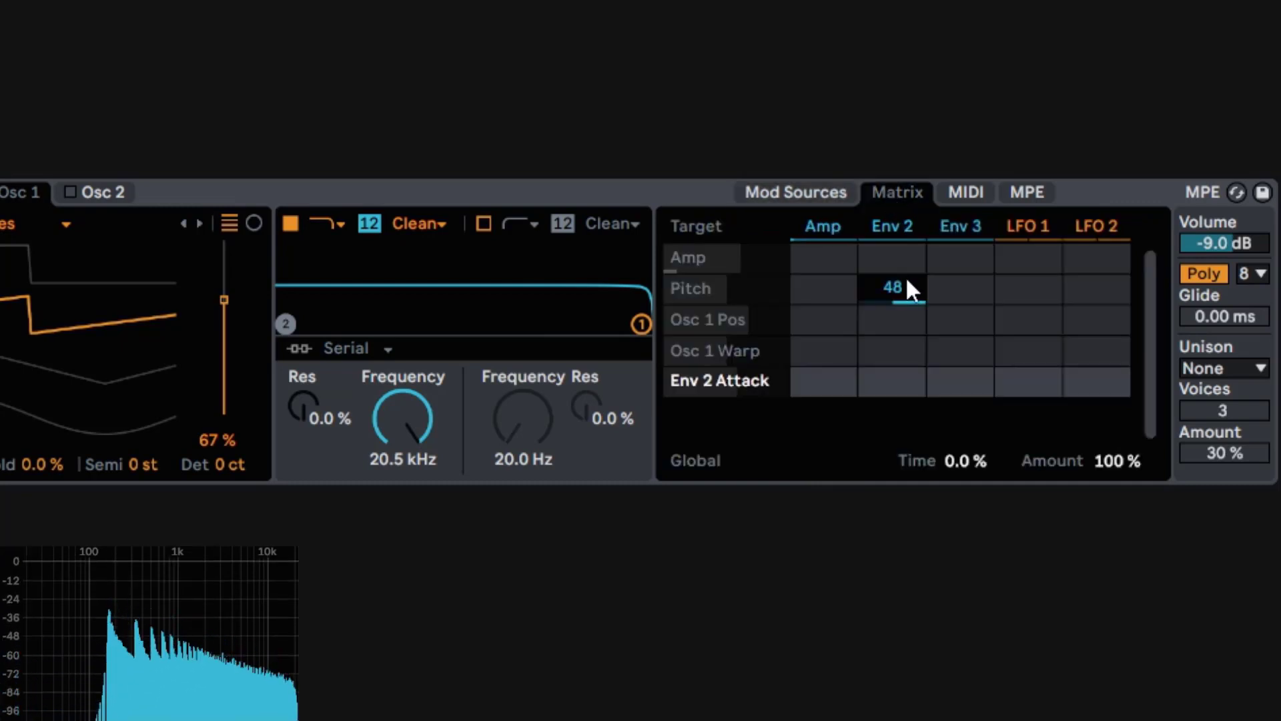
Step: Compare Env 2's settings with the Amp envelope's, show Env 2's value settings, and check its Pitch modulation in the matrix
{"action": "left_click_drag", "start_coordinate": [907, 284], "coordinate": [907, 351]}
{"action": "left_click", "coordinate": [838, 192]}
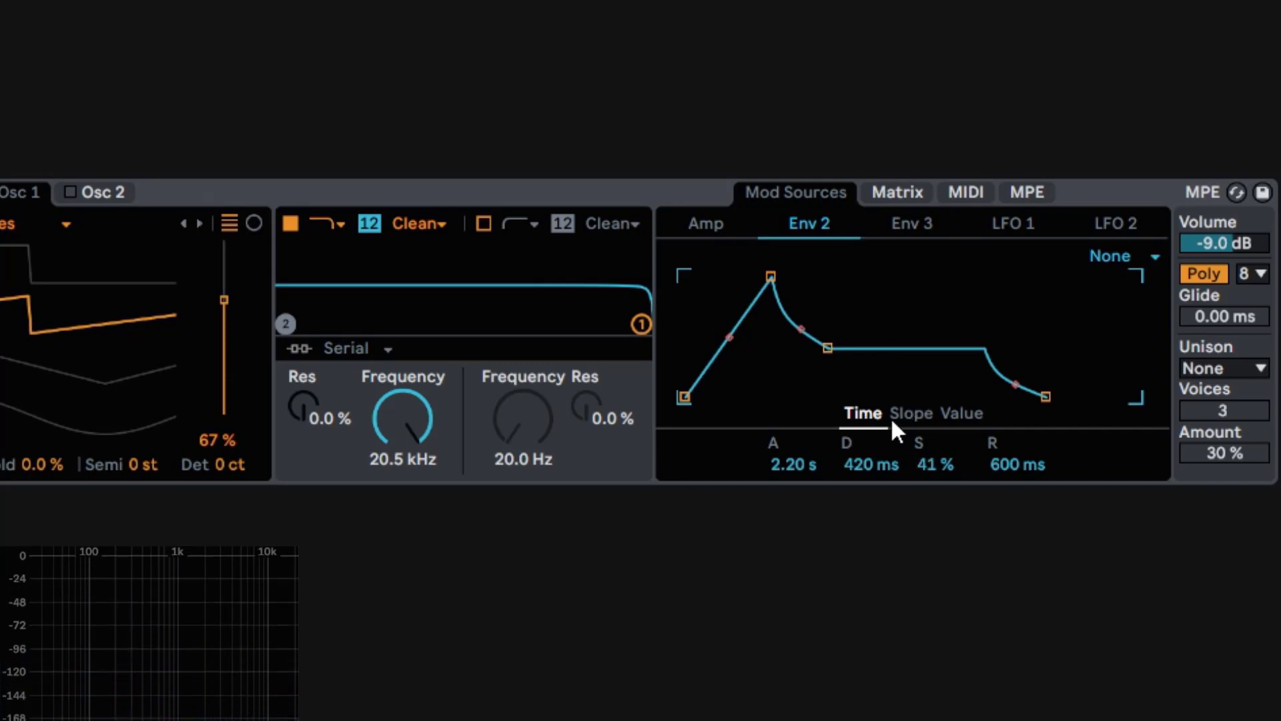
{"action": "left_click", "coordinate": [920, 423]}
{"action": "left_click", "coordinate": [732, 221]}
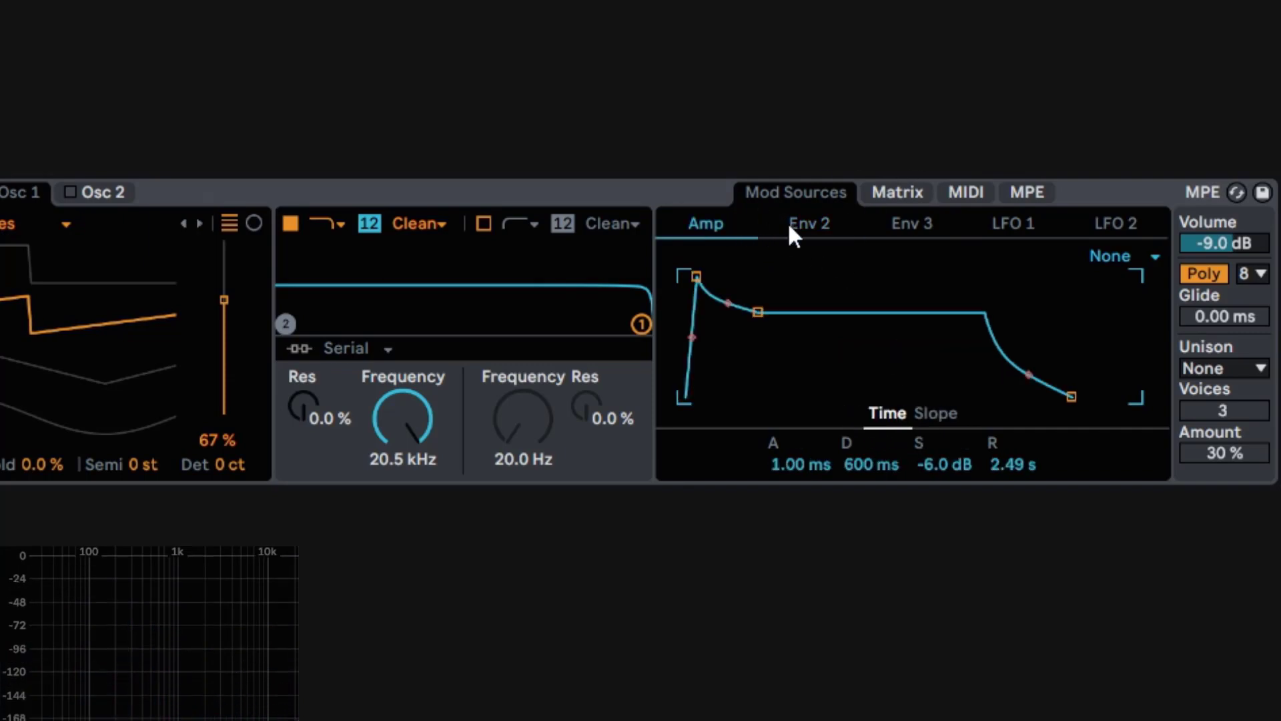
{"action": "left_click", "coordinate": [804, 224]}
{"action": "left_click", "coordinate": [962, 413]}
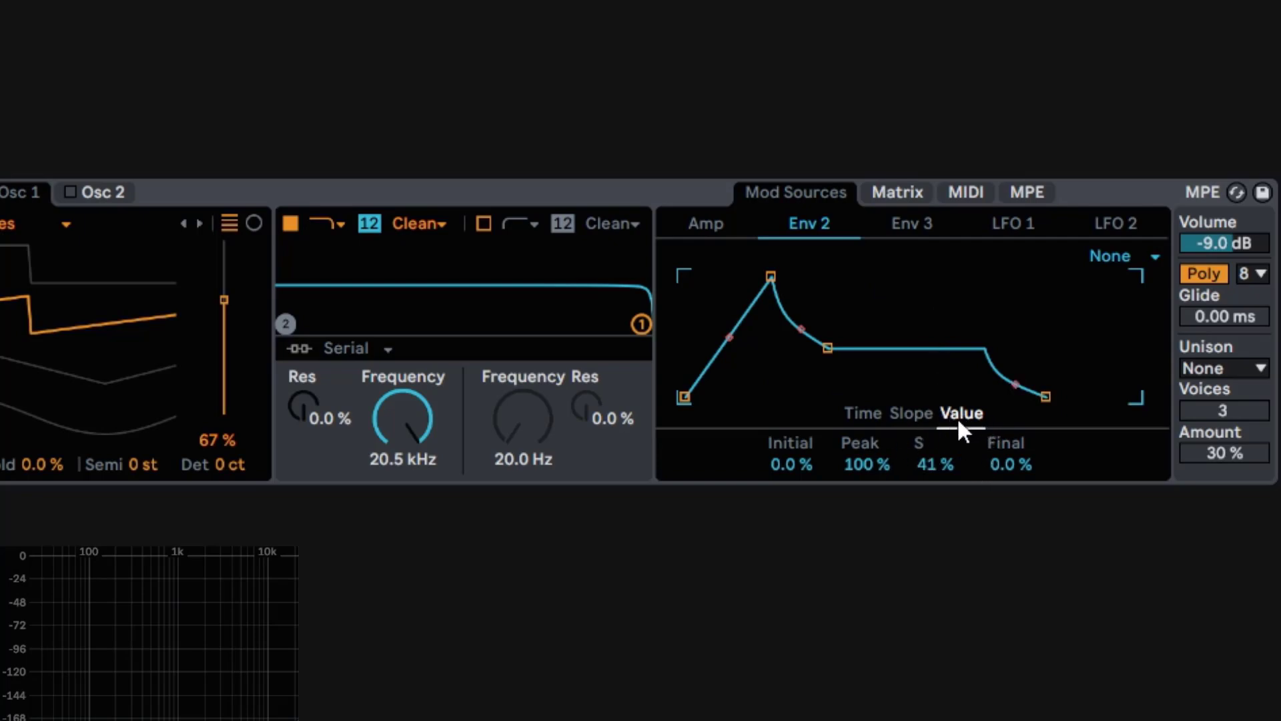
{"action": "left_click", "coordinate": [891, 191]}
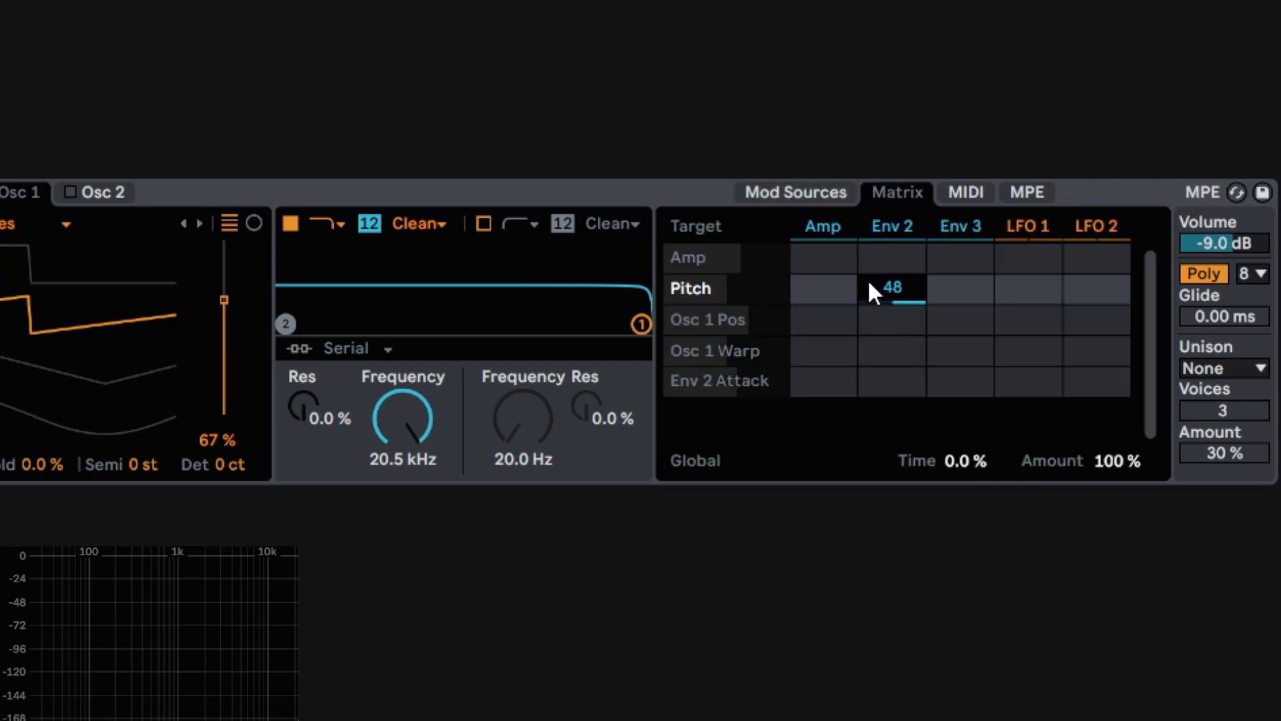
{"action": "left_click", "coordinate": [812, 195]}
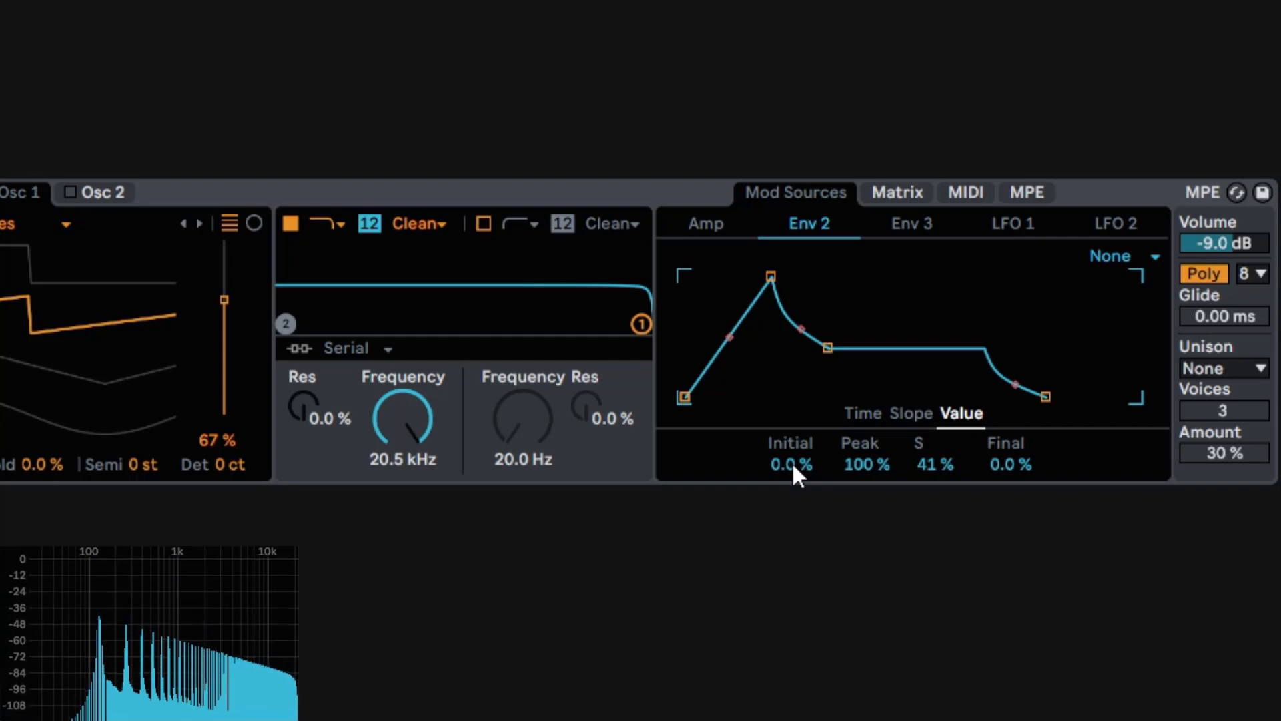
Step: Try initial levels of 59 %, 0 % and 44 % for Env 2, ending at 39 %
{"action": "left_click_drag", "start_coordinate": [792, 462], "coordinate": [791, 400]}
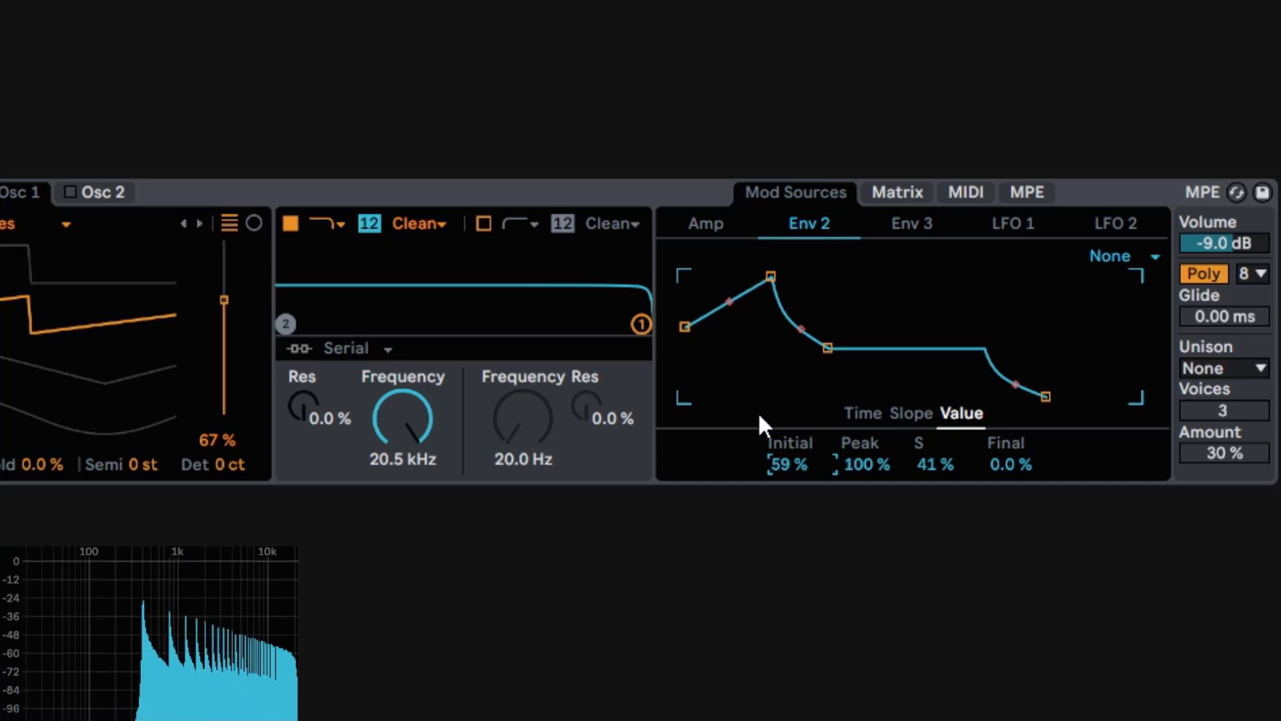
{"action": "left_click_drag", "start_coordinate": [791, 463], "coordinate": [792, 467]}
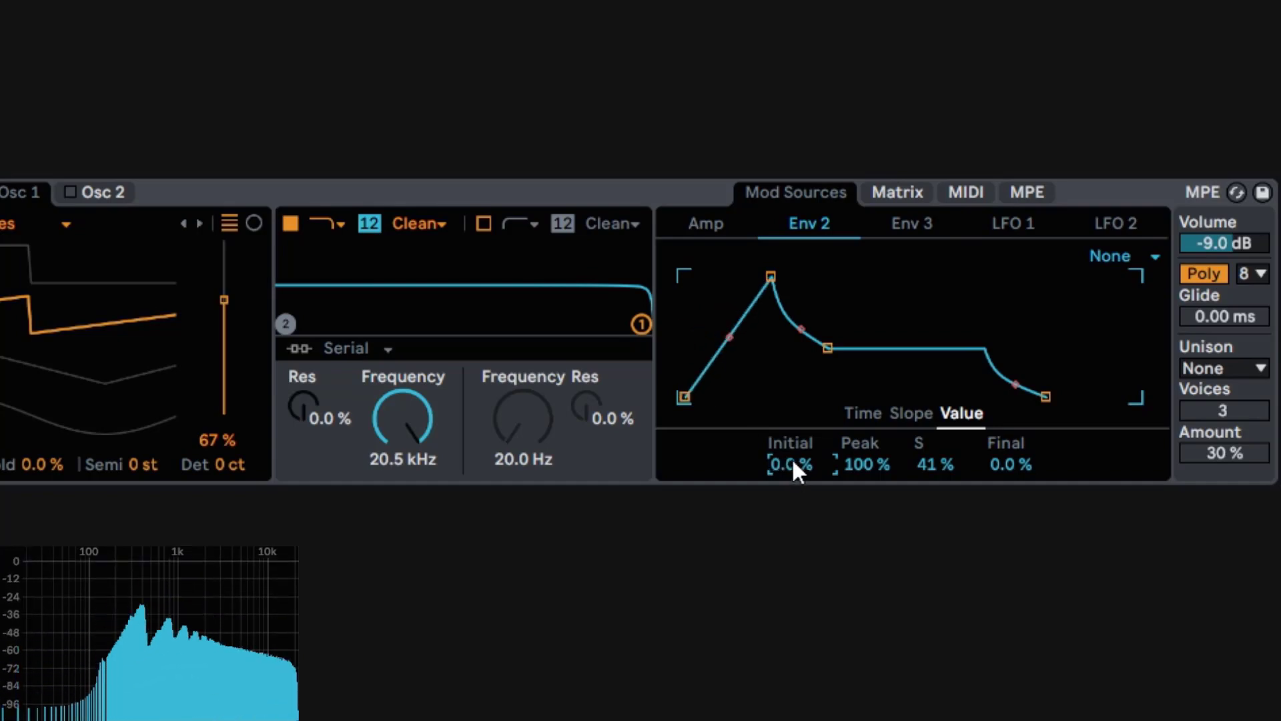
{"action": "left_click_drag", "start_coordinate": [794, 460], "coordinate": [797, 507]}
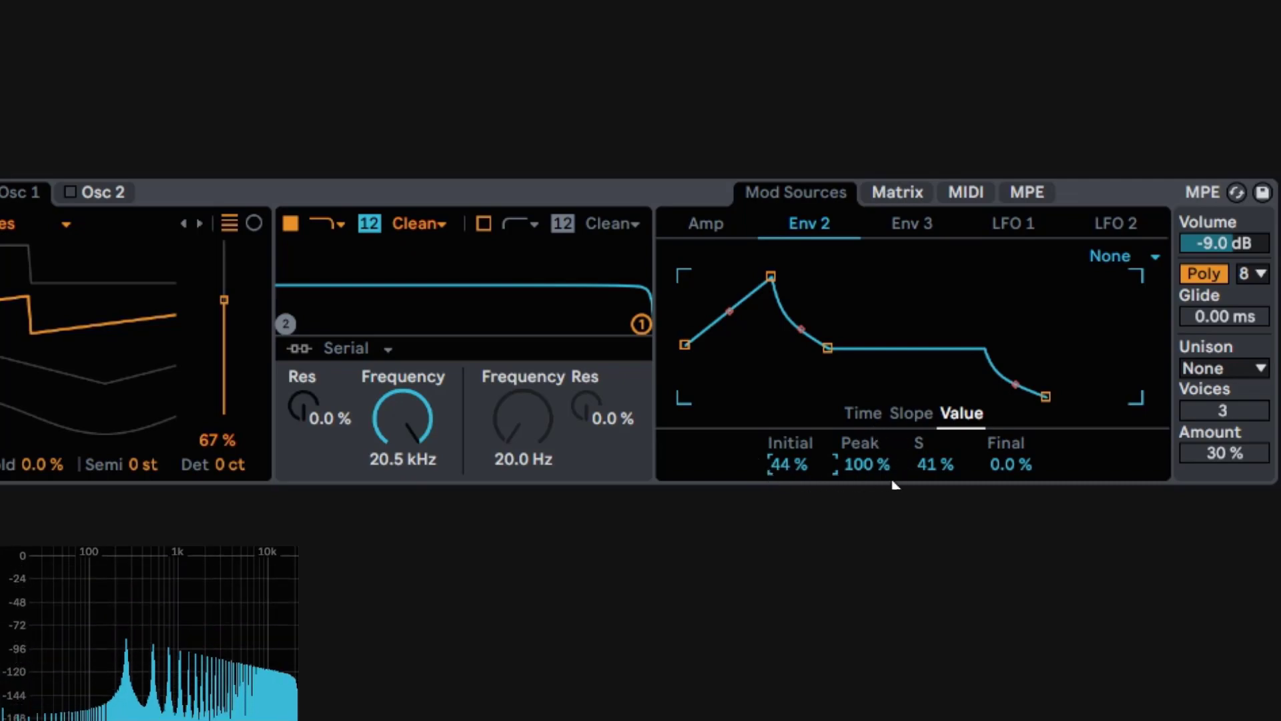
{"action": "left_click_drag", "start_coordinate": [782, 465], "coordinate": [782, 469]}
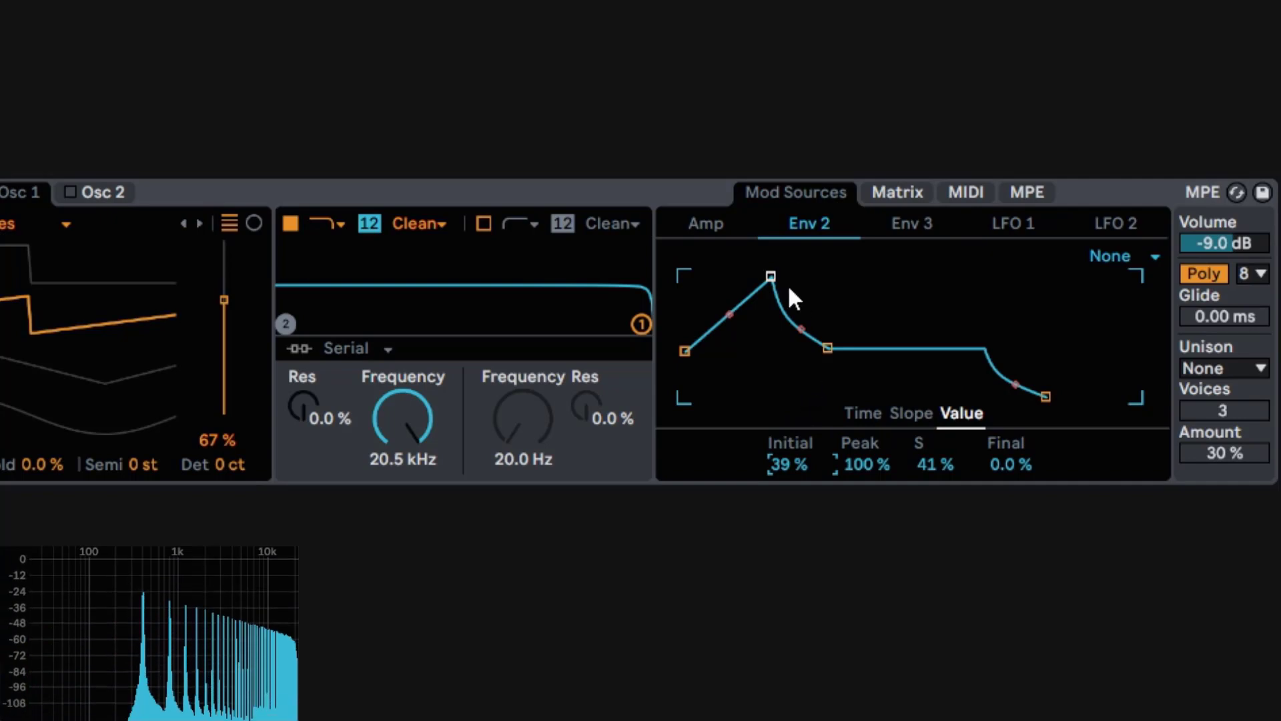
Step: Try a peak level of 63 % for Env 2 and return it to 100 %
{"action": "left_click", "coordinate": [864, 458]}
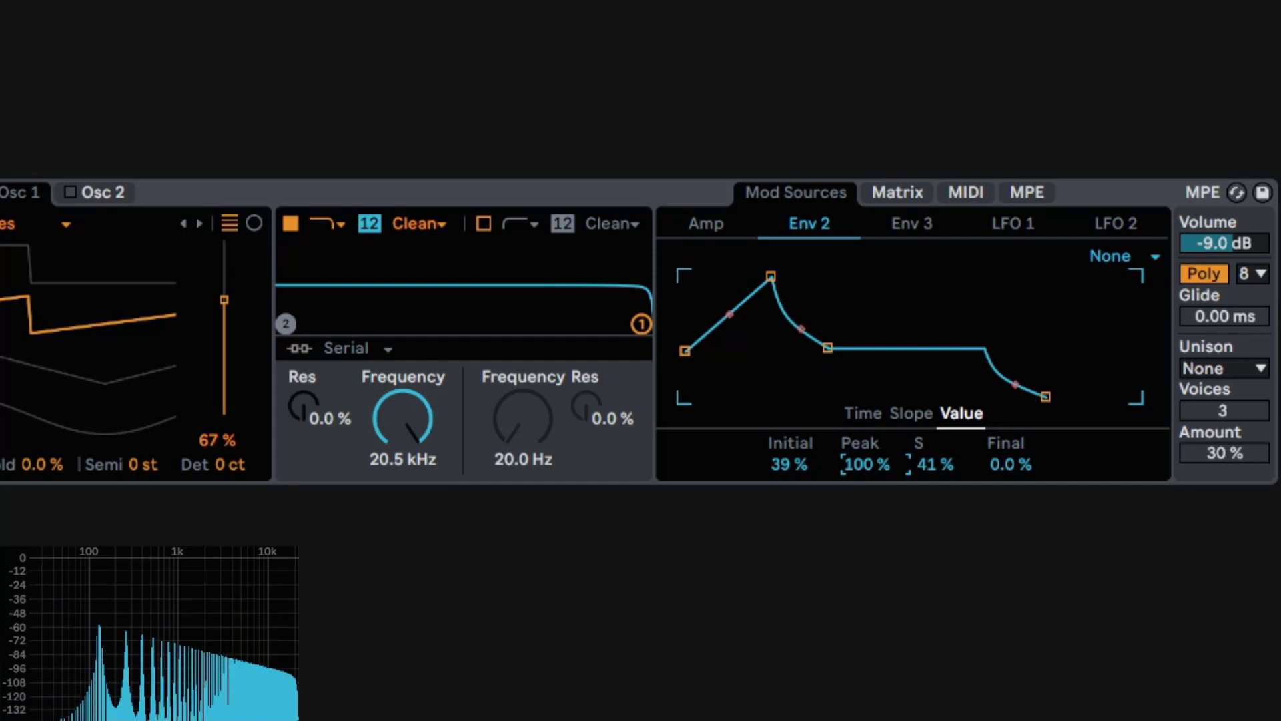
{"action": "left_click_drag", "start_coordinate": [865, 458], "coordinate": [865, 507]}
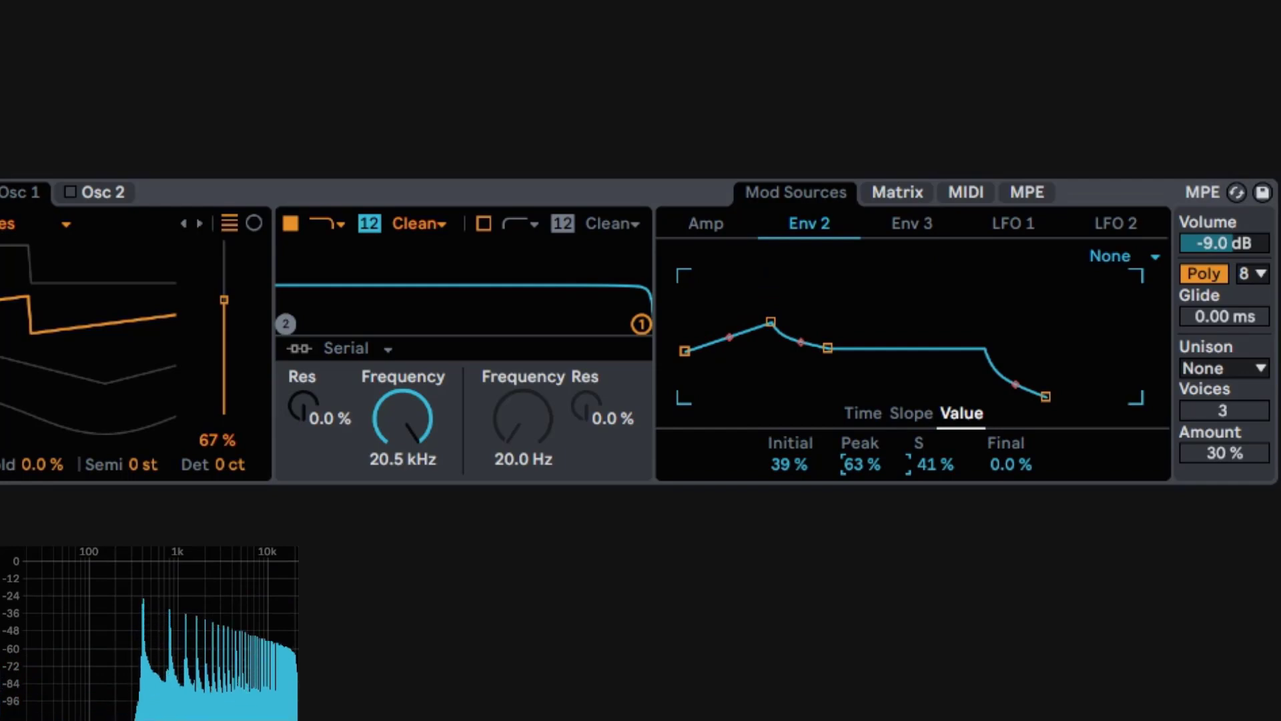
{"action": "left_click_drag", "start_coordinate": [864, 465], "coordinate": [864, 416]}
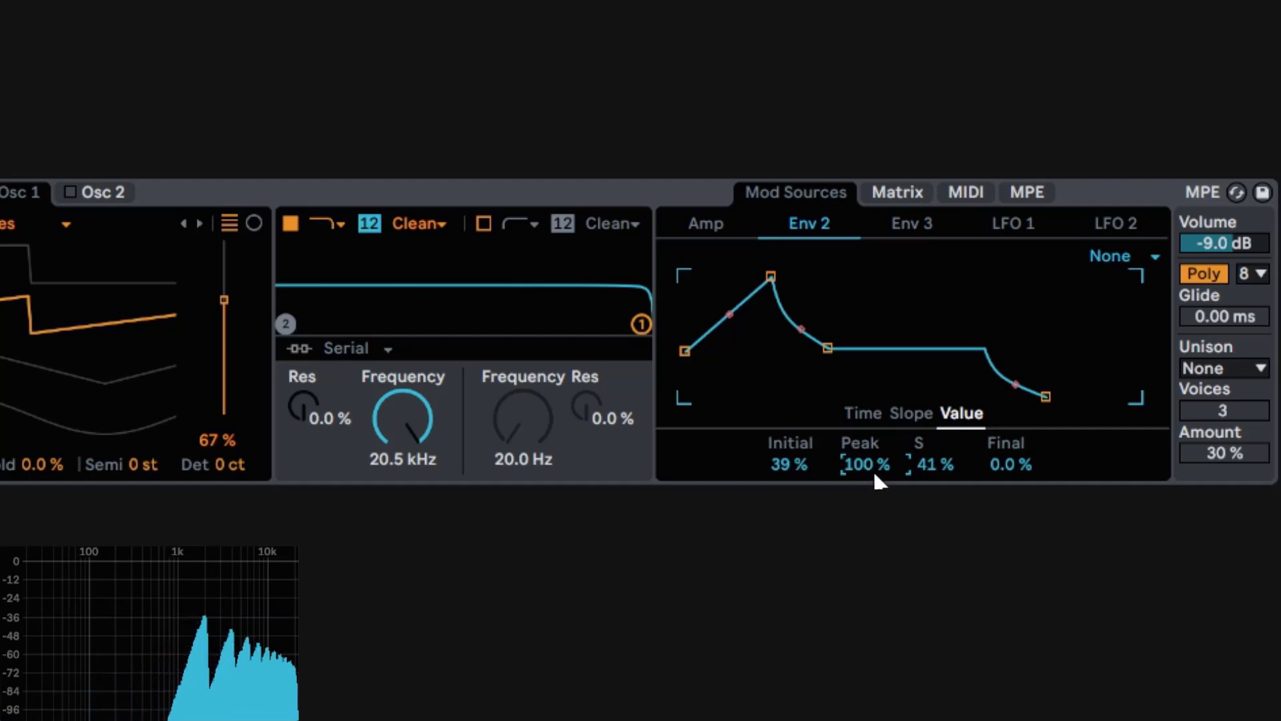
Step: Try a near-zero peak for Env 2, and set its initial level to 47 % and its peak to 77 %
{"action": "left_click_drag", "start_coordinate": [866, 460], "coordinate": [866, 598]}
{"action": "left_click_drag", "start_coordinate": [683, 348], "coordinate": [685, 339]}
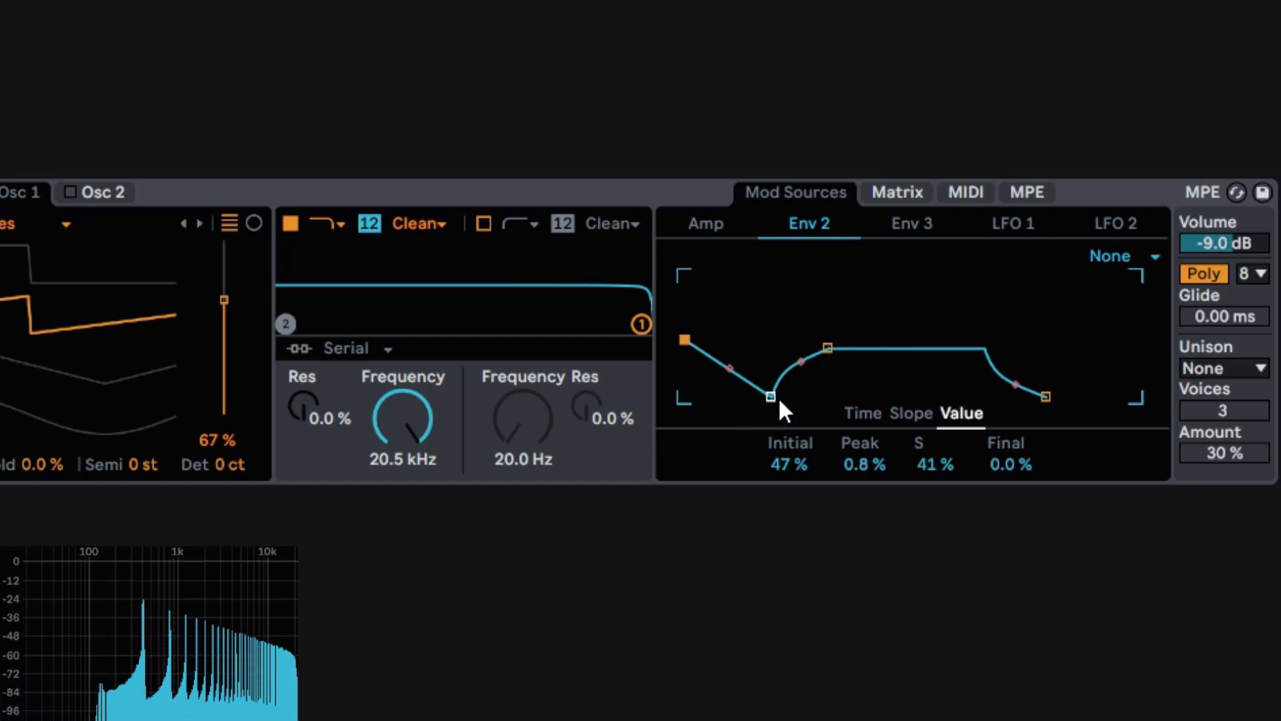
{"action": "left_click_drag", "start_coordinate": [864, 462], "coordinate": [863, 420]}
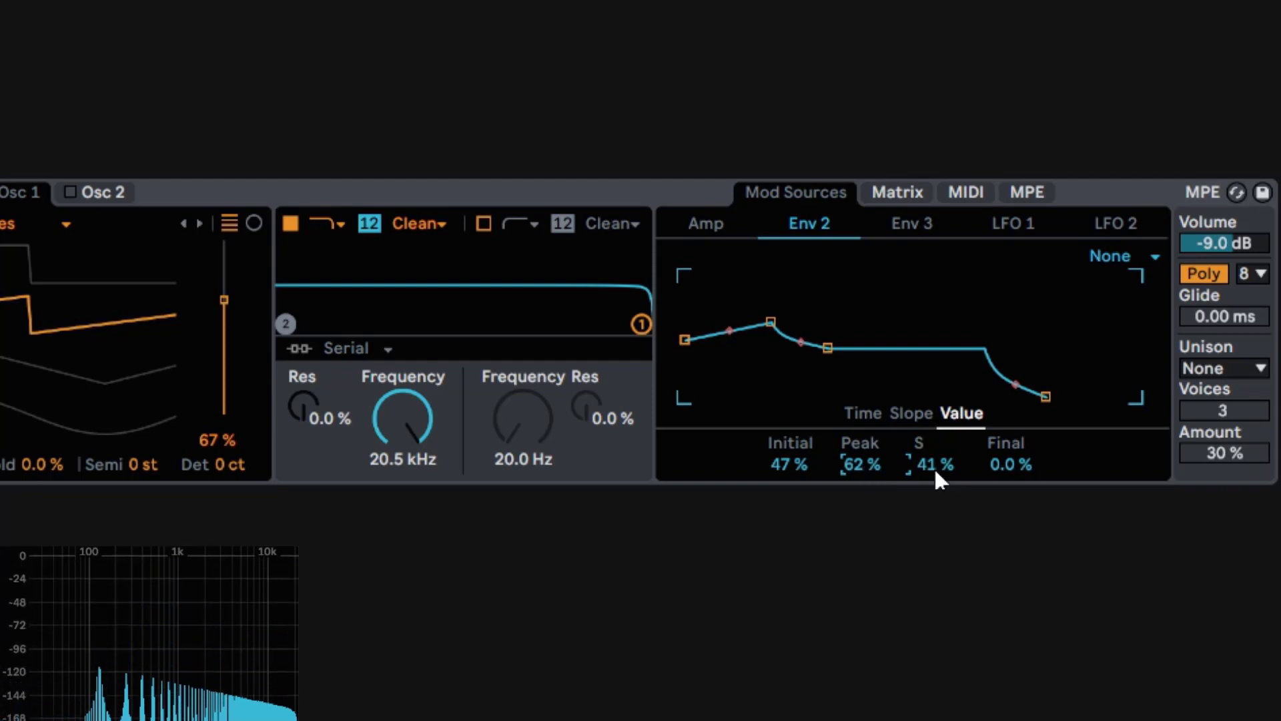
{"action": "left_click_drag", "start_coordinate": [861, 464], "coordinate": [861, 444]}
Step: Set Env 2's sustain level to 44 % and its final level to 77 %
{"action": "left_click", "coordinate": [862, 414]}
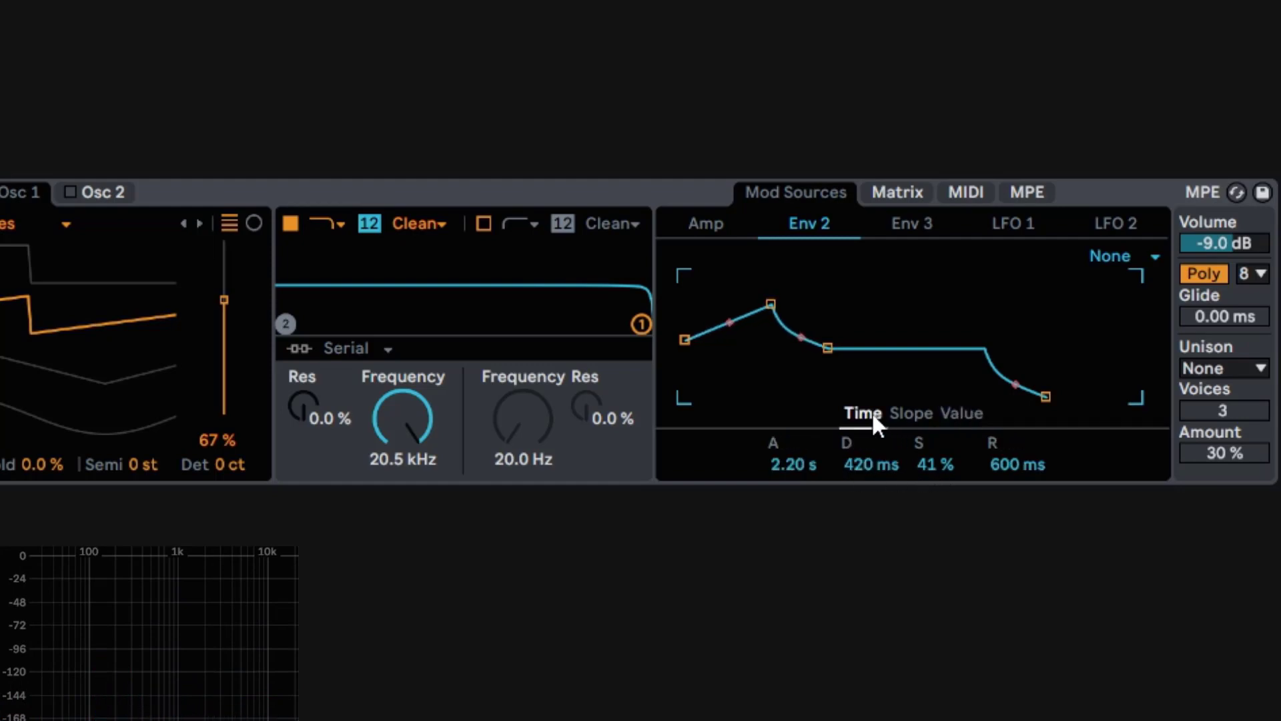
{"action": "left_click", "coordinate": [961, 413]}
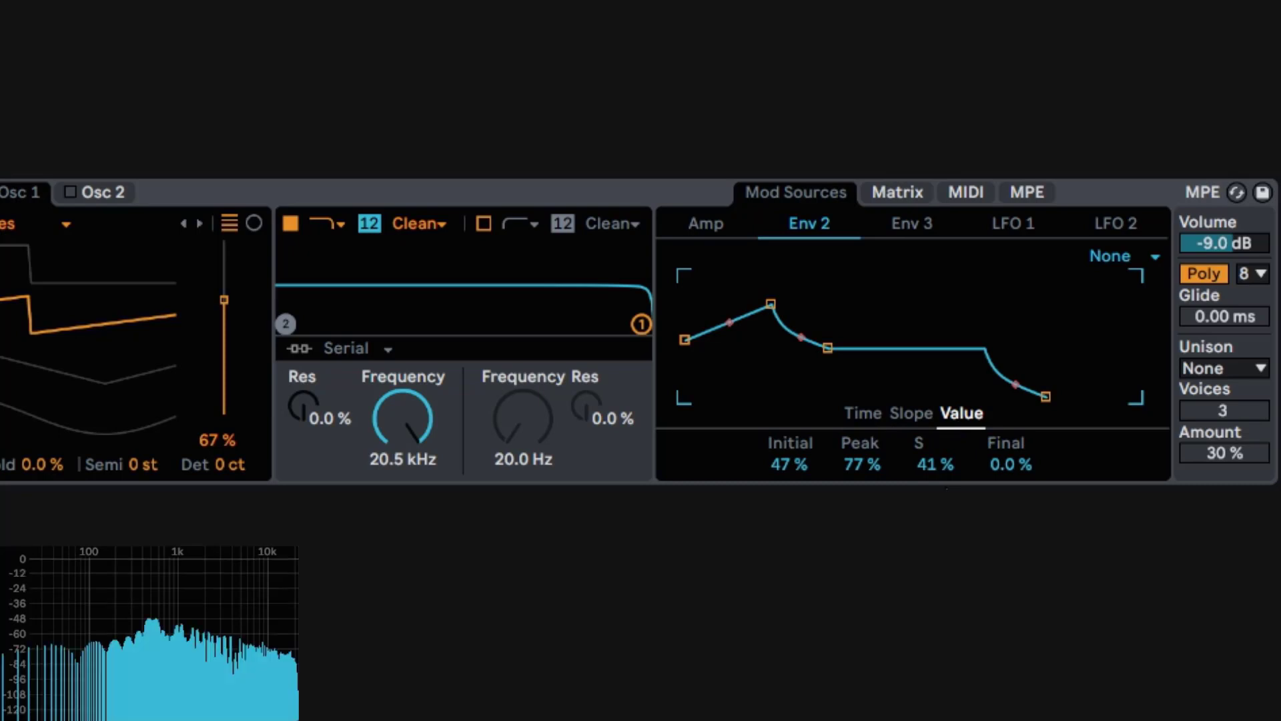
{"action": "mouse_move", "coordinate": [923, 468]}
{"action": "left_mouse_down"}
{"action": "mouse_move", "coordinate": [923, 428]}
{"action": "mouse_move", "coordinate": [922, 480]}
{"action": "mouse_move", "coordinate": [923, 466]}
{"action": "left_mouse_up"}
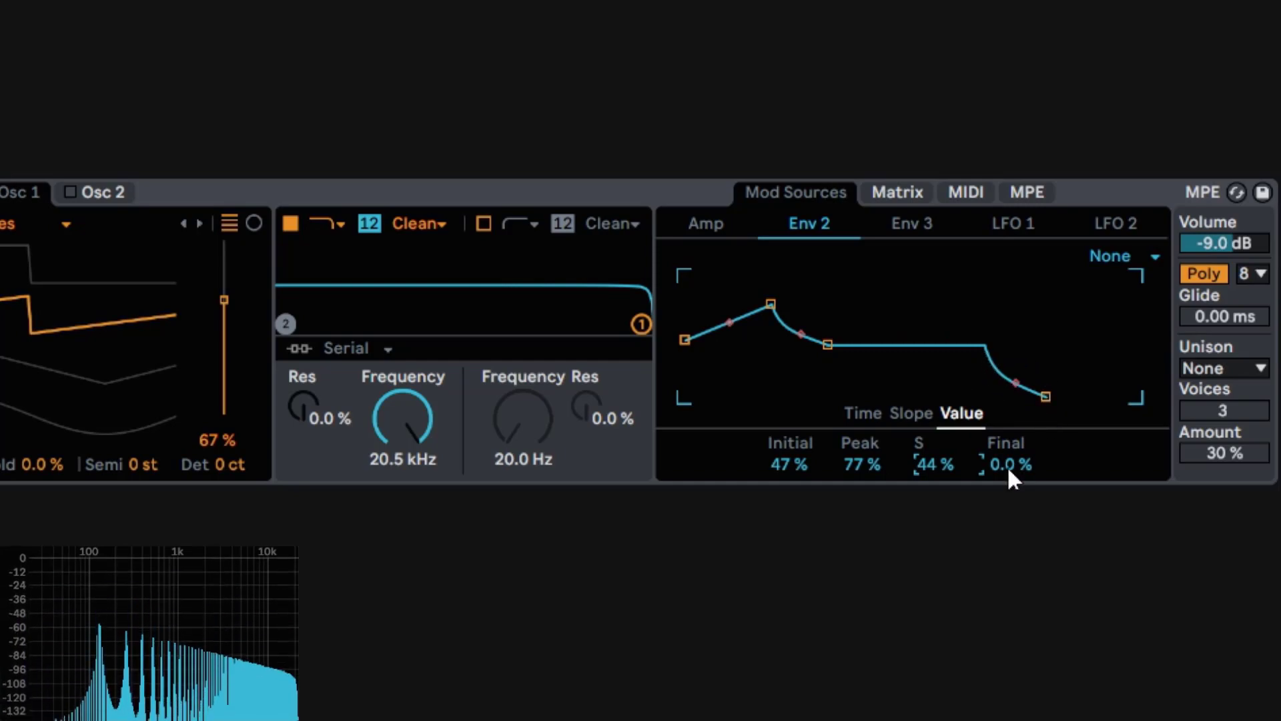
{"action": "left_click_drag", "start_coordinate": [1006, 463], "coordinate": [1006, 399]}
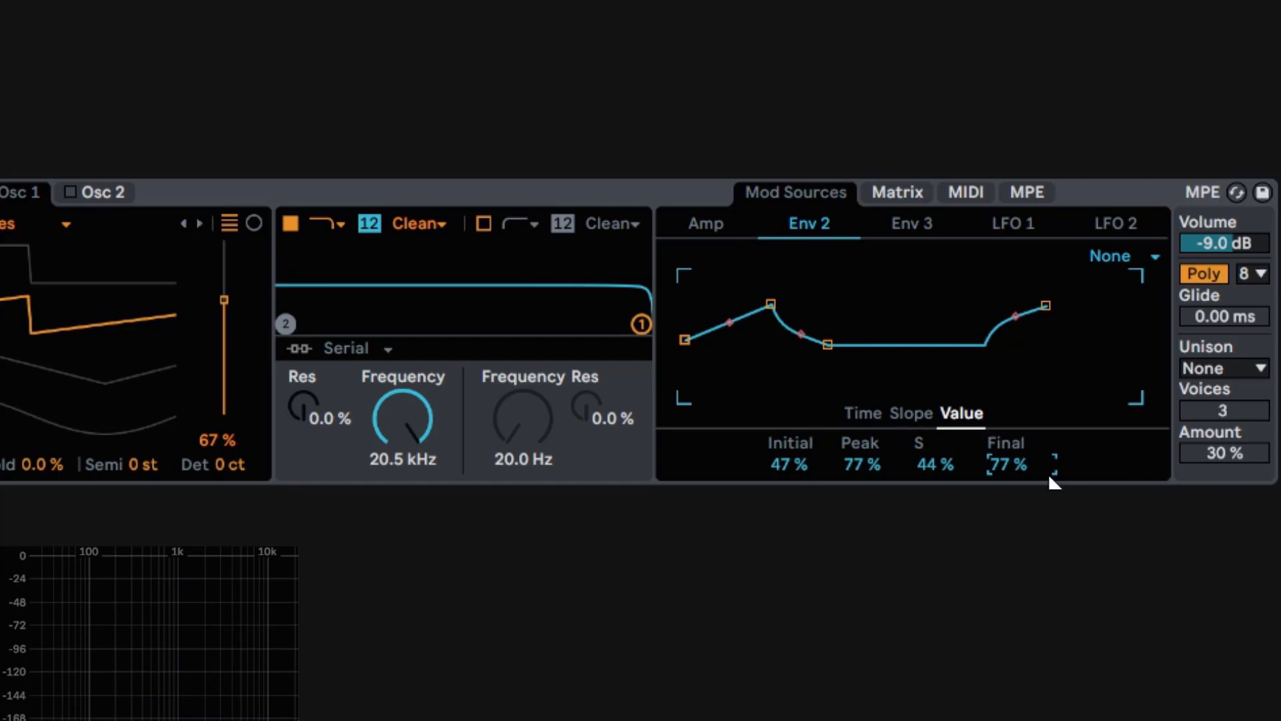
Step: Look at Env 3 briefly, then try Env 2's loop mode as Trigger and set it to Loop
{"action": "left_click", "coordinate": [896, 223]}
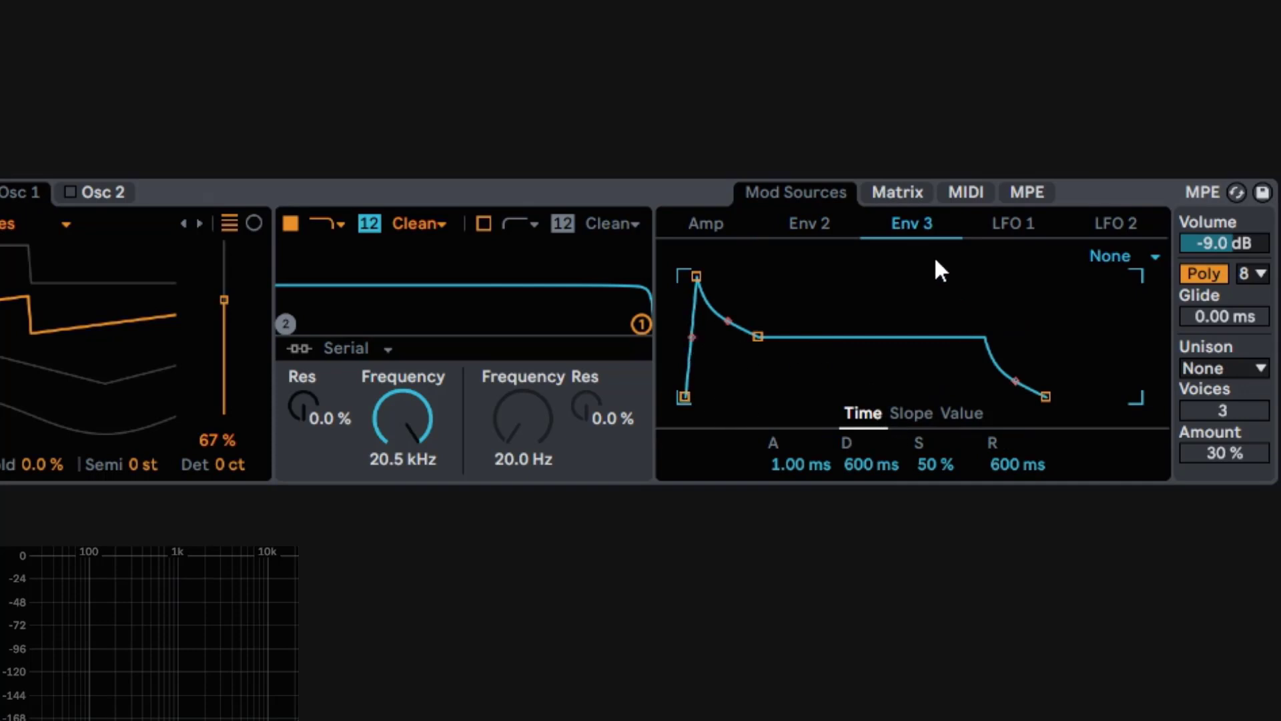
{"action": "left_click", "coordinate": [836, 227]}
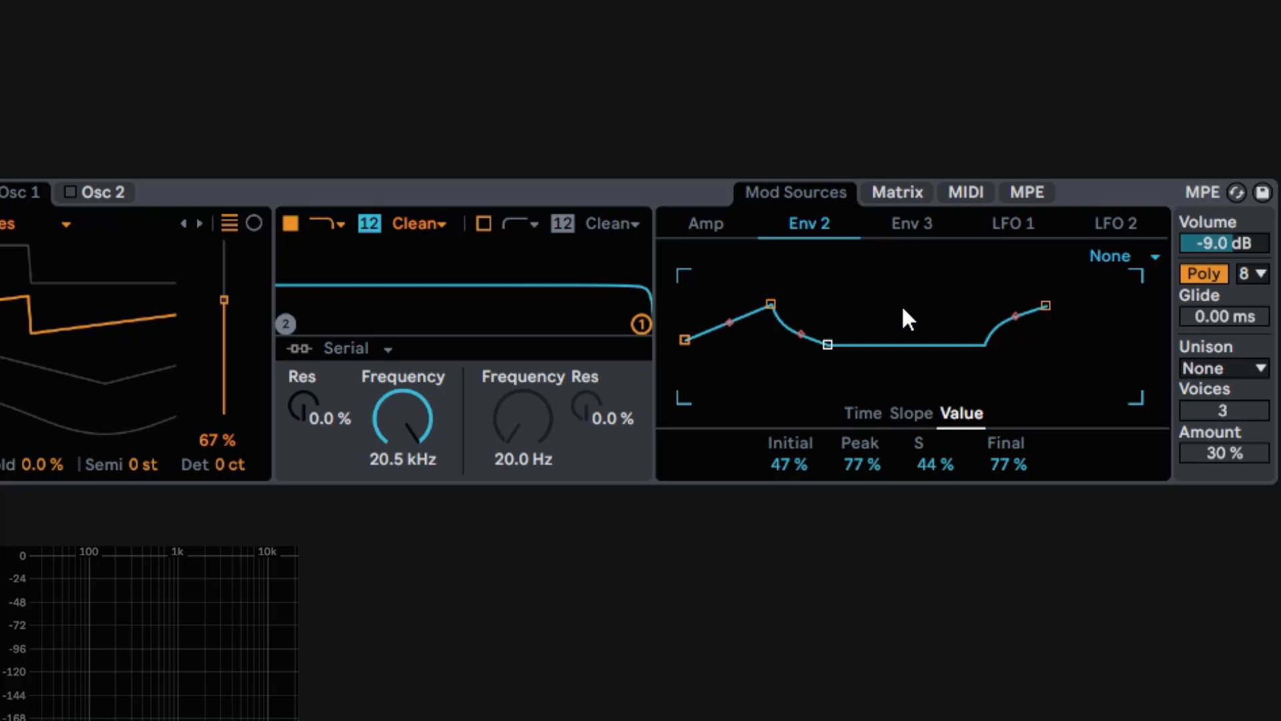
{"action": "left_click", "coordinate": [1140, 261]}
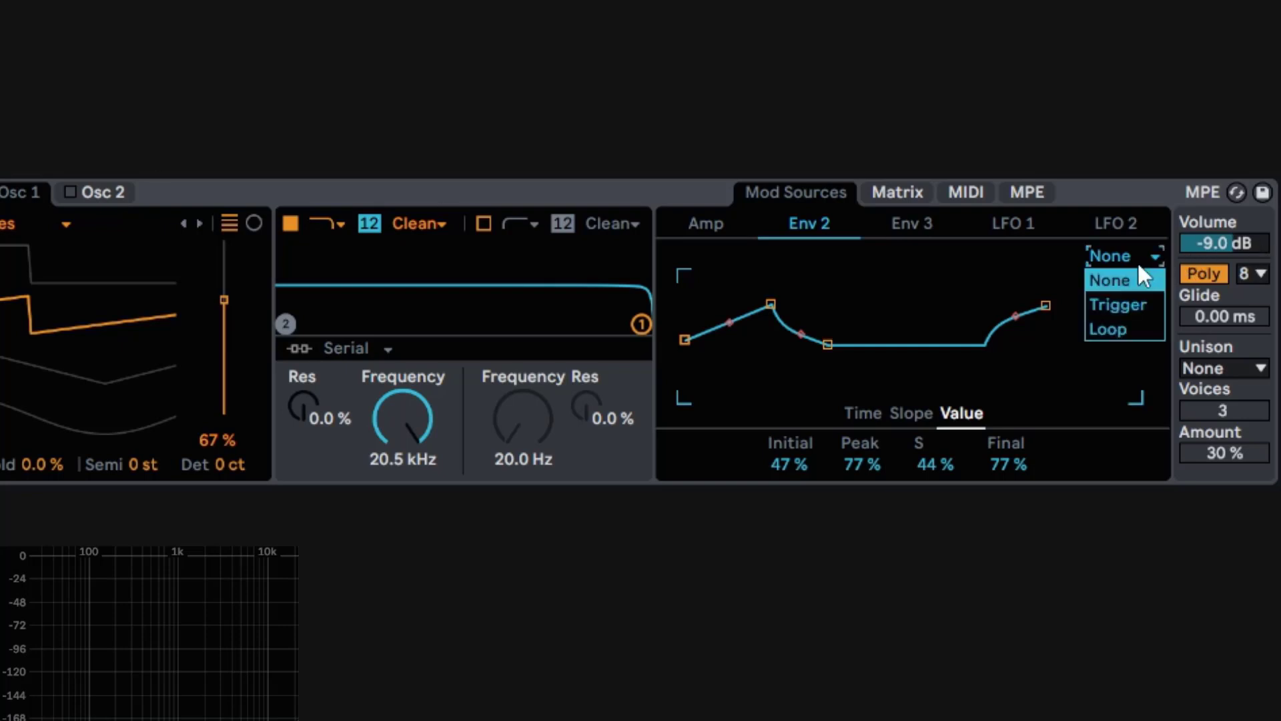
{"action": "left_click", "coordinate": [1129, 304]}
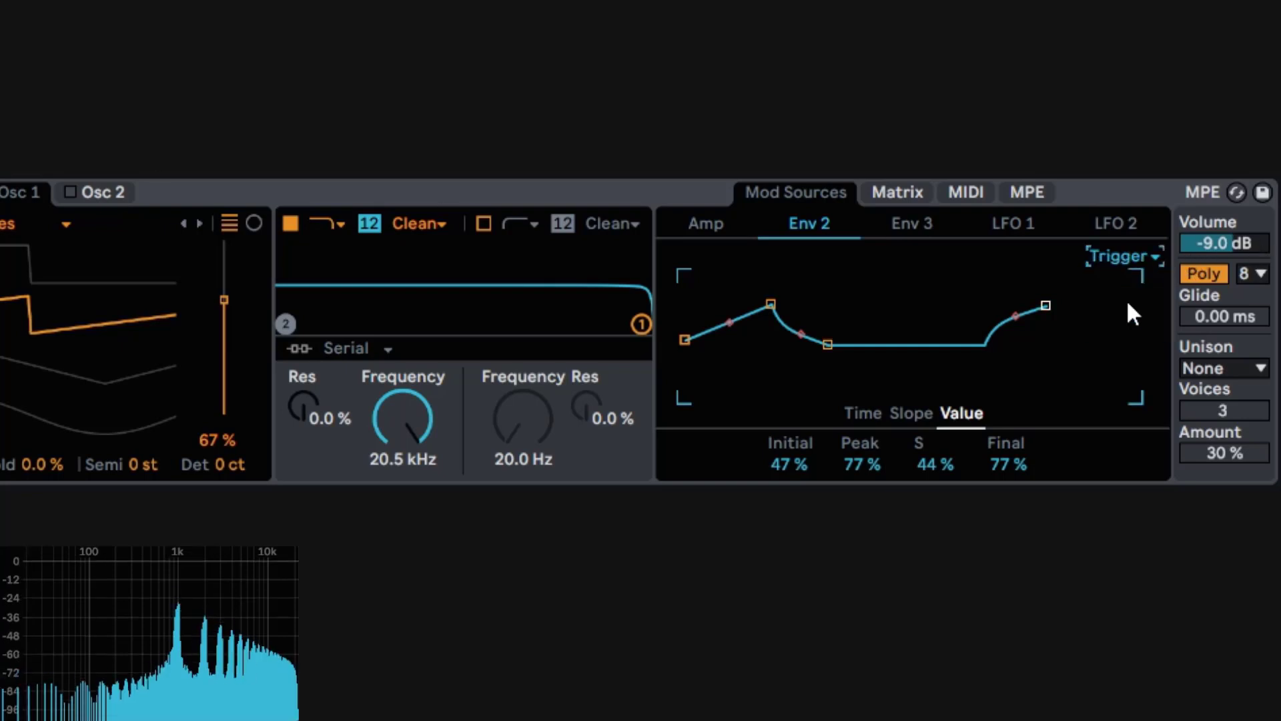
{"action": "left_click", "coordinate": [1118, 255]}
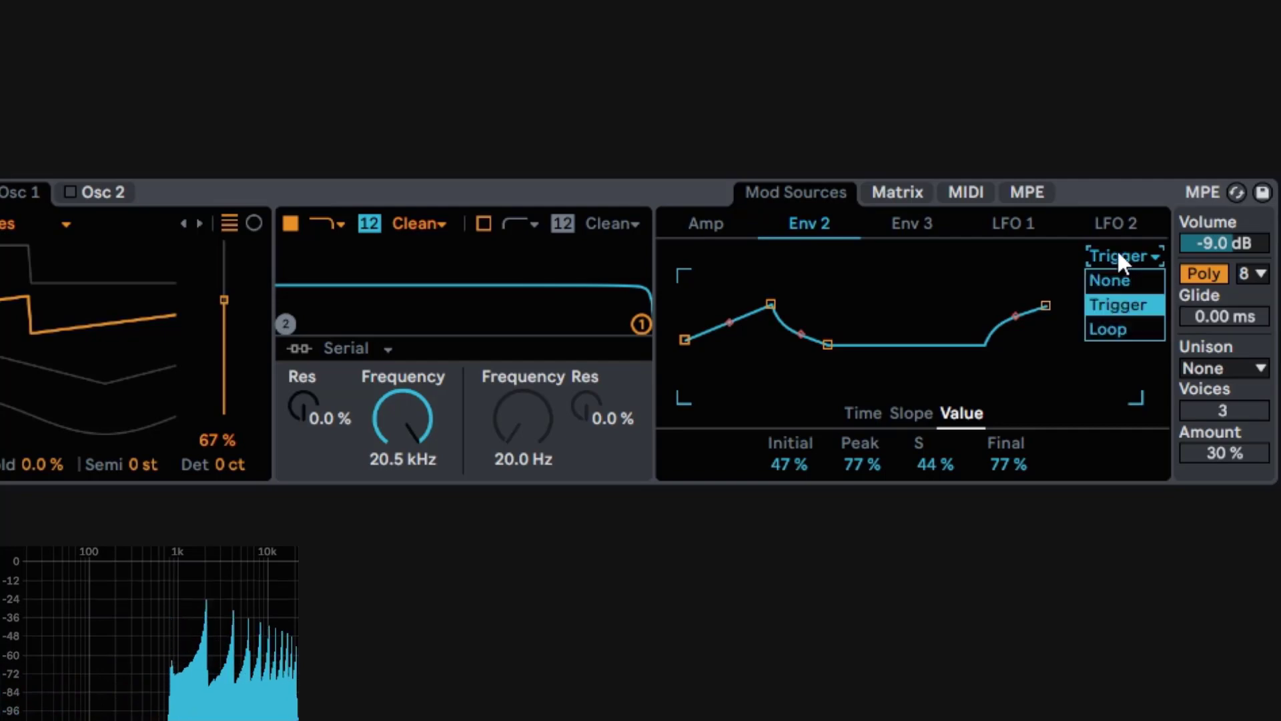
{"action": "left_click", "coordinate": [1123, 329]}
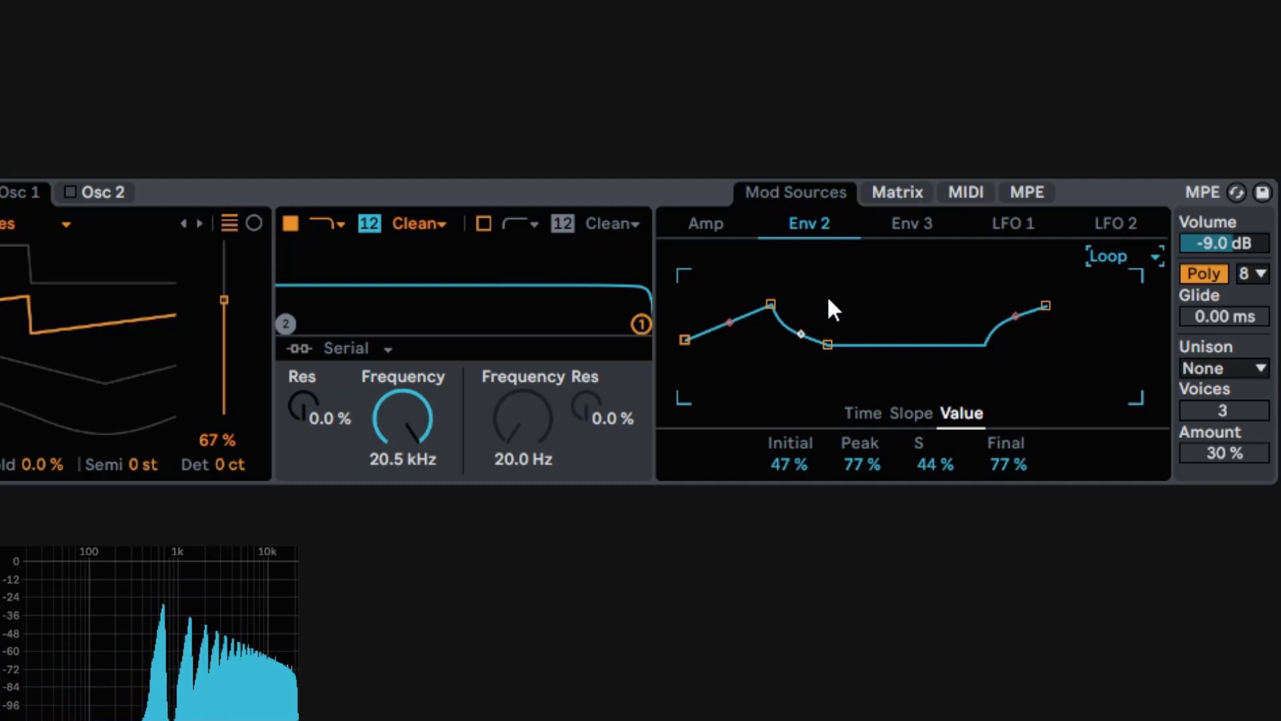
Step: Shorten the looping Env 2's attack to 78.1 ms and reduce its sustain and release
{"action": "left_click", "coordinate": [868, 413]}
{"action": "left_click_drag", "start_coordinate": [797, 463], "coordinate": [797, 533]}
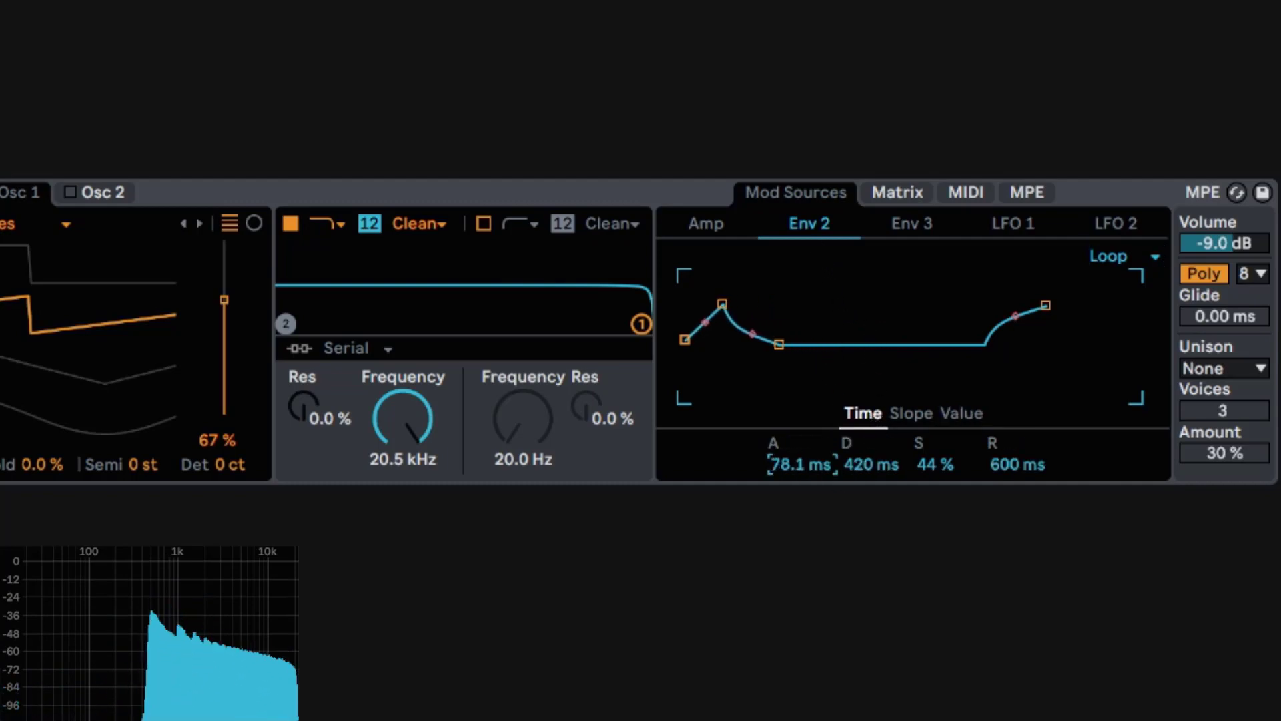
{"action": "left_click_drag", "start_coordinate": [933, 465], "coordinate": [880, 494]}
{"action": "left_click_drag", "start_coordinate": [1004, 467], "coordinate": [1004, 504]}
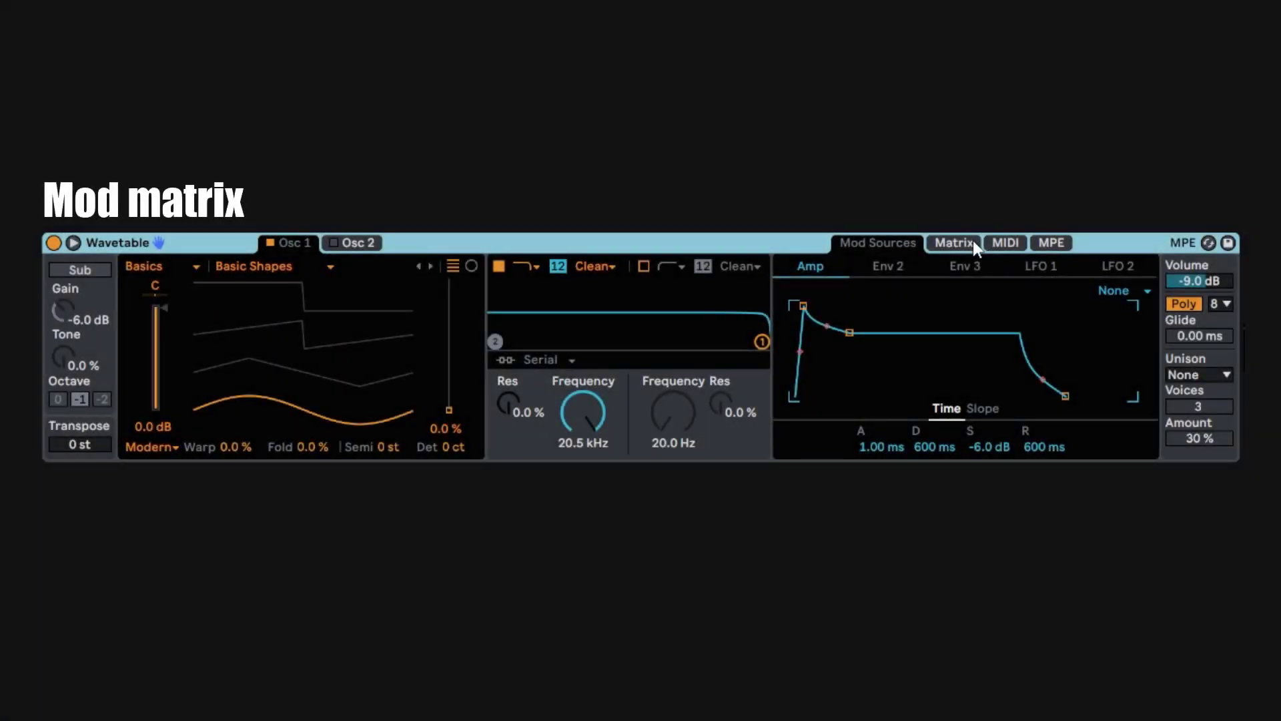
Step: Show the modulation matrix, list Filter 1 Freq as a target, and lower filter 1's frequency to 1.38 kHz
{"action": "left_click", "coordinate": [973, 241]}
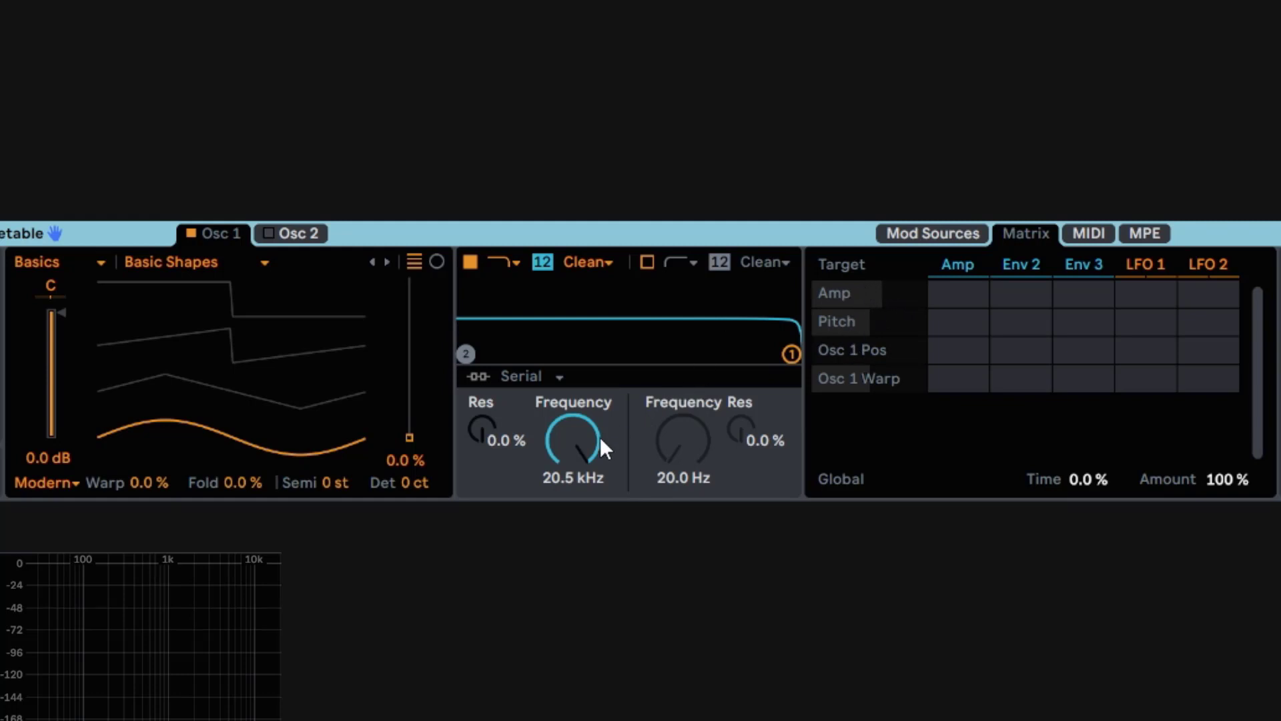
{"action": "left_click", "coordinate": [575, 438]}
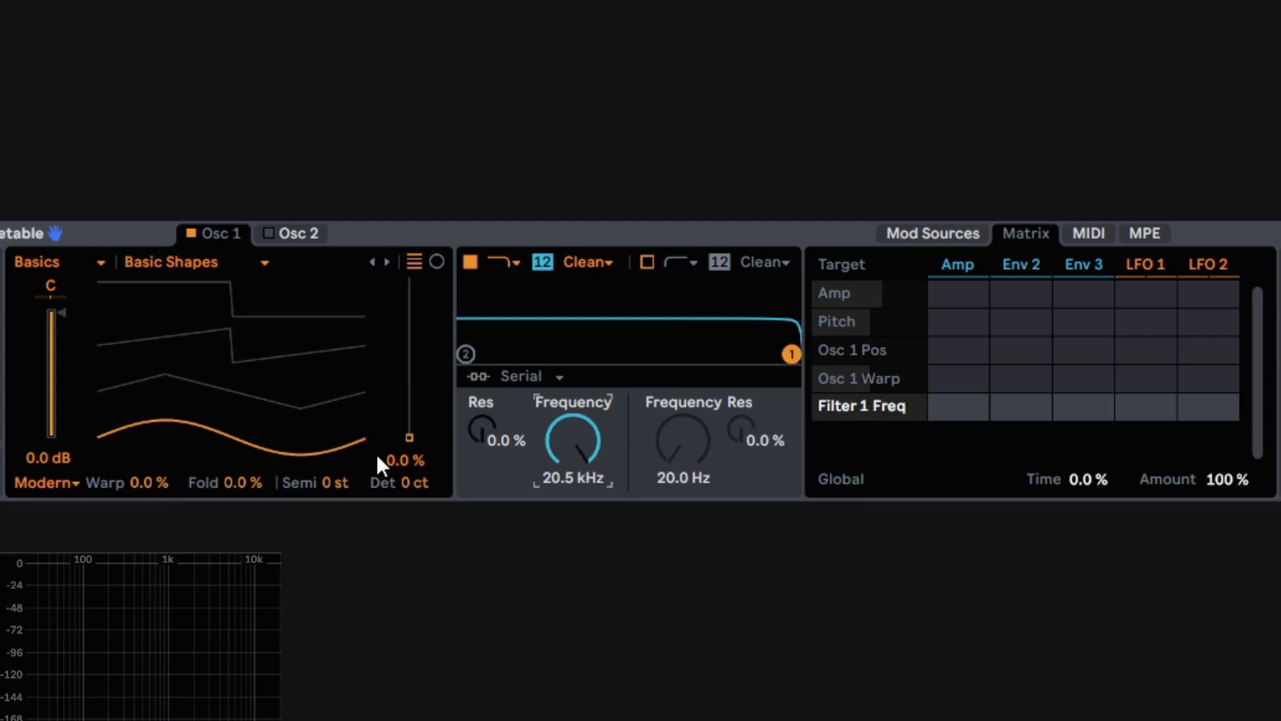
{"action": "left_click_drag", "start_coordinate": [586, 450], "coordinate": [586, 471]}
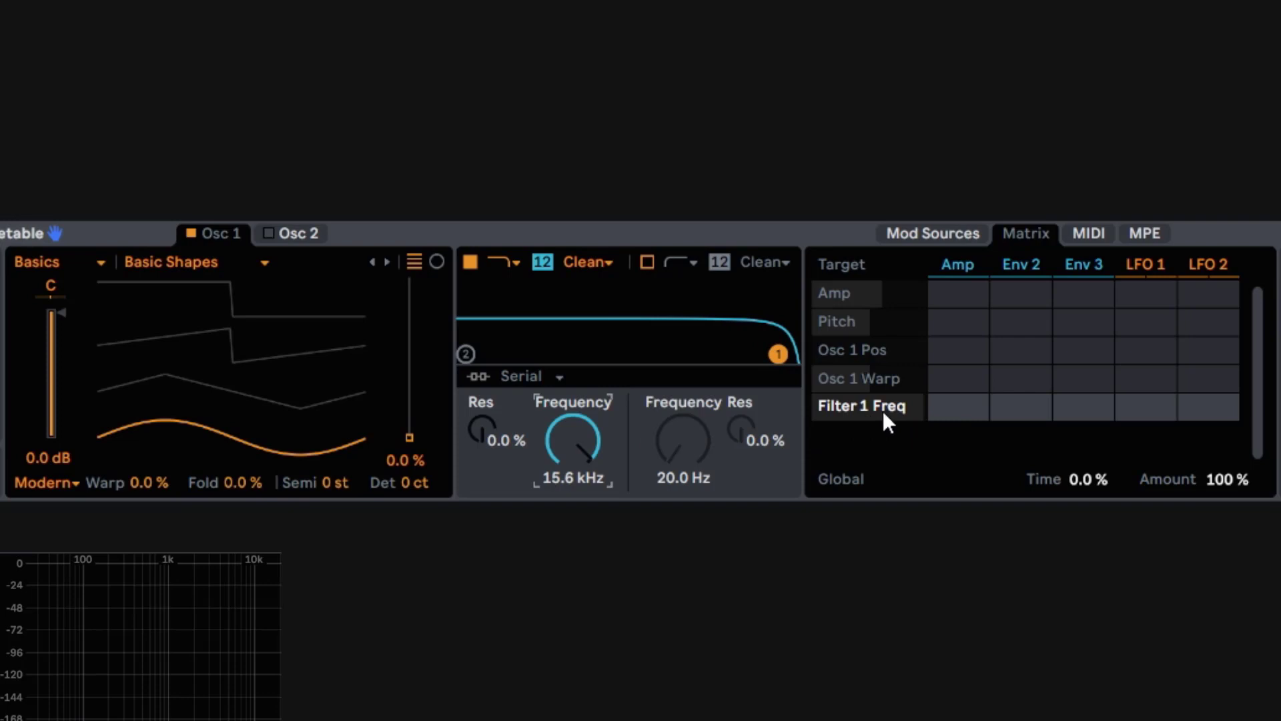
{"action": "left_click_drag", "start_coordinate": [587, 452], "coordinate": [586, 504]}
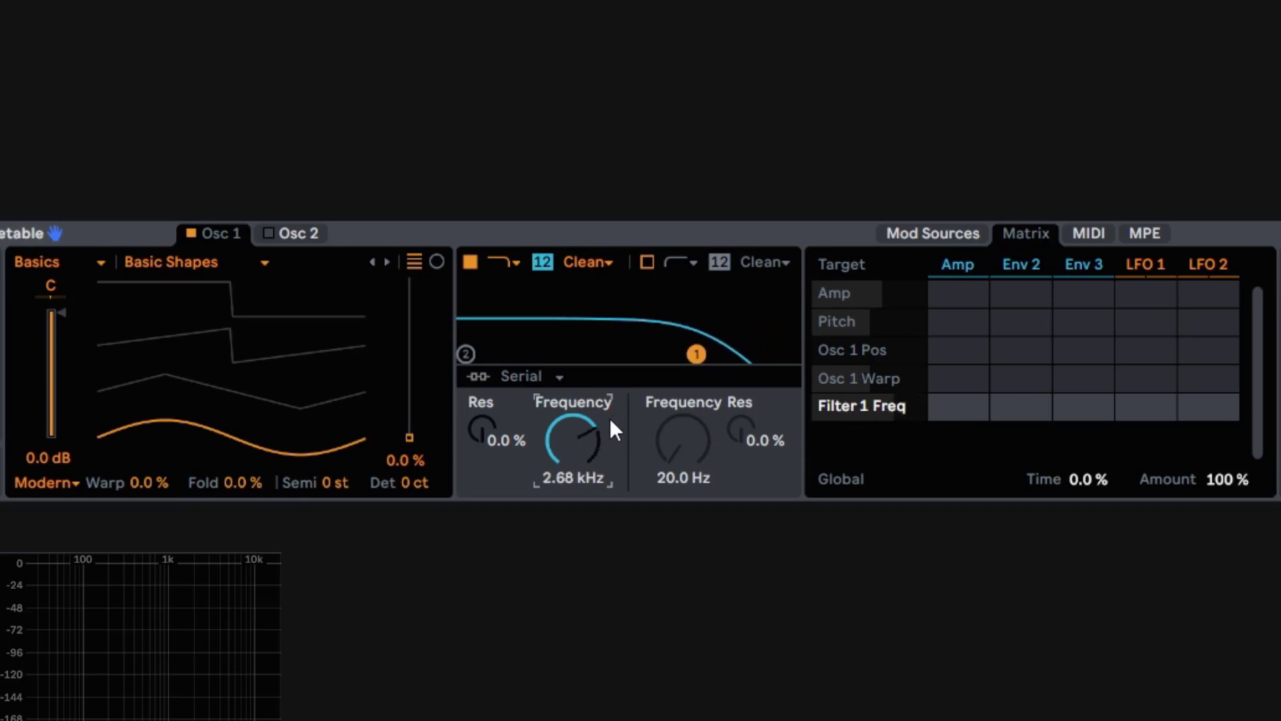
{"action": "left_click_drag", "start_coordinate": [610, 418], "coordinate": [610, 468]}
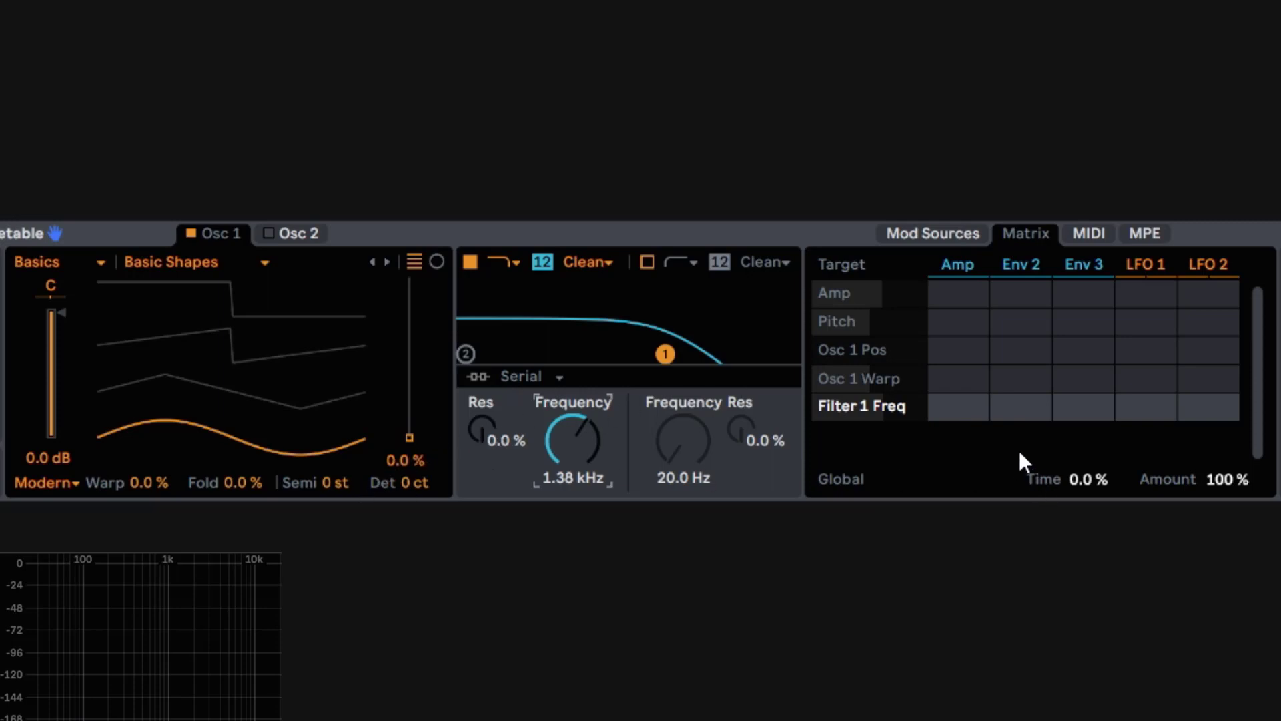
Step: Try an Env 2 modulation of 100 on Osc 1 Pos, remove it, and set Osc 1's wavetable position to 3.7 %
{"action": "left_click_drag", "start_coordinate": [1010, 358], "coordinate": [1010, 267]}
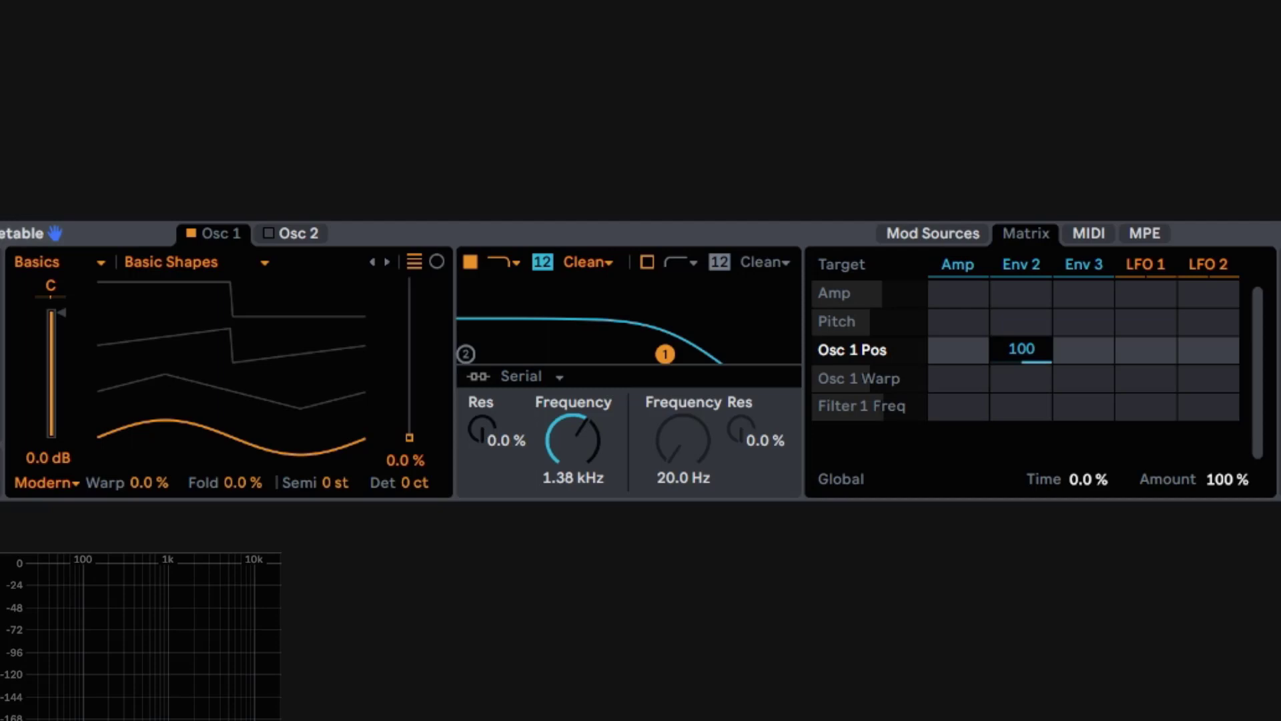
{"action": "left_click_drag", "start_coordinate": [1010, 358], "coordinate": [1010, 494]}
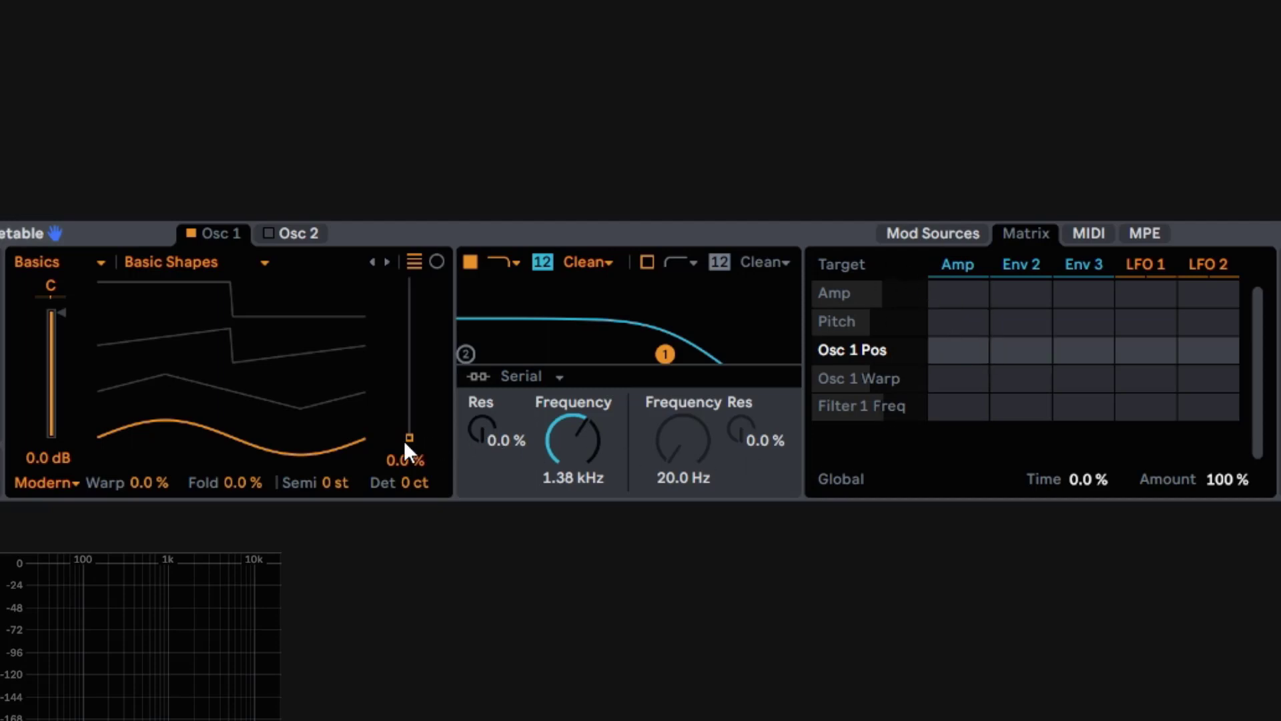
{"action": "left_click_drag", "start_coordinate": [407, 439], "coordinate": [407, 440]}
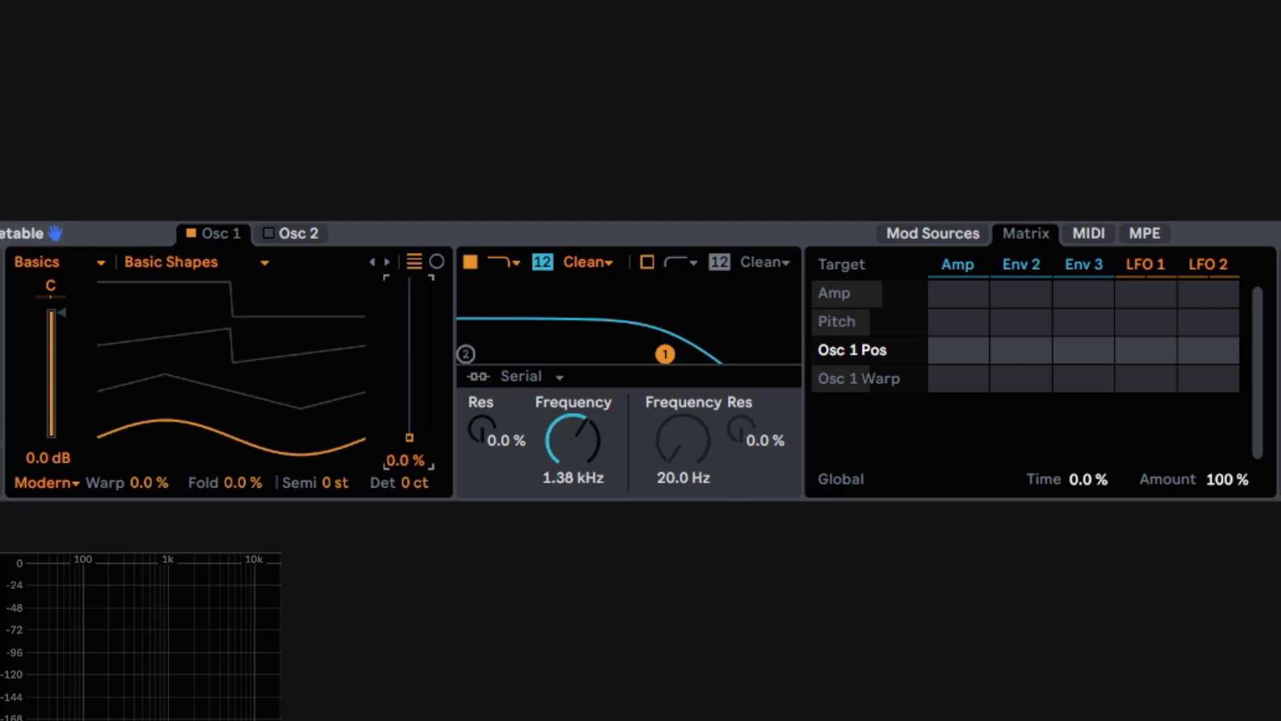
{"action": "mouse_move", "coordinate": [409, 437]}
{"action": "left_mouse_down"}
{"action": "mouse_move", "coordinate": [409, 278]}
{"action": "mouse_move", "coordinate": [409, 431]}
{"action": "left_mouse_up"}
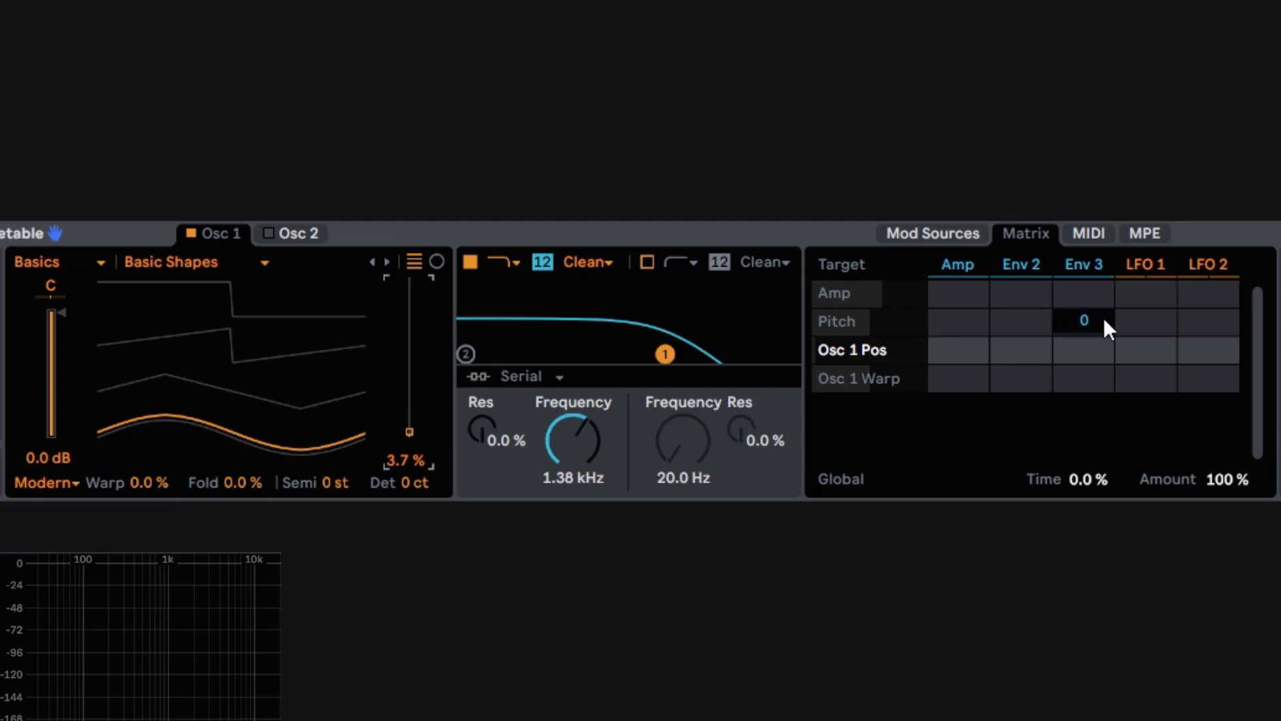
Step: Try modulating Pitch from Env 3 with an amount of 24, and raise filter 1's frequency to 7.20 kHz
{"action": "left_click_drag", "start_coordinate": [1091, 319], "coordinate": [1090, 287]}
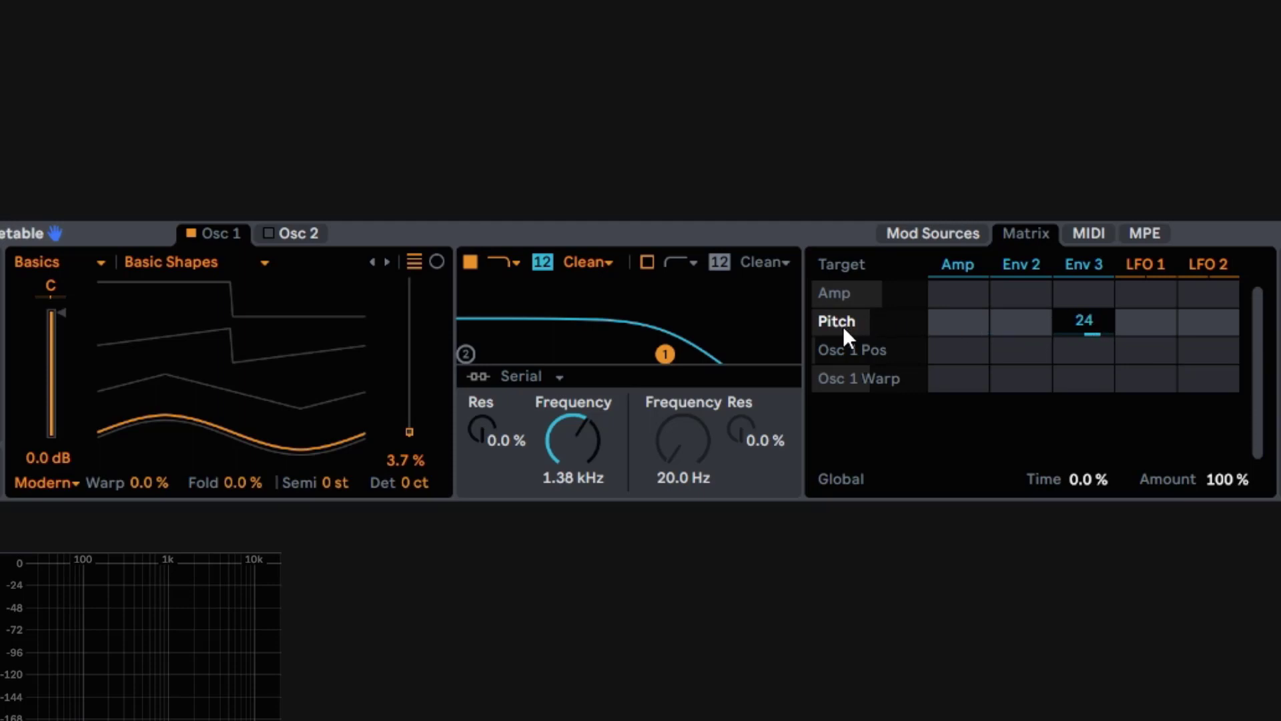
{"action": "left_click_drag", "start_coordinate": [592, 439], "coordinate": [592, 407]}
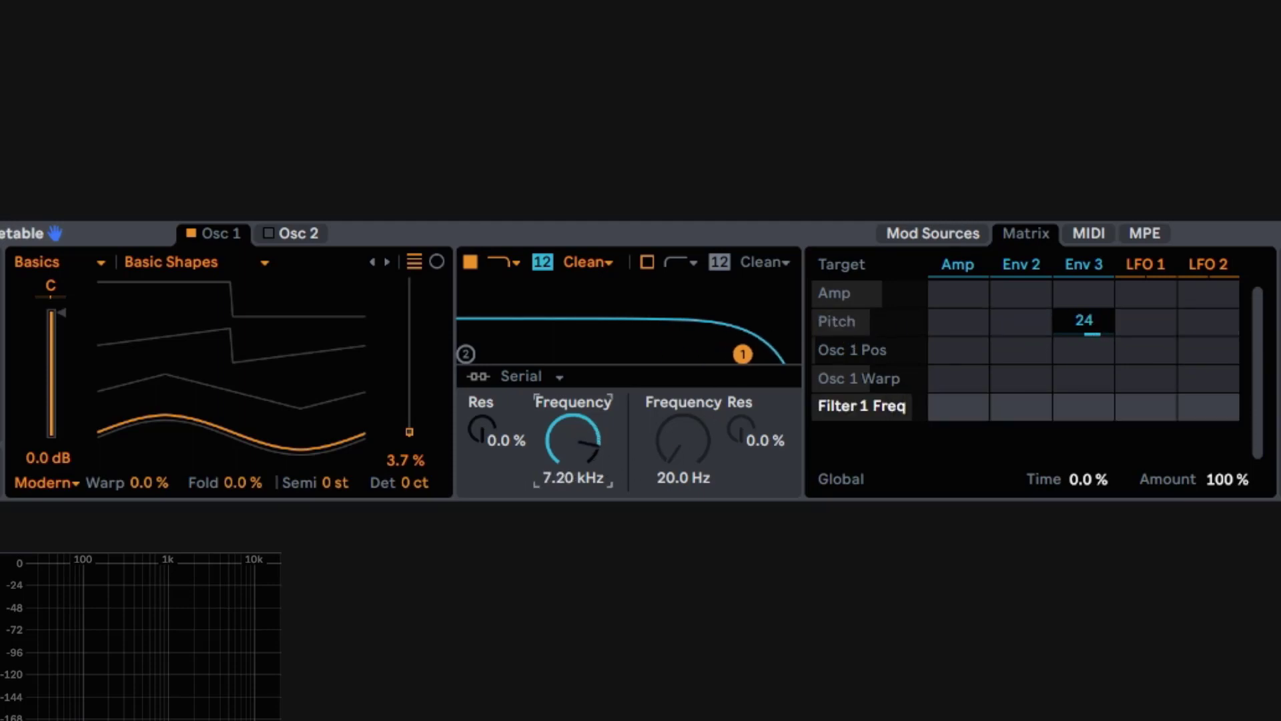
Step: Set Osc 1's wavetable position to 64 % and lengthen Env 3's attack to 331 ms, returning to the modulation matrix
{"action": "left_click_drag", "start_coordinate": [306, 436], "coordinate": [306, 349]}
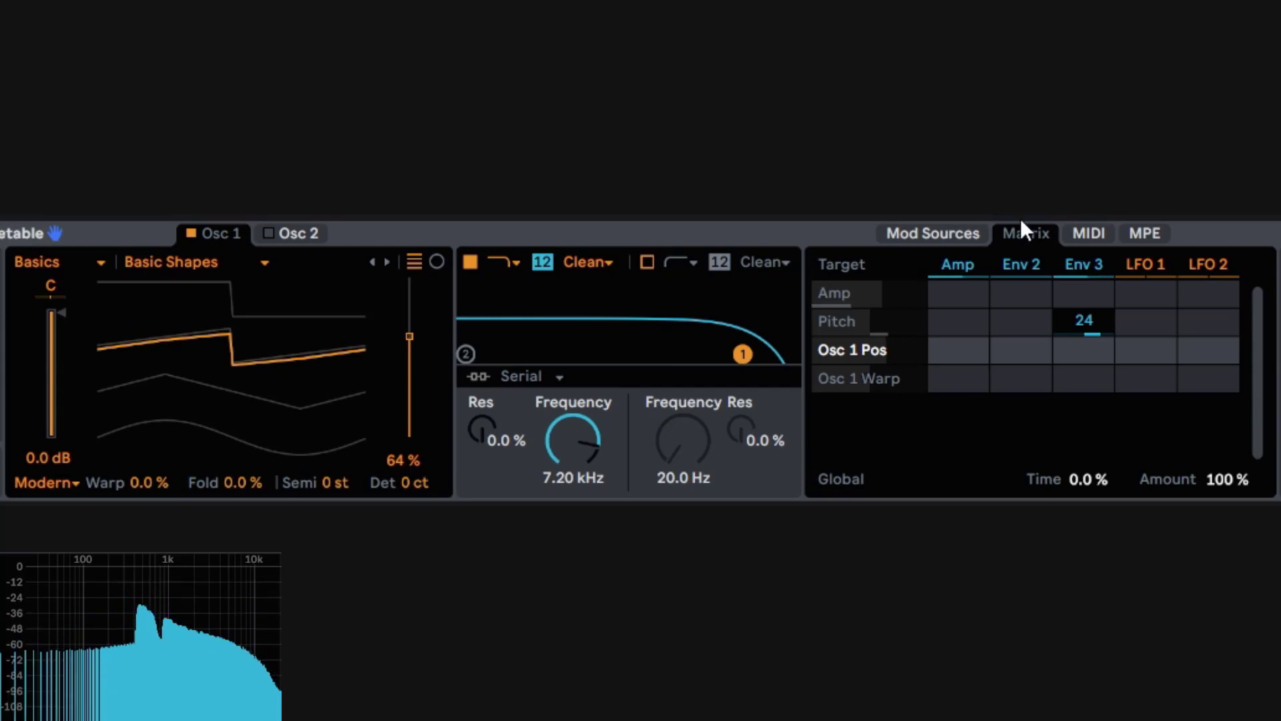
{"action": "left_click", "coordinate": [962, 235]}
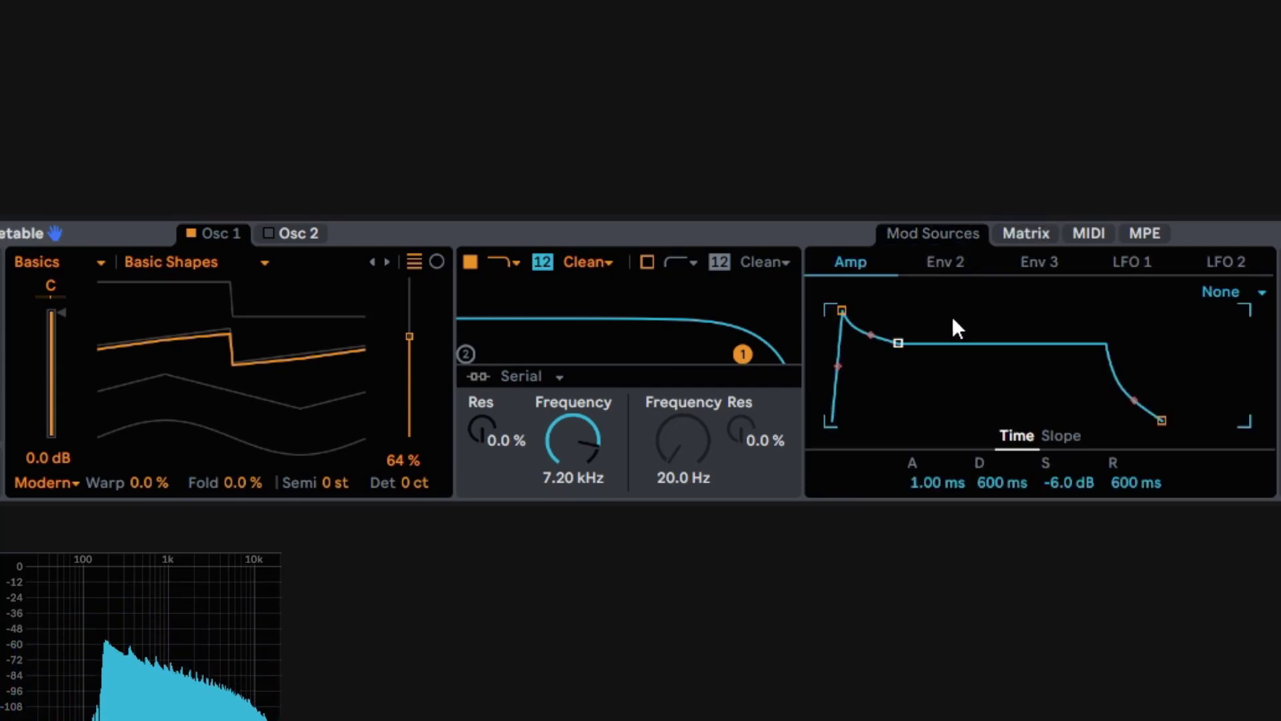
{"action": "left_click", "coordinate": [1039, 261]}
{"action": "left_click_drag", "start_coordinate": [842, 310], "coordinate": [881, 310]}
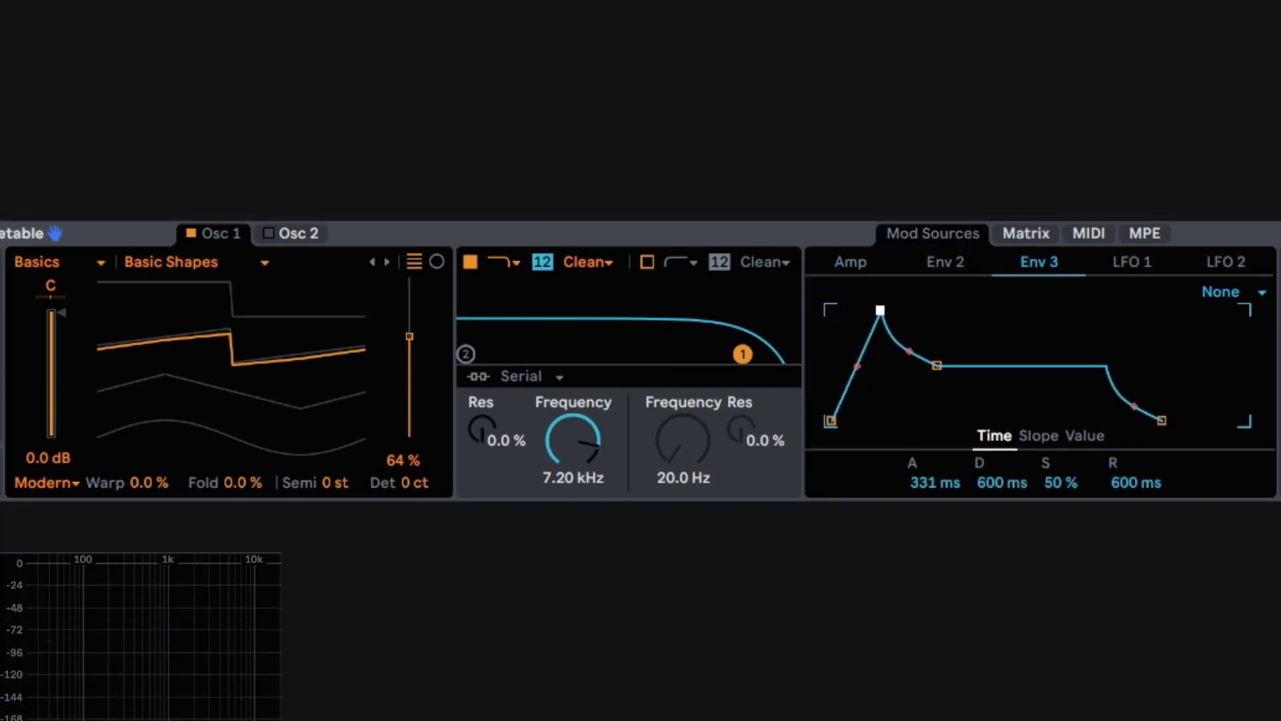
{"action": "left_click", "coordinate": [1044, 233]}
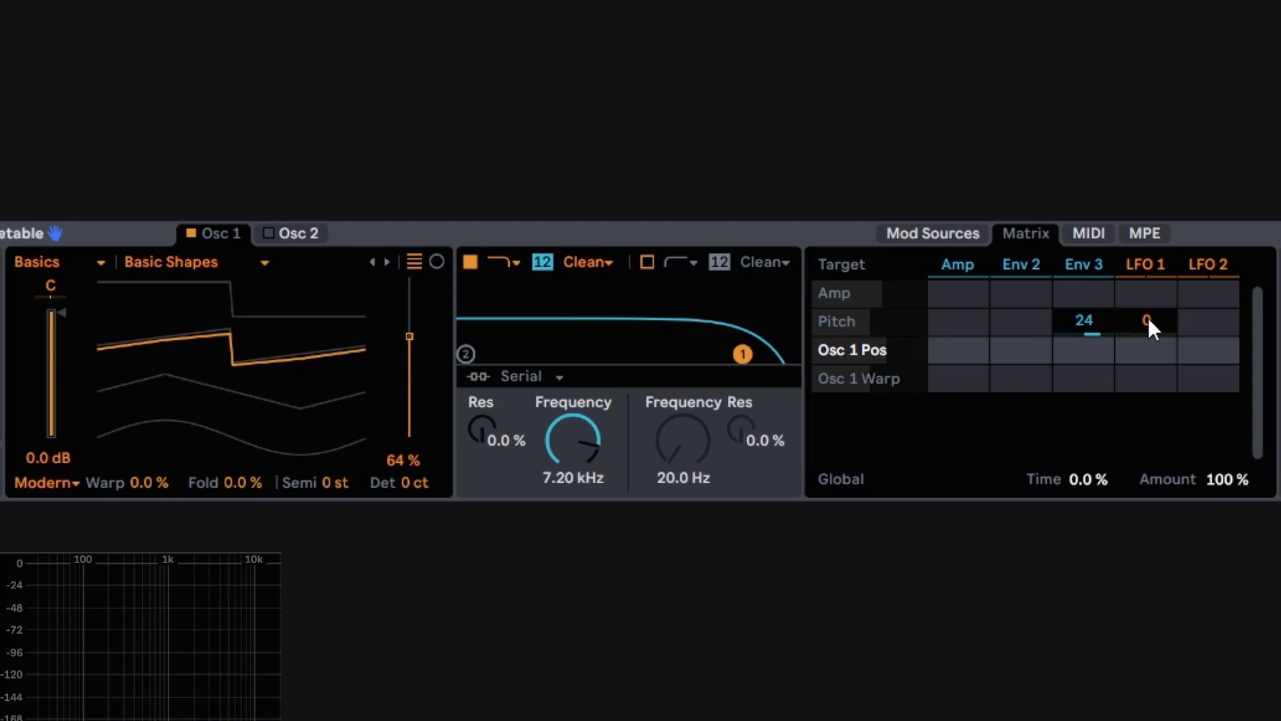
Step: Try an LFO 1 modulation of -17.2 on Pitch, and remove both the Env 3 and LFO 1 pitch modulations
{"action": "left_click_drag", "start_coordinate": [1148, 319], "coordinate": [1148, 368]}
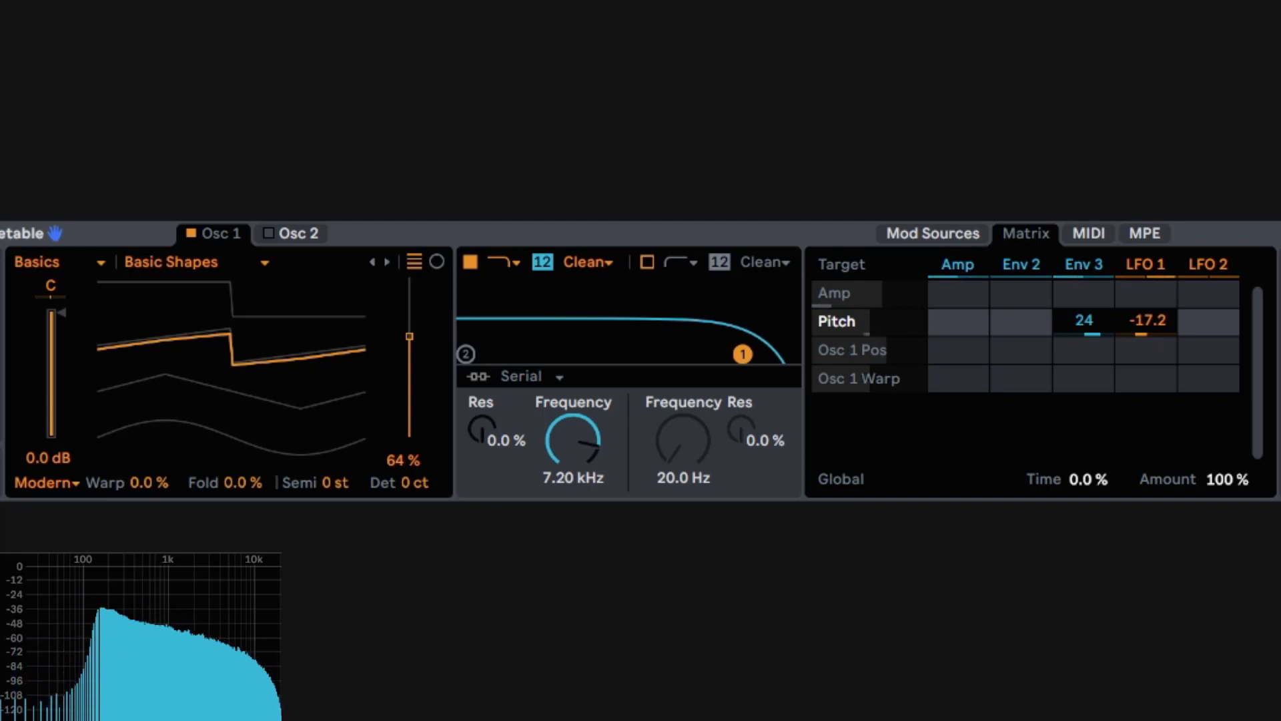
{"action": "double_click", "coordinate": [1084, 320]}
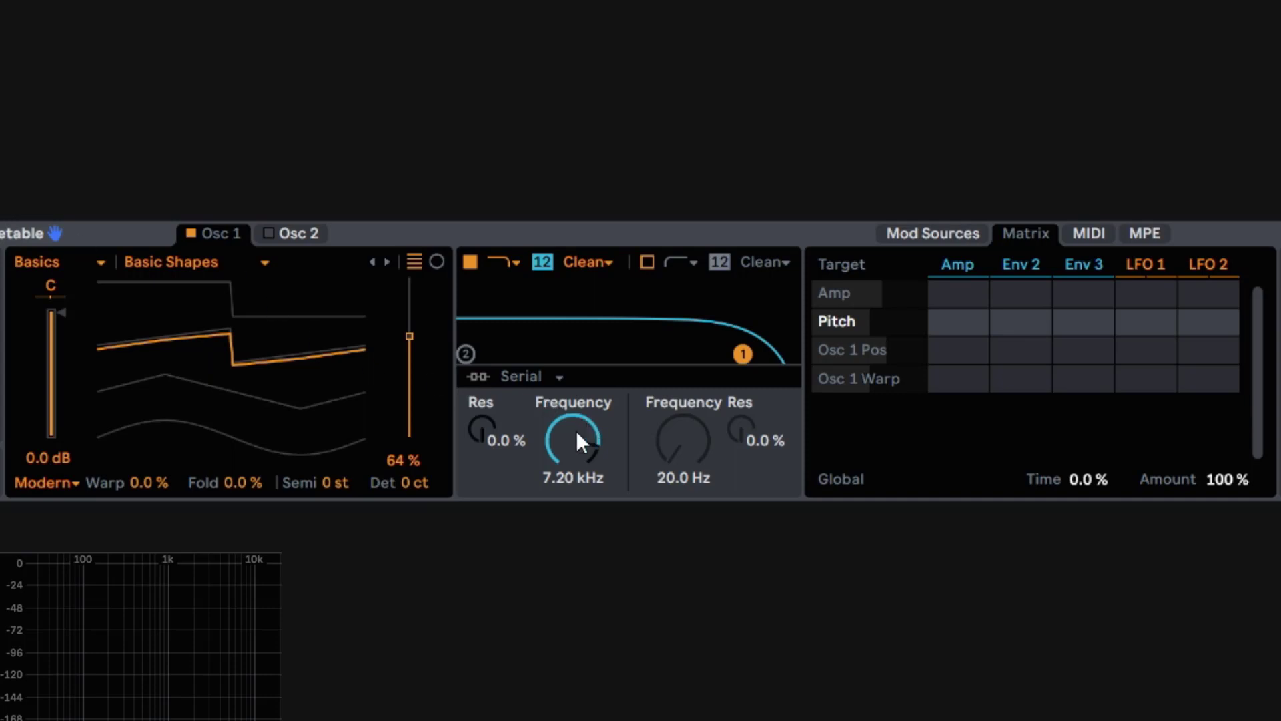
Step: Set filter 1's frequency to 543 Hz and its resonance to 51 %
{"action": "left_click_drag", "start_coordinate": [587, 434], "coordinate": [587, 481]}
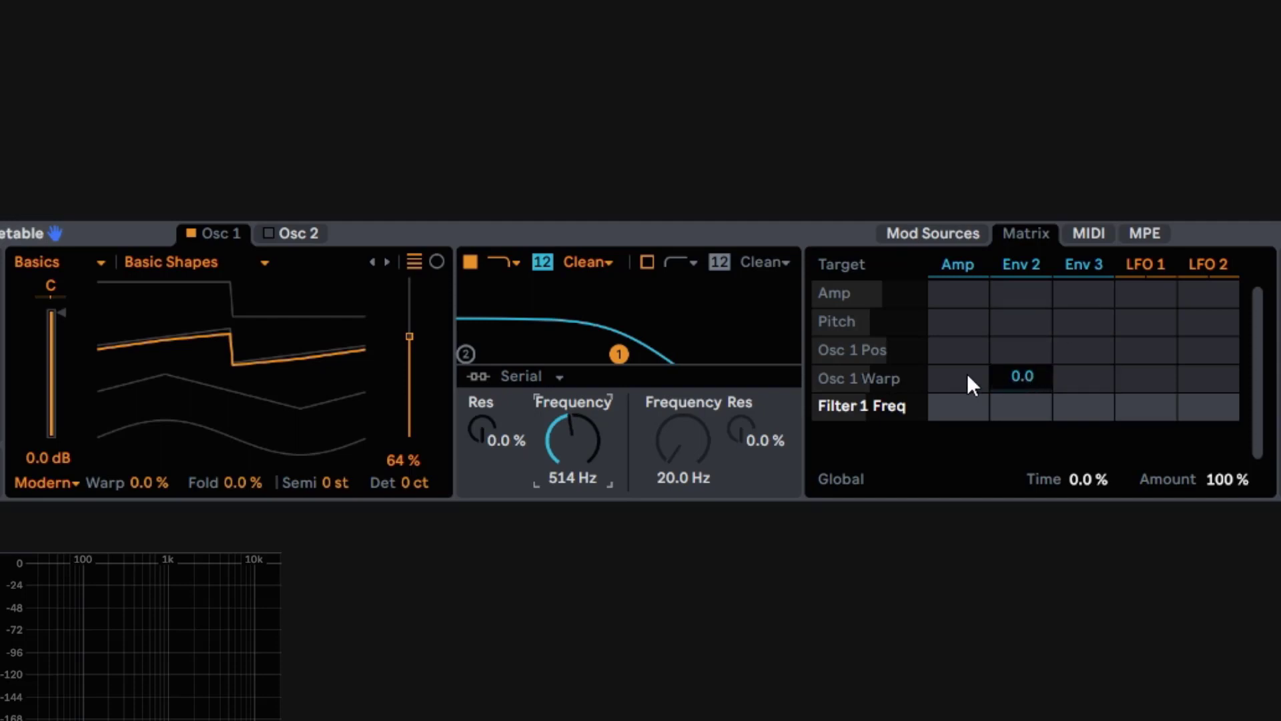
{"action": "mouse_move", "coordinate": [575, 434]}
{"action": "left_mouse_down"}
{"action": "mouse_move", "coordinate": [575, 468]}
{"action": "mouse_move", "coordinate": [575, 448]}
{"action": "left_mouse_up"}
{"action": "left_click_drag", "start_coordinate": [484, 431], "coordinate": [485, 405]}
{"action": "left_click_drag", "start_coordinate": [558, 447], "coordinate": [558, 427]}
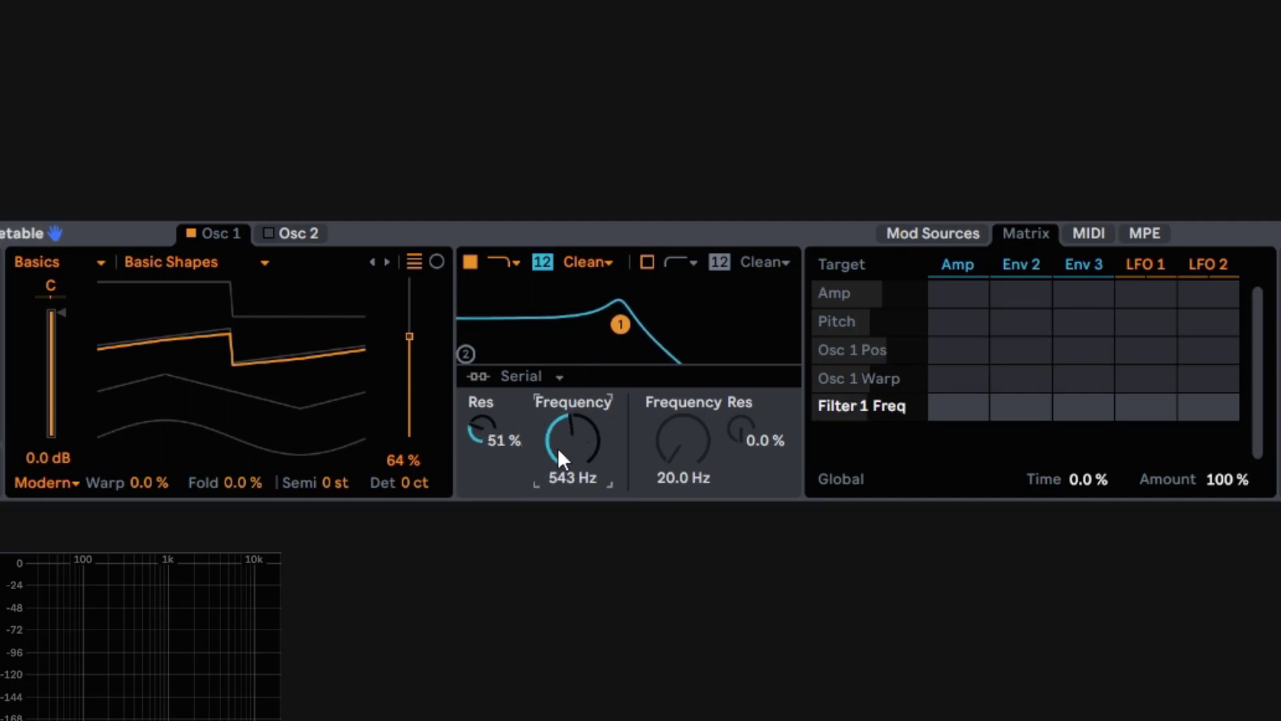
Step: Modulate Filter 1 Freq from Env 2 with an amount of 56, and set Env 2's attack to 112 ms
{"action": "left_click_drag", "start_coordinate": [1028, 411], "coordinate": [1028, 383]}
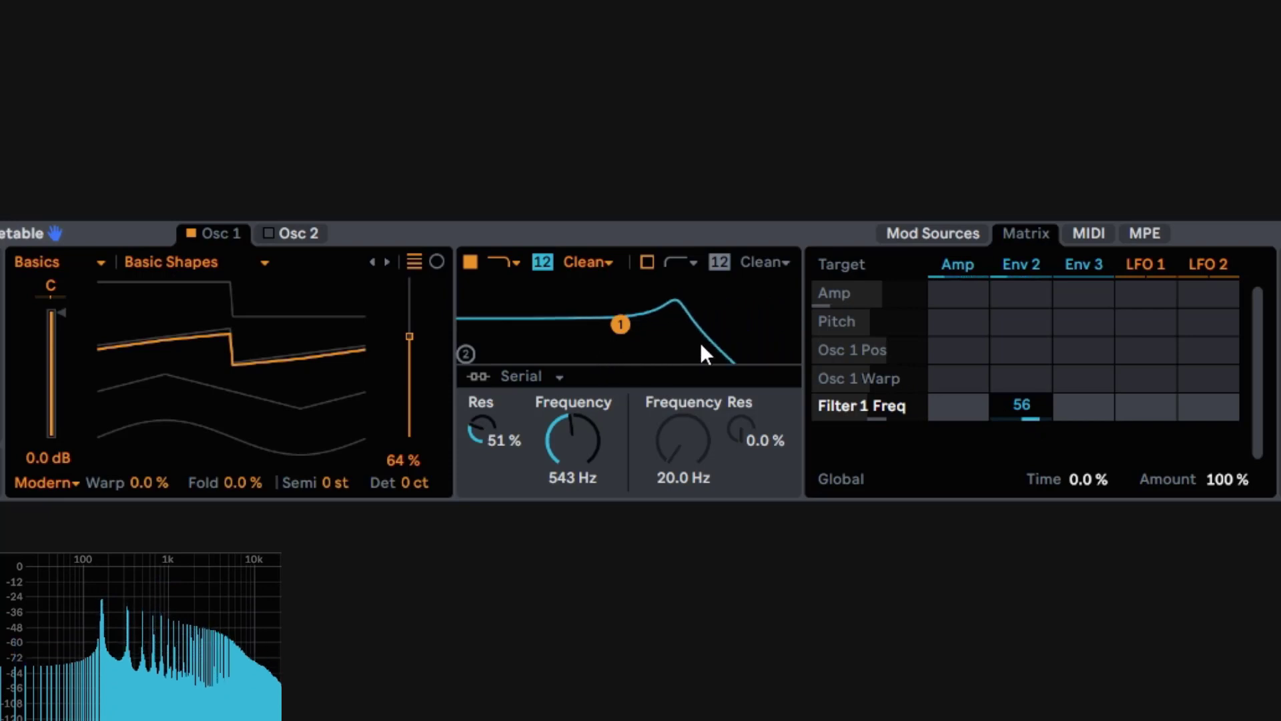
{"action": "left_click", "coordinate": [973, 234]}
{"action": "left_click", "coordinate": [973, 266]}
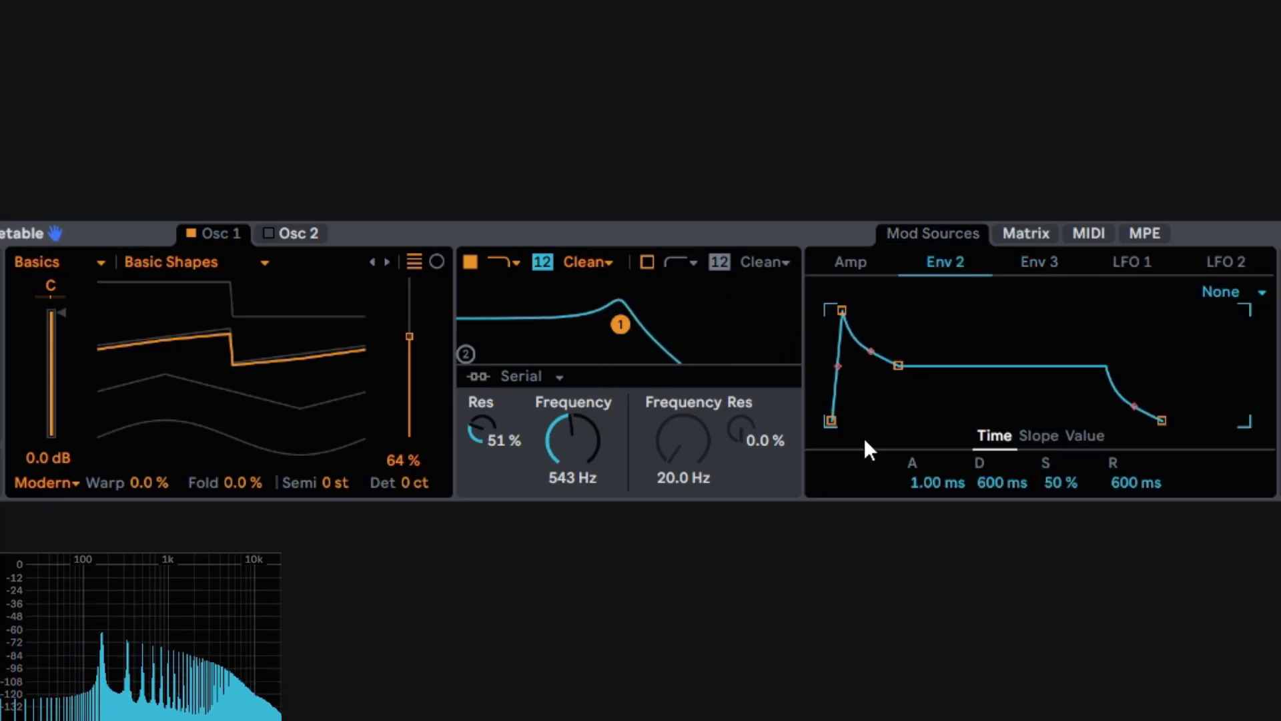
{"action": "left_click_drag", "start_coordinate": [924, 480], "coordinate": [923, 444]}
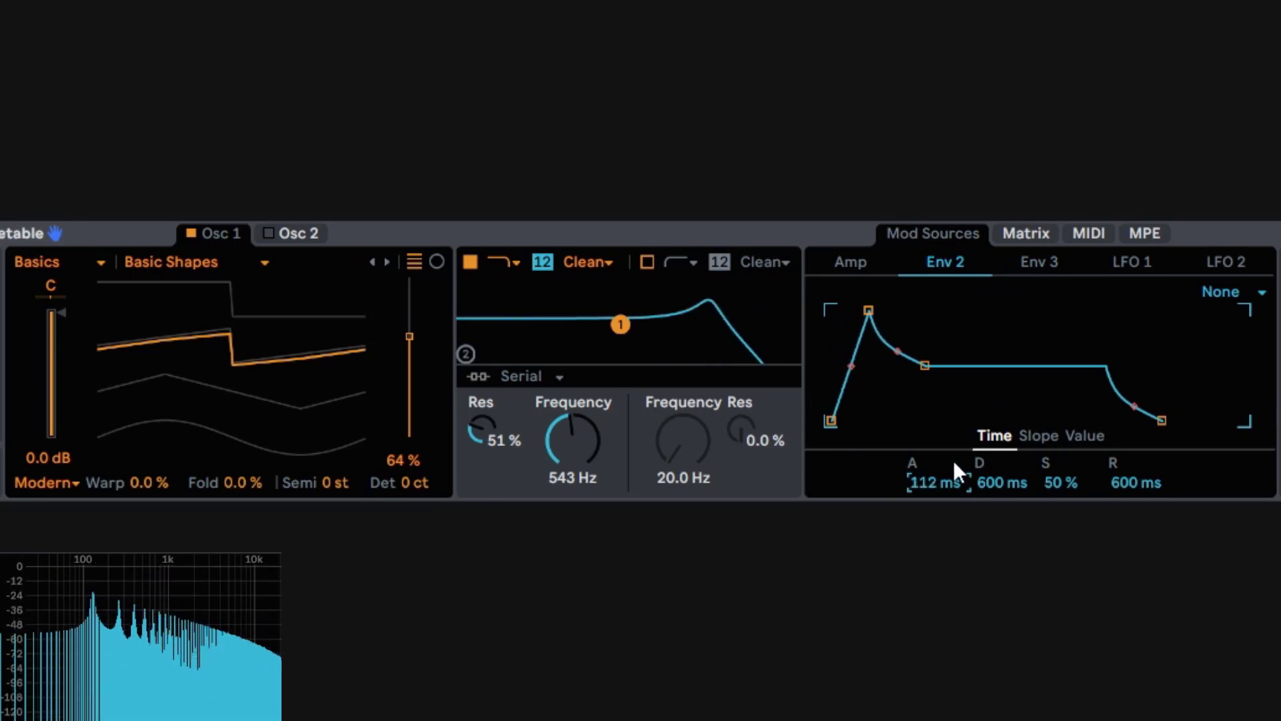
Step: Shorten Env 2's decay to 375 ms and lower its sustain to 27 %
{"action": "left_click", "coordinate": [1026, 235]}
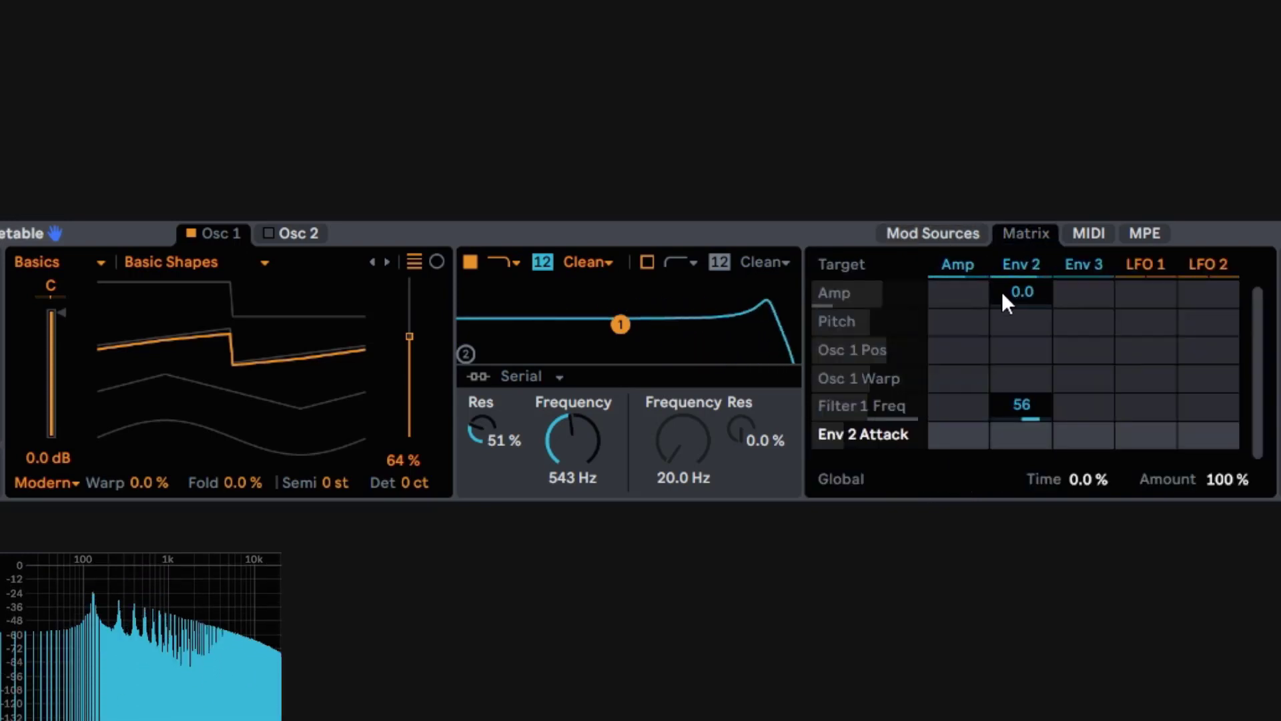
{"action": "left_click", "coordinate": [937, 231]}
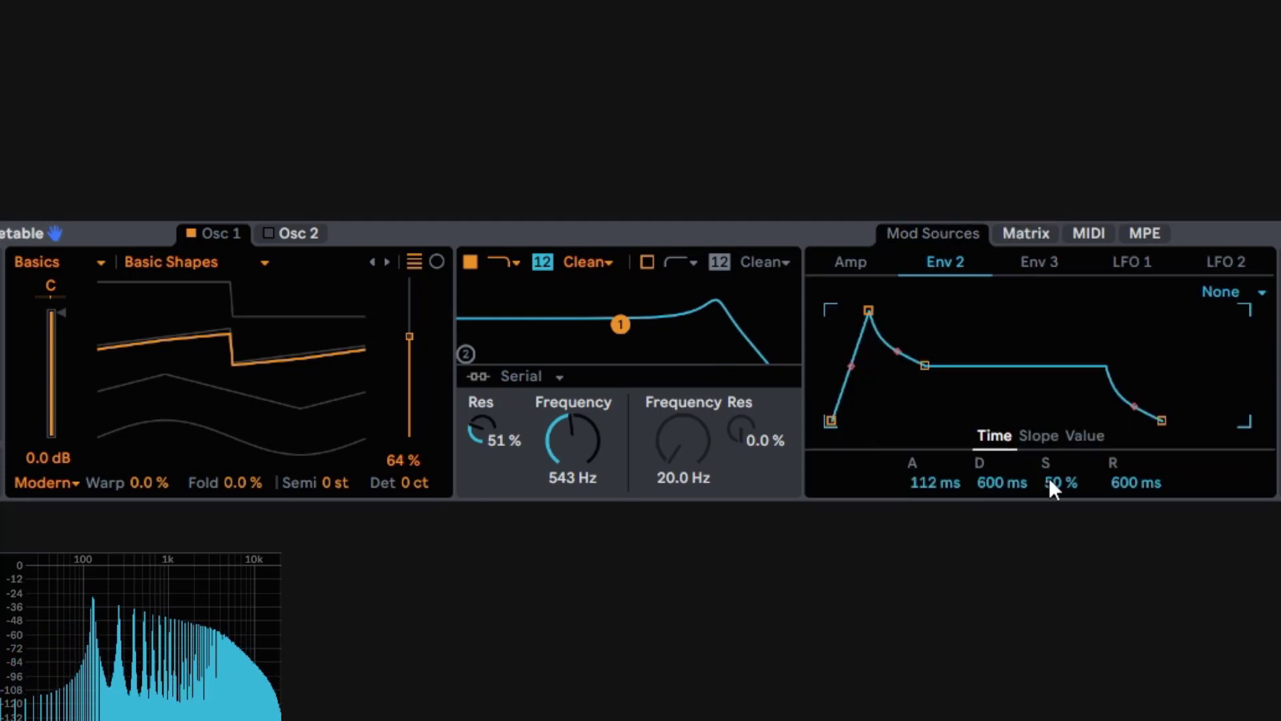
{"action": "left_click_drag", "start_coordinate": [1045, 461], "coordinate": [1040, 437]}
{"action": "left_click_drag", "start_coordinate": [926, 370], "coordinate": [919, 391]}
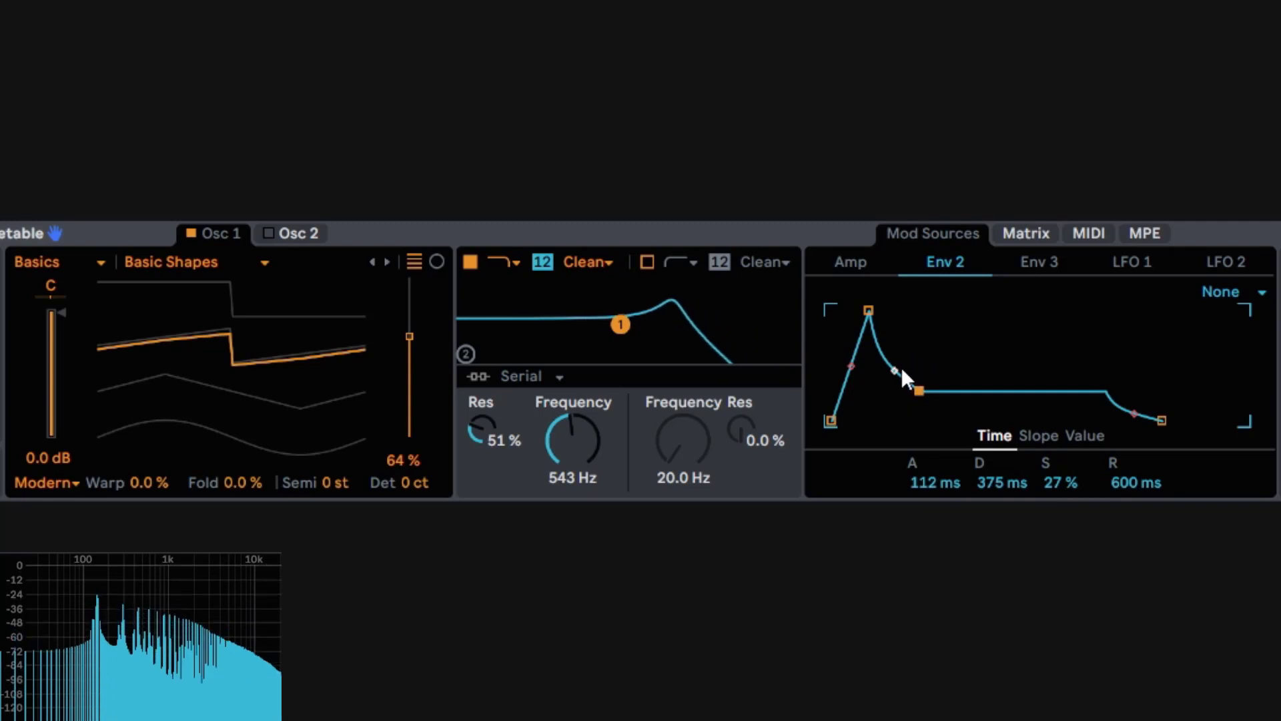
Step: Try Env 2 amounts of 98, 52, -100 and 56 on Filter 1 Freq, and settle on 48
{"action": "left_click", "coordinate": [1039, 234]}
{"action": "left_click_drag", "start_coordinate": [1022, 406], "coordinate": [1022, 374]}
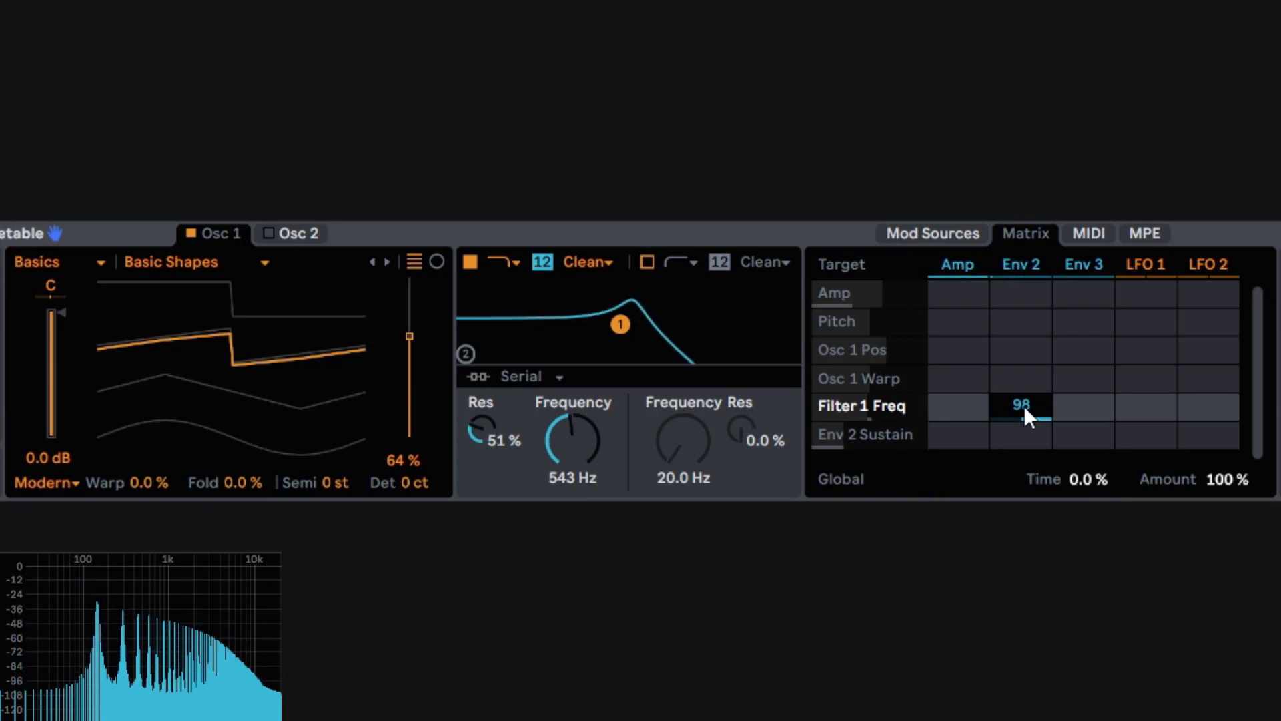
{"action": "left_click_drag", "start_coordinate": [1032, 401], "coordinate": [1031, 432]}
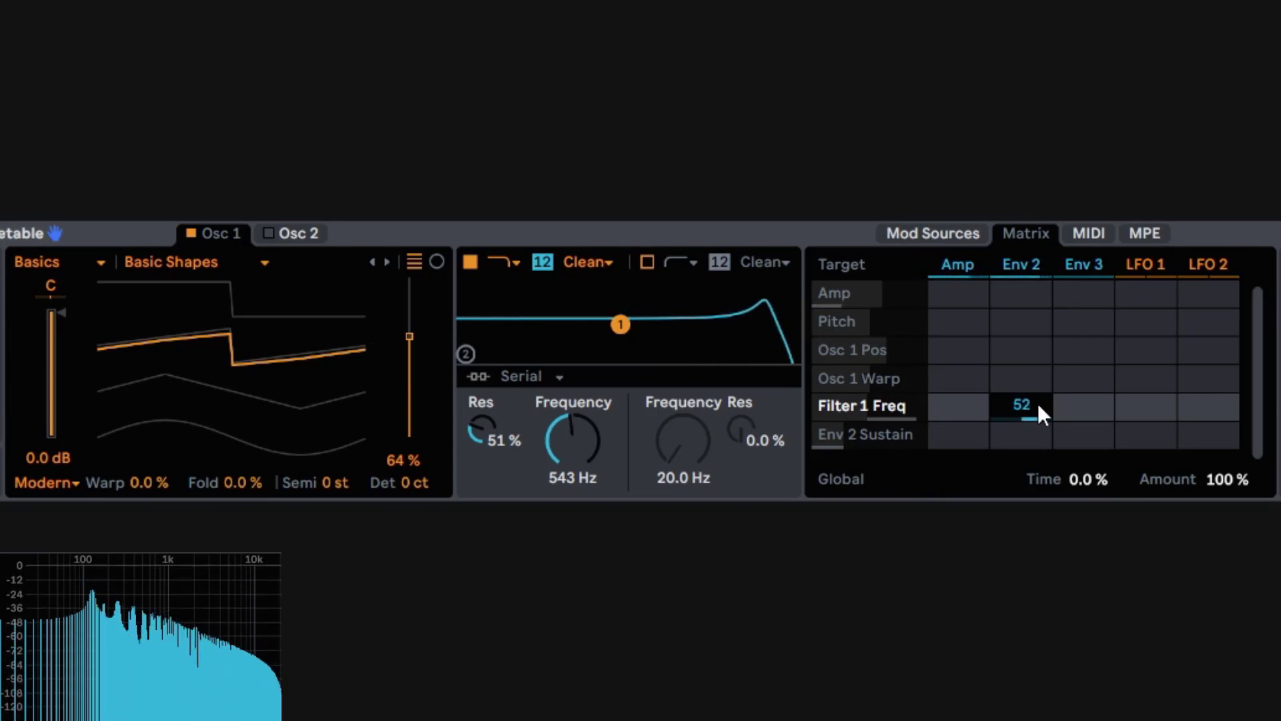
{"action": "left_click_drag", "start_coordinate": [1038, 403], "coordinate": [1038, 505]}
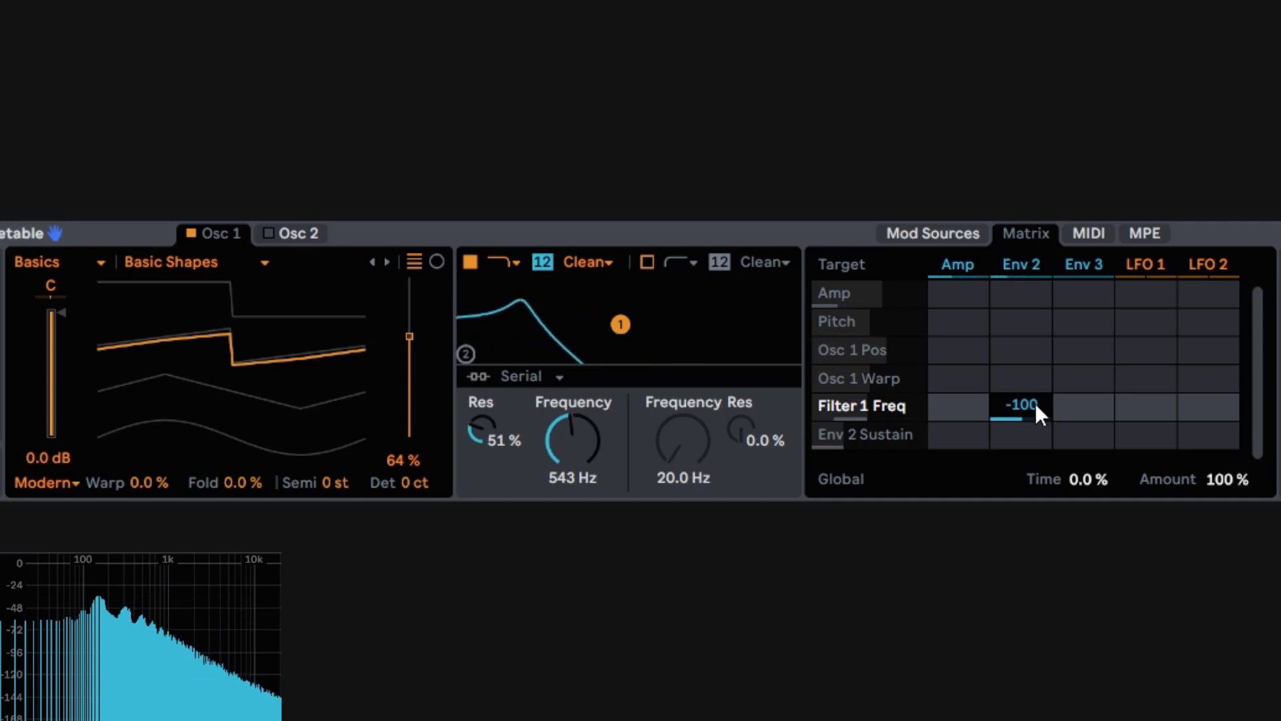
{"action": "double_click", "coordinate": [1035, 403]}
{"action": "left_click_drag", "start_coordinate": [1035, 403], "coordinate": [1035, 402]}
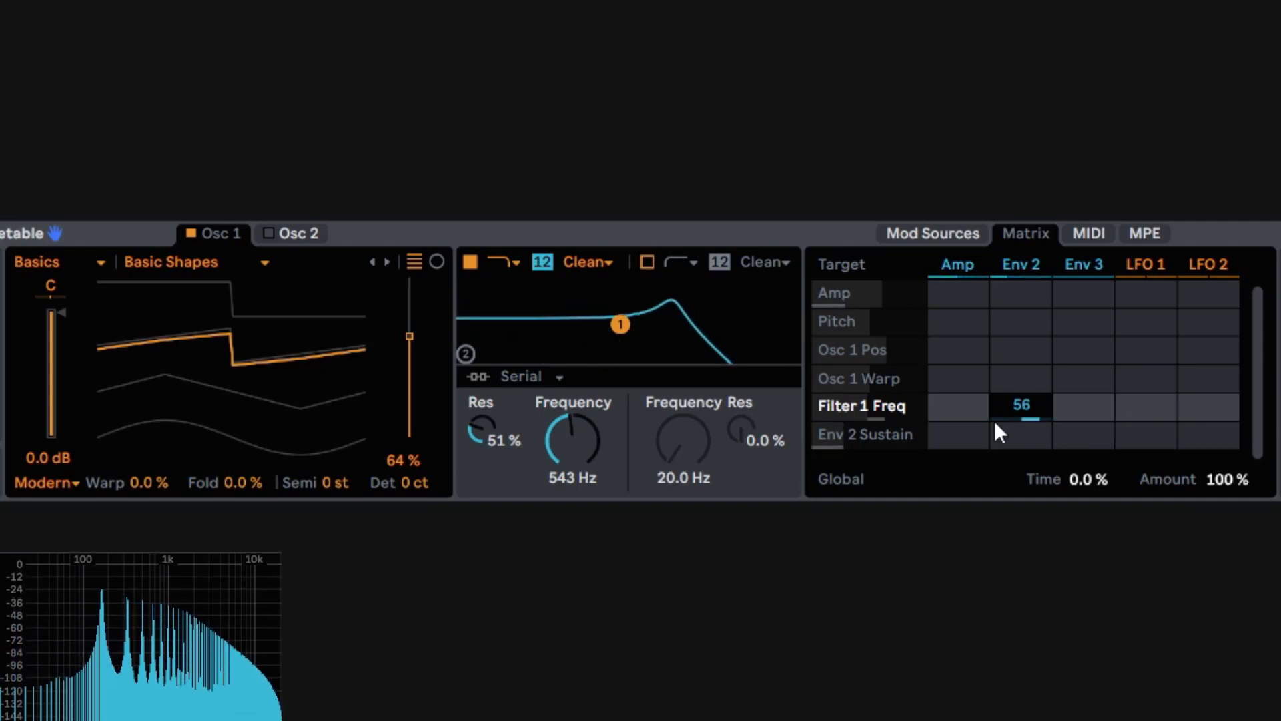
{"action": "left_click_drag", "start_coordinate": [1032, 417], "coordinate": [1031, 427]}
Step: Try Env 2 and LFO 1 amounts of 100 each on Filter 1 Freq, and look at both modulation sources' settings
{"action": "mouse_move", "coordinate": [1121, 411]}
{"action": "left_mouse_down"}
{"action": "mouse_move", "coordinate": [1121, 389]}
{"action": "mouse_move", "coordinate": [1132, 411]}
{"action": "left_mouse_up"}
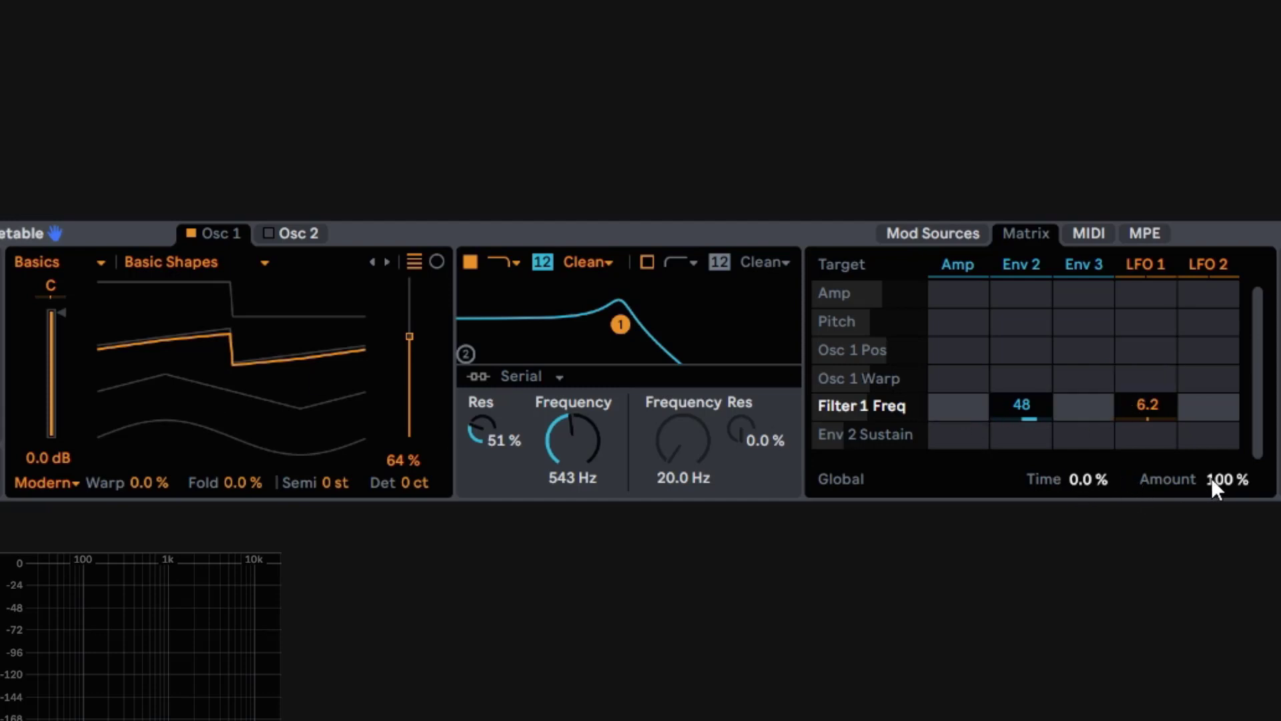
{"action": "left_click_drag", "start_coordinate": [1035, 410], "coordinate": [1035, 374]}
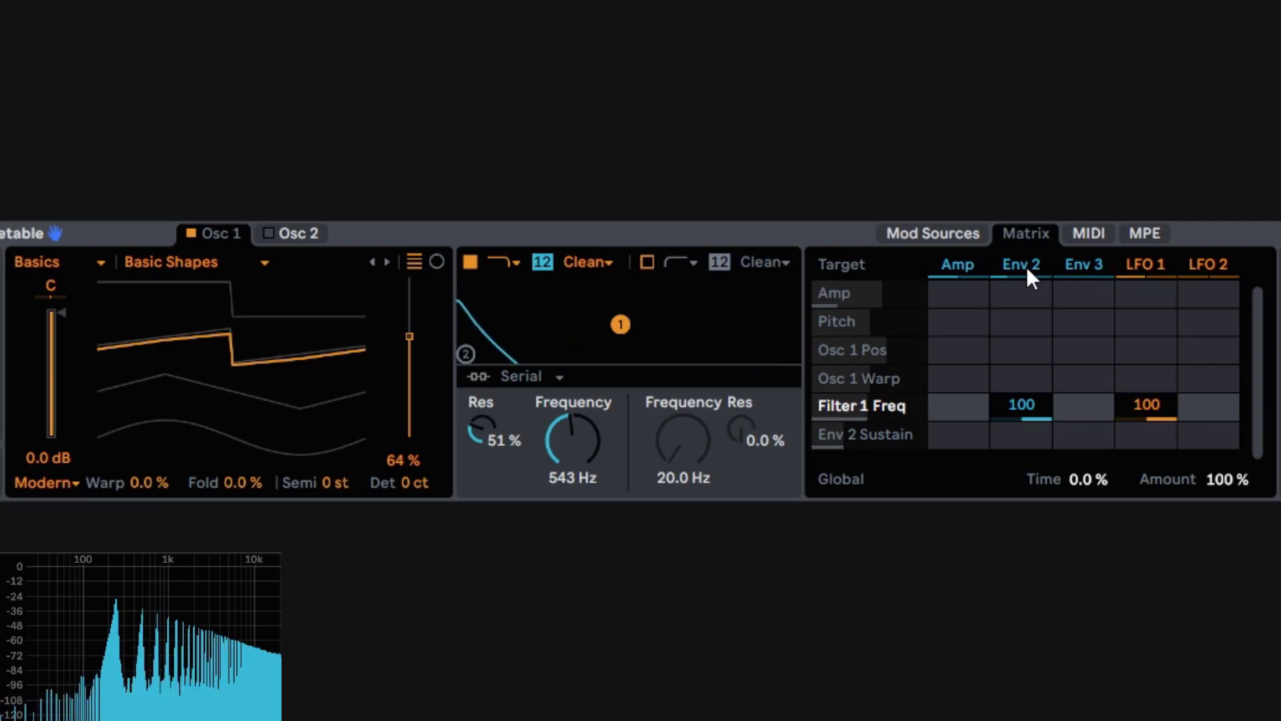
{"action": "left_click", "coordinate": [955, 235]}
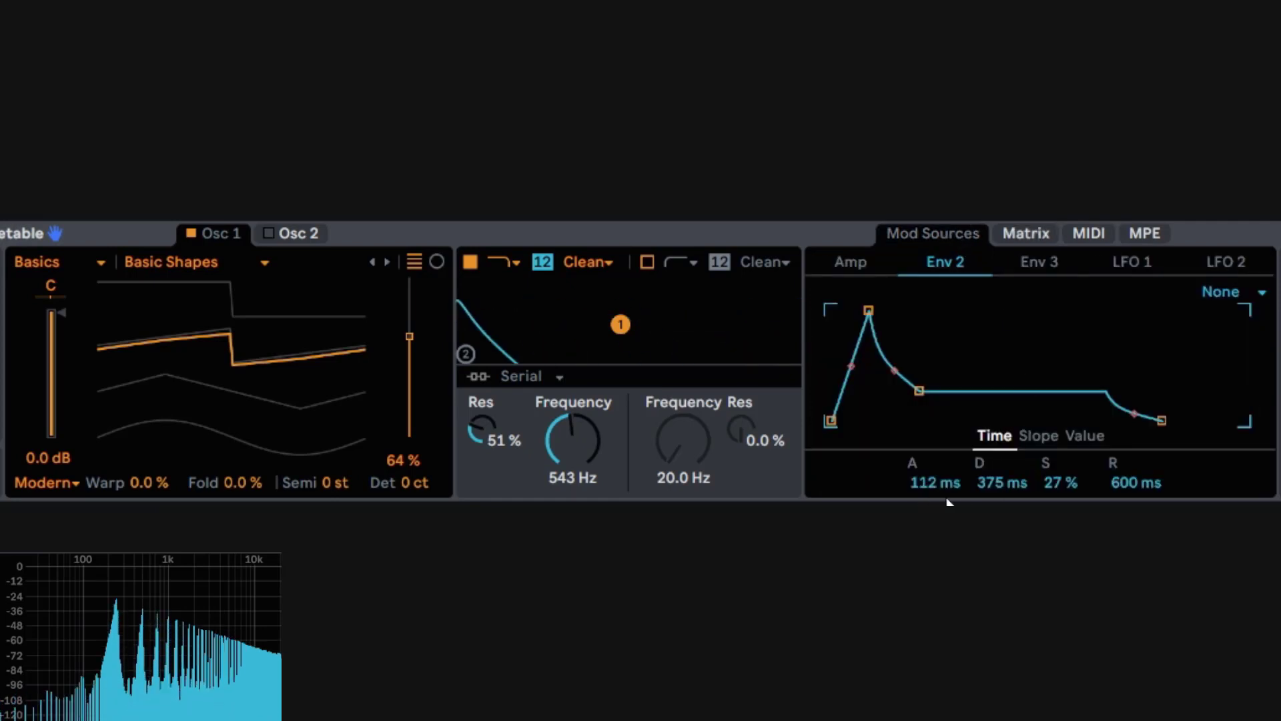
{"action": "left_click", "coordinate": [1130, 264]}
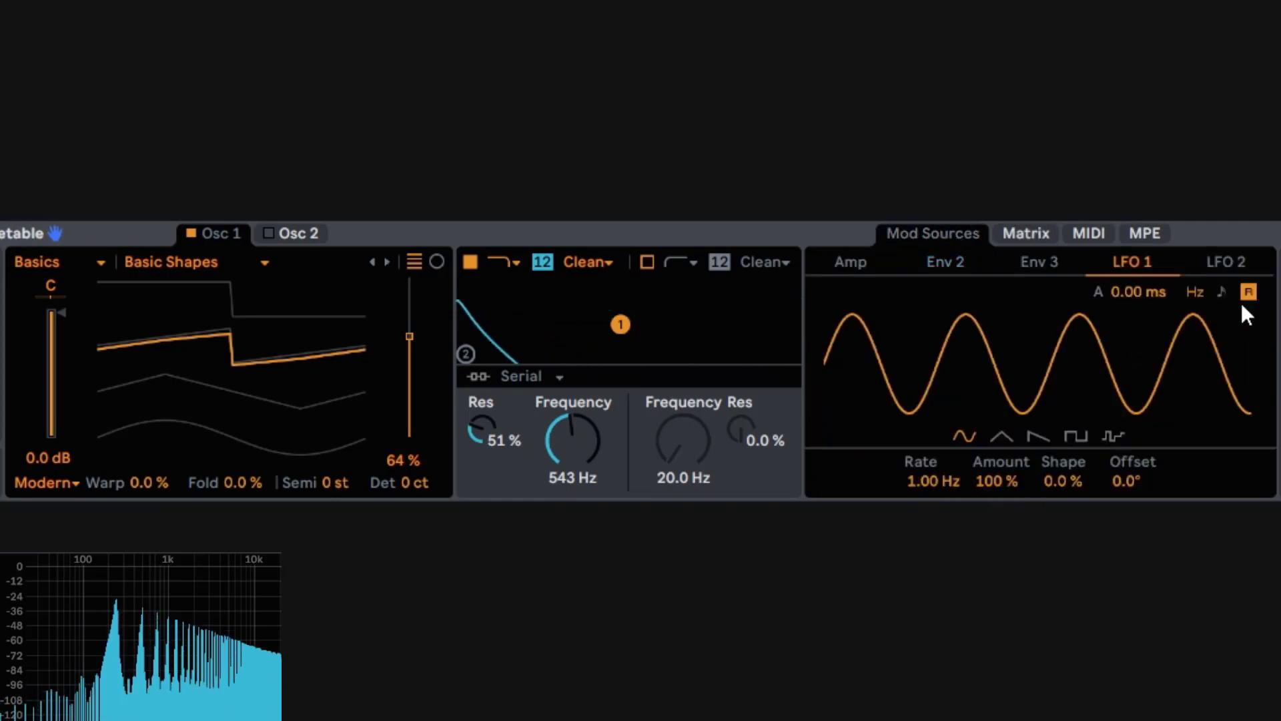
{"action": "left_click", "coordinate": [1039, 231]}
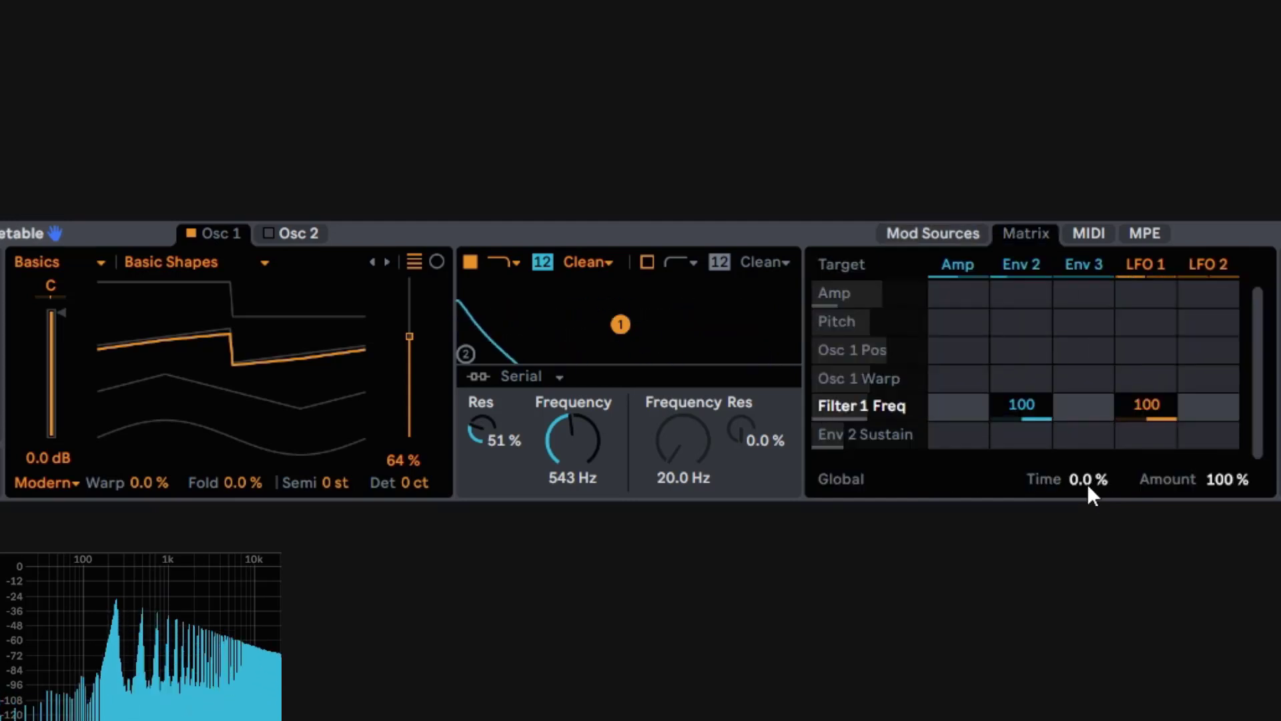
Step: Try the matrix's global Time at 100 %, -78 % and -1.6 %, and reset it to 0.0 %
{"action": "left_click_drag", "start_coordinate": [1087, 483], "coordinate": [1087, 371]}
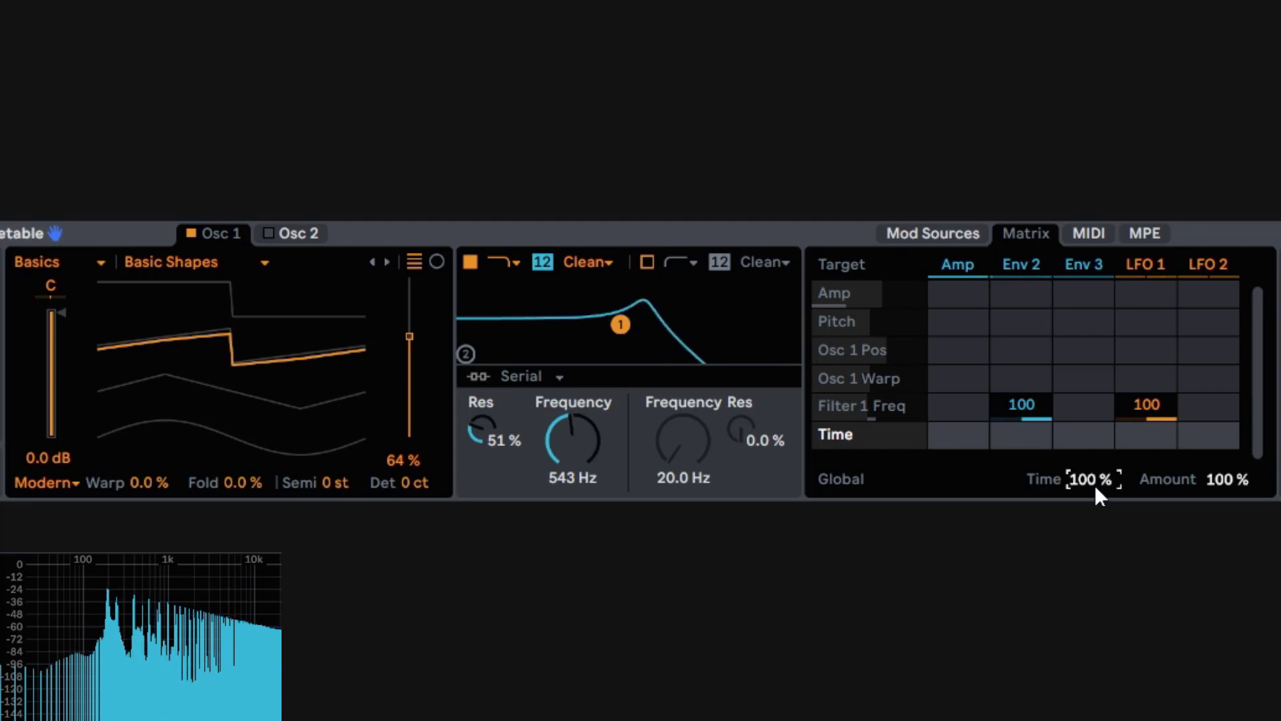
{"action": "left_click_drag", "start_coordinate": [1091, 482], "coordinate": [1091, 565]}
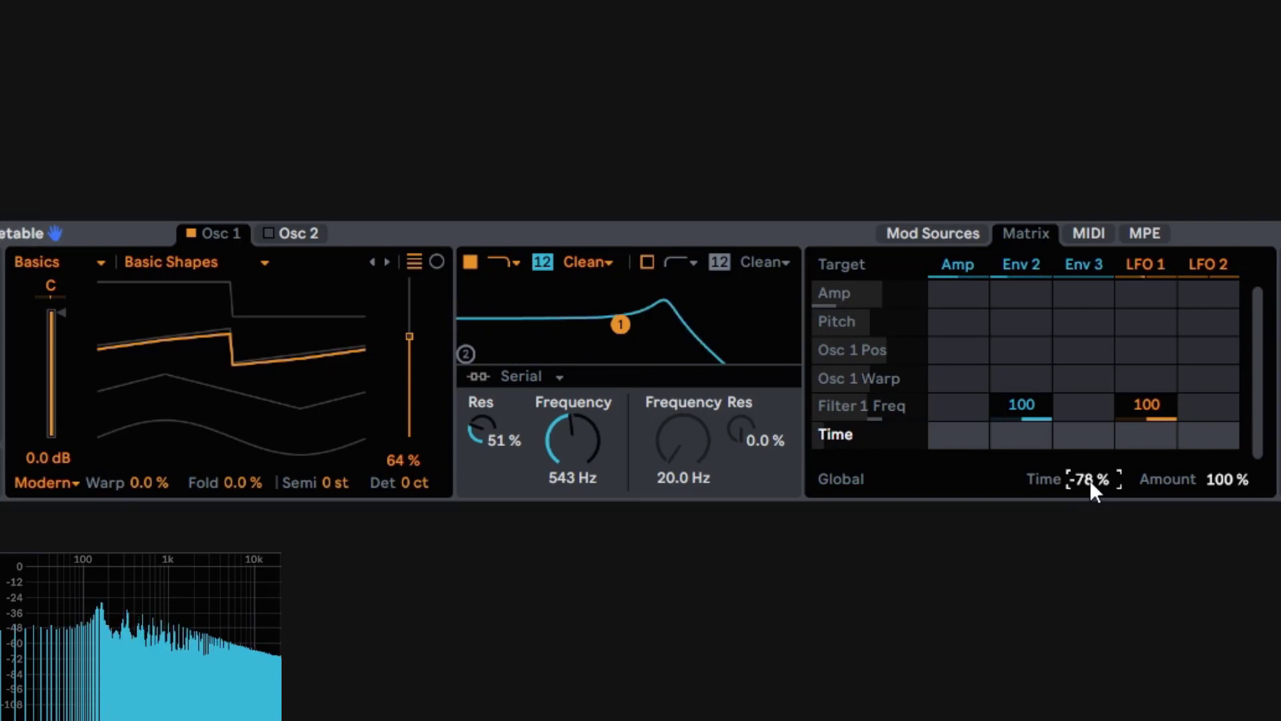
{"action": "mouse_move", "coordinate": [1090, 479]}
{"action": "left_mouse_down"}
{"action": "mouse_move", "coordinate": [1090, 452]}
{"action": "mouse_move", "coordinate": [1091, 481]}
{"action": "left_mouse_up"}
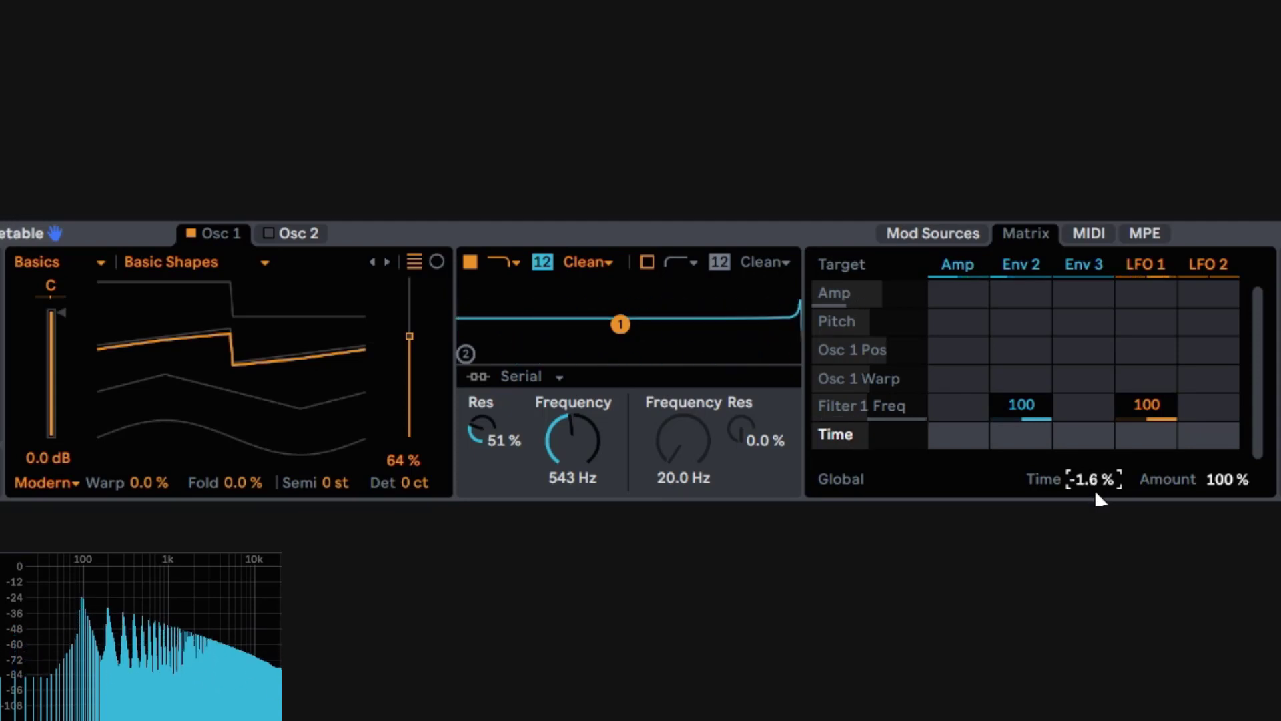
{"action": "double_click", "coordinate": [1083, 479]}
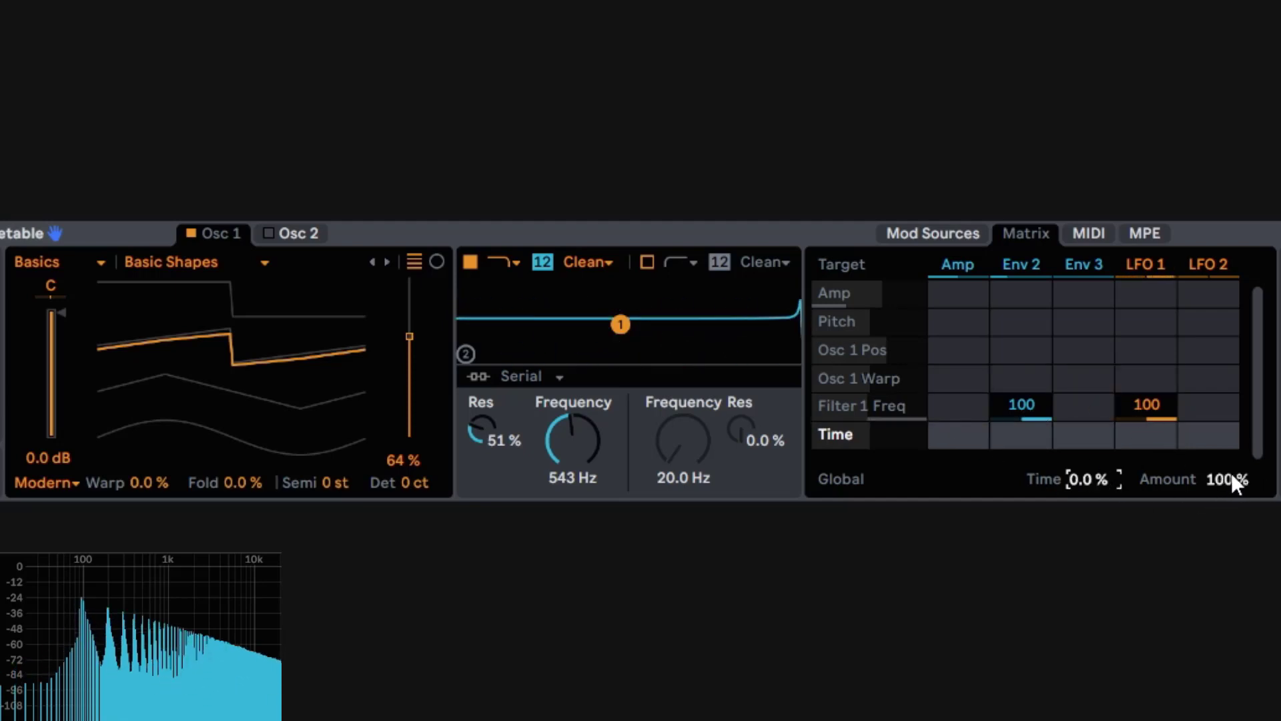
Step: Try the global modulation Amount at 3.1 % and 19 %, and set it to 33 %
{"action": "left_click_drag", "start_coordinate": [1230, 473], "coordinate": [1231, 537]}
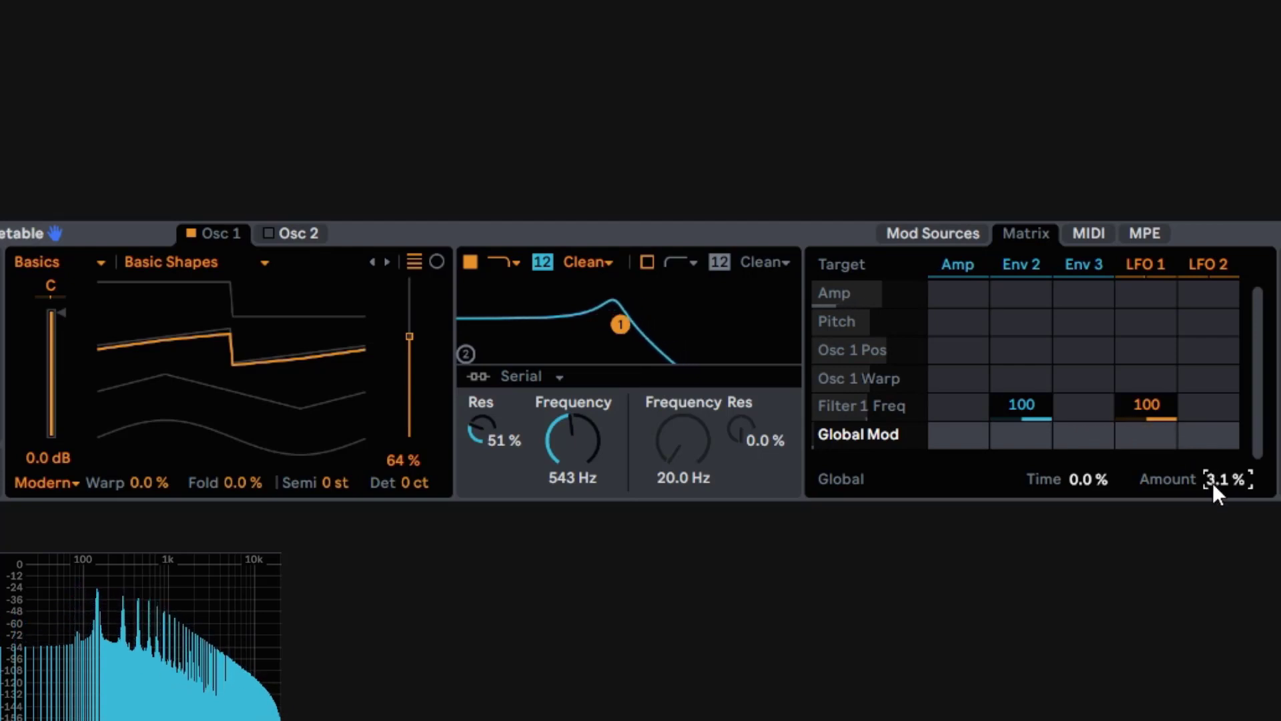
{"action": "left_click_drag", "start_coordinate": [1211, 483], "coordinate": [1211, 443]}
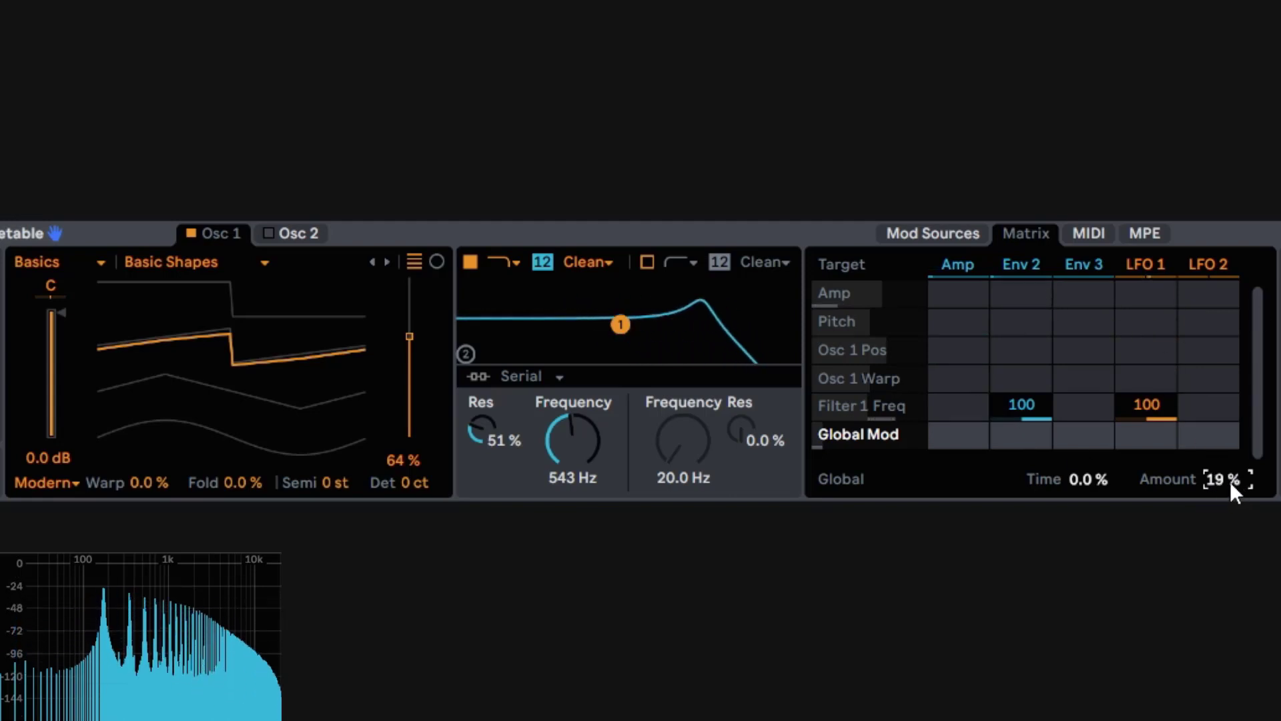
{"action": "mouse_move", "coordinate": [1224, 478]}
{"action": "left_mouse_down"}
{"action": "mouse_move", "coordinate": [1223, 461]}
{"action": "mouse_move", "coordinate": [1223, 477]}
{"action": "left_mouse_up"}
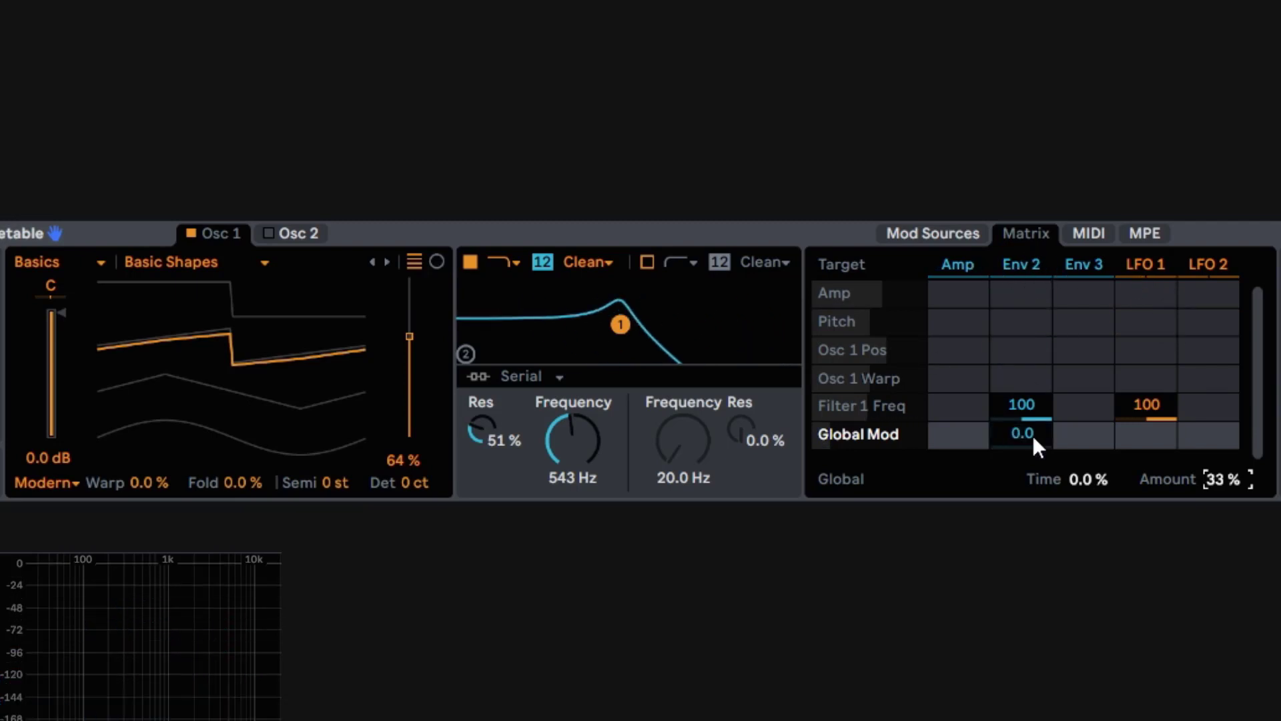
Step: Remove both Filter 1 Freq modulations and set filter 1 to 1.85 kHz with 18 % resonance before showing the MIDI modulation assignments
{"action": "double_click", "coordinate": [1042, 406]}
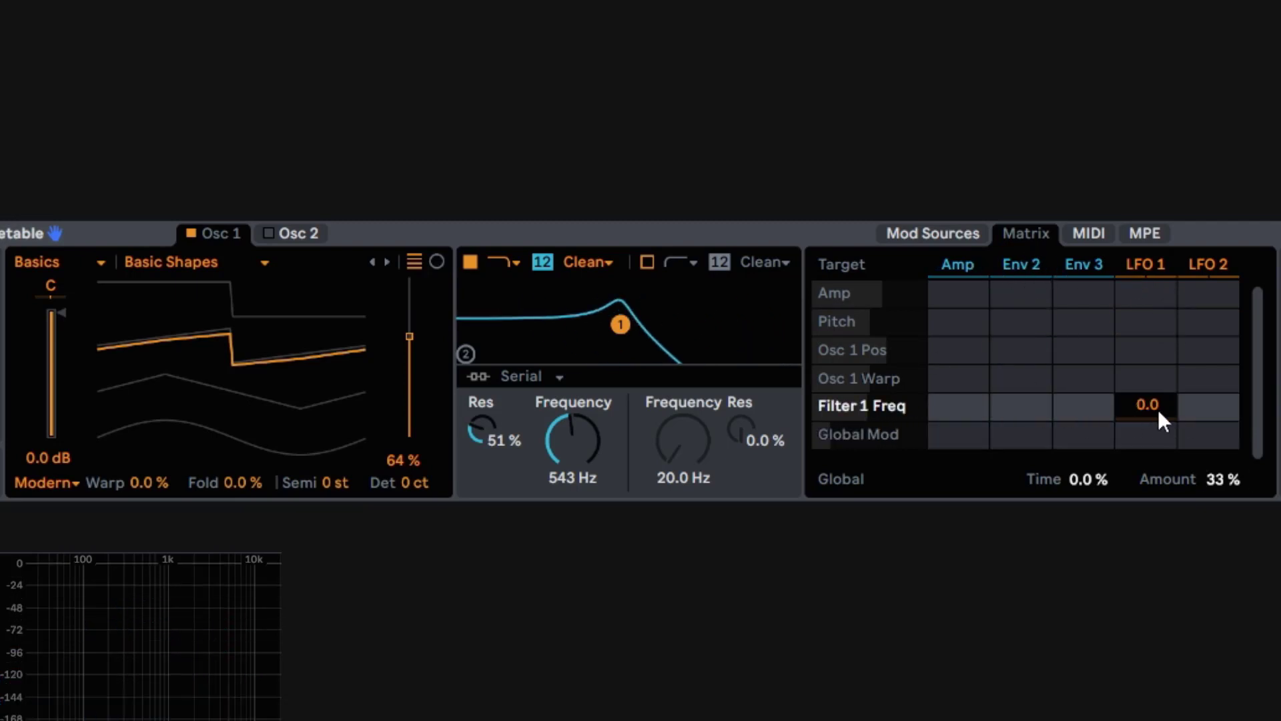
{"action": "left_click_drag", "start_coordinate": [621, 325], "coordinate": [679, 344]}
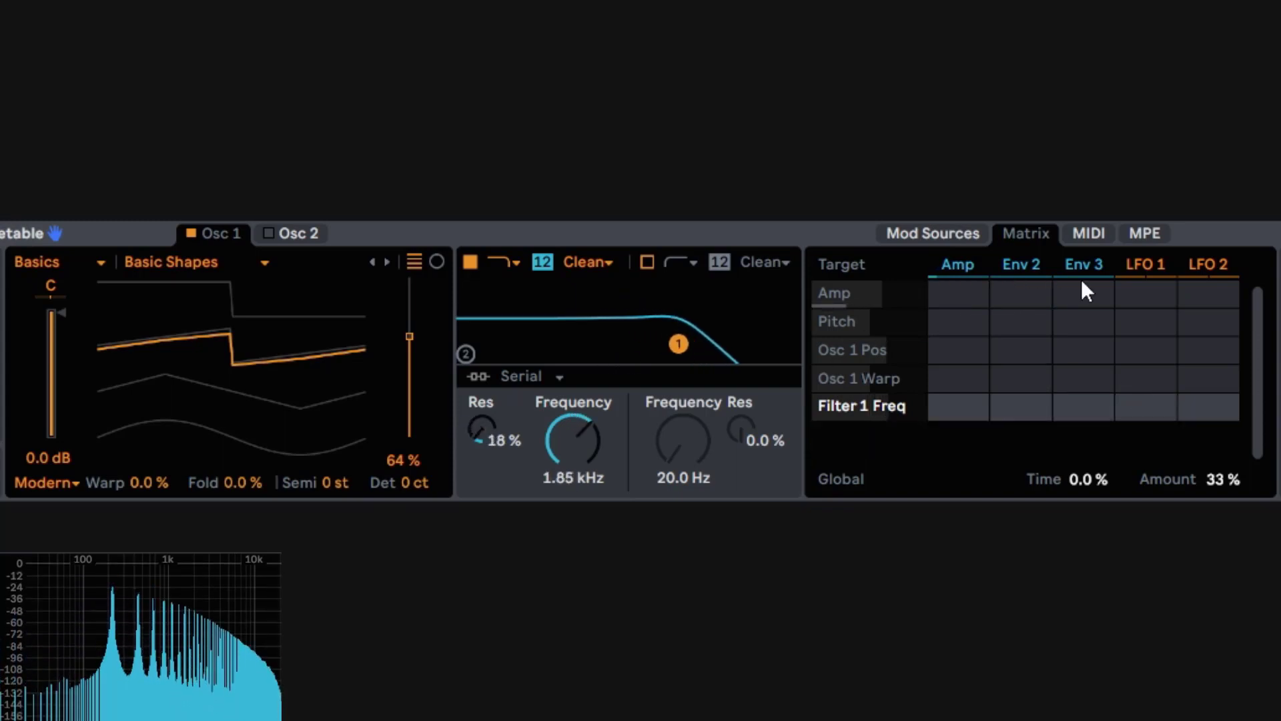
{"action": "left_click", "coordinate": [1094, 235]}
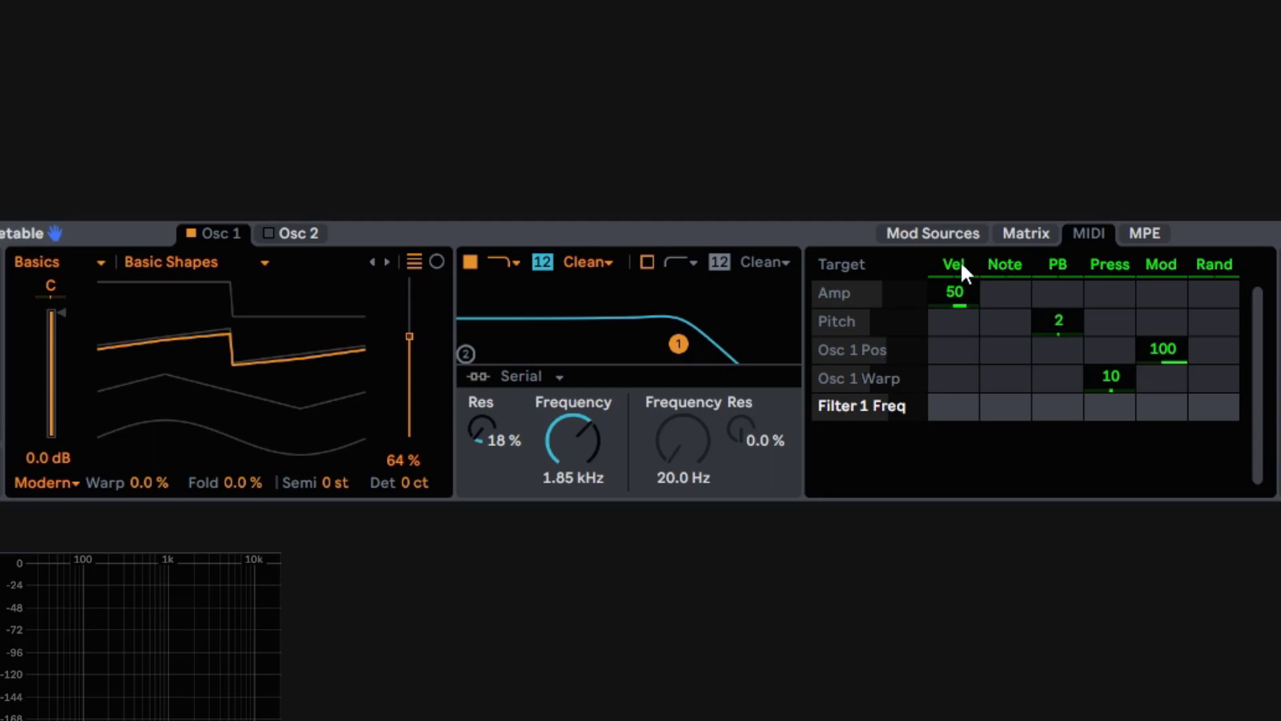
Step: Set the velocity modulation of Amp to 98, and try a Note amount of 48 on Pitch before removing that Note assignment
{"action": "double_click", "coordinate": [957, 295]}
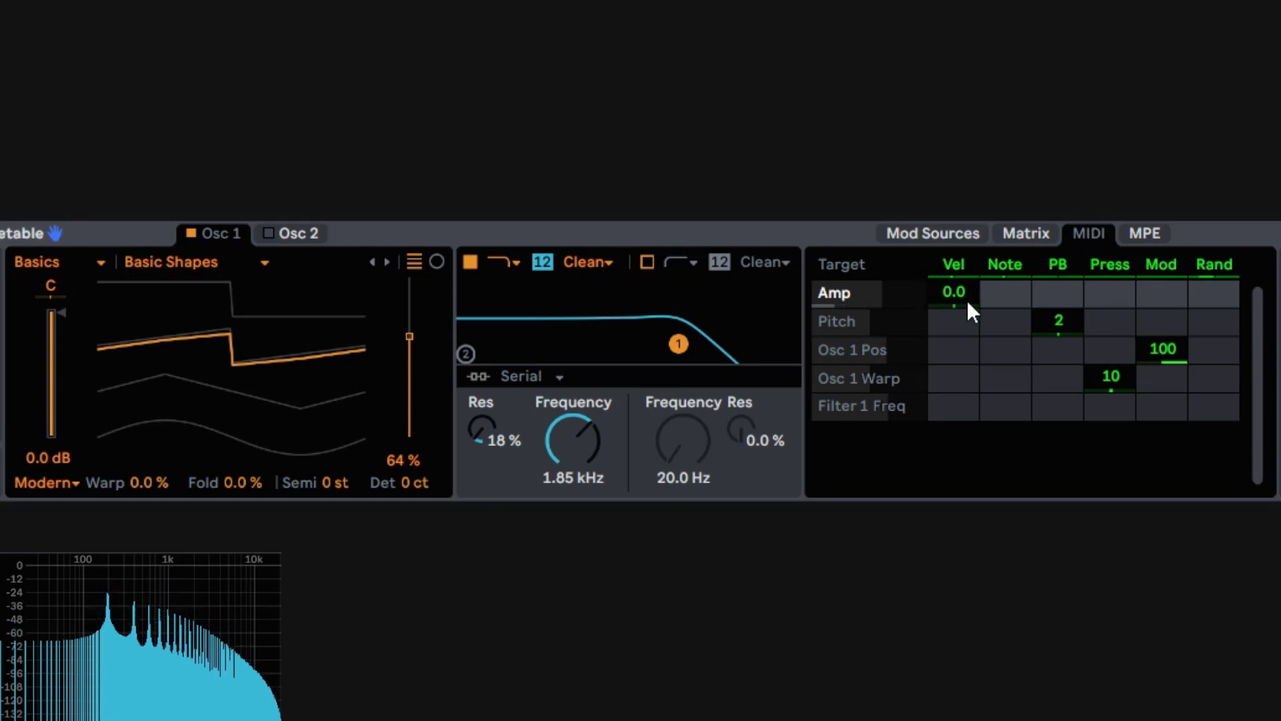
{"action": "left_click_drag", "start_coordinate": [962, 286], "coordinate": [962, 223]}
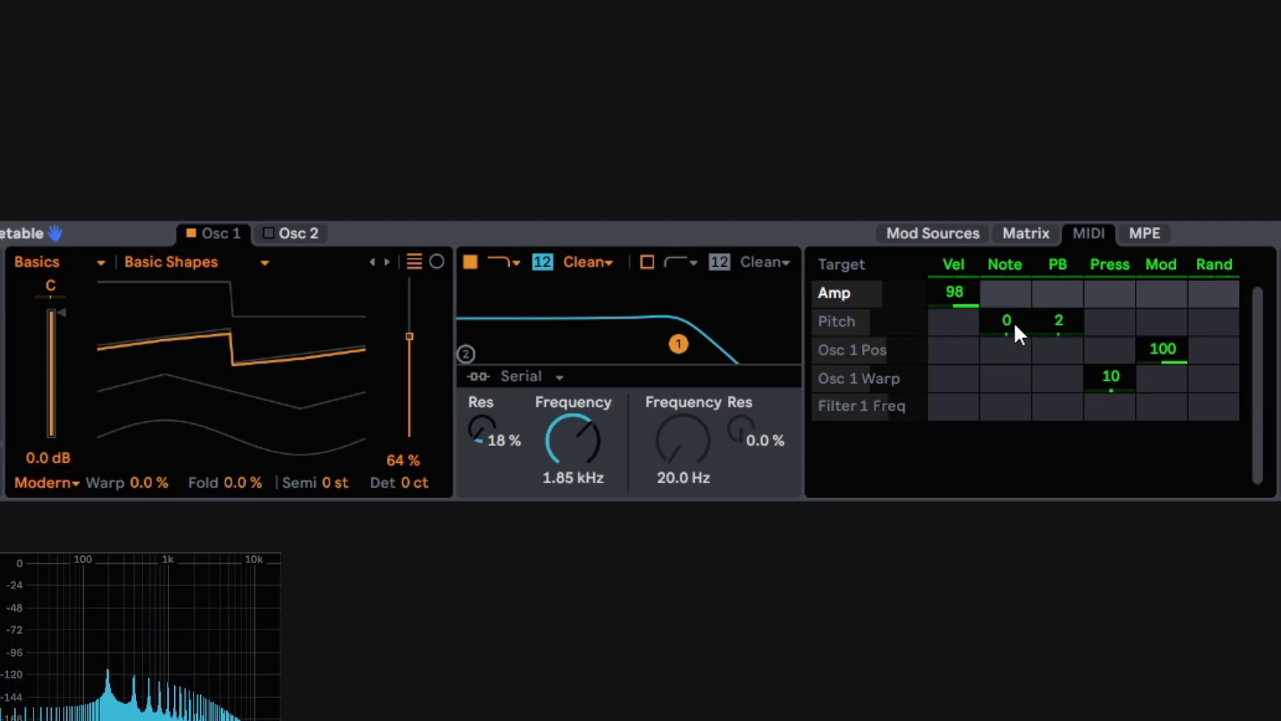
{"action": "left_click_drag", "start_coordinate": [1012, 322], "coordinate": [1013, 292]}
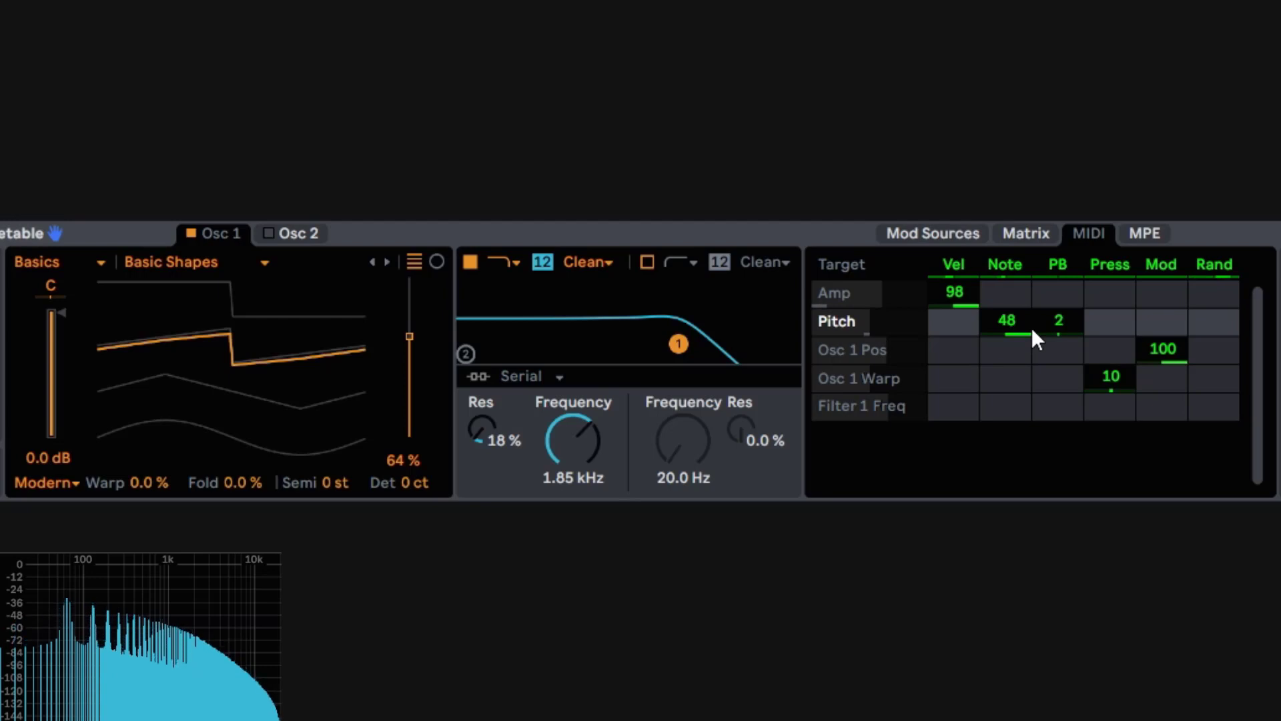
{"action": "key", "text": "Delete"}
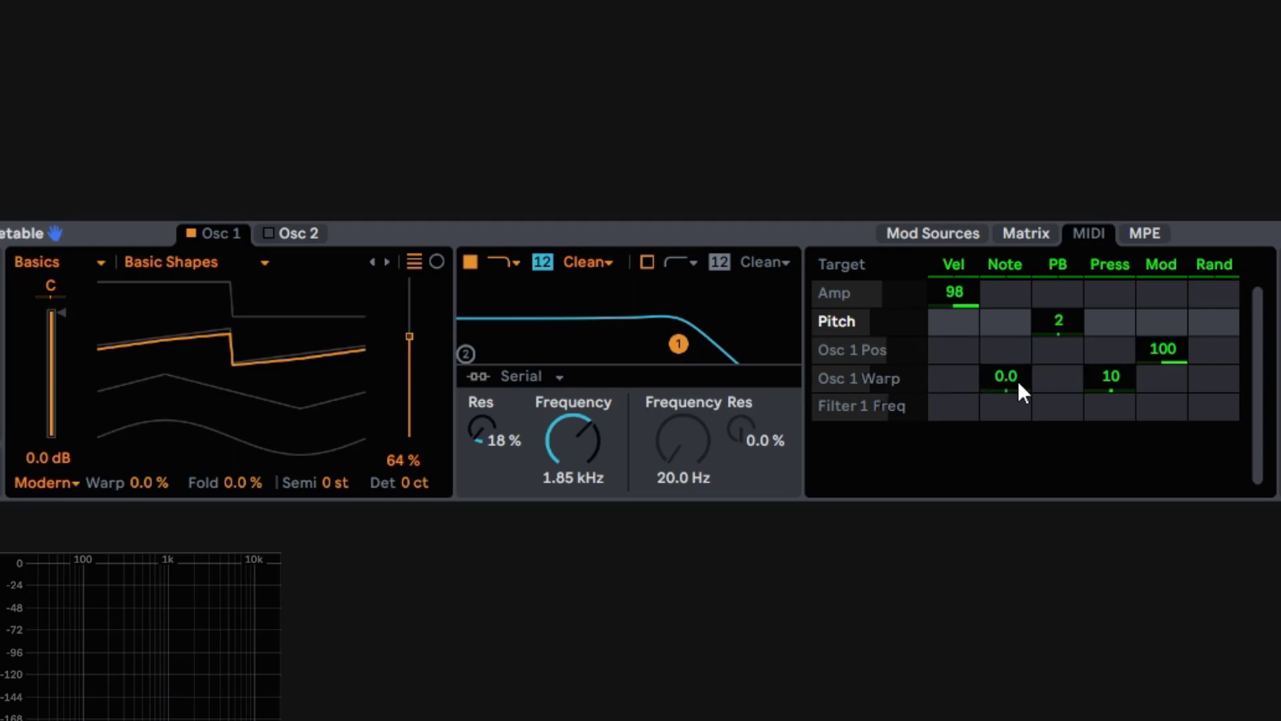
Step: Try Note amounts of 100 and 42 on Osc 1 Warp with Osc 1's wavetable position at 2.9 %, and remove the Note assignment
{"action": "left_click_drag", "start_coordinate": [1019, 385], "coordinate": [1019, 314]}
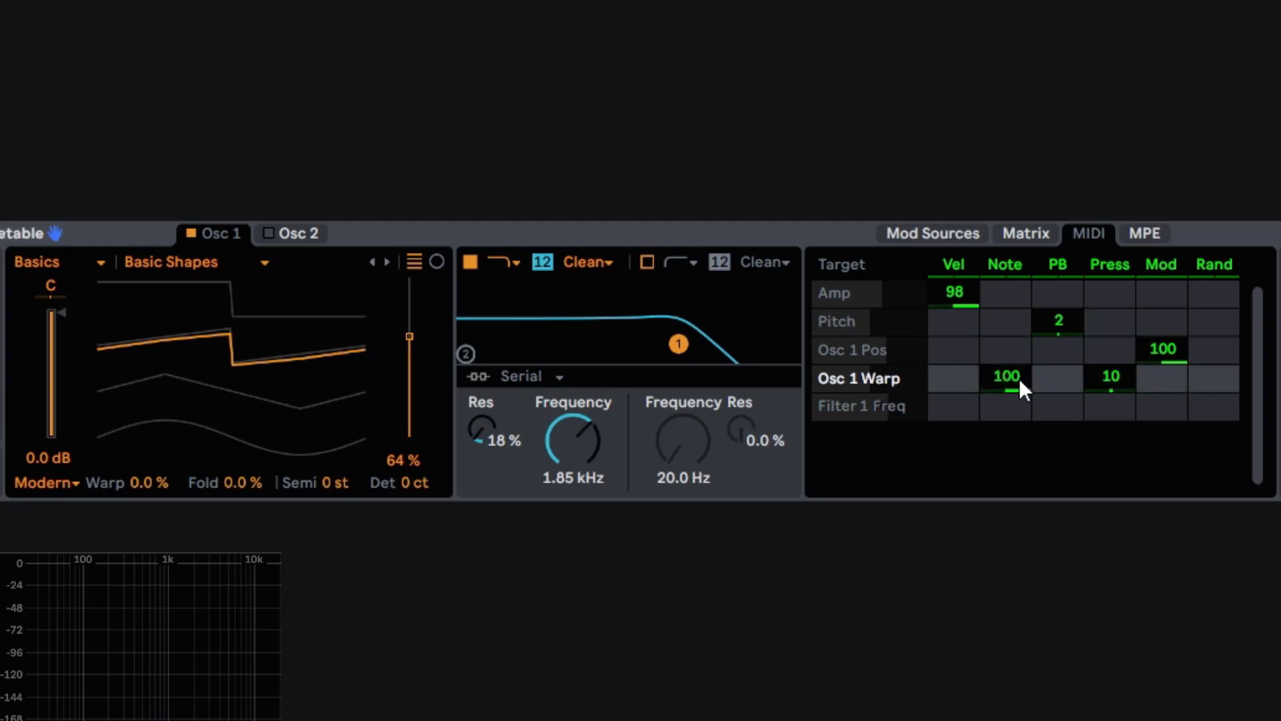
{"action": "mouse_move", "coordinate": [98, 414]}
{"action": "left_mouse_down"}
{"action": "mouse_move", "coordinate": [98, 437]}
{"action": "mouse_move", "coordinate": [97, 414]}
{"action": "left_mouse_up"}
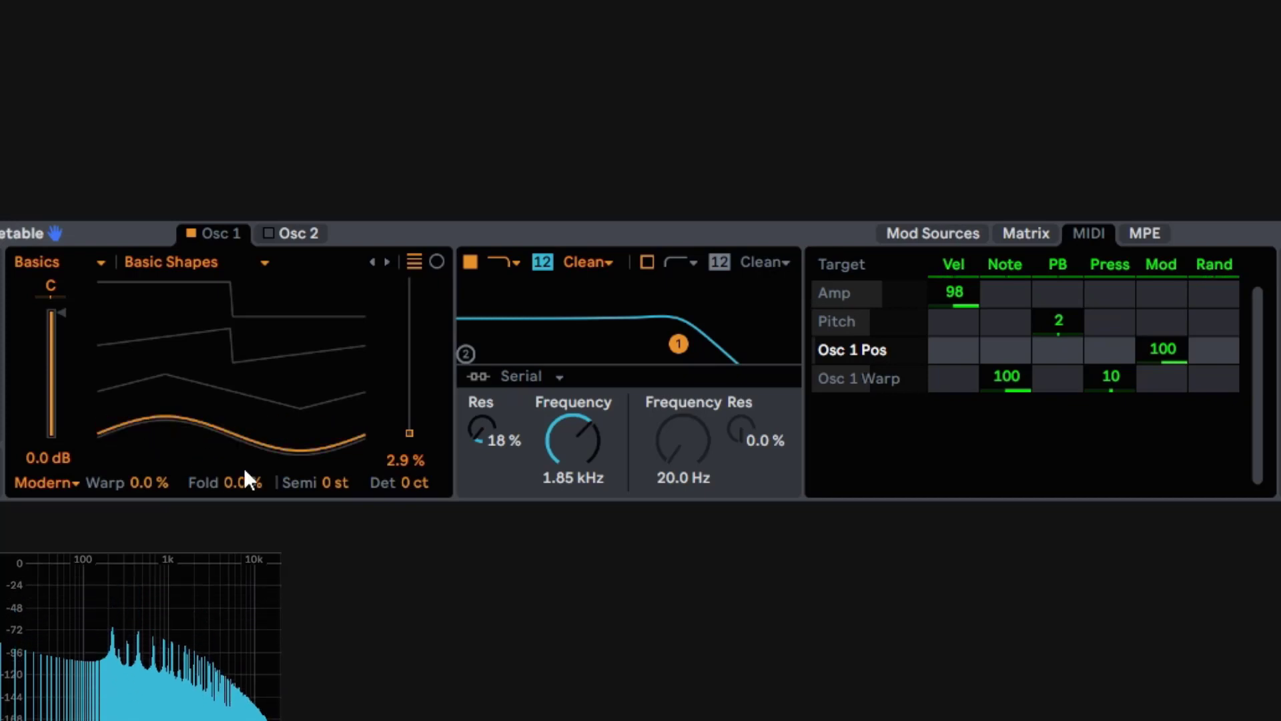
{"action": "left_click_drag", "start_coordinate": [1006, 377], "coordinate": [1006, 417]}
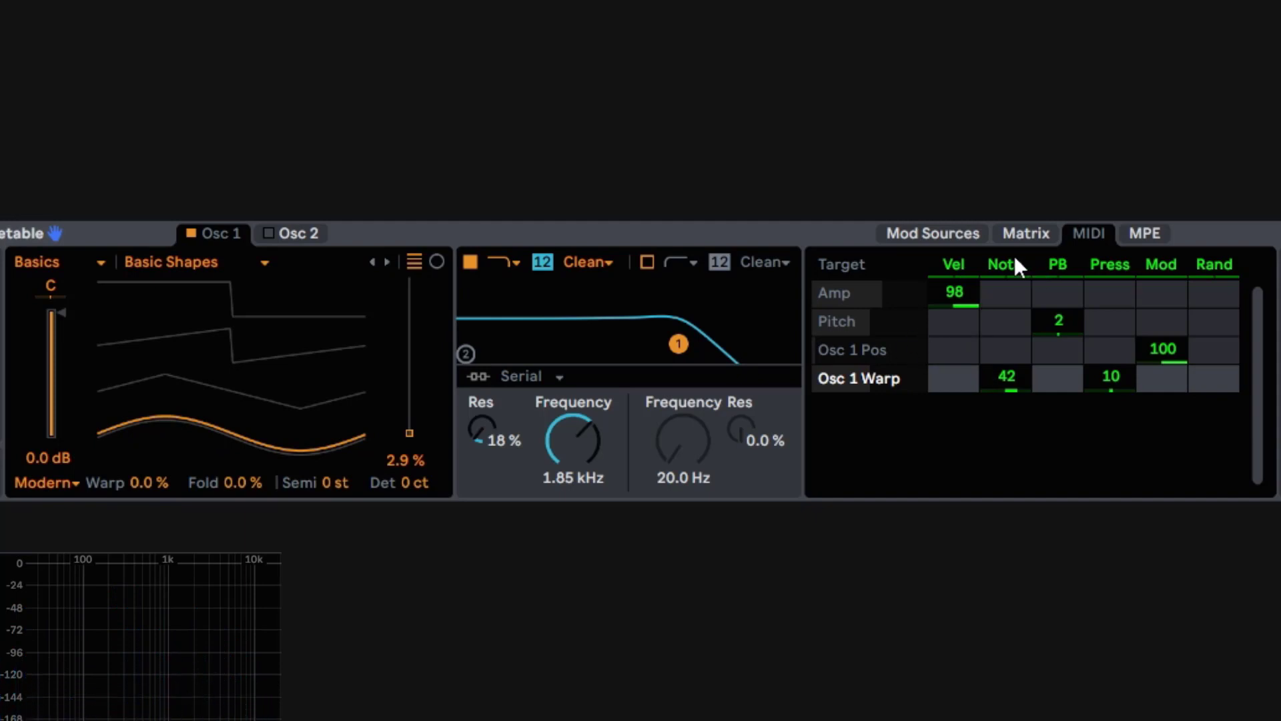
{"action": "left_click", "coordinate": [1006, 349]}
{"action": "double_click", "coordinate": [1015, 375]}
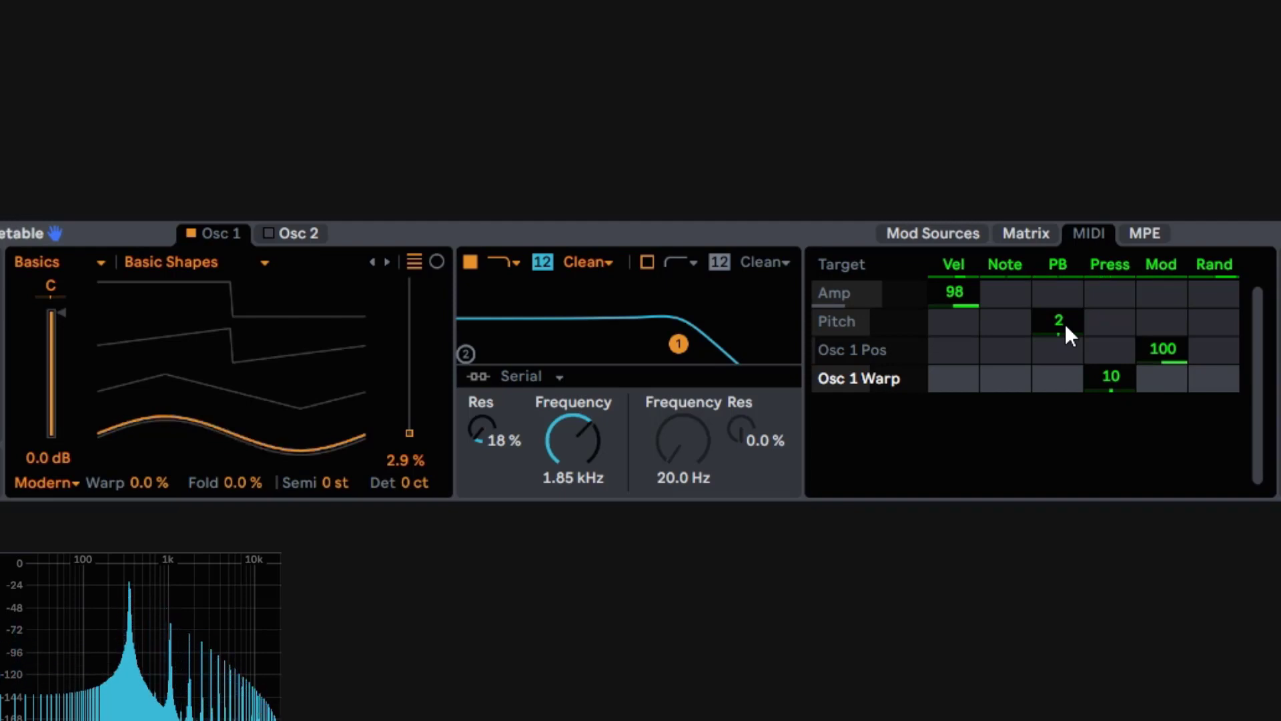
Step: Try pitch bend at 18.8 on Pitch and Rand at 75 and 22 on Osc 1 Warp, removing the PB, Press and Rand assignments
{"action": "left_click_drag", "start_coordinate": [1065, 323], "coordinate": [1065, 300]}
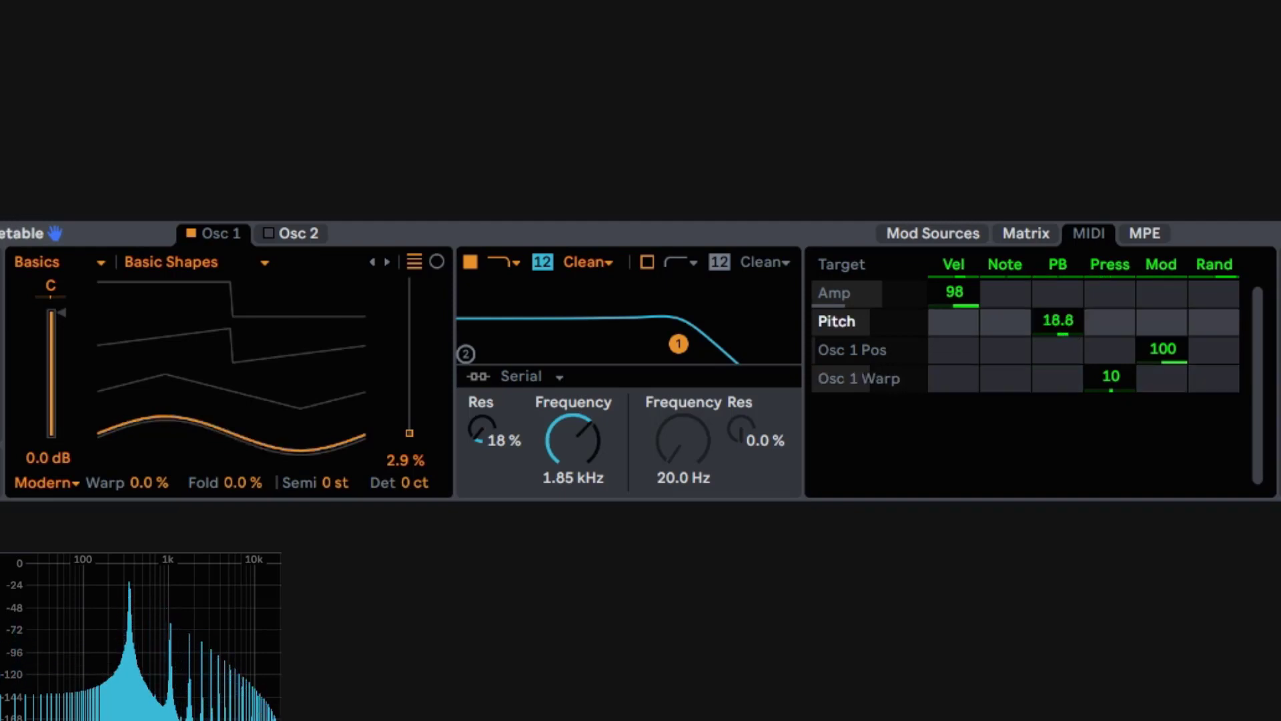
{"action": "double_click", "coordinate": [1065, 323]}
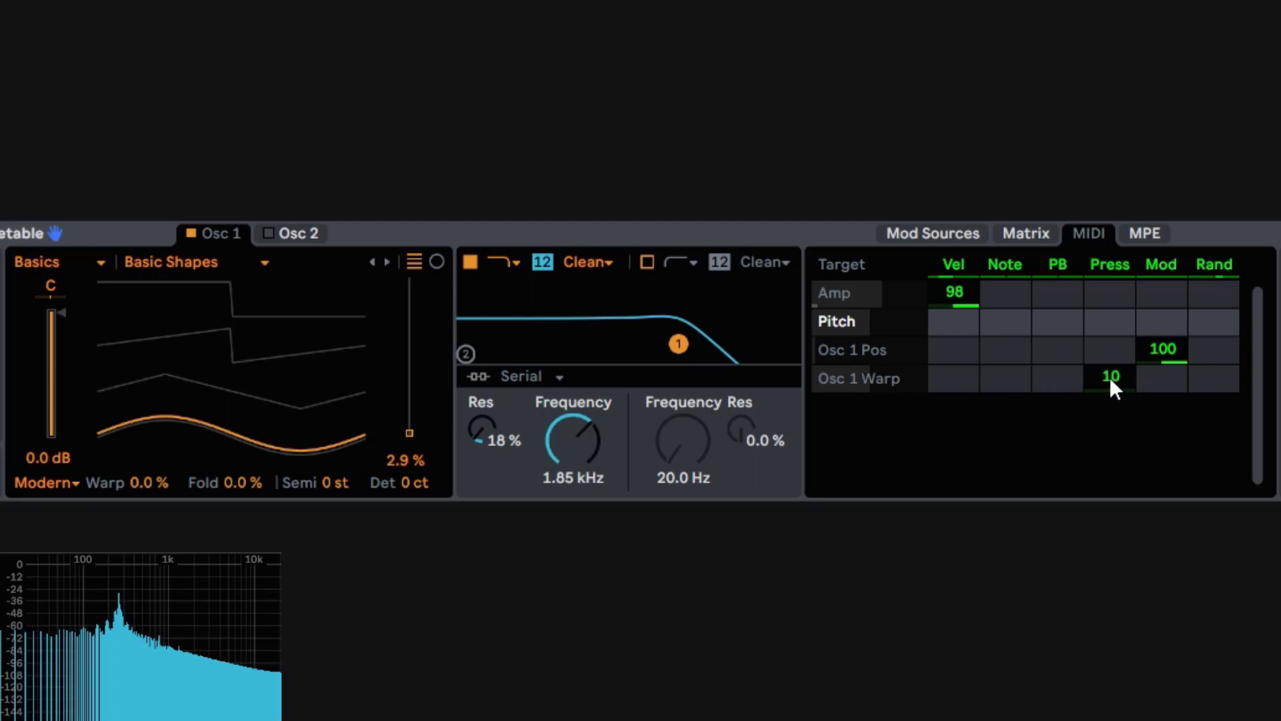
{"action": "left_click_drag", "start_coordinate": [1110, 378], "coordinate": [1110, 342]}
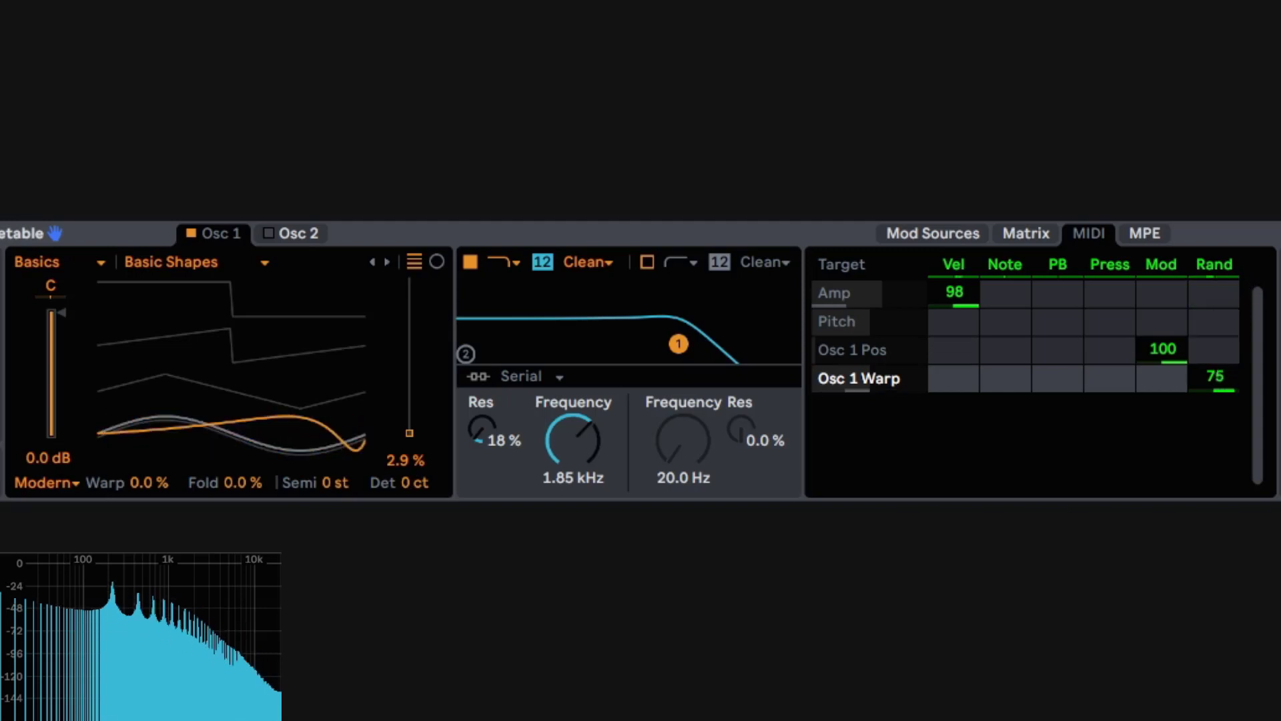
{"action": "left_click_drag", "start_coordinate": [1223, 375], "coordinate": [1226, 426]}
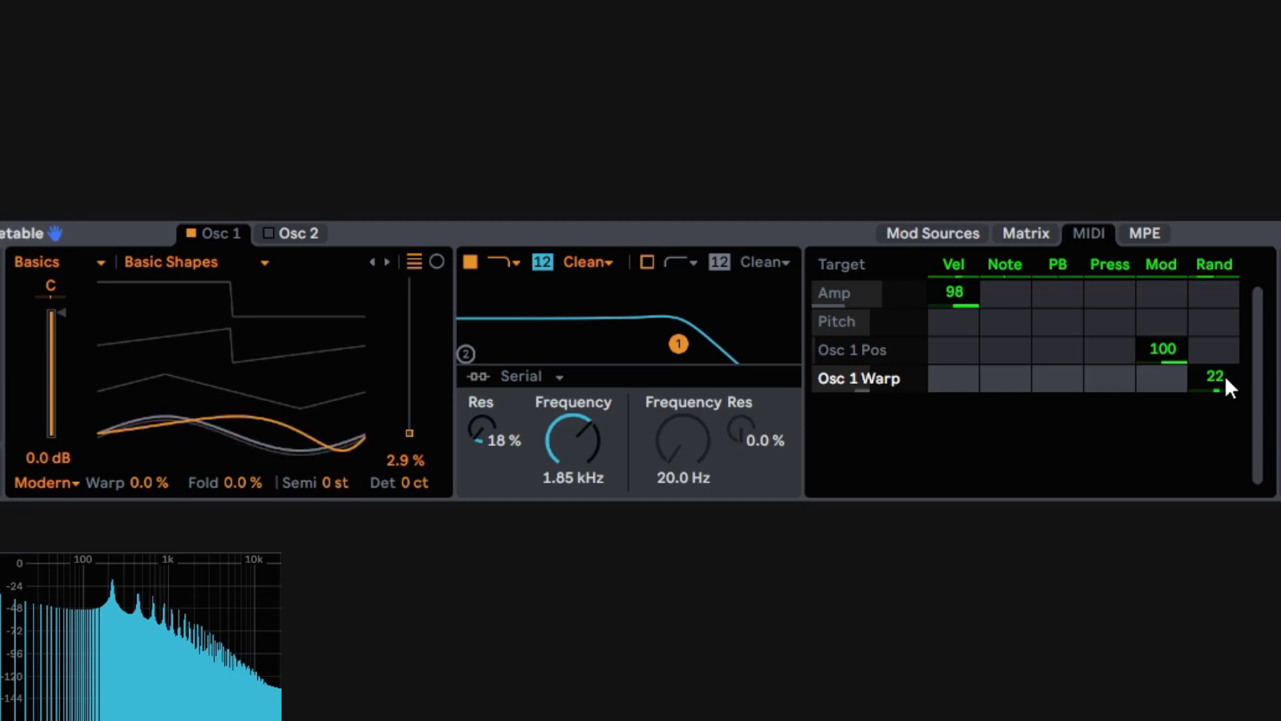
{"action": "left_click_drag", "start_coordinate": [1225, 375], "coordinate": [1225, 326]}
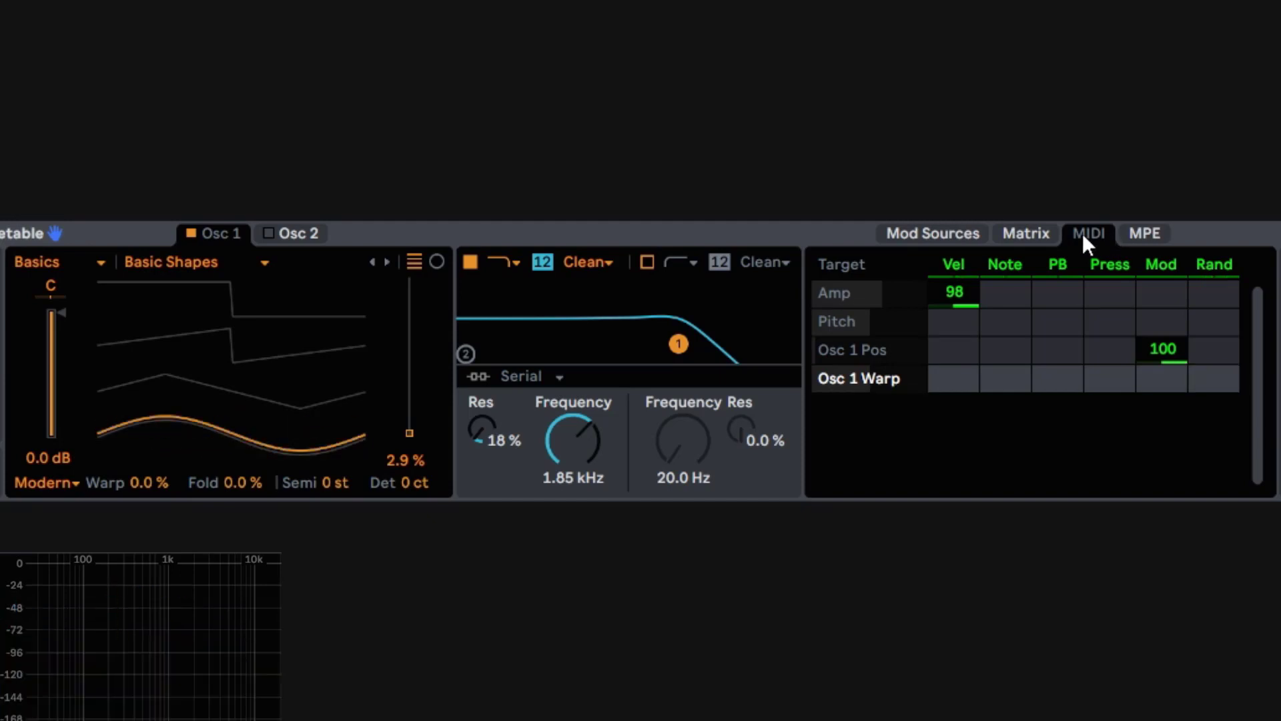
Step: Compare the Matrix assignments with the MIDI assignments, and look at the MPE assignments
{"action": "left_click", "coordinate": [1038, 236]}
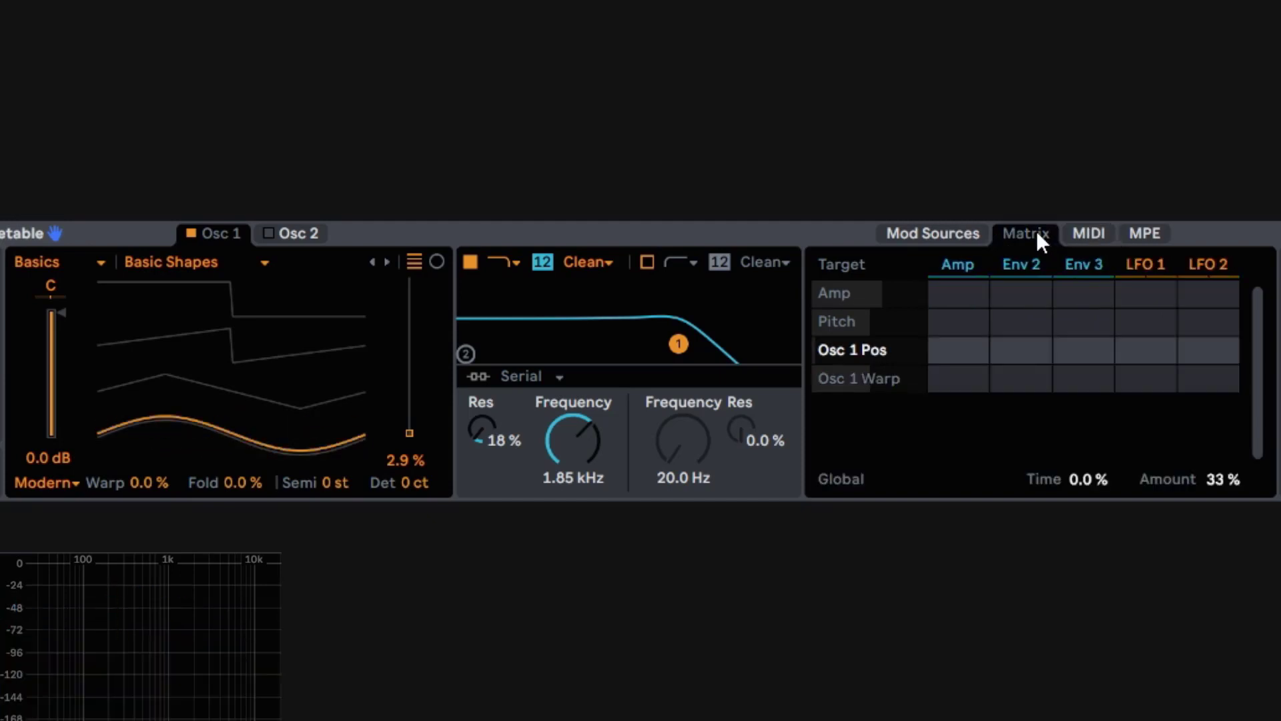
{"action": "left_click", "coordinate": [1088, 235]}
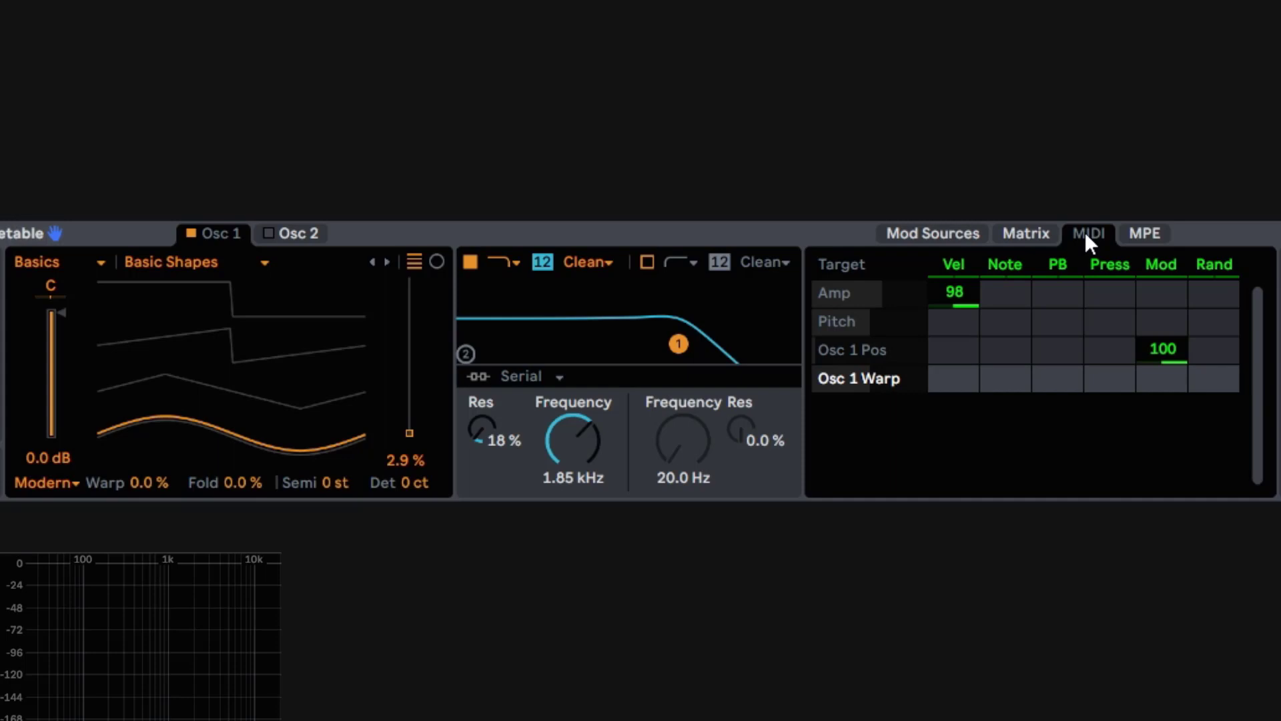
{"action": "left_click", "coordinate": [1129, 234]}
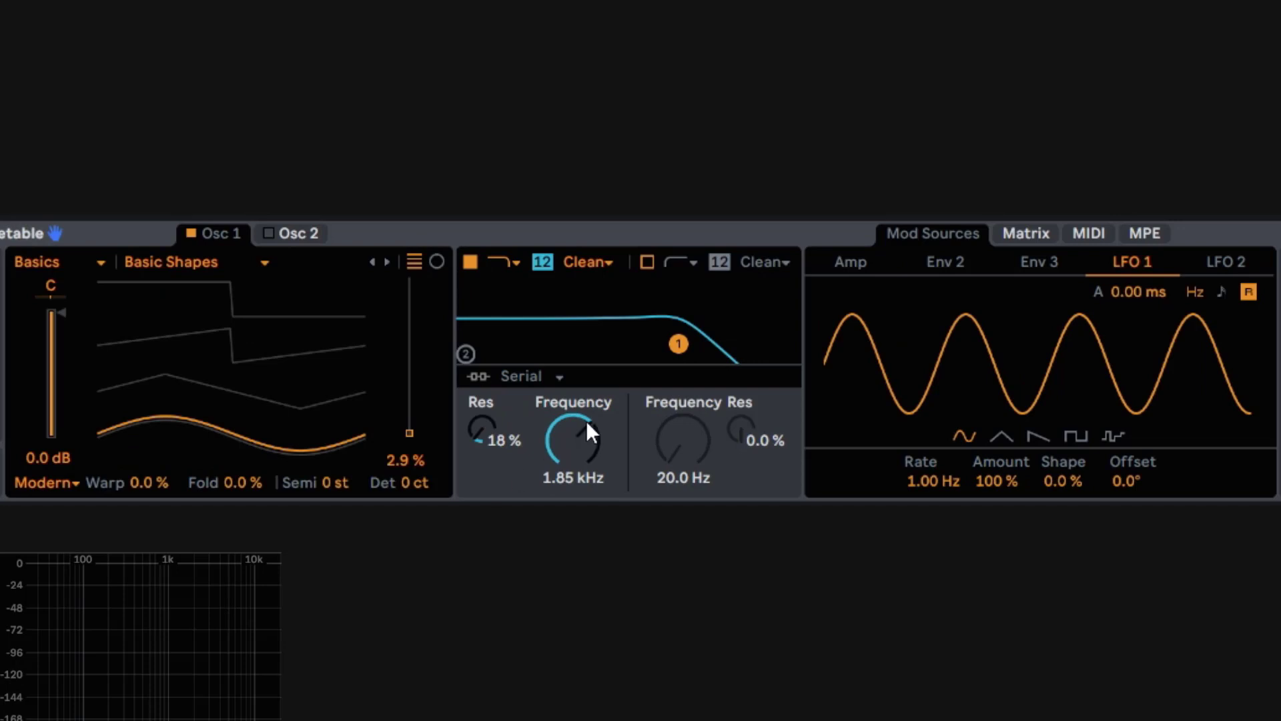
Step: Route LFO 1 to Filter 1 Freq at 100, with filter 1 at 514 Hz and 42 % resonance and Osc 1's position at 66 %
{"action": "left_click_drag", "start_coordinate": [587, 432], "coordinate": [587, 471]}
{"action": "left_click", "coordinate": [1025, 235]}
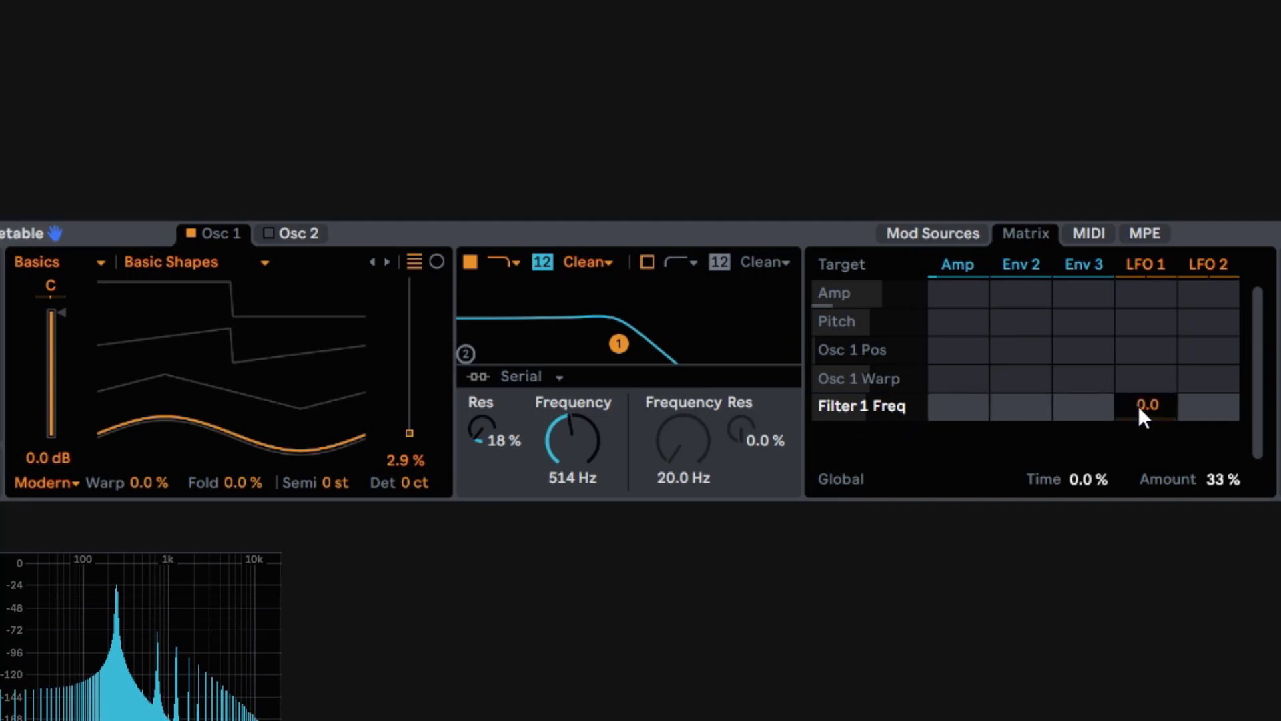
{"action": "left_click_drag", "start_coordinate": [1138, 406], "coordinate": [1138, 333]}
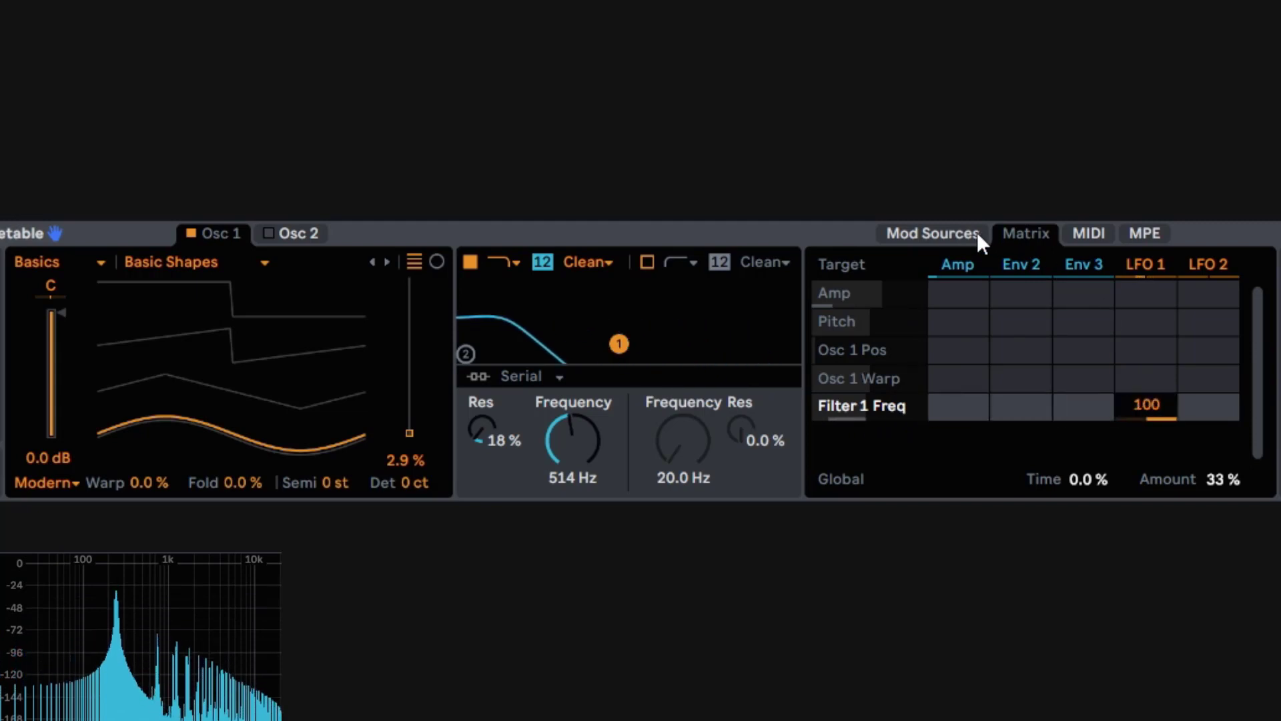
{"action": "left_click_drag", "start_coordinate": [298, 409], "coordinate": [239, 342]}
{"action": "left_click", "coordinate": [930, 235]}
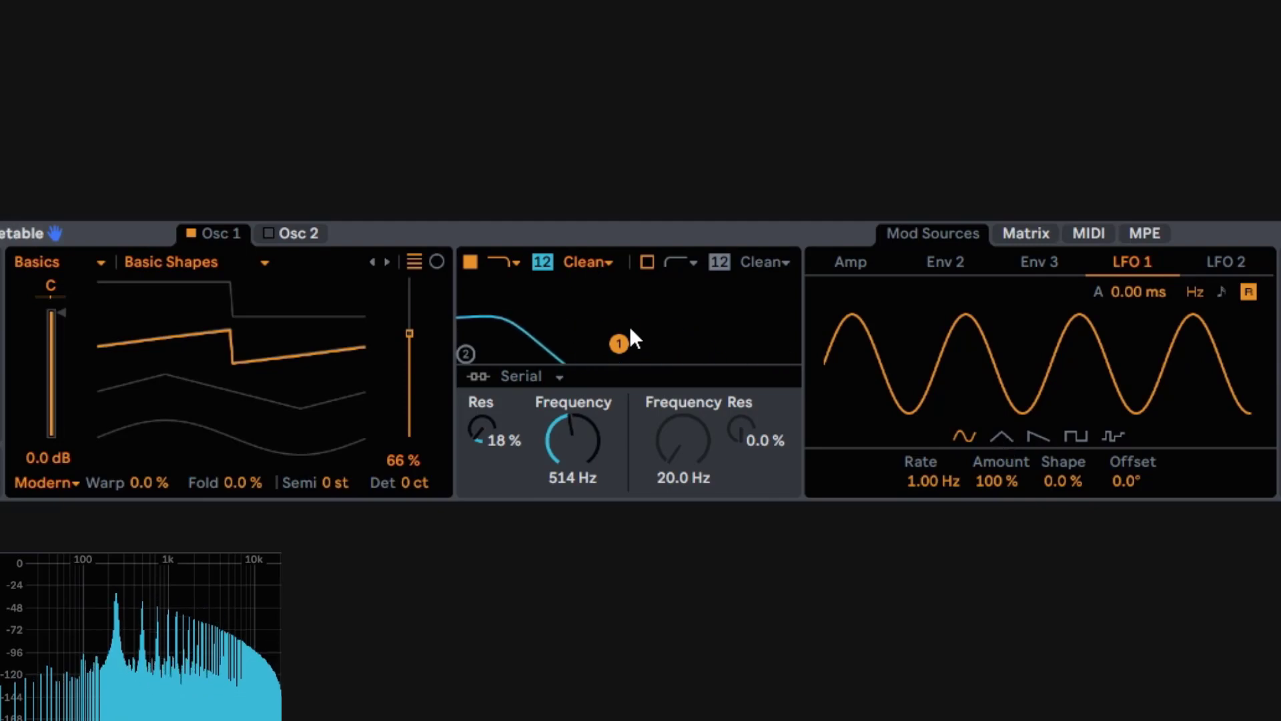
{"action": "left_click_drag", "start_coordinate": [475, 430], "coordinate": [516, 427]}
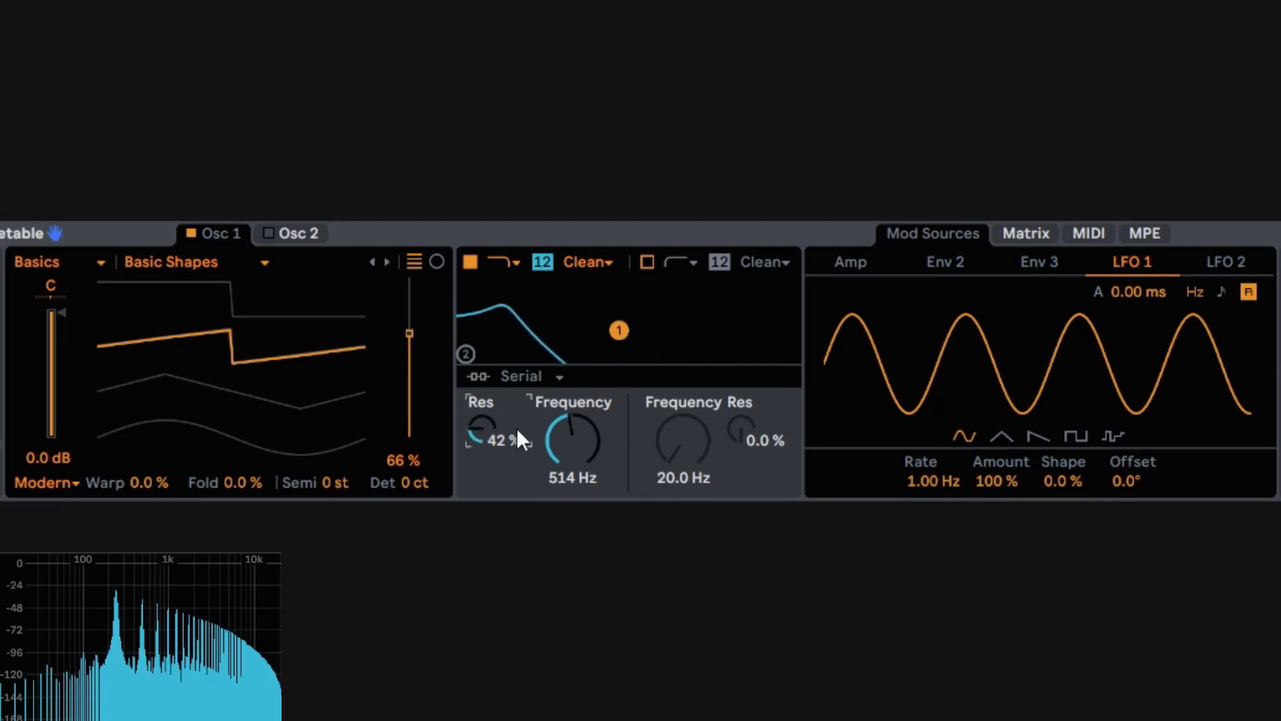
Step: Try the triangle, sawtooth, square and random waveforms on LFO 1, and return it to the sine
{"action": "left_click", "coordinate": [1001, 437]}
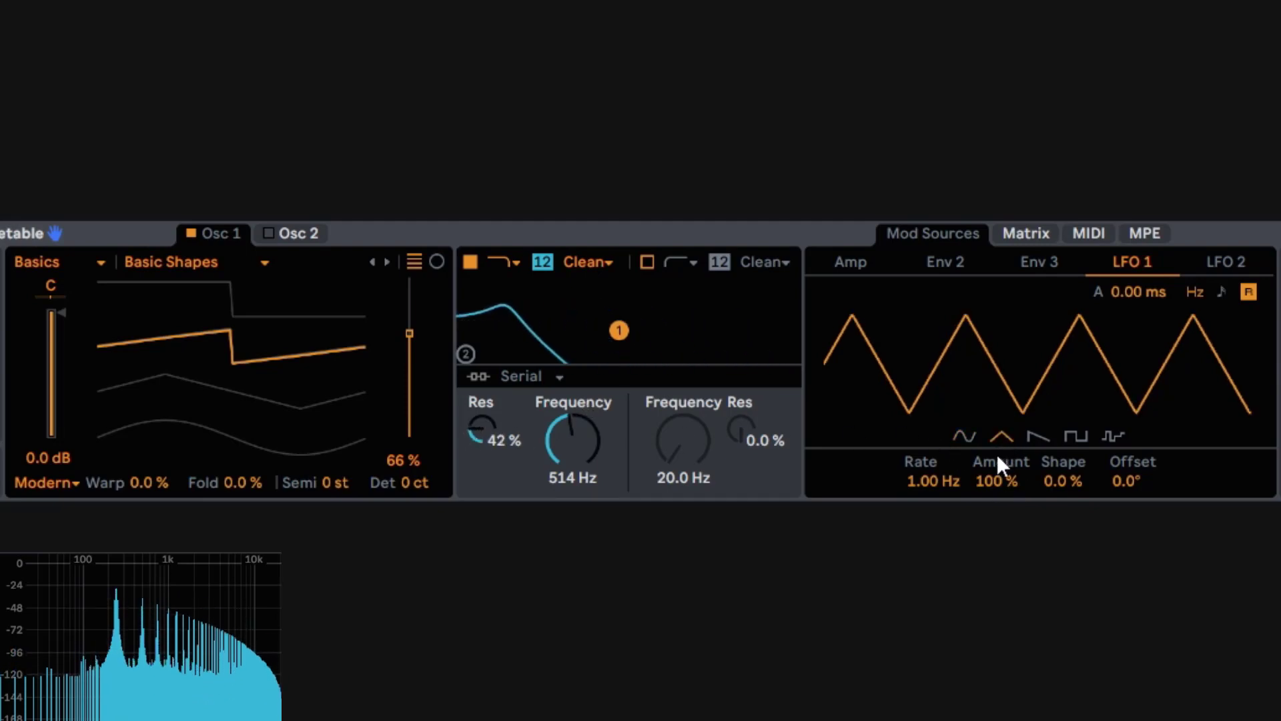
{"action": "left_click", "coordinate": [1036, 437]}
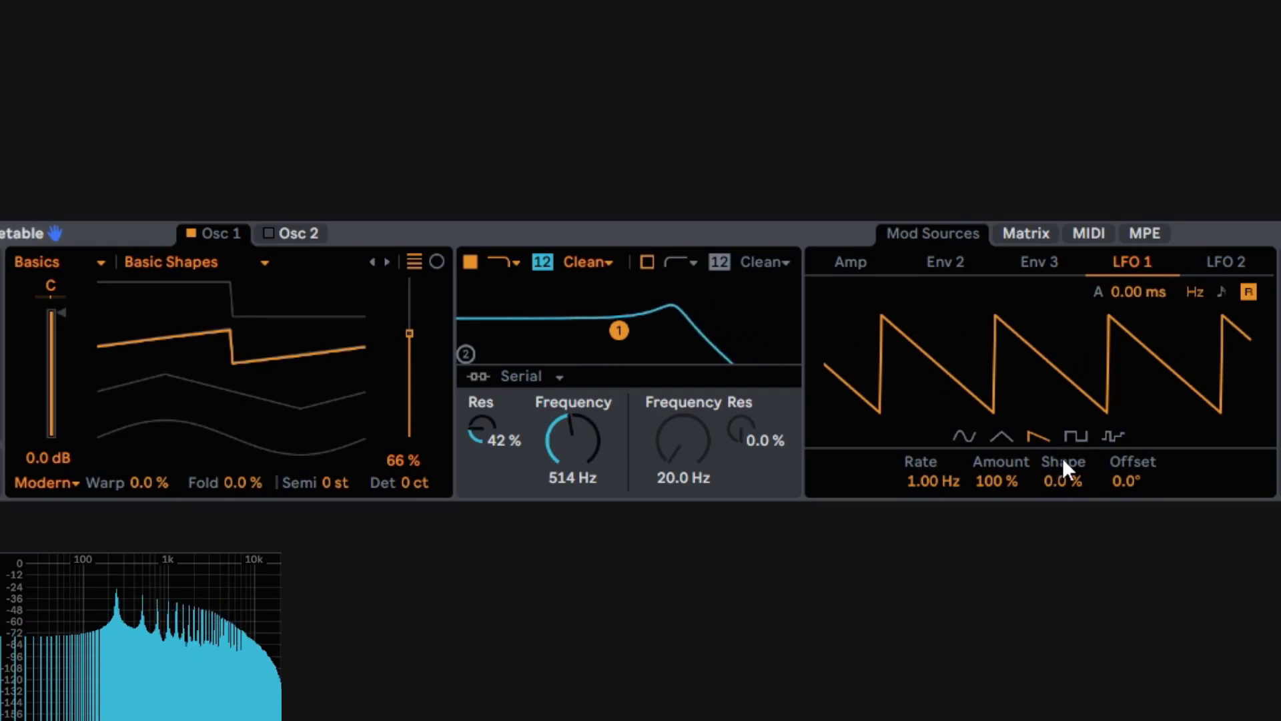
{"action": "left_click", "coordinate": [1074, 437]}
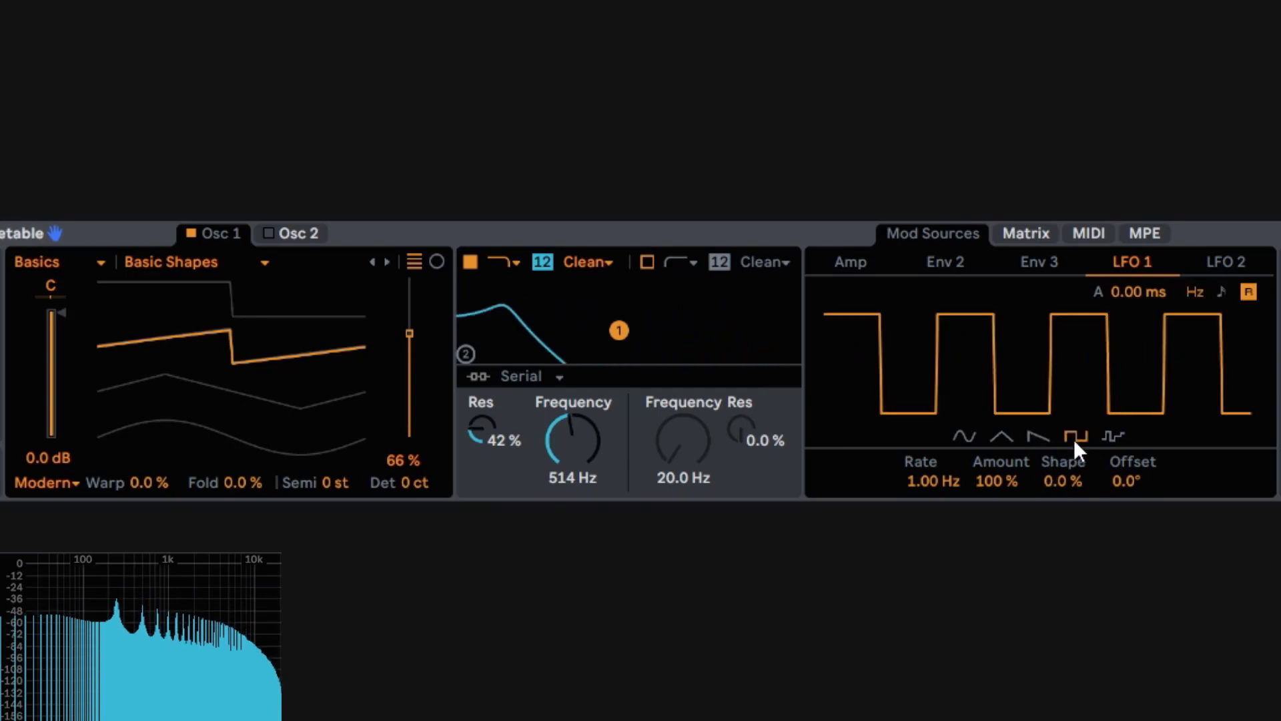
{"action": "left_click", "coordinate": [1118, 438]}
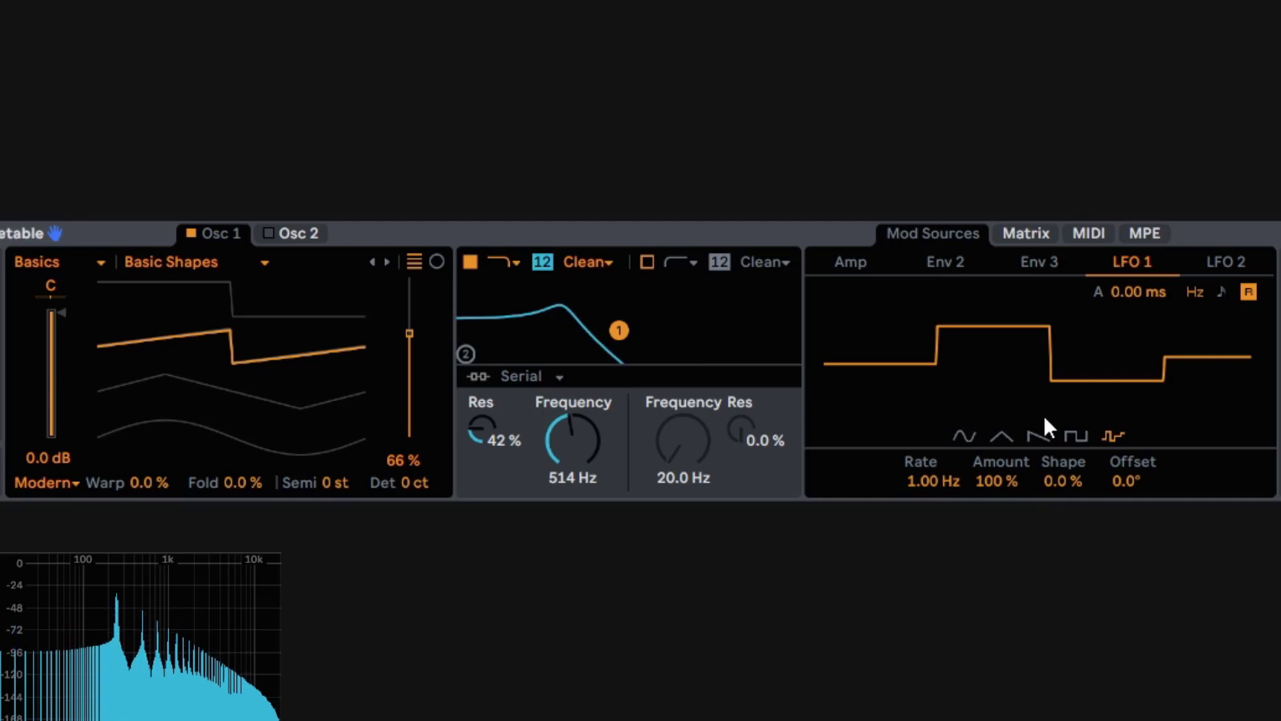
{"action": "left_click", "coordinate": [964, 434]}
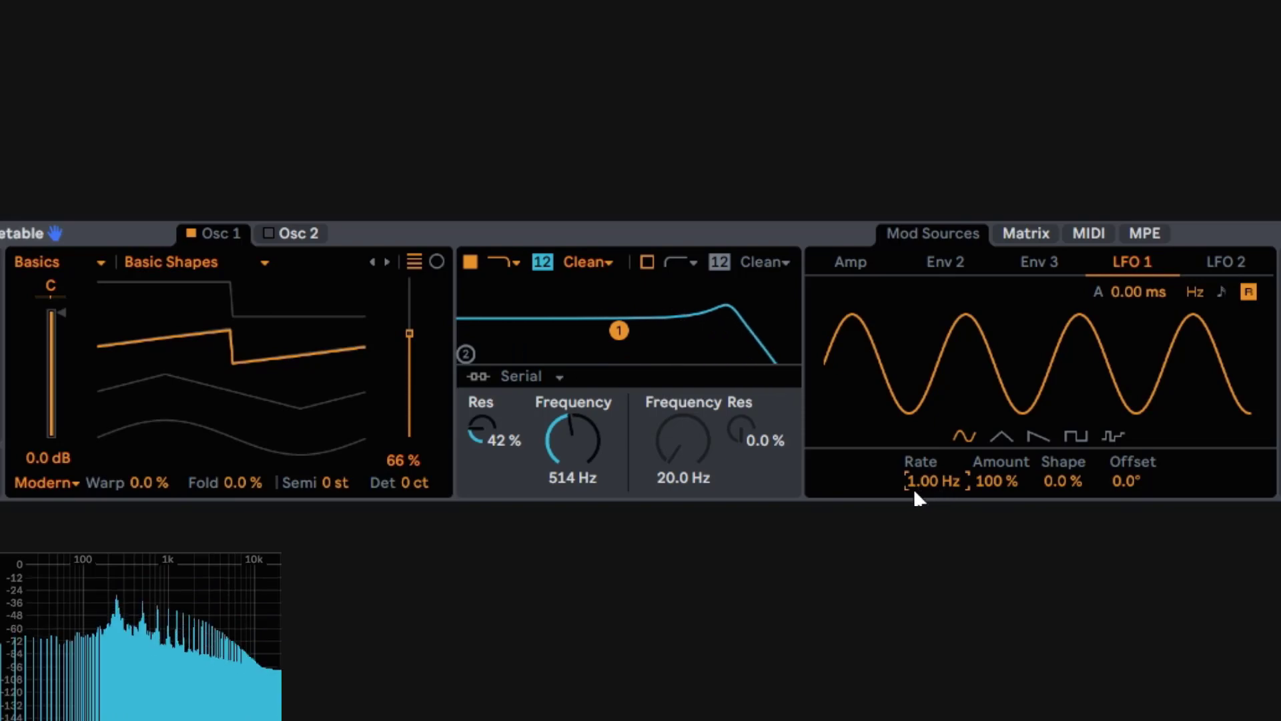
Step: Try LFO 1's rate at 0.02 Hz and tempo-synced at 1/8, and restore the free-running 1.00 Hz rate
{"action": "left_click_drag", "start_coordinate": [916, 486], "coordinate": [915, 390]}
{"action": "left_click_drag", "start_coordinate": [946, 500], "coordinate": [946, 611]}
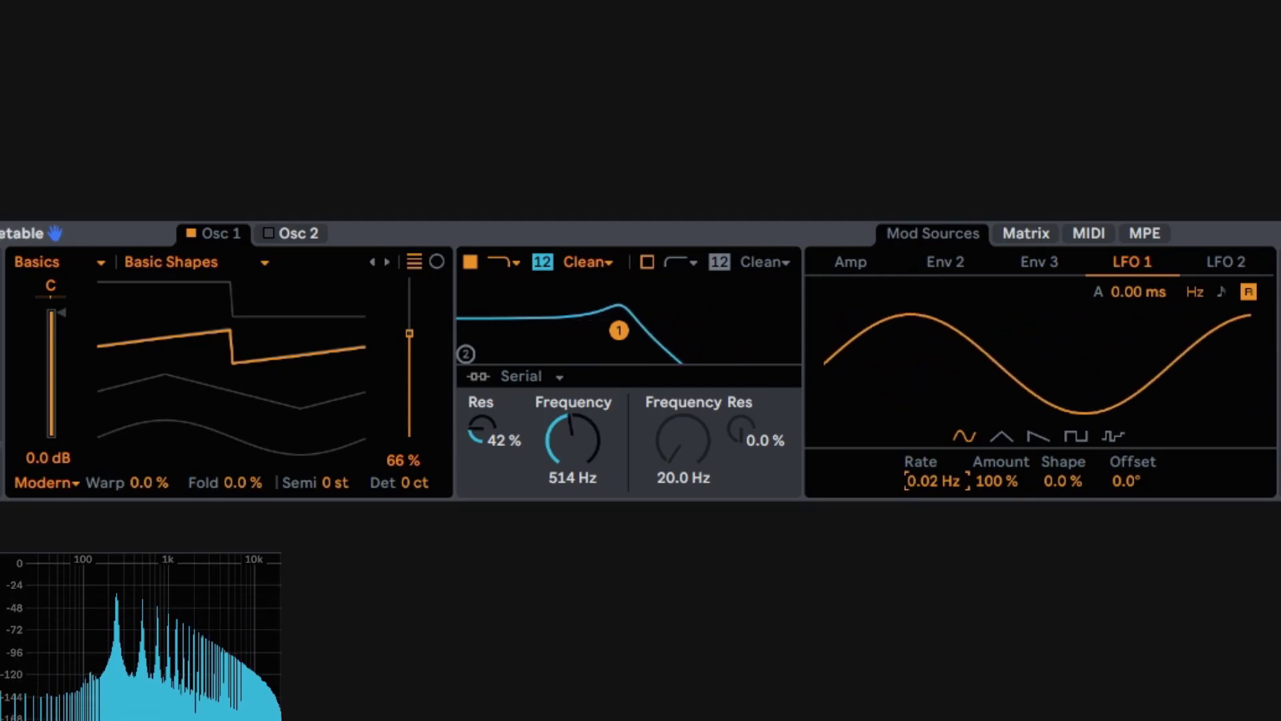
{"action": "double_click", "coordinate": [914, 477]}
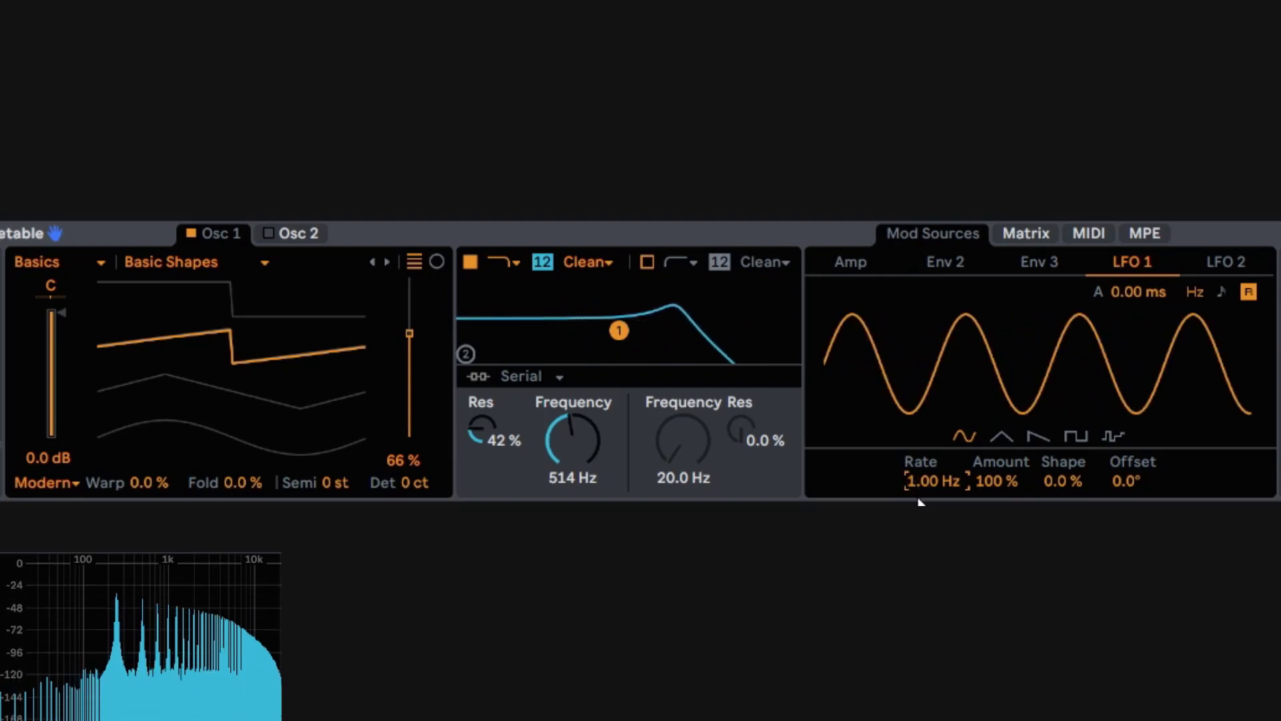
{"action": "left_click", "coordinate": [1220, 291]}
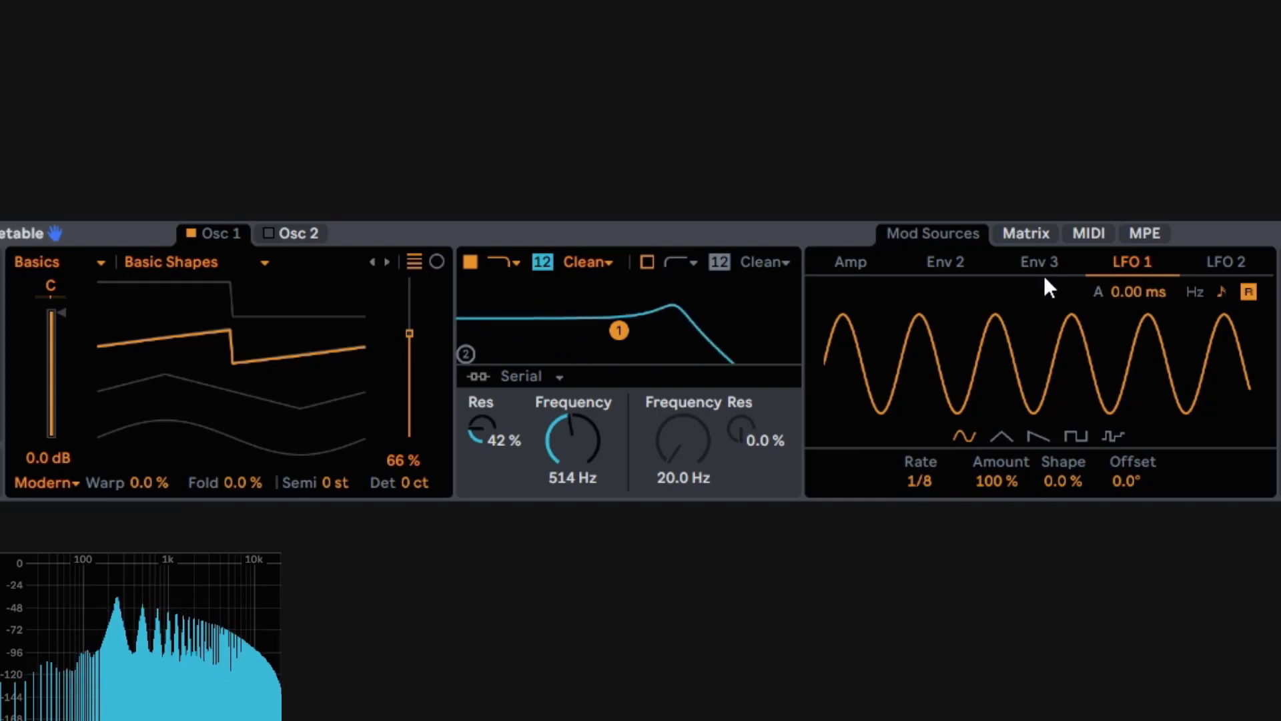
{"action": "left_click", "coordinate": [1194, 292]}
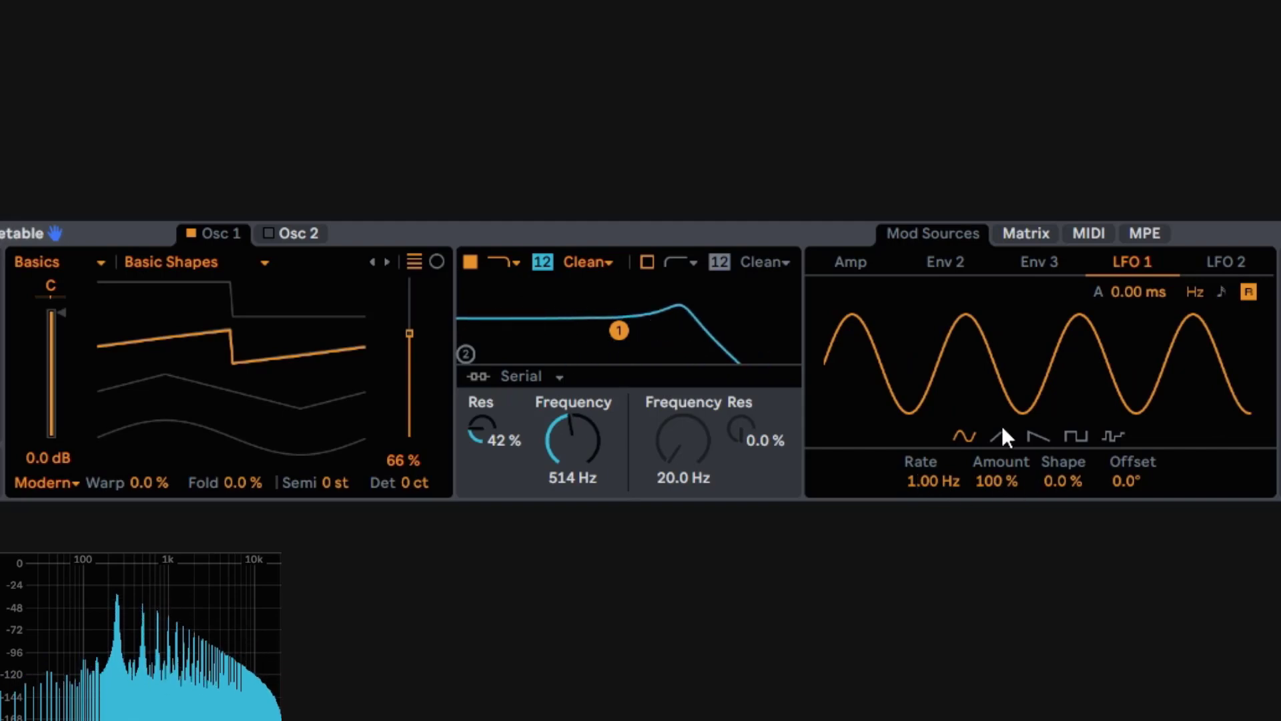
Step: Try LFO 1's Amount at 23 % and restore it to 100 %, checking the LFO 1 Rate and Amount targets in the modulation matrix
{"action": "left_click", "coordinate": [1037, 233]}
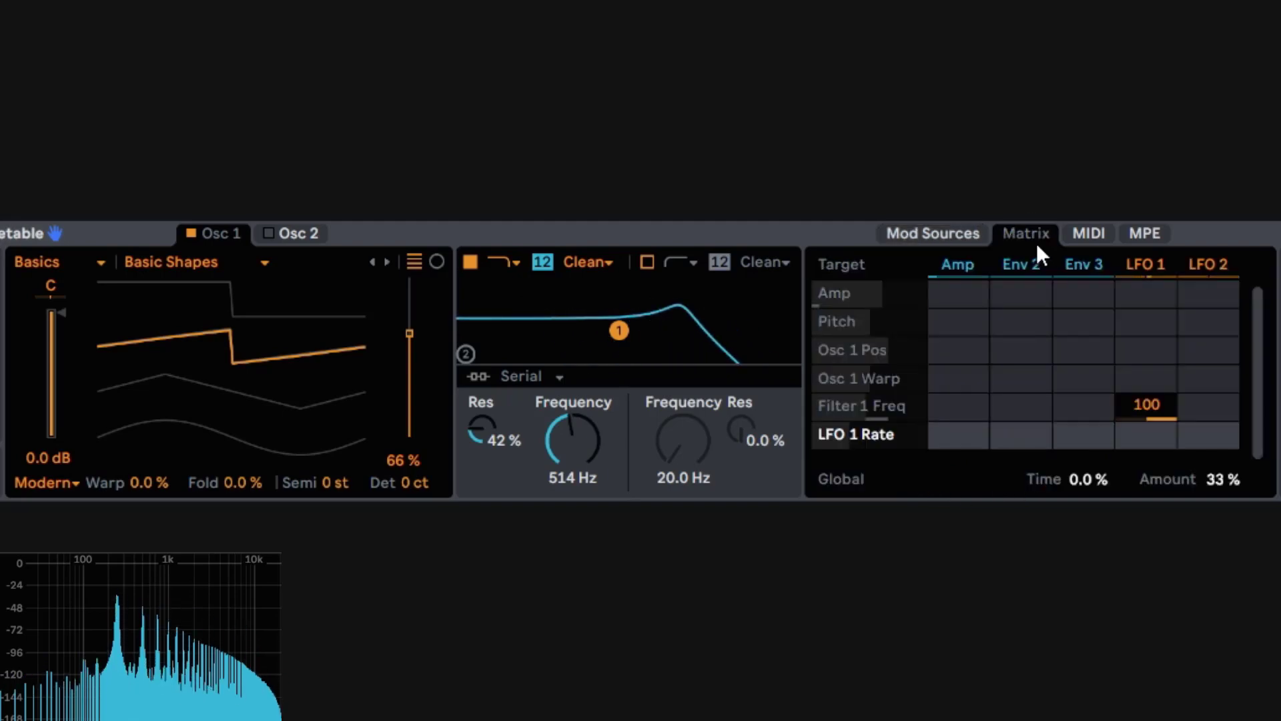
{"action": "left_click", "coordinate": [961, 232]}
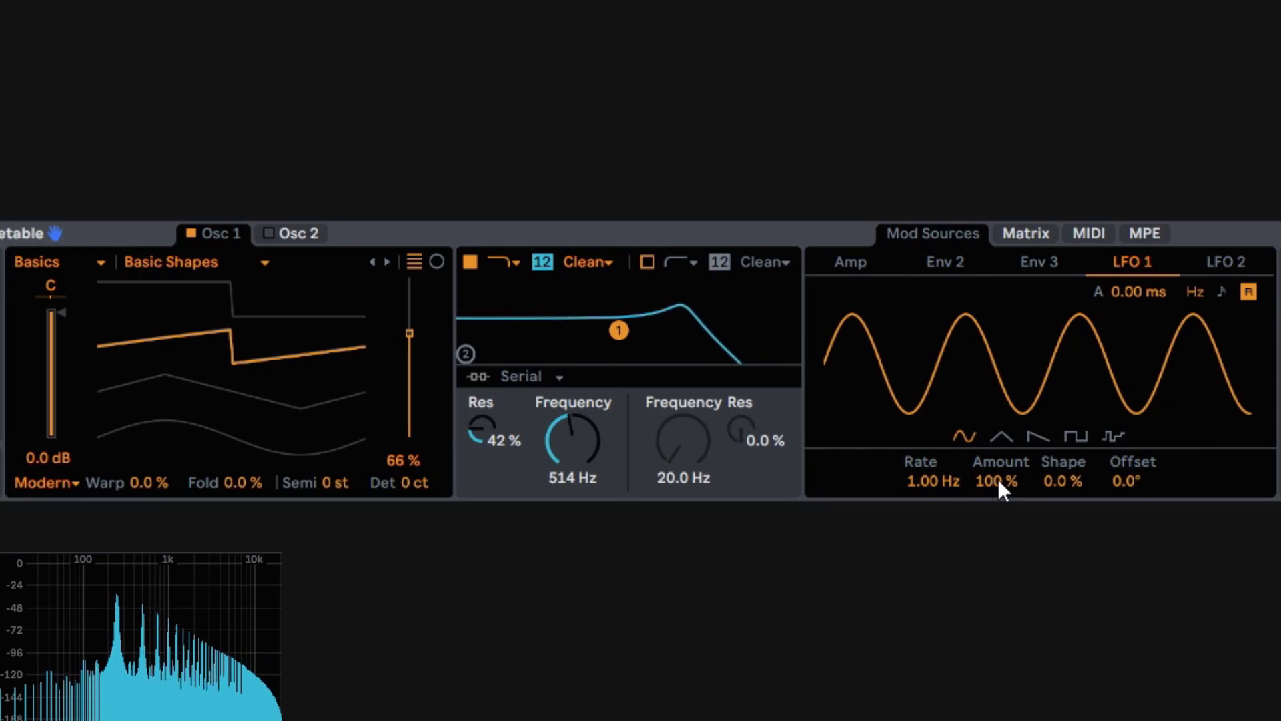
{"action": "left_click_drag", "start_coordinate": [998, 479], "coordinate": [999, 530]}
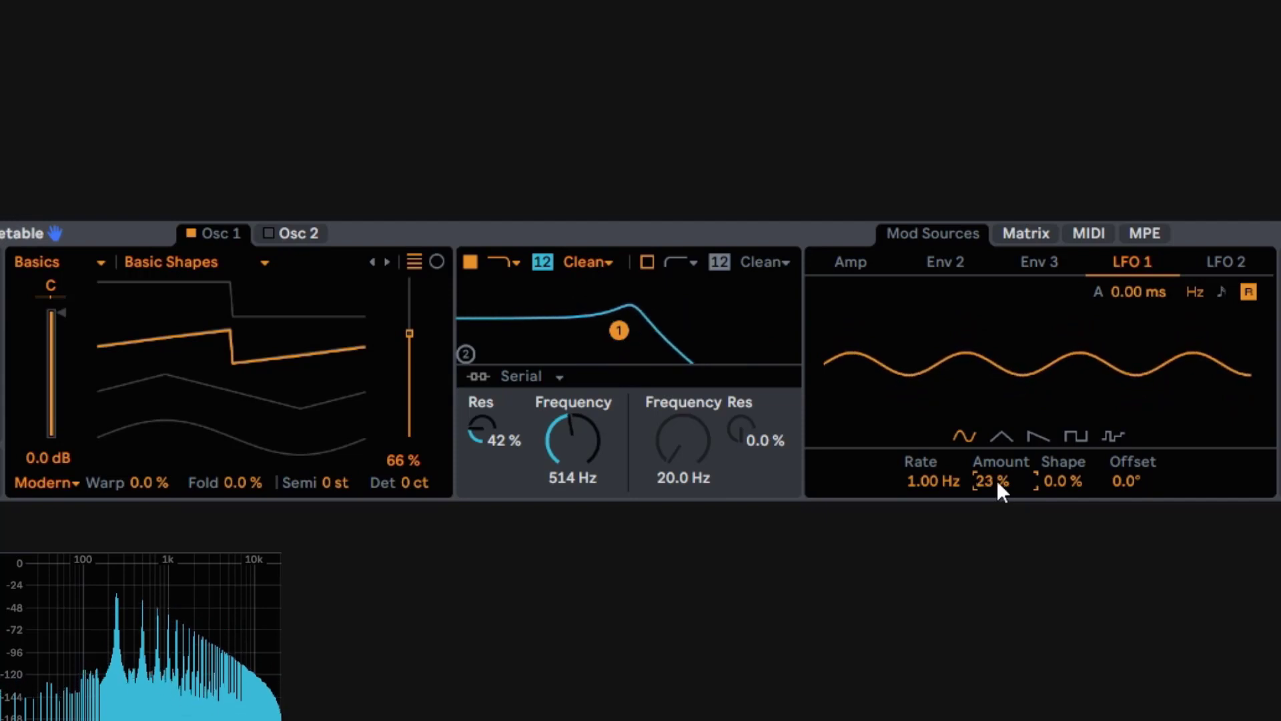
{"action": "left_click", "coordinate": [1016, 240]}
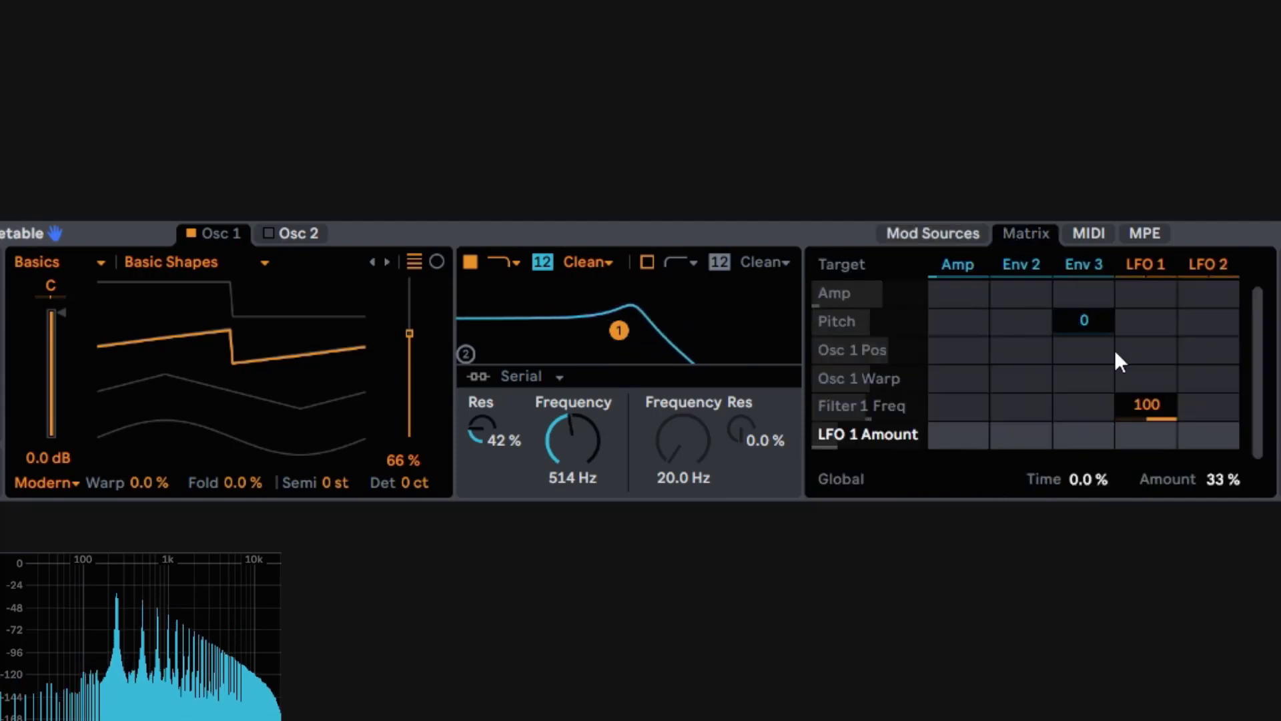
{"action": "left_click", "coordinate": [965, 236]}
{"action": "left_click_drag", "start_coordinate": [996, 479], "coordinate": [997, 466]}
{"action": "left_click", "coordinate": [1016, 239]}
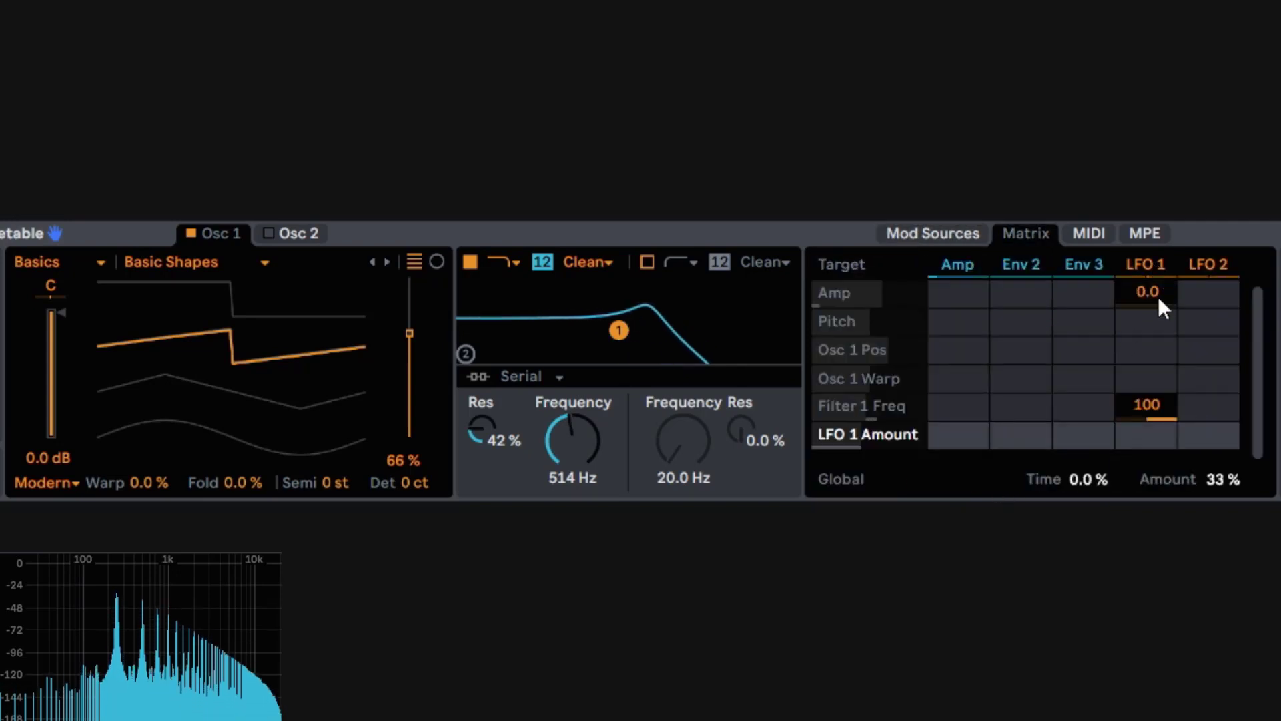
{"action": "left_click", "coordinate": [960, 238]}
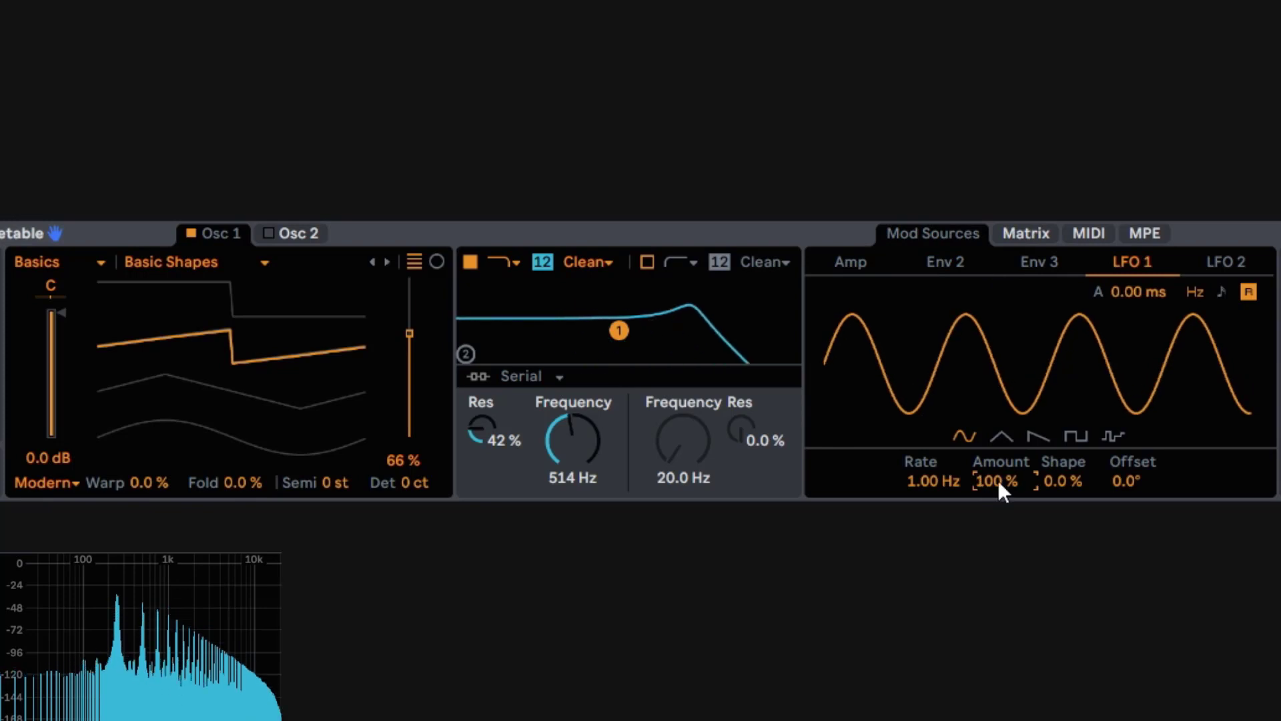
Step: Try LFO 1's modulation of Filter 1 Freq at 64 in the matrix, and restore it to 100
{"action": "left_click", "coordinate": [1022, 234]}
{"action": "left_click_drag", "start_coordinate": [1151, 417], "coordinate": [1151, 438]}
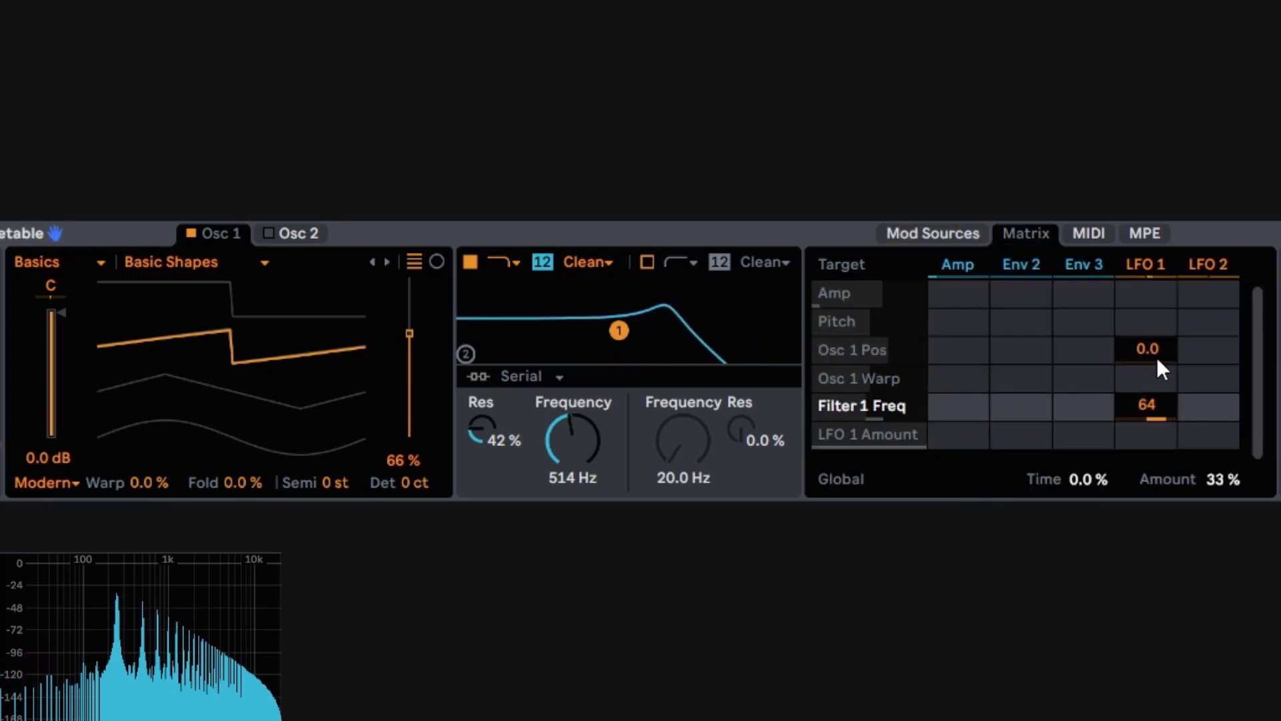
{"action": "left_click_drag", "start_coordinate": [1143, 404], "coordinate": [1143, 373]}
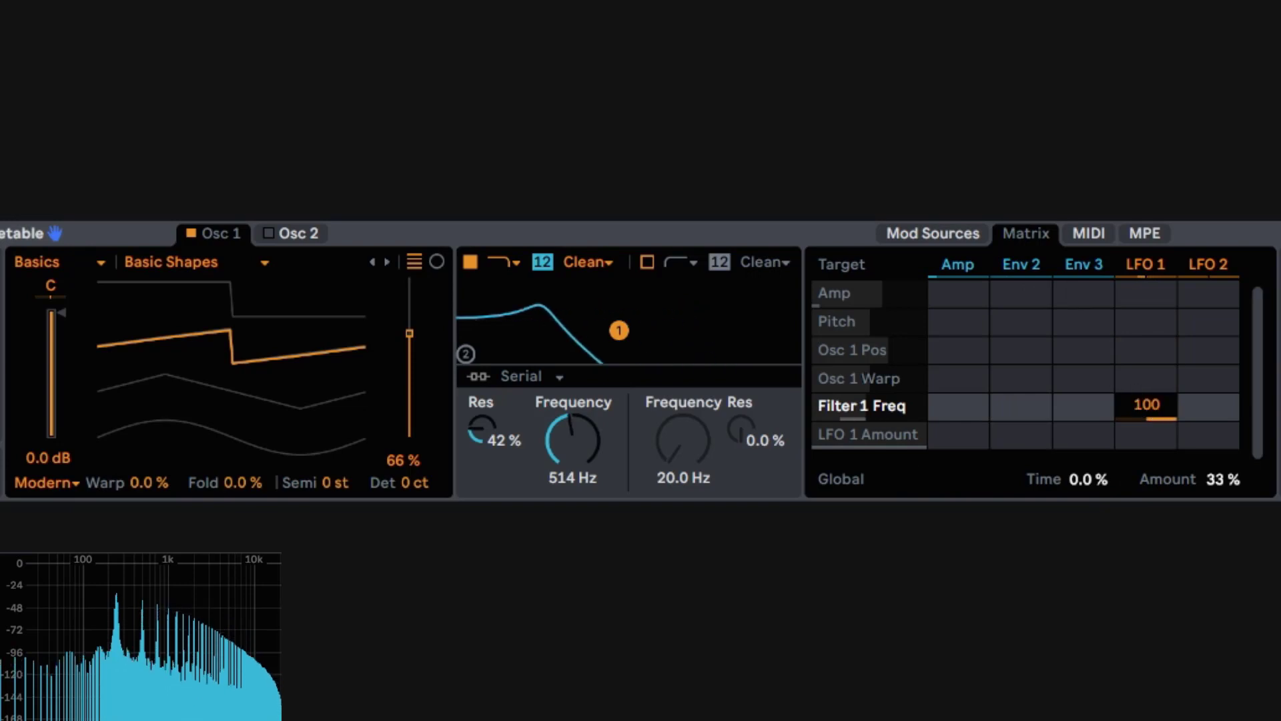
{"action": "left_click", "coordinate": [981, 235]}
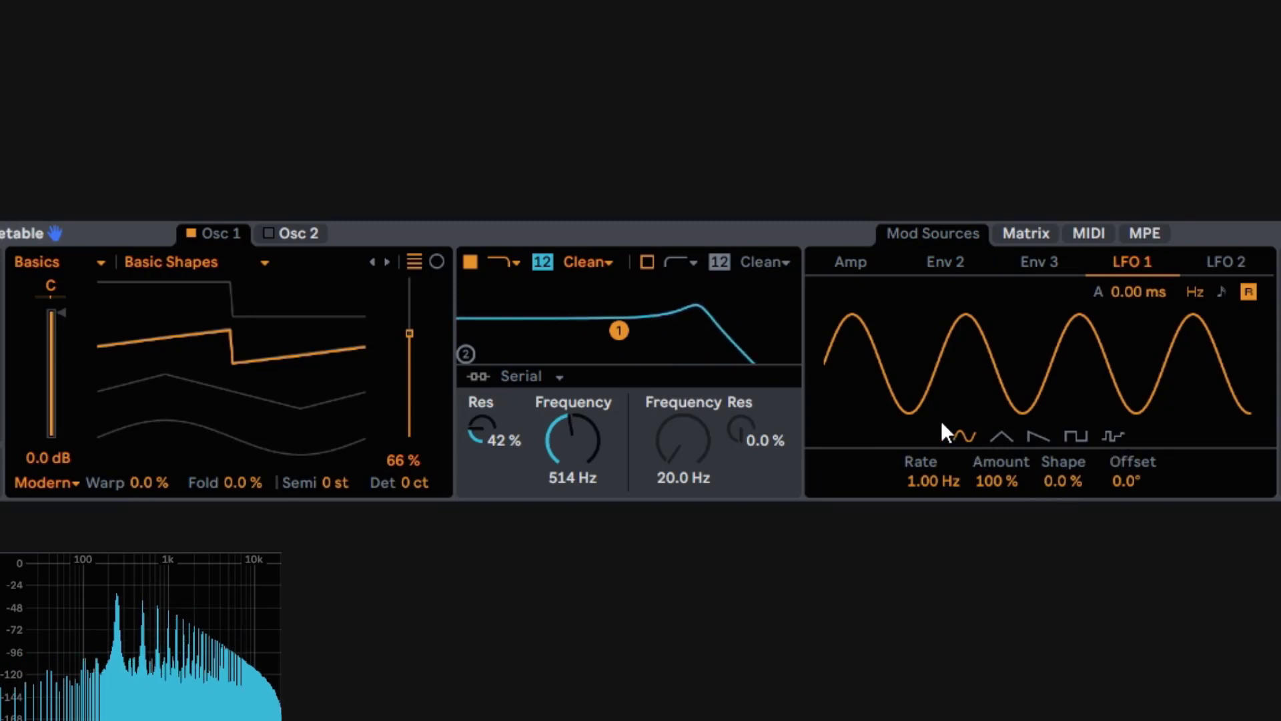
Step: Set the Shape of LFO 1's sine wave to -100 % and raise filter 1's frequency to 941 Hz
{"action": "left_click_drag", "start_coordinate": [1065, 480], "coordinate": [1059, 584]}
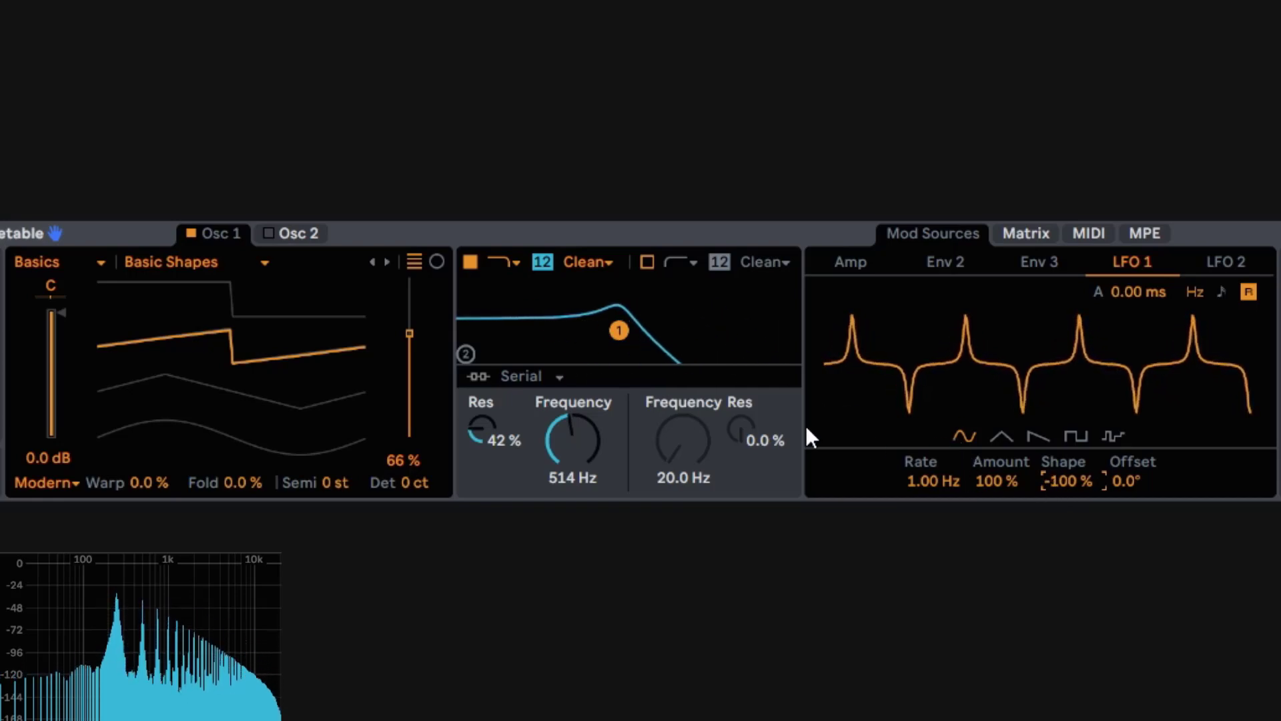
{"action": "left_click_drag", "start_coordinate": [561, 430], "coordinate": [560, 396]}
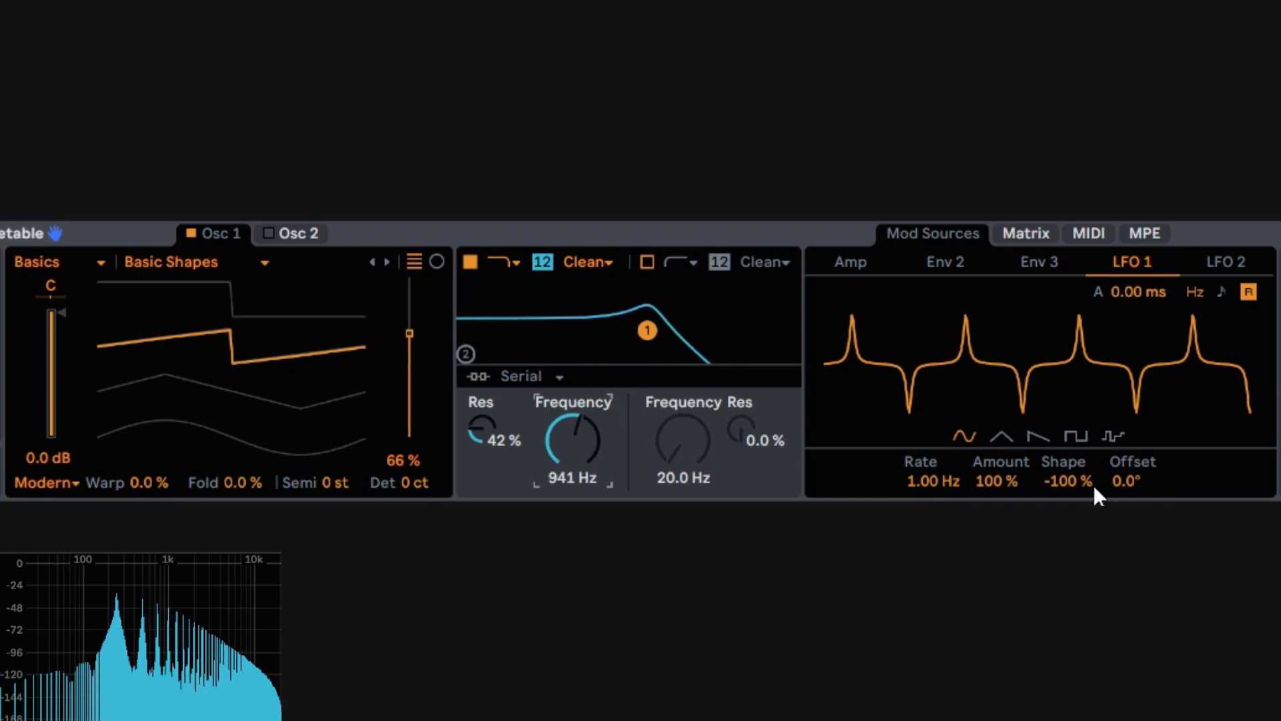
{"action": "left_click_drag", "start_coordinate": [1070, 484], "coordinate": [1071, 481]}
{"action": "left_click_drag", "start_coordinate": [1063, 480], "coordinate": [1070, 512]}
Step: Try LFO 1's triangle with Shape at -100 % and 98 %, and its sawtooth at -72 % and -47 %
{"action": "left_click", "coordinate": [1003, 437]}
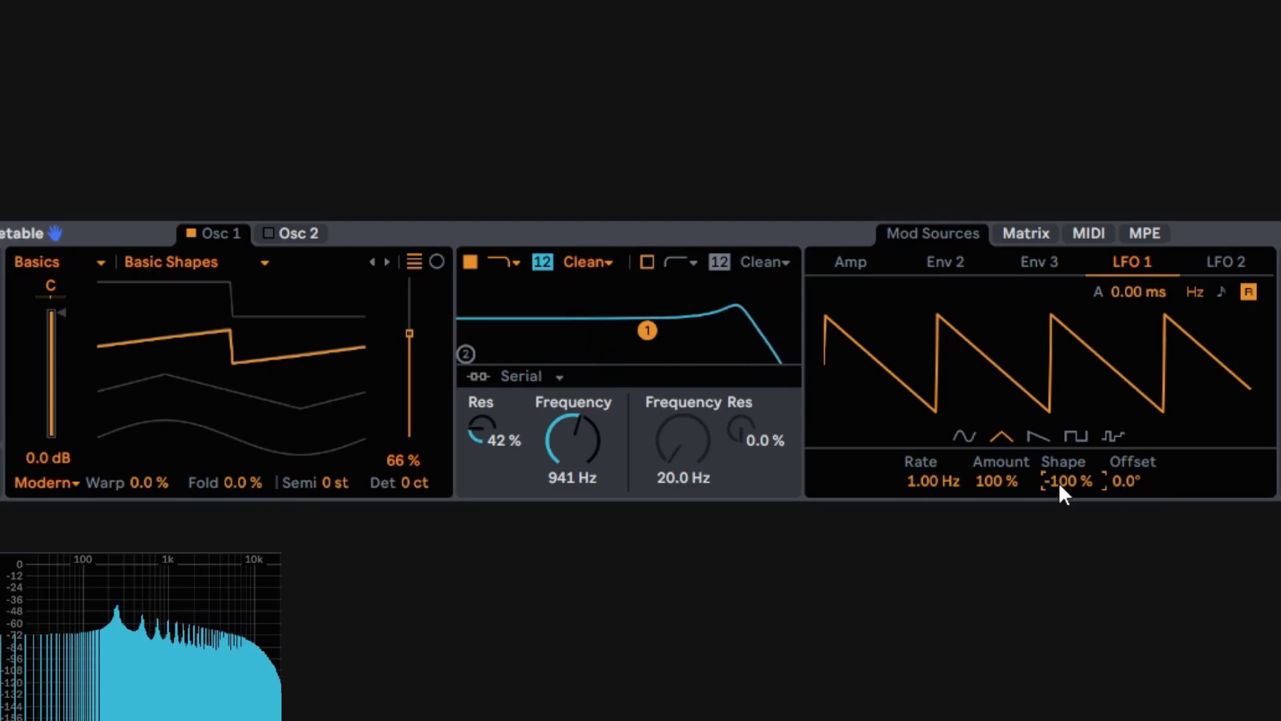
{"action": "left_click_drag", "start_coordinate": [1041, 479], "coordinate": [1041, 347]}
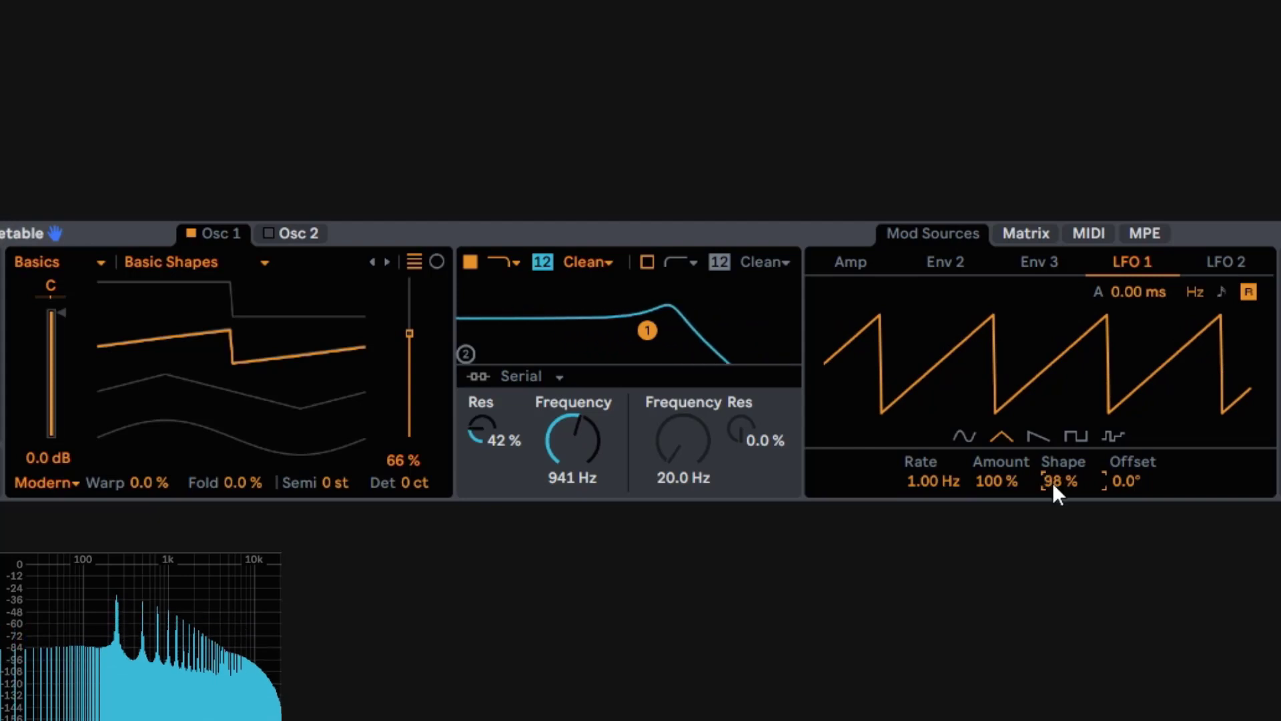
{"action": "left_click_drag", "start_coordinate": [1062, 482], "coordinate": [1065, 565]}
{"action": "left_click", "coordinate": [1035, 438]}
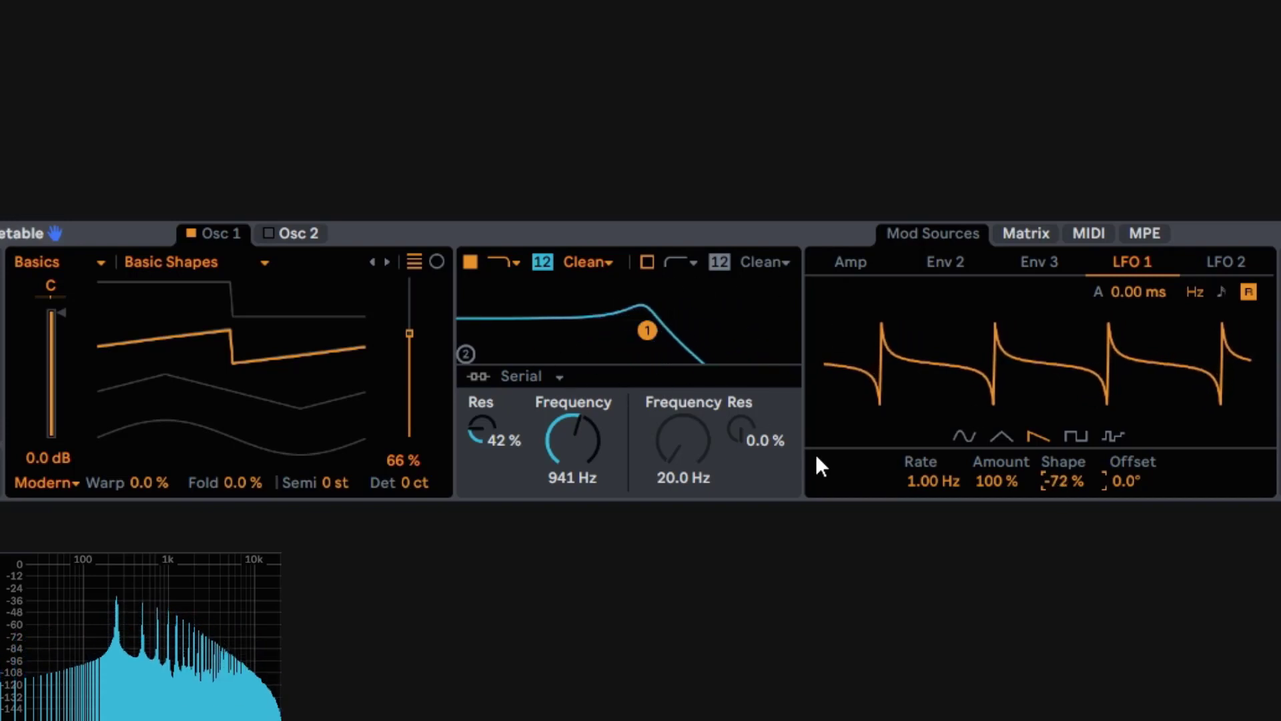
{"action": "mouse_move", "coordinate": [1063, 479]}
{"action": "left_mouse_down"}
{"action": "mouse_move", "coordinate": [1063, 490]}
{"action": "mouse_move", "coordinate": [1063, 478]}
{"action": "left_mouse_up"}
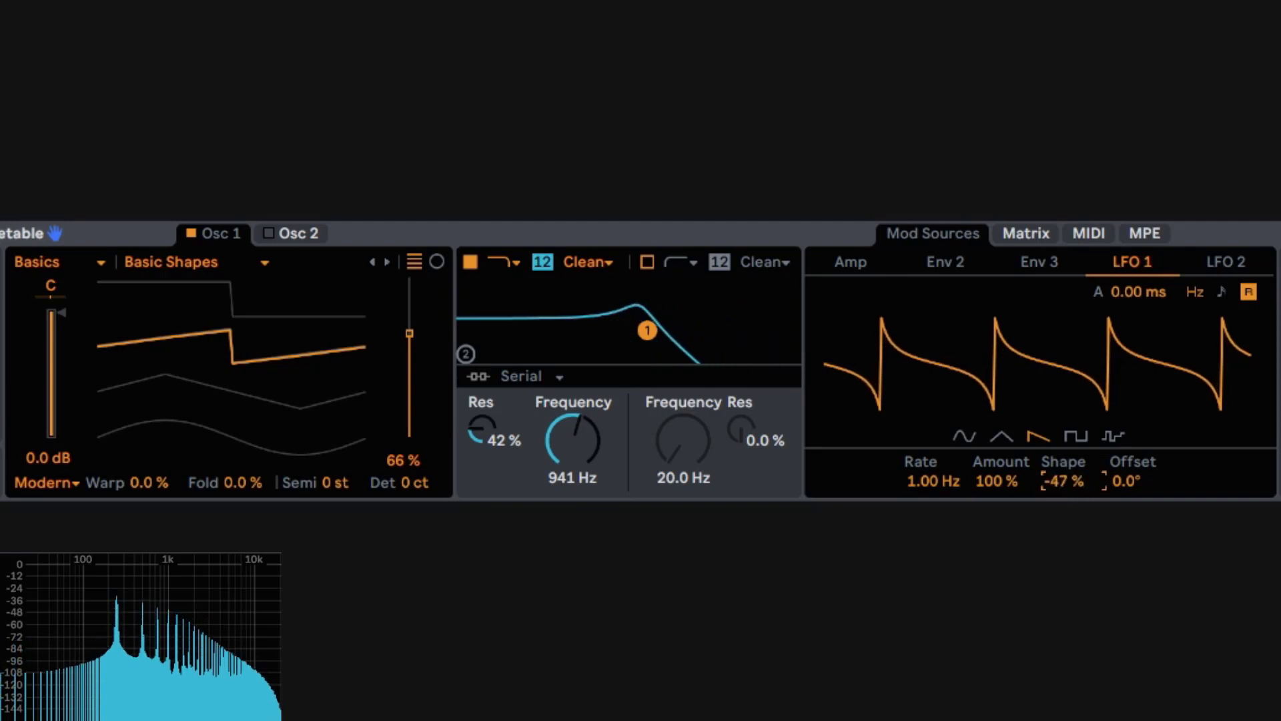
Step: Reset LFO 1 to a sine with 0.0 % Shape, and check the LFO 1 Shaping target in the modulation matrix
{"action": "double_click", "coordinate": [1064, 479]}
{"action": "left_click", "coordinate": [964, 438]}
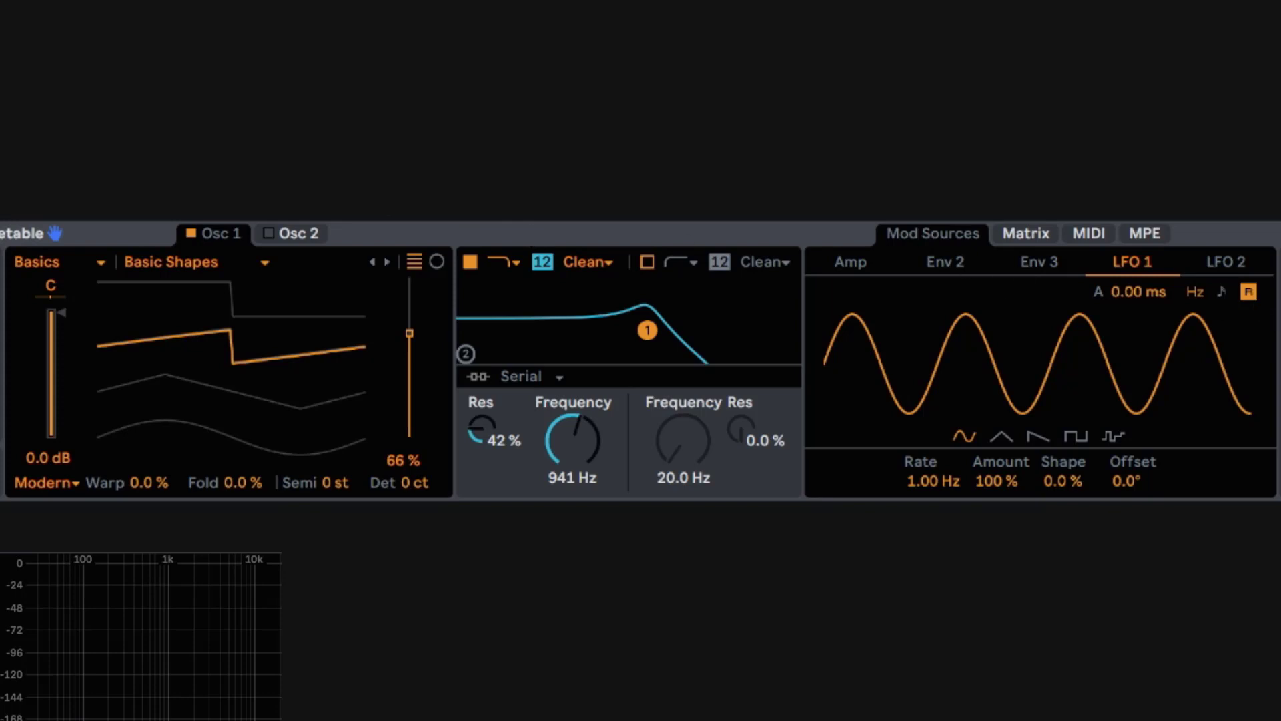
{"action": "left_click", "coordinate": [1024, 234]}
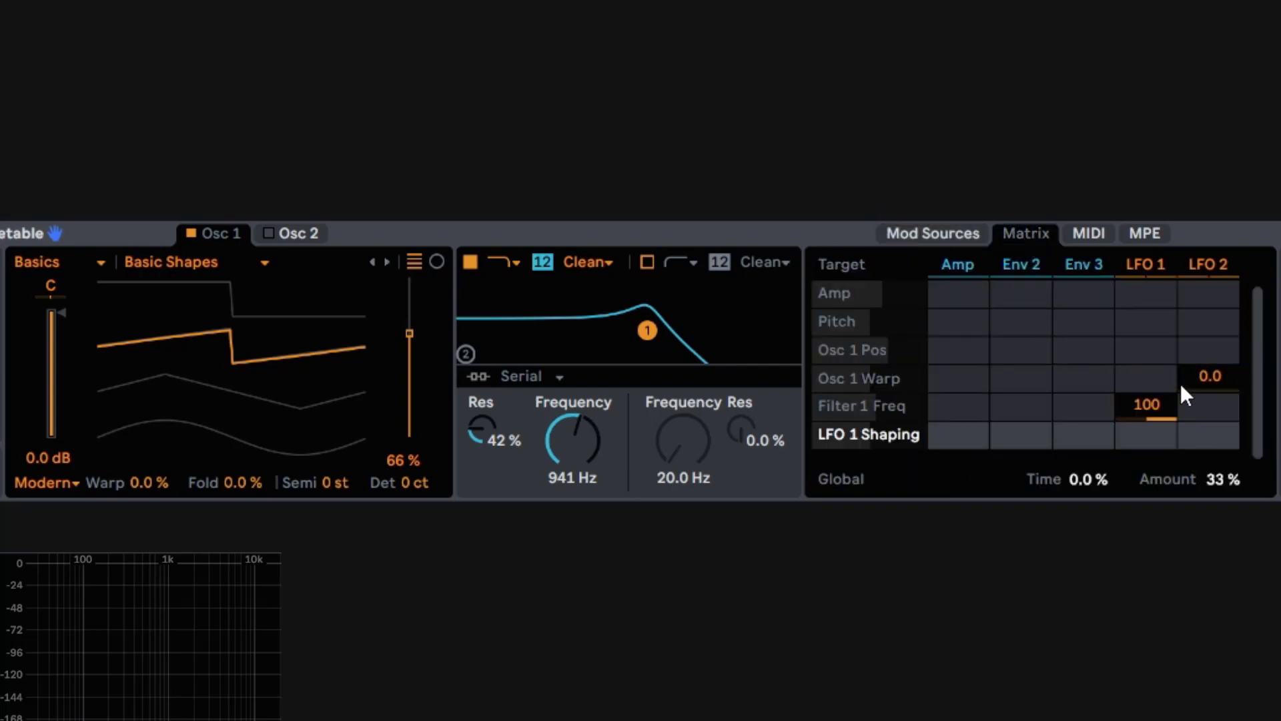
{"action": "left_click", "coordinate": [946, 235]}
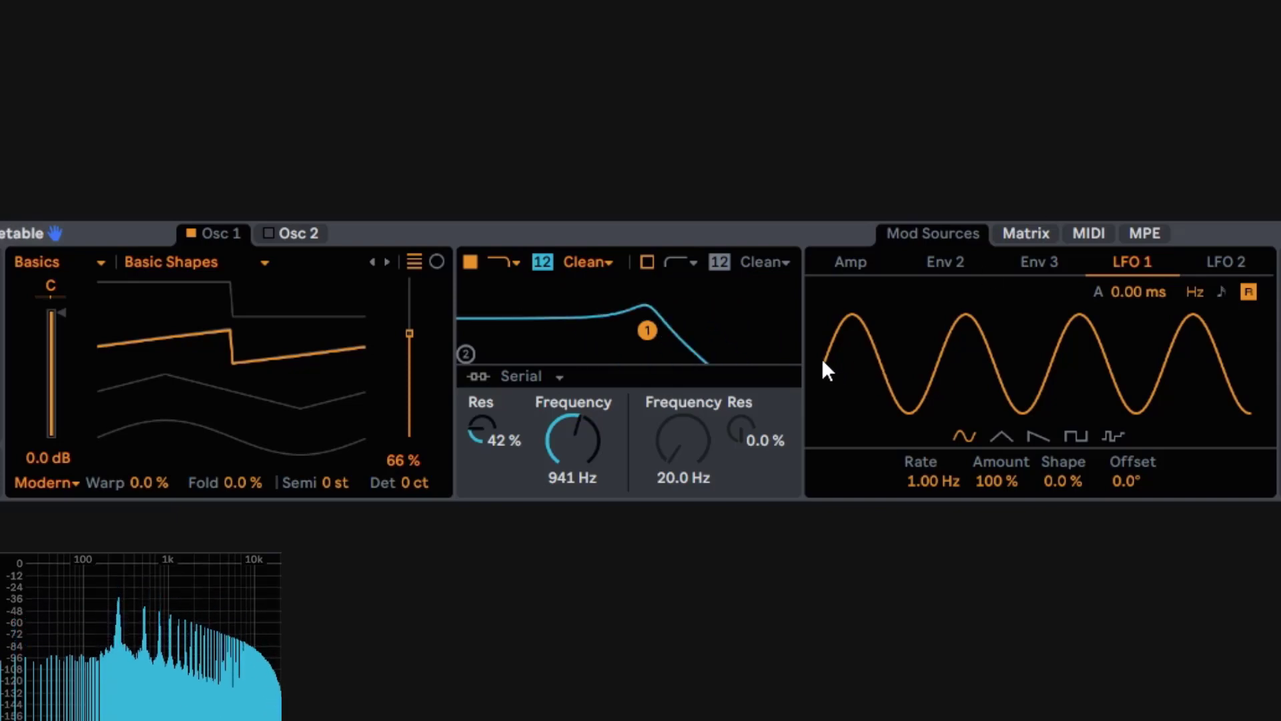
Step: Switch LFO 1 to the square wave, route it to Pitch at 48 instead of Filter 1 Freq, and open filter 1 to 20.5 kHz
{"action": "left_click", "coordinate": [1071, 435]}
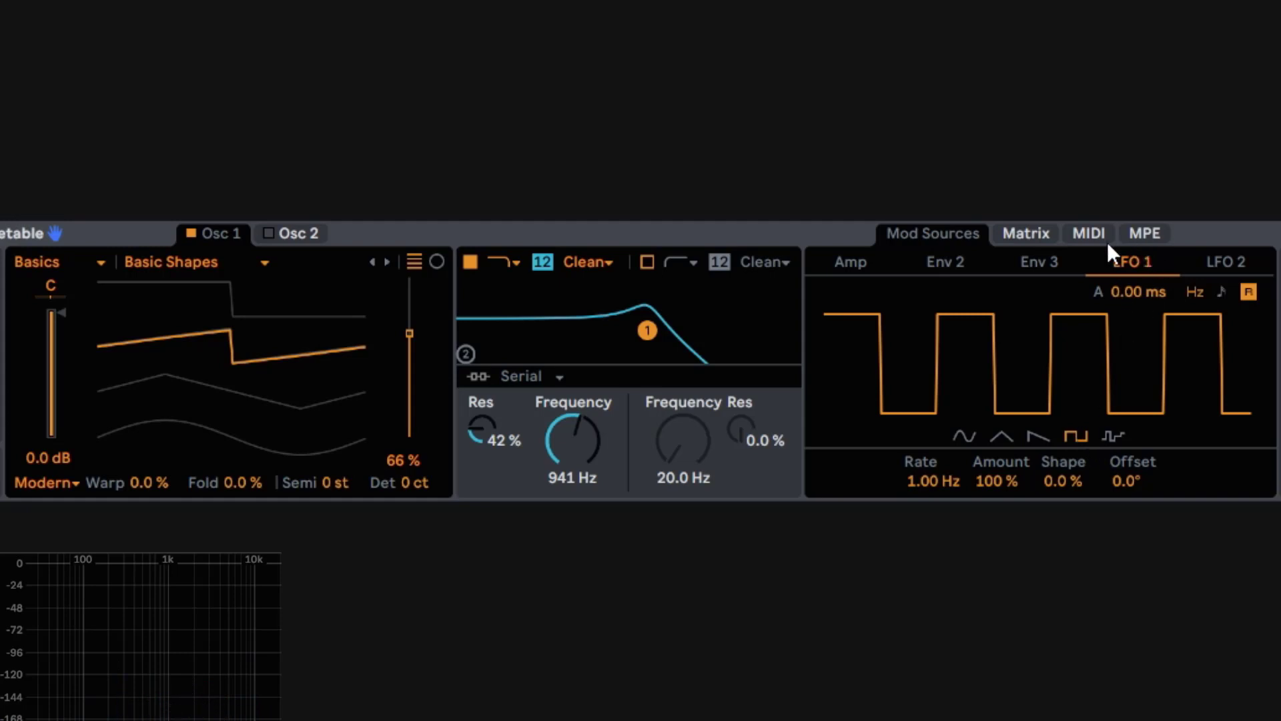
{"action": "left_click", "coordinate": [1031, 235]}
{"action": "double_click", "coordinate": [1146, 404]}
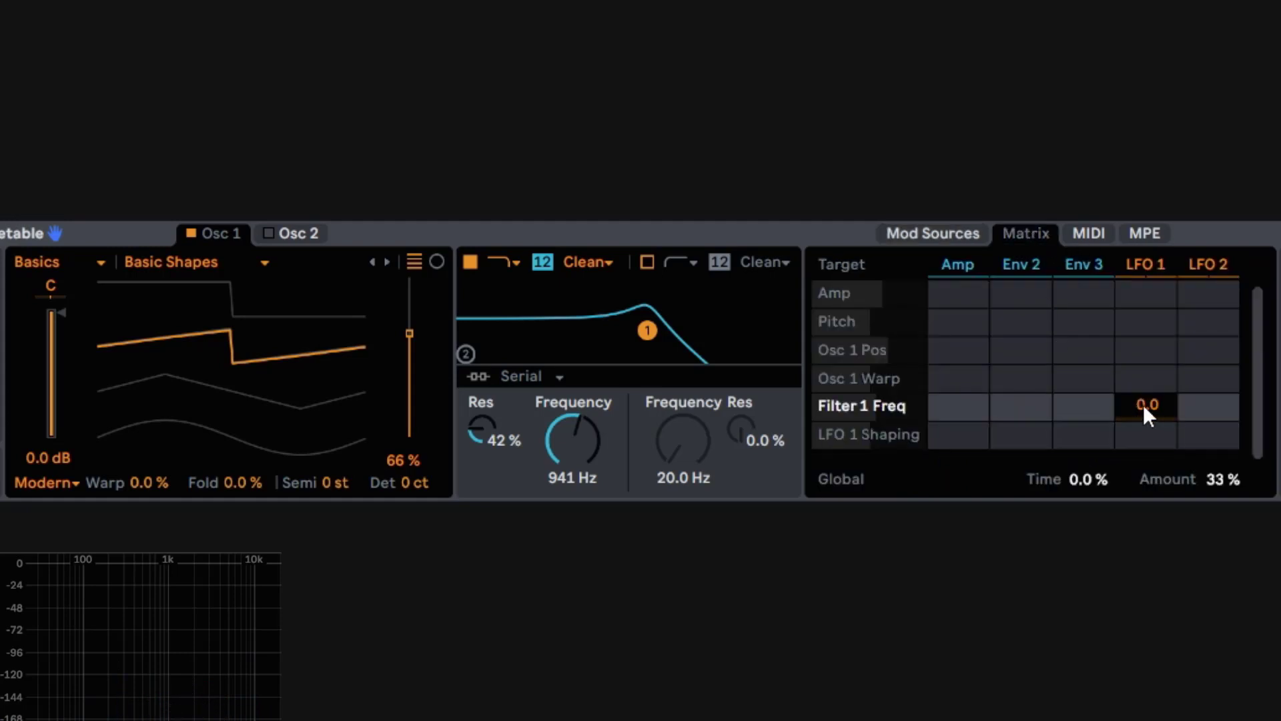
{"action": "left_click_drag", "start_coordinate": [1152, 331], "coordinate": [1152, 300]}
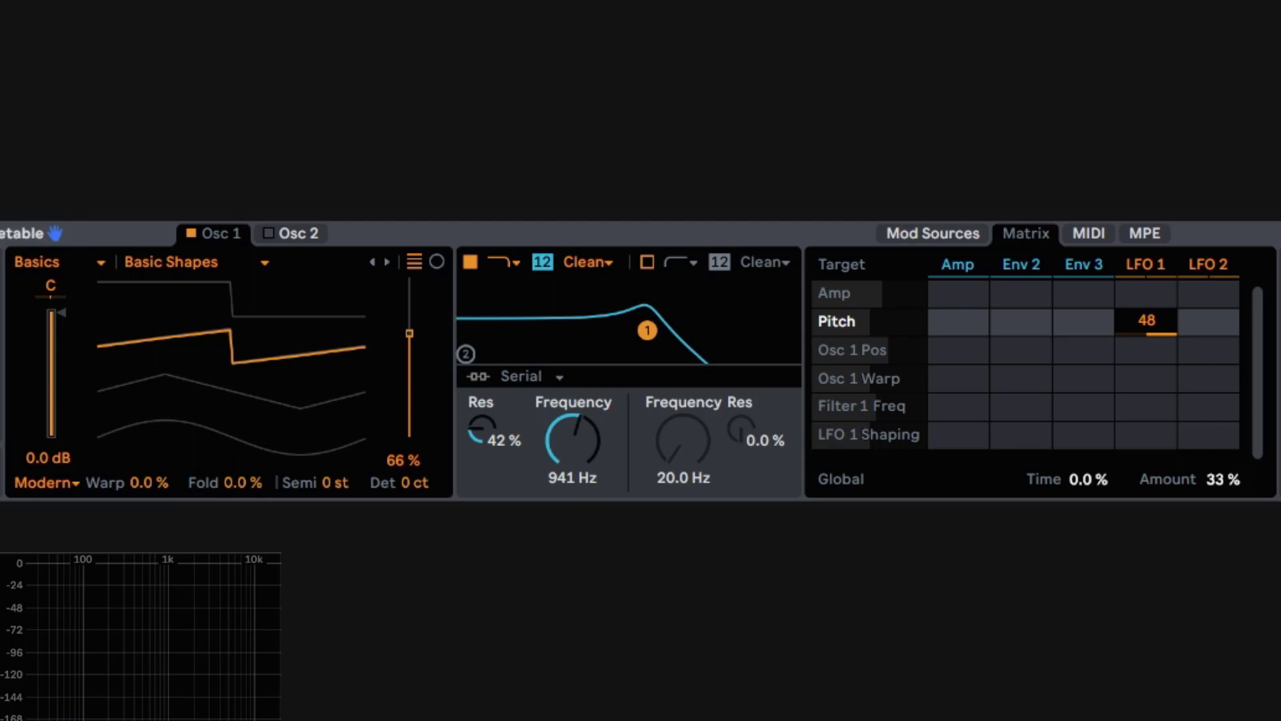
{"action": "left_click", "coordinate": [955, 231]}
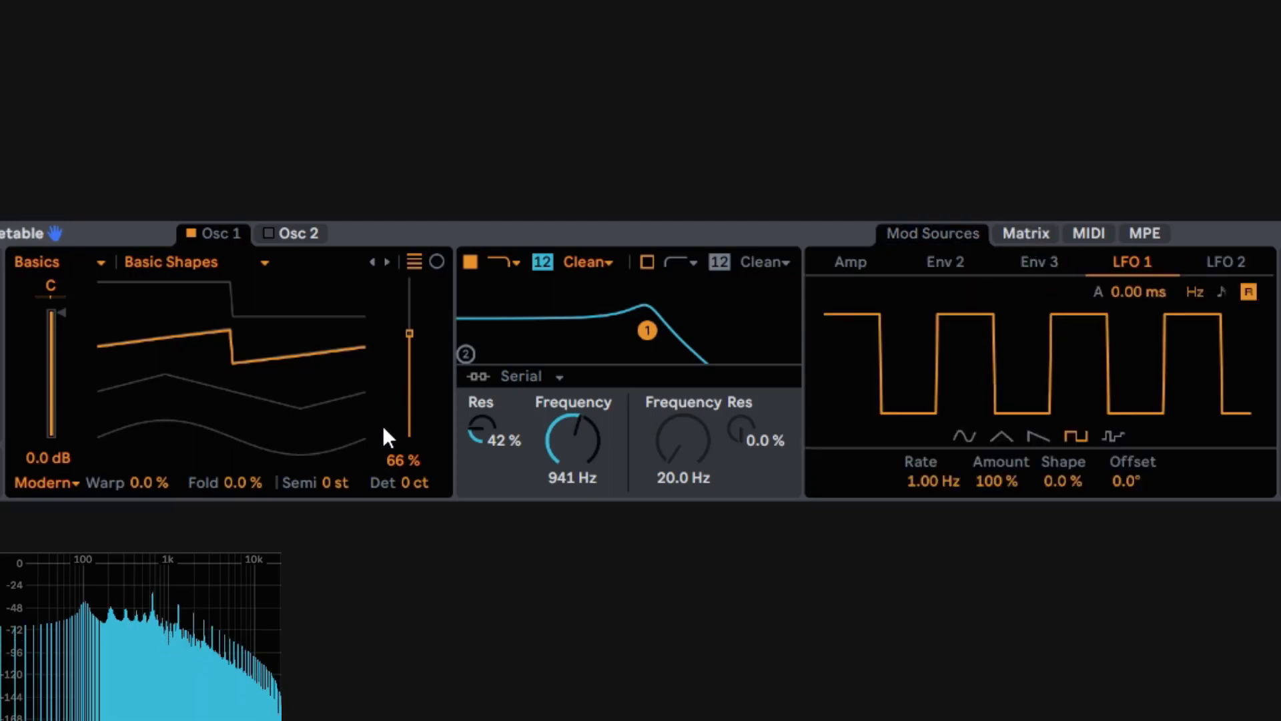
{"action": "left_click_drag", "start_coordinate": [594, 427], "coordinate": [595, 370]}
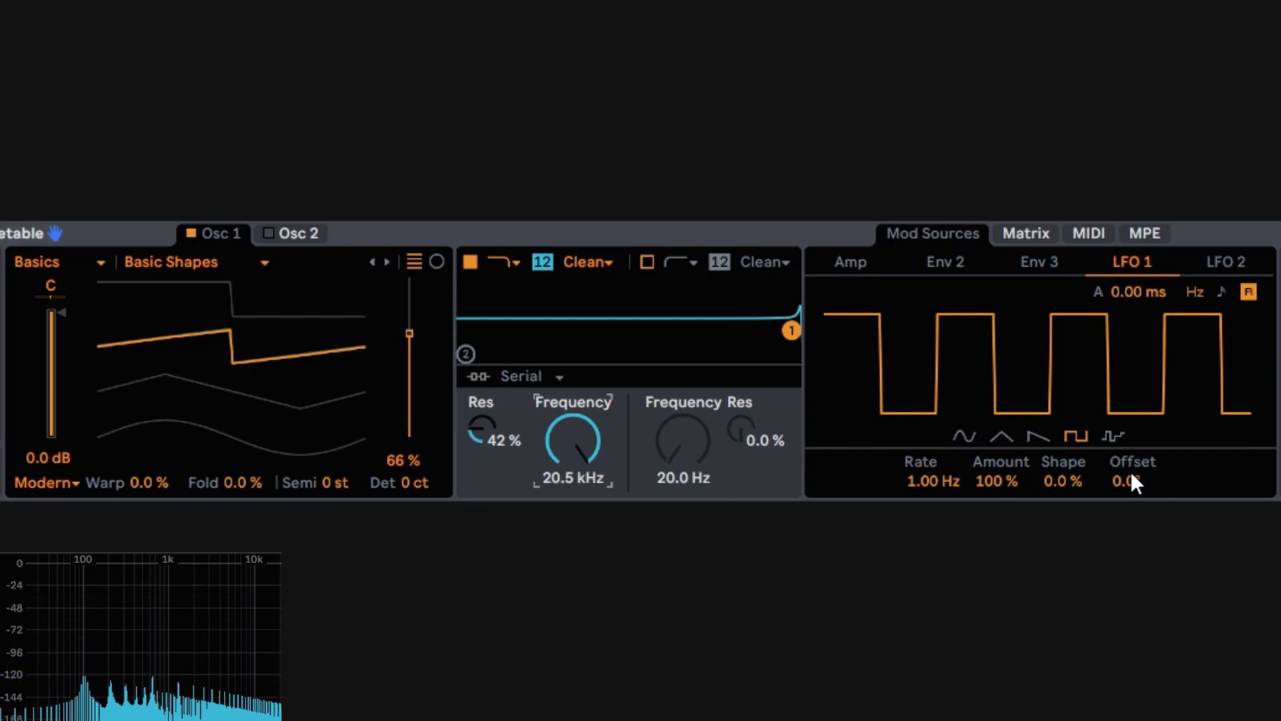
Step: Check the Amp envelope's Release as a target in the modulation matrix, and return to LFO 1's settings
{"action": "left_click", "coordinate": [1023, 231]}
{"action": "left_click", "coordinate": [940, 232]}
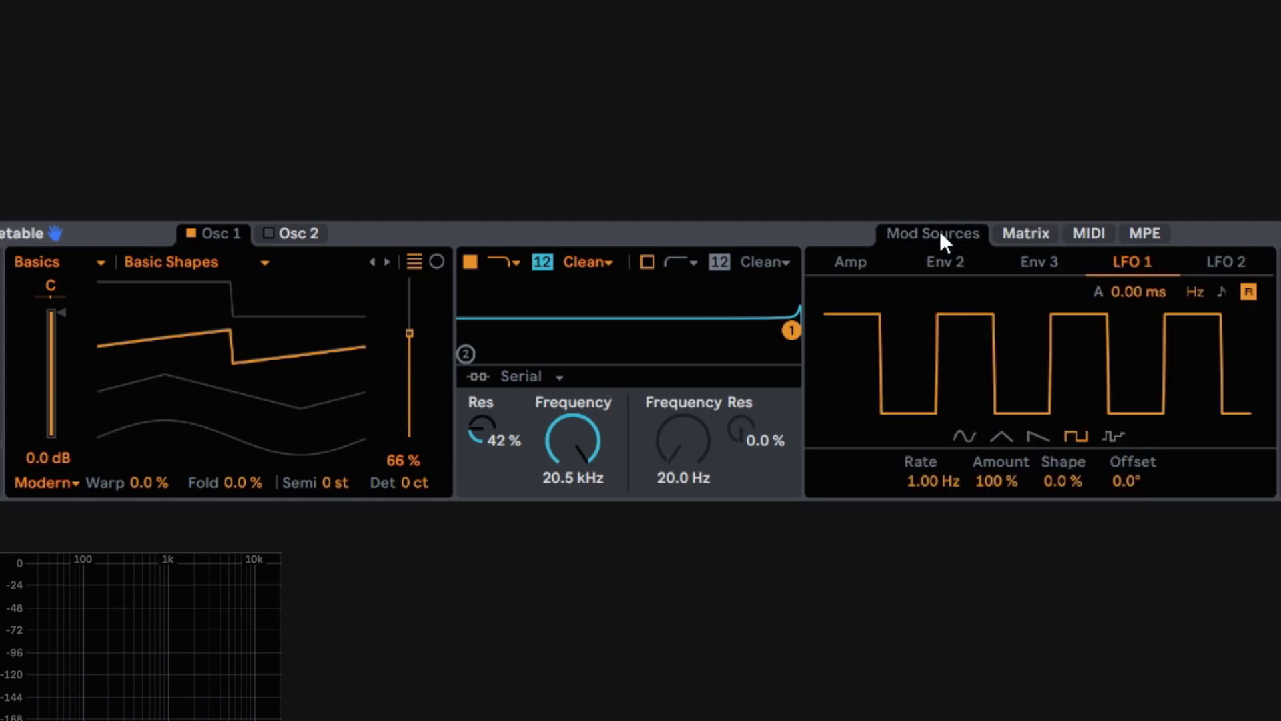
{"action": "left_click", "coordinate": [868, 260]}
{"action": "mouse_move", "coordinate": [1148, 475]}
{"action": "left_mouse_down"}
{"action": "mouse_move", "coordinate": [1148, 534]}
{"action": "mouse_move", "coordinate": [1133, 454]}
{"action": "left_mouse_up"}
{"action": "left_click", "coordinate": [1026, 231]}
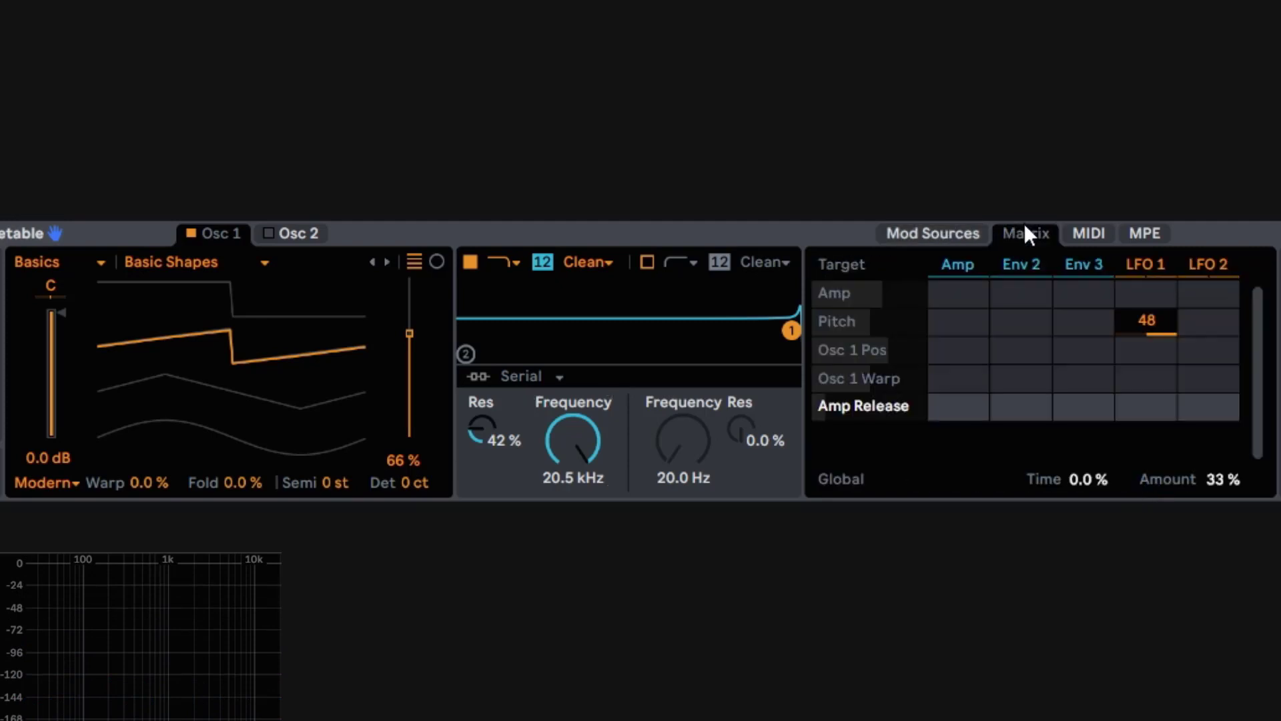
{"action": "left_click", "coordinate": [952, 237]}
{"action": "left_click", "coordinate": [1134, 265]}
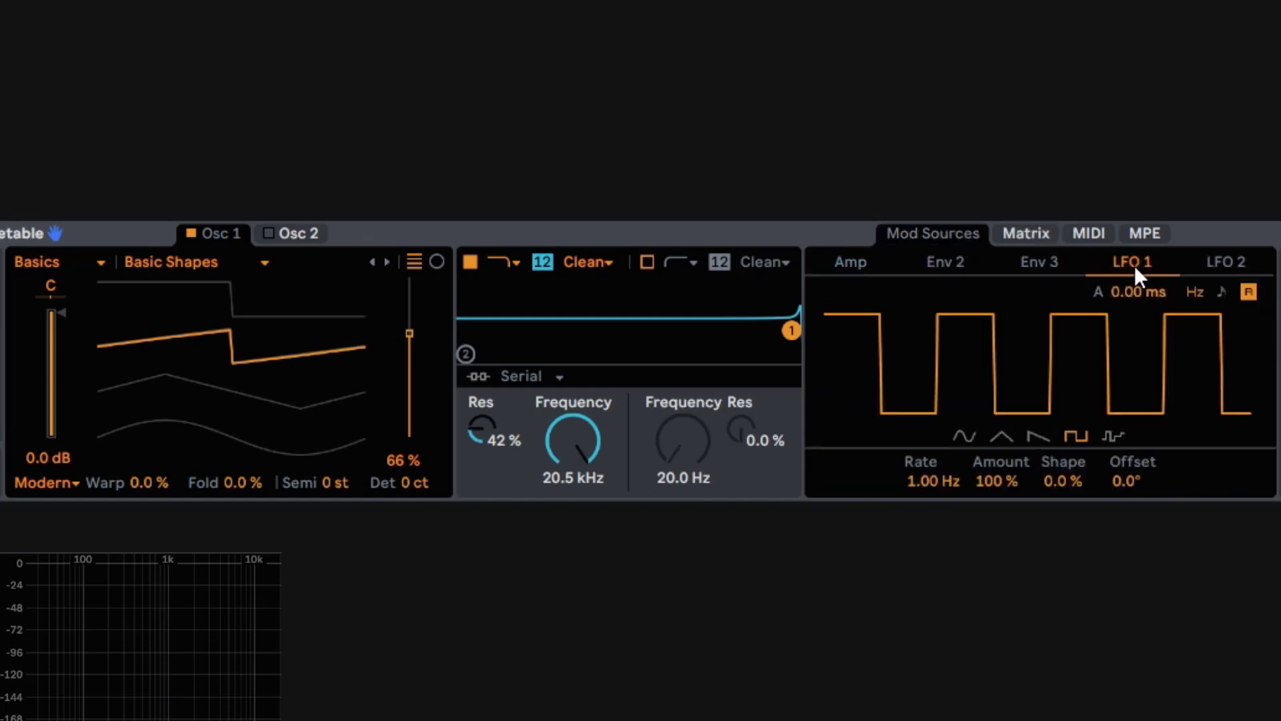
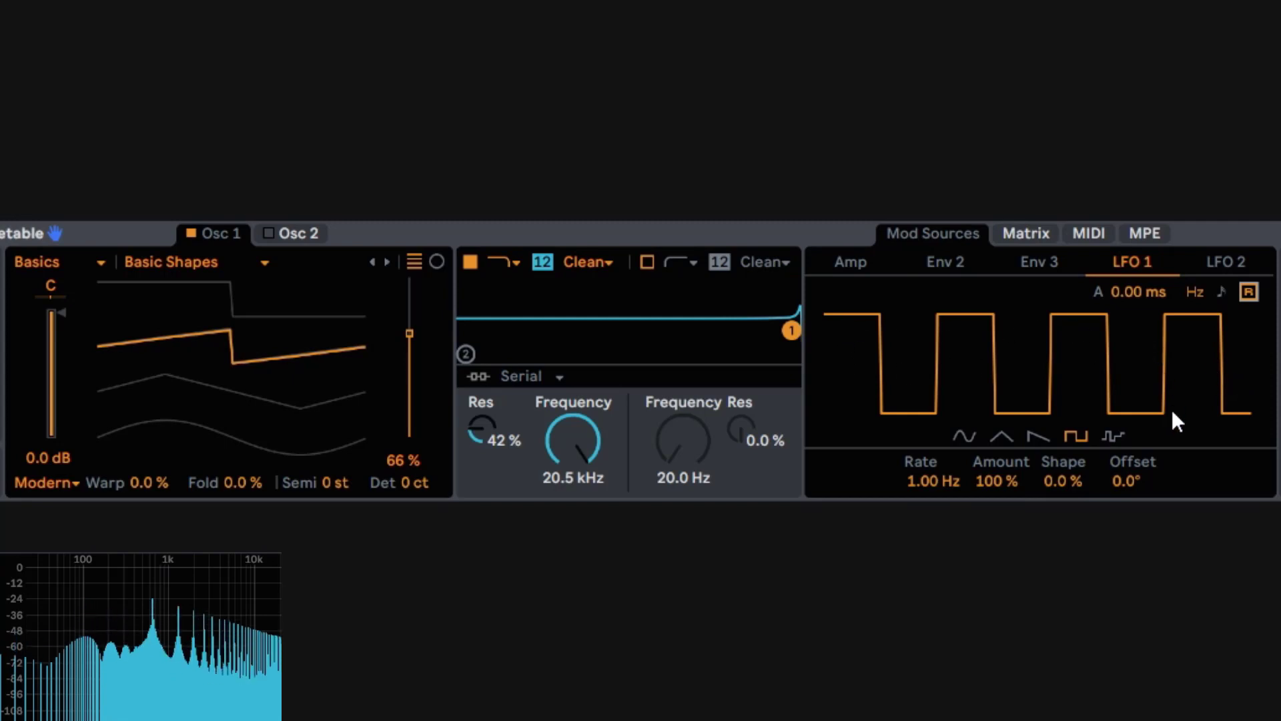
Step: Compare LFO 1 with Retrigger on and off, and leave Retrigger switched on
{"action": "left_click", "coordinate": [1246, 291]}
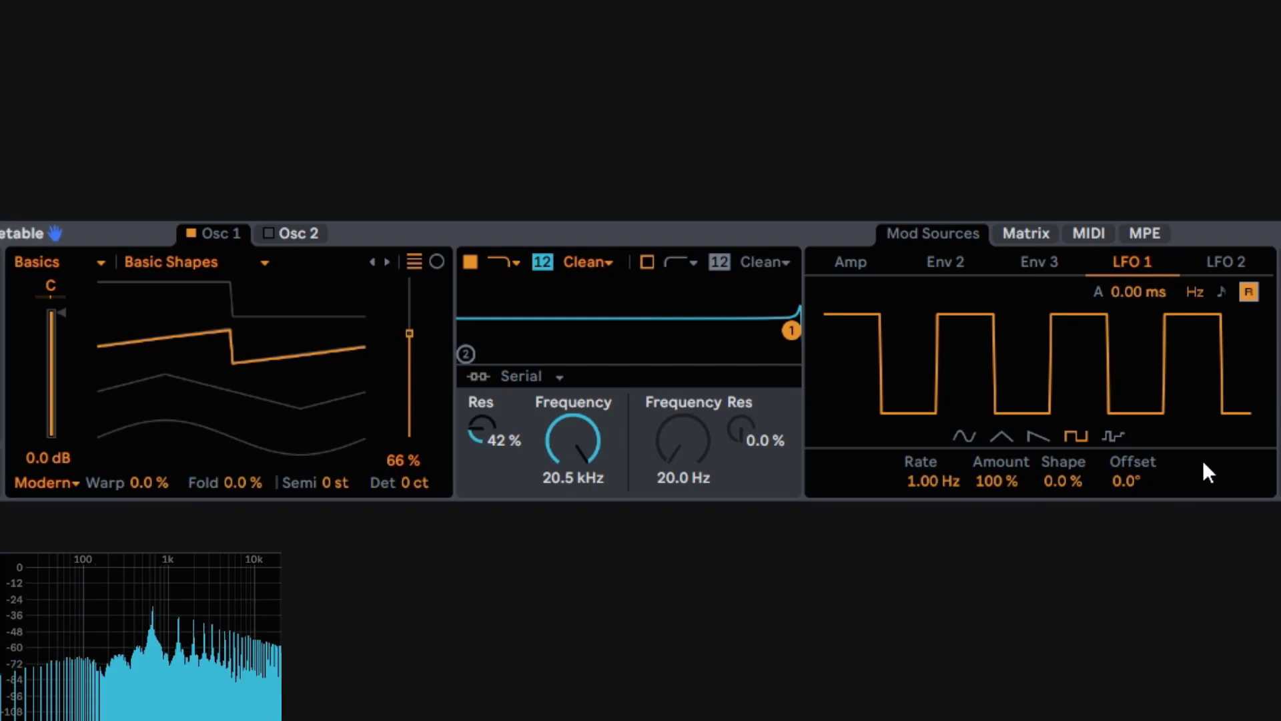
{"action": "left_click", "coordinate": [1247, 292]}
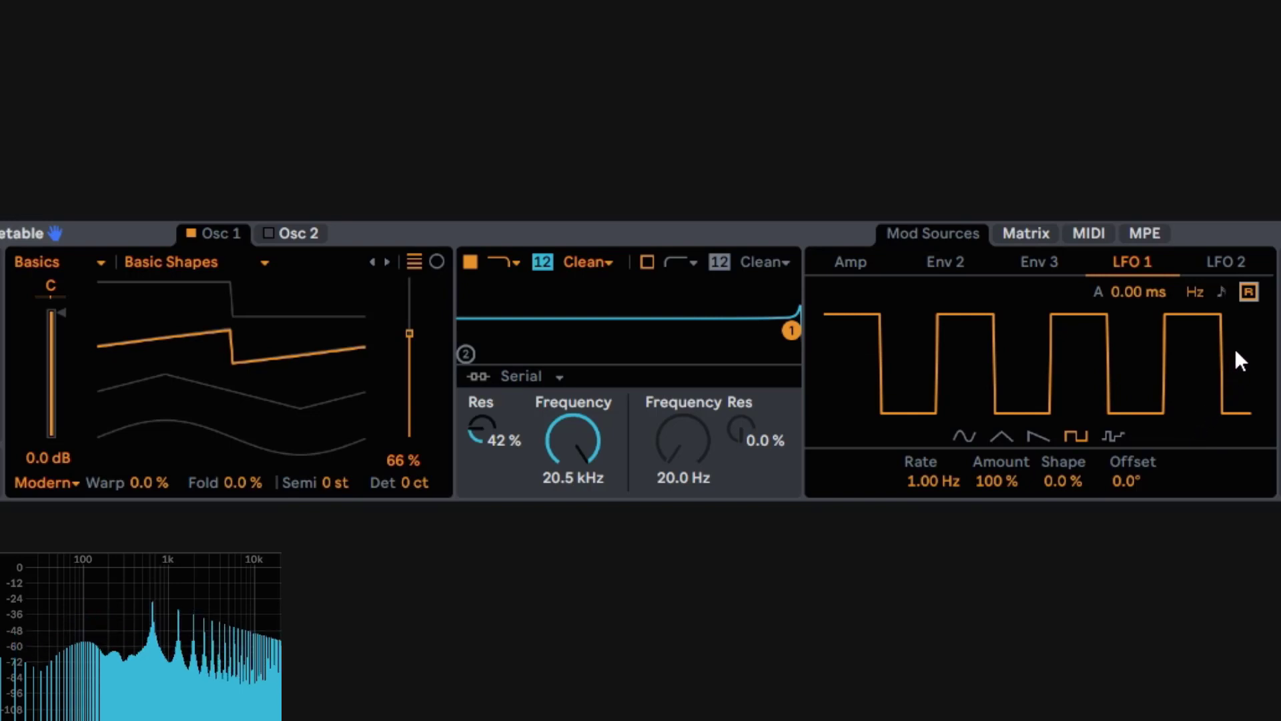
{"action": "left_click", "coordinate": [1247, 292]}
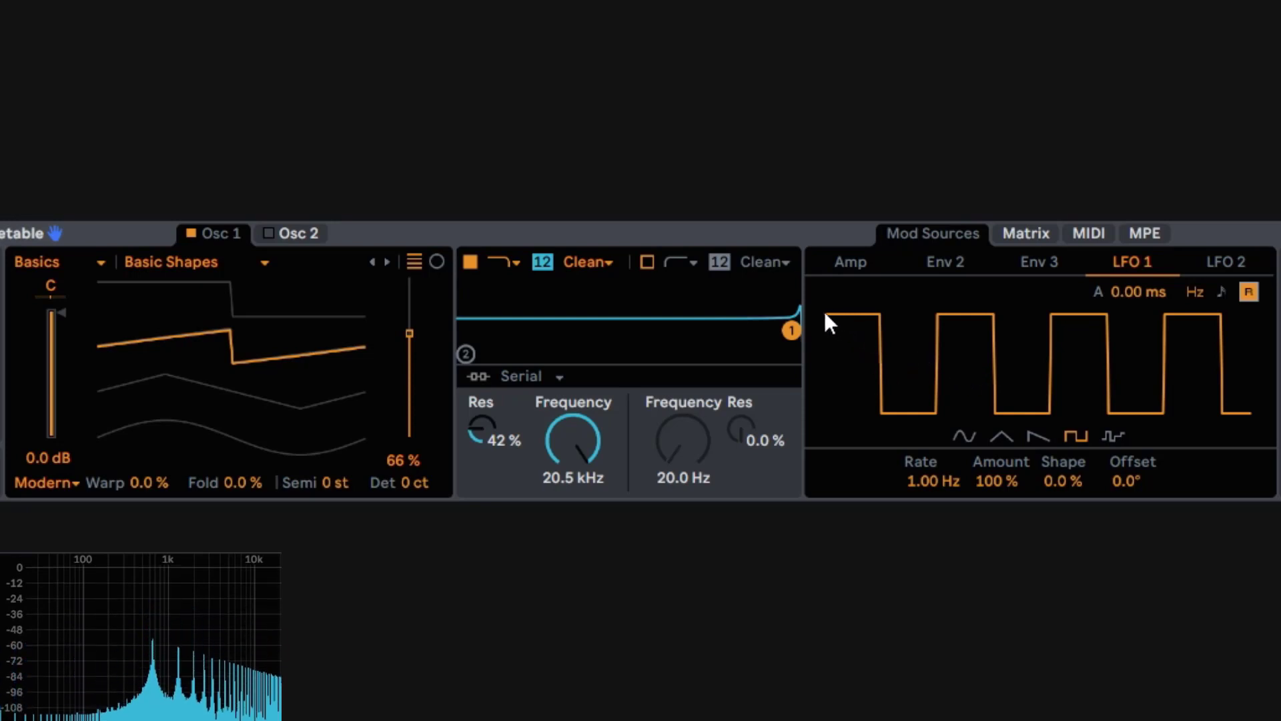
Step: Try the Offset of LFO 1's square wave at 248° and 205°
{"action": "left_click", "coordinate": [1130, 477]}
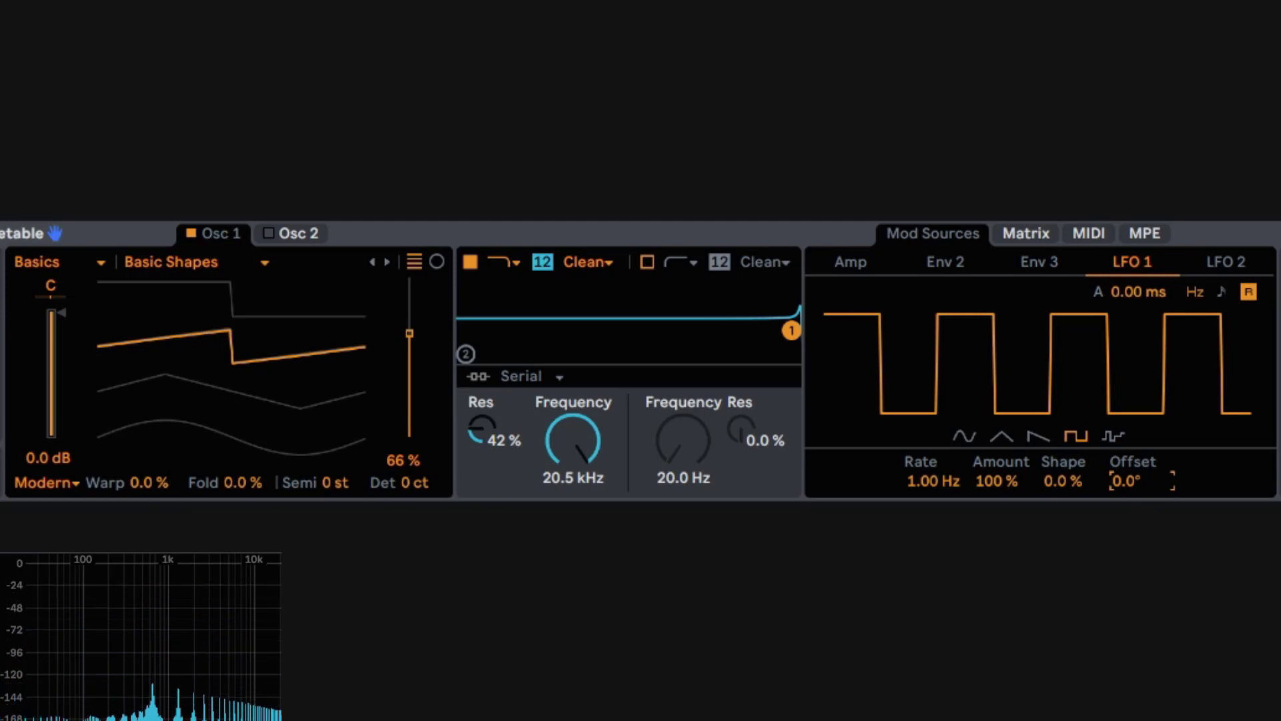
{"action": "left_click_drag", "start_coordinate": [1131, 475], "coordinate": [1130, 398]}
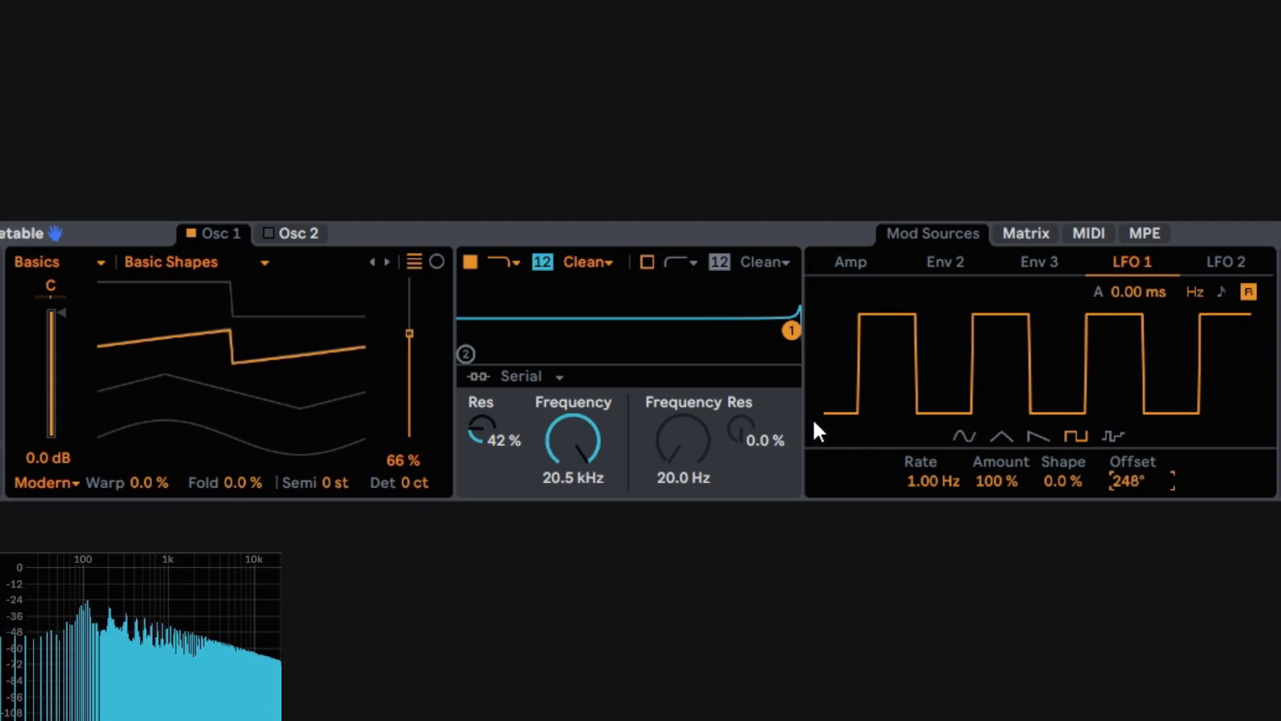
{"action": "left_click_drag", "start_coordinate": [1102, 480], "coordinate": [1127, 475]}
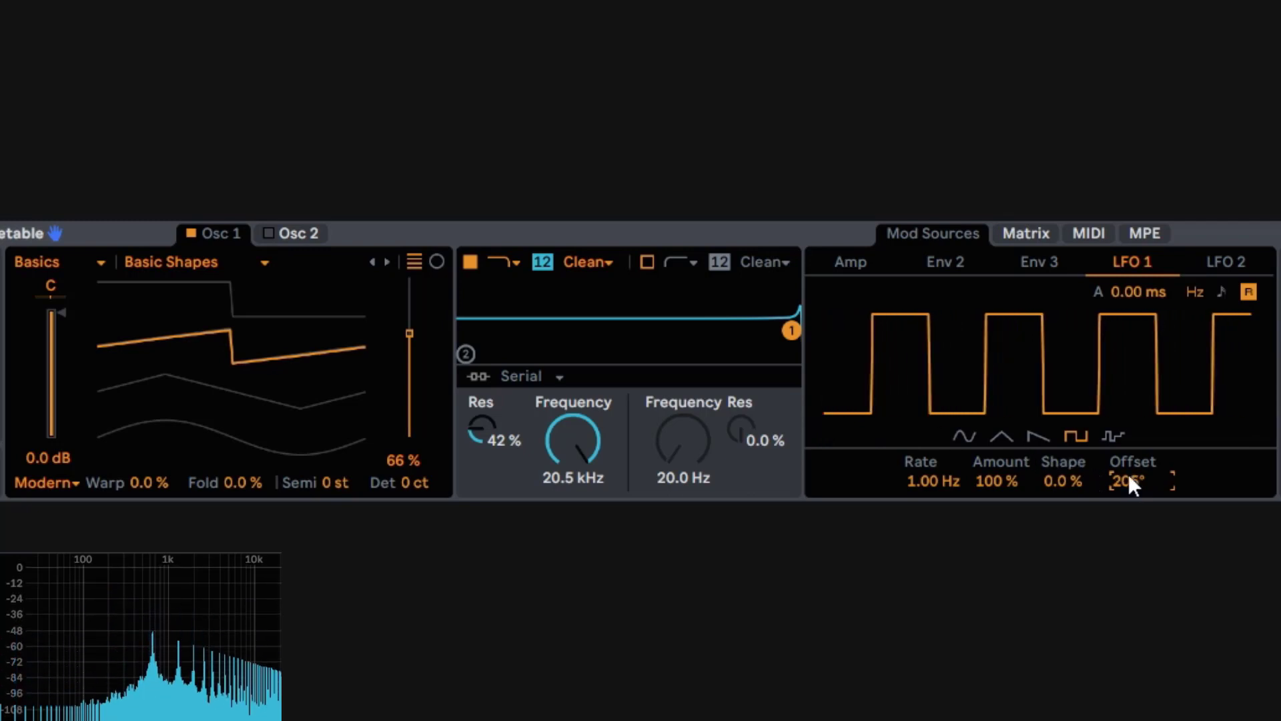
Step: Return LFO 1 to the sine wave, try its Offset at 349° and 152°, and reset the Offset to 0.0°
{"action": "left_click", "coordinate": [964, 435]}
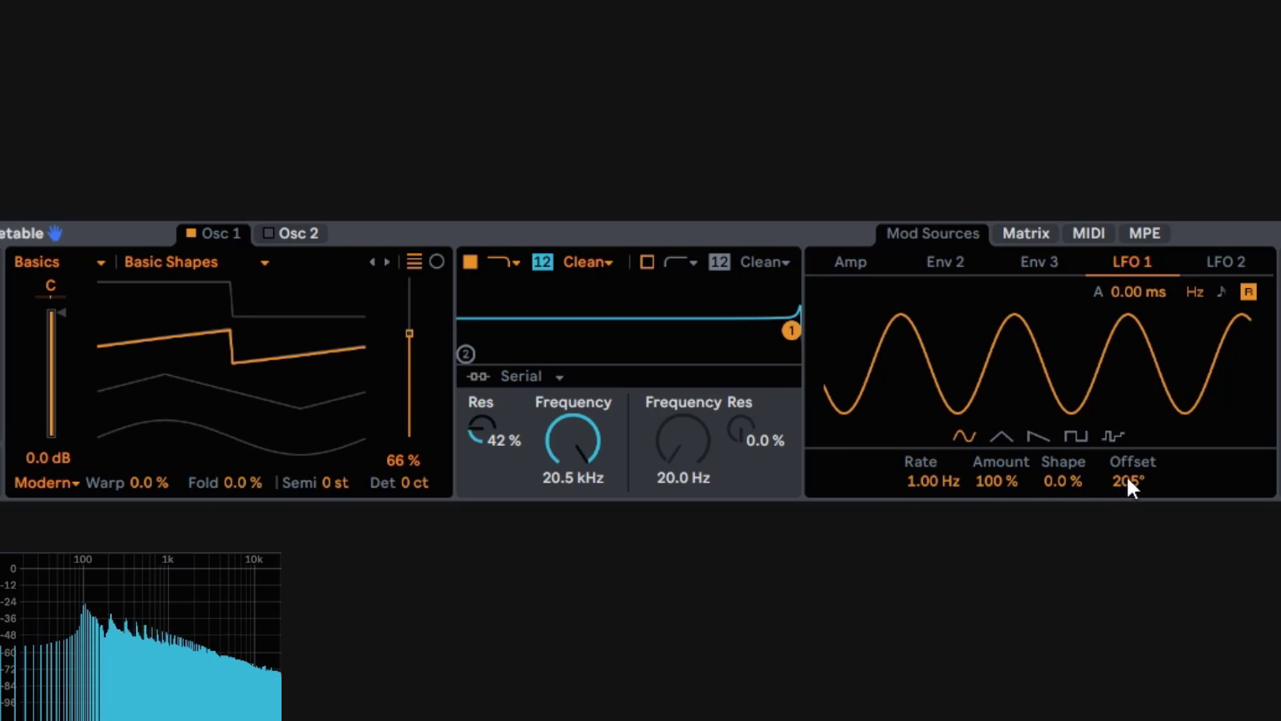
{"action": "left_click_drag", "start_coordinate": [1127, 476], "coordinate": [1127, 380]}
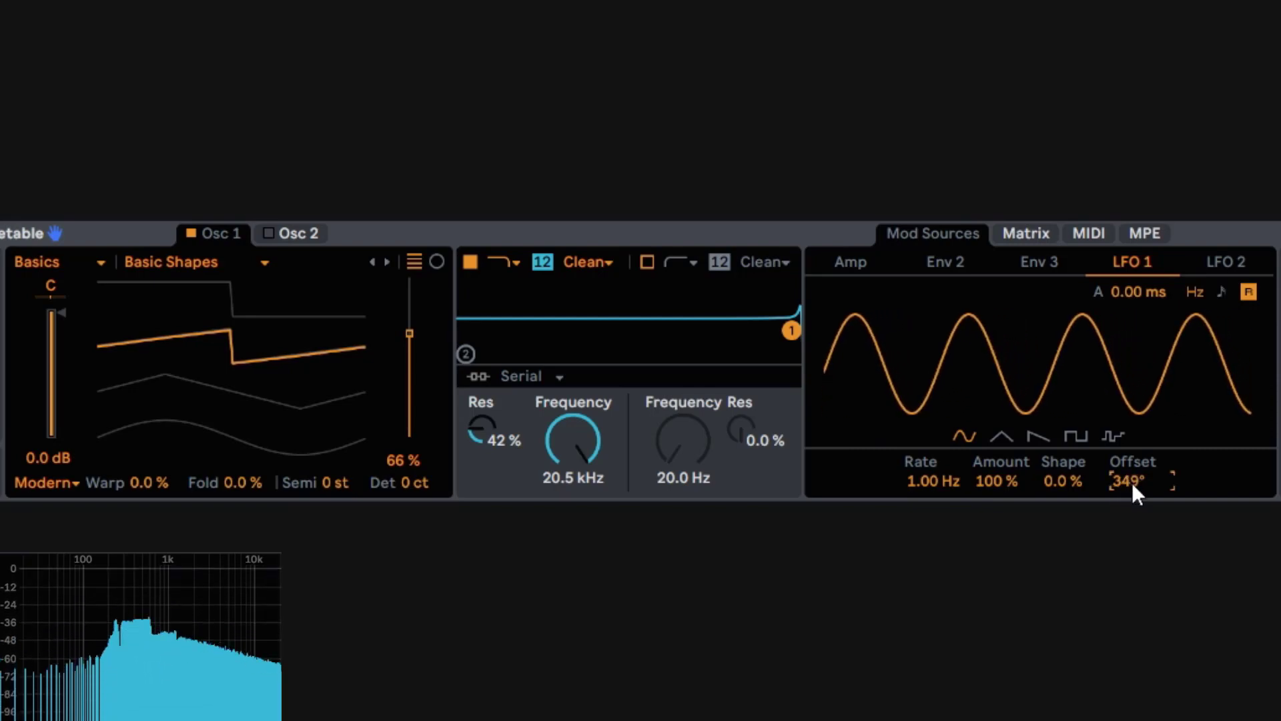
{"action": "left_click_drag", "start_coordinate": [1138, 486], "coordinate": [1140, 392]}
{"action": "double_click", "coordinate": [1137, 486]}
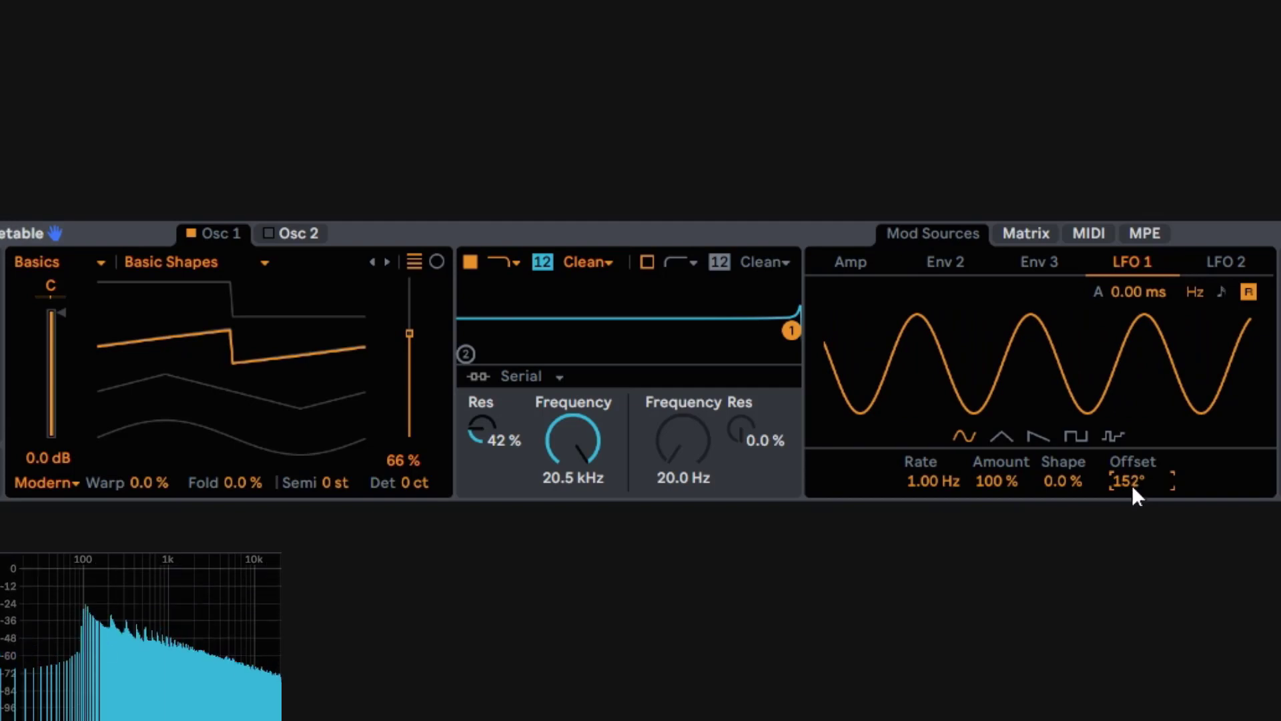
{"action": "left_click_drag", "start_coordinate": [1141, 493], "coordinate": [1141, 595]}
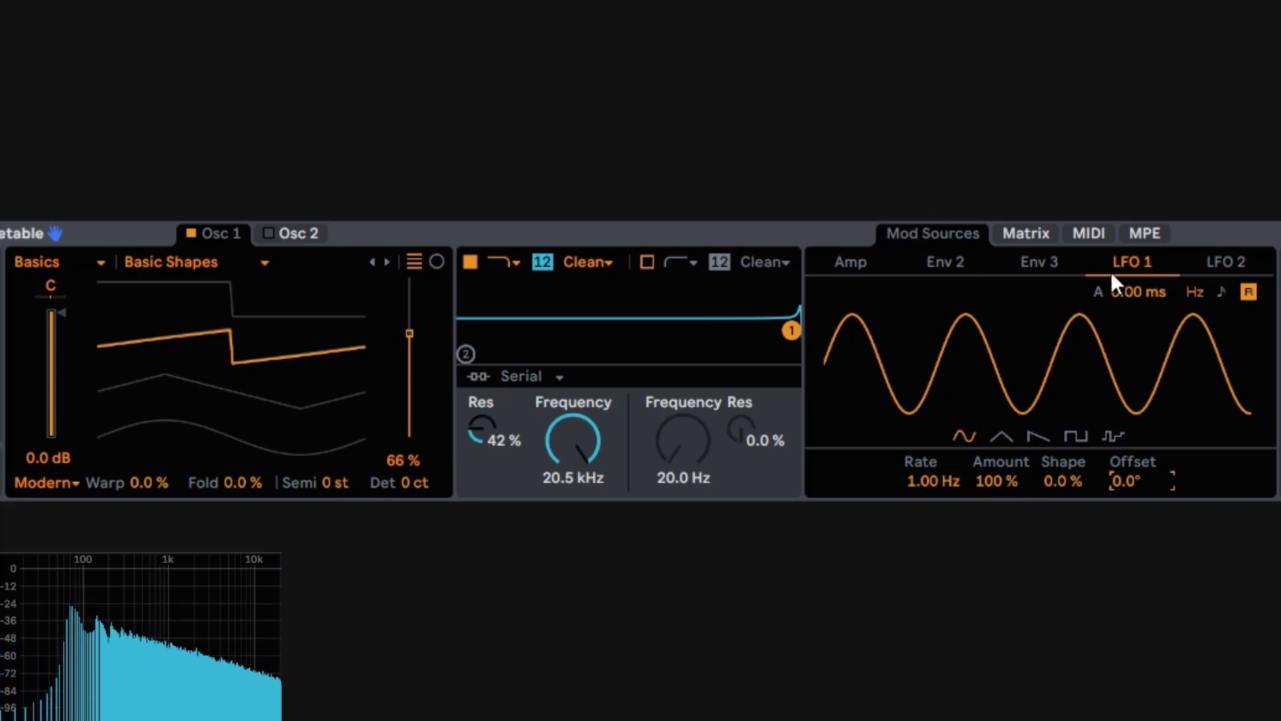
Step: Clear LFO 1's Pitch modulation, lower filter 1's frequency to 460 Hz, and route LFO 1 to Filter 1 Freq
{"action": "left_click", "coordinate": [1049, 233]}
{"action": "double_click", "coordinate": [1161, 324]}
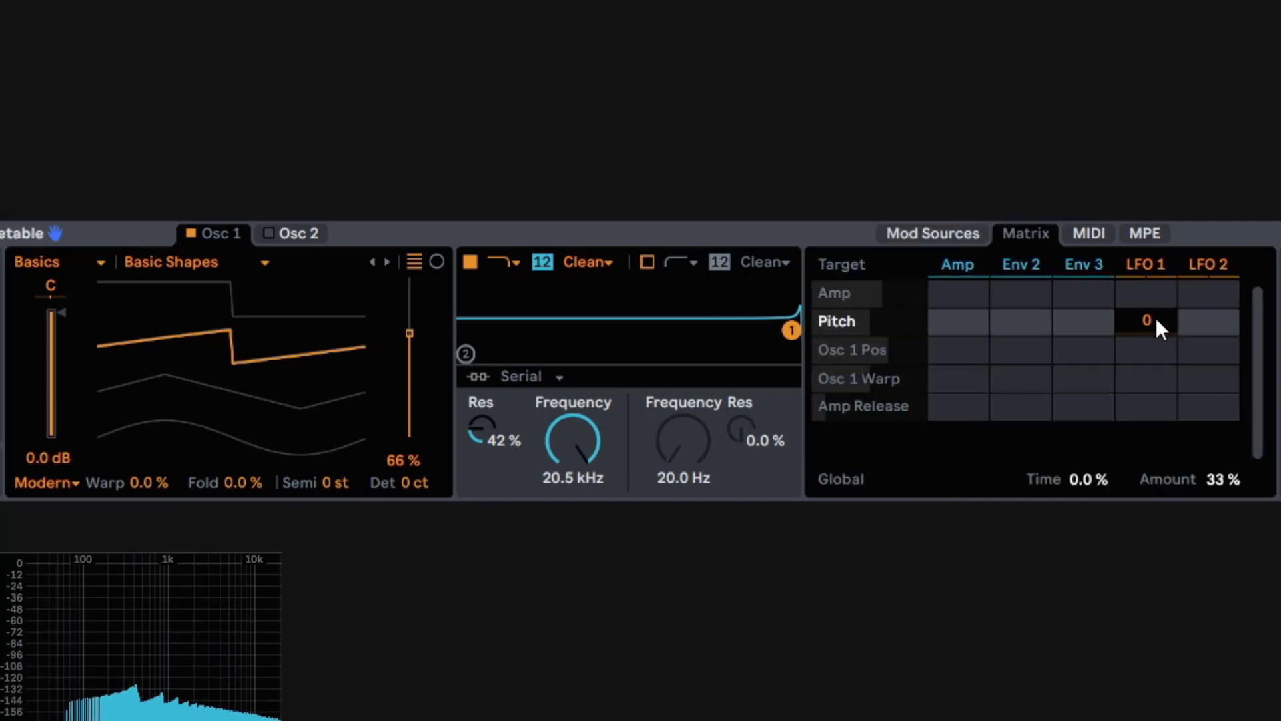
{"action": "left_click_drag", "start_coordinate": [592, 440], "coordinate": [591, 504]}
{"action": "left_click_drag", "start_coordinate": [1164, 409], "coordinate": [1164, 293]}
Step: Set LFO 1's attack time to 3.05 s so its modulation fades in
{"action": "left_click", "coordinate": [953, 235]}
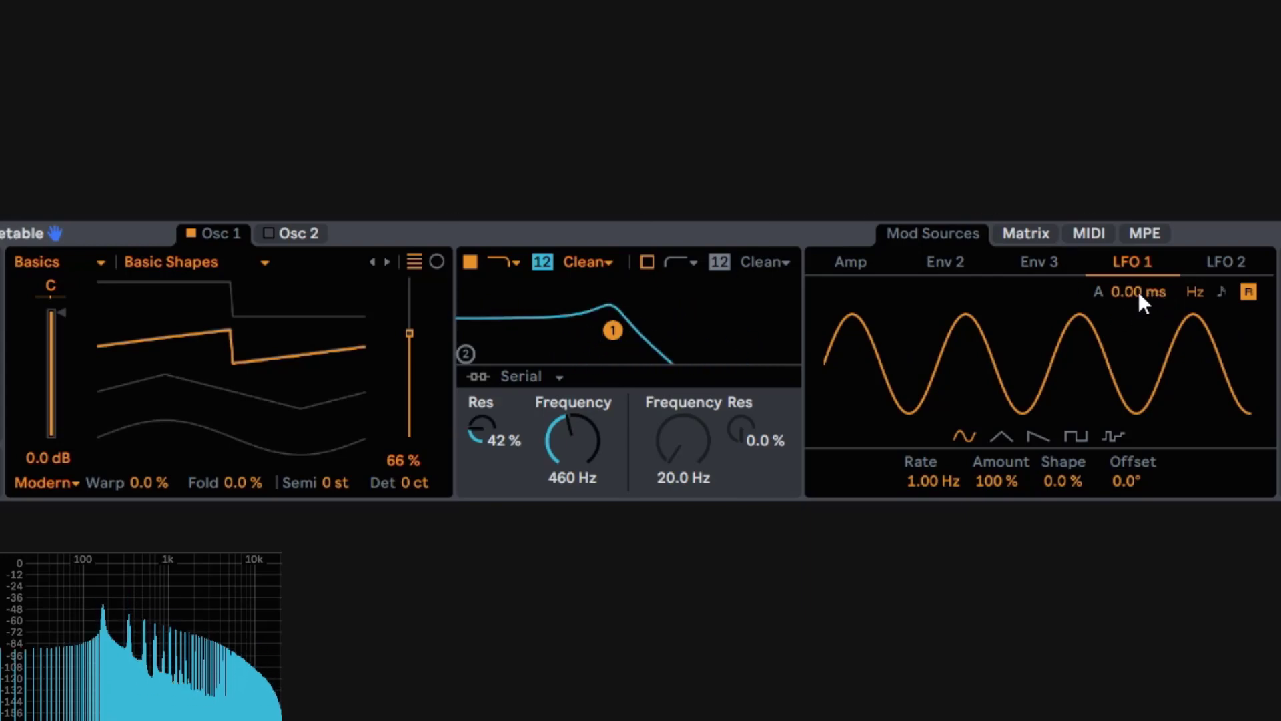
{"action": "left_click_drag", "start_coordinate": [1138, 291], "coordinate": [1138, 215]}
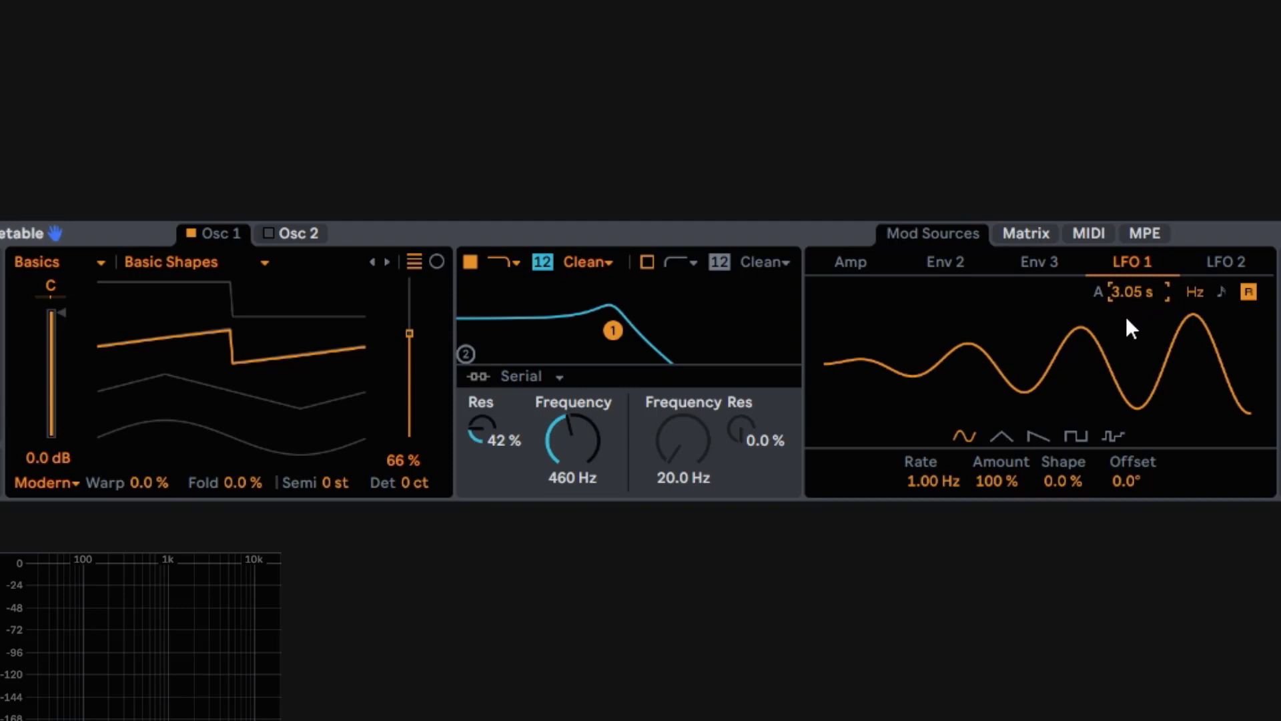
{"action": "left_click_drag", "start_coordinate": [1151, 299], "coordinate": [1151, 291]}
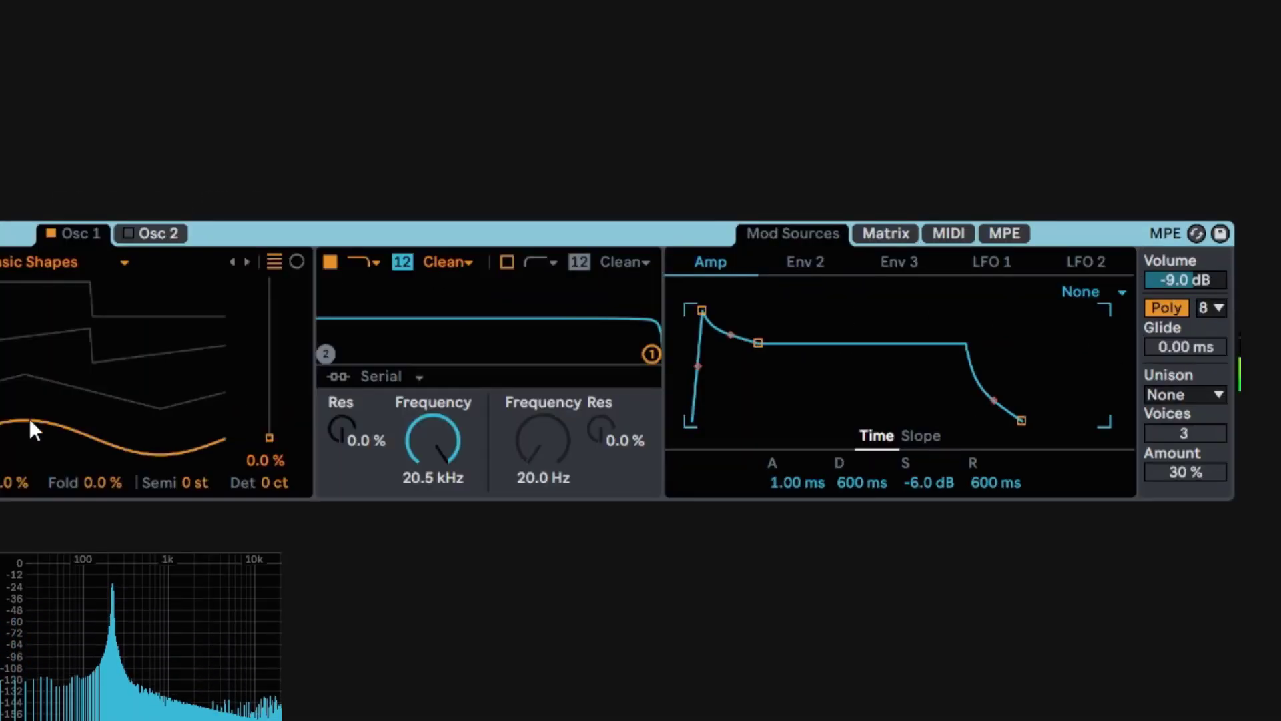
Step: Set oscillator 1's wavetable position to 48 % and the instrument Volume to -6.0 dB
{"action": "left_click_drag", "start_coordinate": [30, 423], "coordinate": [30, 358]}
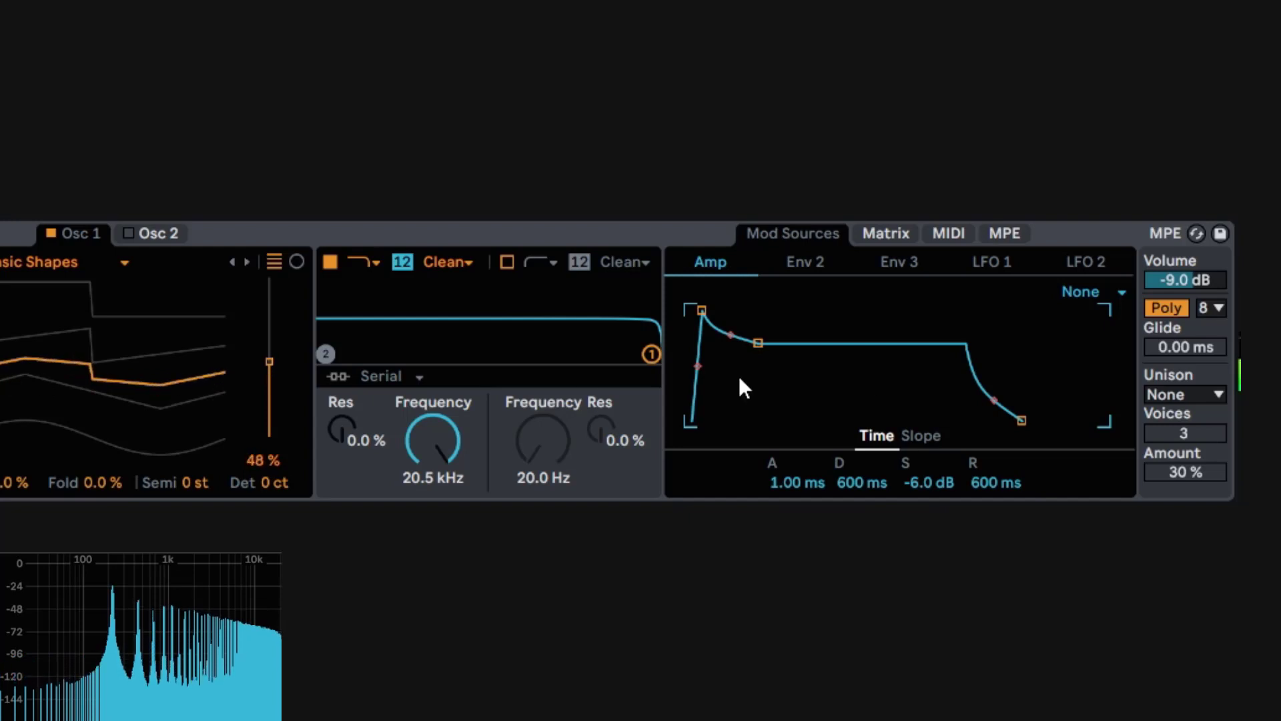
{"action": "left_click_drag", "start_coordinate": [1186, 275], "coordinate": [1188, 276]}
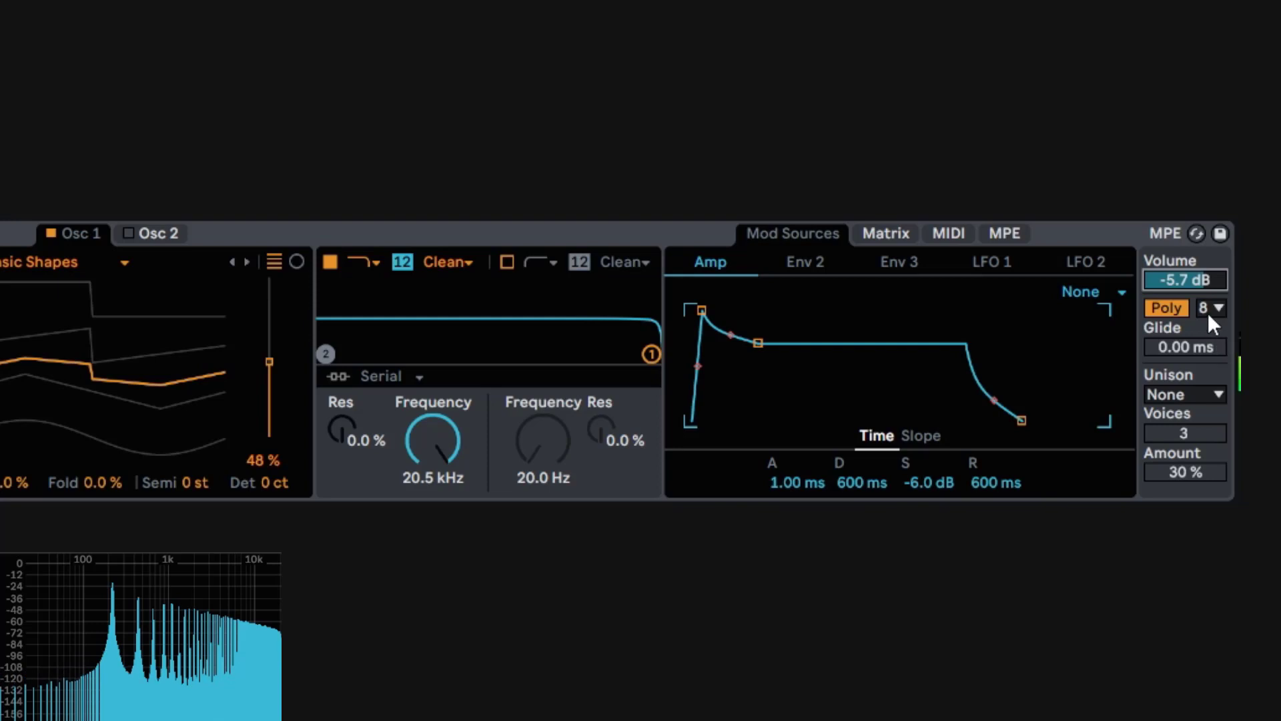
{"action": "left_click_drag", "start_coordinate": [1186, 280], "coordinate": [1187, 286]}
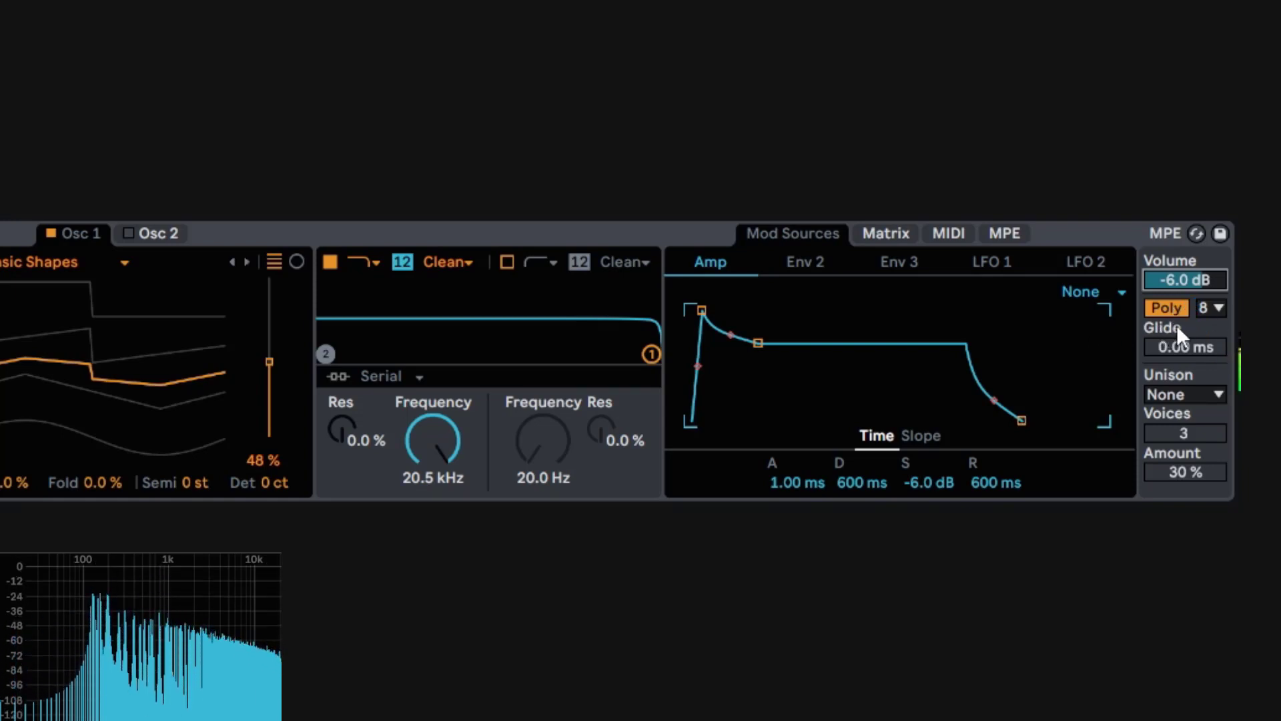
Step: Look over the polyphony voice counts, and switch the voice mode to Mono and back to Poly
{"action": "left_click", "coordinate": [1218, 309]}
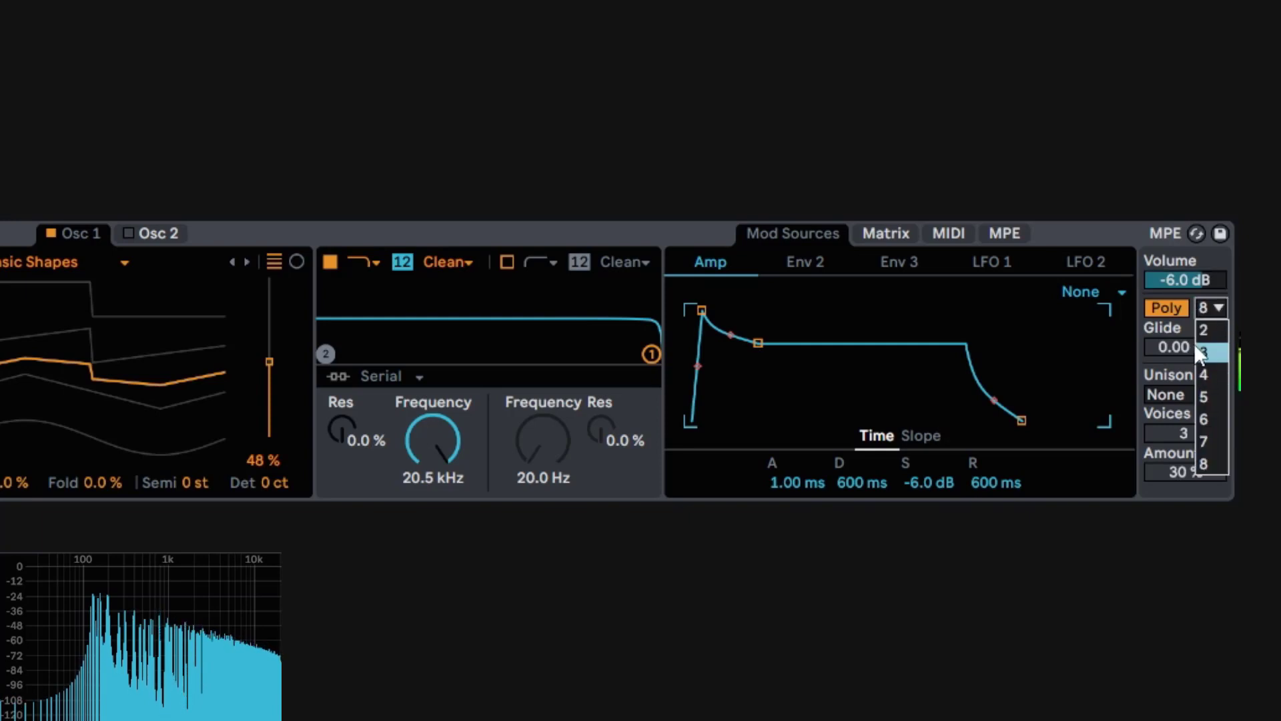
{"action": "left_click", "coordinate": [1168, 327]}
{"action": "left_click", "coordinate": [1167, 306]}
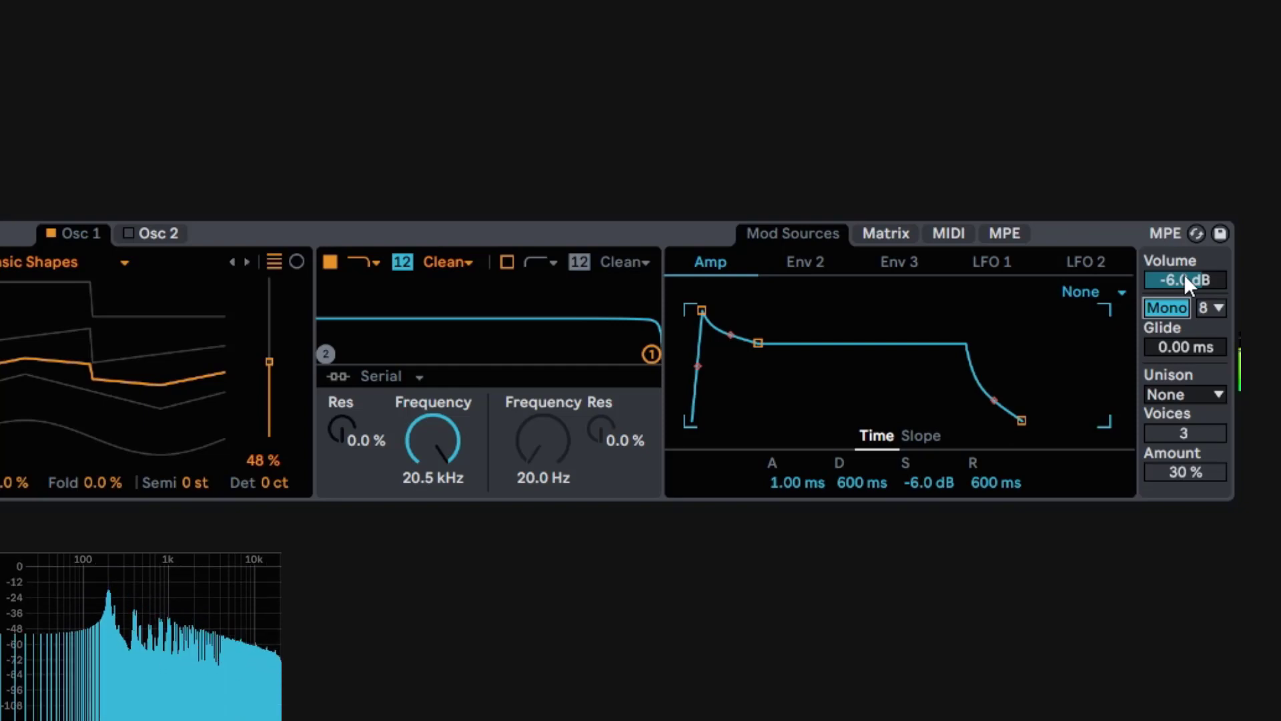
{"action": "left_click", "coordinate": [1175, 309]}
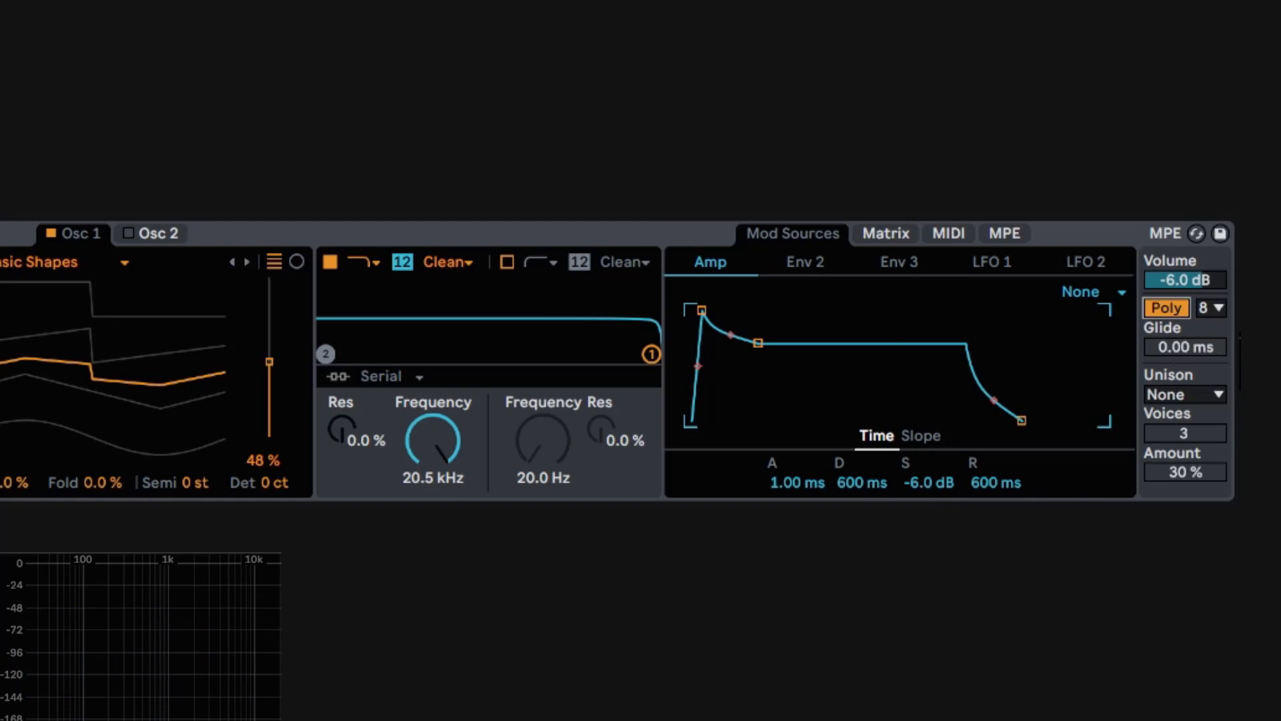
Step: In Mono mode, set oscillator 1's wavetable position to 75 % and try a longer Glide time
{"action": "left_click", "coordinate": [1178, 308]}
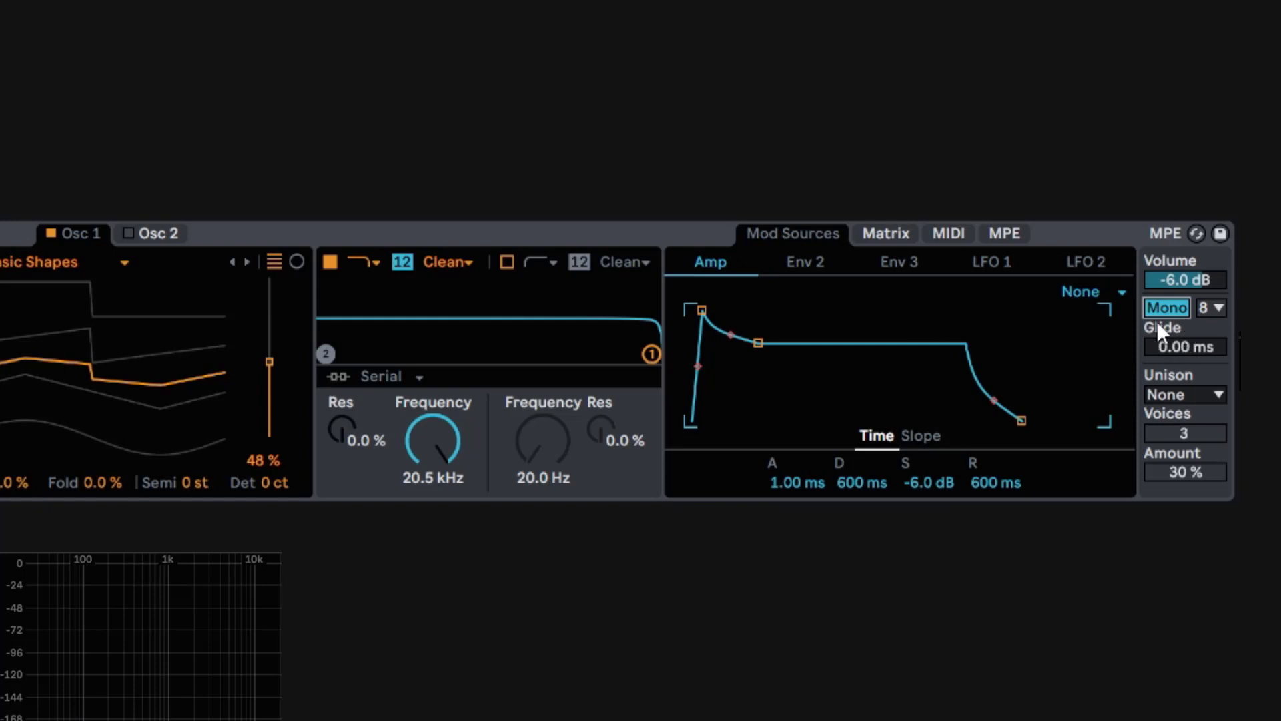
{"action": "left_click_drag", "start_coordinate": [97, 390], "coordinate": [97, 354]}
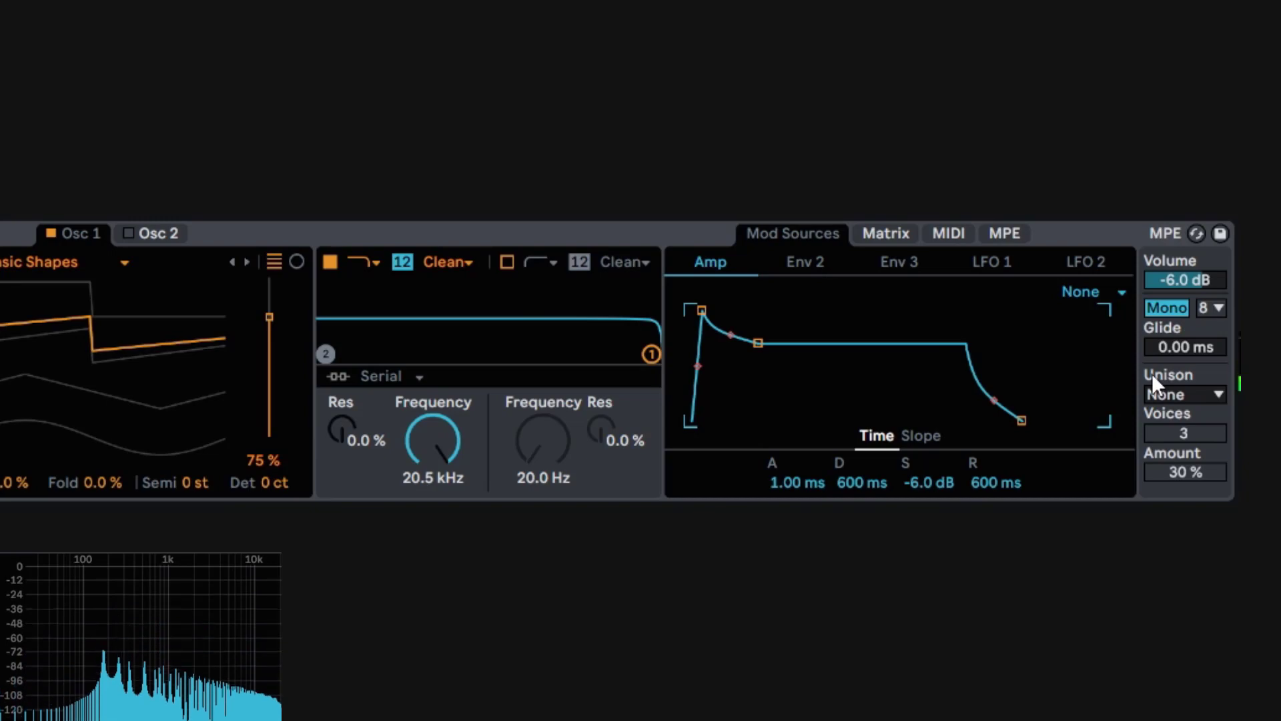
{"action": "left_click_drag", "start_coordinate": [1168, 348], "coordinate": [1168, 273]}
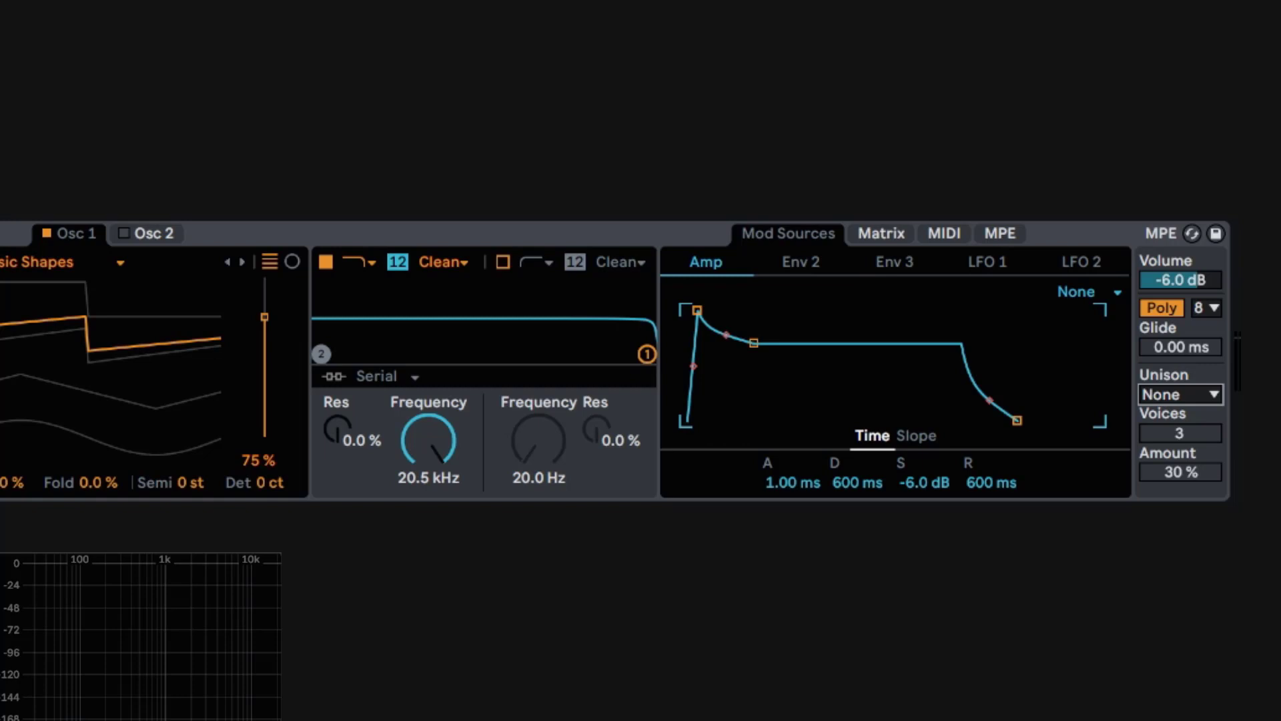
Step: Set the Unison mode to Classic, try 8 Voices, and return the Voices to 3
{"action": "left_click", "coordinate": [1194, 394]}
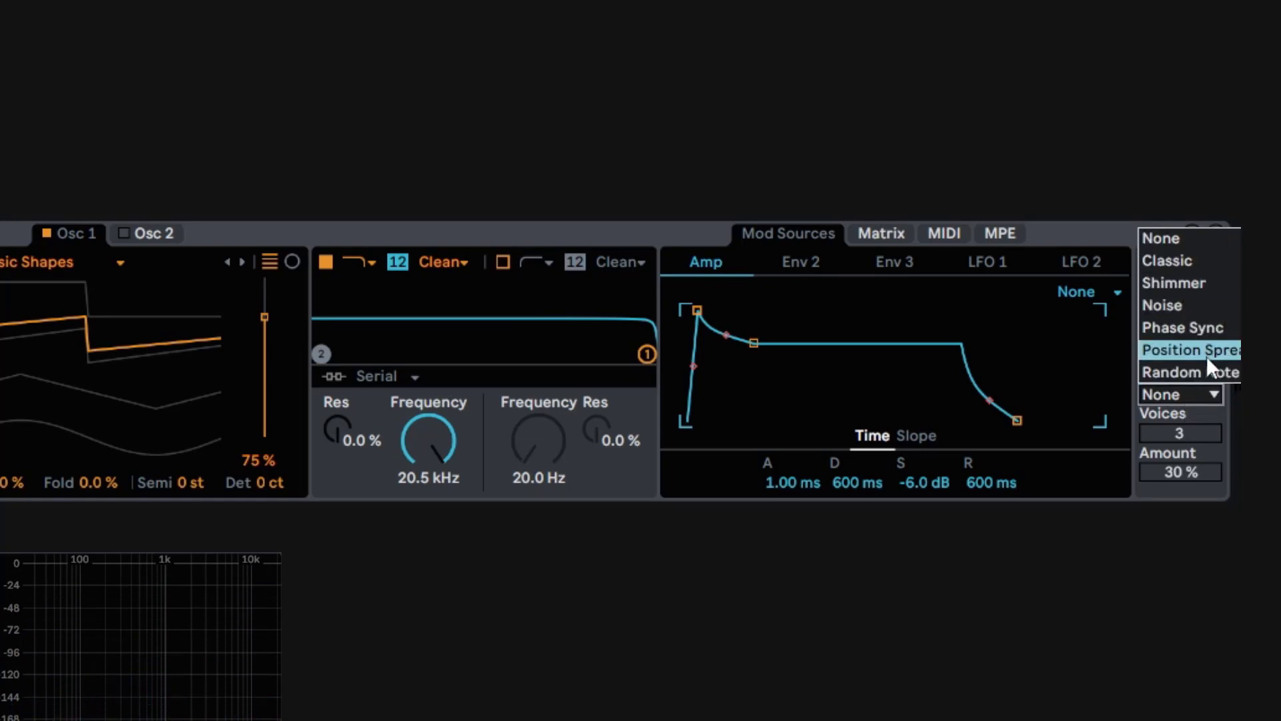
{"action": "left_click", "coordinate": [1183, 264]}
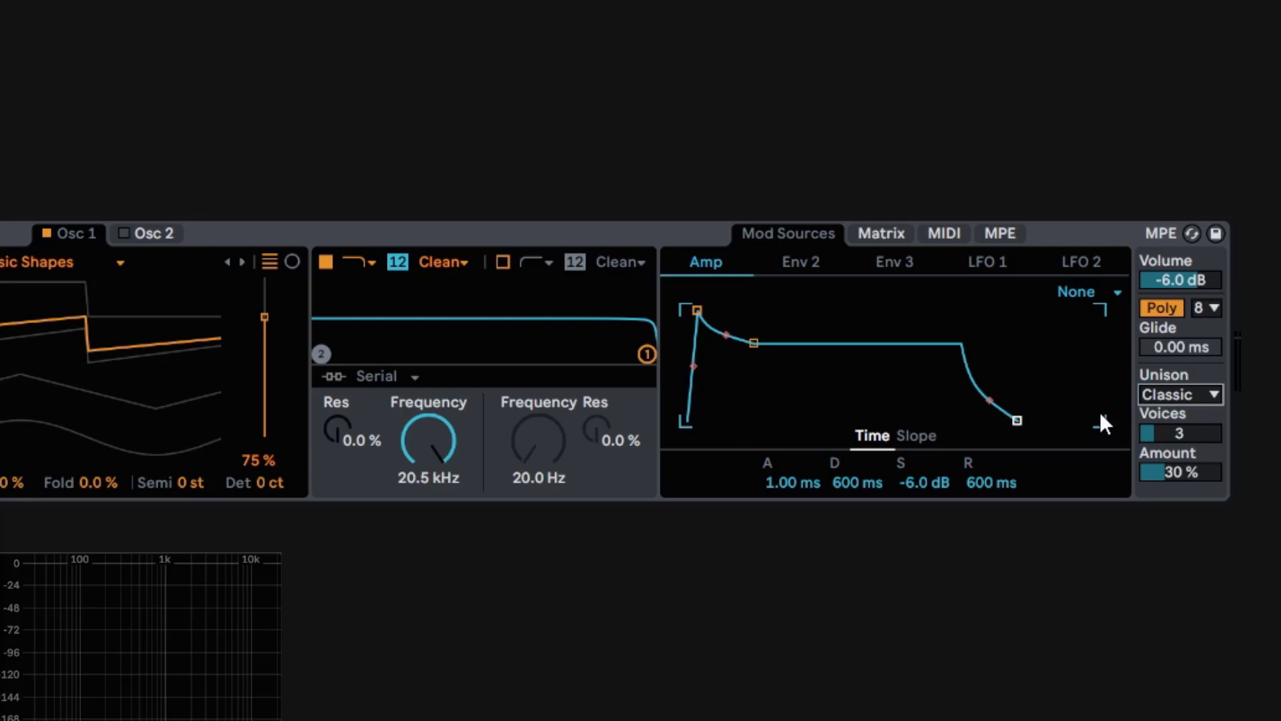
{"action": "left_click_drag", "start_coordinate": [1201, 435], "coordinate": [1201, 380]}
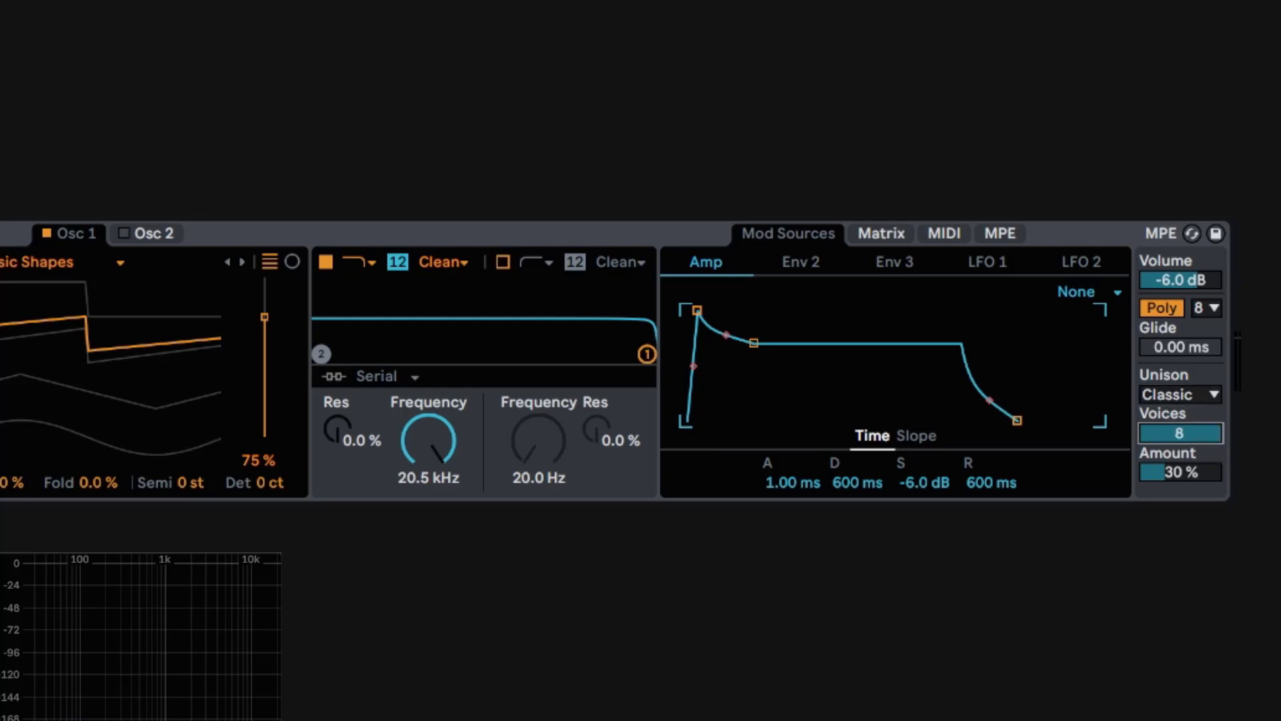
{"action": "left_click_drag", "start_coordinate": [1181, 433], "coordinate": [1181, 477]}
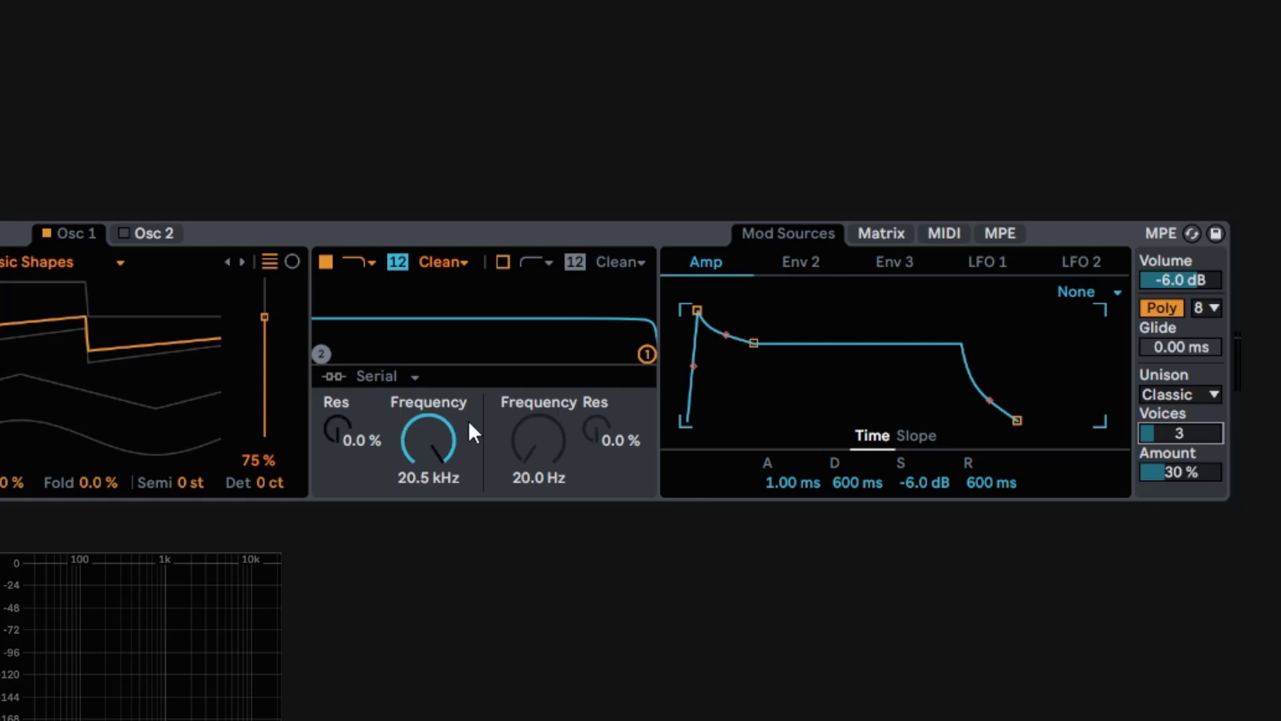
Step: Reset the Classic unison Amount to 0.0 %, and raise it to about 88 % to hear the detuning
{"action": "left_click", "coordinate": [1177, 468]}
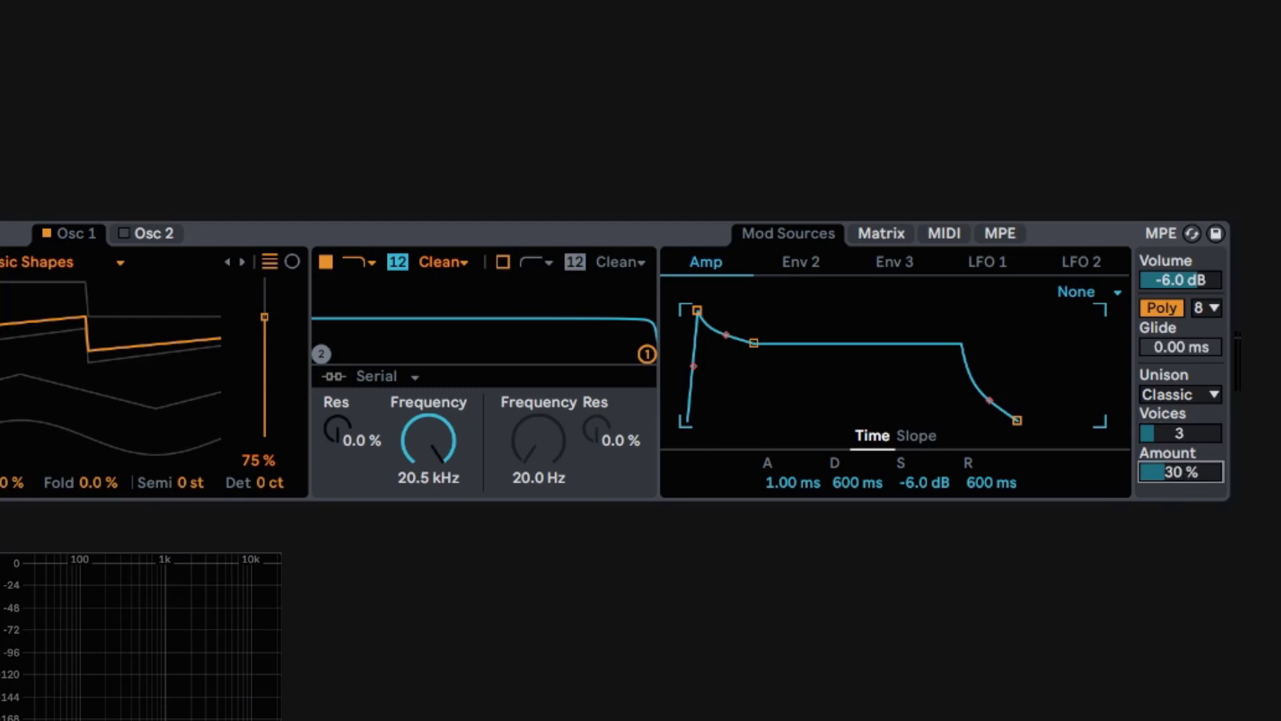
{"action": "key", "text": "Delete"}
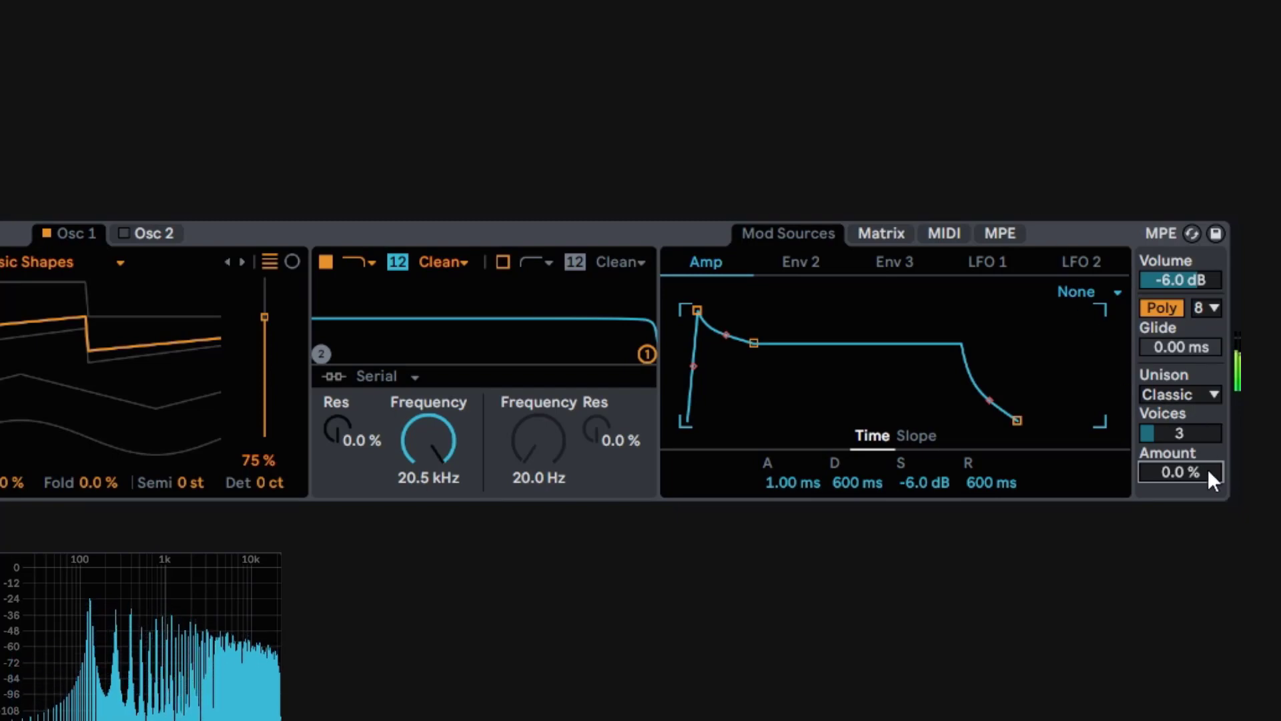
{"action": "left_click_drag", "start_coordinate": [1168, 478], "coordinate": [1167, 365]}
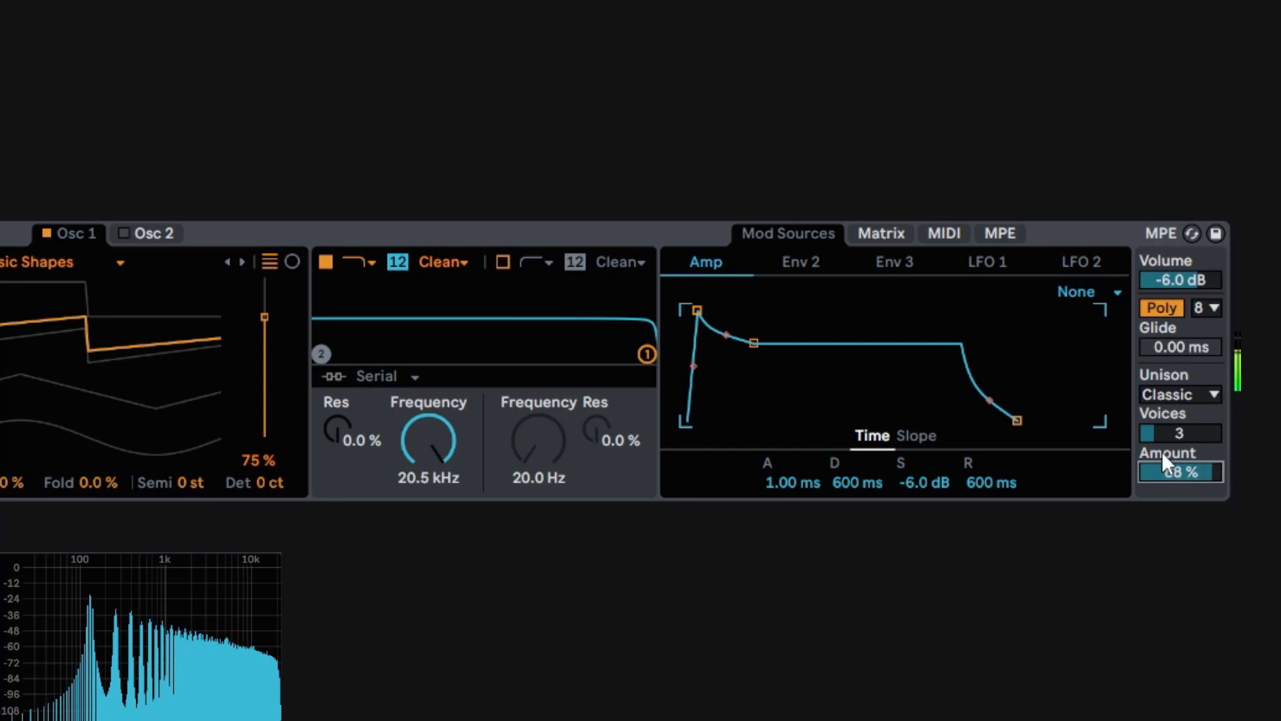
Step: Try 7 unison Voices at 100 % Amount, and bring the Voices back to 3 and the Amount to 41 %
{"action": "left_click_drag", "start_coordinate": [1193, 434], "coordinate": [1193, 400]}
{"action": "left_click_drag", "start_coordinate": [1188, 466], "coordinate": [1187, 458]}
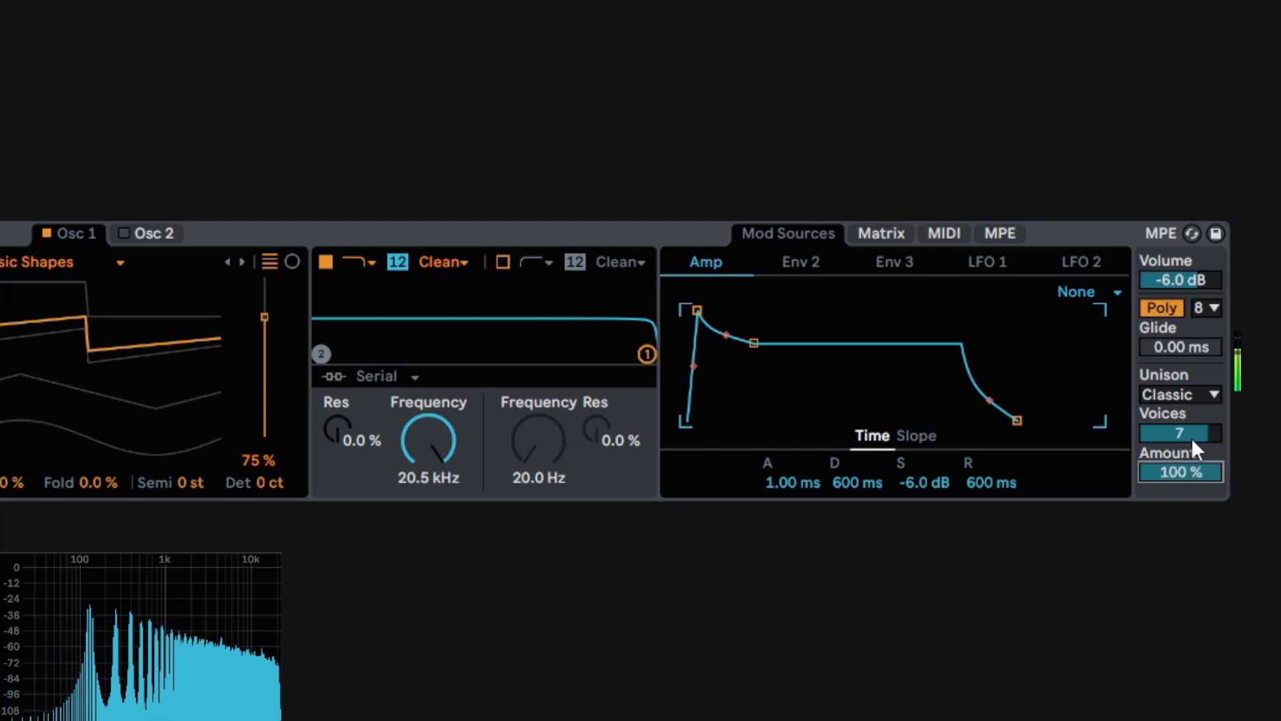
{"action": "left_click", "coordinate": [1192, 440]}
{"action": "left_click_drag", "start_coordinate": [1192, 433], "coordinate": [1198, 479]}
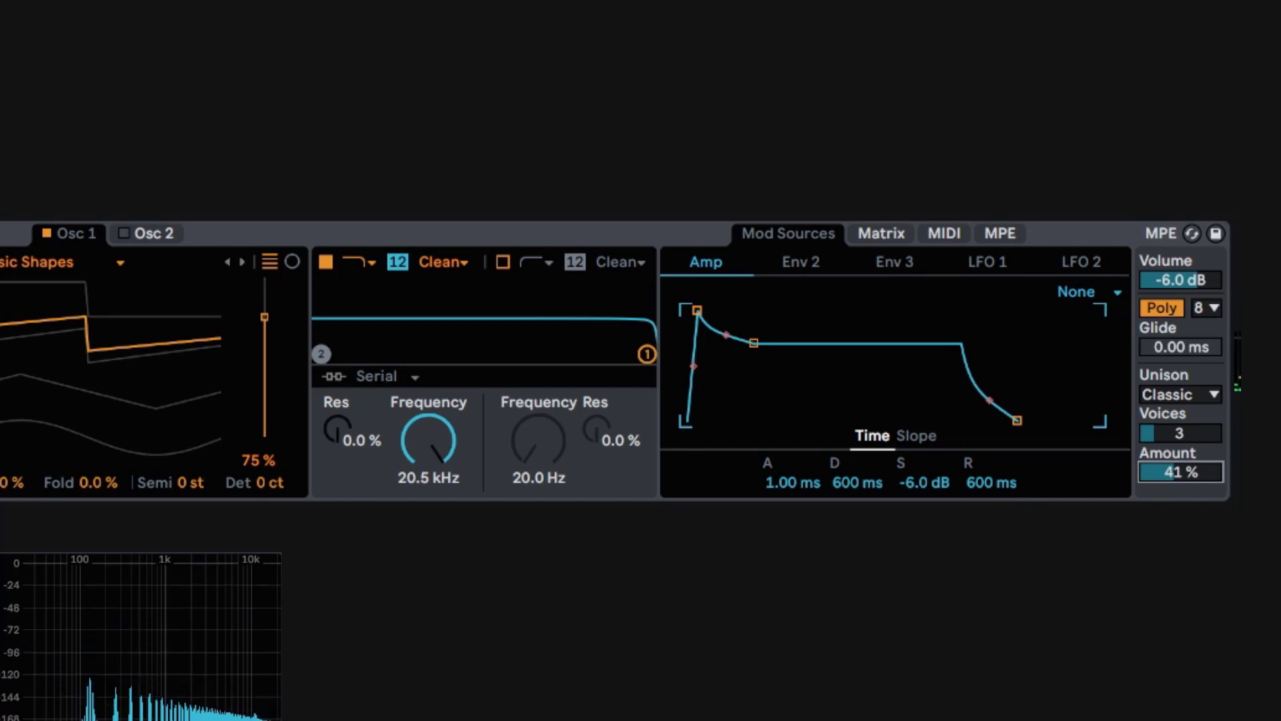
Step: Change the Unison mode to Shimmer and set its Amount to 28 %
{"action": "left_click", "coordinate": [1186, 393]}
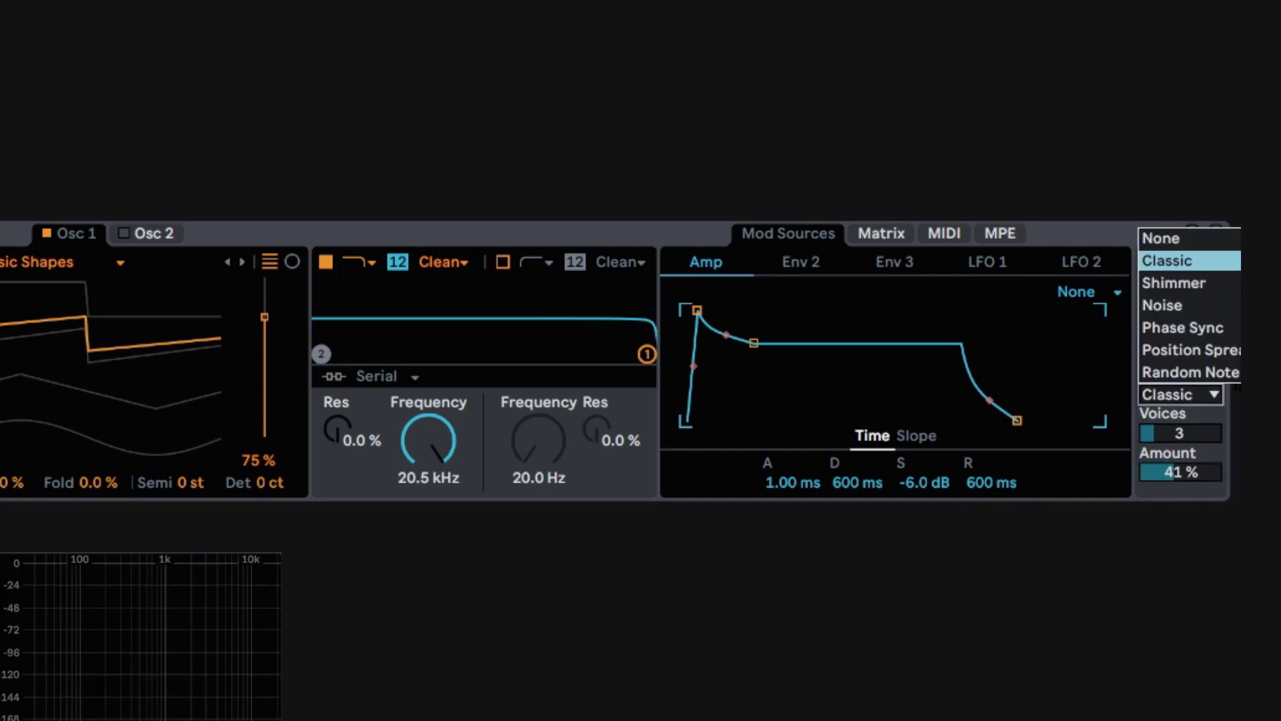
{"action": "key", "text": "Escape"}
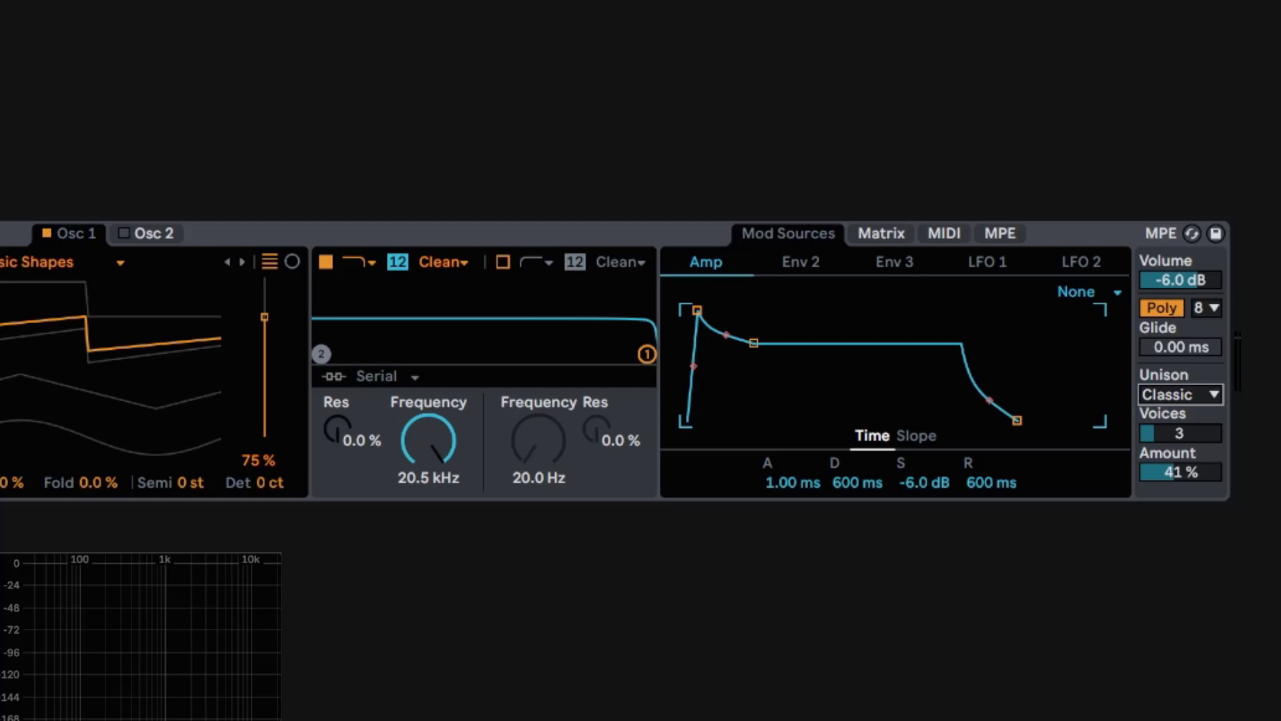
{"action": "left_click", "coordinate": [1213, 394]}
{"action": "left_click", "coordinate": [1192, 300]}
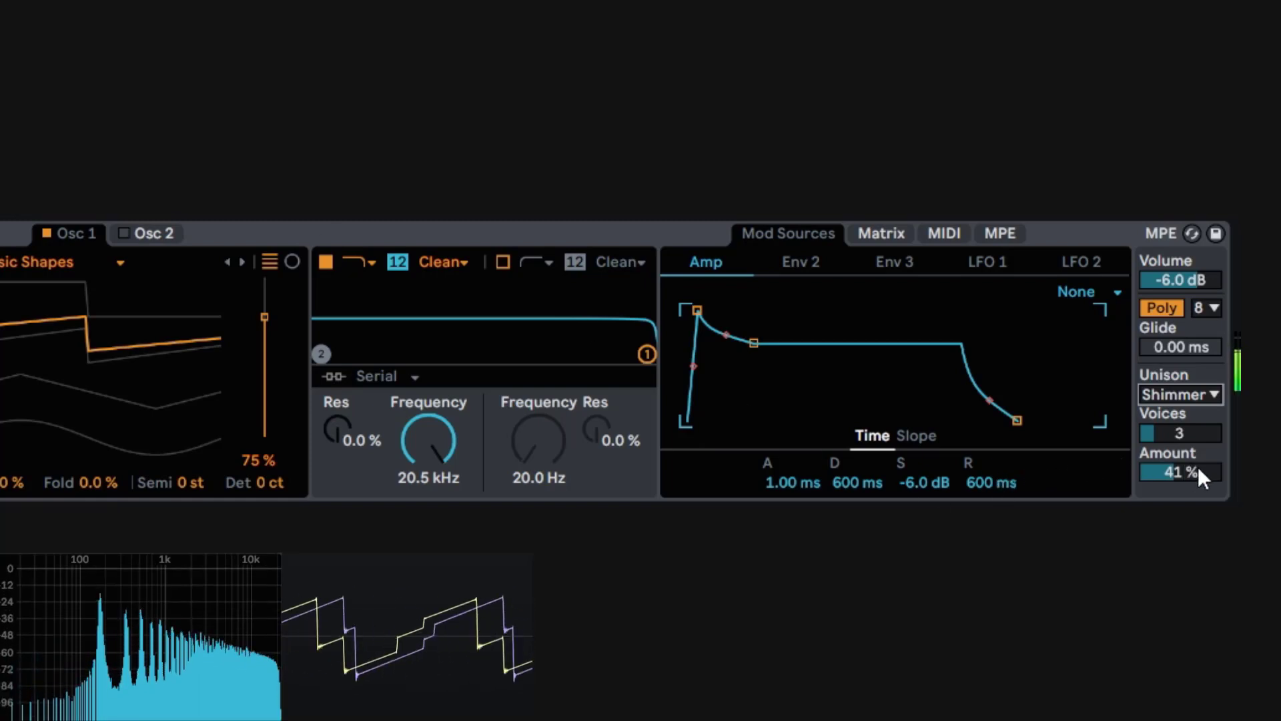
{"action": "mouse_move", "coordinate": [1194, 472]}
{"action": "left_mouse_down"}
{"action": "mouse_move", "coordinate": [1195, 503]}
{"action": "mouse_move", "coordinate": [1210, 466]}
{"action": "left_mouse_up"}
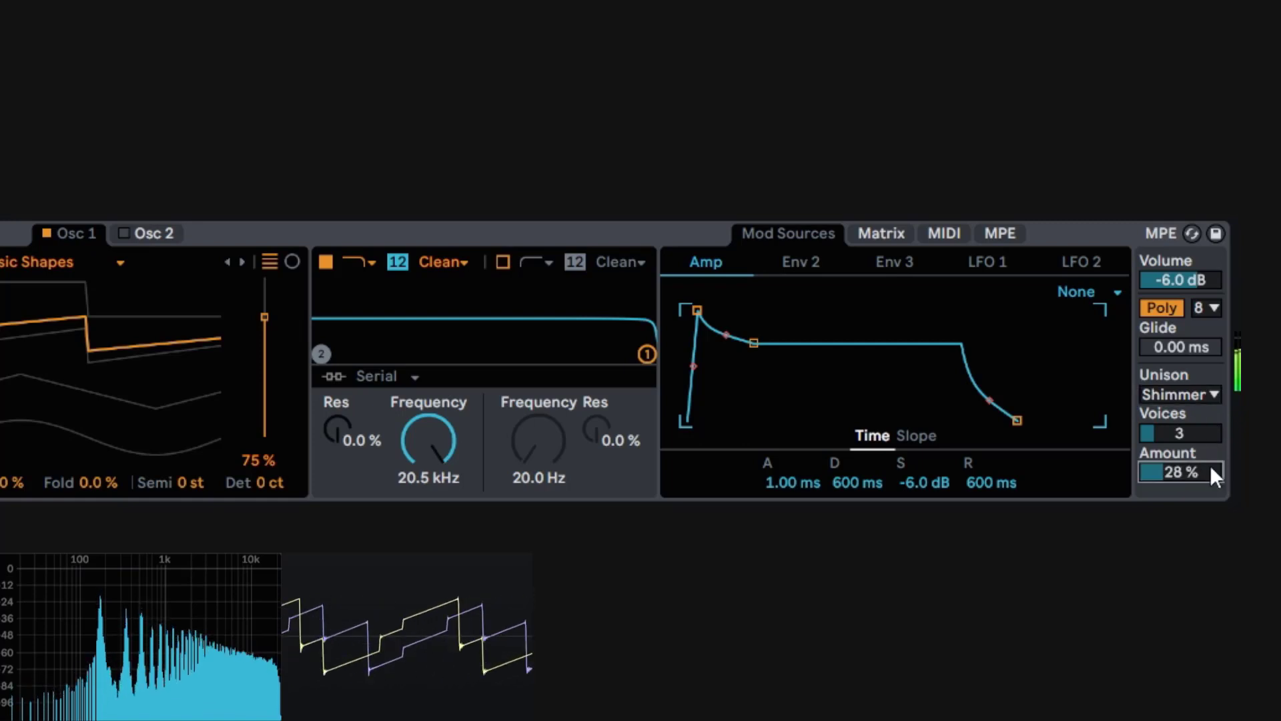
Step: Switch the Unison mode to Classic for comparison and return it to Shimmer
{"action": "left_click", "coordinate": [1194, 396]}
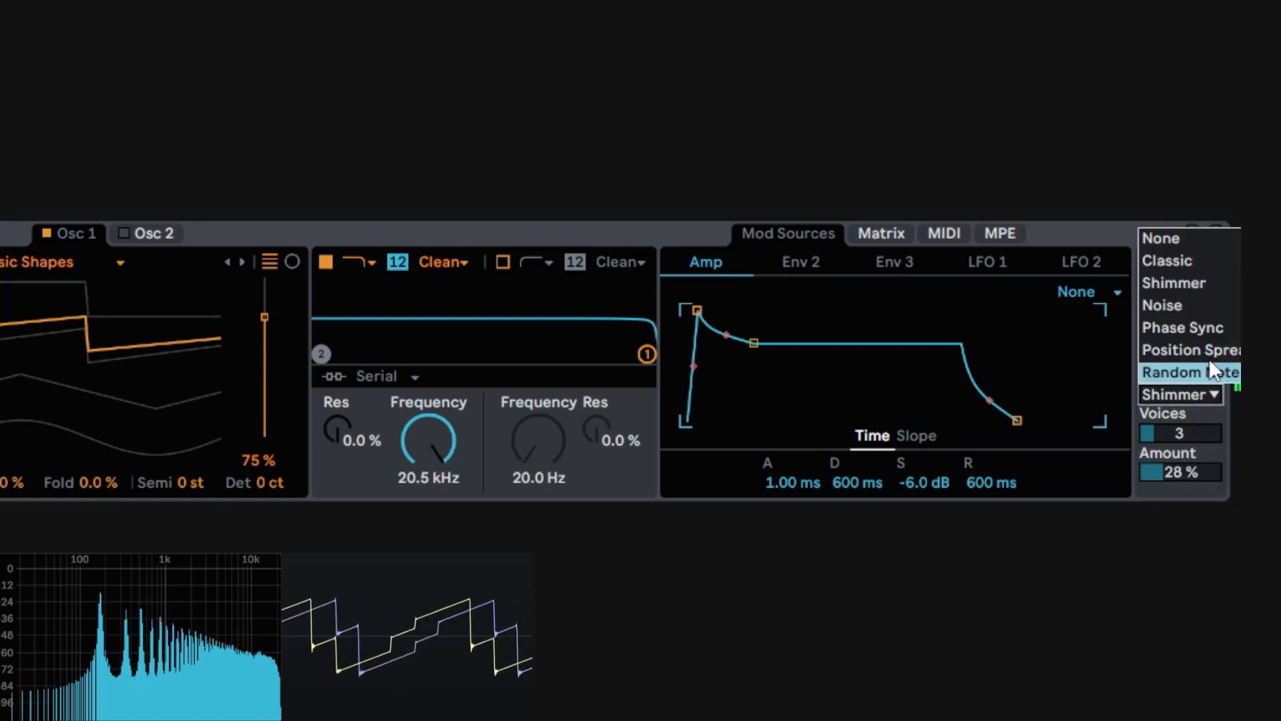
{"action": "left_click", "coordinate": [1191, 262]}
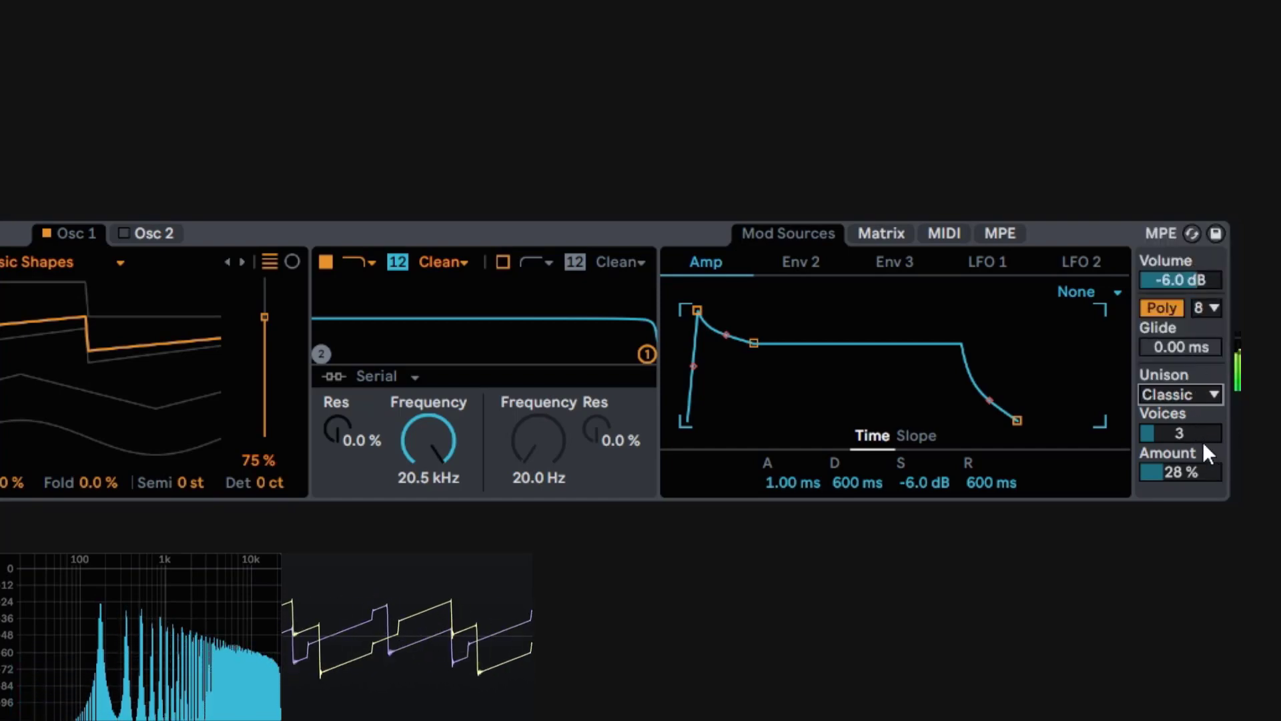
{"action": "left_click", "coordinate": [1211, 395]}
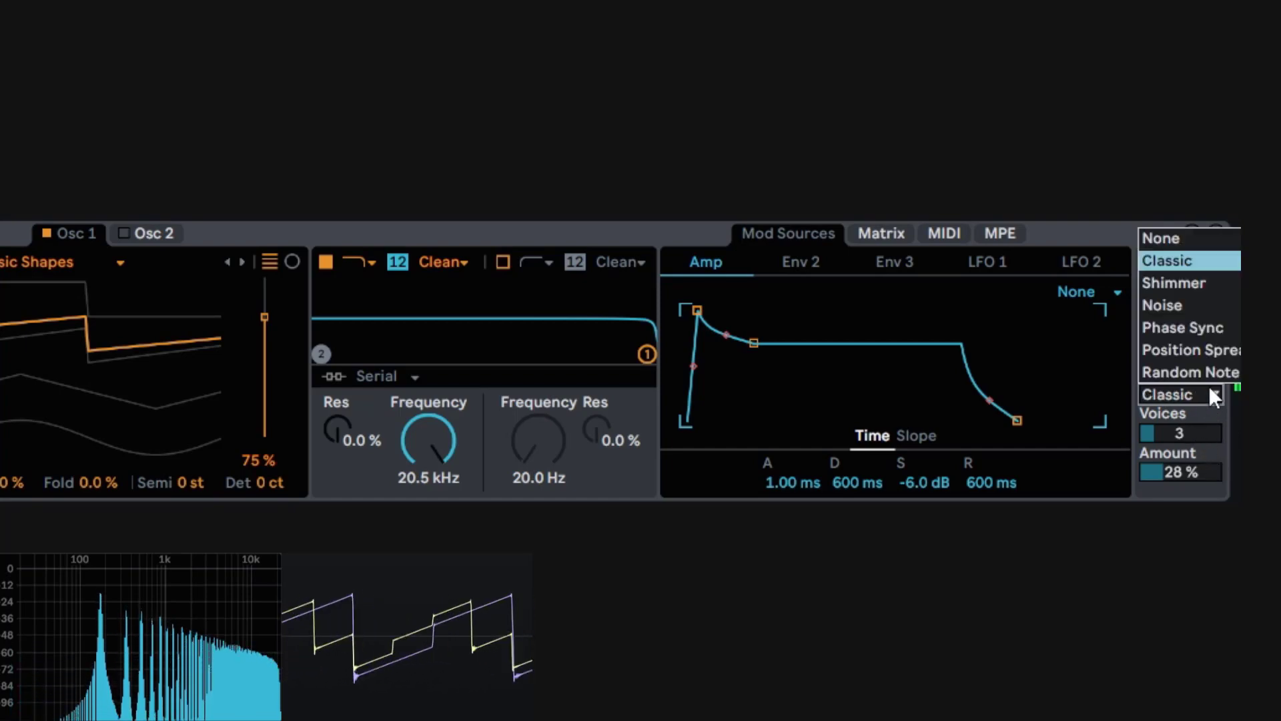
{"action": "left_click", "coordinate": [1195, 286]}
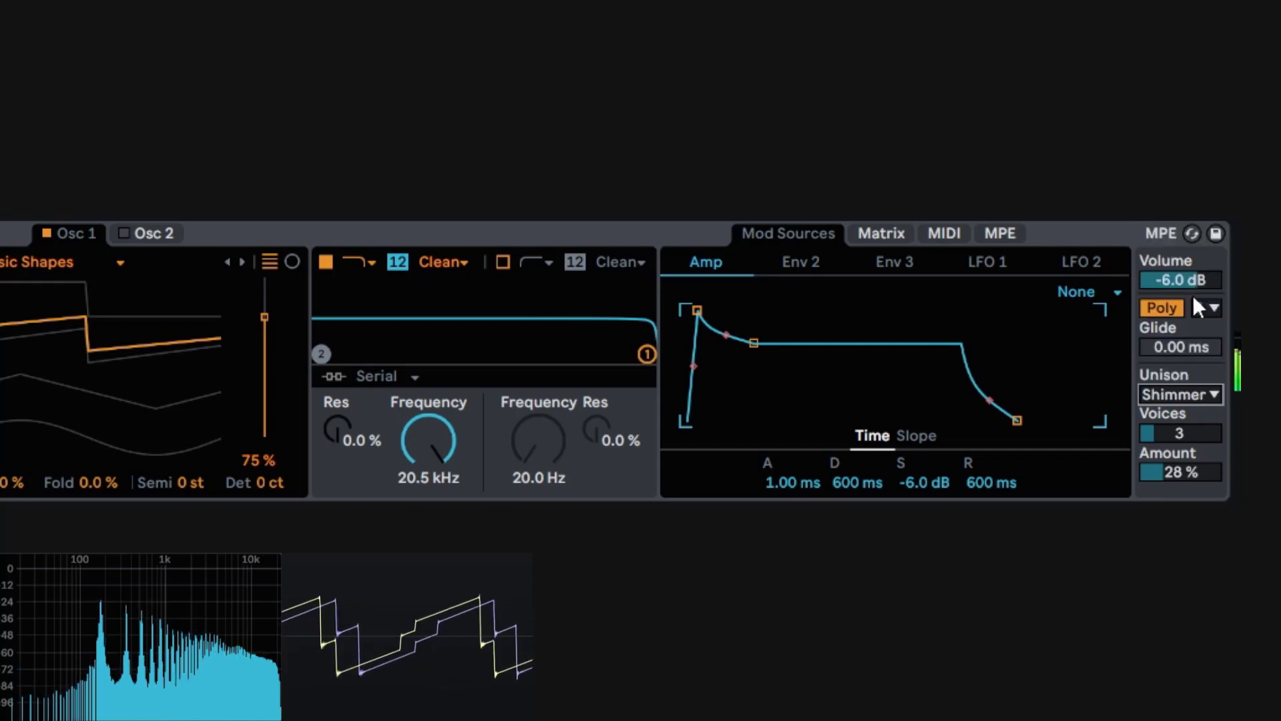
Step: Set Shimmer unison to 2 Voices and 33 % Amount, and compare it with Classic at the same settings
{"action": "mouse_move", "coordinate": [1191, 473]}
{"action": "left_mouse_down"}
{"action": "mouse_move", "coordinate": [1198, 443]}
{"action": "mouse_move", "coordinate": [1185, 459]}
{"action": "left_mouse_up"}
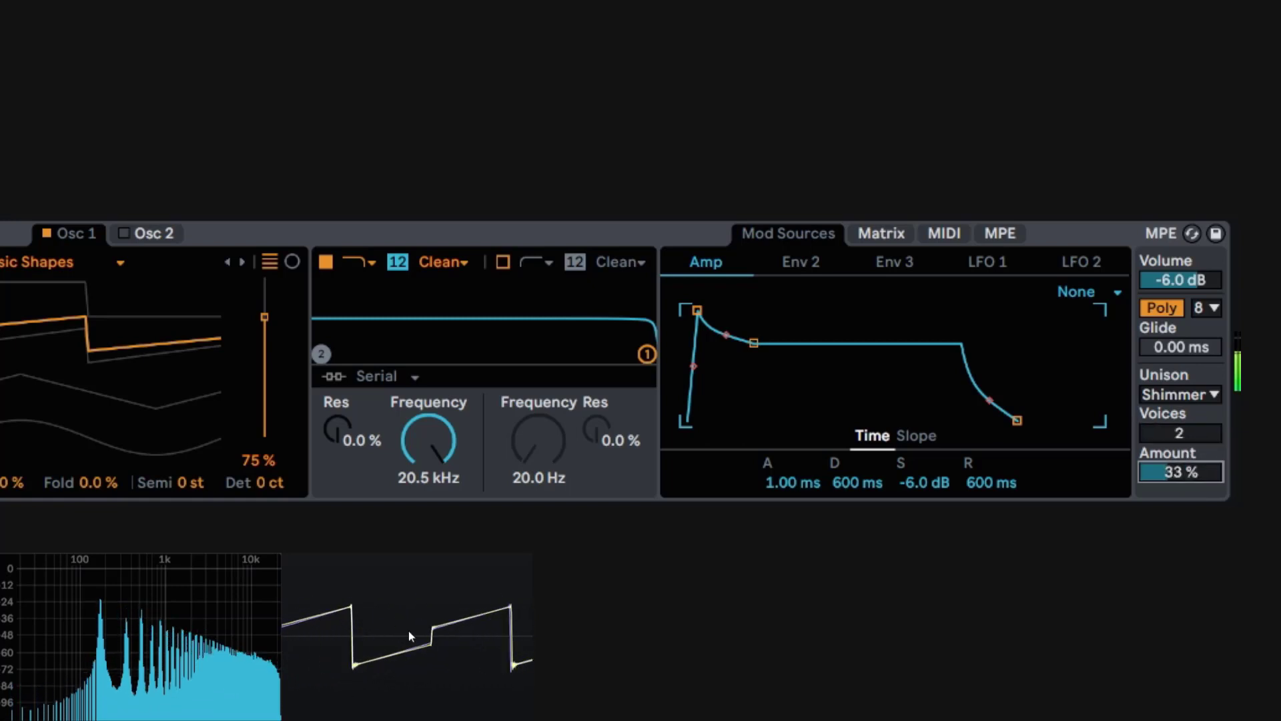
{"action": "left_click", "coordinate": [1192, 395]}
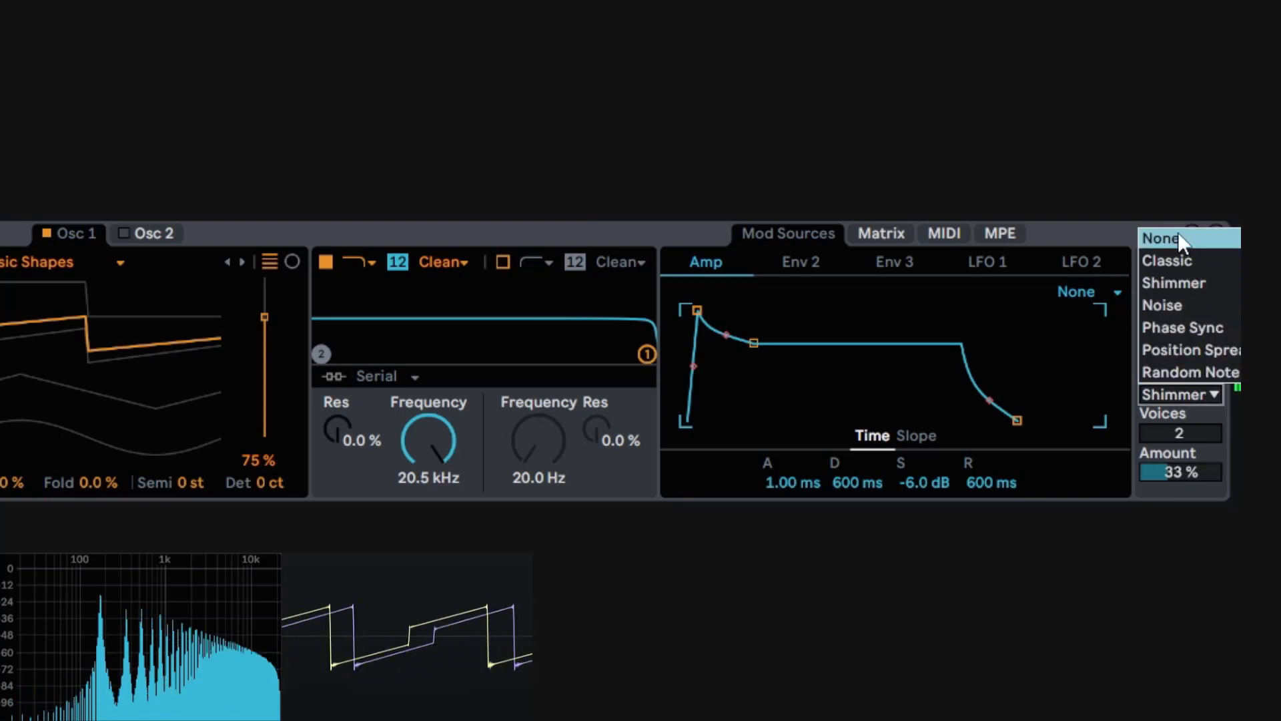
{"action": "left_click", "coordinate": [1179, 259]}
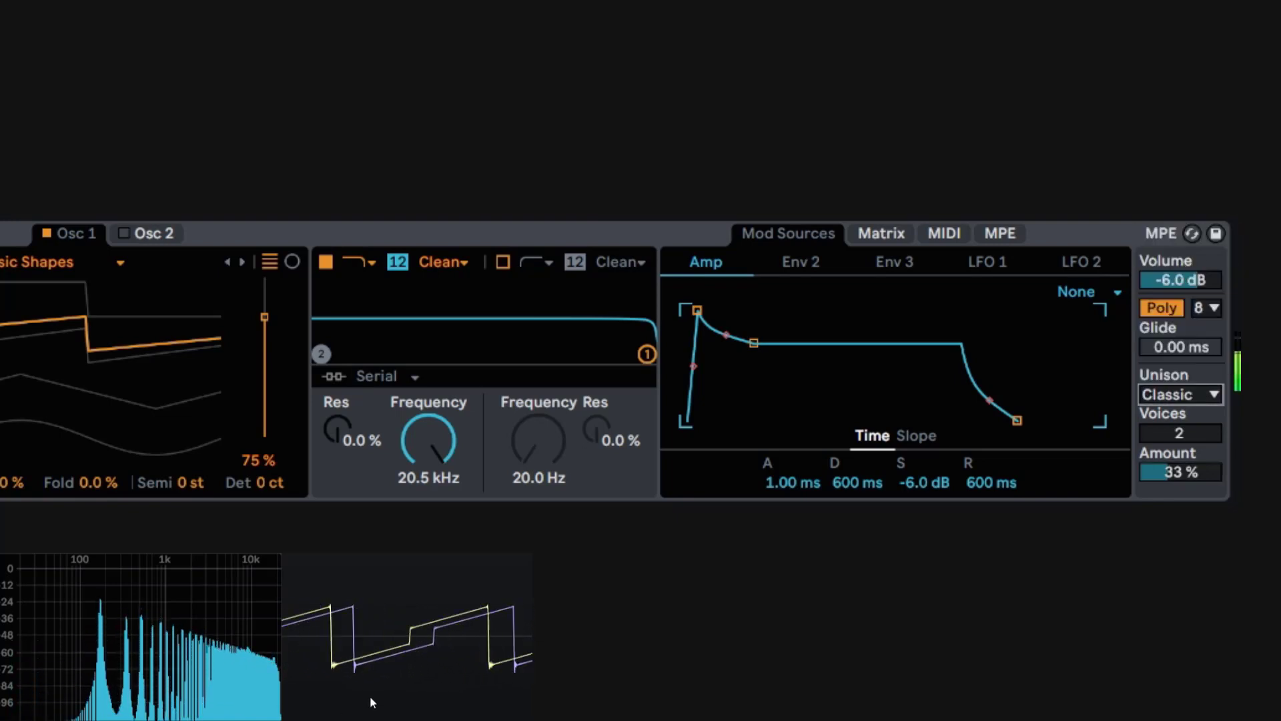
{"action": "left_click", "coordinate": [1199, 395]}
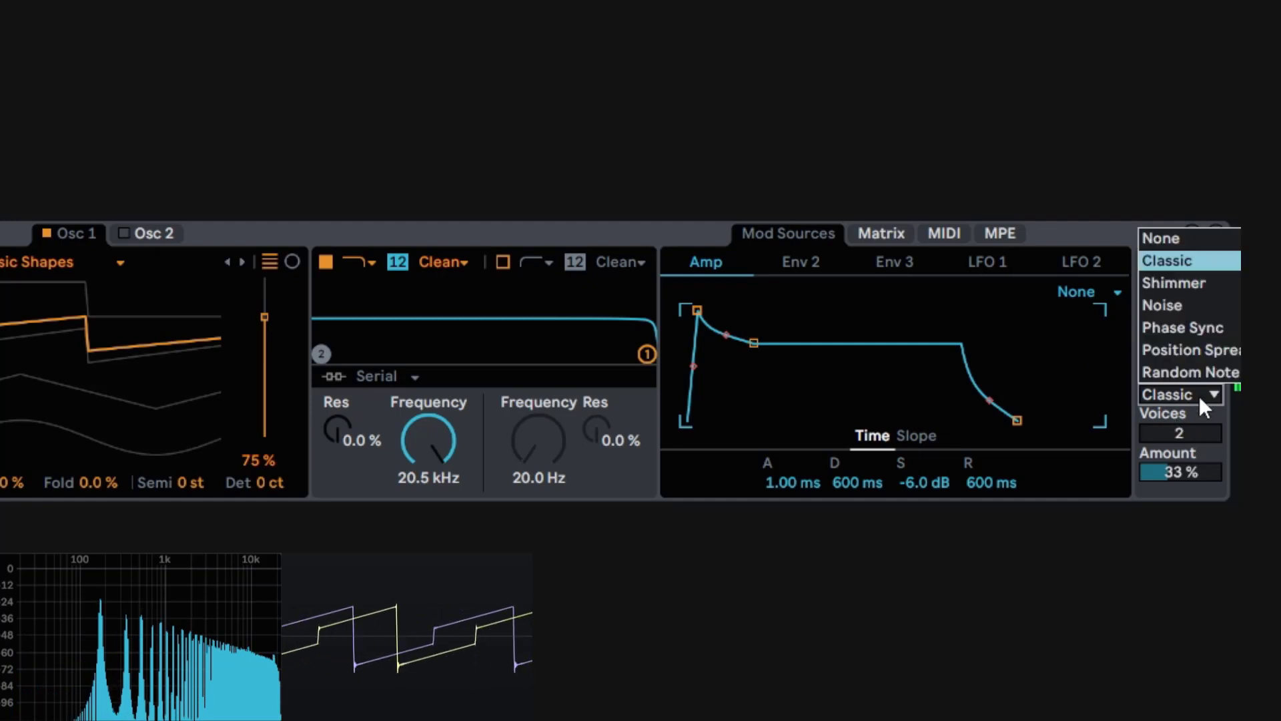
{"action": "left_click", "coordinate": [1203, 282]}
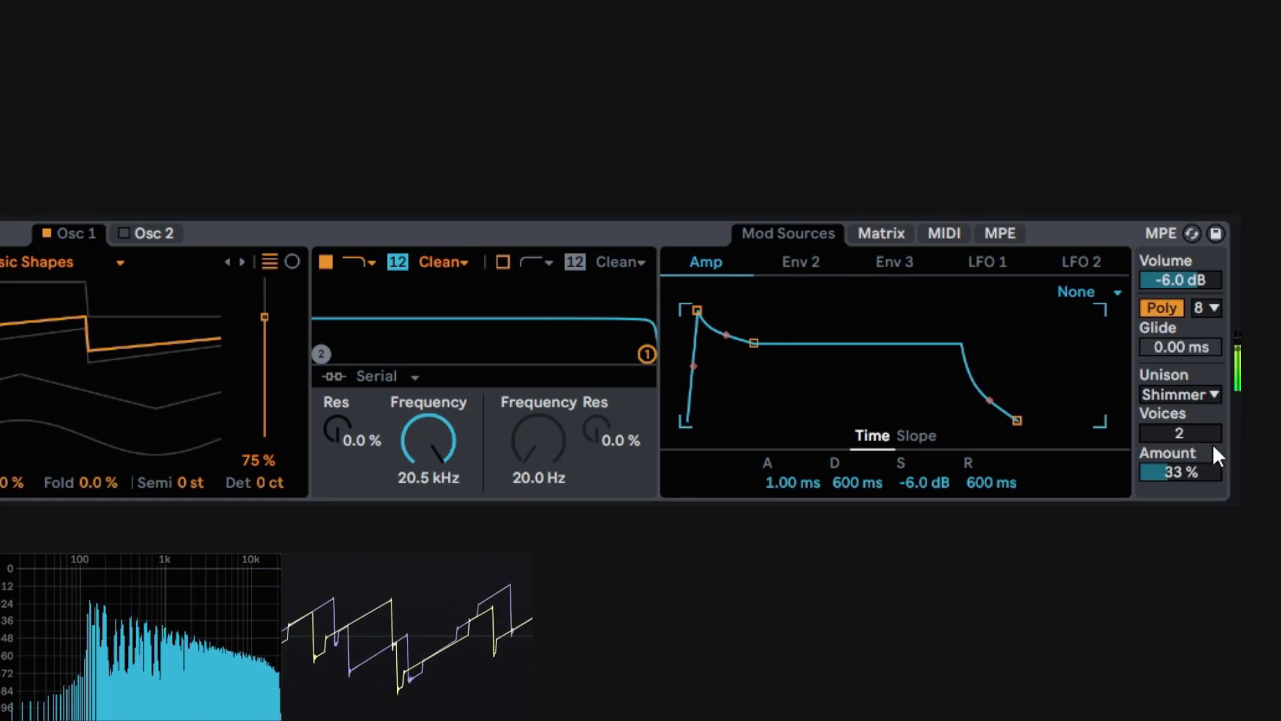
Step: Raise Shimmer unison to 3 Voices and its Amount to 46 %
{"action": "left_click", "coordinate": [1179, 433]}
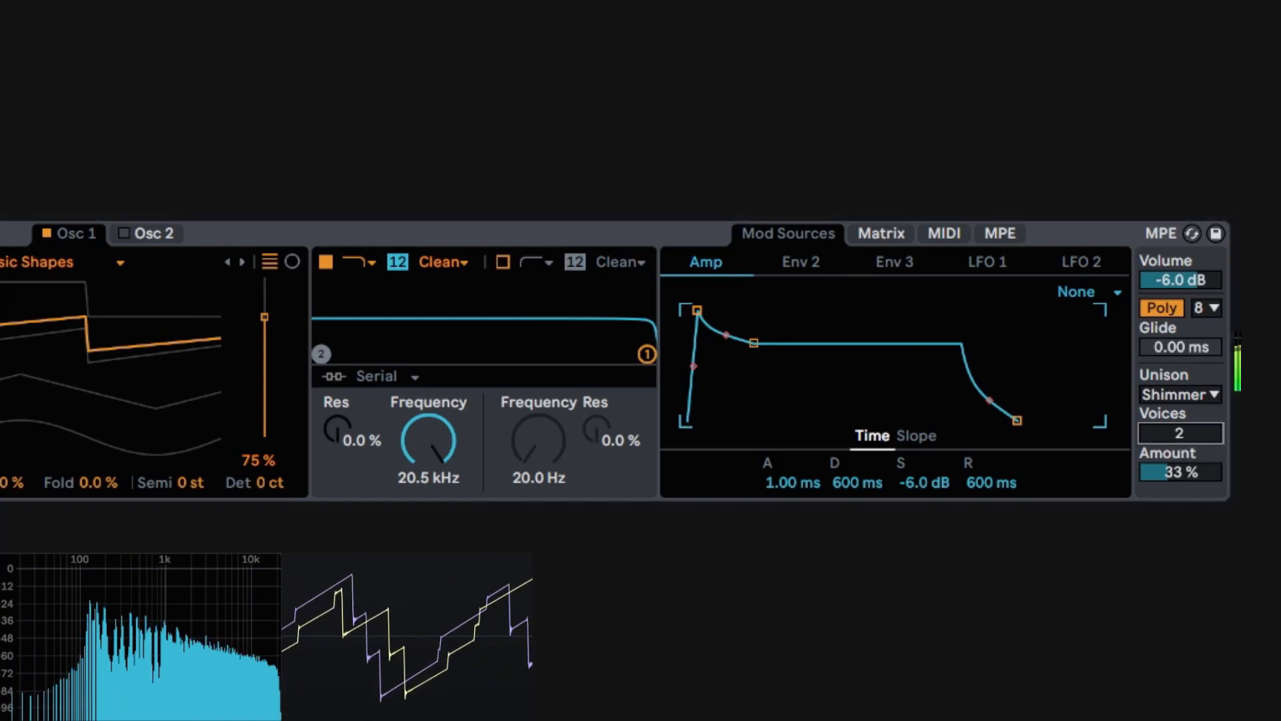
{"action": "left_click_drag", "start_coordinate": [1179, 432], "coordinate": [1179, 422]}
{"action": "left_click_drag", "start_coordinate": [1189, 473], "coordinate": [1188, 409]}
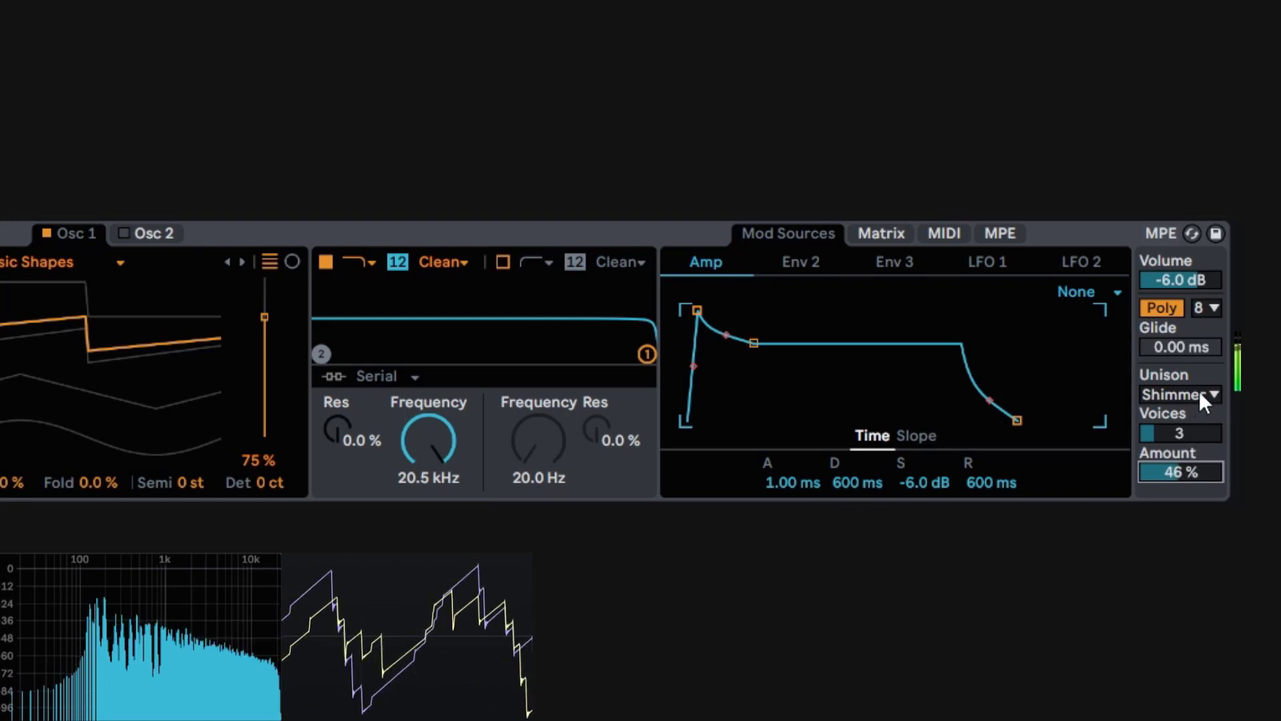
Step: Switch the Unison mode to Classic at 3 Voices and 46 % Amount for comparison, and return it to Shimmer
{"action": "left_click", "coordinate": [1200, 394]}
{"action": "left_click", "coordinate": [1201, 262]}
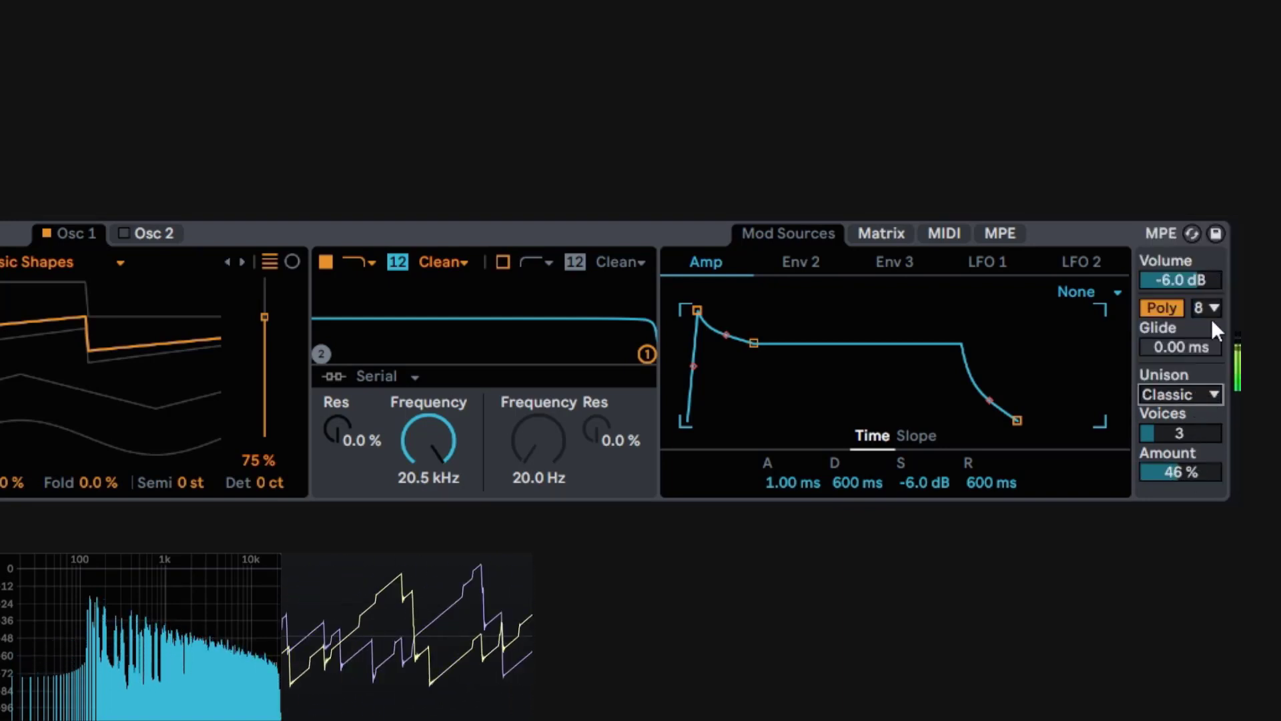
{"action": "left_click", "coordinate": [1199, 393]}
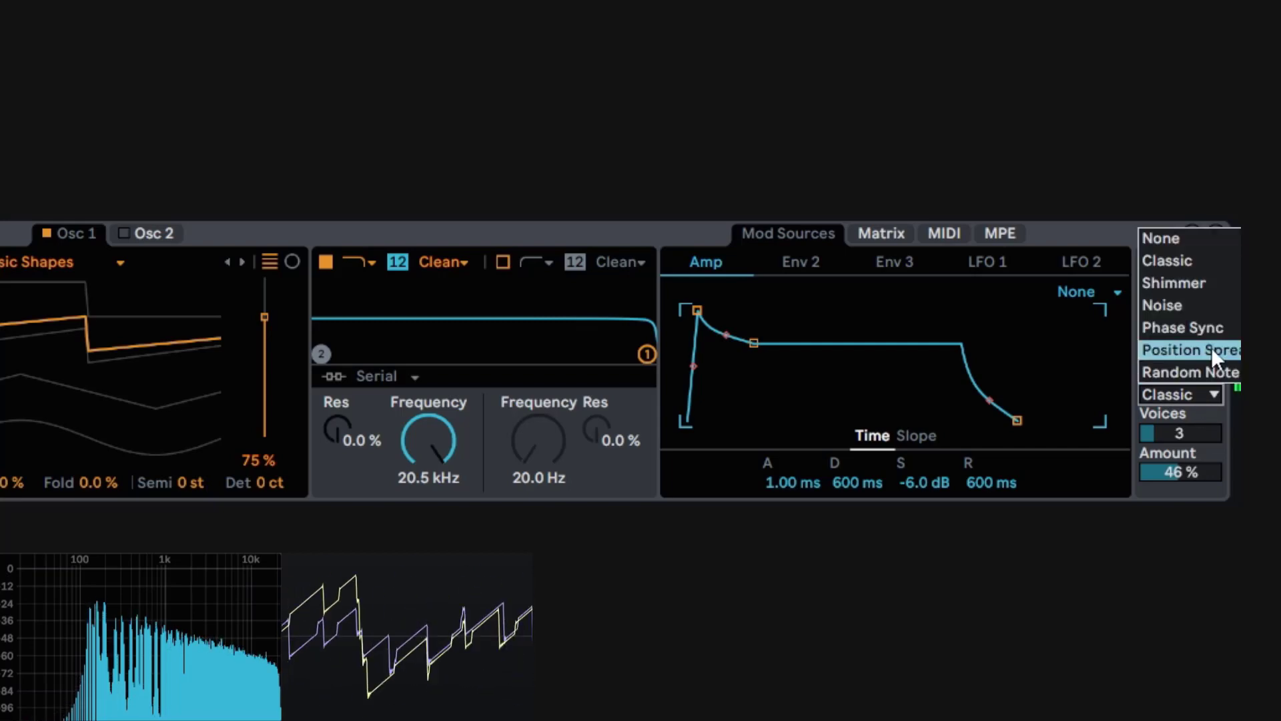
{"action": "left_click", "coordinate": [1206, 284]}
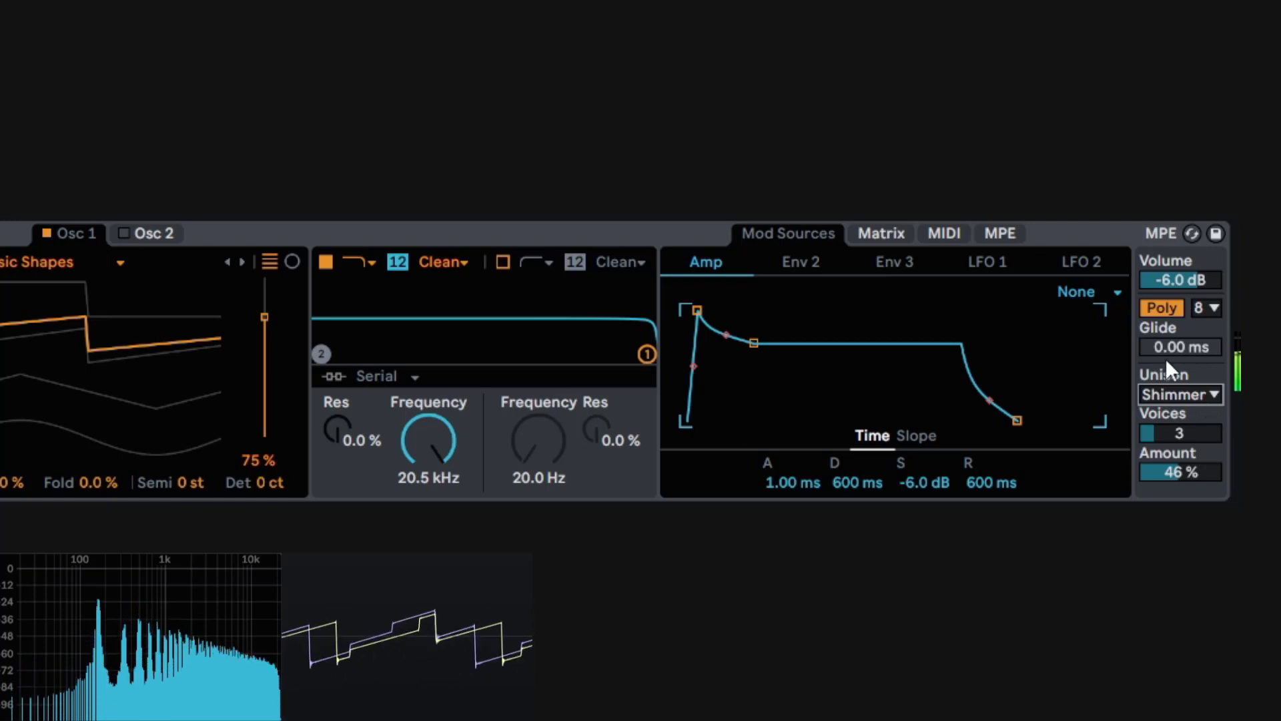
Step: Change the Unison mode to Noise, compare it with Shimmer at the same settings, and return to Noise
{"action": "left_click", "coordinate": [1173, 395]}
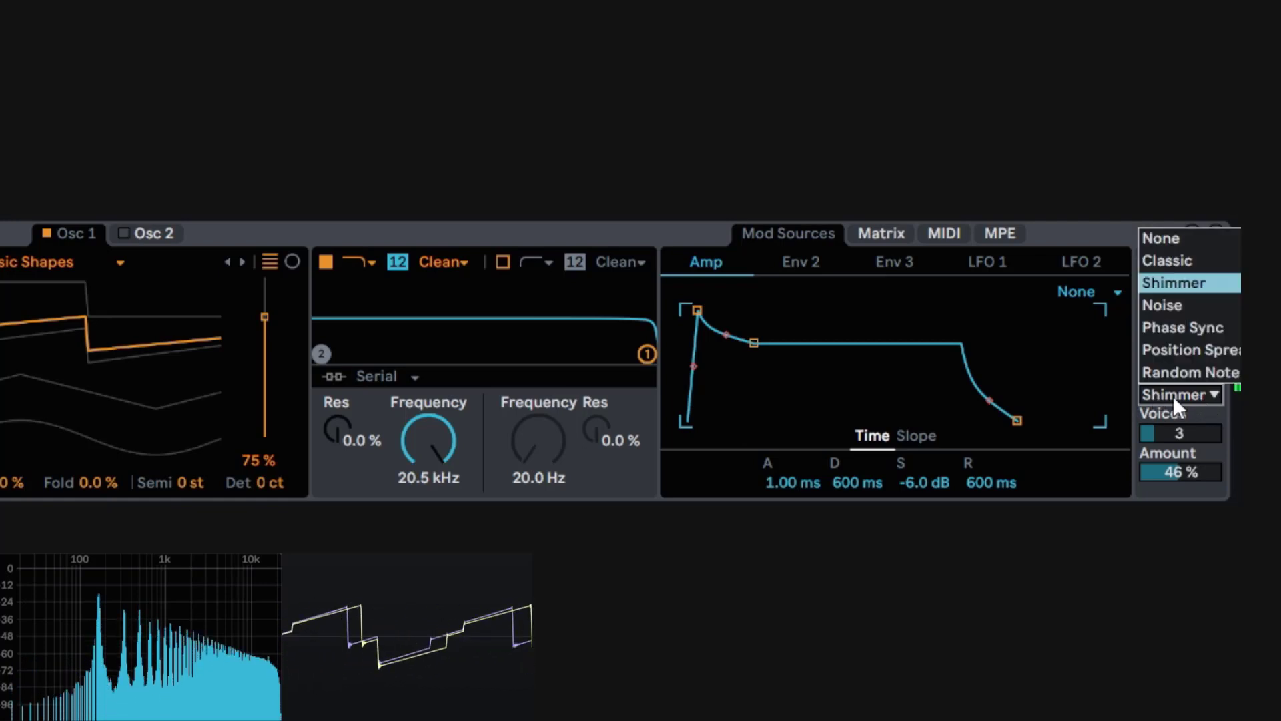
{"action": "left_click", "coordinate": [1209, 306]}
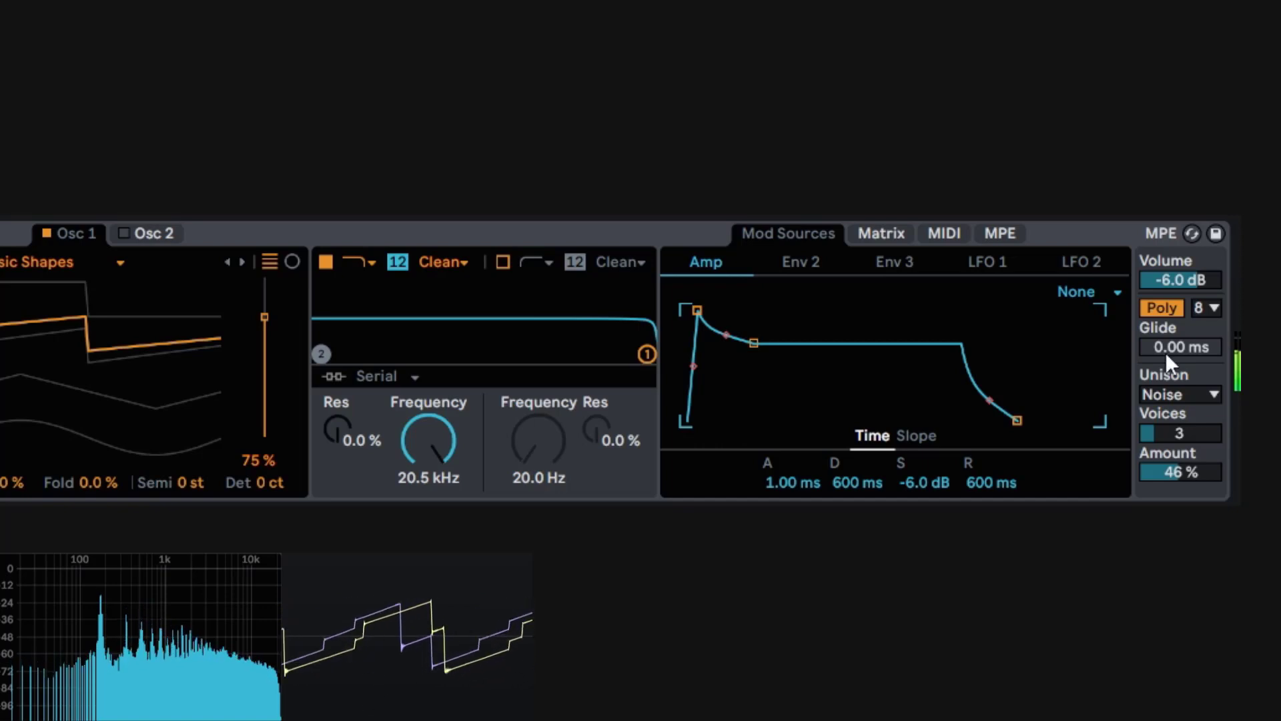
{"action": "left_click", "coordinate": [1187, 394]}
{"action": "left_click", "coordinate": [1190, 285]}
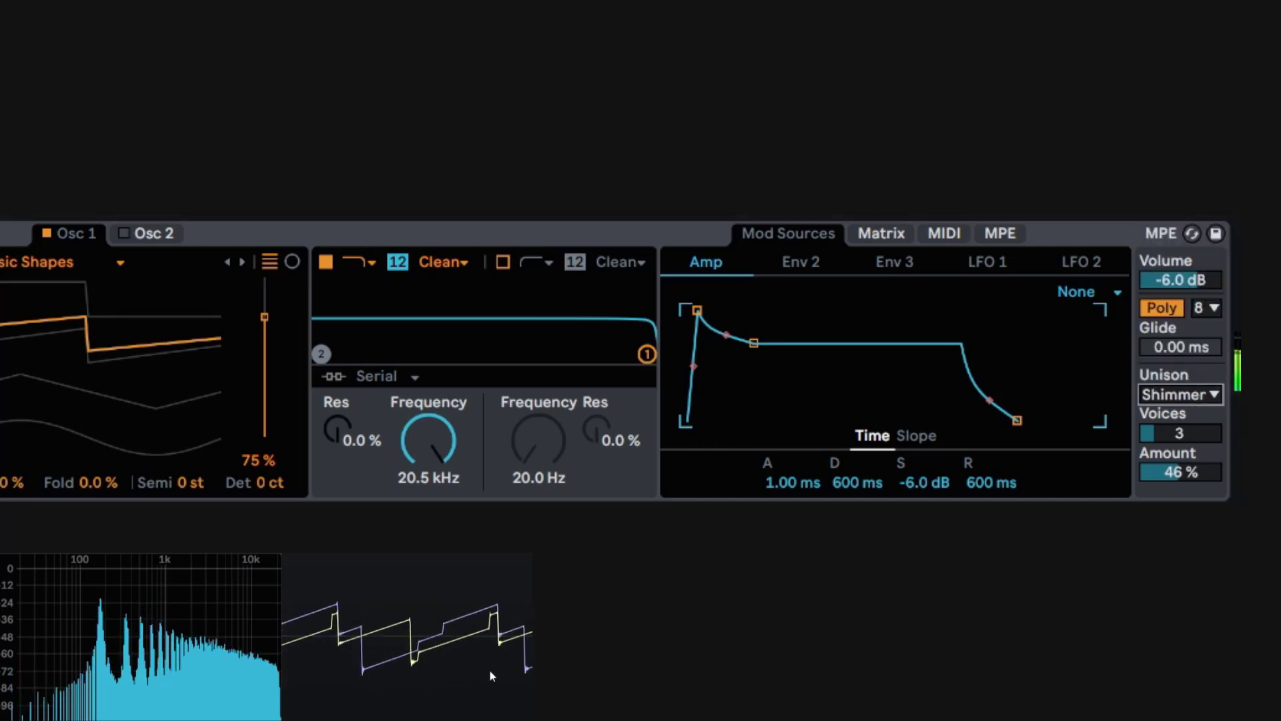
{"action": "left_click", "coordinate": [1189, 394]}
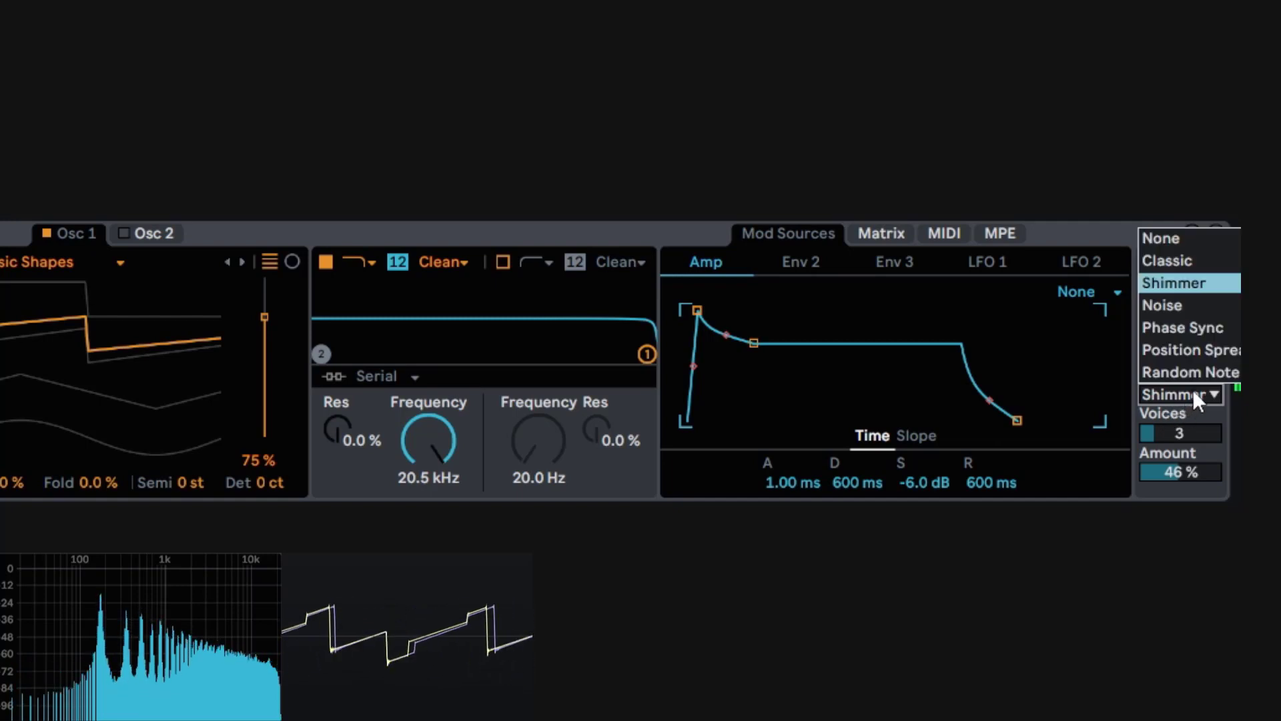
{"action": "left_click", "coordinate": [1194, 305]}
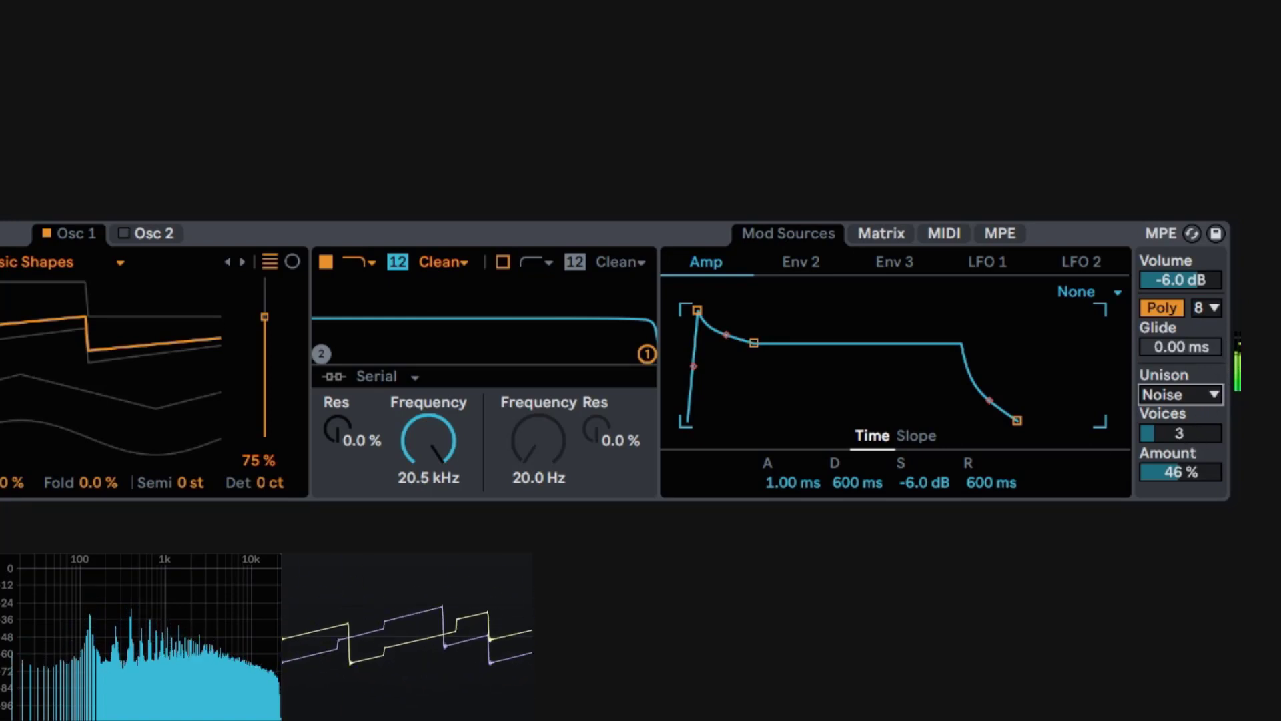
Step: Change the Unison mode to Phase Sync and set its Amount to 39 %
{"action": "left_click", "coordinate": [1201, 400]}
{"action": "left_click", "coordinate": [1189, 333]}
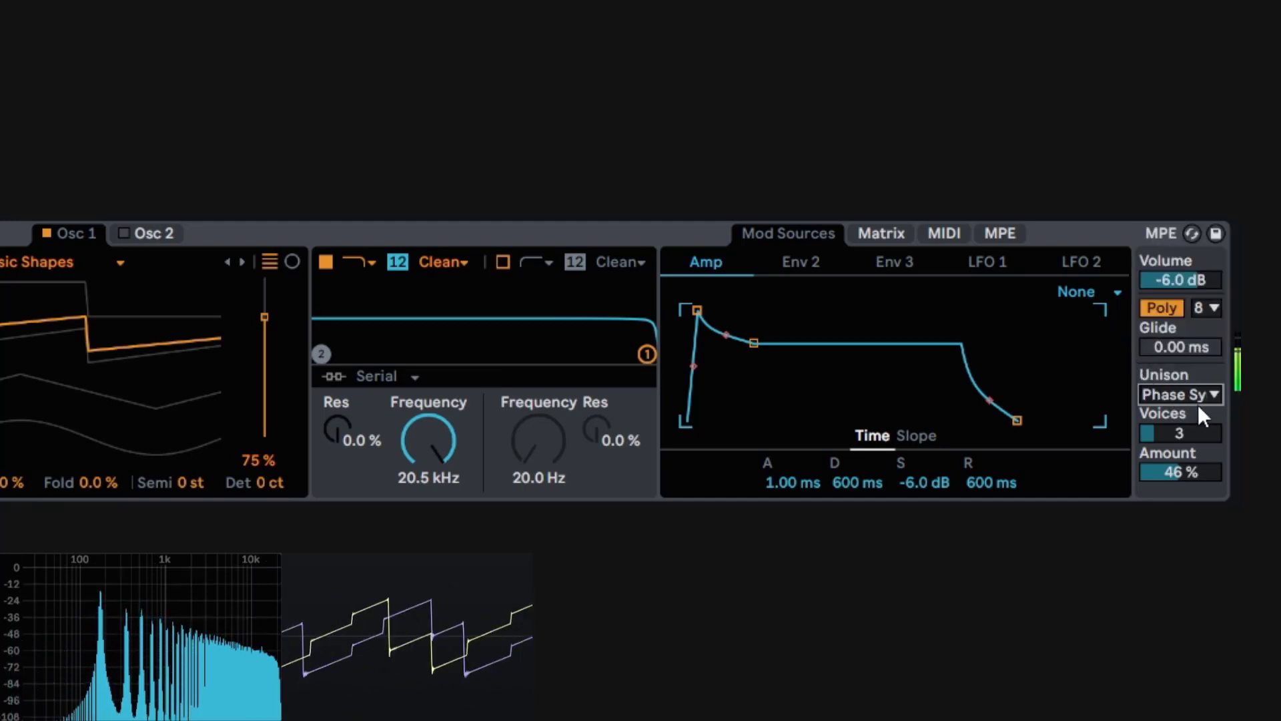
{"action": "left_click_drag", "start_coordinate": [1199, 471], "coordinate": [1199, 479]}
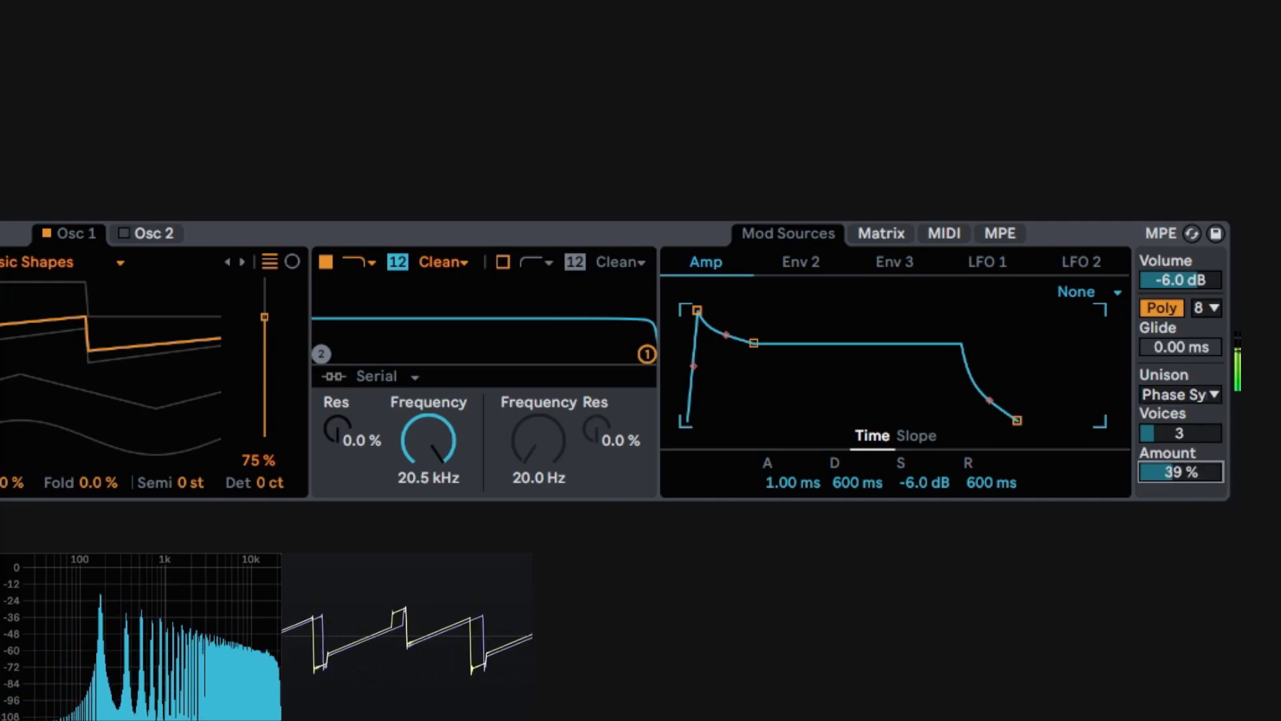
Step: Alternate the Unison mode between Classic and Phase Sync twice at 3 Voices and 39 % Amount, ending on Phase Sync
{"action": "left_click", "coordinate": [1212, 391]}
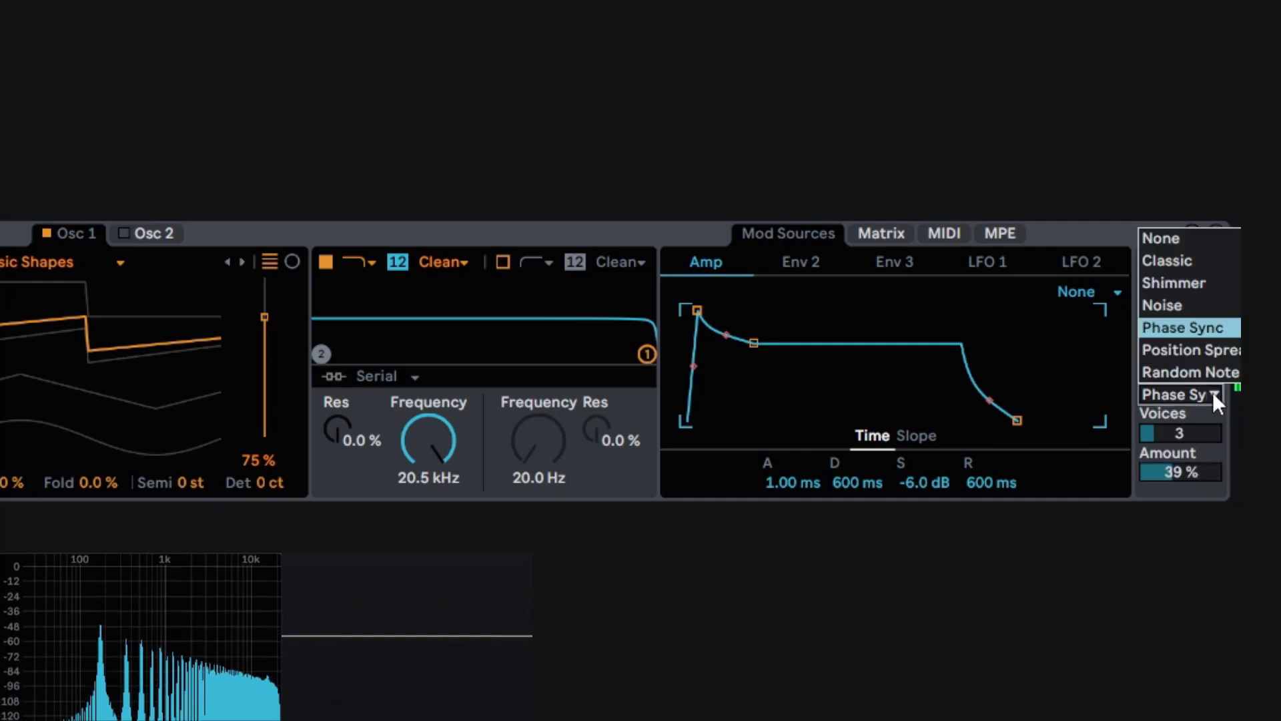
{"action": "left_click", "coordinate": [1194, 260]}
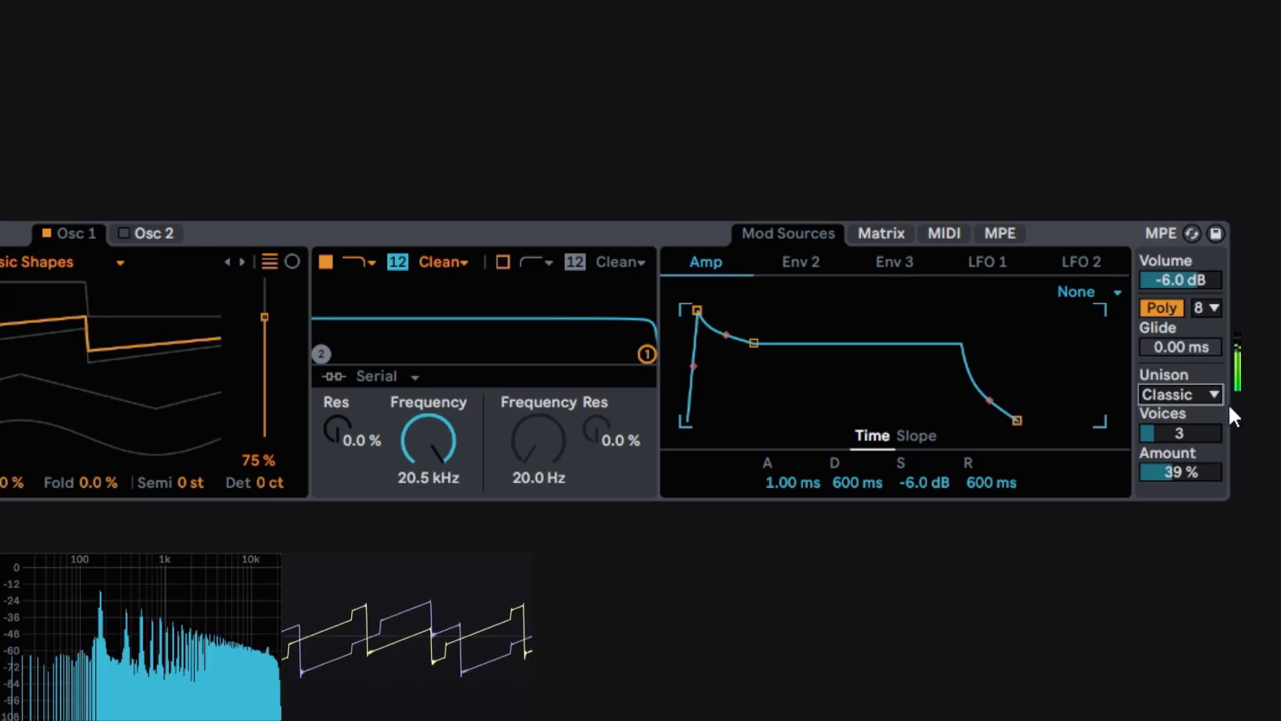
{"action": "left_click", "coordinate": [1200, 394]}
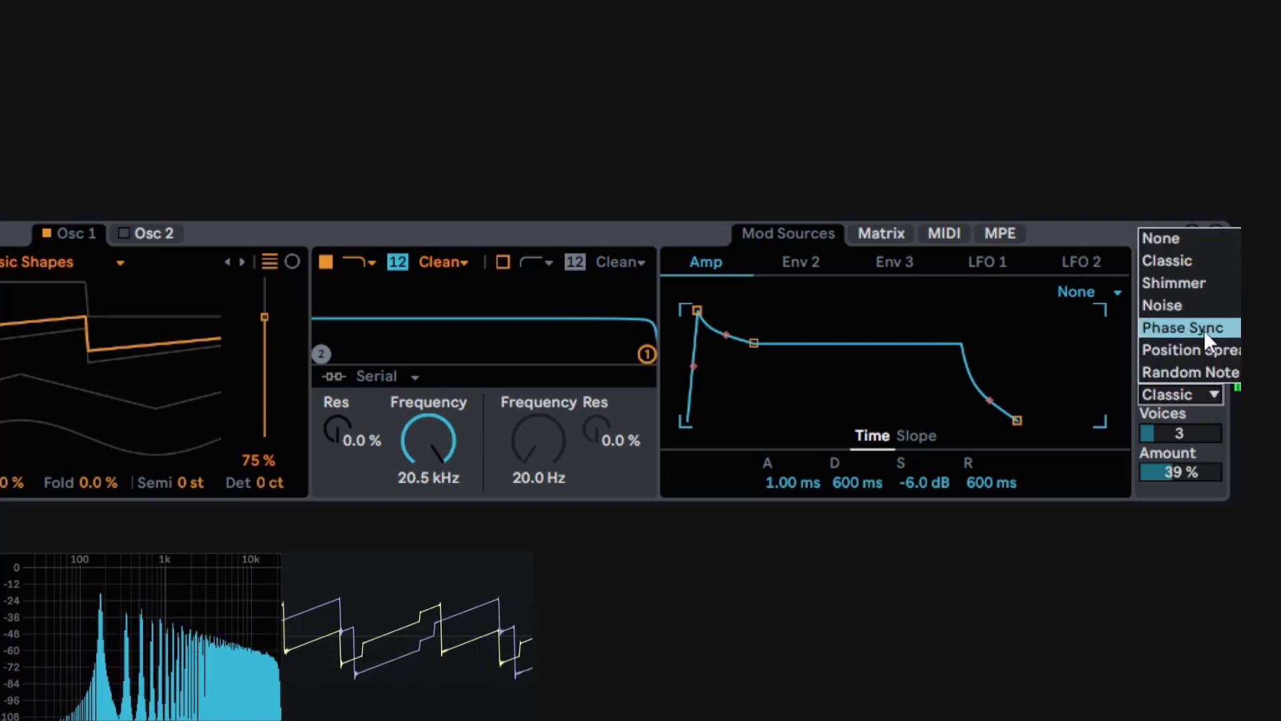
{"action": "left_click", "coordinate": [1203, 329]}
{"action": "left_click", "coordinate": [1205, 387]}
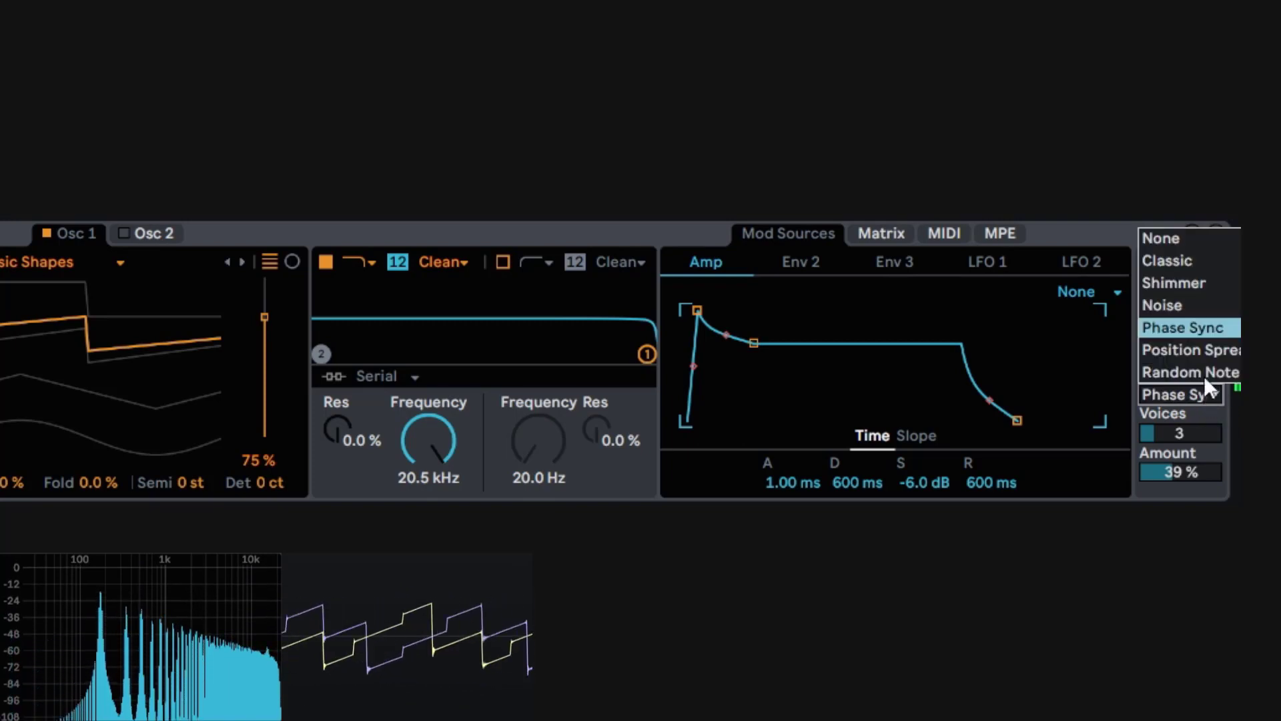
{"action": "left_click", "coordinate": [1199, 262]}
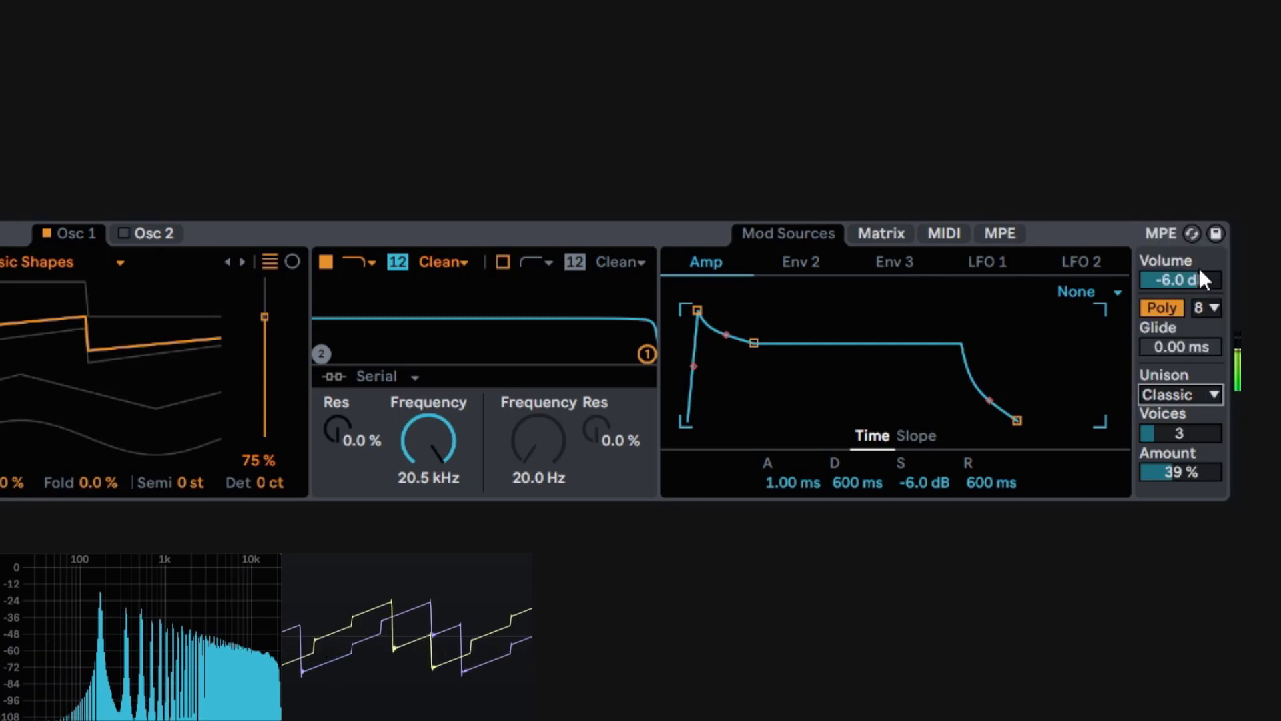
{"action": "left_click", "coordinate": [1215, 388]}
{"action": "left_click", "coordinate": [1202, 326]}
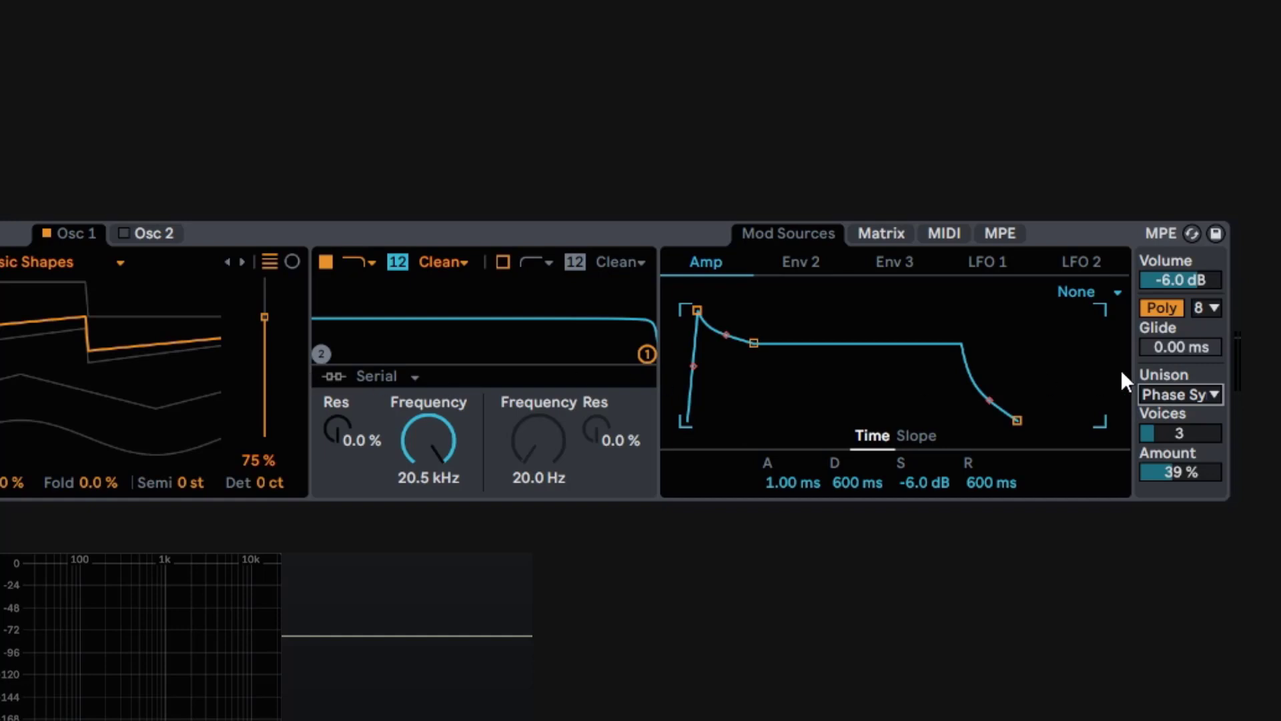
Step: Repeat the comparison of Classic and Phase Sync unison, leaving the mode on Phase Sync
{"action": "left_click", "coordinate": [1198, 394]}
{"action": "left_click", "coordinate": [1170, 259]}
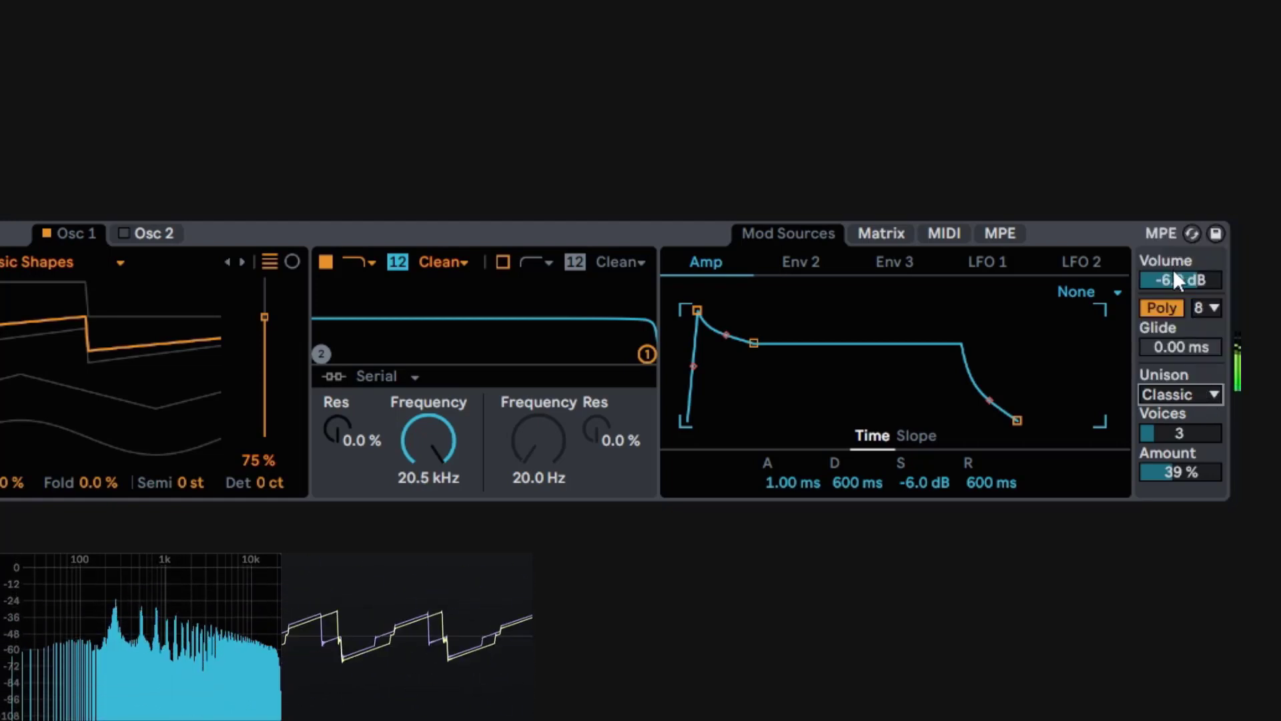
{"action": "left_click", "coordinate": [1200, 392]}
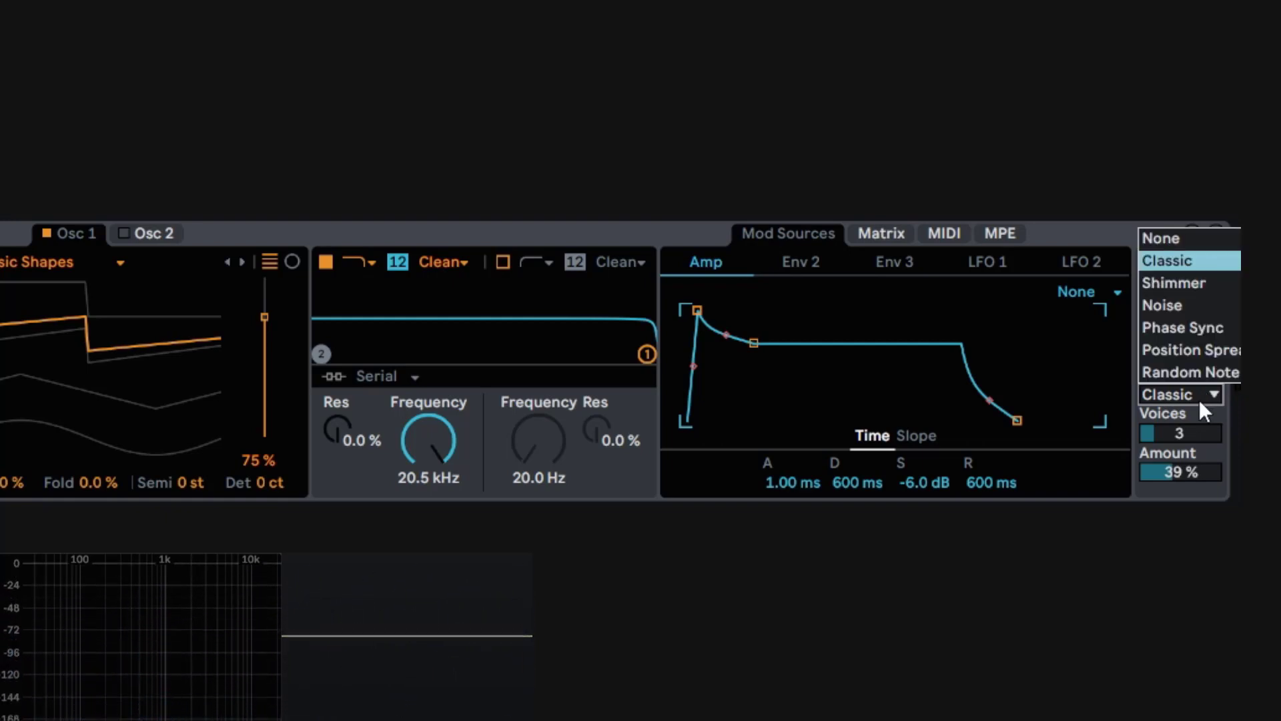
{"action": "left_click", "coordinate": [1218, 319]}
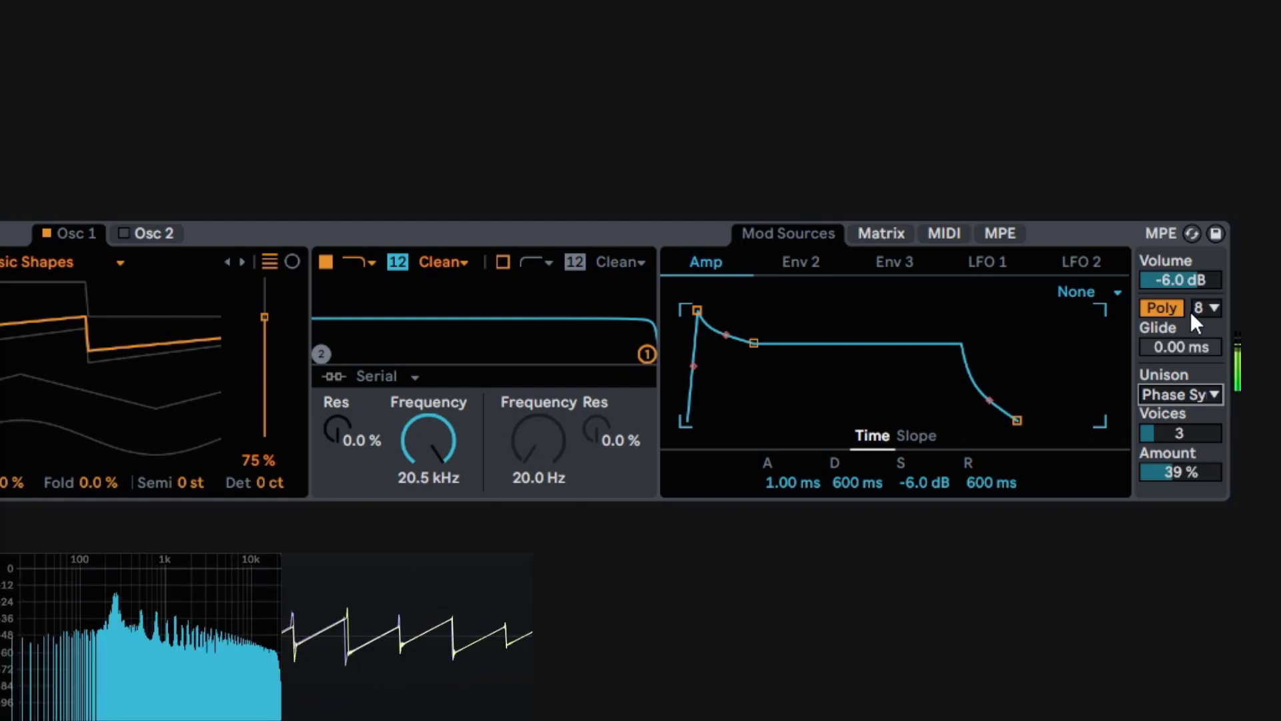
{"action": "left_click", "coordinate": [1192, 400]}
{"action": "left_click", "coordinate": [1189, 260]}
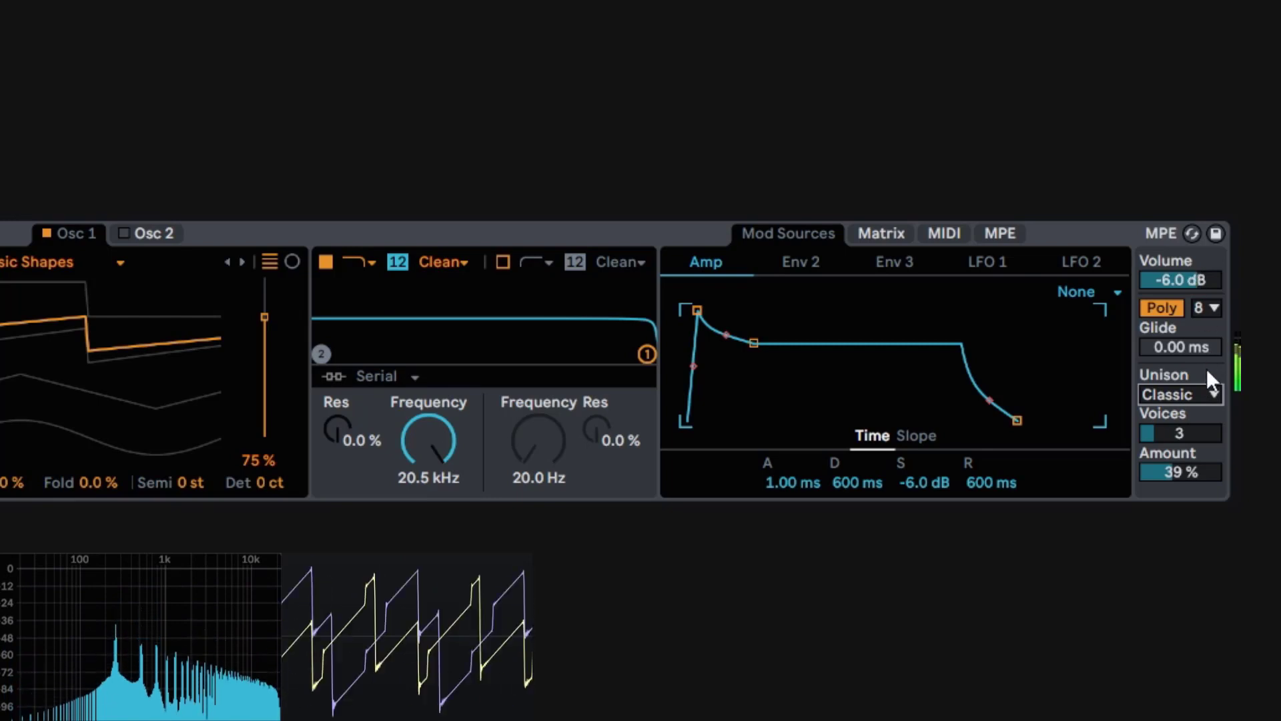
{"action": "left_click", "coordinate": [1195, 395]}
{"action": "left_click", "coordinate": [1198, 327]}
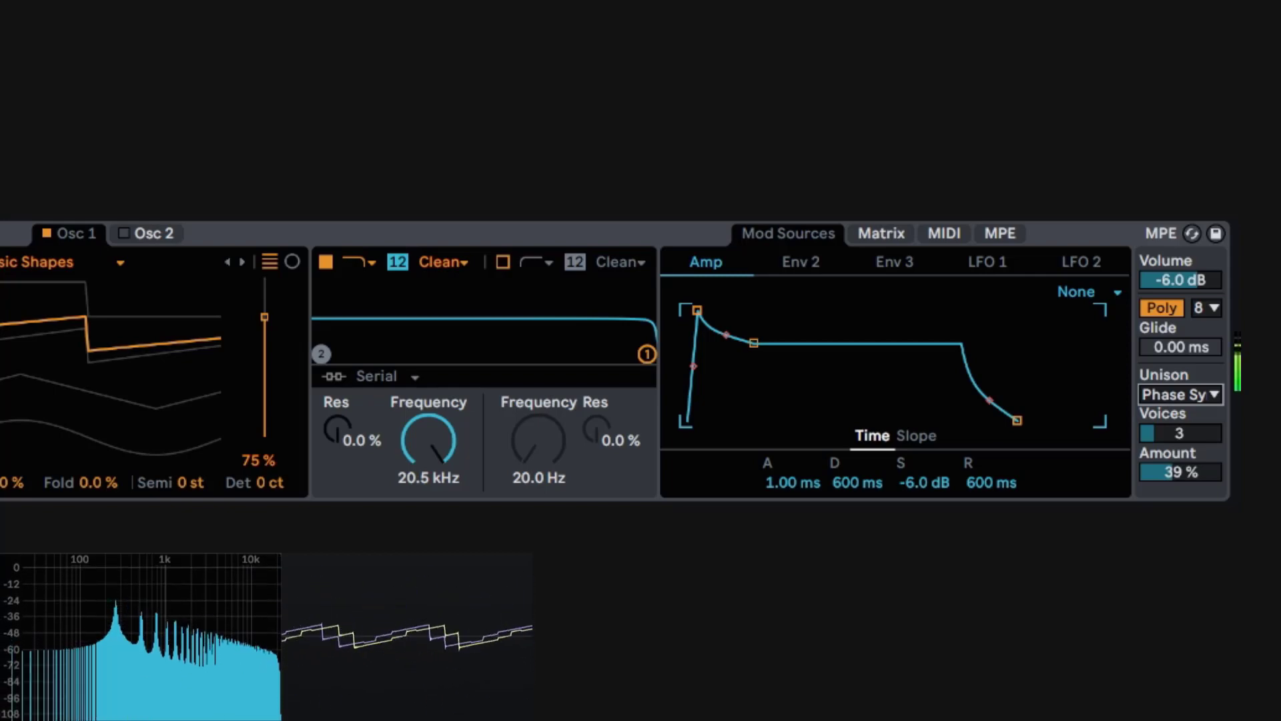
Step: Set up Position Spread unison with 2 Voices and 0 % Amount, and move Osc 1's wavetable position to 34 %
{"action": "left_click", "coordinate": [1179, 396]}
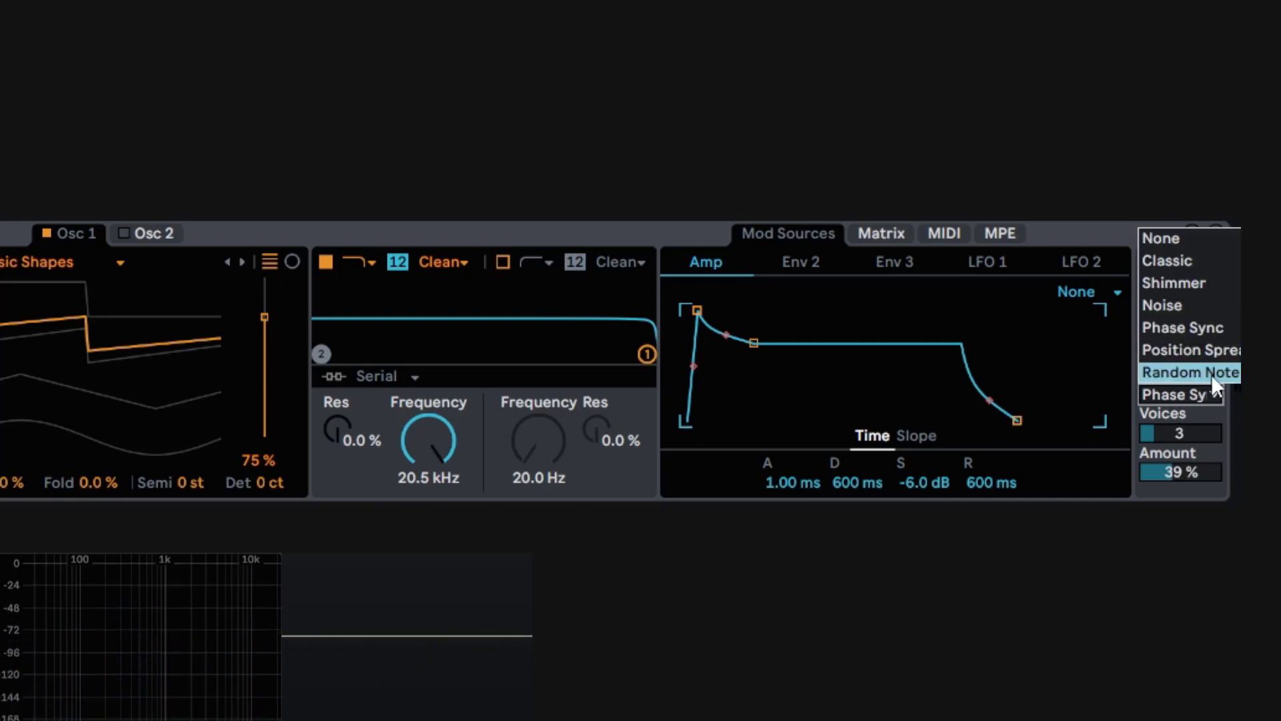
{"action": "left_click", "coordinate": [1219, 351]}
{"action": "left_click_drag", "start_coordinate": [1184, 436], "coordinate": [1188, 487]}
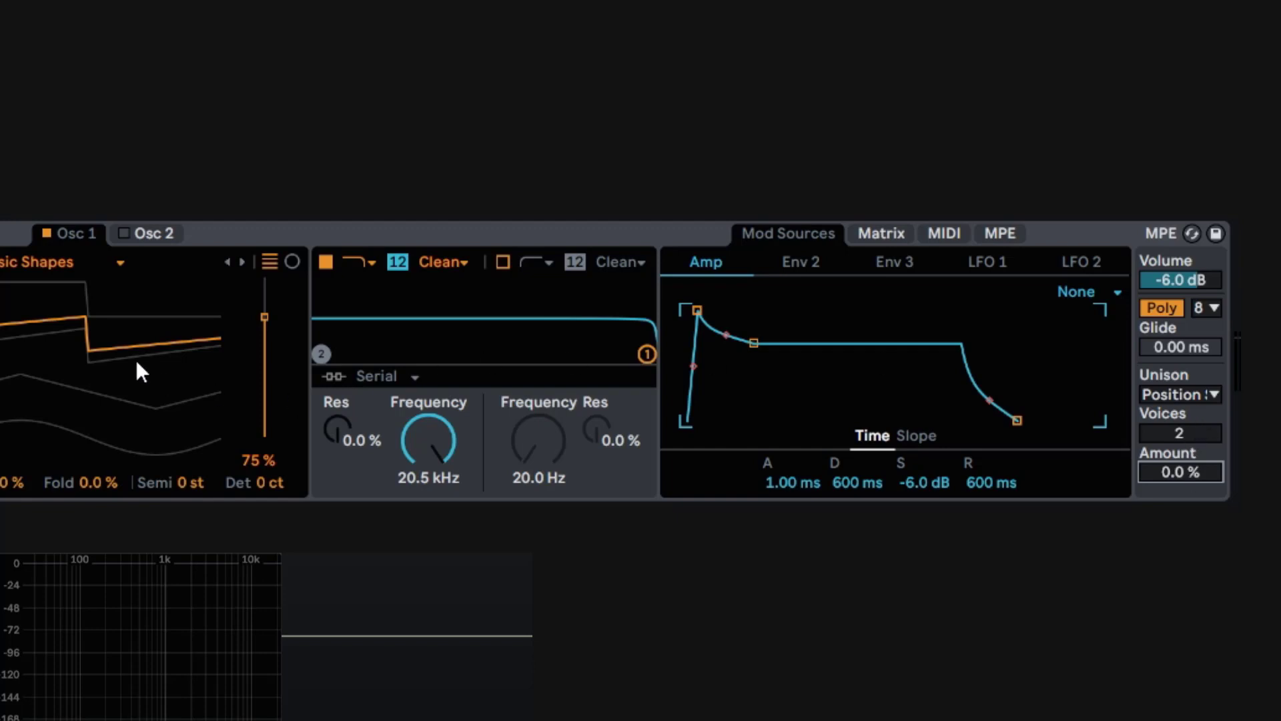
{"action": "left_click_drag", "start_coordinate": [140, 371], "coordinate": [140, 398]}
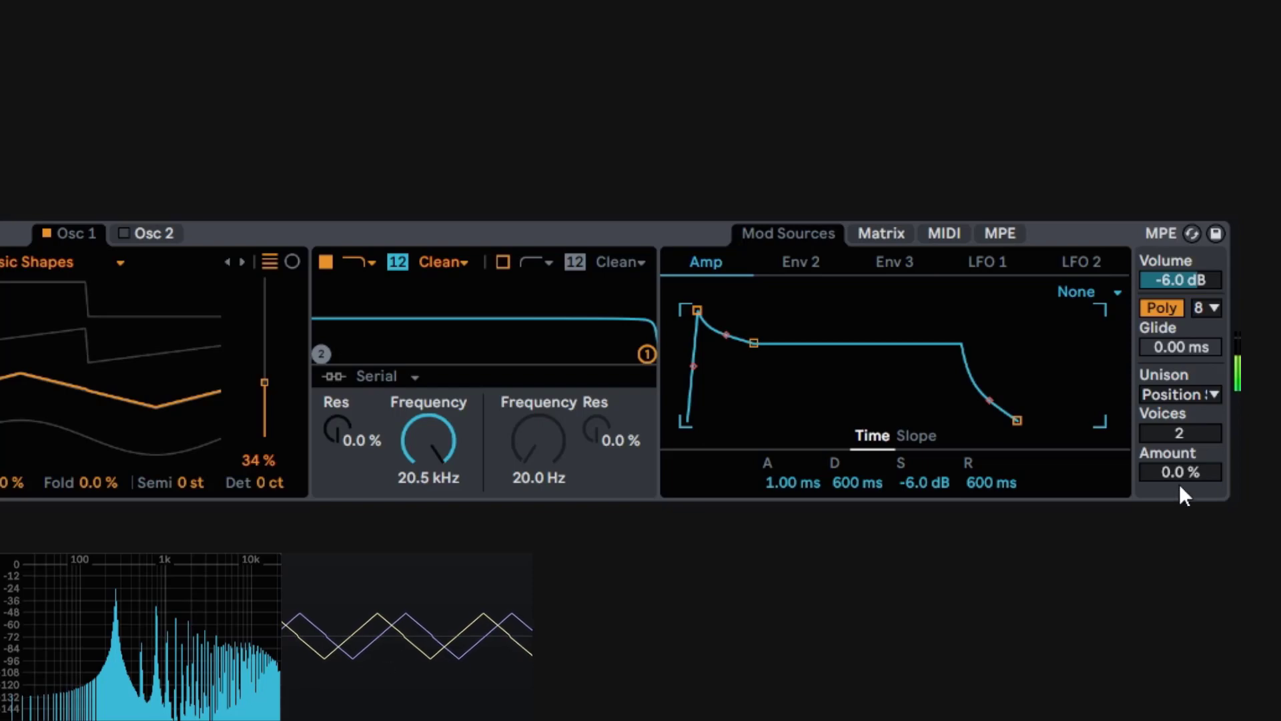
Step: Try different Amount values for the Position Spread unison and return the Amount to 0 %
{"action": "mouse_move", "coordinate": [1179, 469]}
{"action": "left_mouse_down"}
{"action": "mouse_move", "coordinate": [1179, 195]}
{"action": "mouse_move", "coordinate": [1179, 462]}
{"action": "left_mouse_up"}
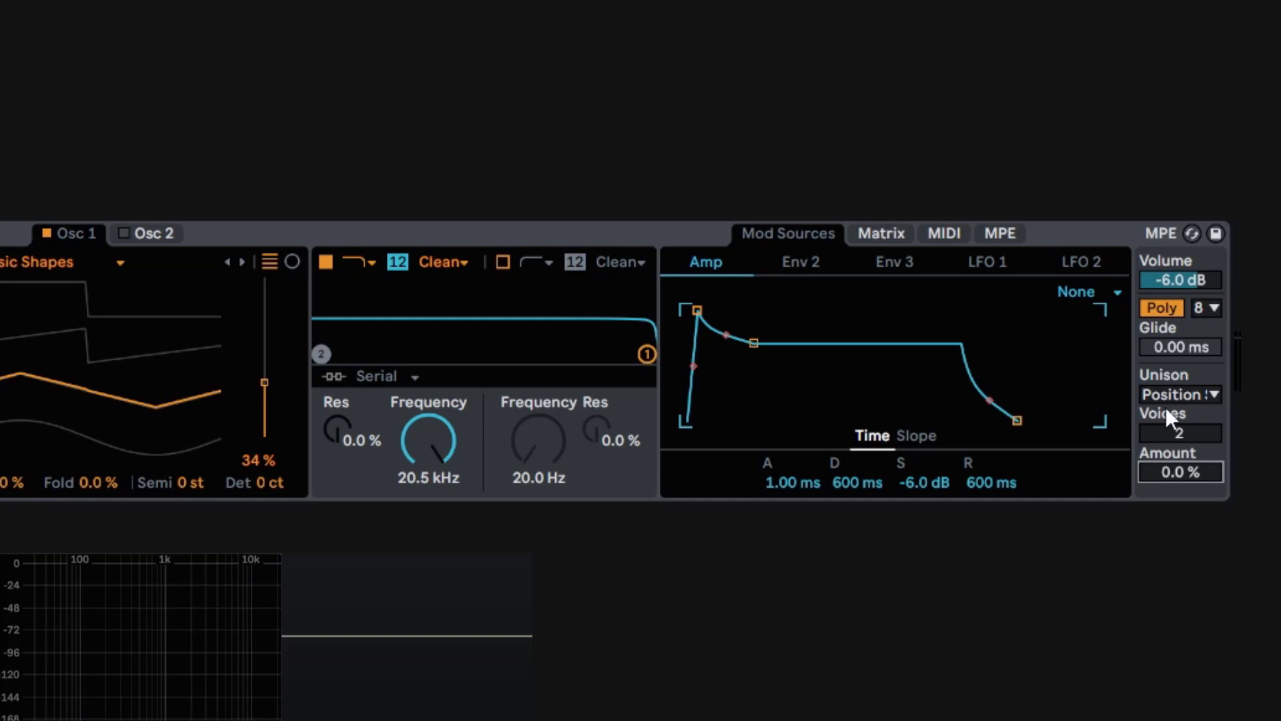
{"action": "left_click_drag", "start_coordinate": [1195, 475], "coordinate": [6, 443]}
{"action": "left_click_drag", "start_coordinate": [1204, 476], "coordinate": [1181, 561]}
Step: Change the Unison mode to Random Note and set its Amount to 59 %
{"action": "left_click", "coordinate": [1195, 399]}
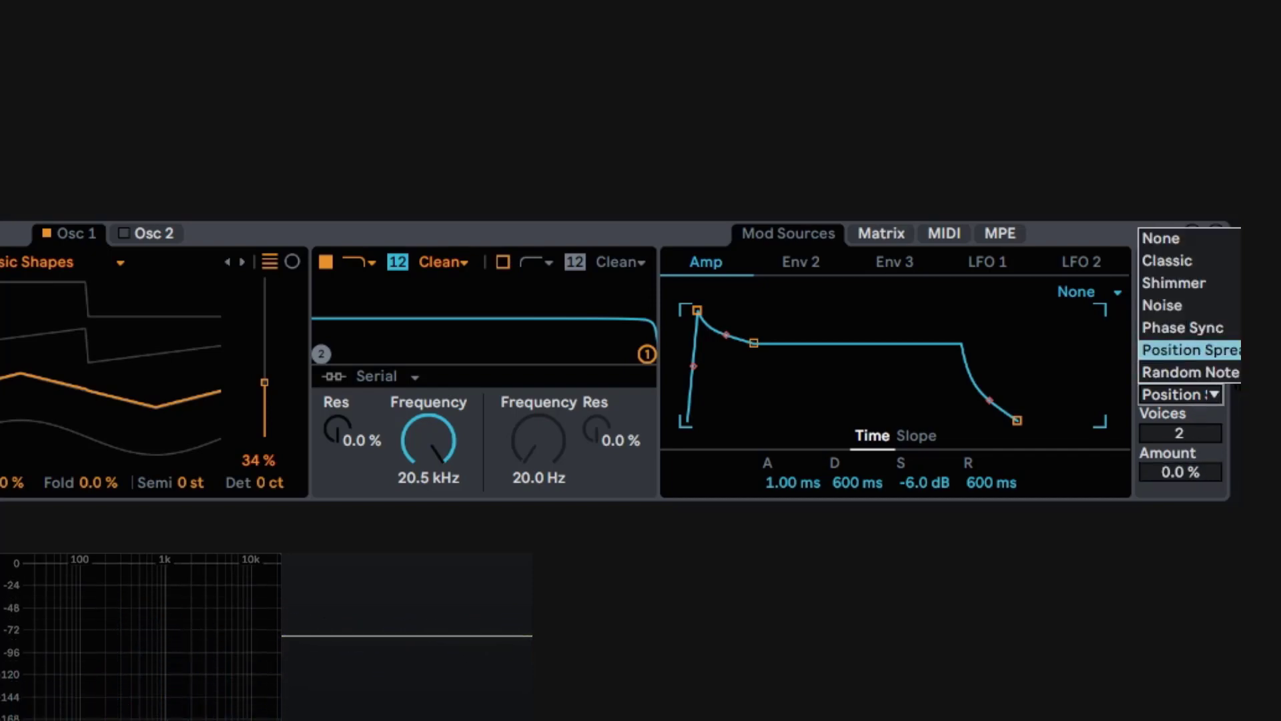
{"action": "left_click", "coordinate": [1223, 371]}
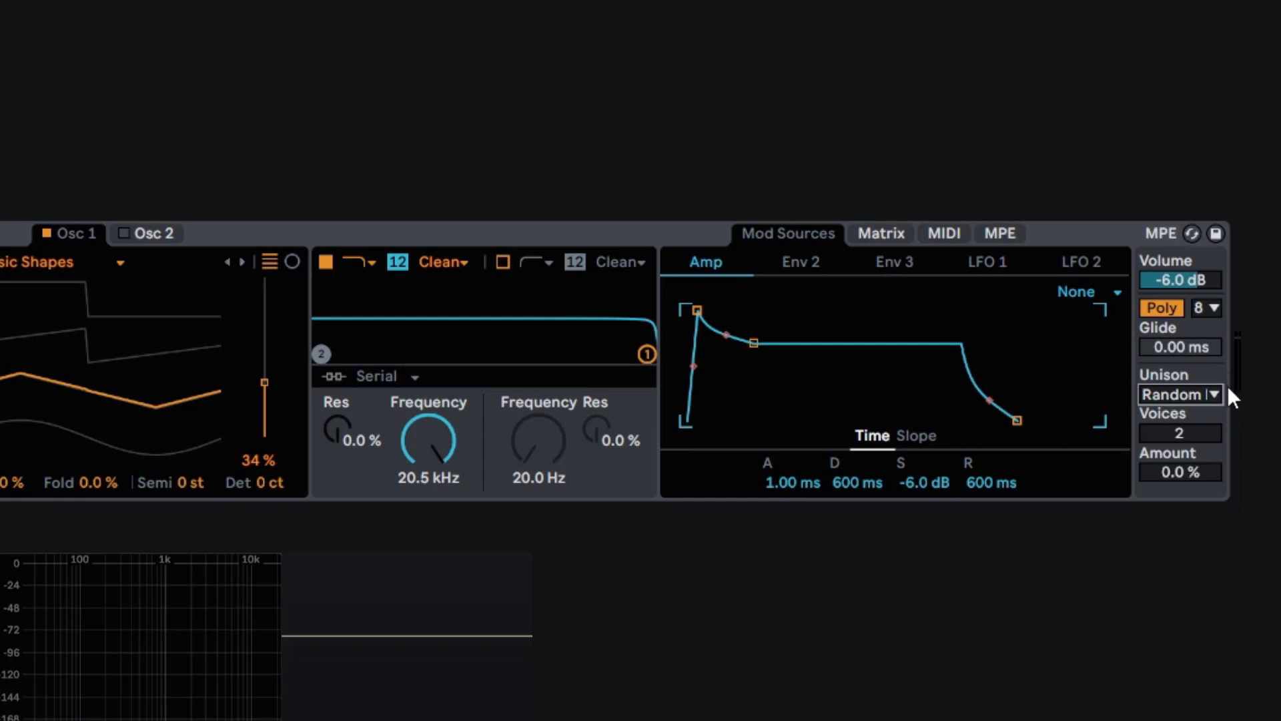
{"action": "left_click_drag", "start_coordinate": [1190, 471], "coordinate": [1190, 436]}
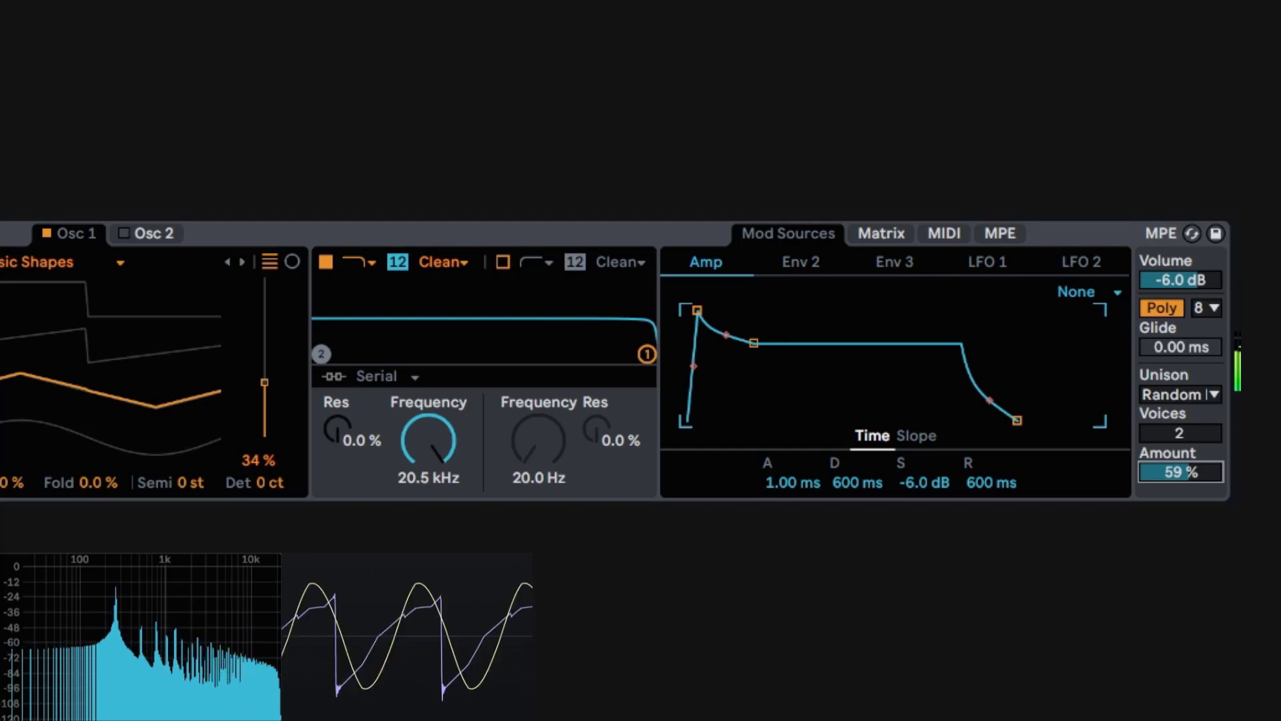
Step: Raise the Random Note unison to 5 Voices and 84 % Amount, and shorten the Amp envelope's release to 79.6 ms
{"action": "left_click_drag", "start_coordinate": [1181, 435], "coordinate": [1181, 417]}
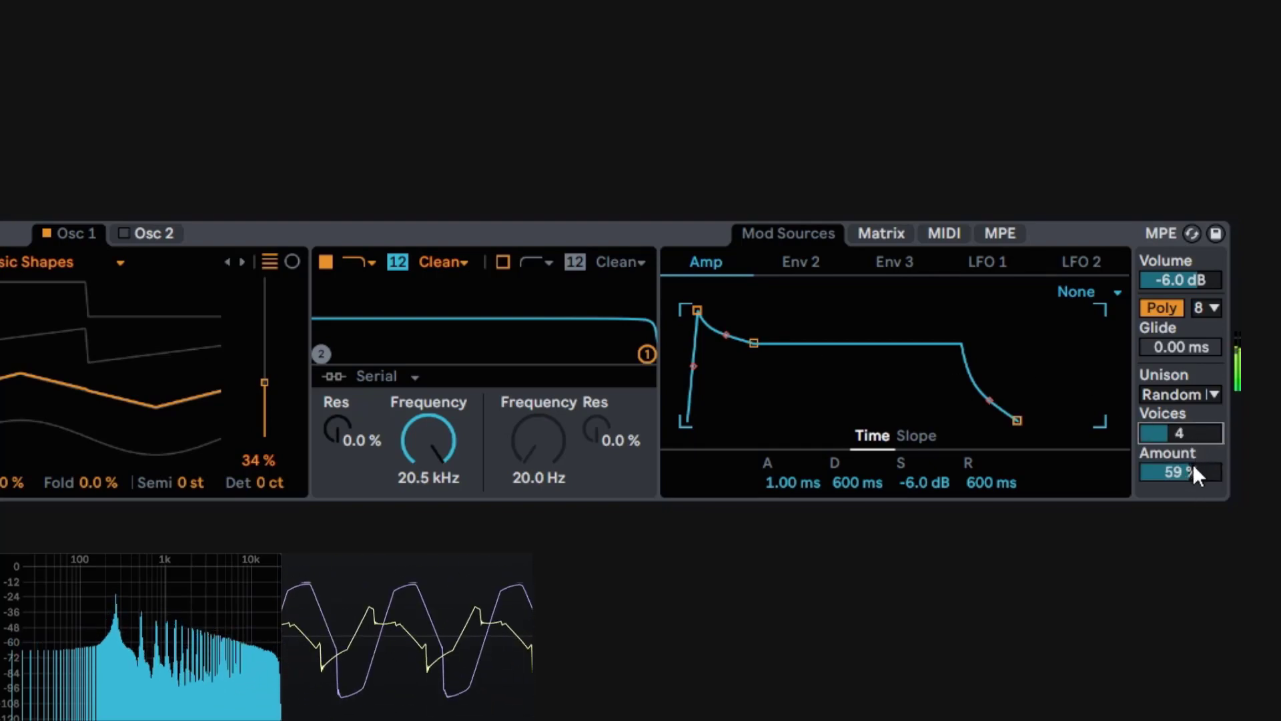
{"action": "left_click_drag", "start_coordinate": [1192, 463], "coordinate": [1191, 436]}
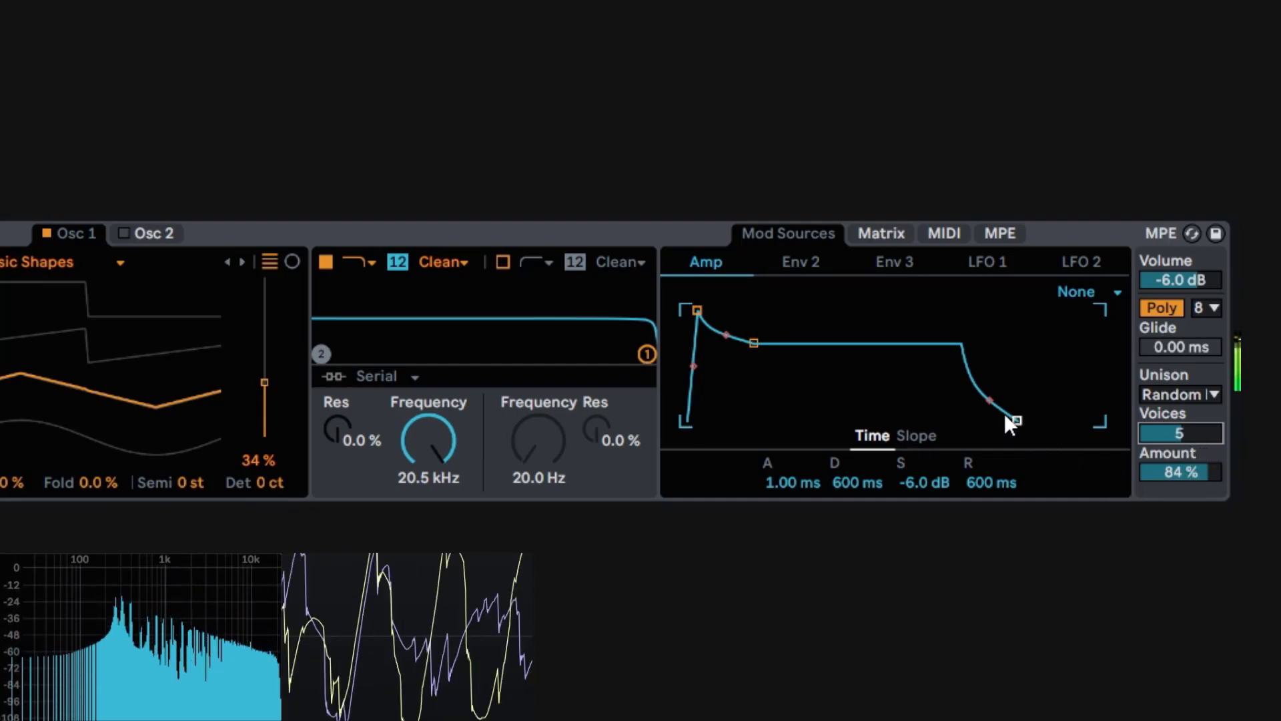
{"action": "left_click_drag", "start_coordinate": [1016, 420], "coordinate": [990, 415]}
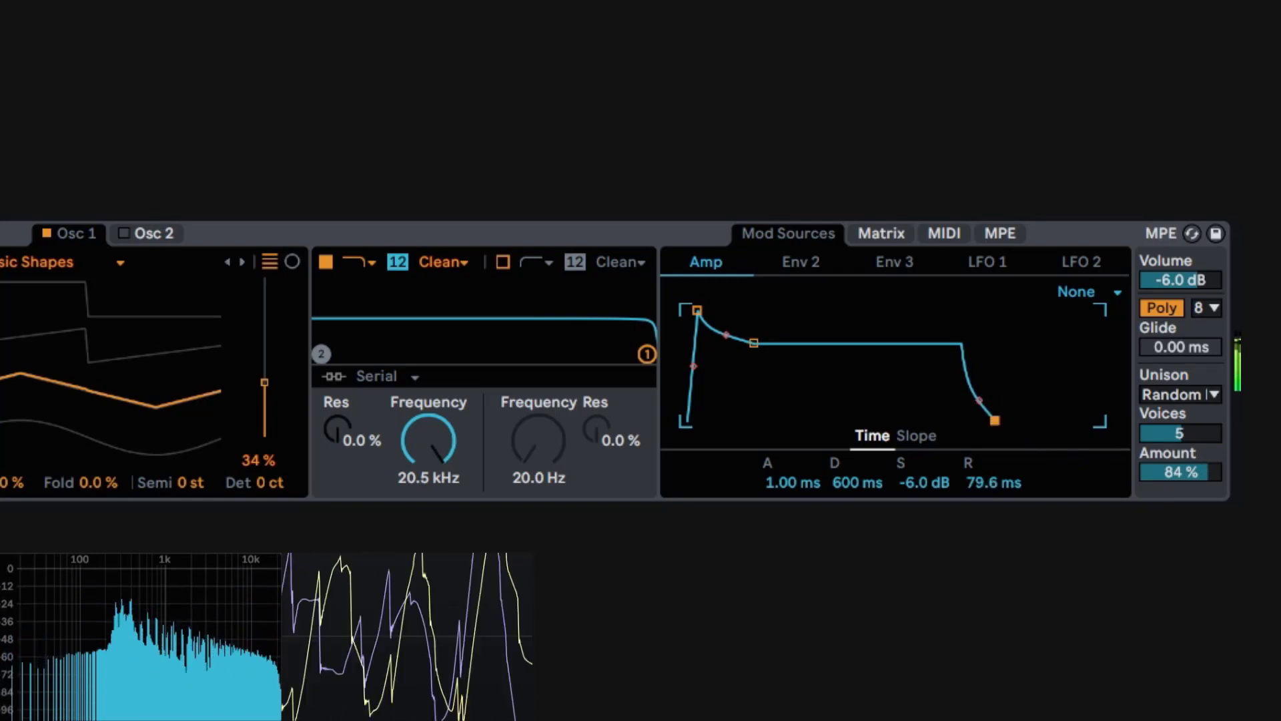
Step: Switch the Unison mode to Classic at 5 Voices and 84 % Amount to compare it with Random Note
{"action": "left_click", "coordinate": [1183, 397]}
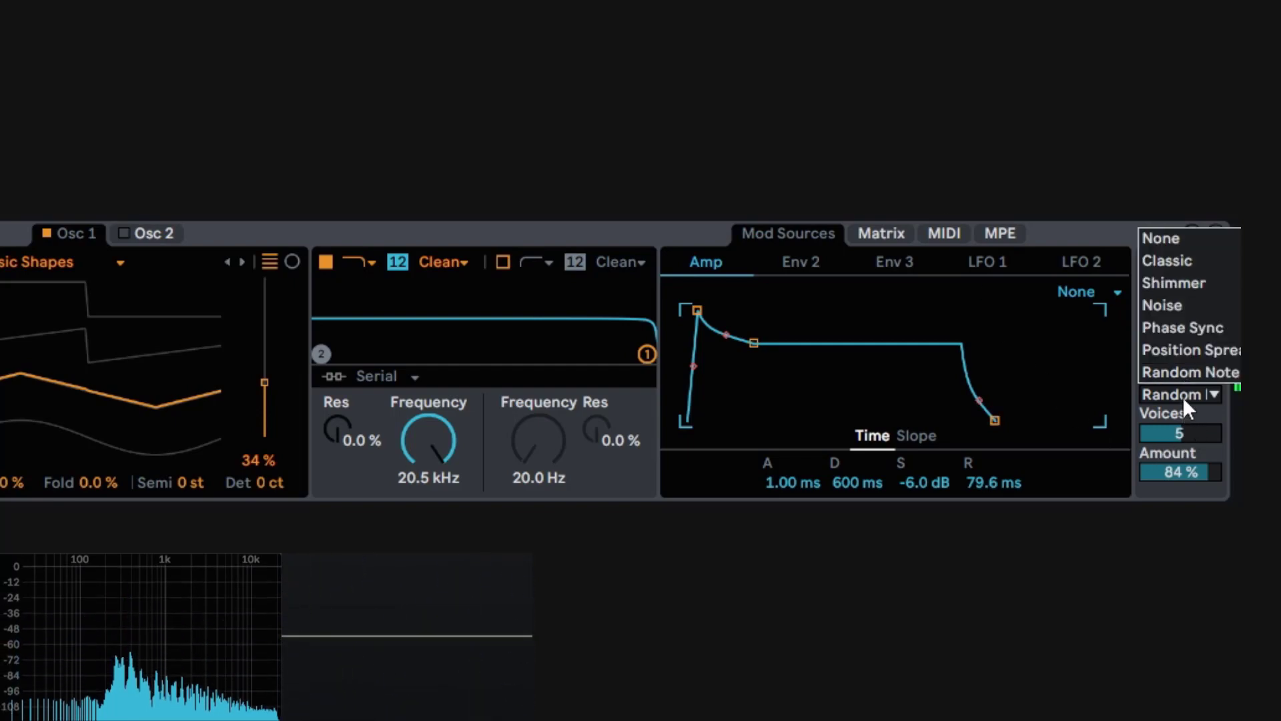
{"action": "left_click", "coordinate": [1176, 258]}
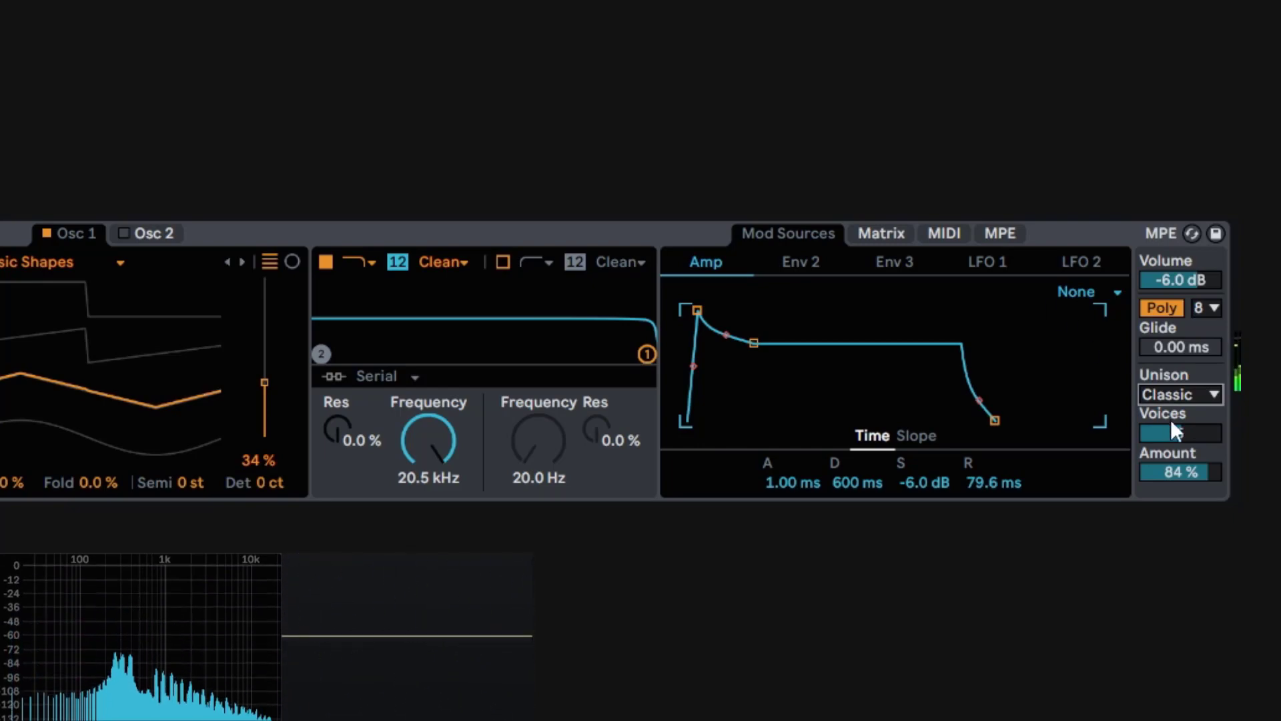
{"action": "left_click", "coordinate": [1206, 397]}
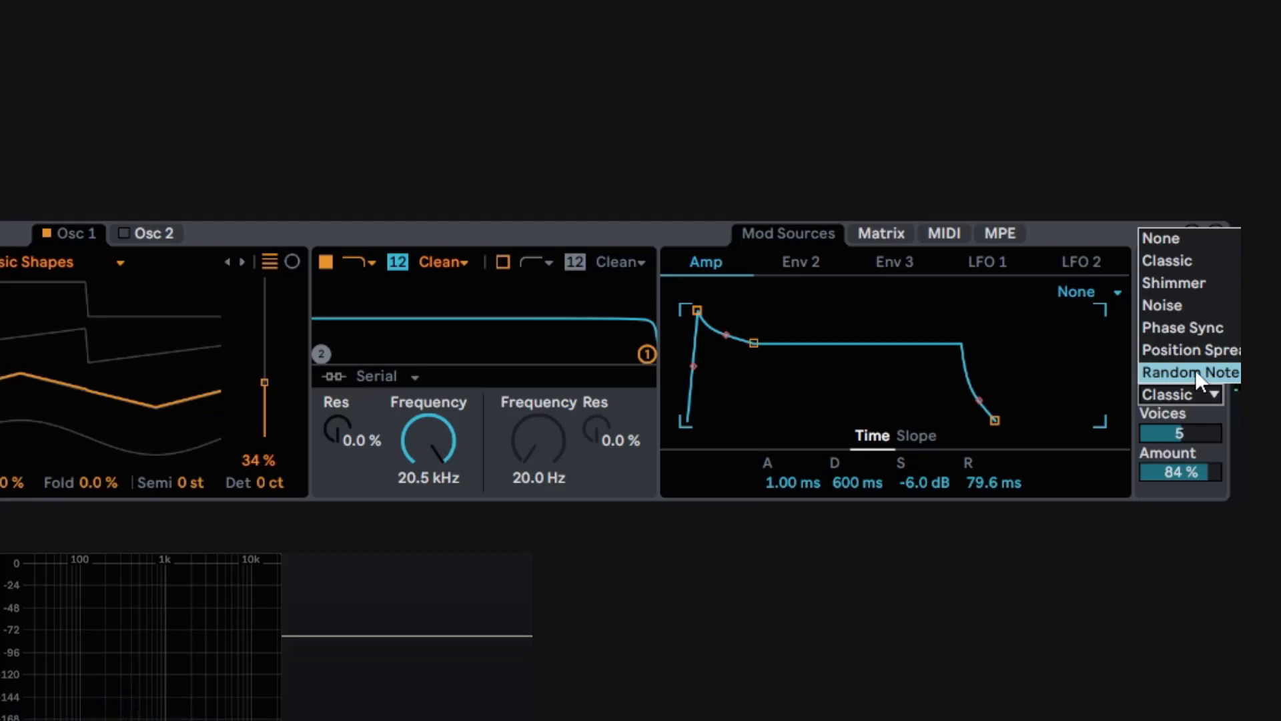